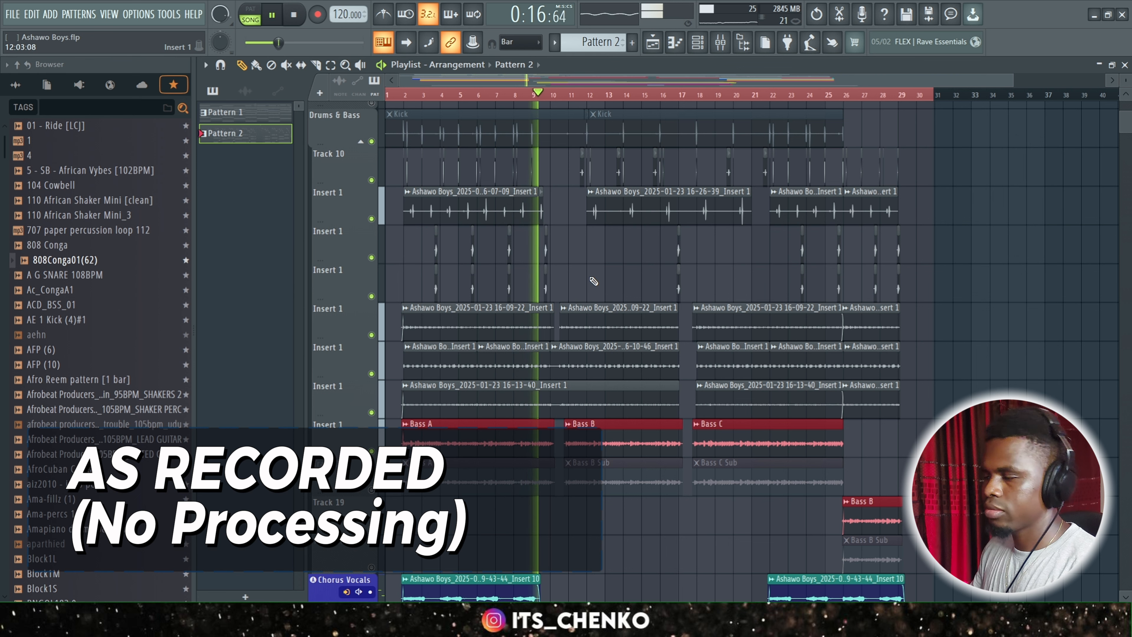
key("space")
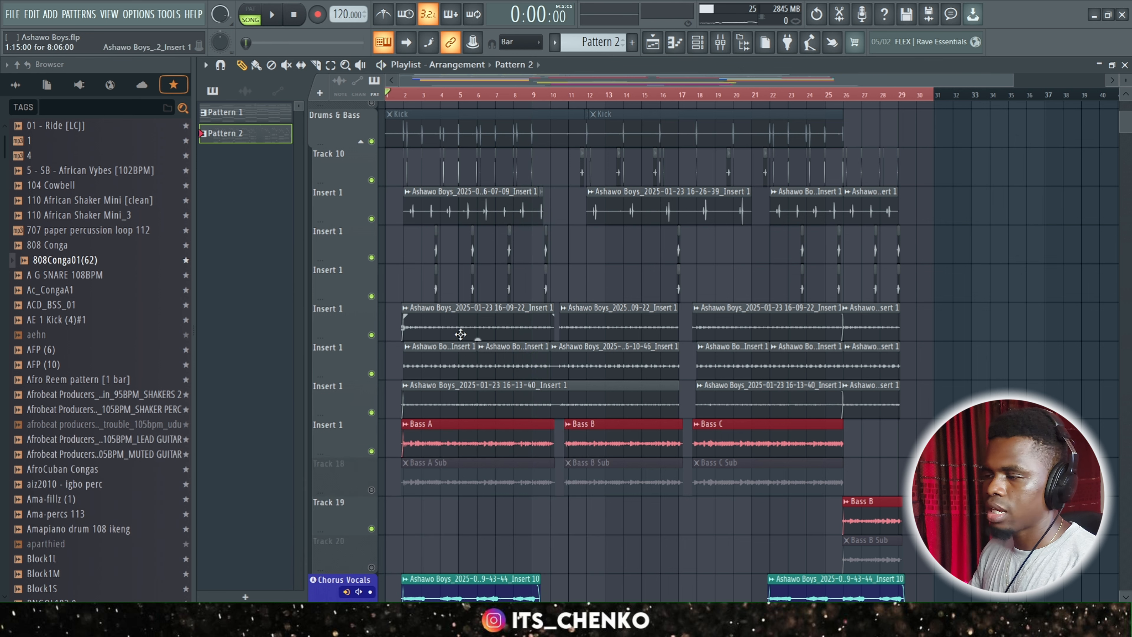
scroll(469, 94, "up", 5)
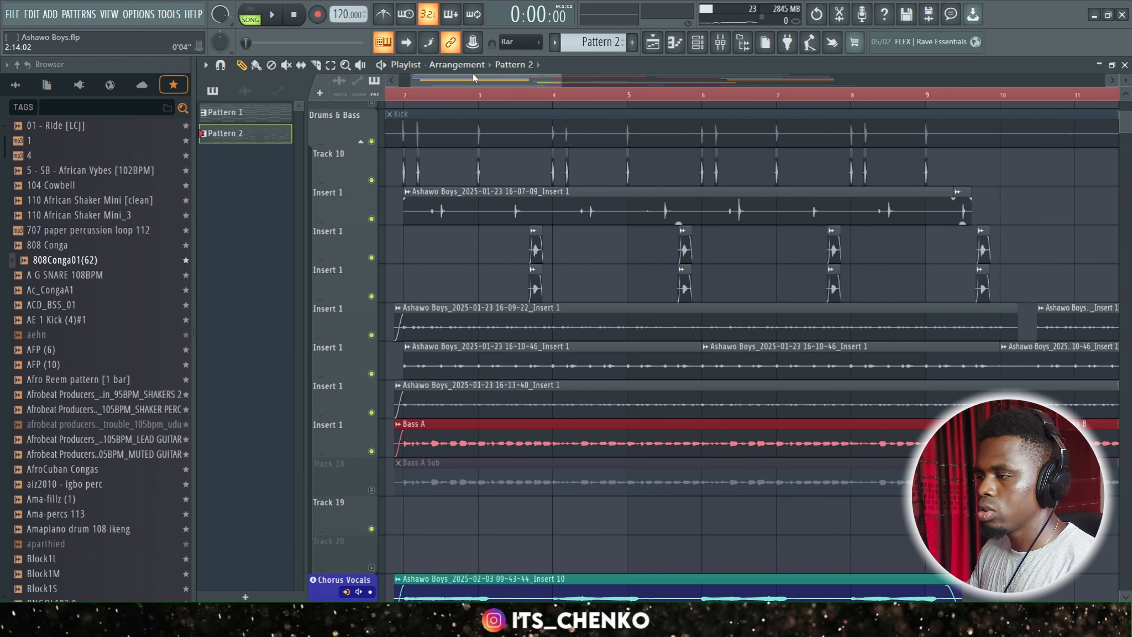
left_click_drag(475, 78, 463, 78)
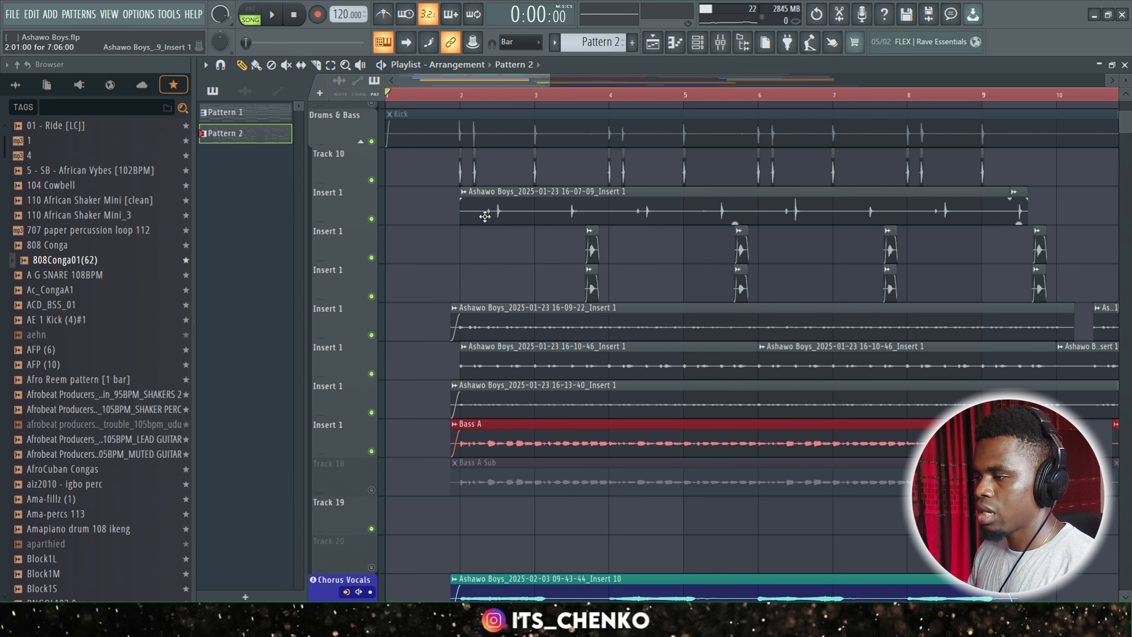
scroll(465, 280, "up", 3)
scroll(527, 379, "up", 5)
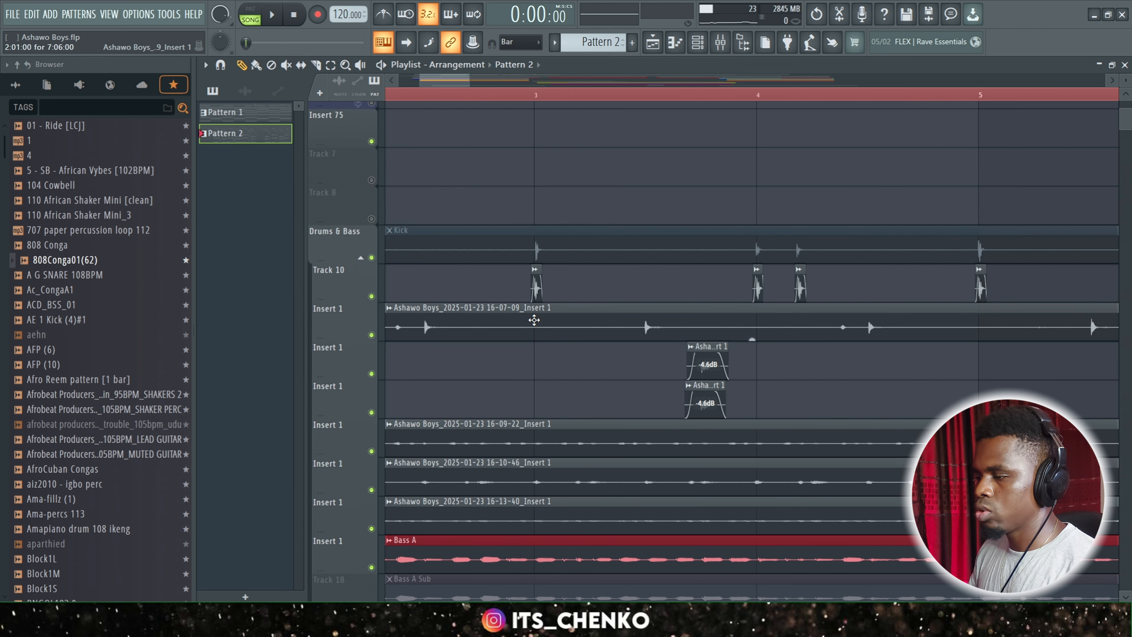
left_click(534, 320)
double_click(534, 320)
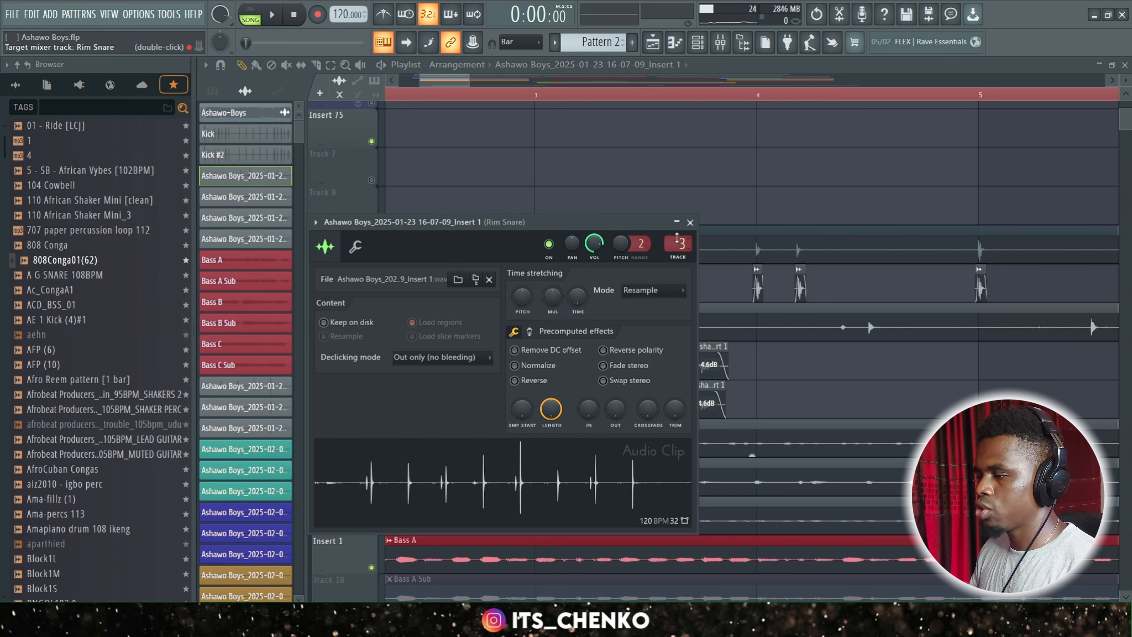
left_click(690, 222)
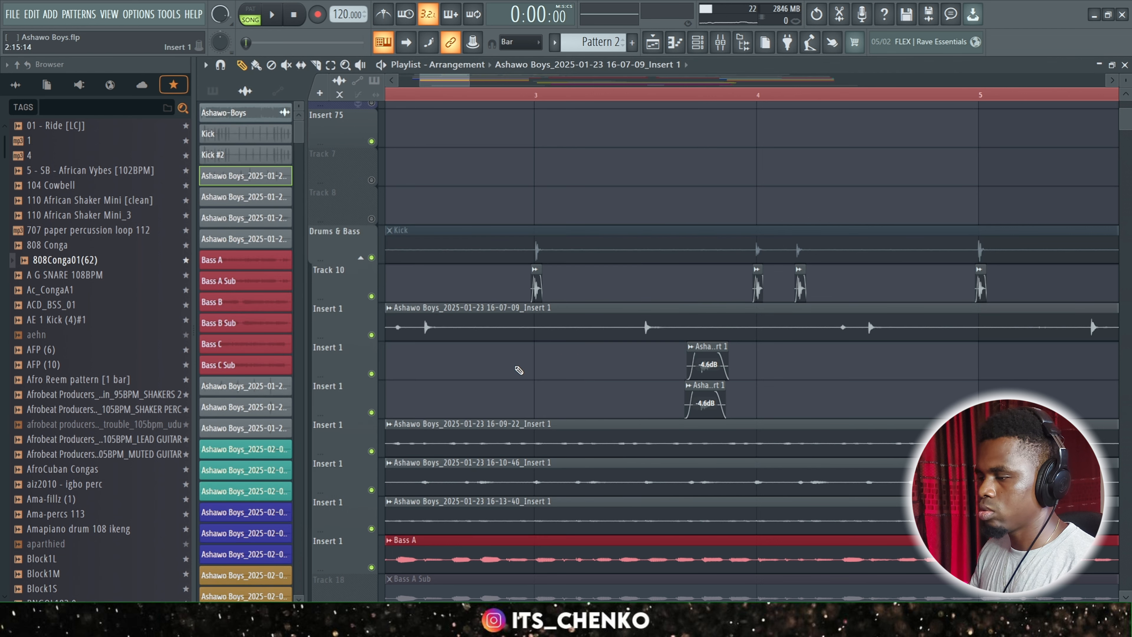
Check the mixer routing of the Kick #2 clip on Track 10 and recheck the 16-07-09 clip below it.
scroll(543, 365, "down", 2)
scroll(543, 365, "up", 4)
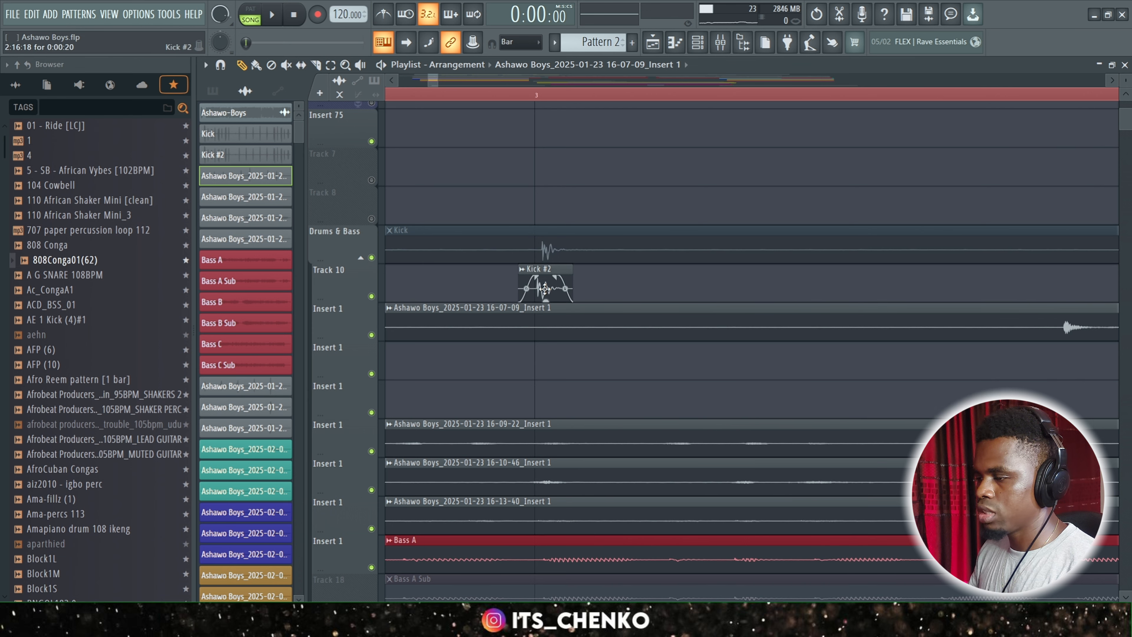
double_click(535, 281)
left_click(690, 222)
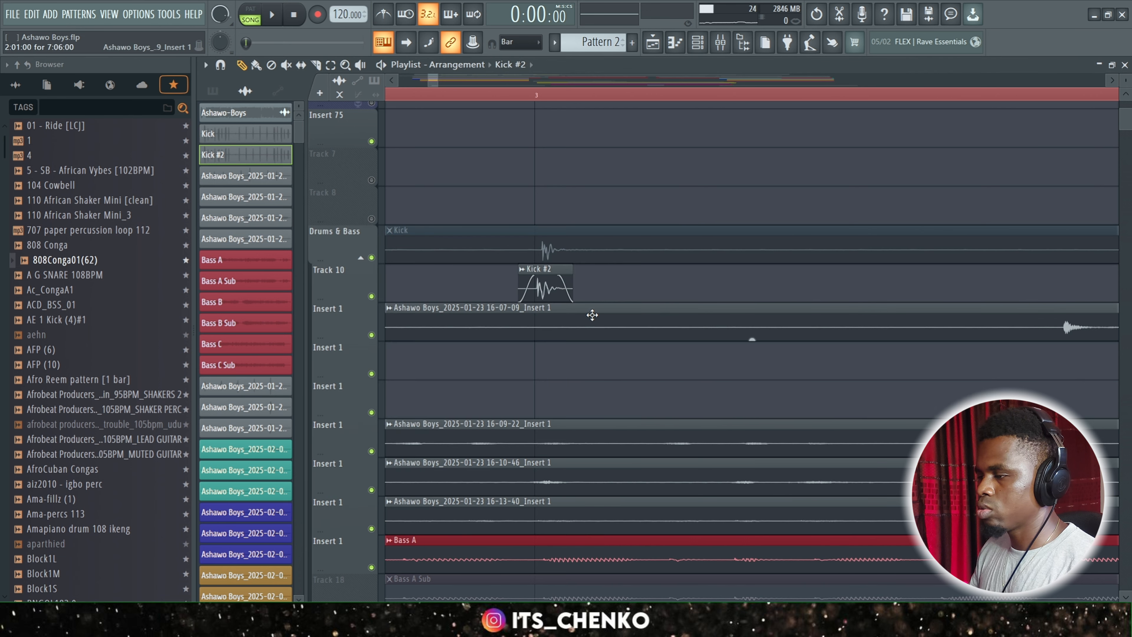
scroll(589, 296, "down", 4)
double_click(554, 329)
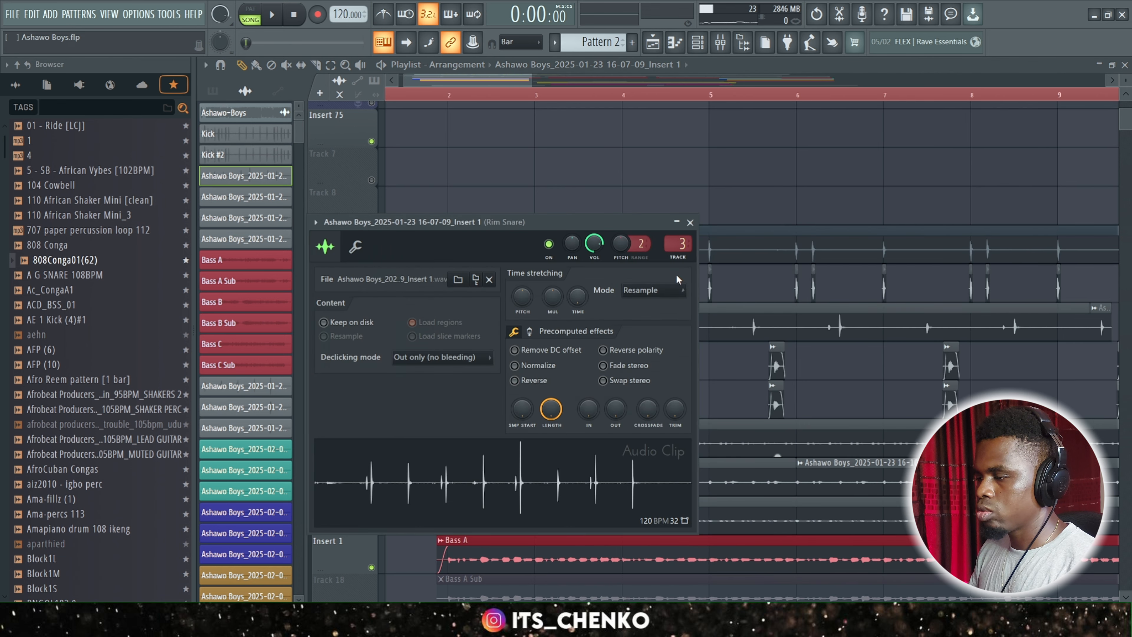
left_click(695, 223)
Check the mixer tracks assigned to the two stacked short clips 16-28-22 and 16-28-30 before bar 4.
scroll(623, 380, "up", 5)
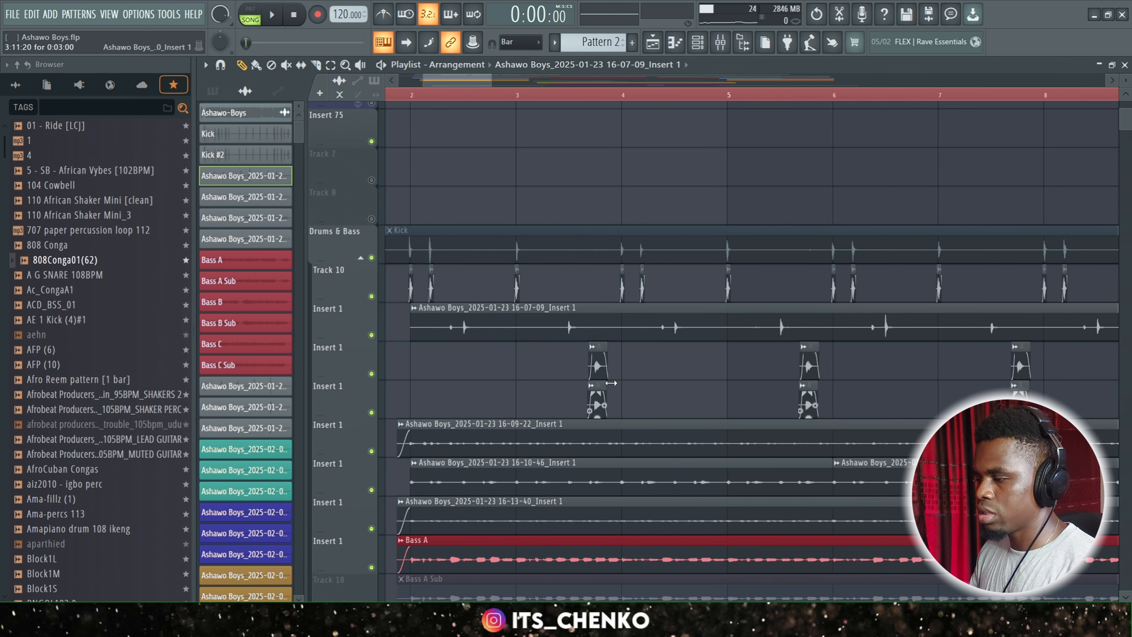
double_click(526, 366)
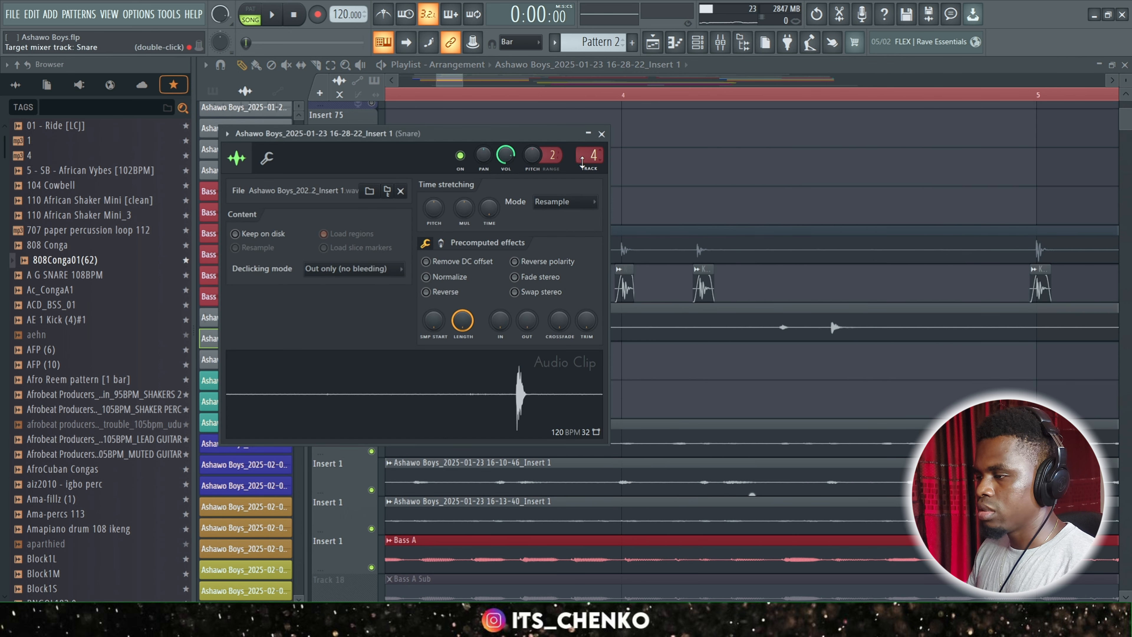
left_click(602, 134)
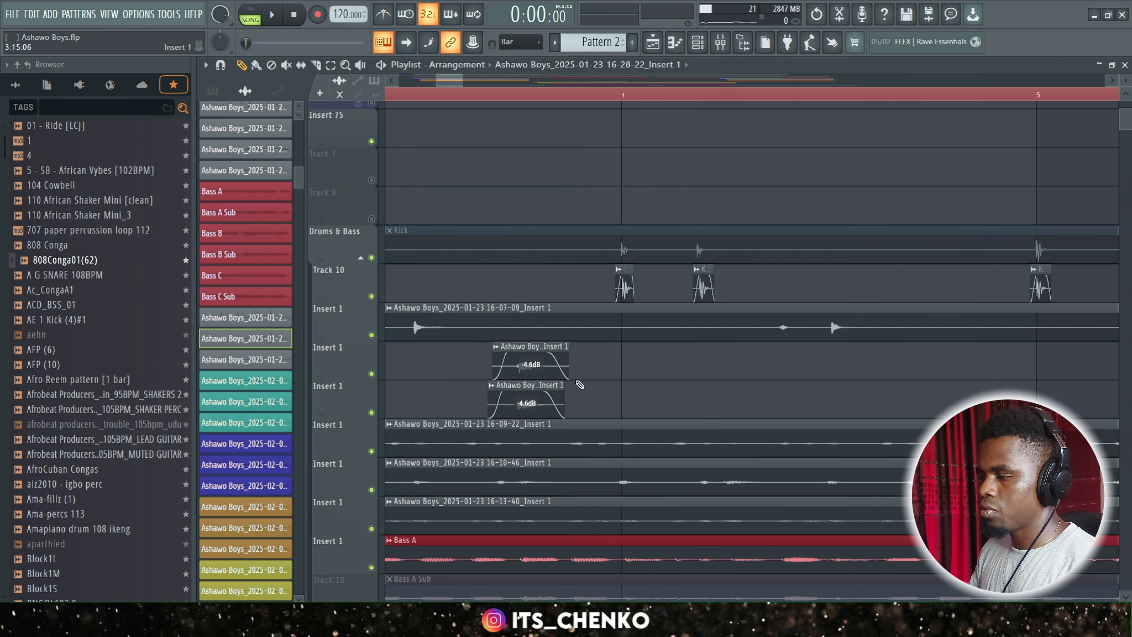
double_click(536, 403)
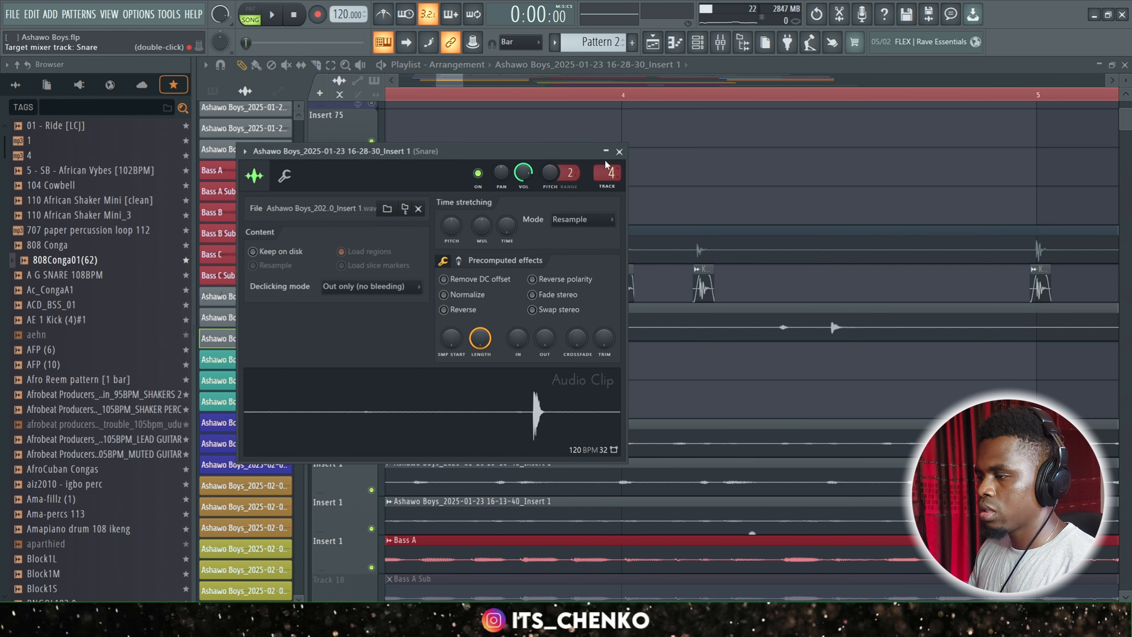
left_click(619, 151)
scroll(571, 421, "down", 5)
scroll(571, 421, "down", 3)
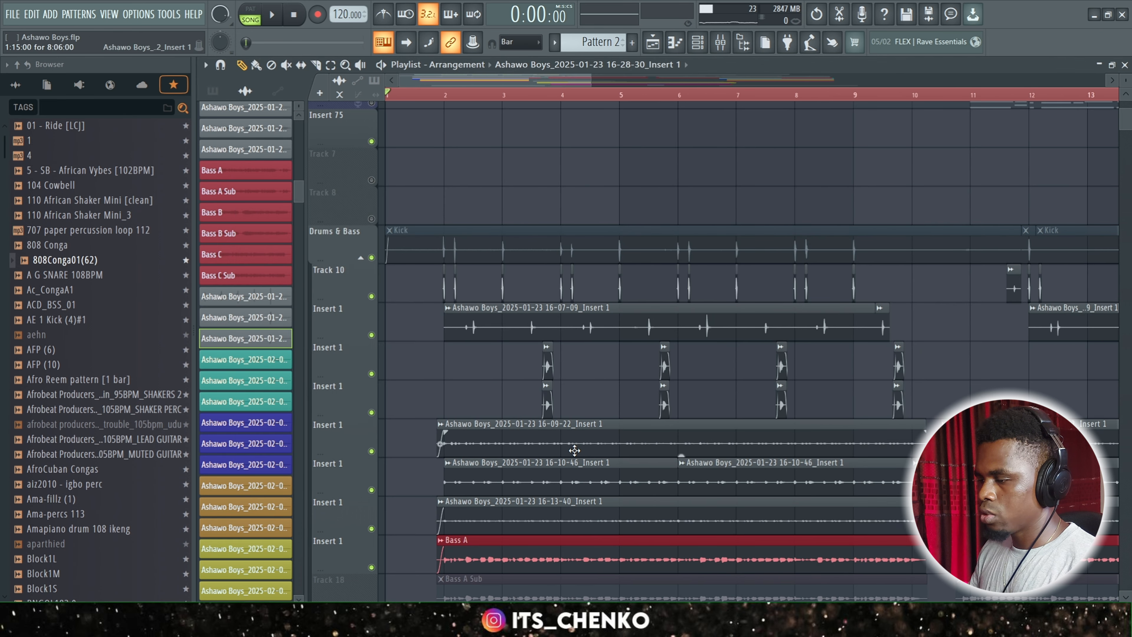
double_click(575, 451)
left_click(585, 117)
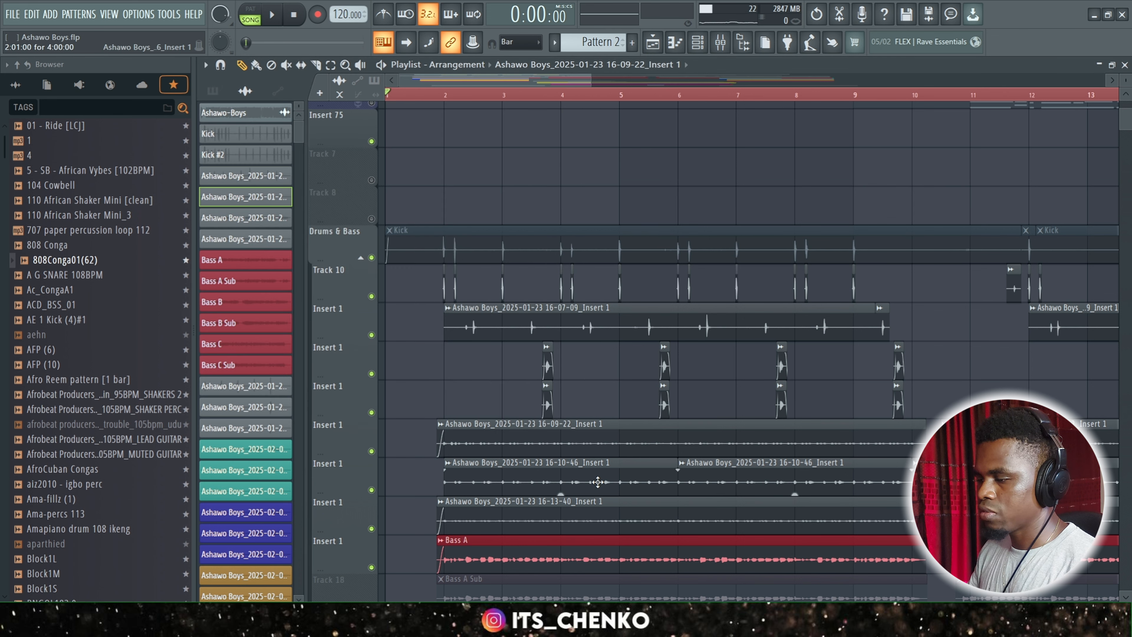
Show the mixer and review the color-coded drum, shaker, bass and vocal tracks and their busses.
left_click(720, 42)
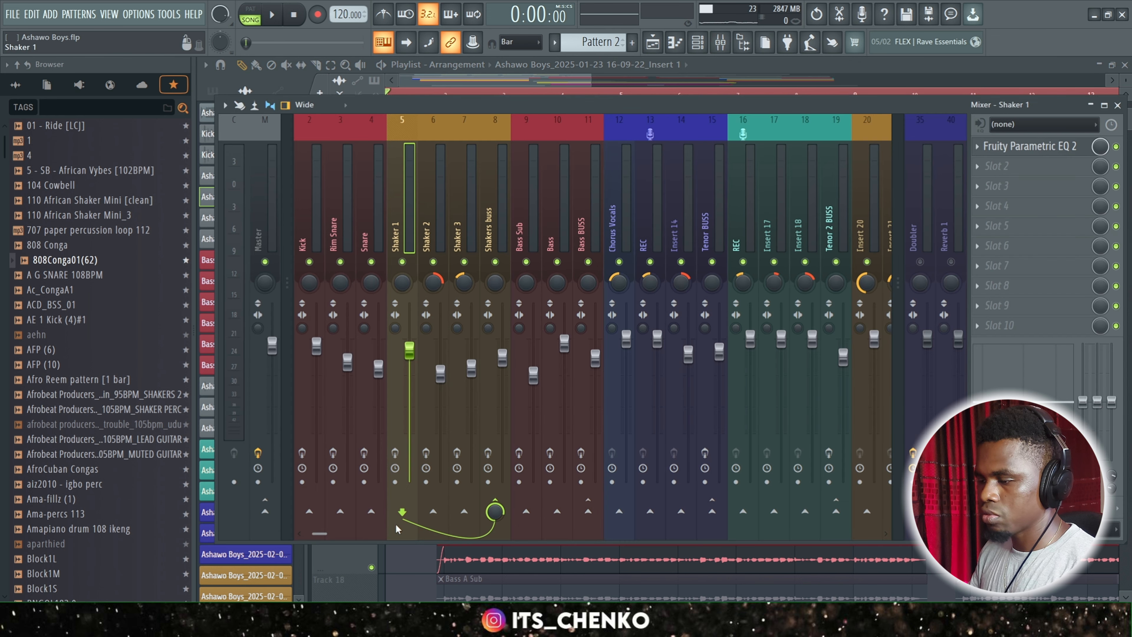
scroll(345, 530, "up", 1)
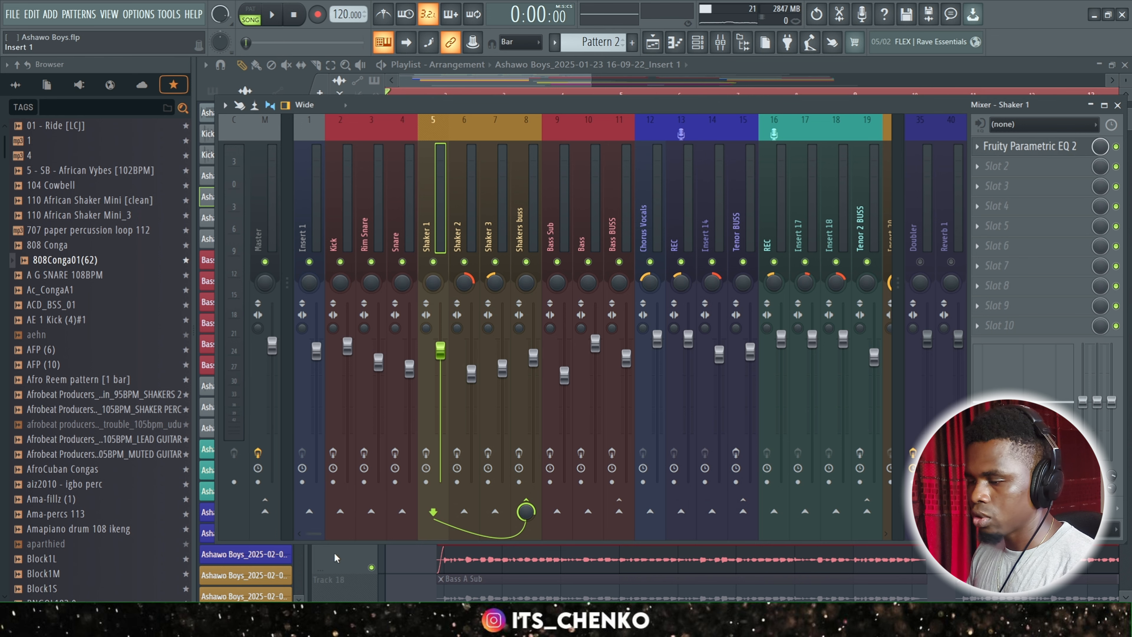
left_click_drag(314, 534, 214, 526)
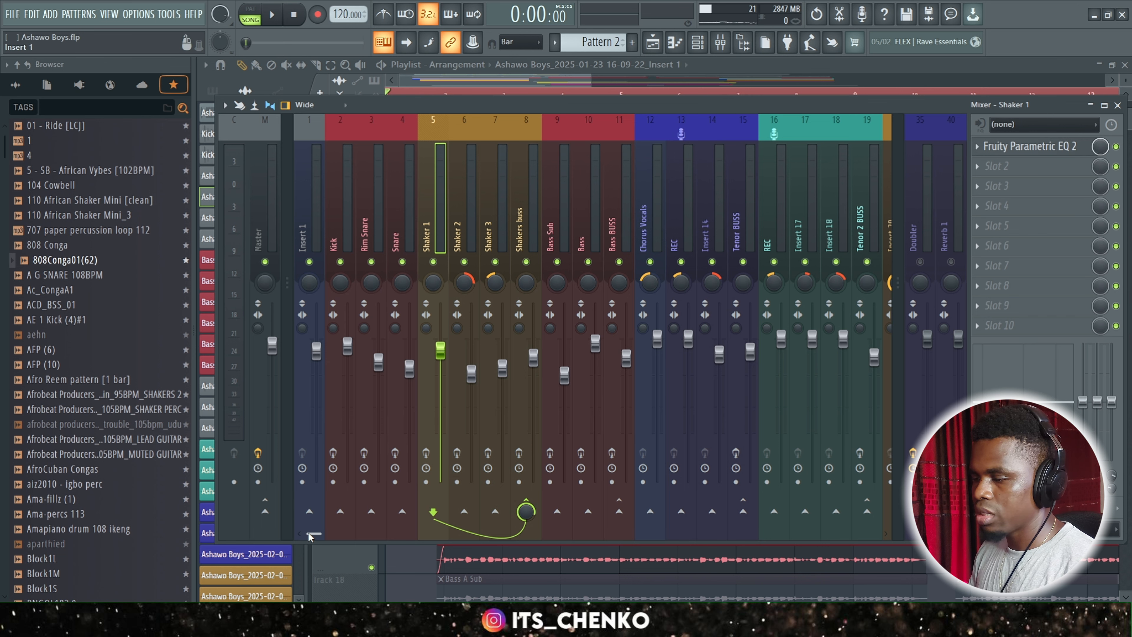
scroll(311, 534, "down", 2)
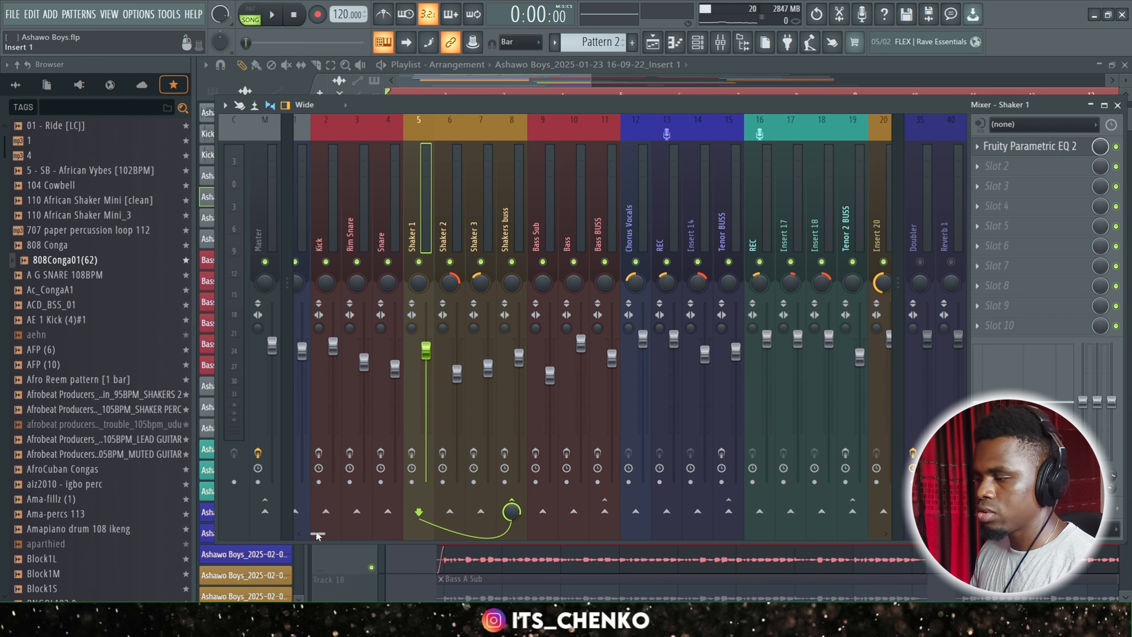
mouse_move(316, 532)
left_mouse_down()
mouse_move(447, 533)
mouse_move(314, 534)
left_mouse_up()
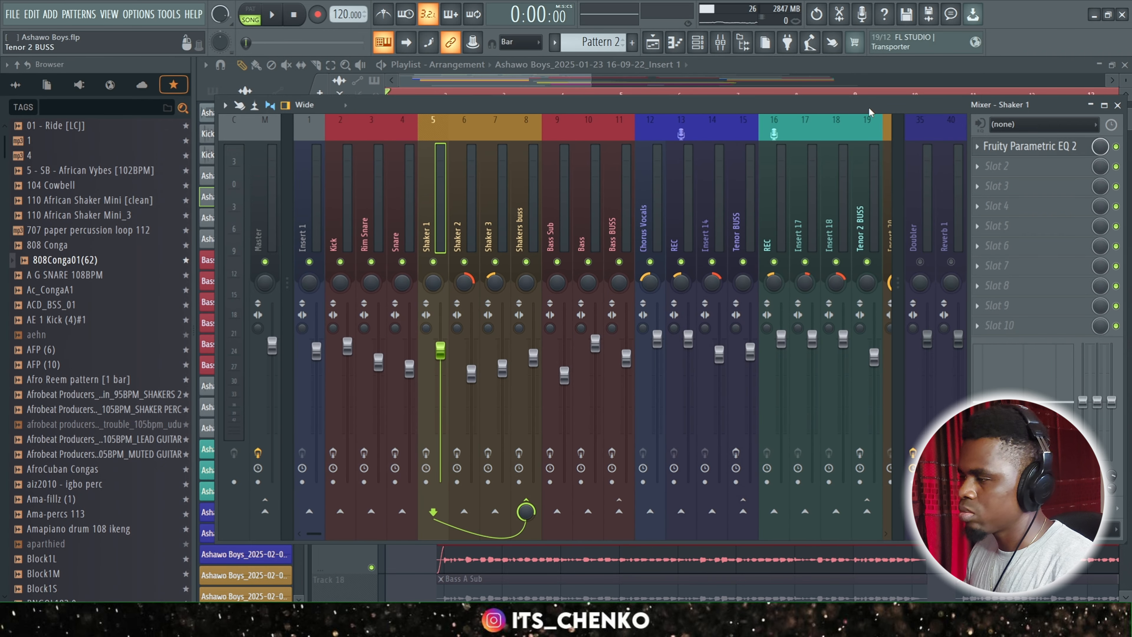
left_click_drag(869, 107, 868, 135)
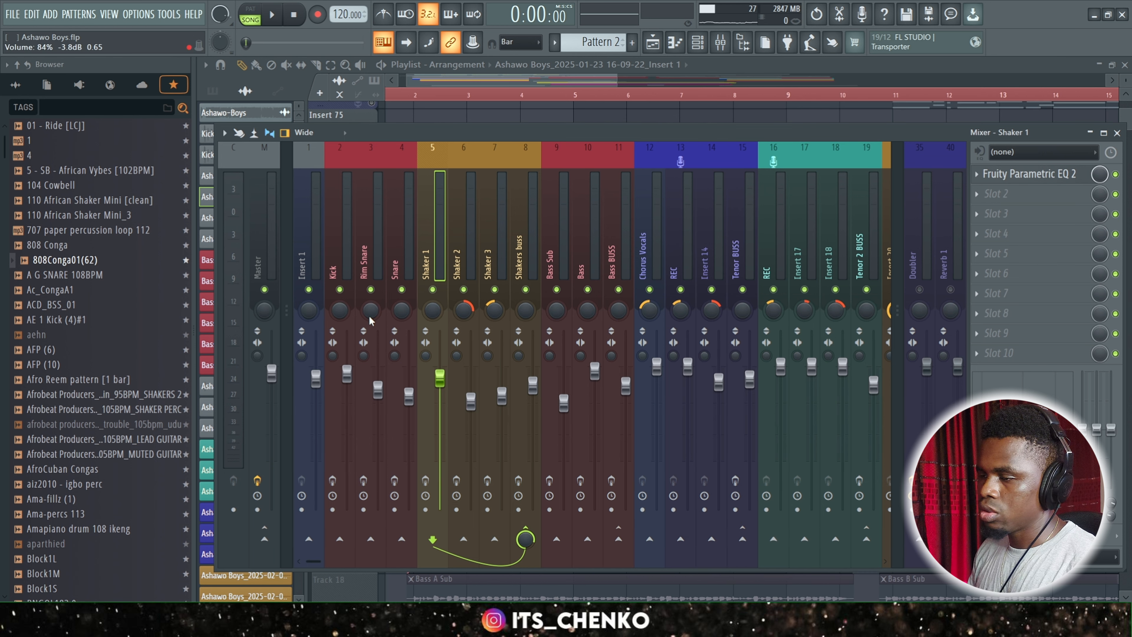
Select the playlist time range from bar 2 to bar 9 as the playback region.
left_click(334, 221)
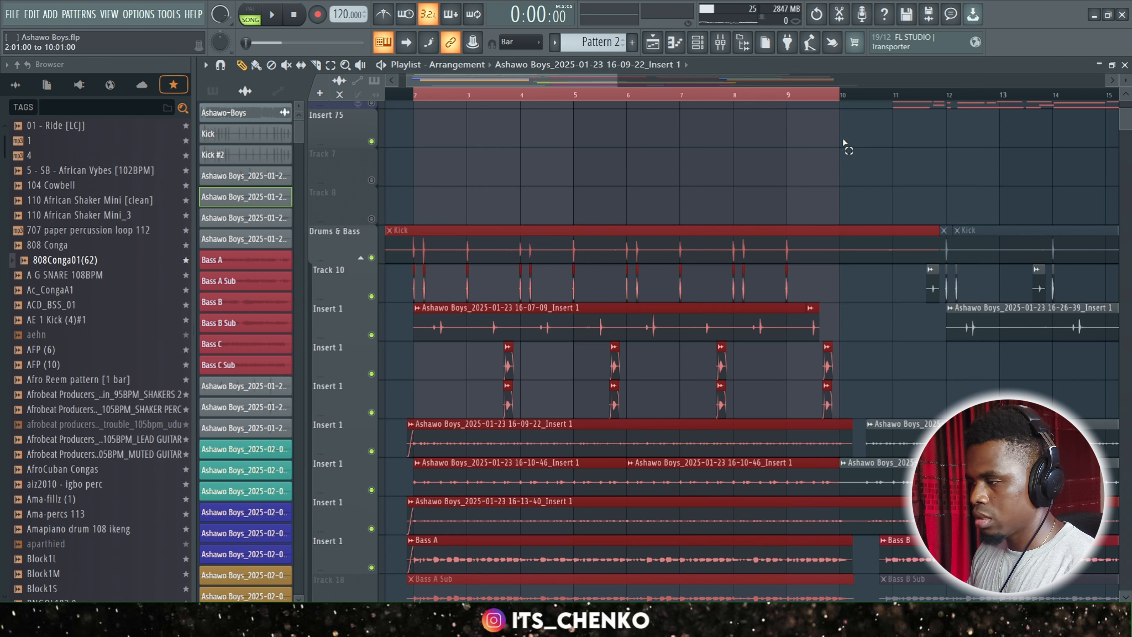
left_click_drag(843, 143, 802, 143)
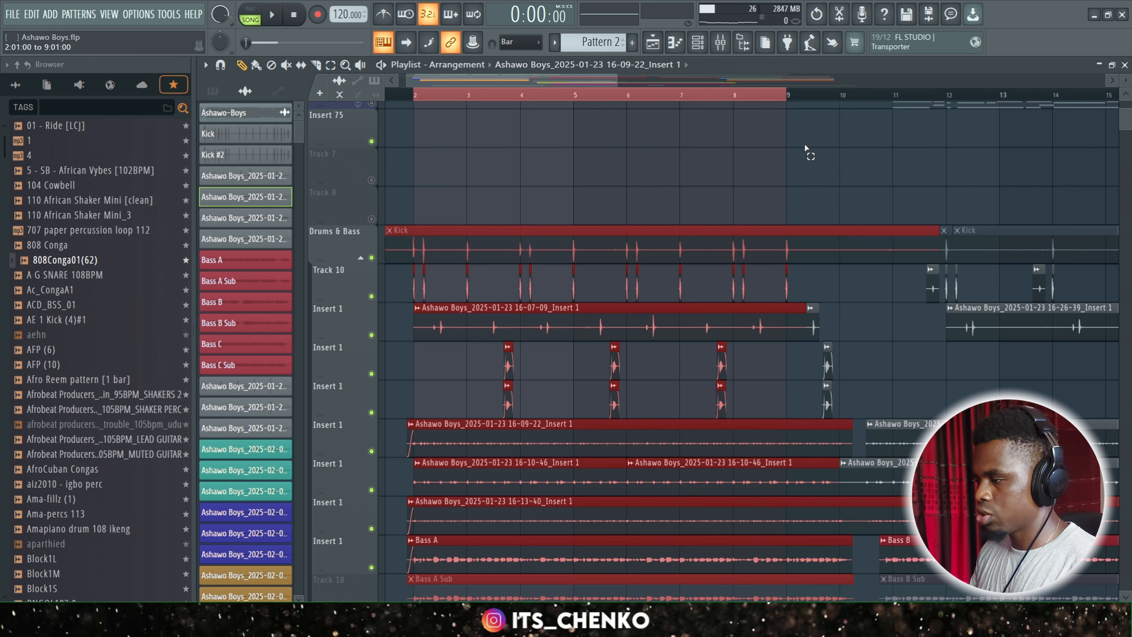
key("space")
Show the mixer with the Kick track and Bass BUSS soloed and play back the kick.
left_click(720, 43)
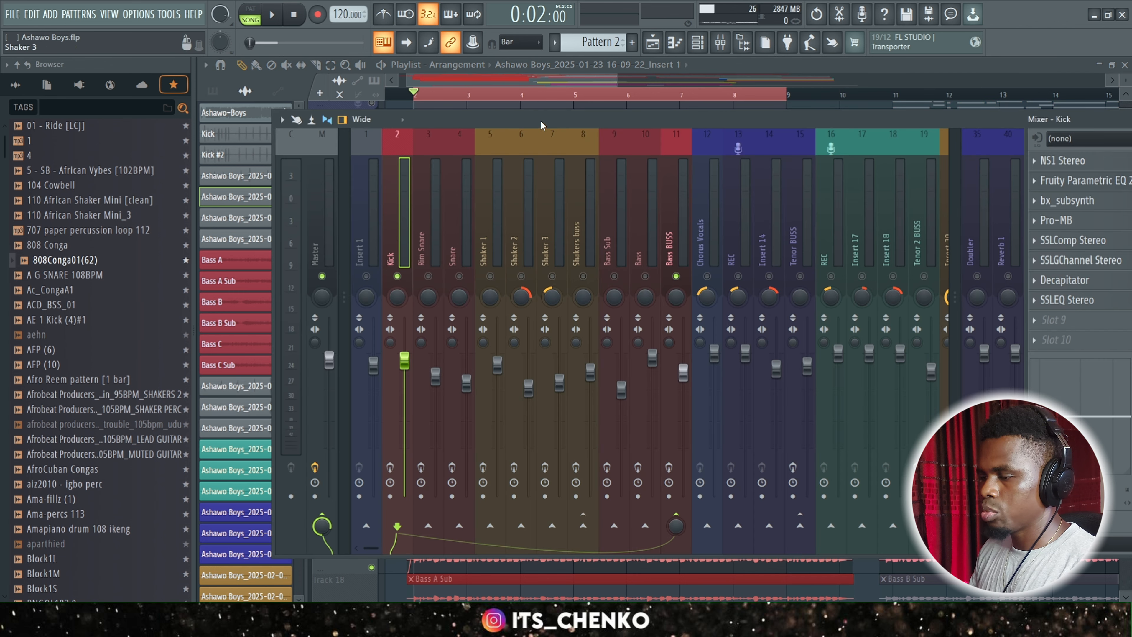
left_click_drag(541, 125, 467, 115)
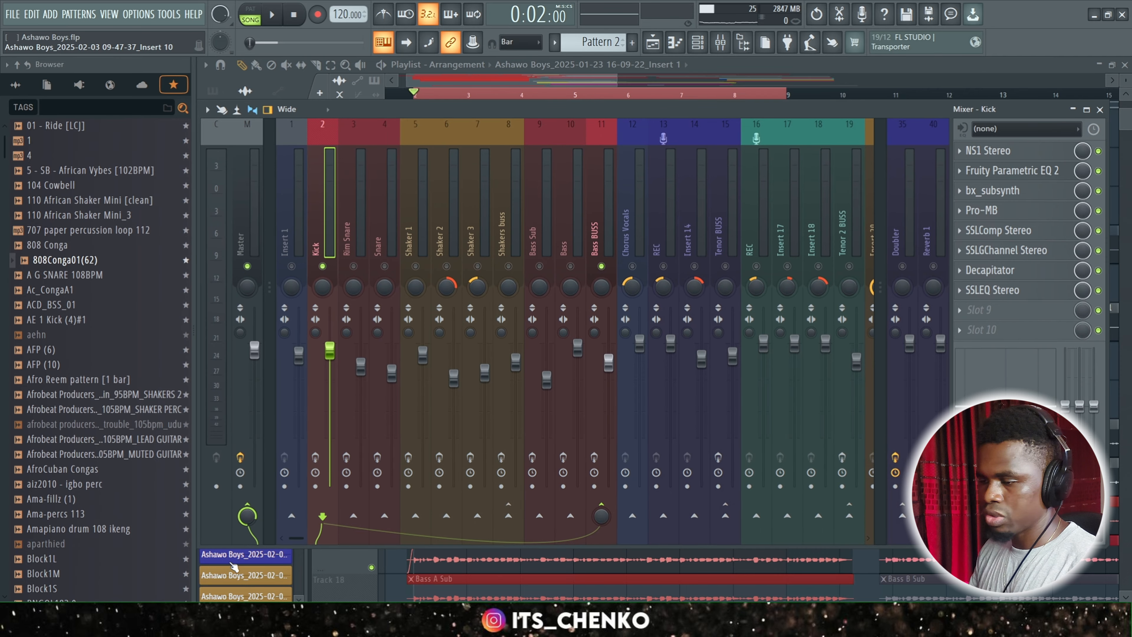
key("space")
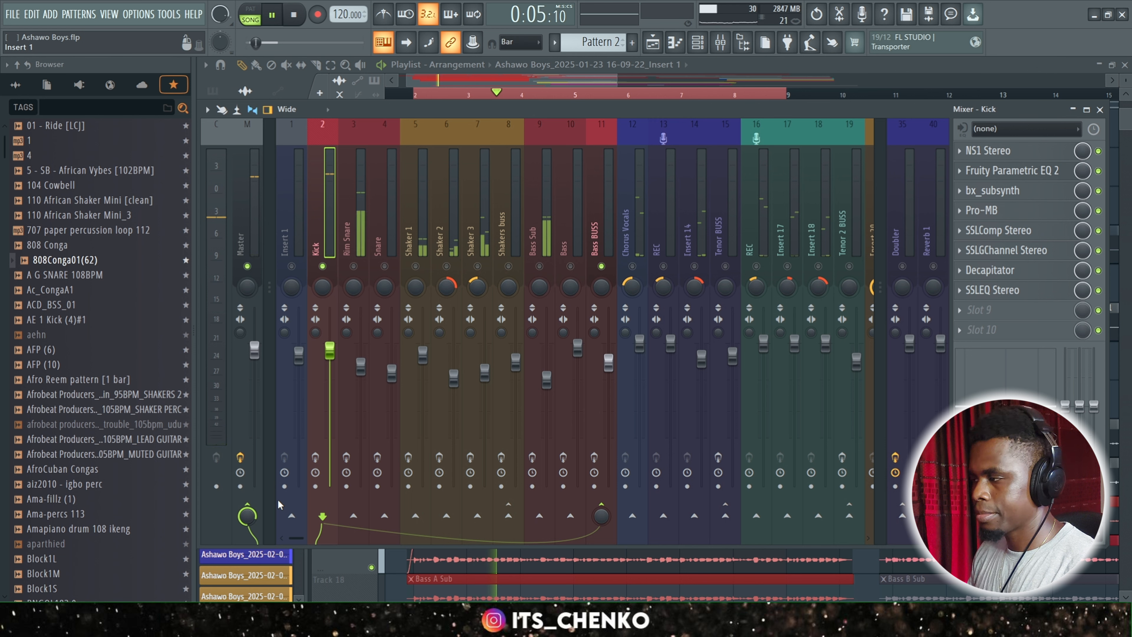
key("space")
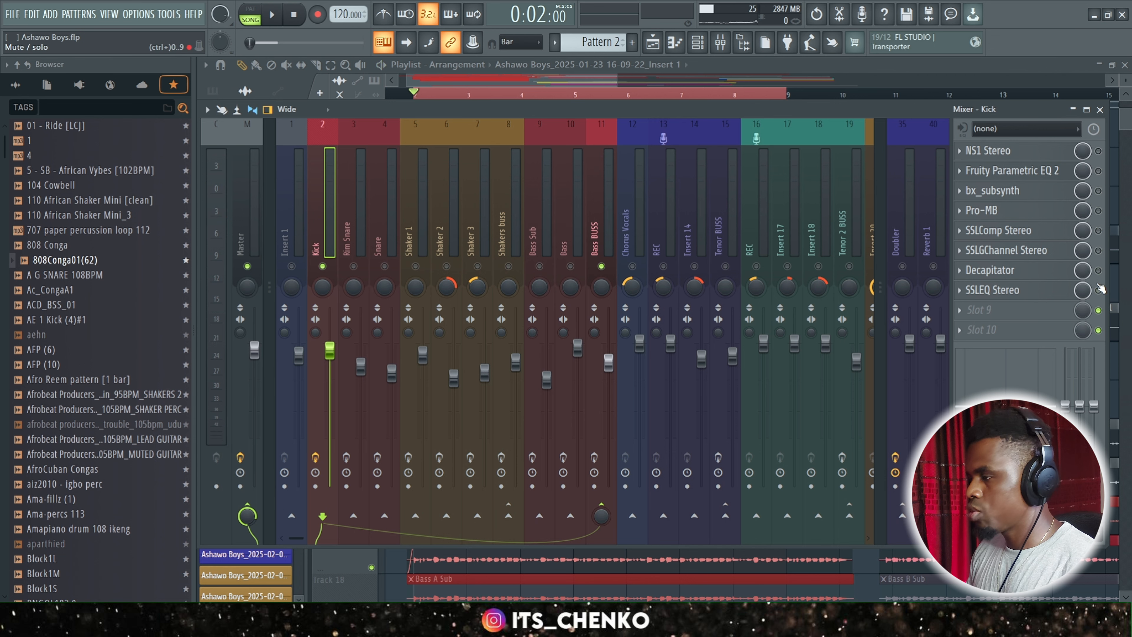
Inspect and enable the Kick's NS1 Stereo noise suppressor, comparing the sound with it bypassed and active during playback.
left_click(1033, 153)
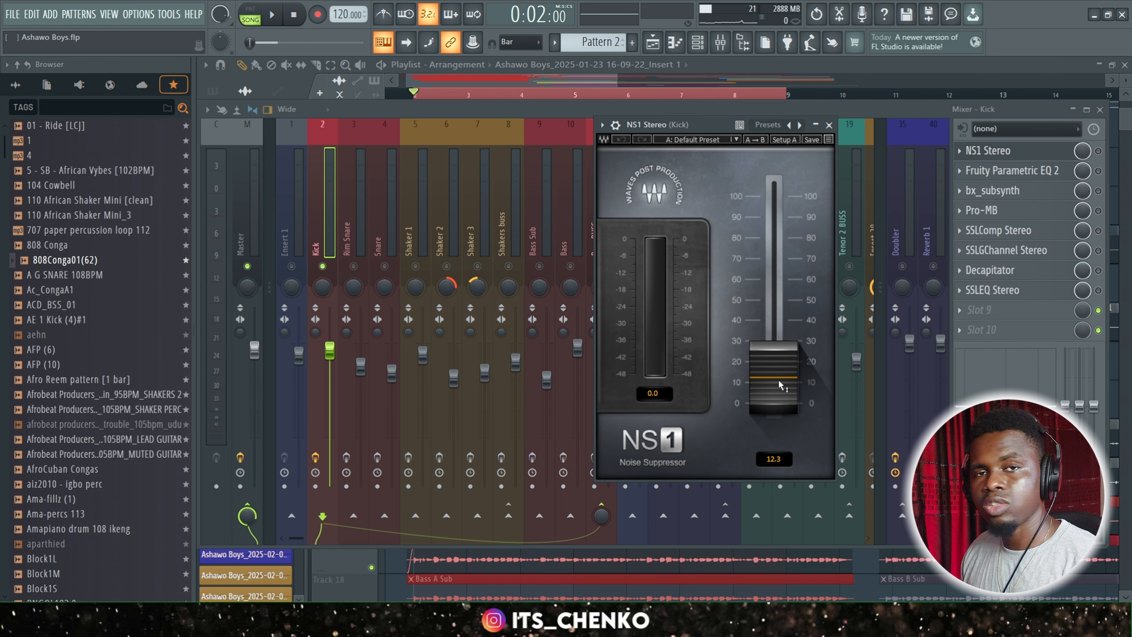
left_click(829, 125)
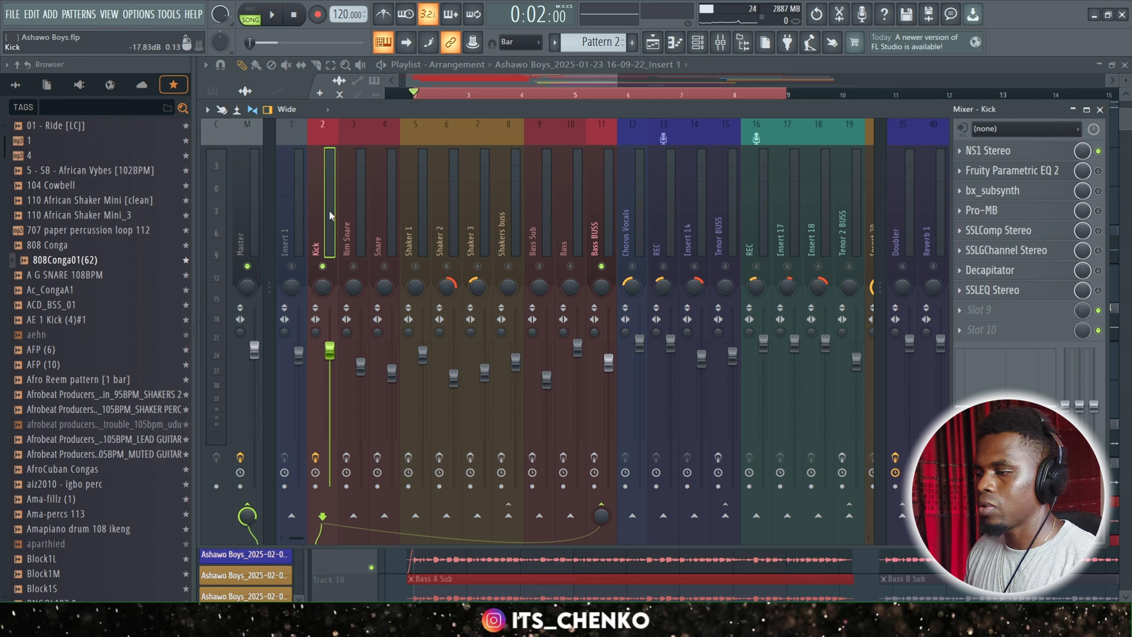
key("space")
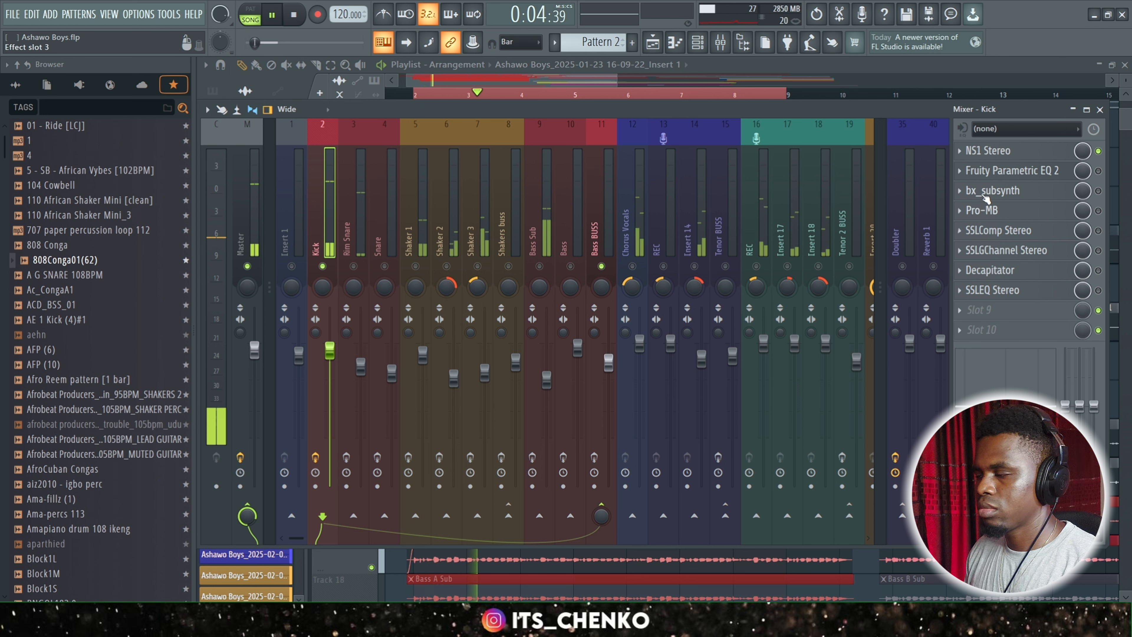
left_click(1098, 151)
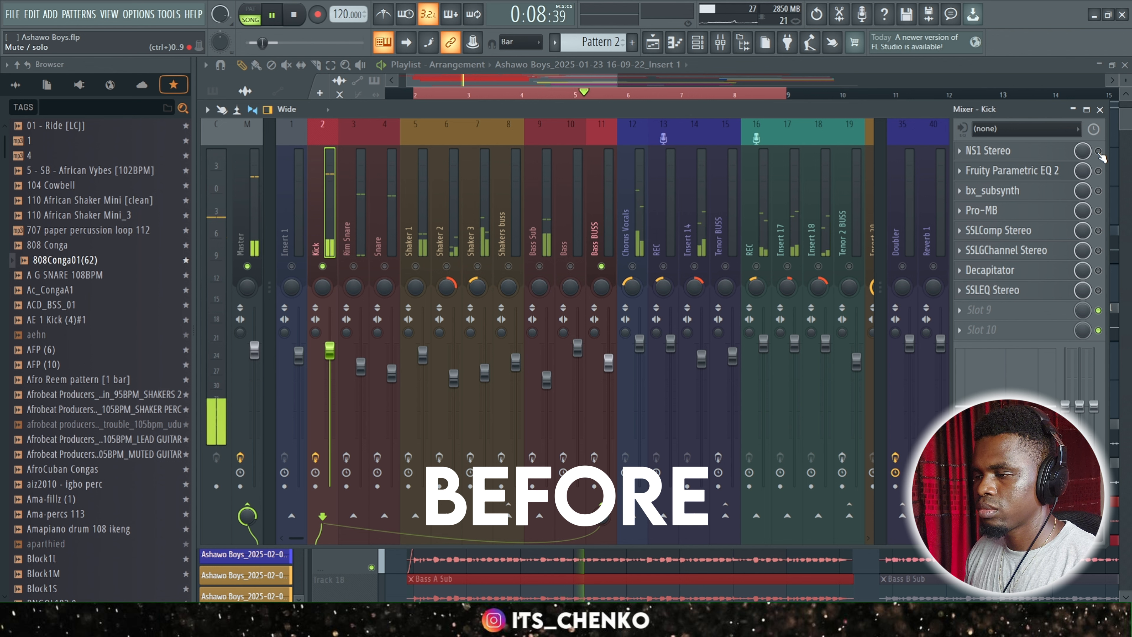
left_click(1098, 151)
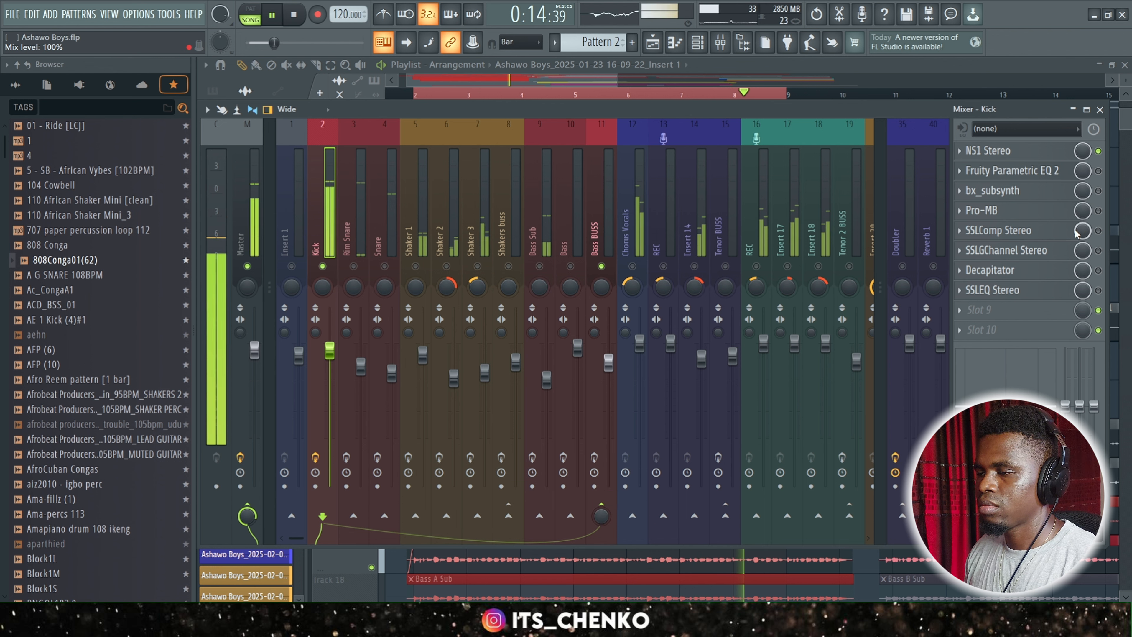
key("space")
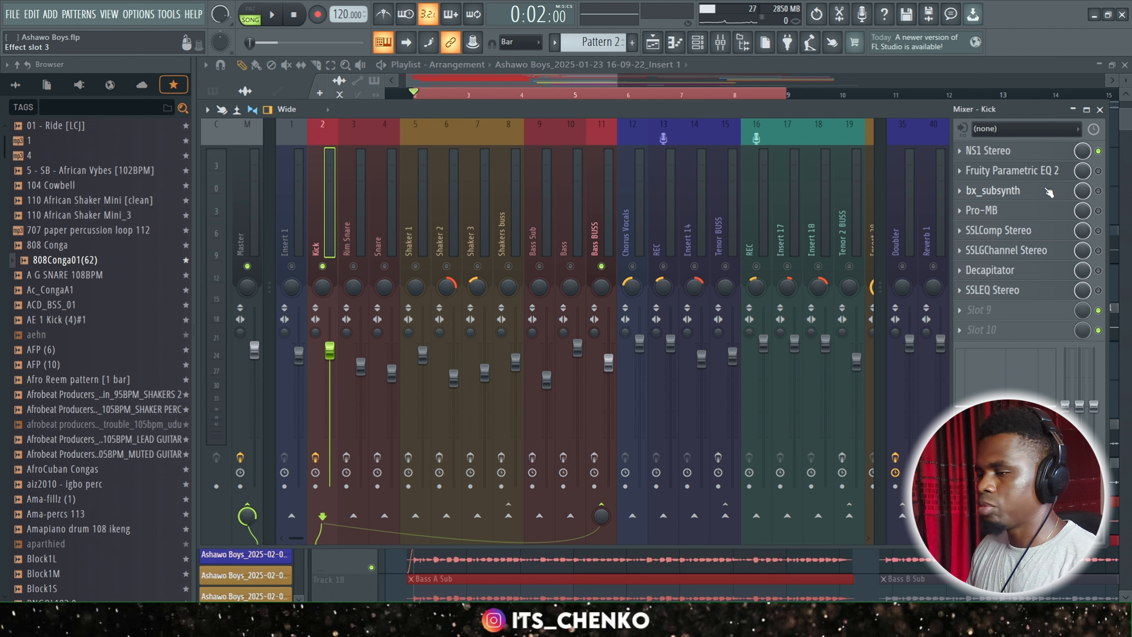
Enable Fruity Parametric EQ 2 on the Kick track and open it to examine the band 1 high-pass filter.
left_click(1099, 171)
left_click(1016, 170)
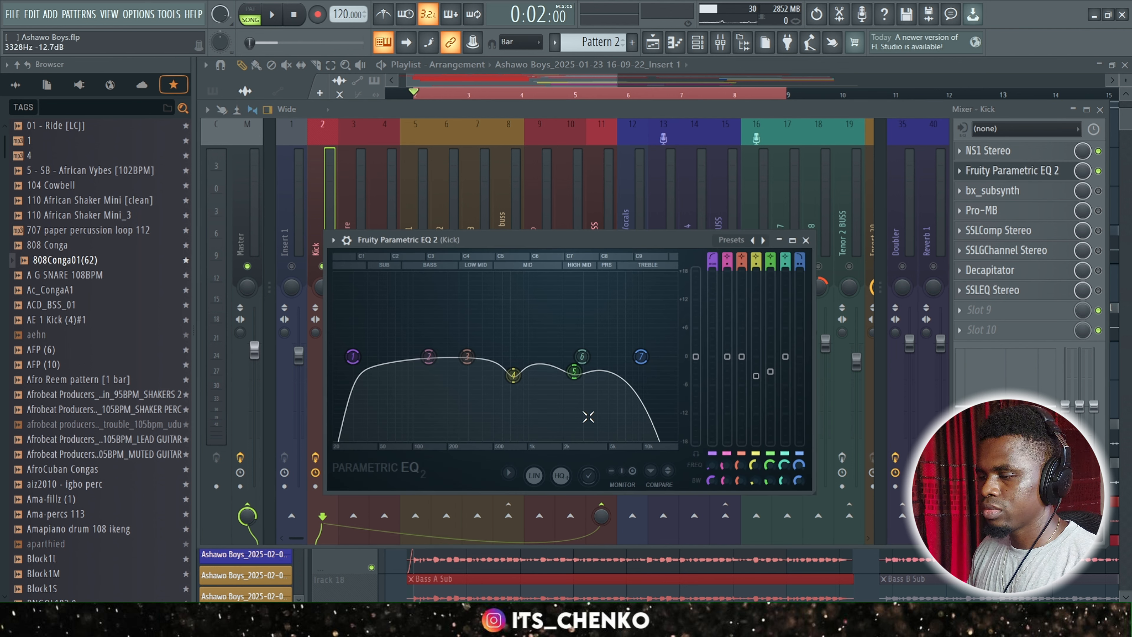
left_click(357, 363)
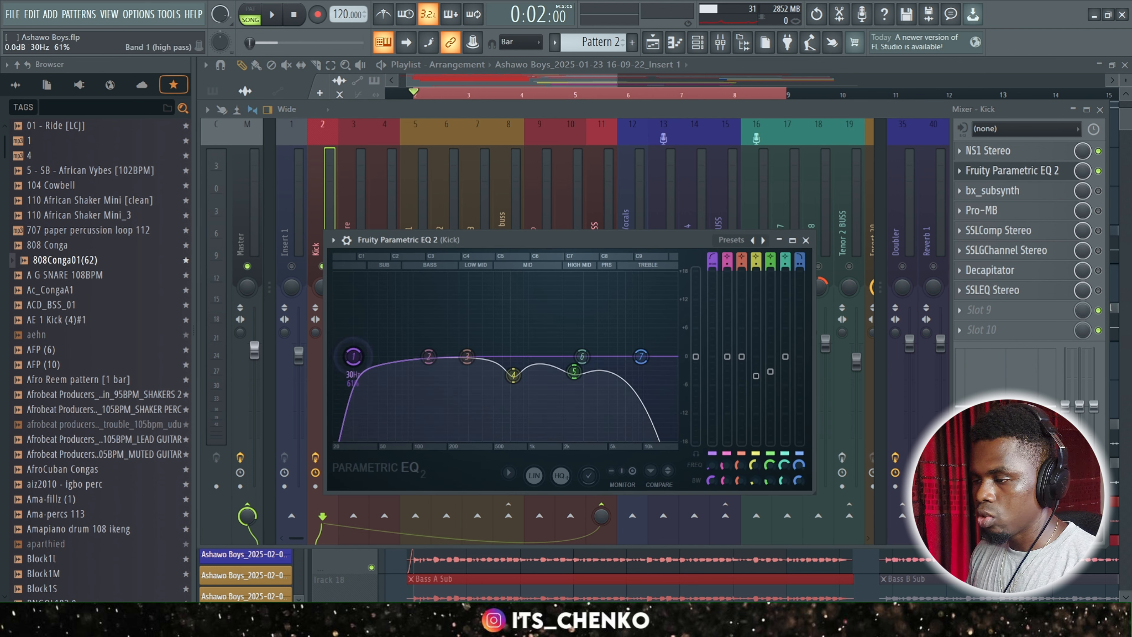
Examine the Kick EQ's band 1 high-pass and band 7 low-pass, and compare the kick with Fruity Parametric EQ 2 active and bypassed during playback.
left_click_drag(353, 357, 352, 356)
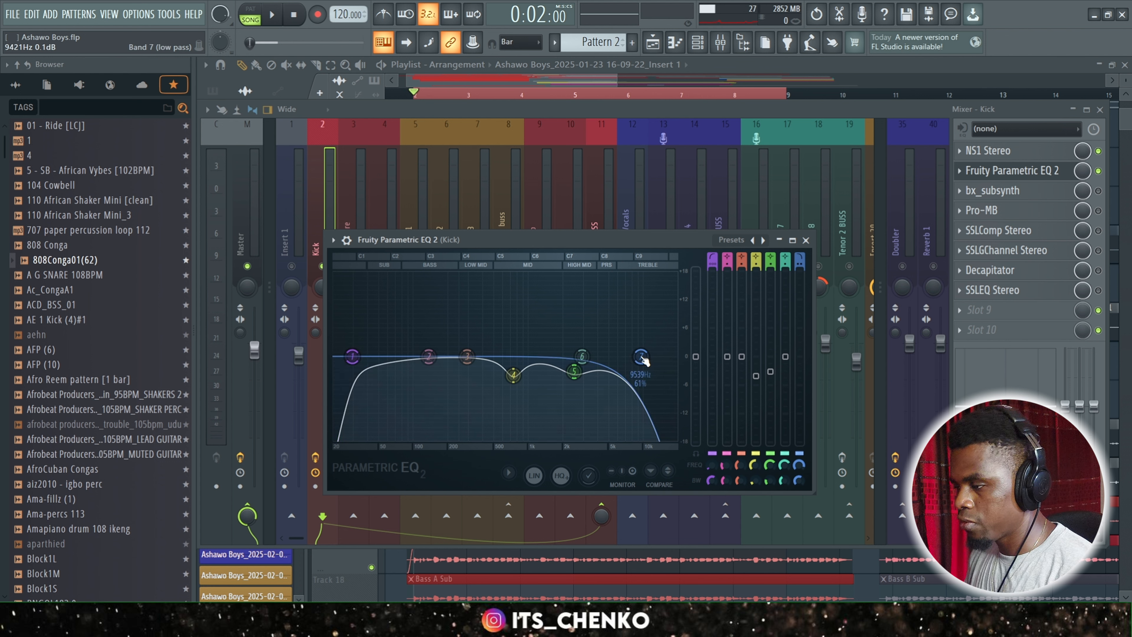
left_click_drag(644, 360, 645, 361)
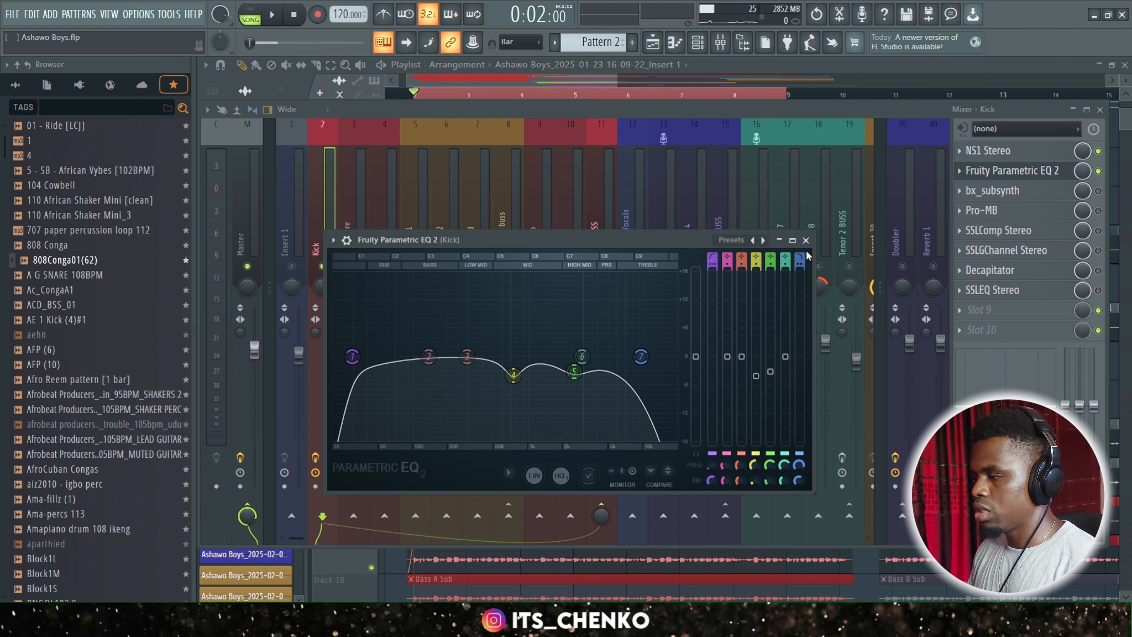
key("space")
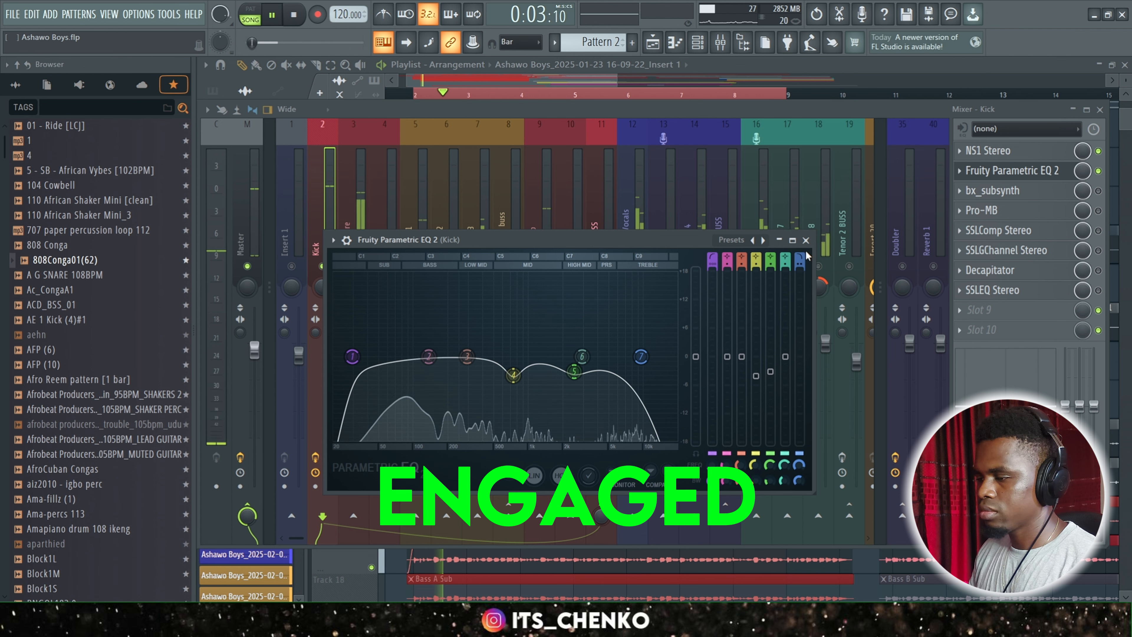
left_click(1098, 171)
key("Escape")
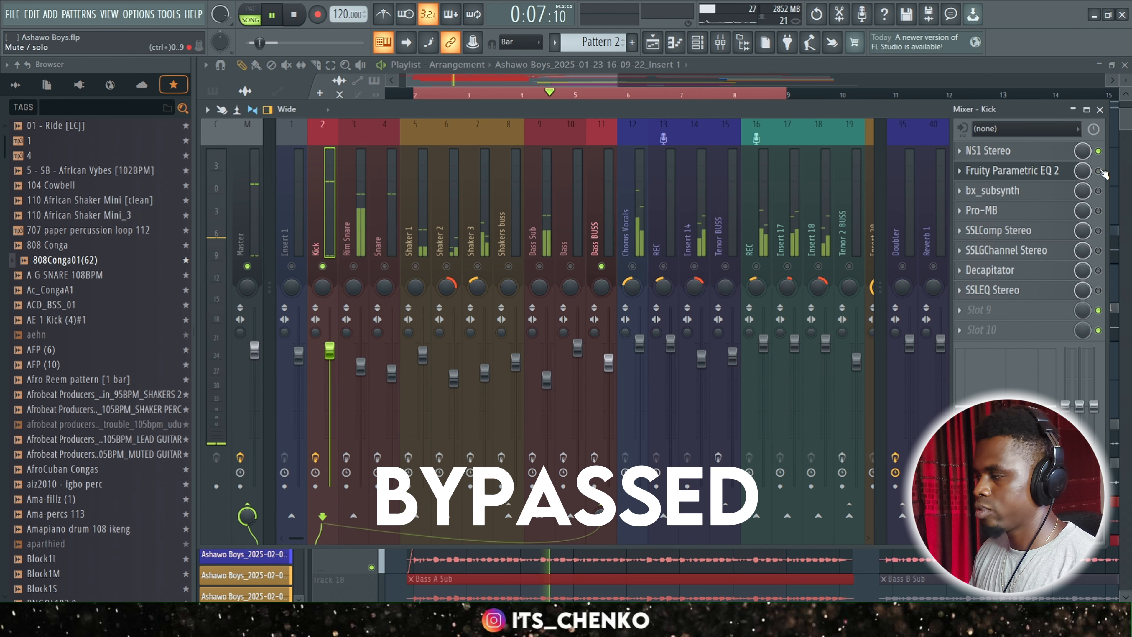
left_click(1099, 171)
key("space")
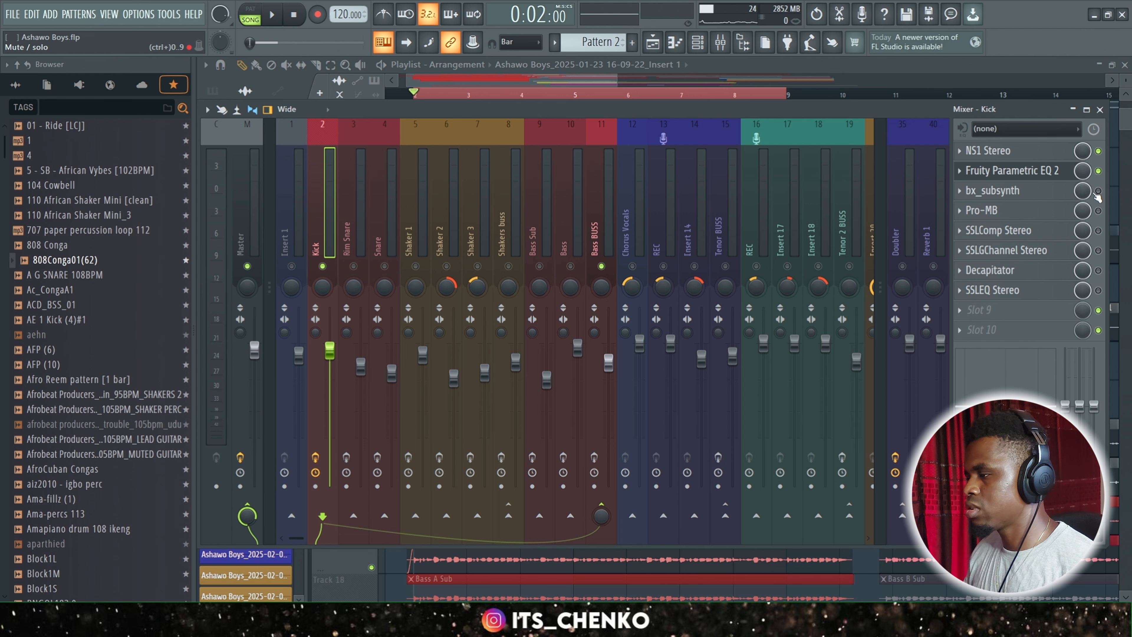
Enable bx_subsynth on the Kick track and open it to examine its subharmonic settings while playing back the kick.
left_click(1052, 192)
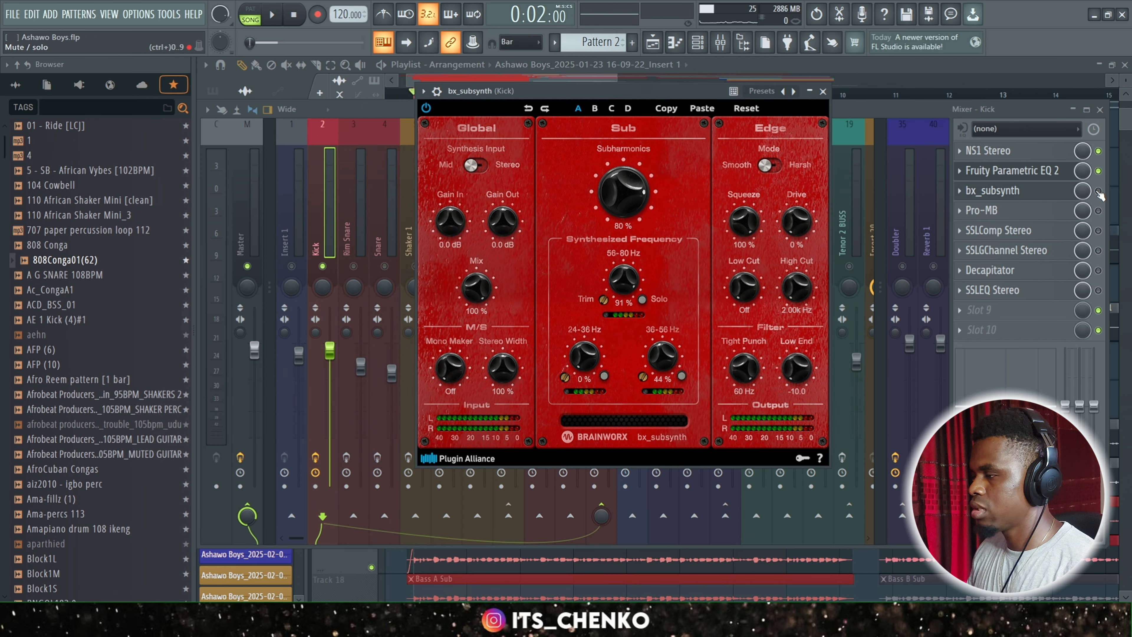
left_click(1098, 192)
left_click(1005, 196)
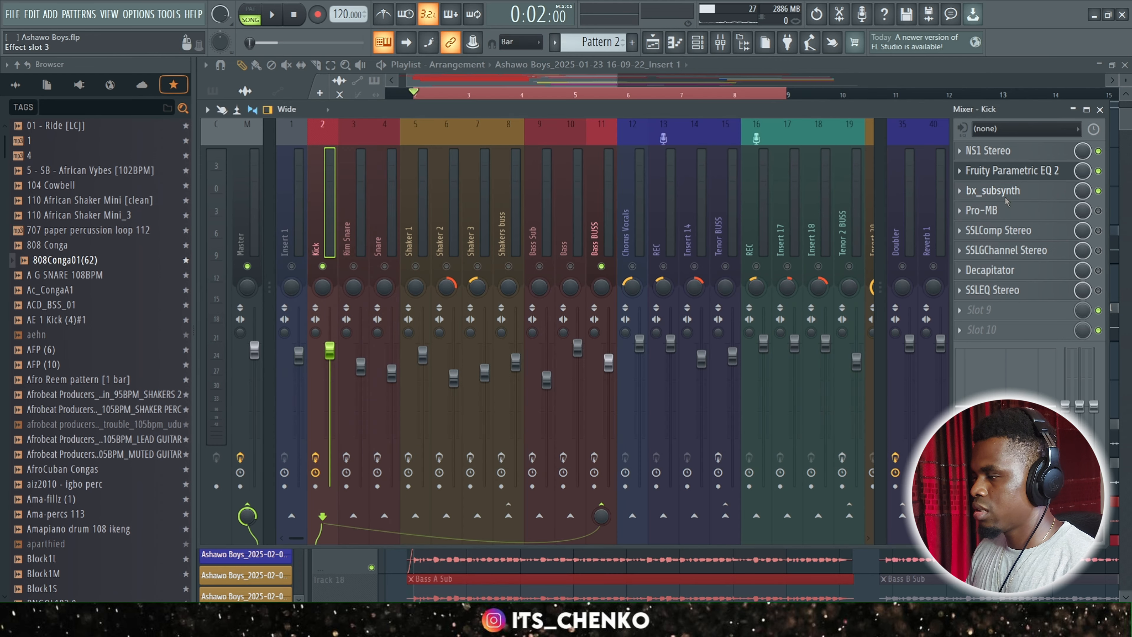
key("space")
left_click(1005, 198)
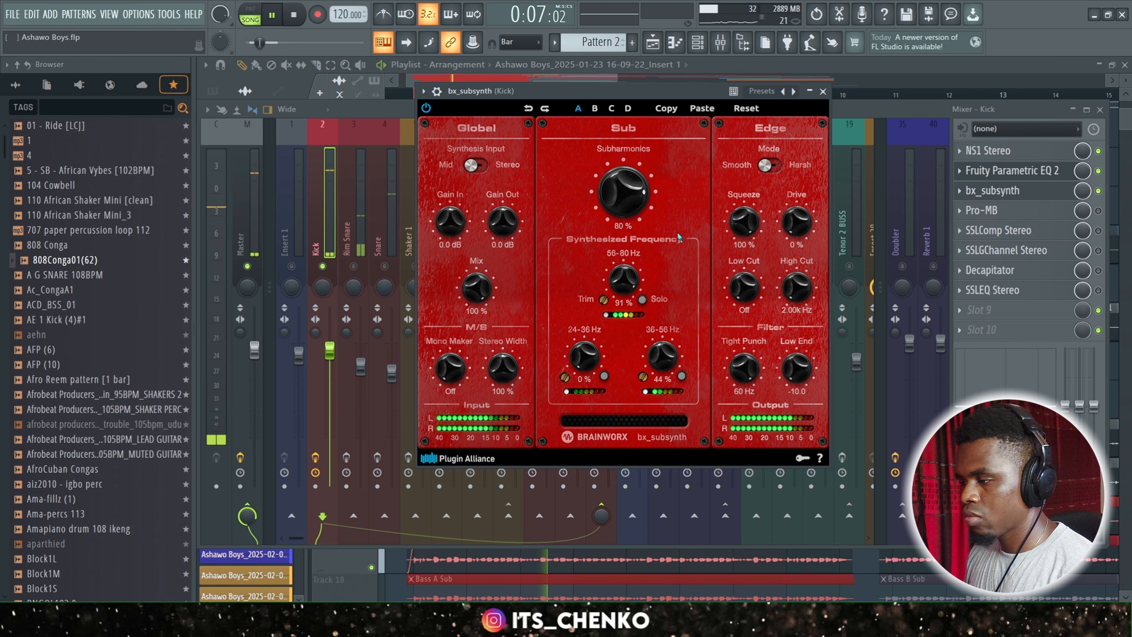
key("space")
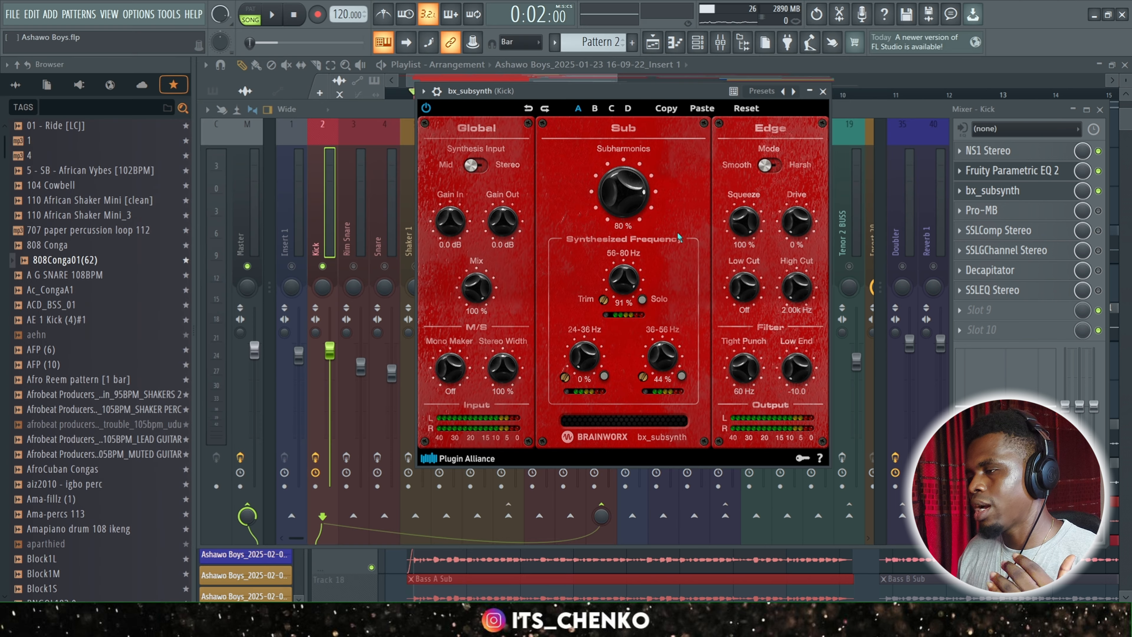
left_click_drag(630, 112, 630, 114)
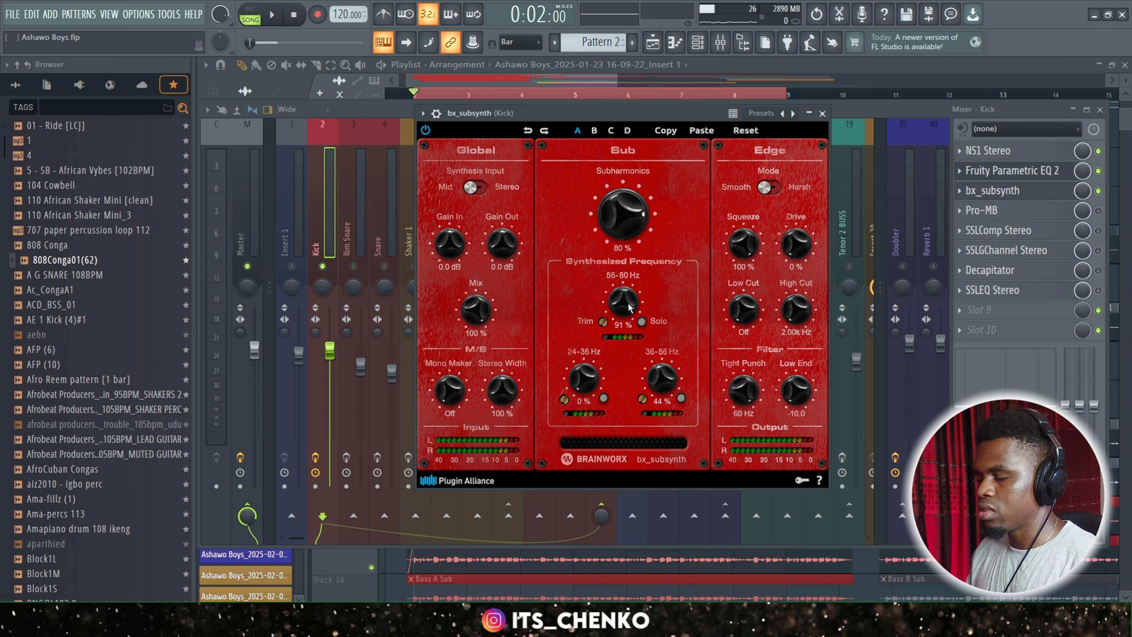
key("ctrl+s")
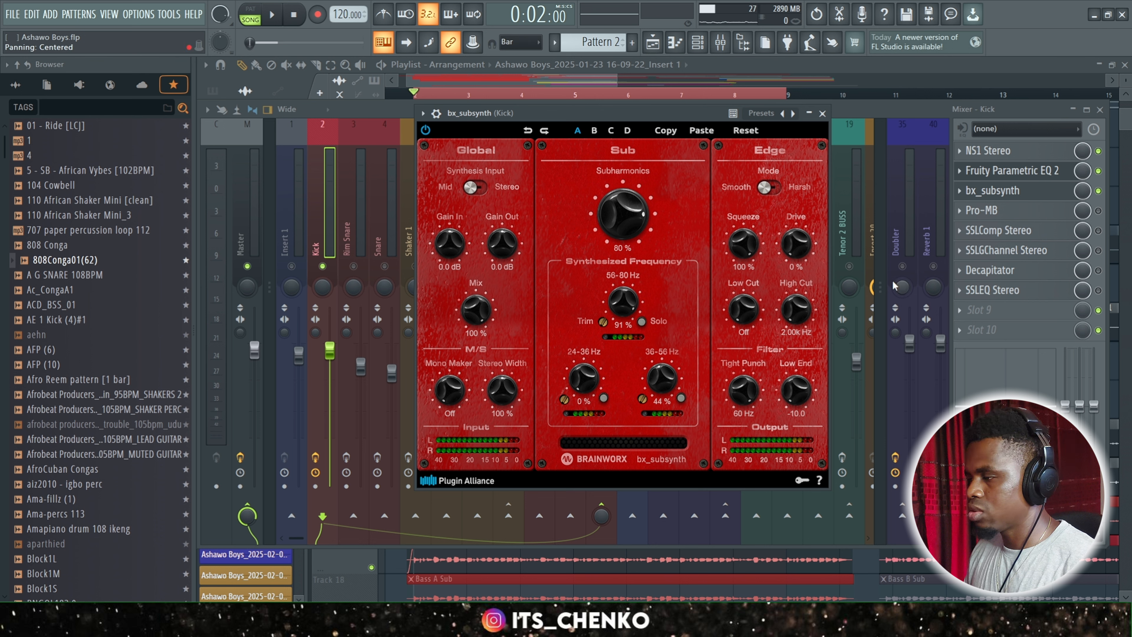
Play the kick with bx_subsynth active, bypassed and active again to compare the sound.
key("space")
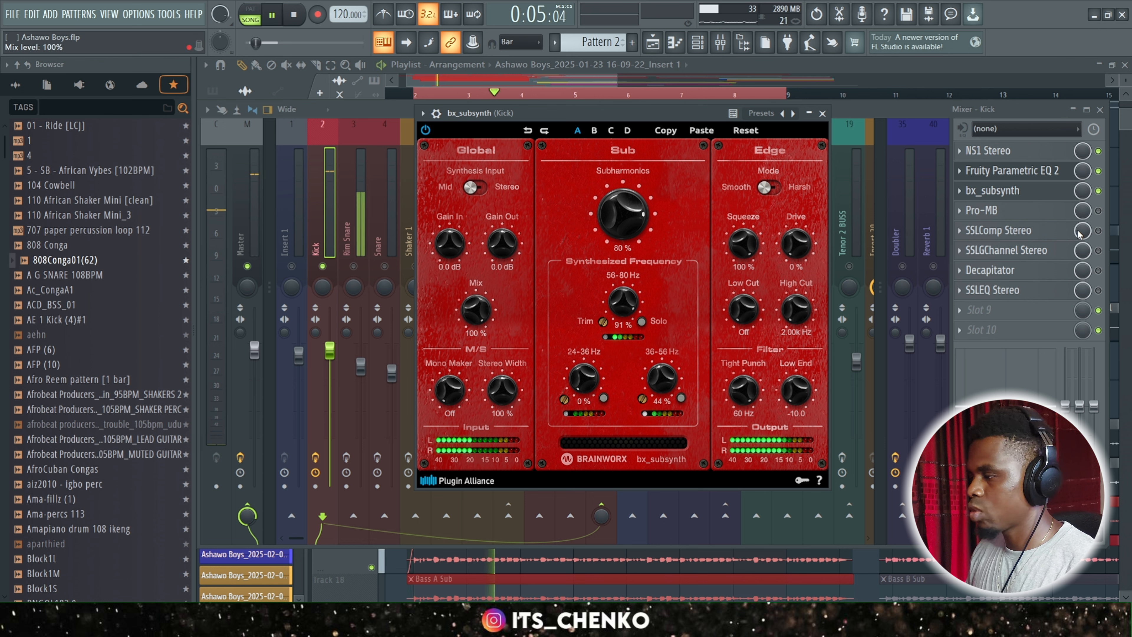
left_click(1099, 191)
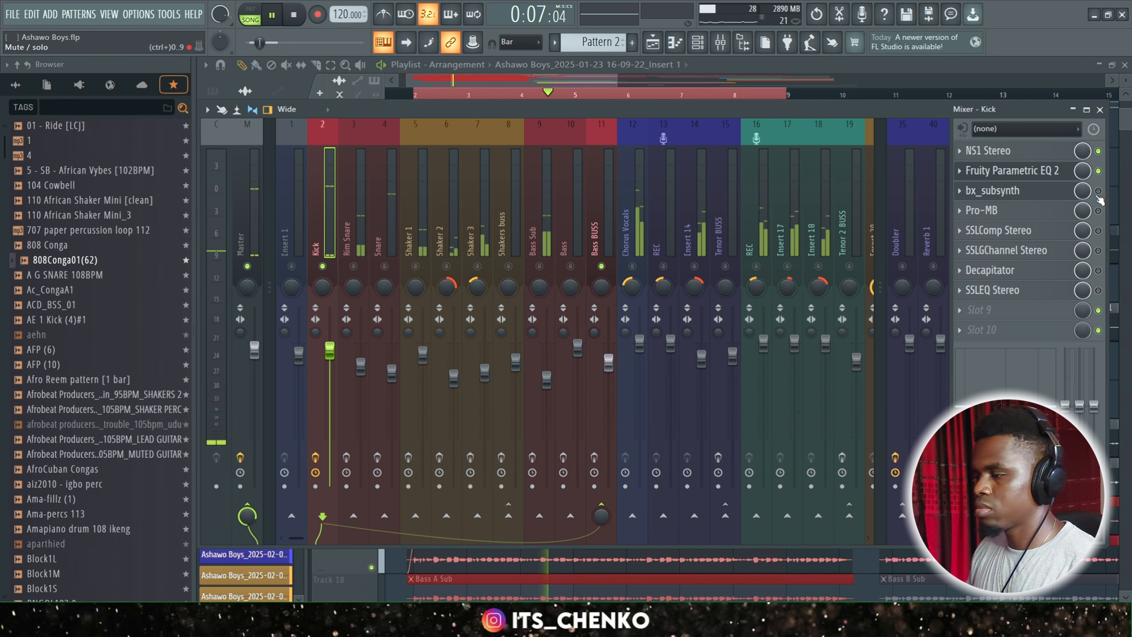
left_click(1099, 191)
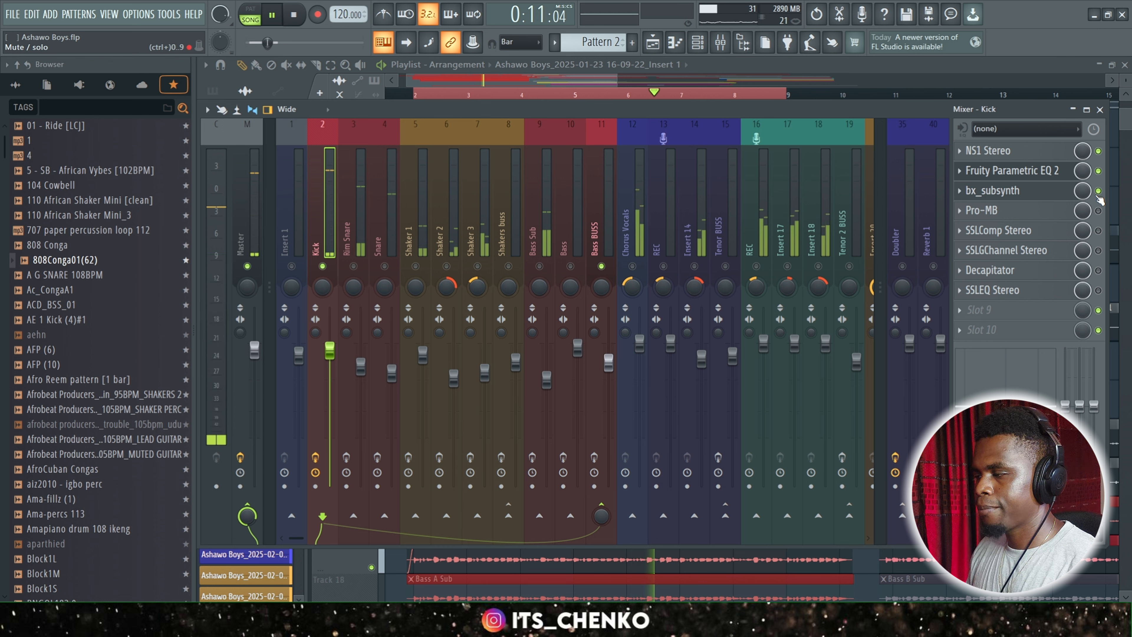
key("space")
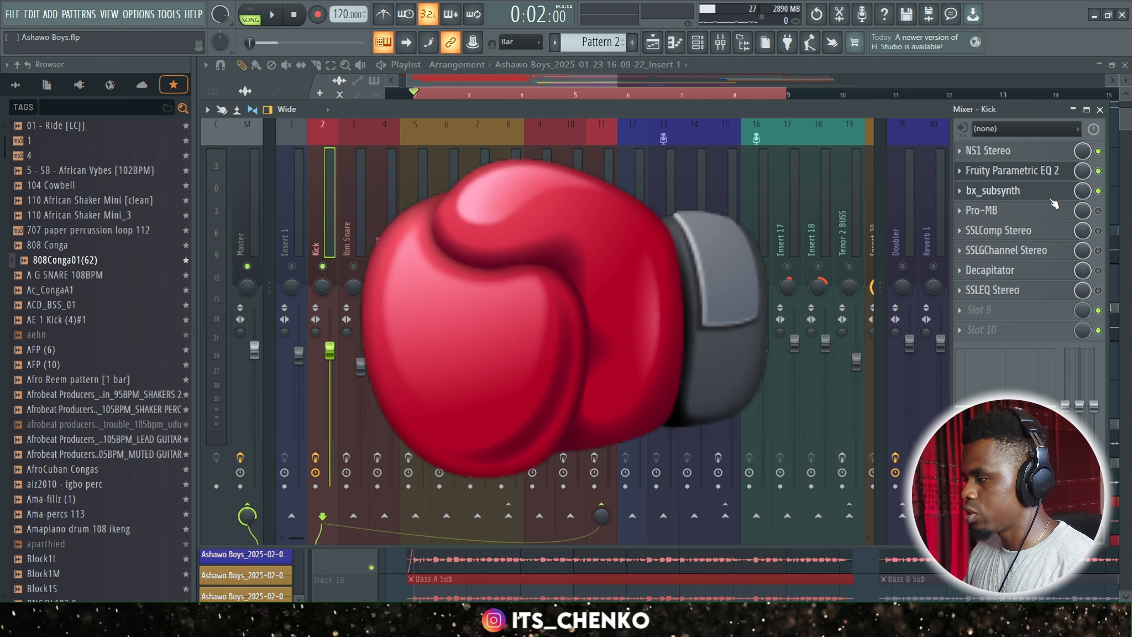
Enable Pro-MB on the Kick track, view its bands, and compare the sound with it bypassed and active during playback.
left_click(1099, 210)
left_click(1017, 213)
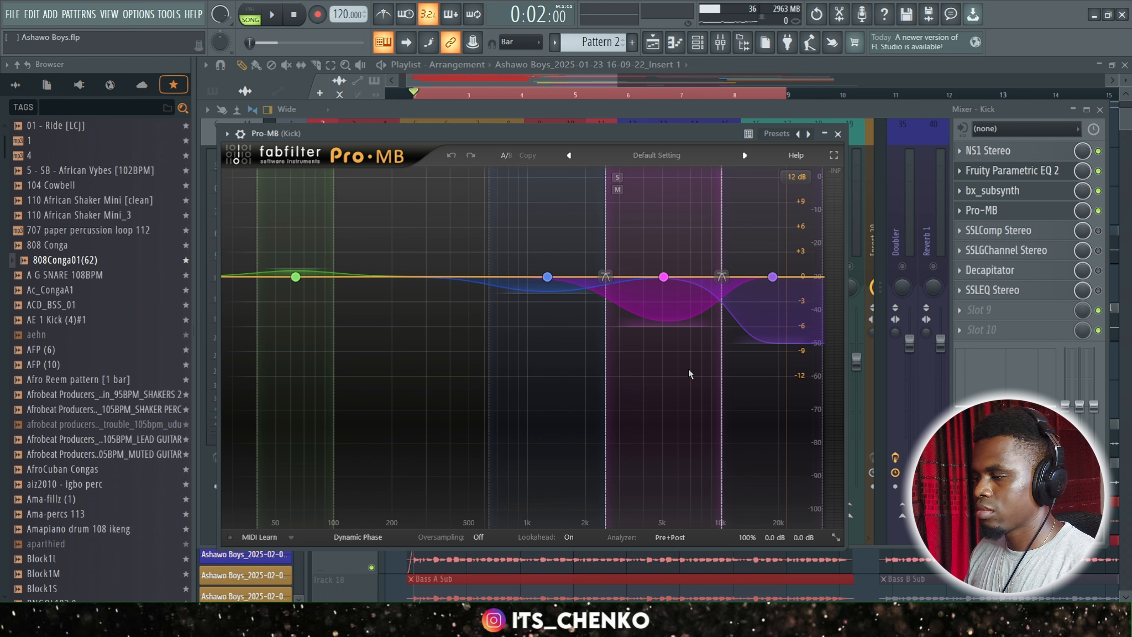
key("space")
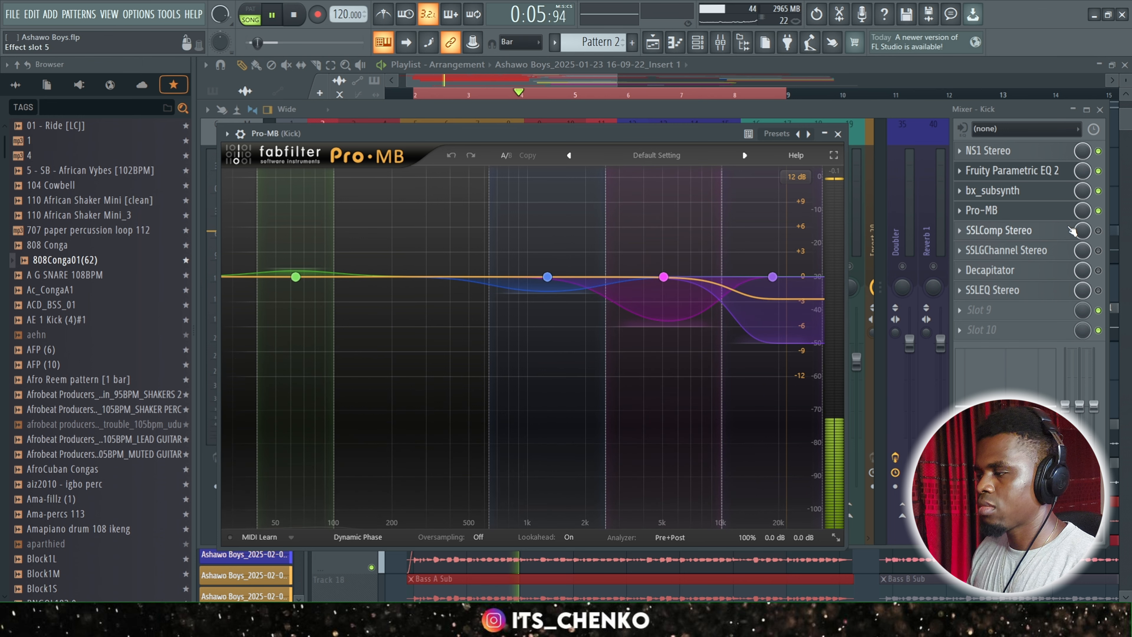
left_click(1098, 211)
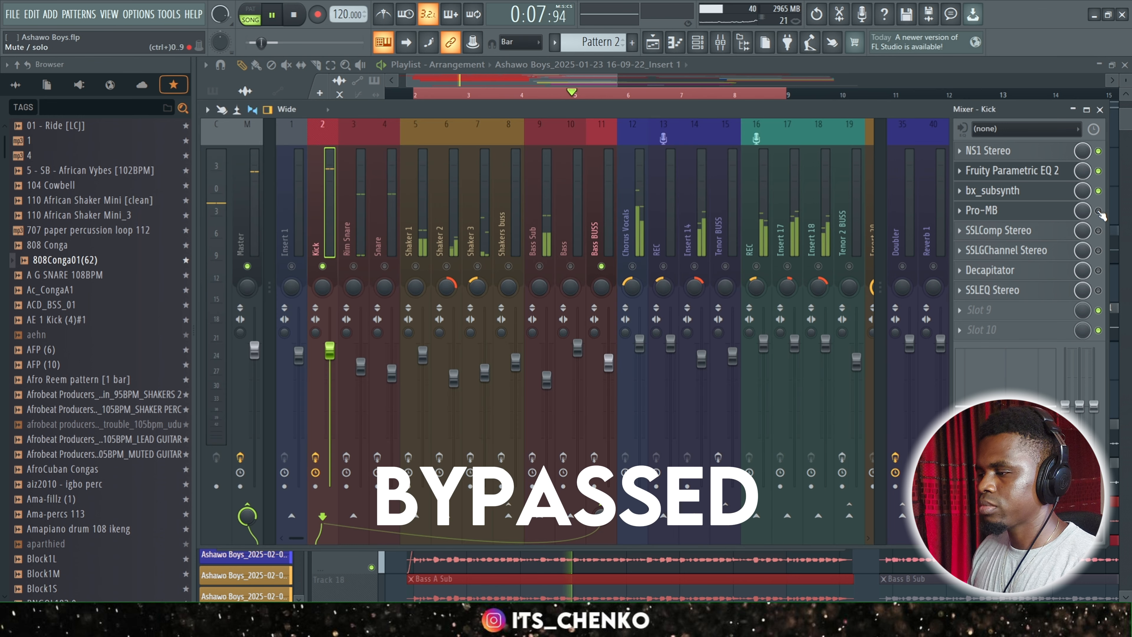
left_click(1099, 211)
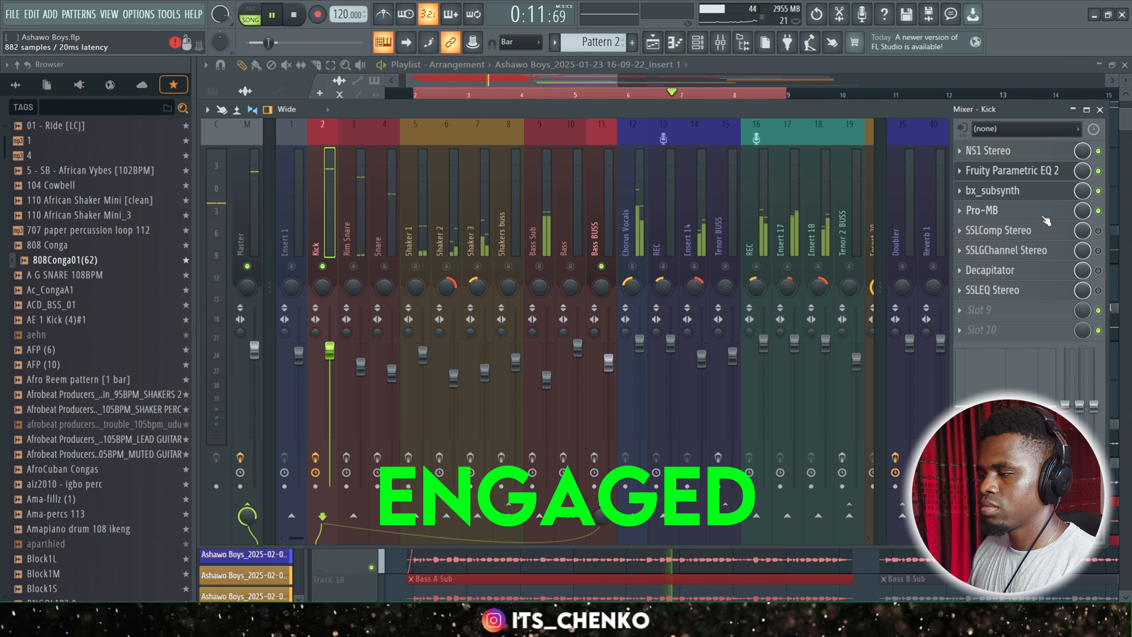
Inspect the Pro-MB settings of the lowest expanding band and the highest compressing band, and watch the gain reduction during a short playback.
left_click(1025, 211)
key("space")
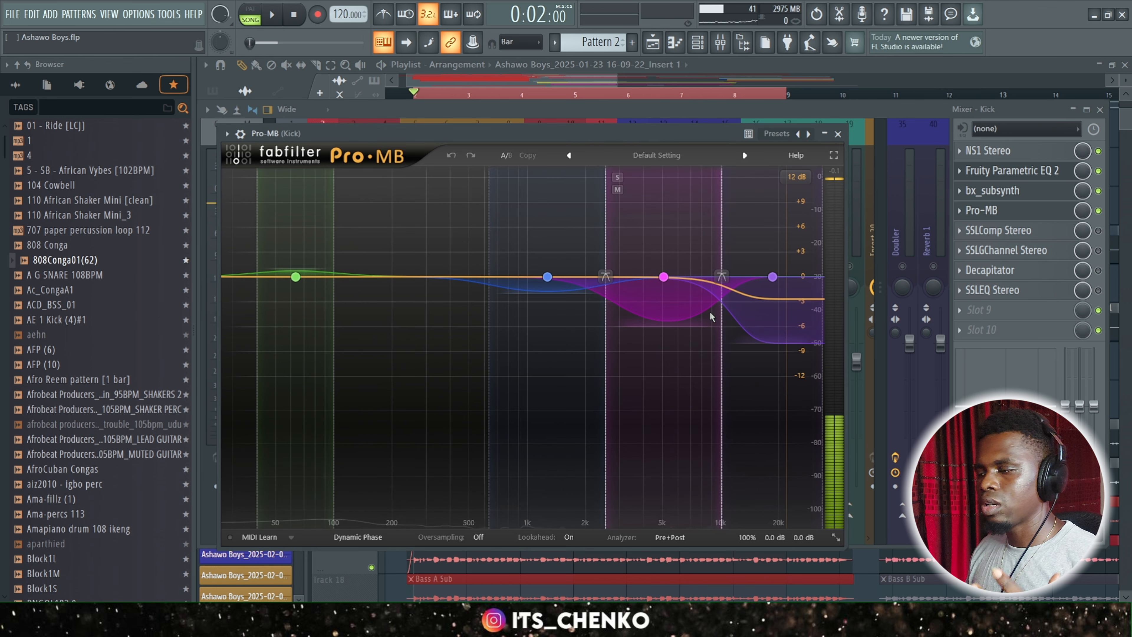
left_click(294, 380)
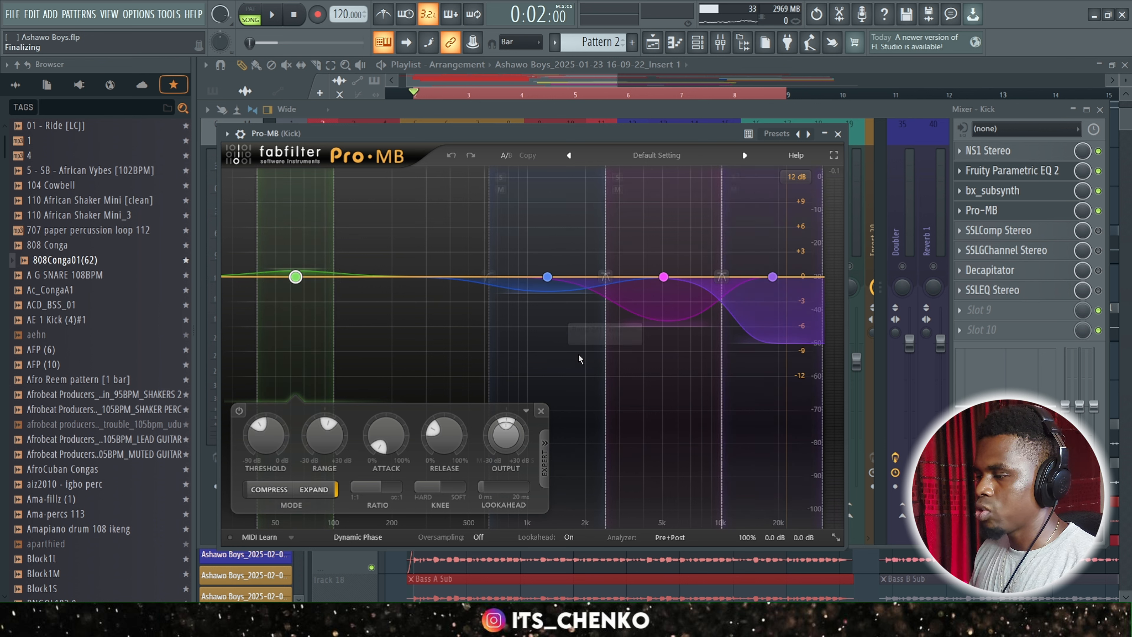
left_click(780, 390)
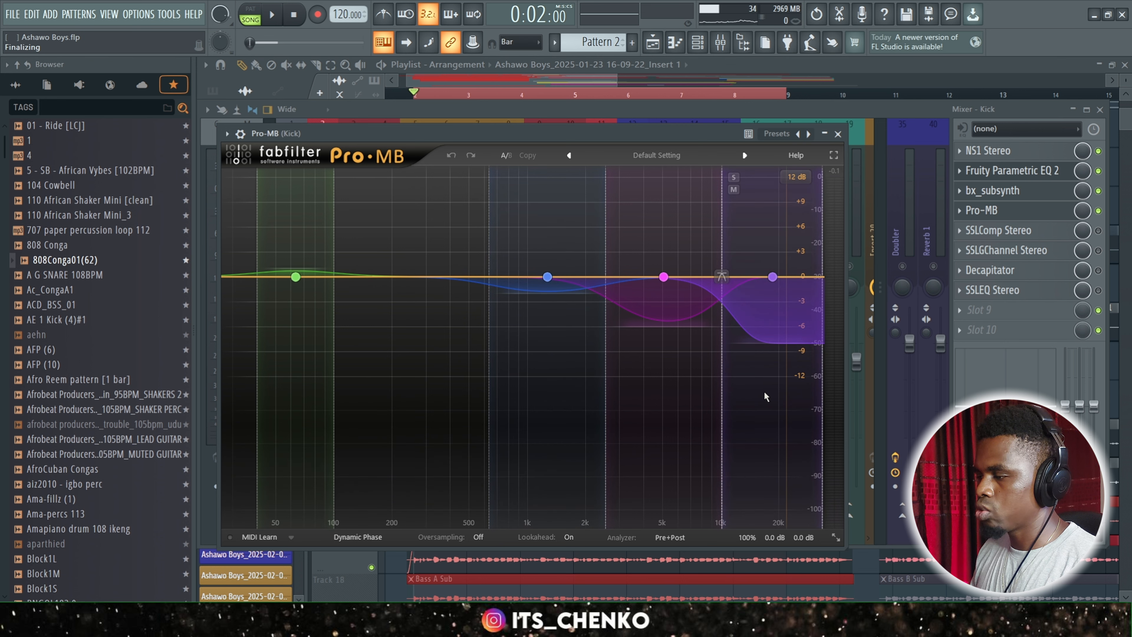
left_click(764, 391)
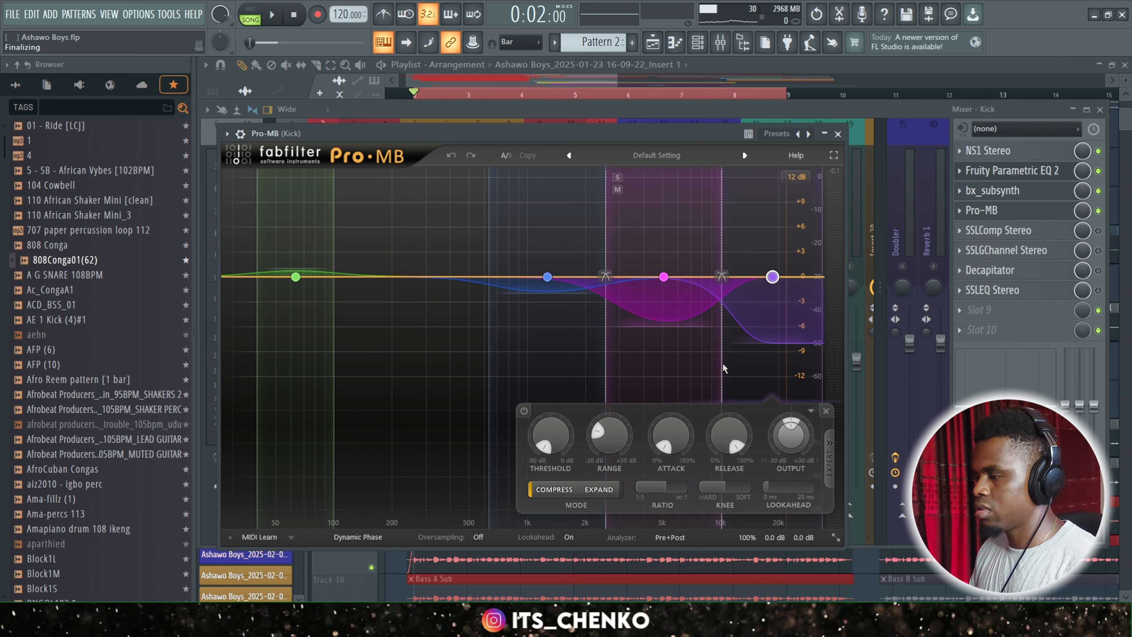
key("space")
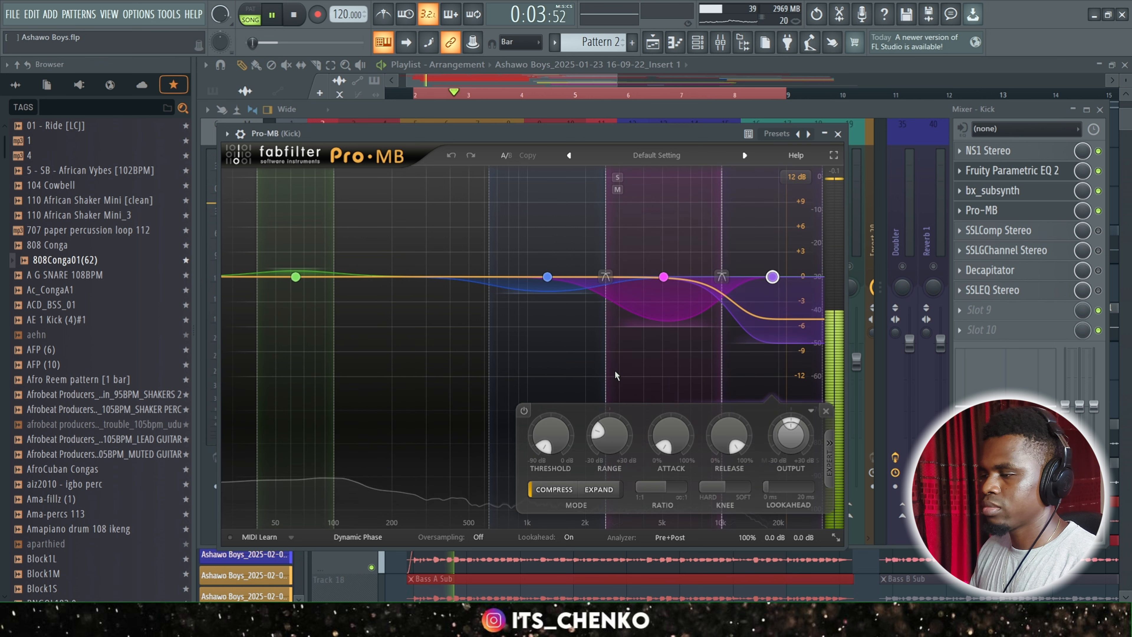
key("space")
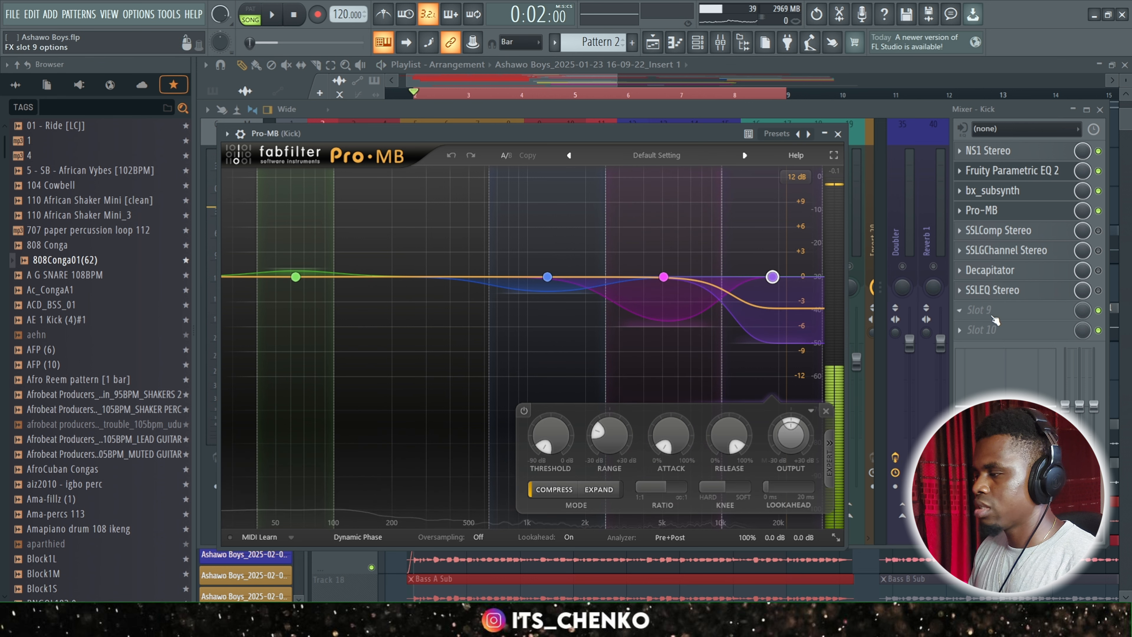
Enable SSLComp Stereo on the Kick track and open it to examine the attack, release, ratio and threshold settings.
left_click(1098, 231)
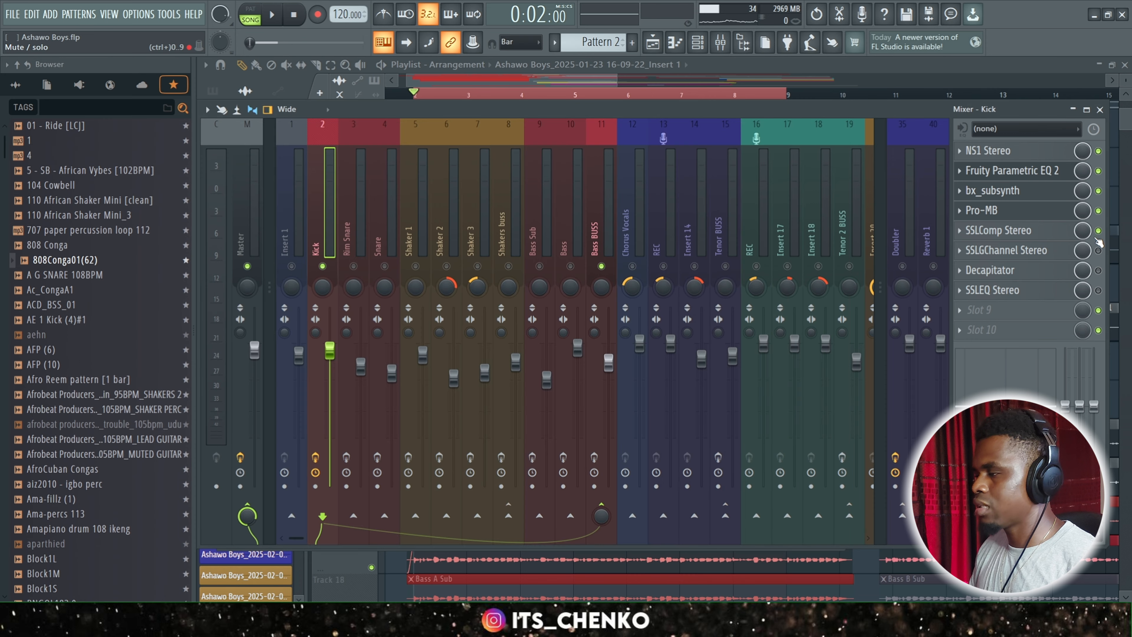
left_click(1026, 231)
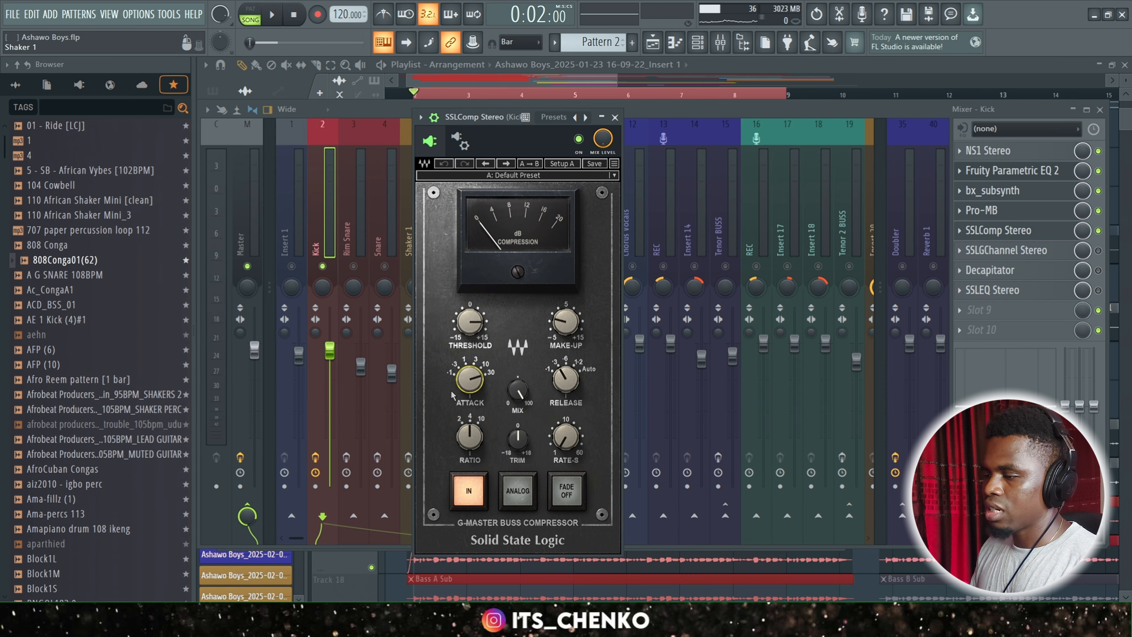
mouse_move(472, 374)
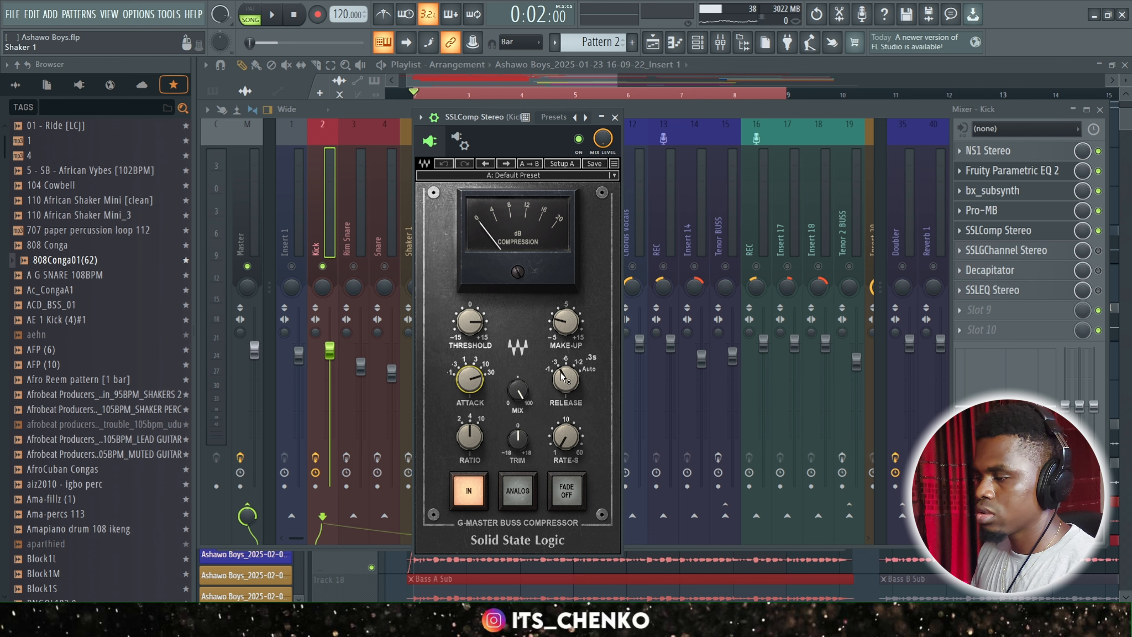
left_click(567, 380)
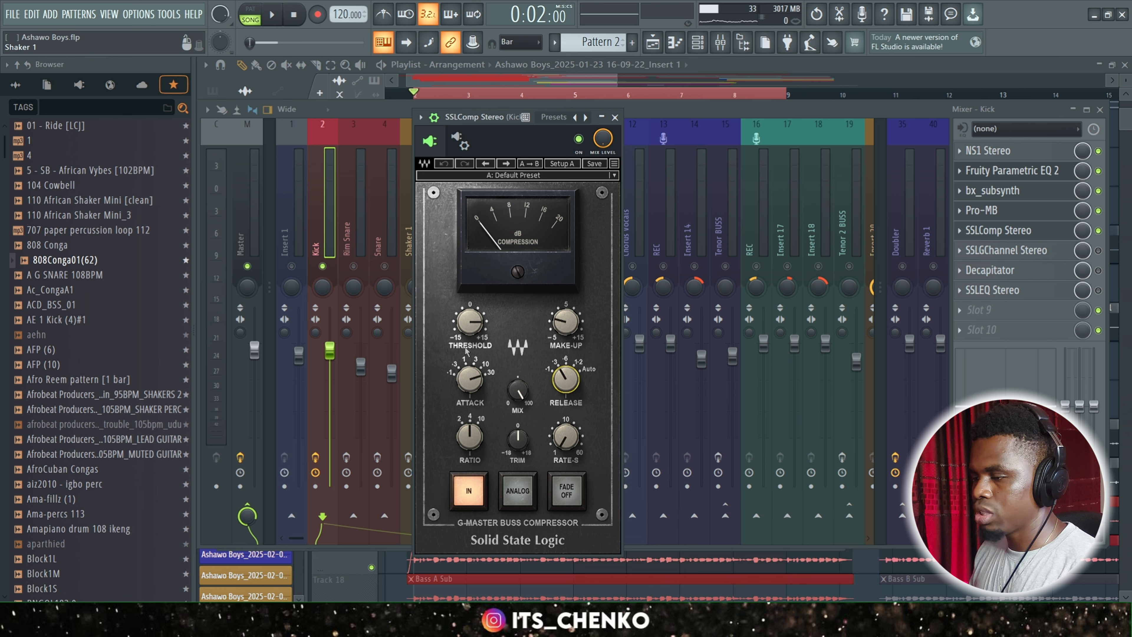
left_click(479, 429)
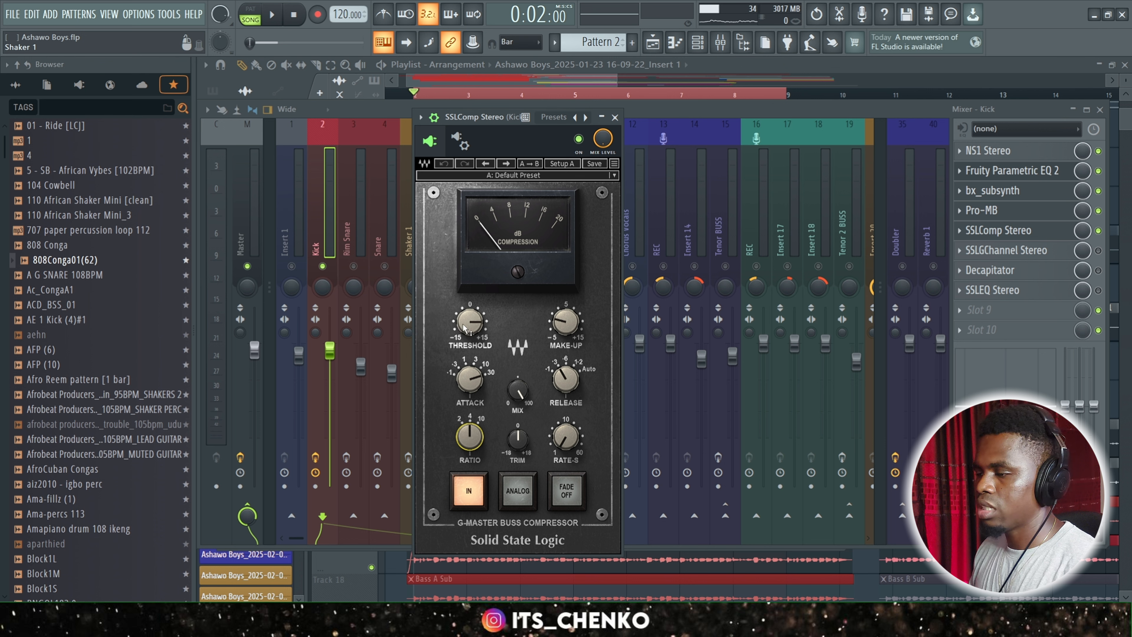
left_click(515, 318)
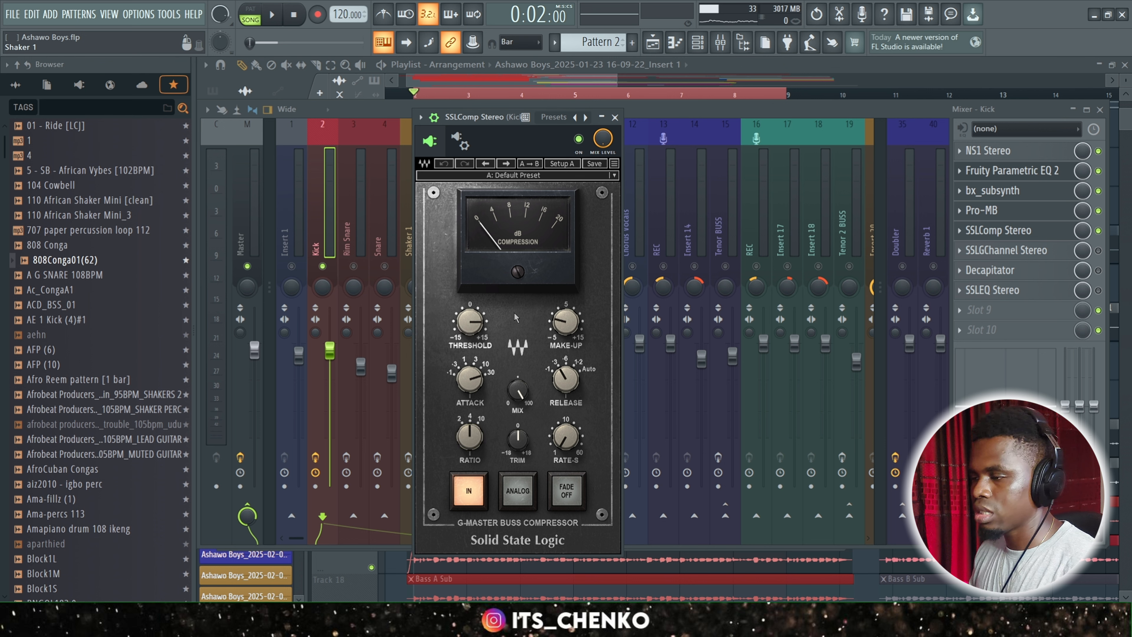
Play back the kick through SSLComp Stereo twice while watching its compression meter.
key("space")
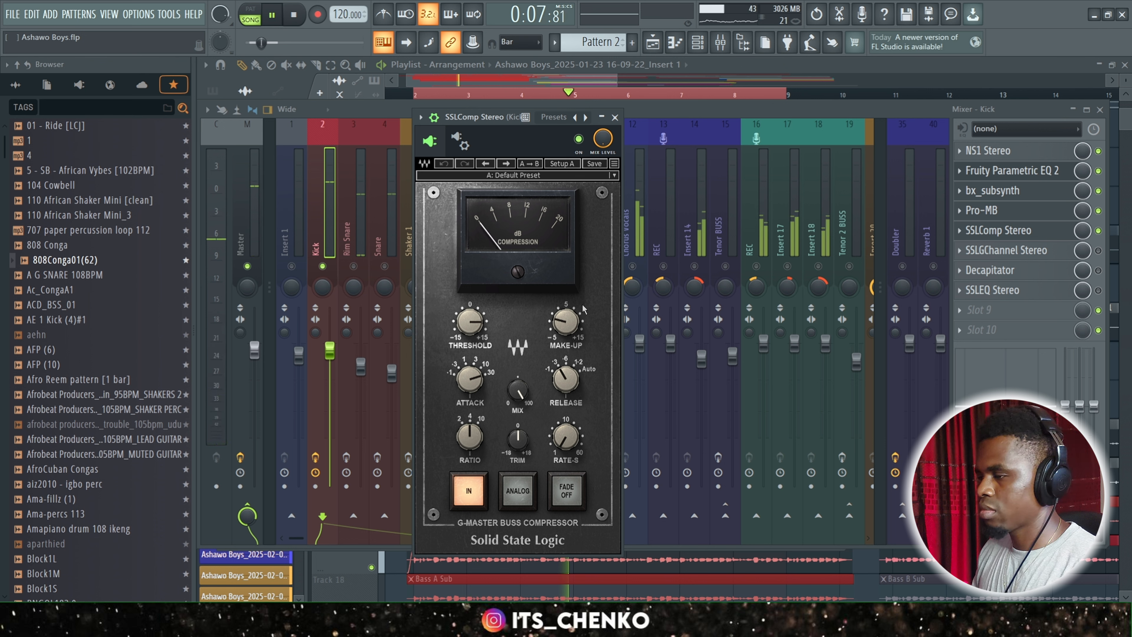
key("space")
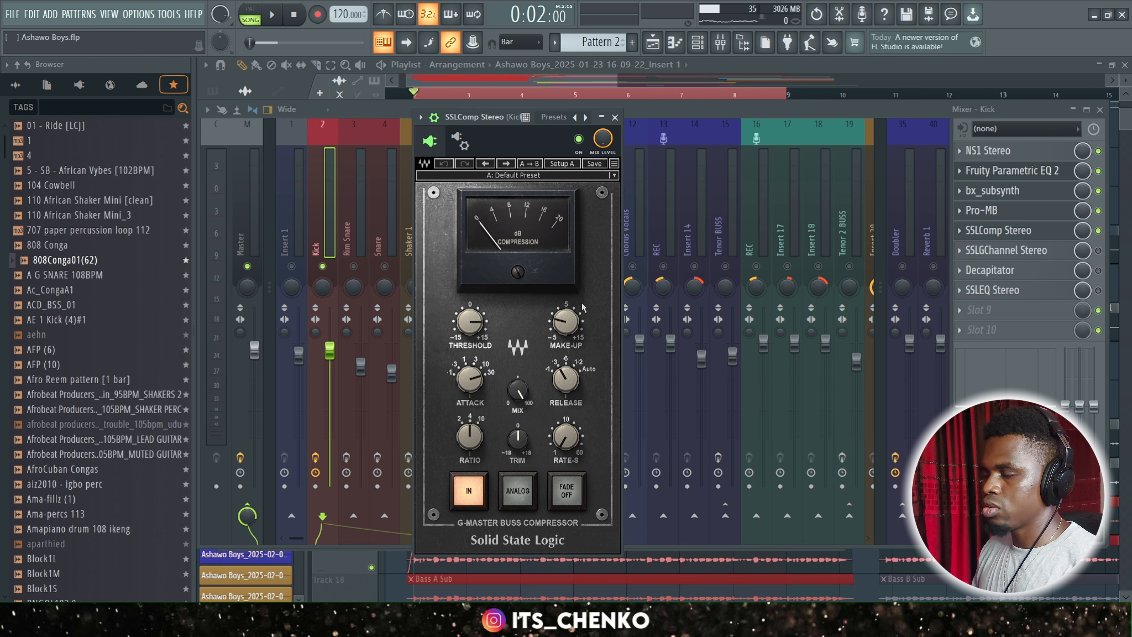
key("space")
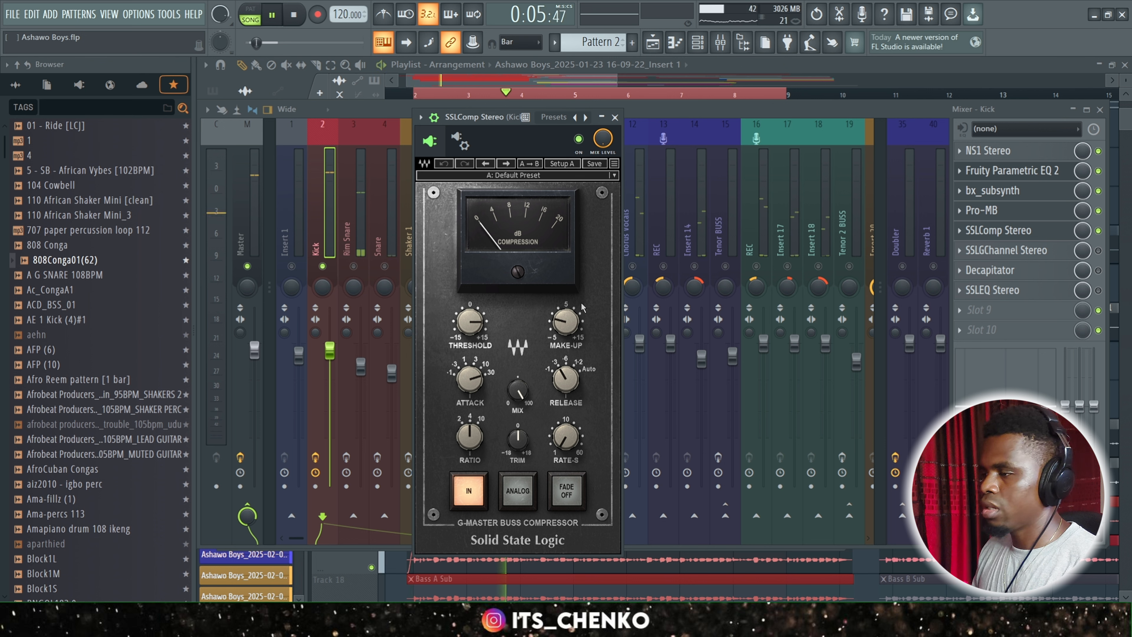
key("space")
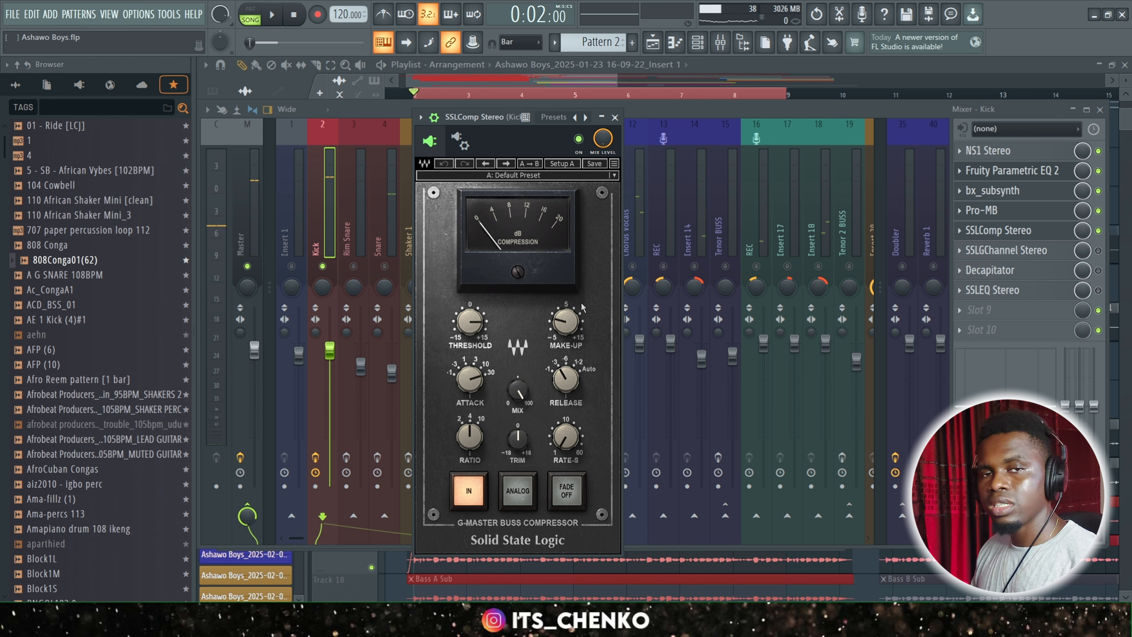
Close SSLComp Stereo, enable SSLGChannel Stereo on the Kick track, and open its window in full view.
left_click(615, 117)
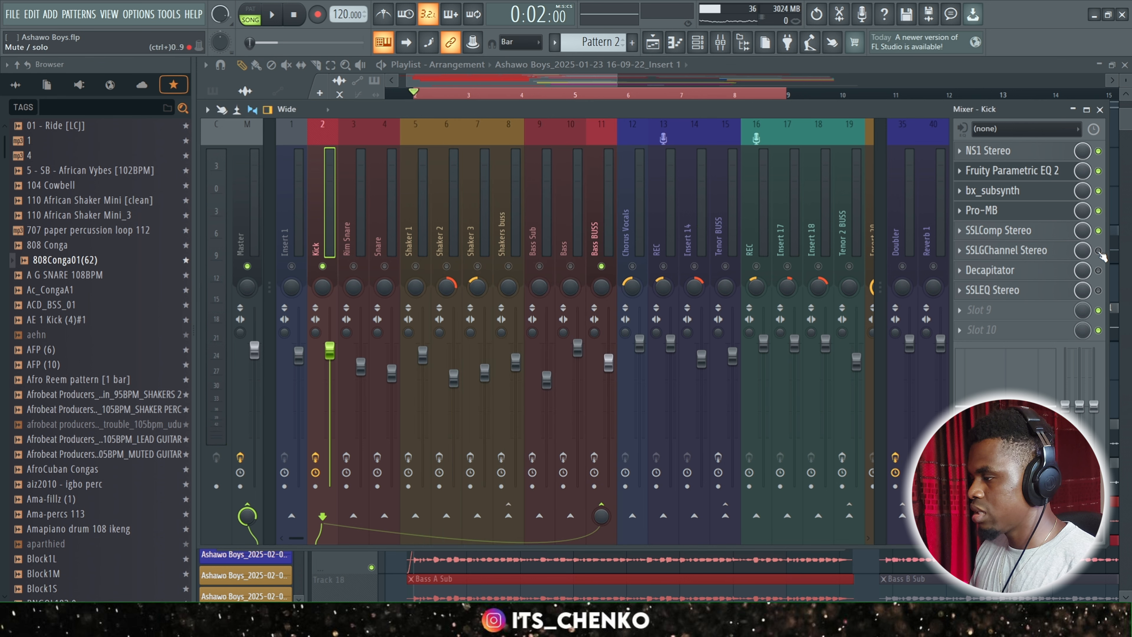
left_click(1011, 252)
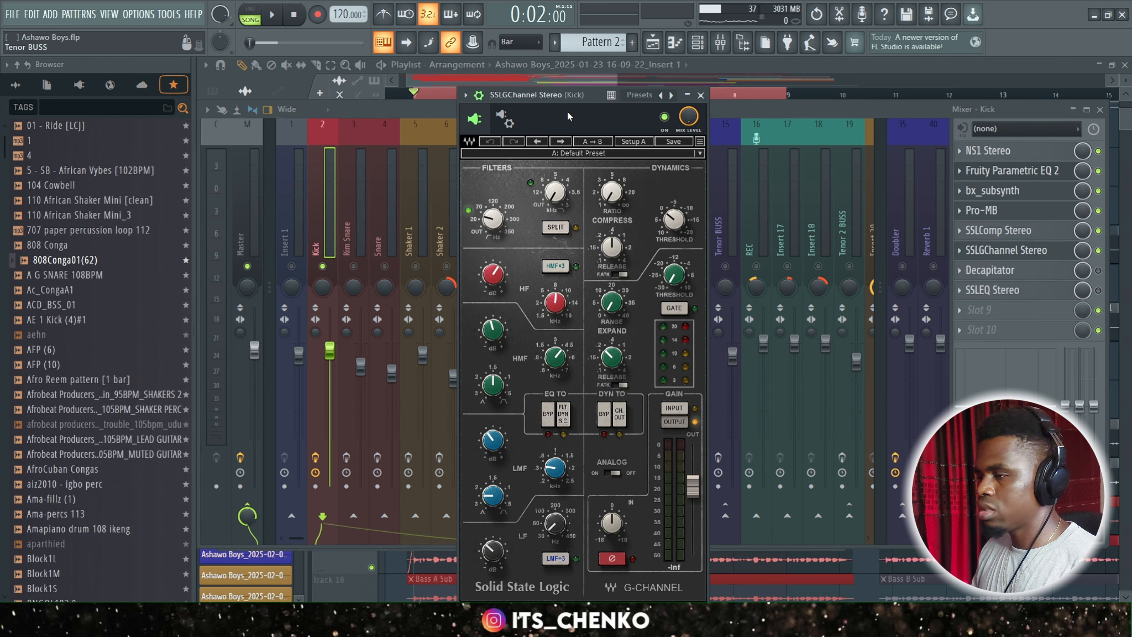
left_click_drag(586, 99, 543, 40)
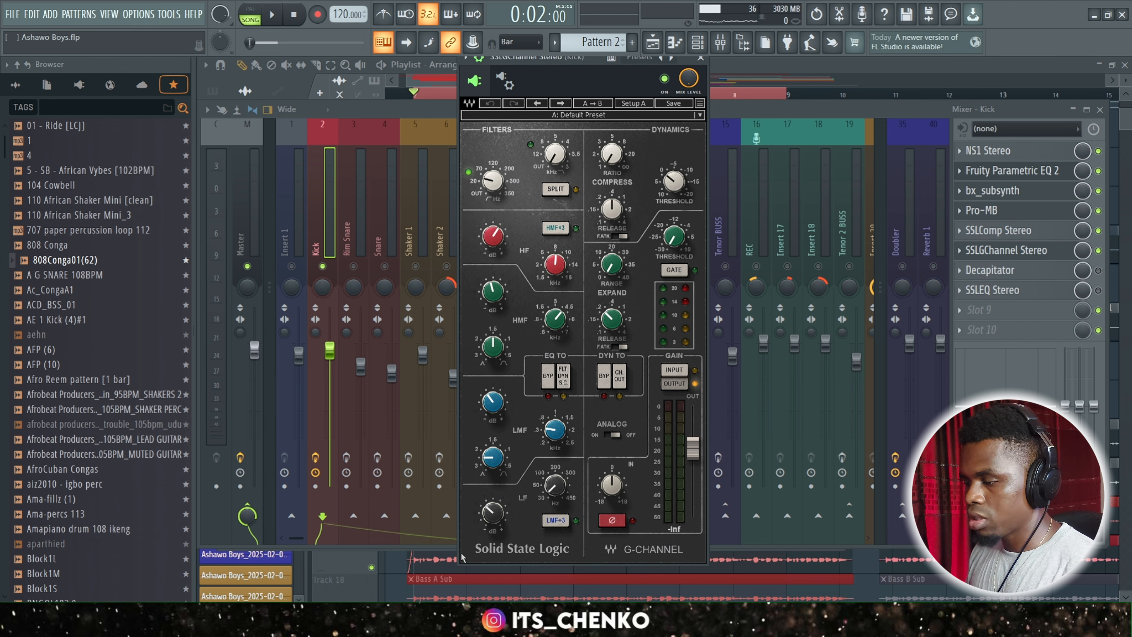
Examine the gain and frequency settings of the LF, LMF, HMF and HF bands in SSLGChannel Stereo.
left_click(556, 489)
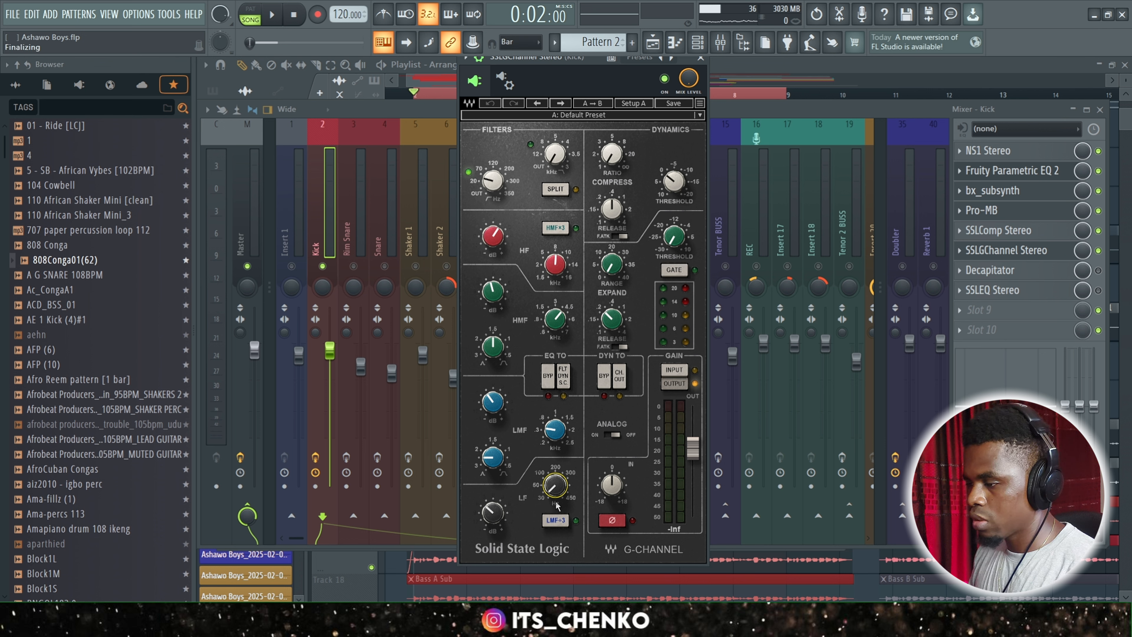
left_click(564, 485)
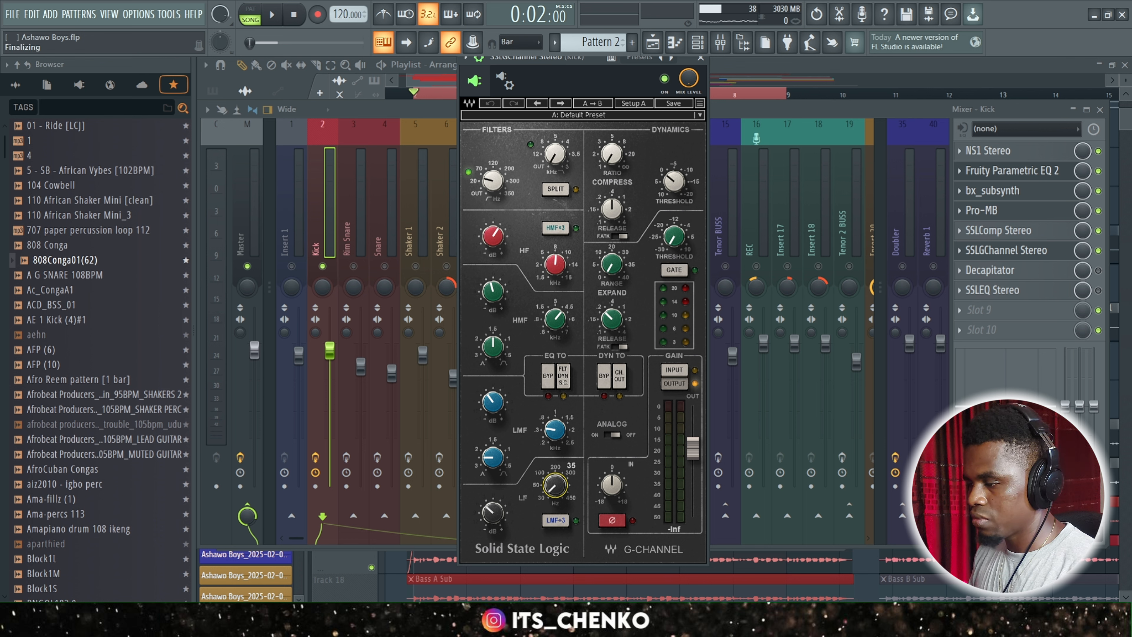
left_click(499, 520)
left_click_drag(499, 519, 498, 423)
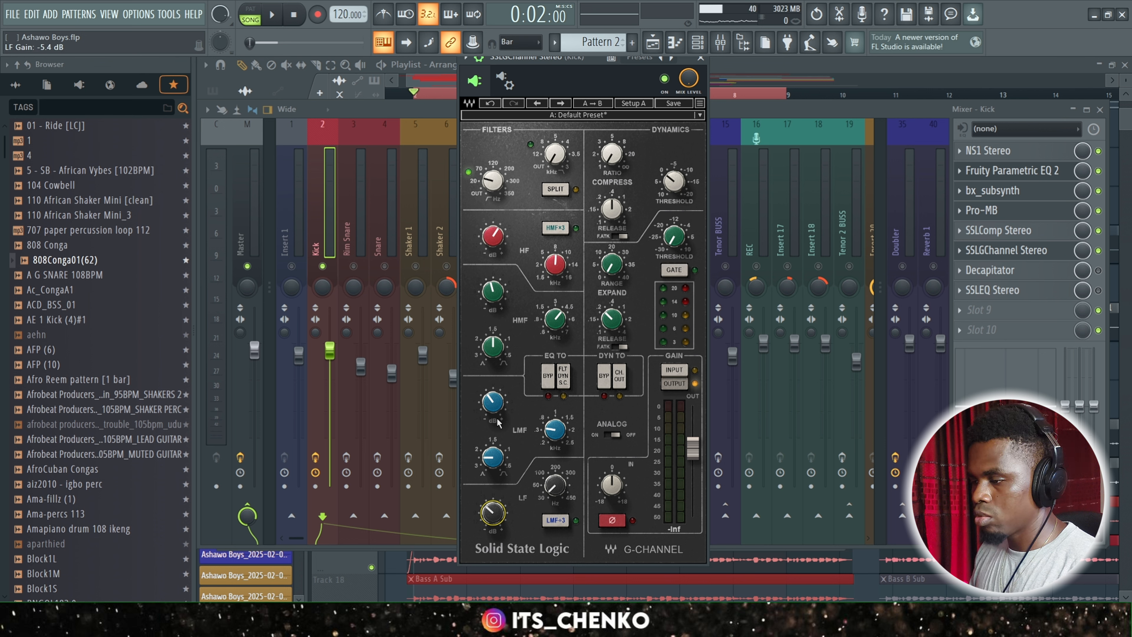
left_click(552, 423)
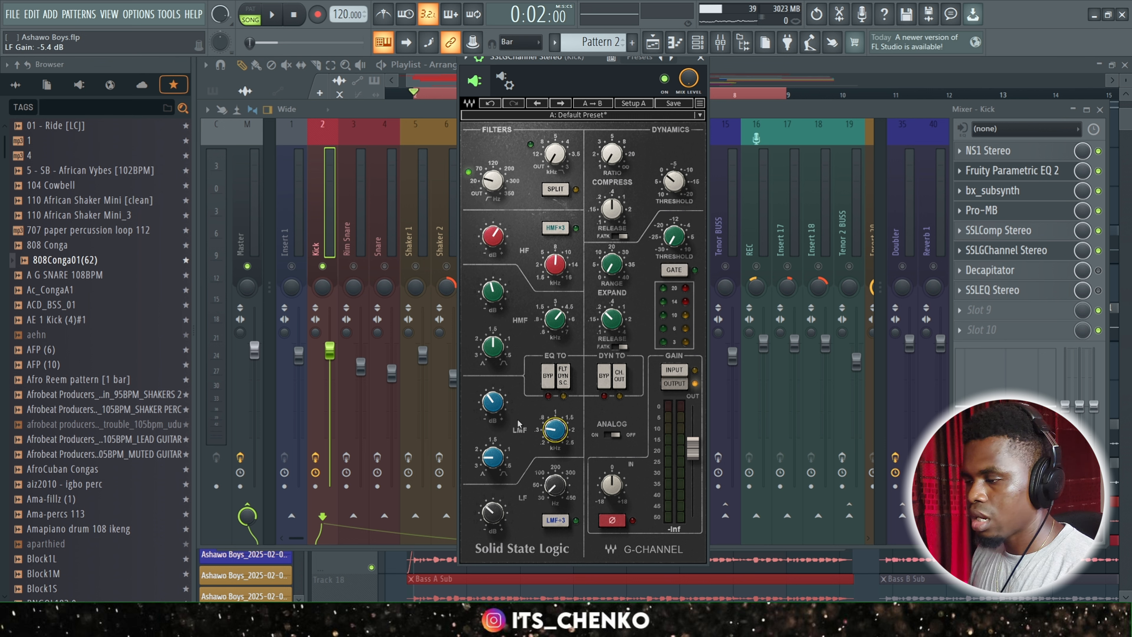
left_click(493, 404)
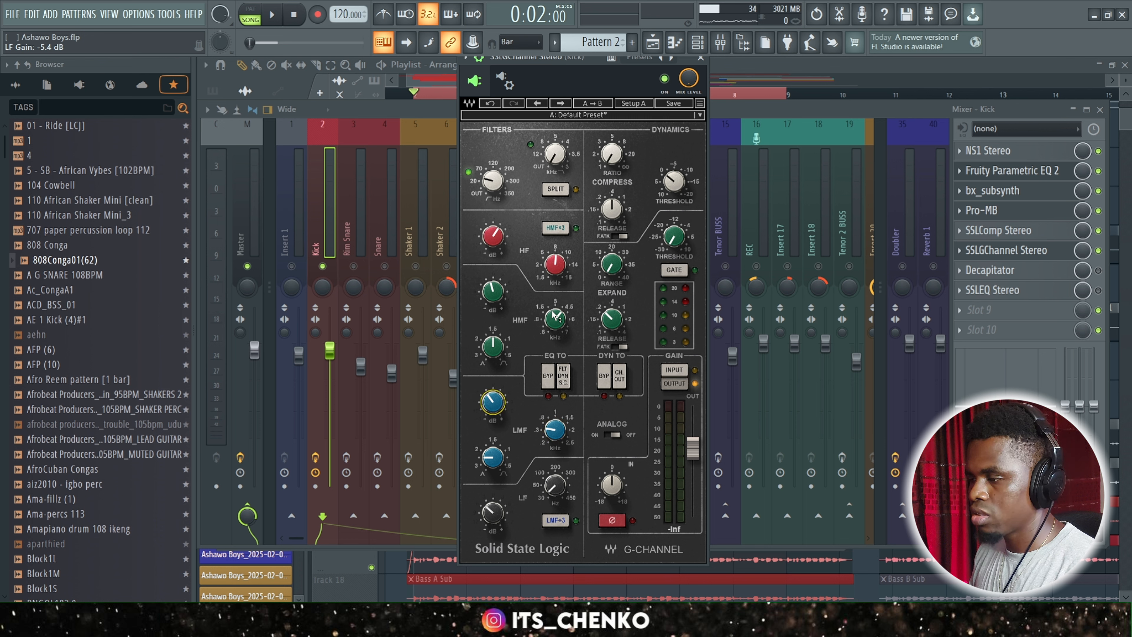
left_click(562, 322)
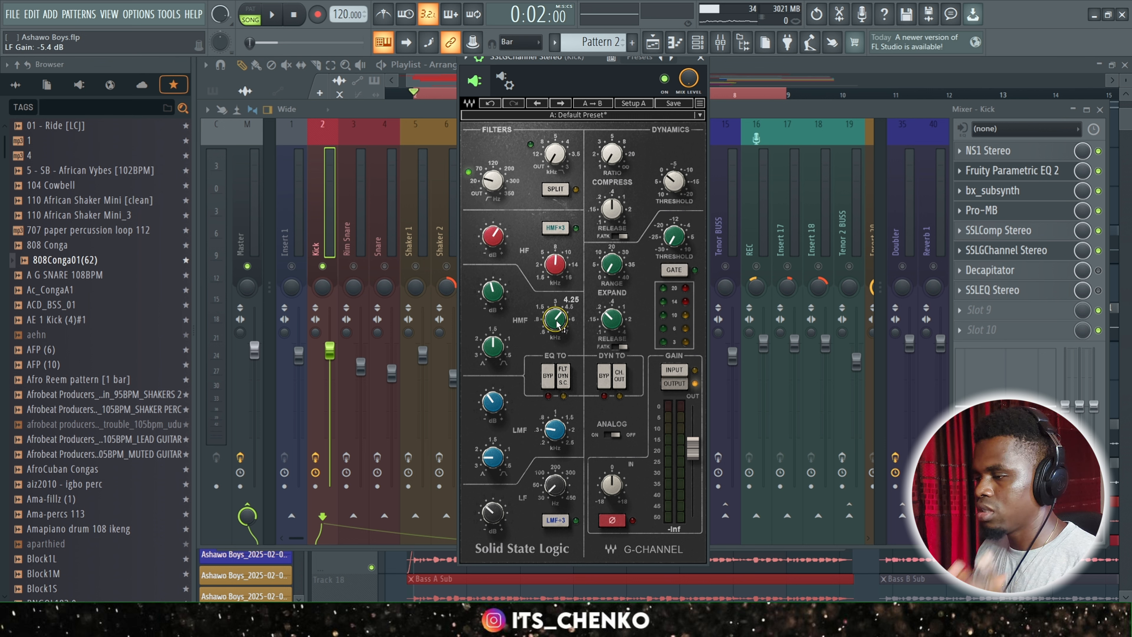
left_click_drag(496, 303, 496, 300)
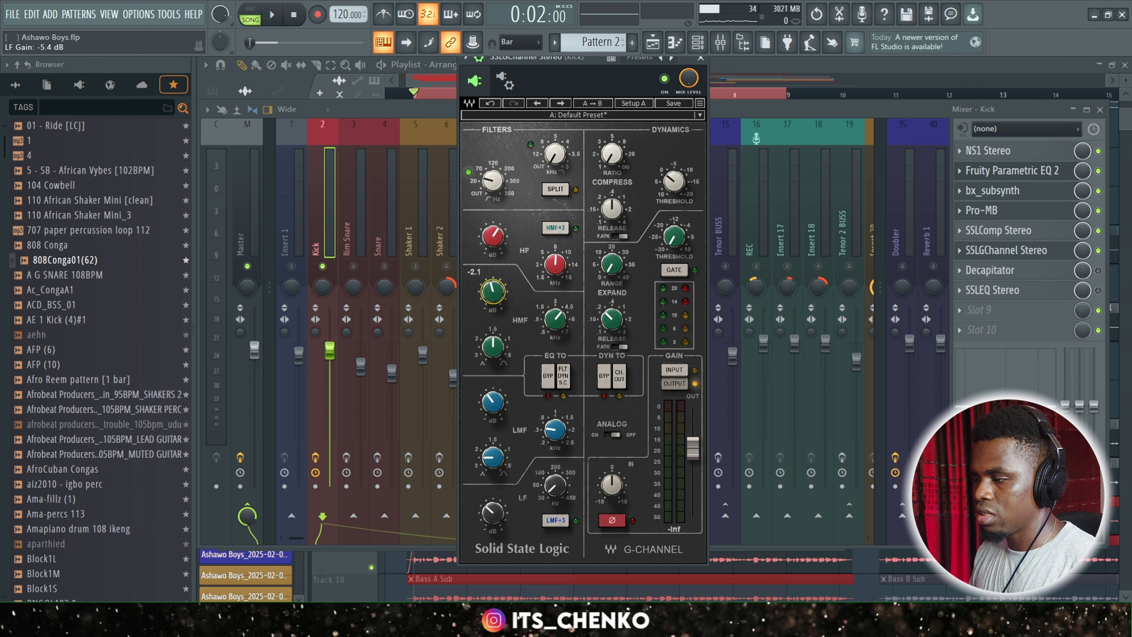
left_click(493, 239)
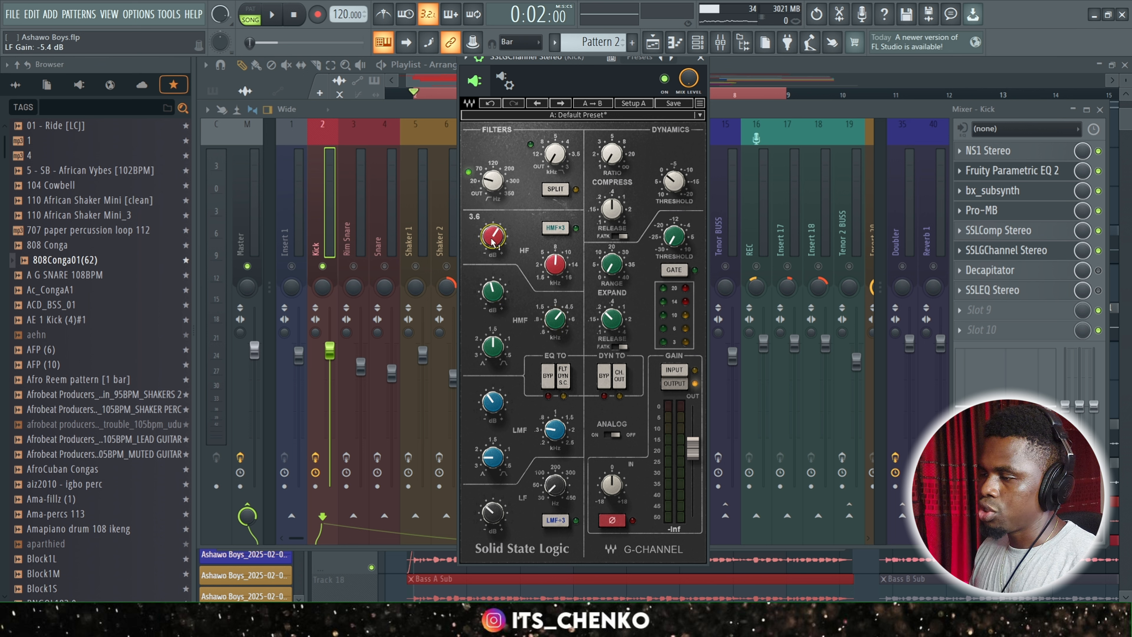
left_click(549, 267)
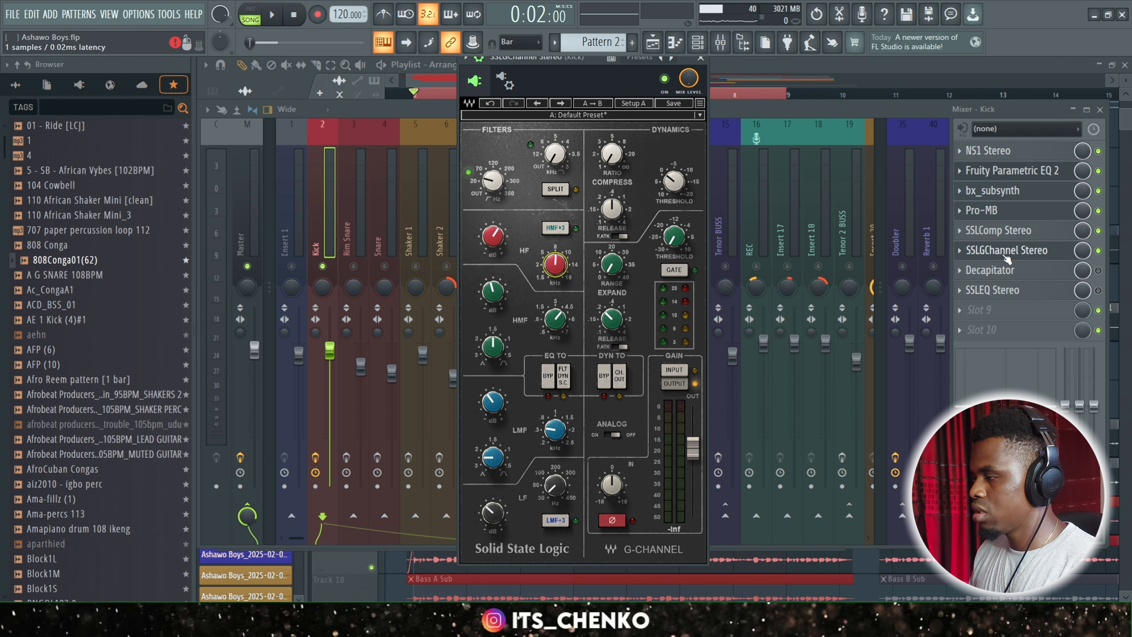
Compare the kick during playback with SSLGChannel Stereo bypassed and engaged, leaving it enabled.
left_click(1098, 250)
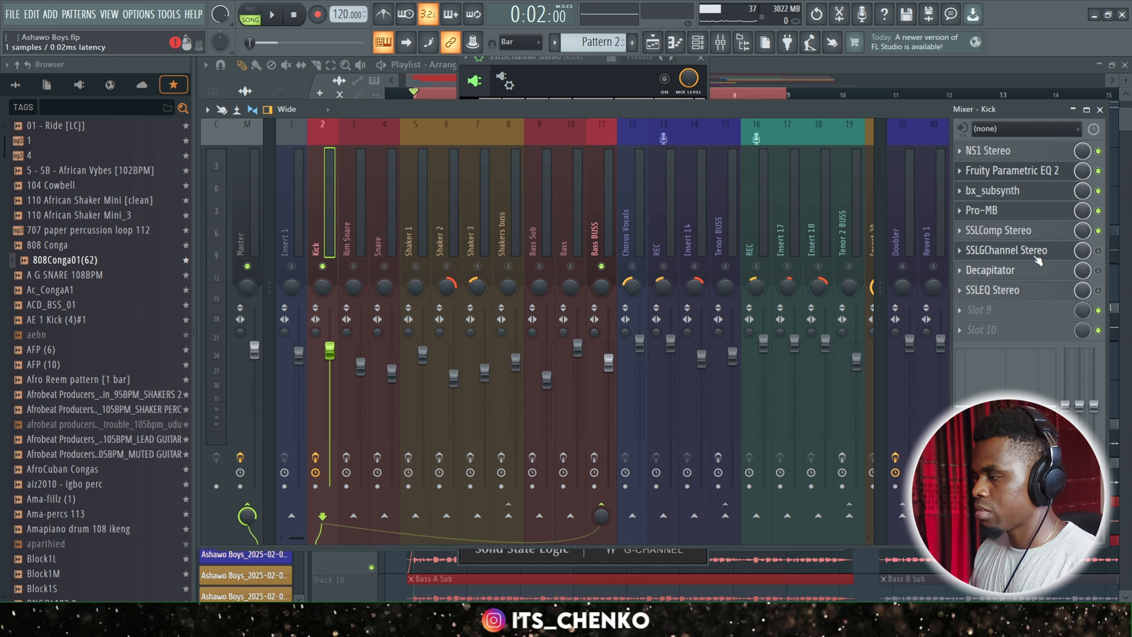
key("space")
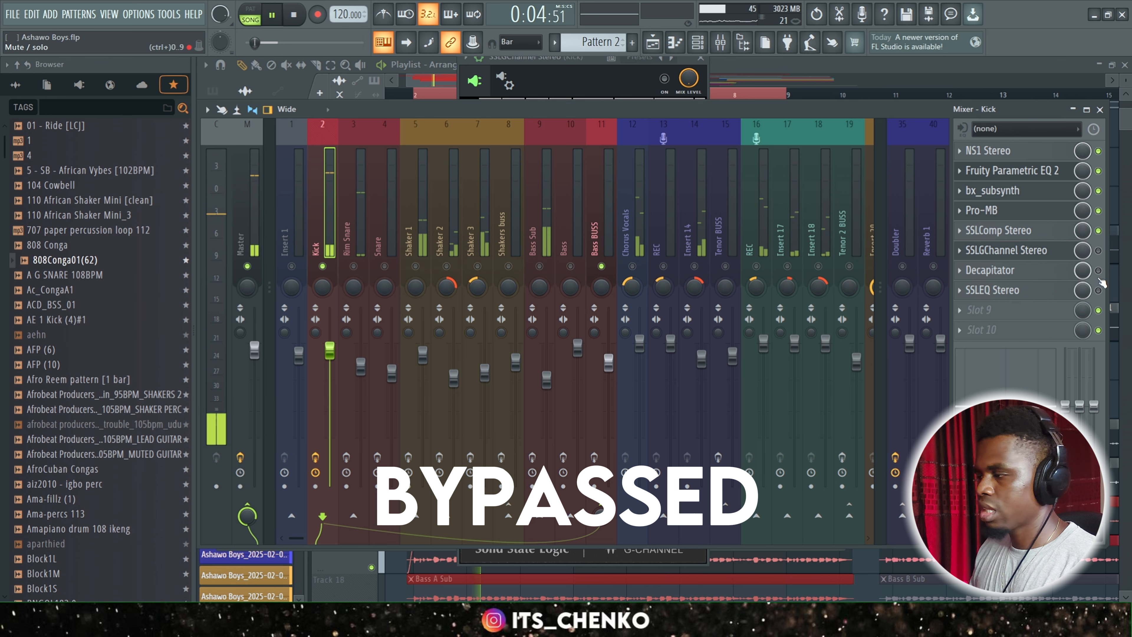
left_click(1098, 251)
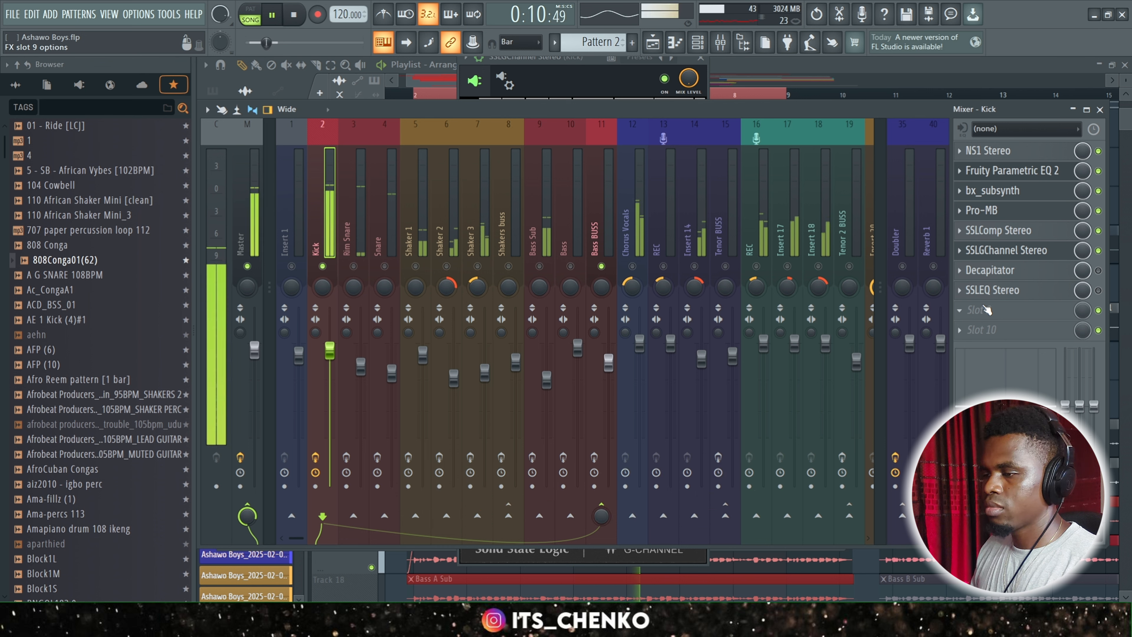
key("space")
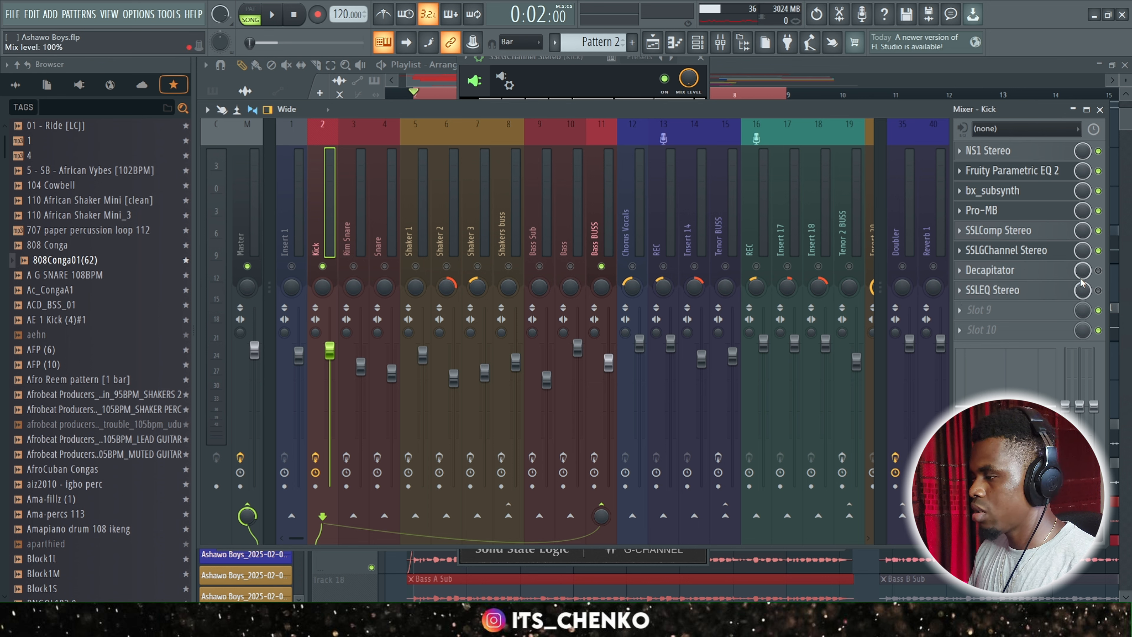
Enable Decapitator on the Kick track, view its settings during a short playback, and close its window.
left_click(1098, 270)
left_click(1018, 271)
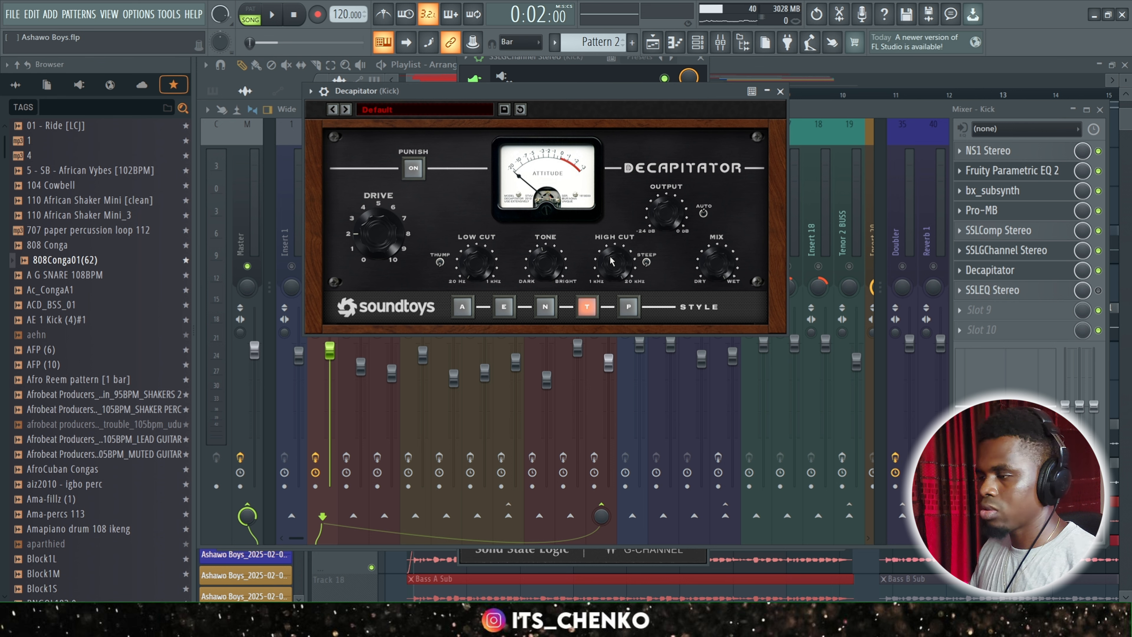
left_click_drag(616, 94, 623, 146)
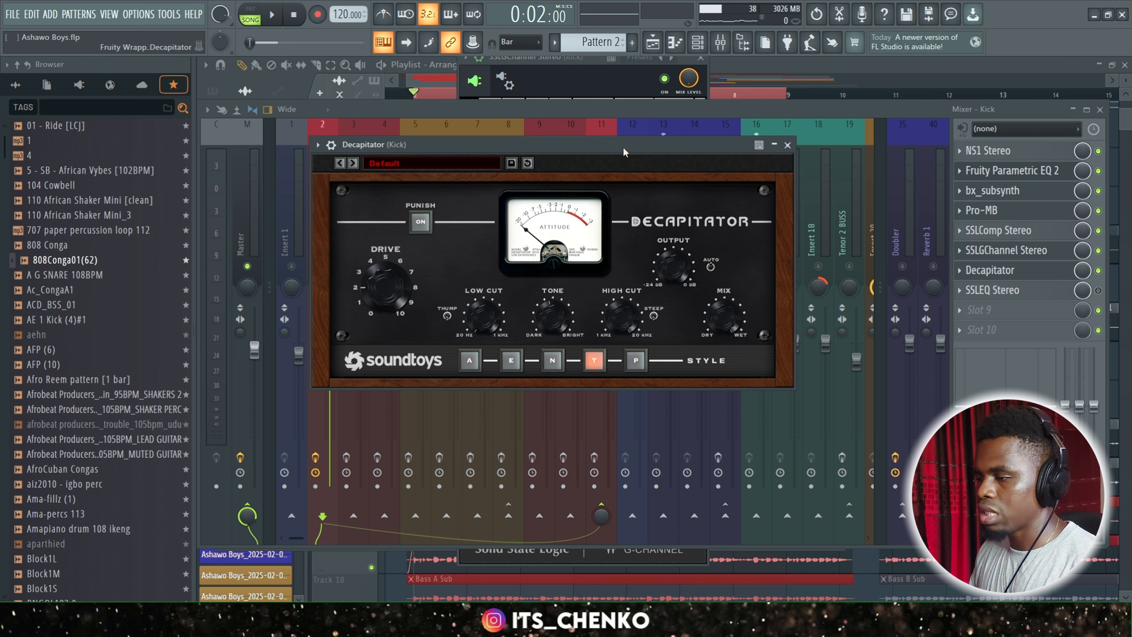
key("space")
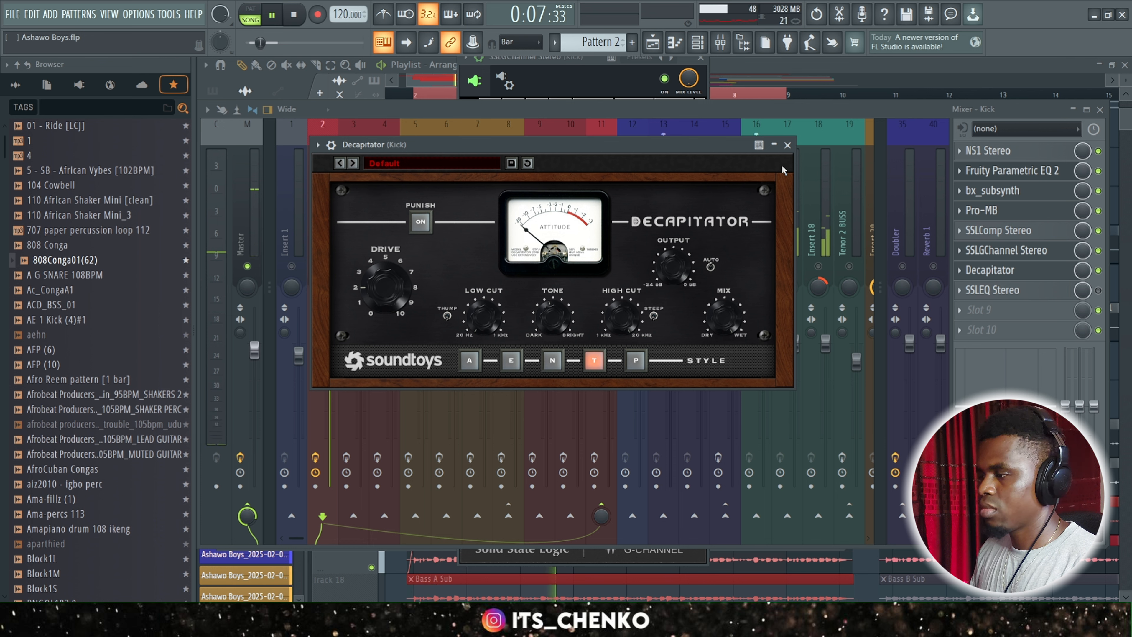
key("space")
left_click(788, 145)
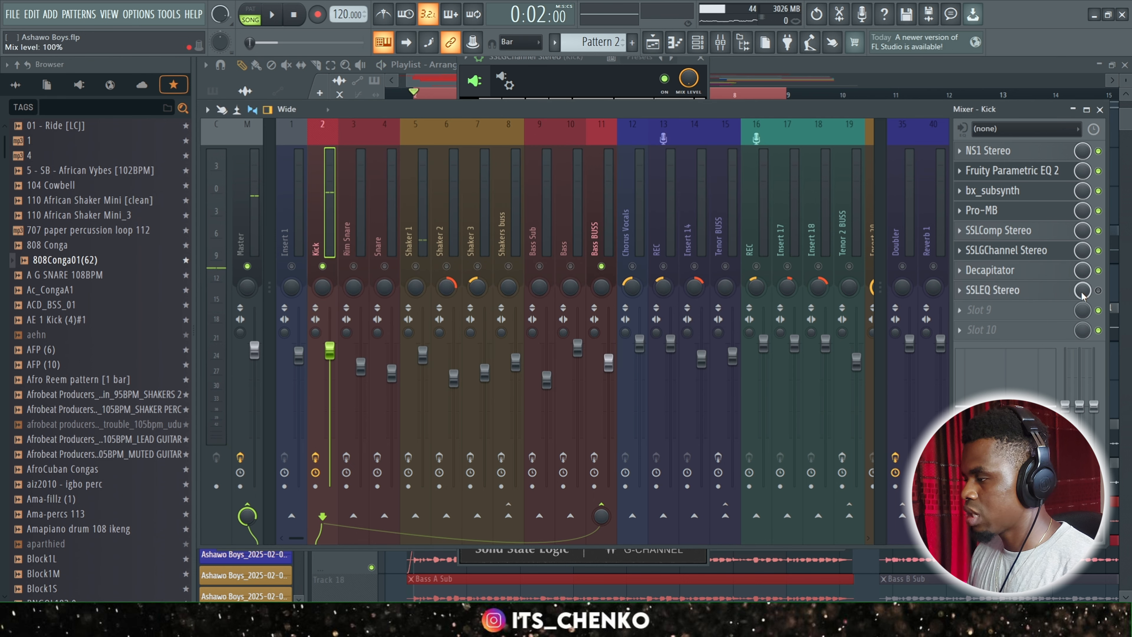
Enable and open SSLEQ Stereo on the Kick track, examine its high-pass, LF, LMF and HMF settings, and close it.
left_click(999, 291)
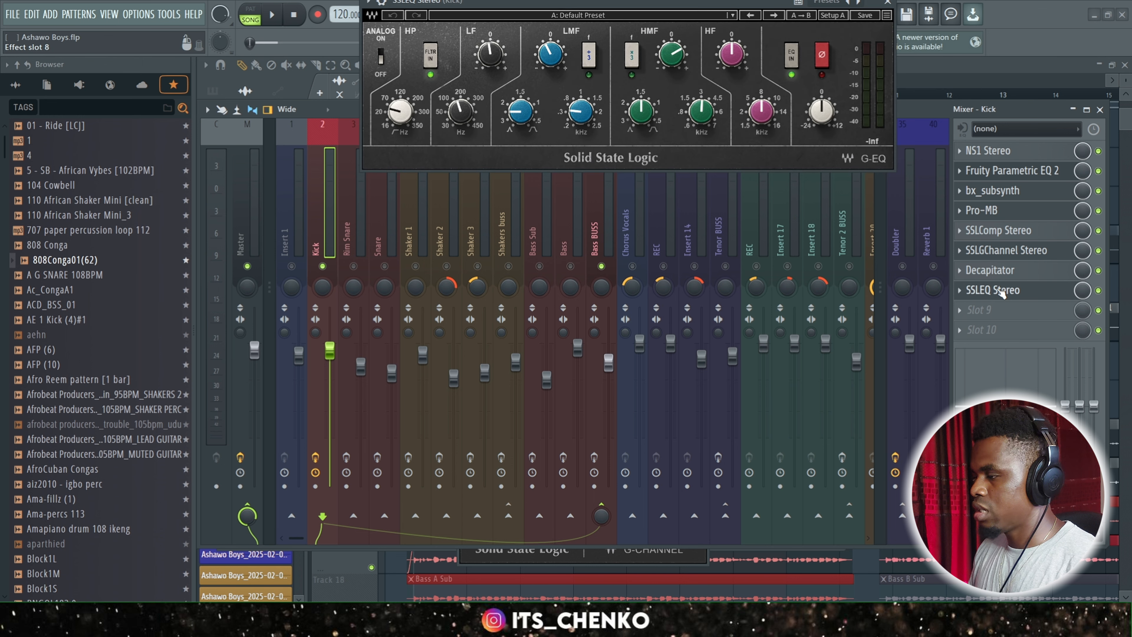
left_click_drag(650, 5, 631, 205)
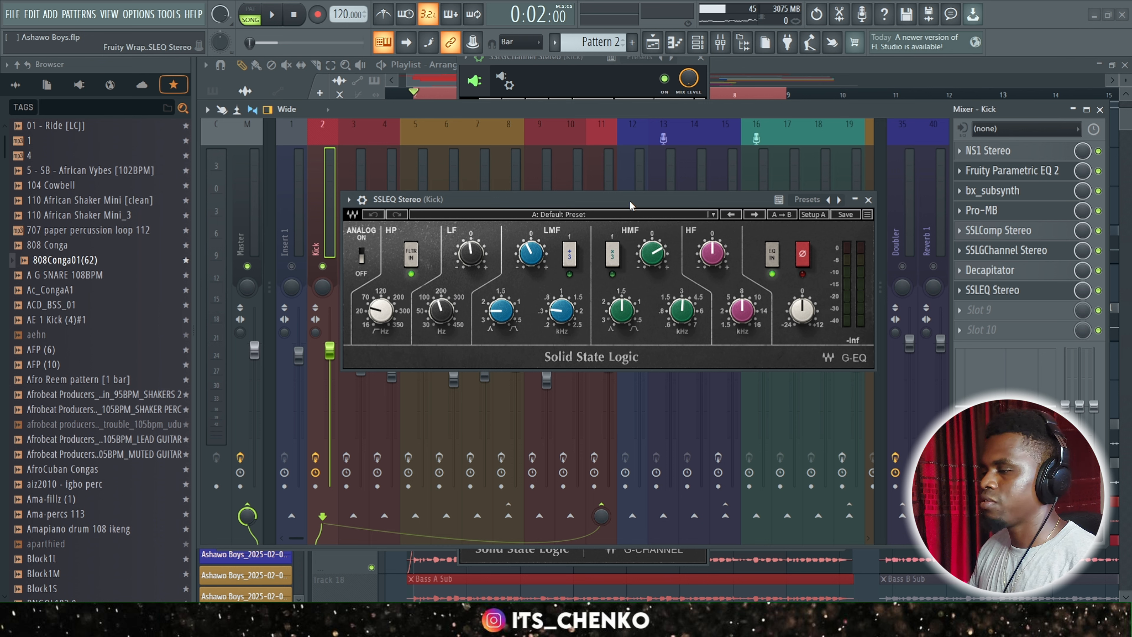
mouse_move(441, 316)
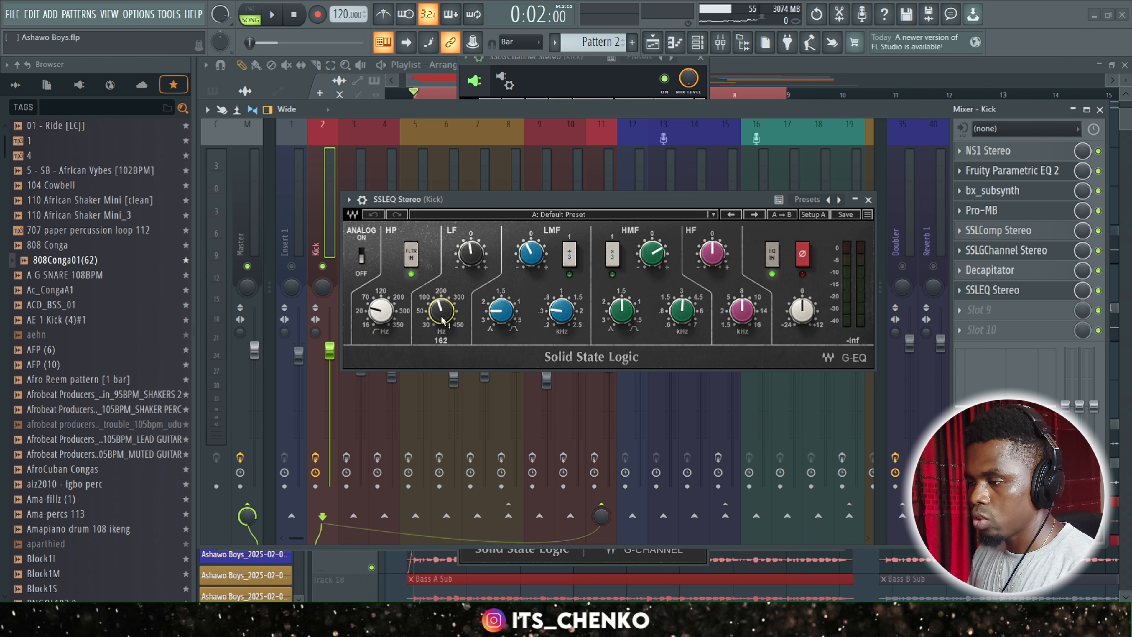
left_click(391, 315)
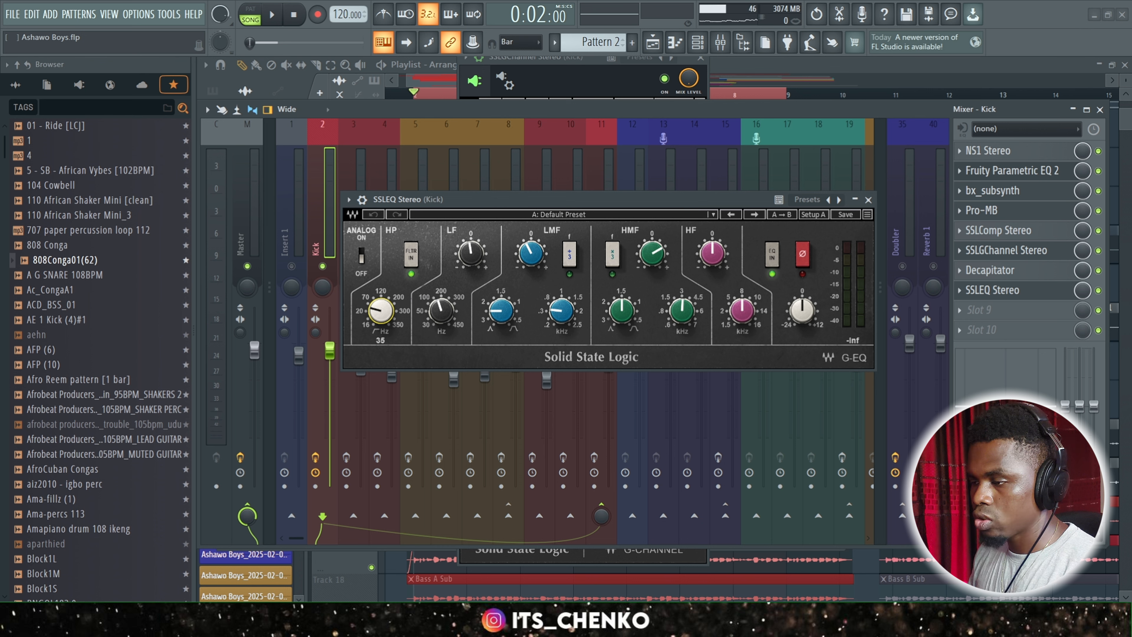
left_click(445, 317)
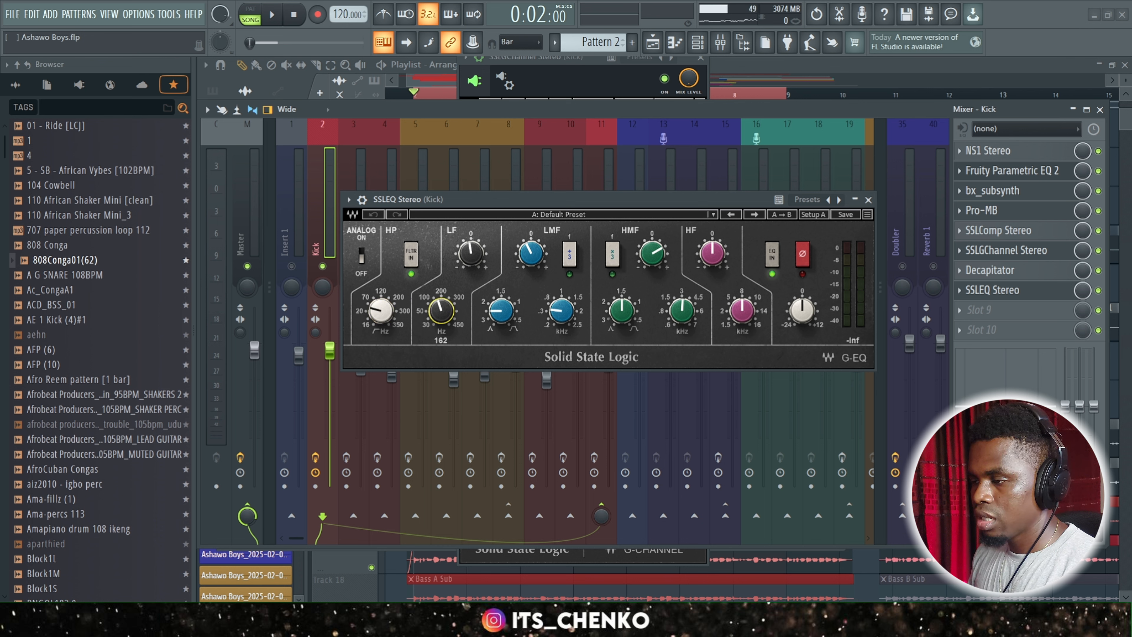
left_click_drag(471, 254, 471, 257)
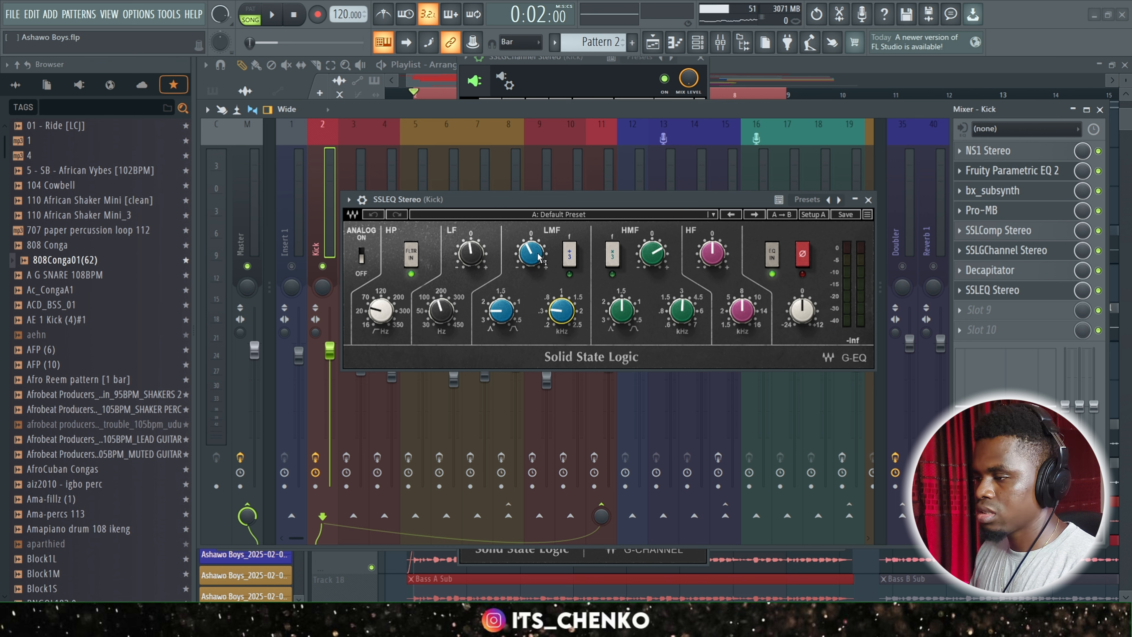
left_click_drag(540, 261, 541, 269)
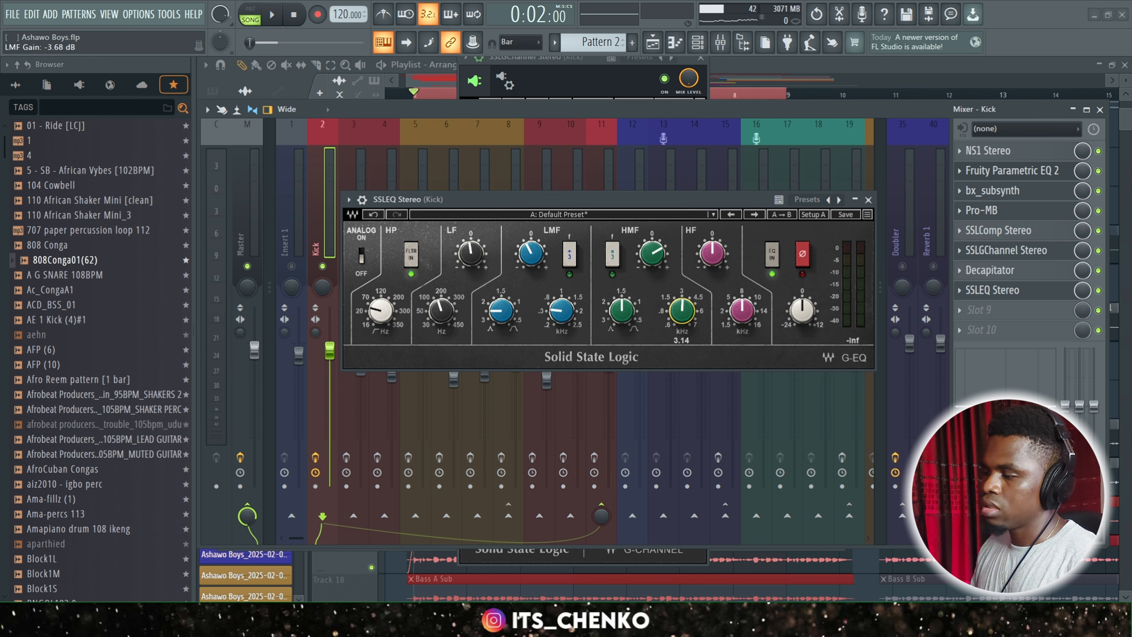
left_click(654, 257)
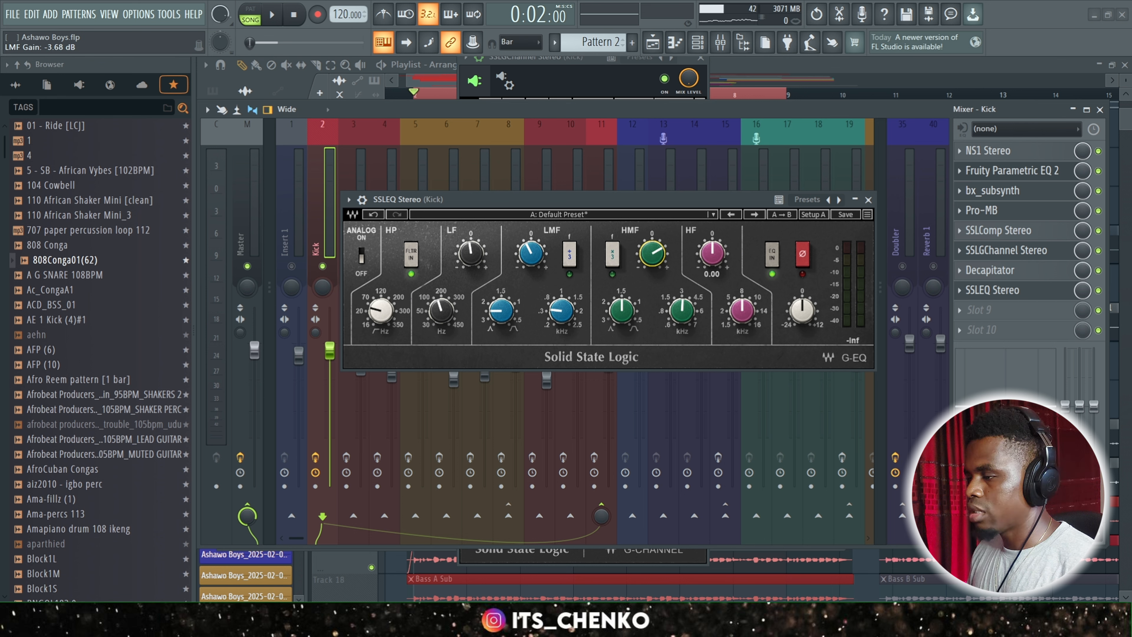
left_click(869, 201)
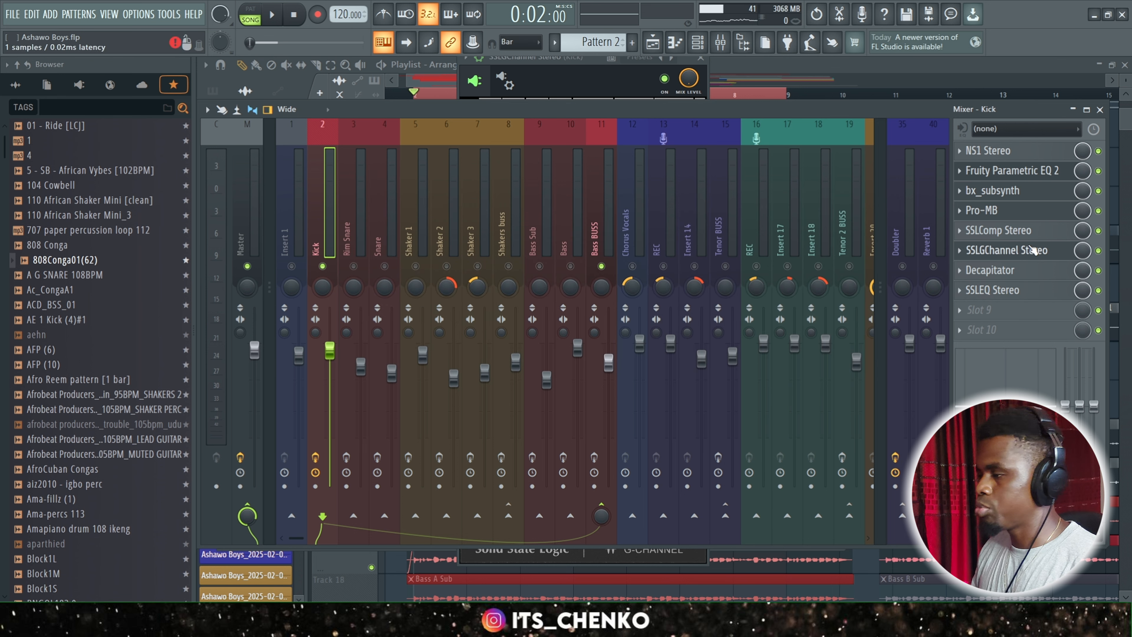
Compare the Kick track during playback with its whole effect chain bypassed and engaged.
key("space")
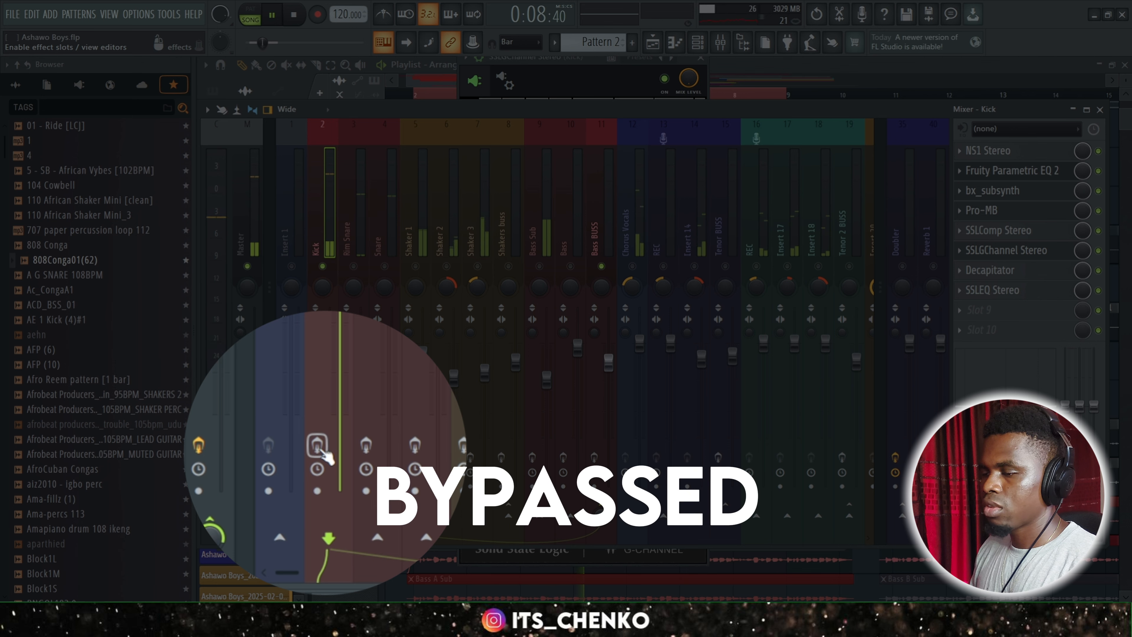
left_click(318, 446)
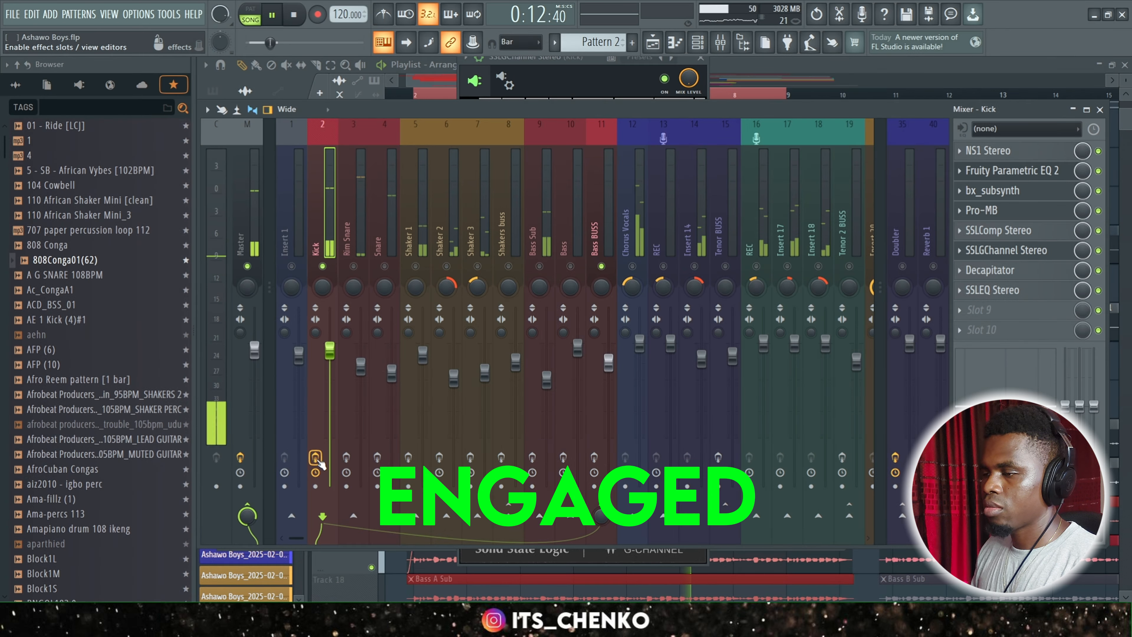
key("space")
Select and unmute the Rim Snare track, and play it back together with the kick.
left_click(362, 268)
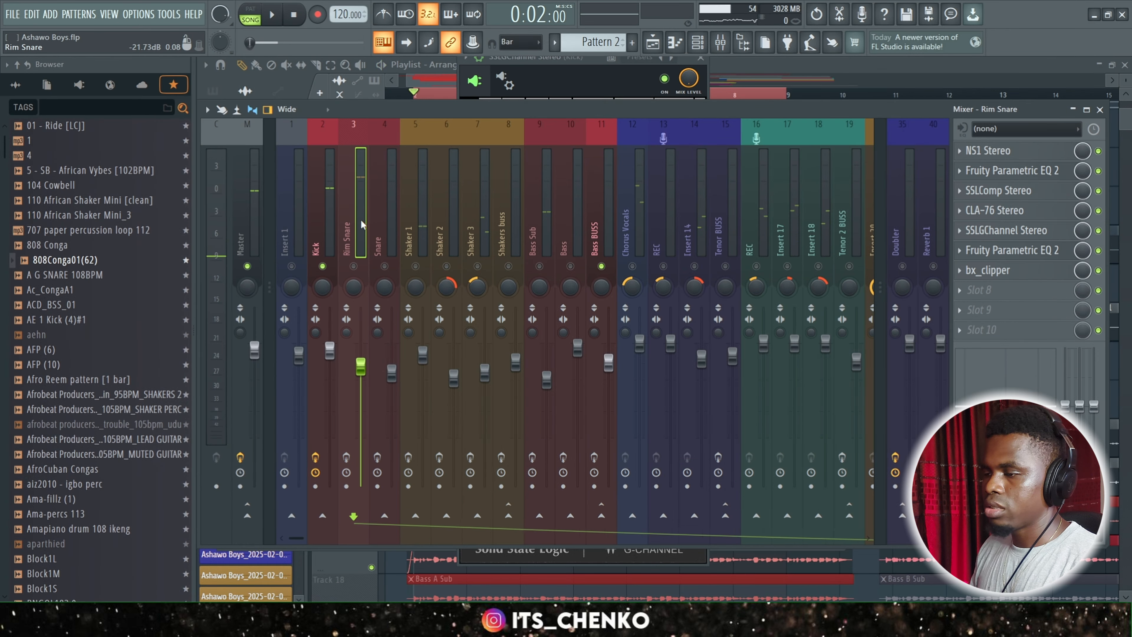
left_click(353, 266)
key("space")
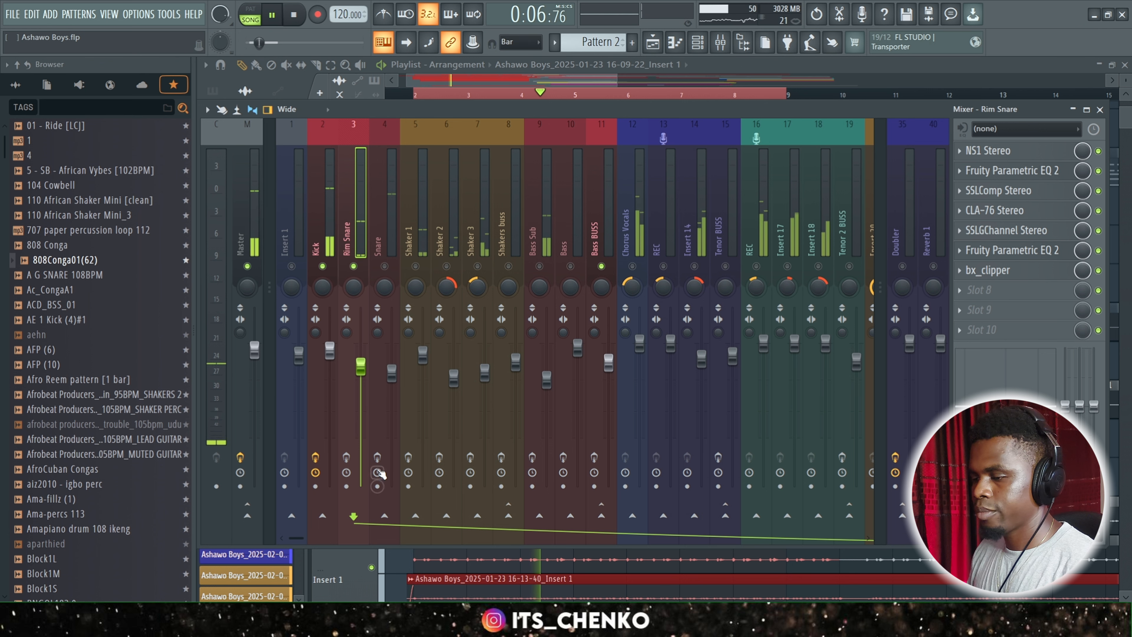
key("space")
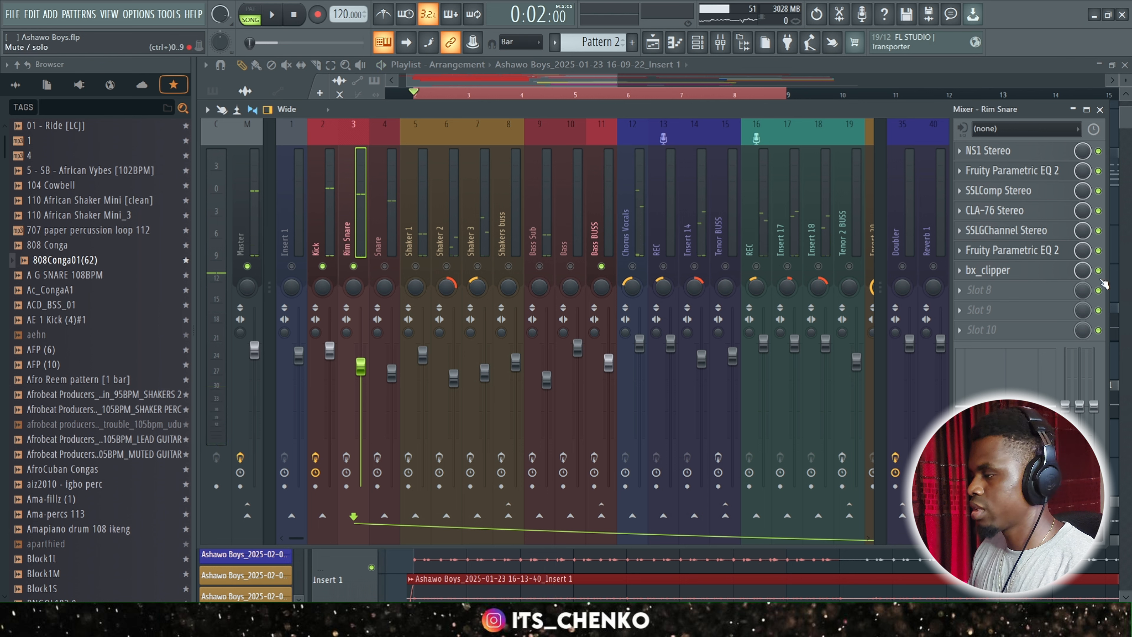
Bypass every plugin on the Rim Snare track, enable the track's effect slots, and play back the unprocessed sound.
left_click(1098, 271)
left_click(1099, 251)
left_click(1099, 231)
left_click(1098, 210)
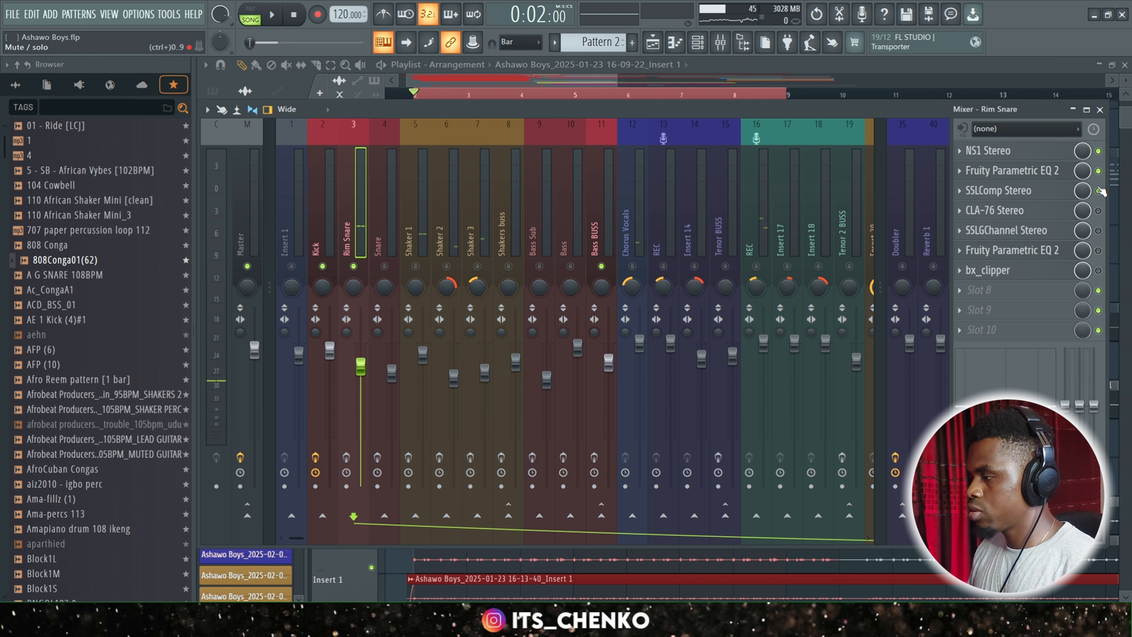
left_click(1099, 190)
left_click(1098, 171)
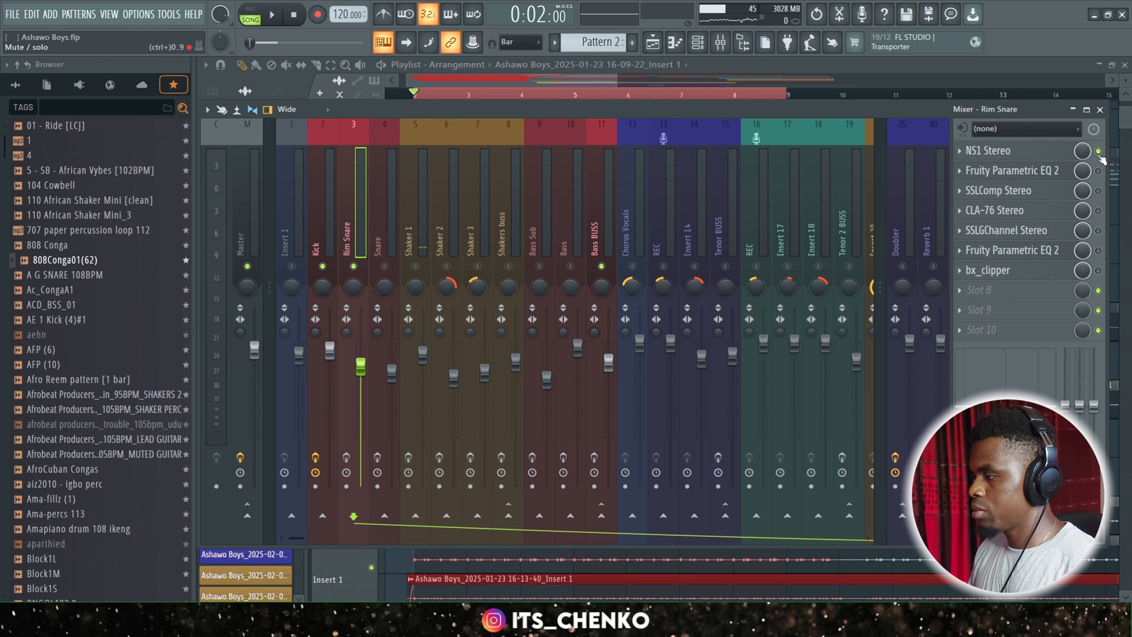
left_click(347, 458)
key("space")
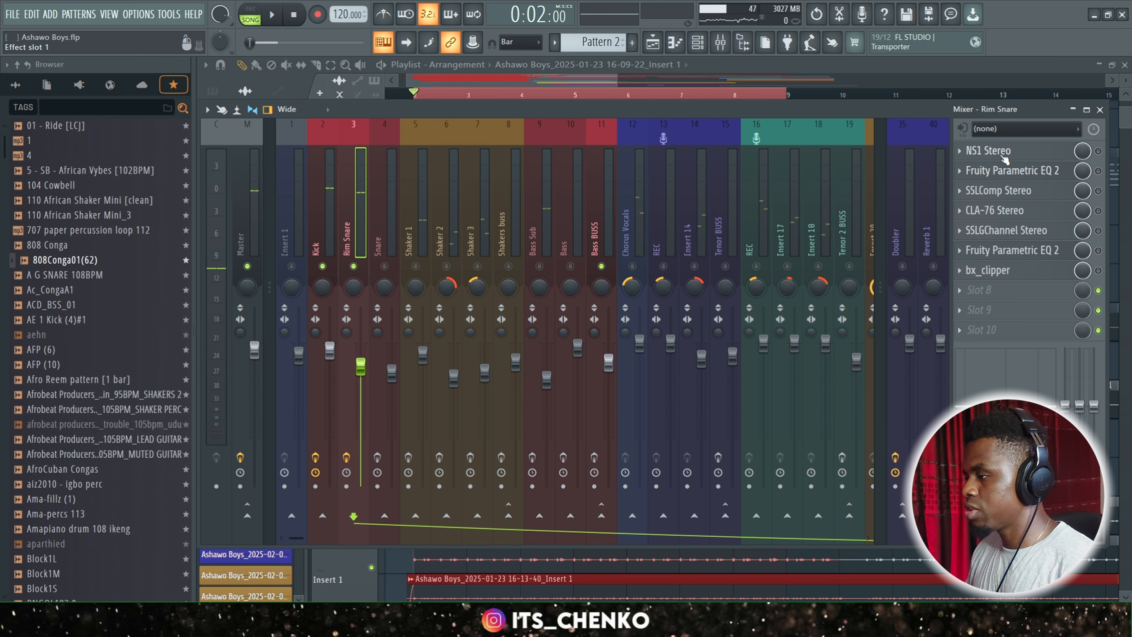
Enable NS1 Stereo and the first Fruity Parametric EQ 2 on the Rim Snare, view the EQ curve, and play the result.
left_click(1099, 151)
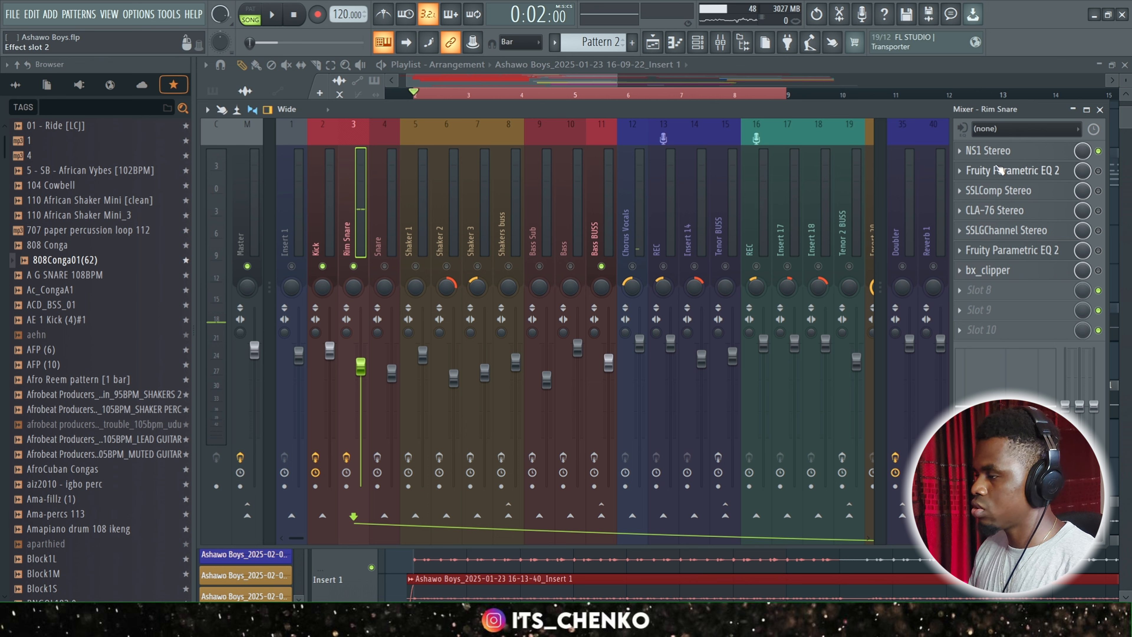
left_click(1027, 174)
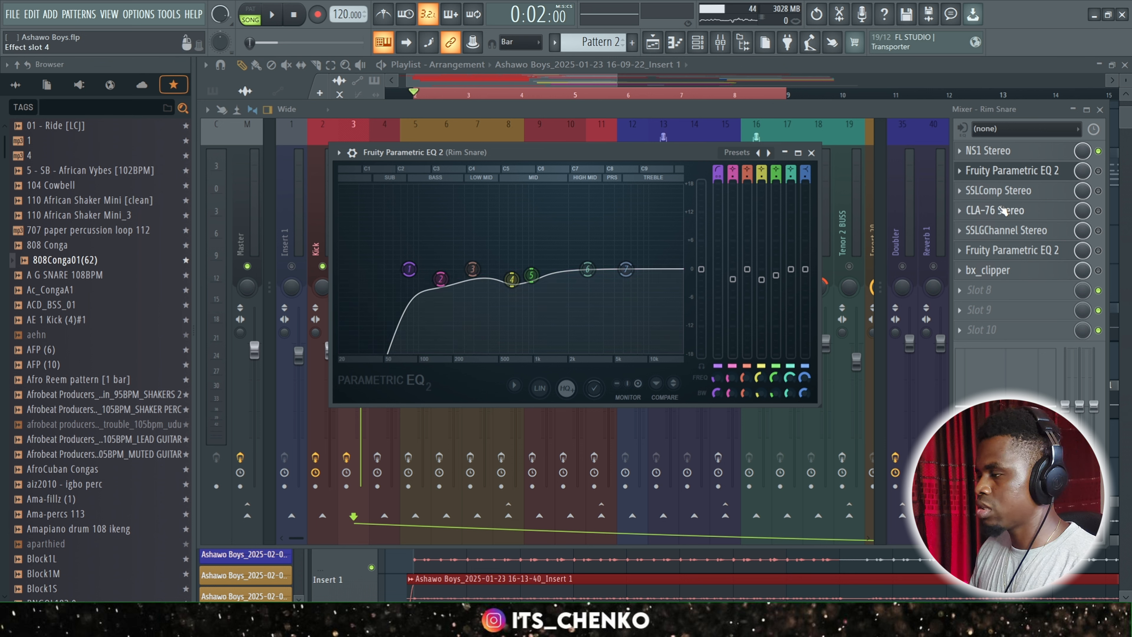
left_click(977, 179)
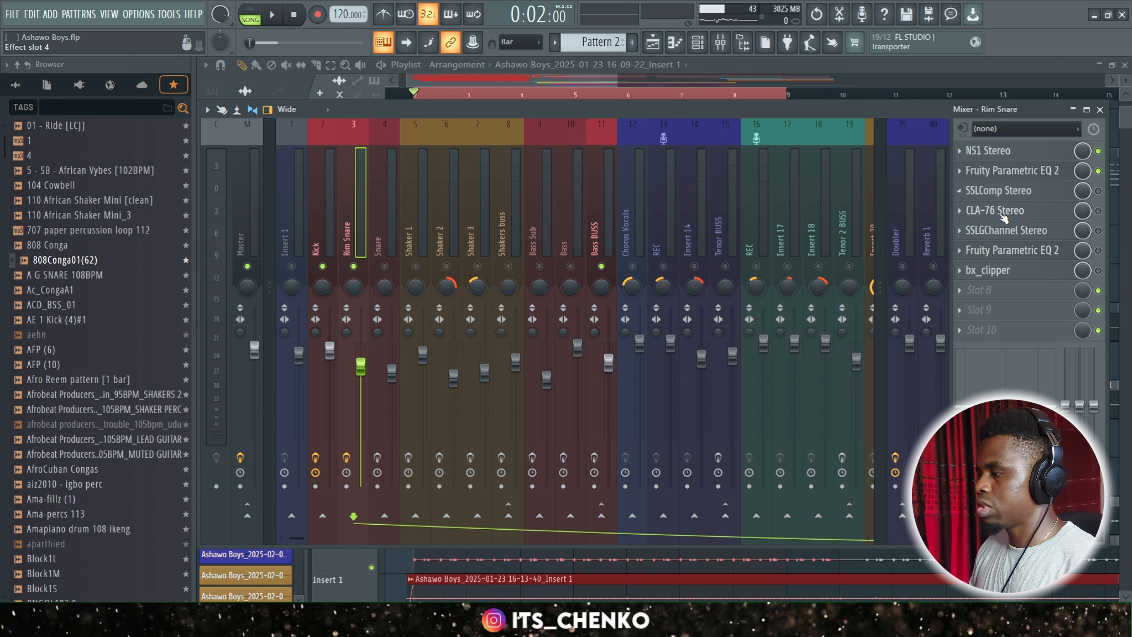
key("space")
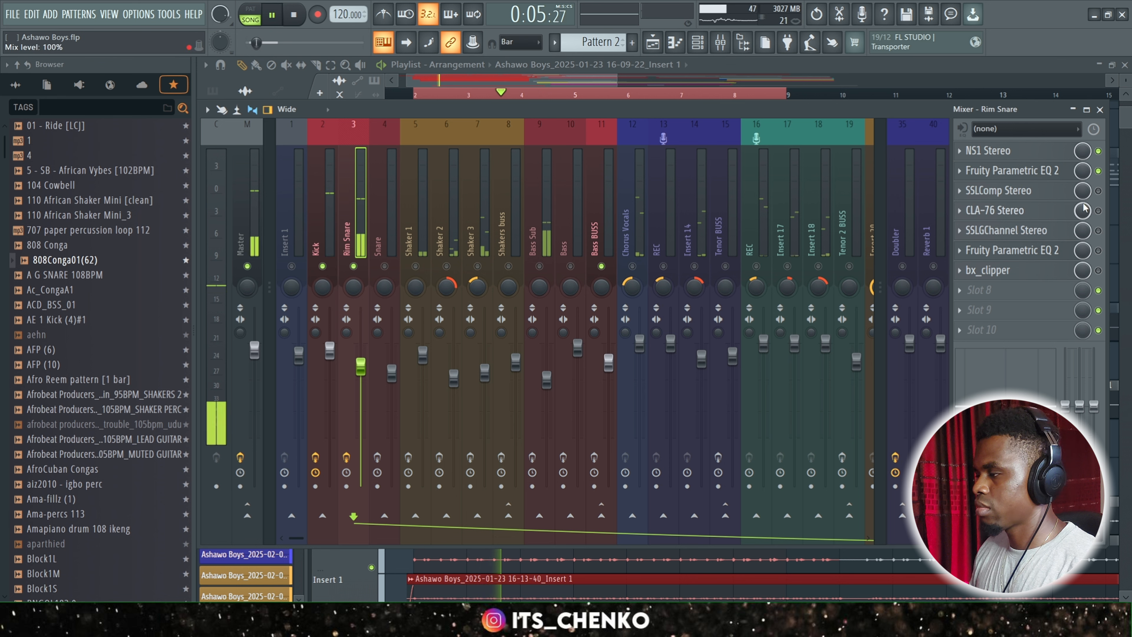
key("space")
Enable and open SSLComp Stereo on the Rim Snare, examine its compressor settings, and close its window.
left_click(1098, 190)
left_click(1050, 192)
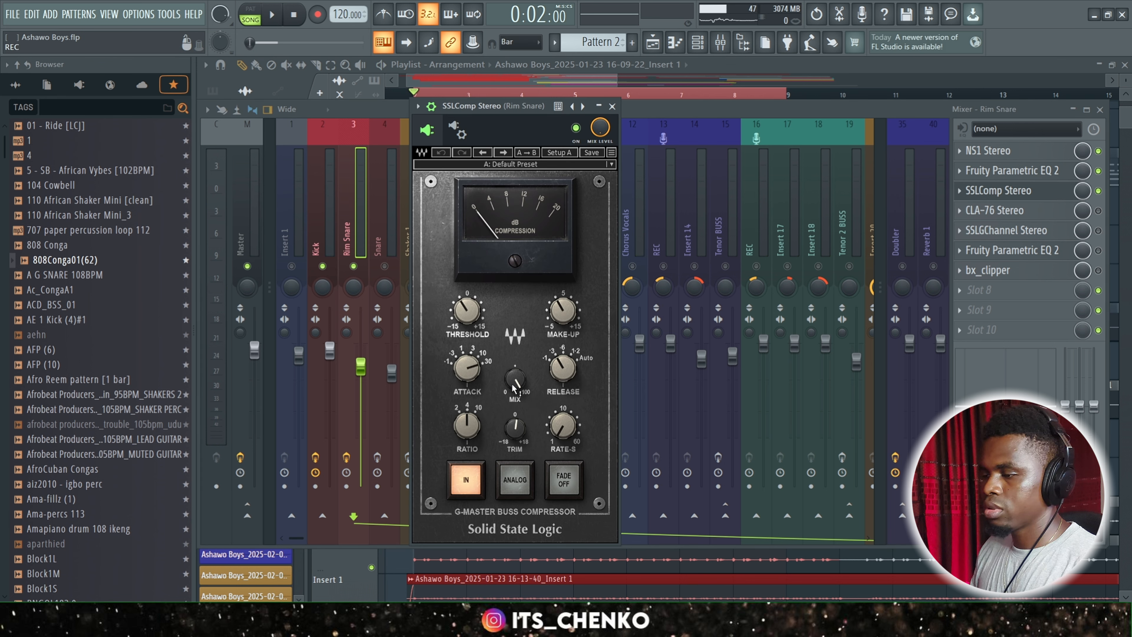
left_click_drag(510, 106, 506, 64)
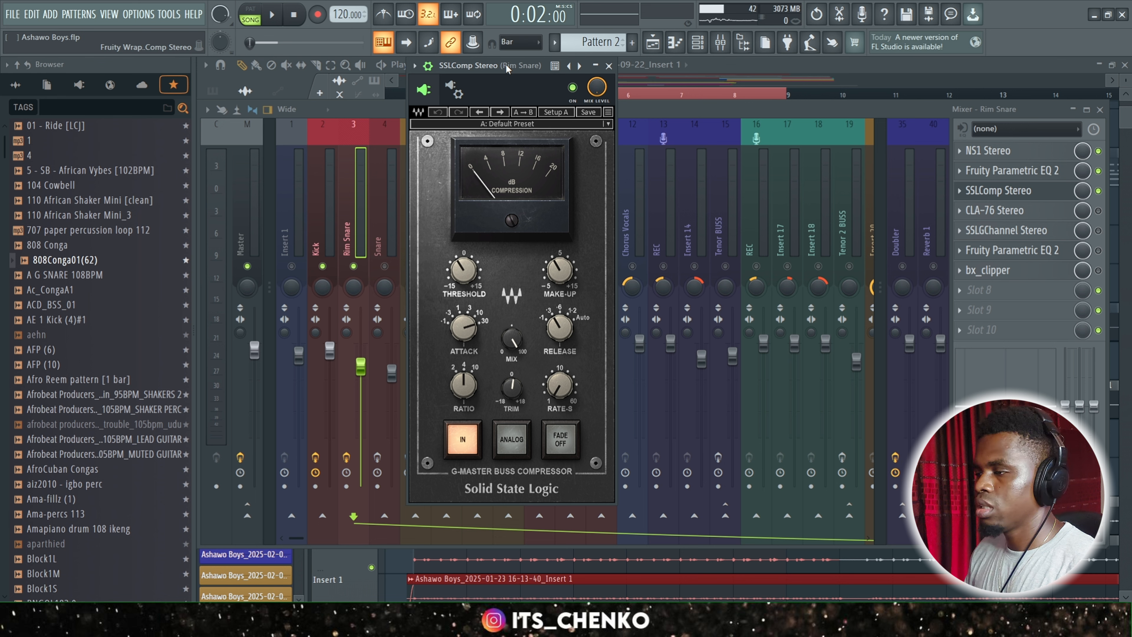
left_click_drag(480, 66, 482, 73)
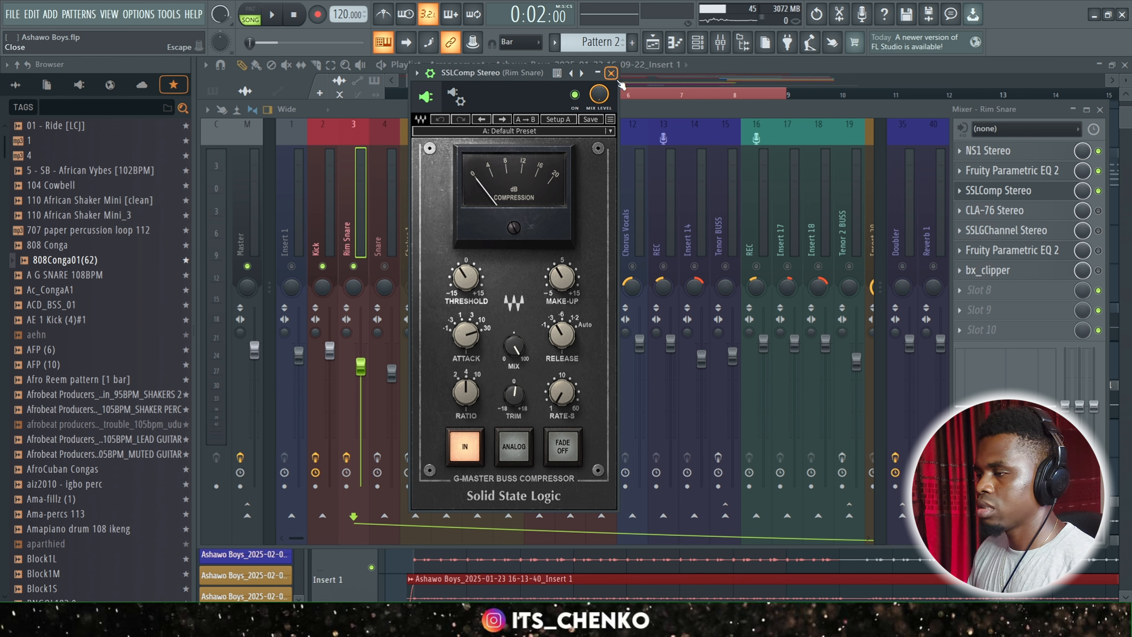
left_click(611, 73)
Hide the mixer to look at the Rim Snare clip in the playlist, and return to the mixer.
left_click(590, 79)
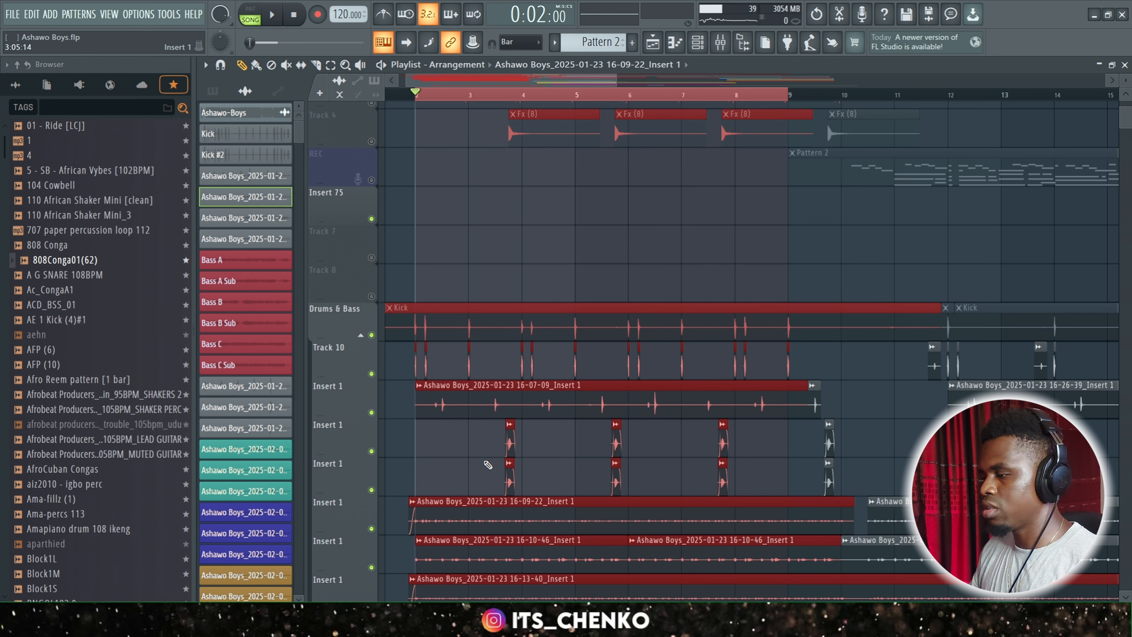
left_click(567, 411)
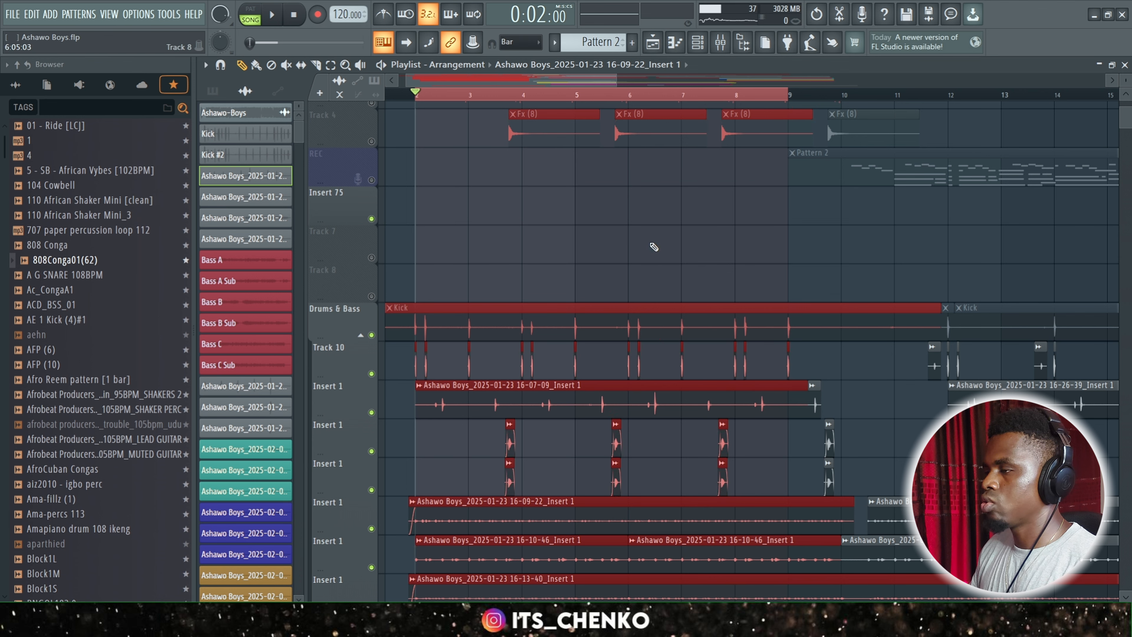
left_click(722, 43)
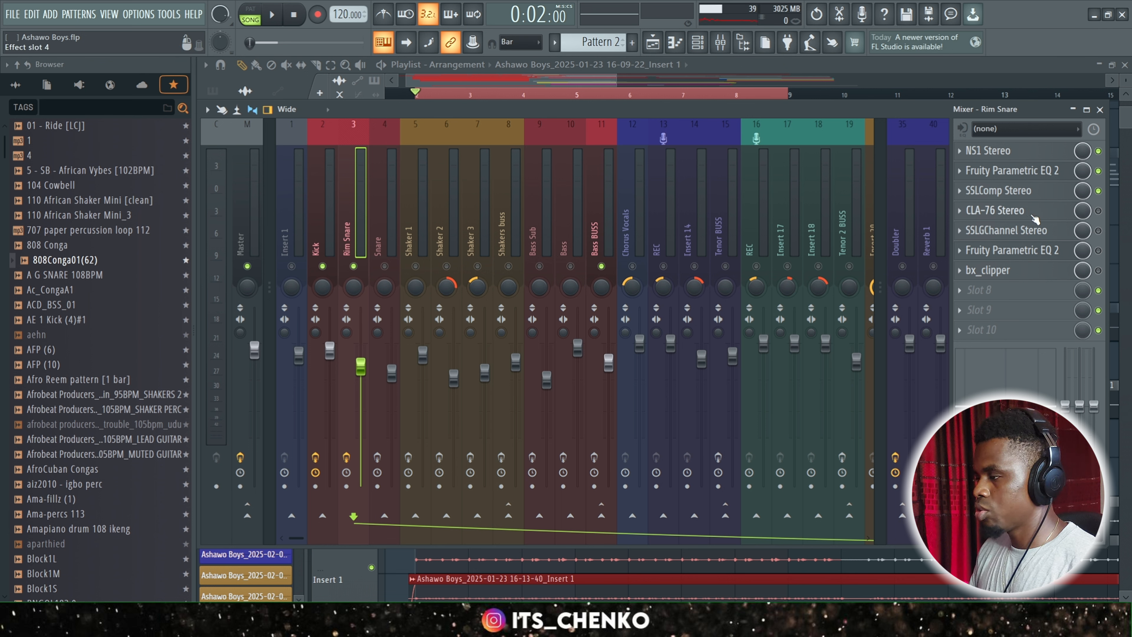
Reopen SSLComp Stereo, watch its compression meter during a short playback, and close it.
left_click(1042, 196)
key("space")
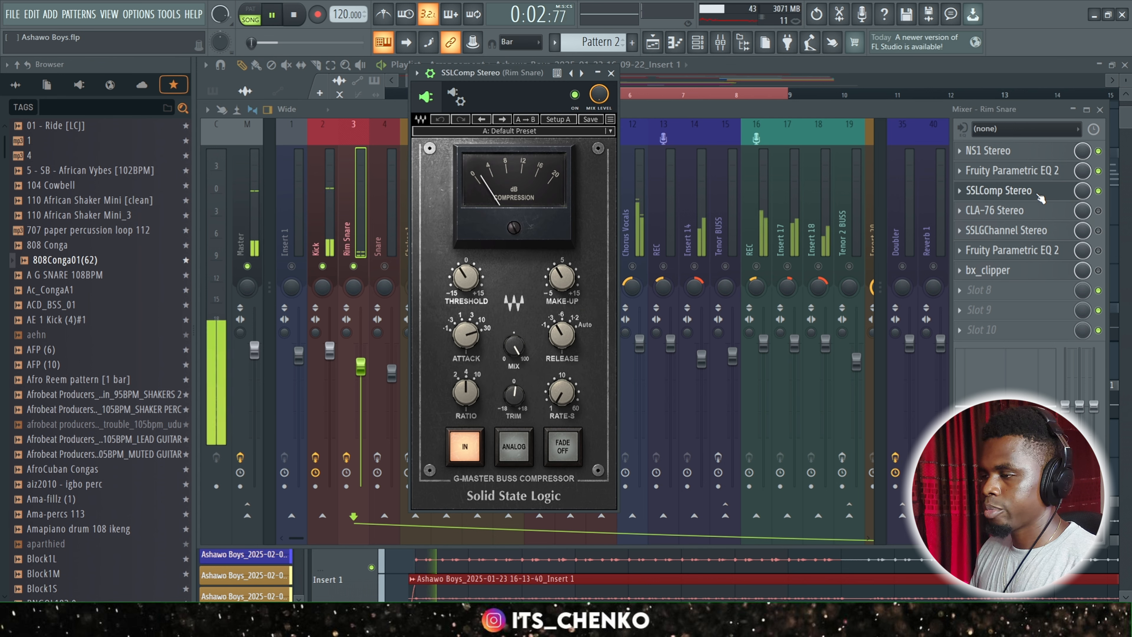
left_click(613, 74)
key("space")
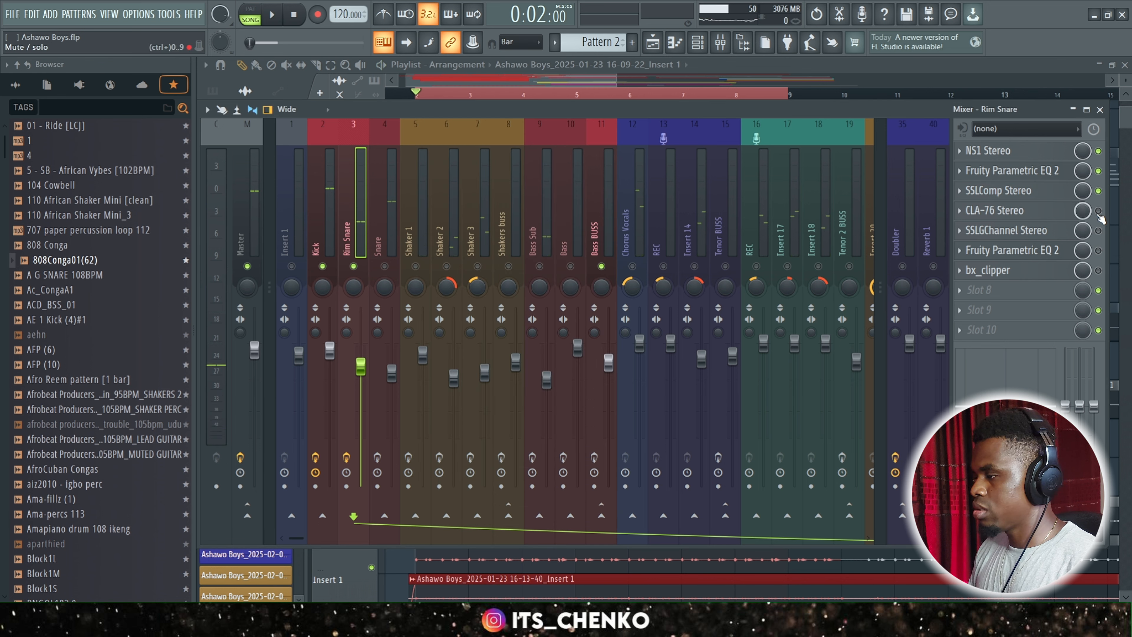
Enable and open CLA-76 Stereo on the Rim Snare, and examine its attack and release settings.
left_click(1025, 210)
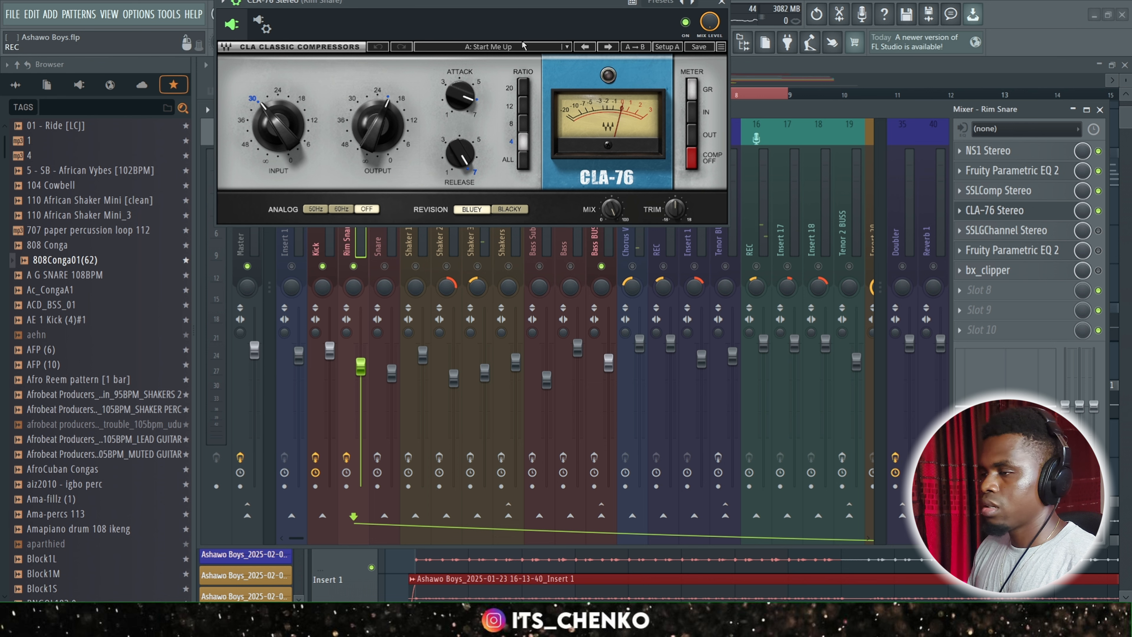
left_click_drag(490, 13, 601, 146)
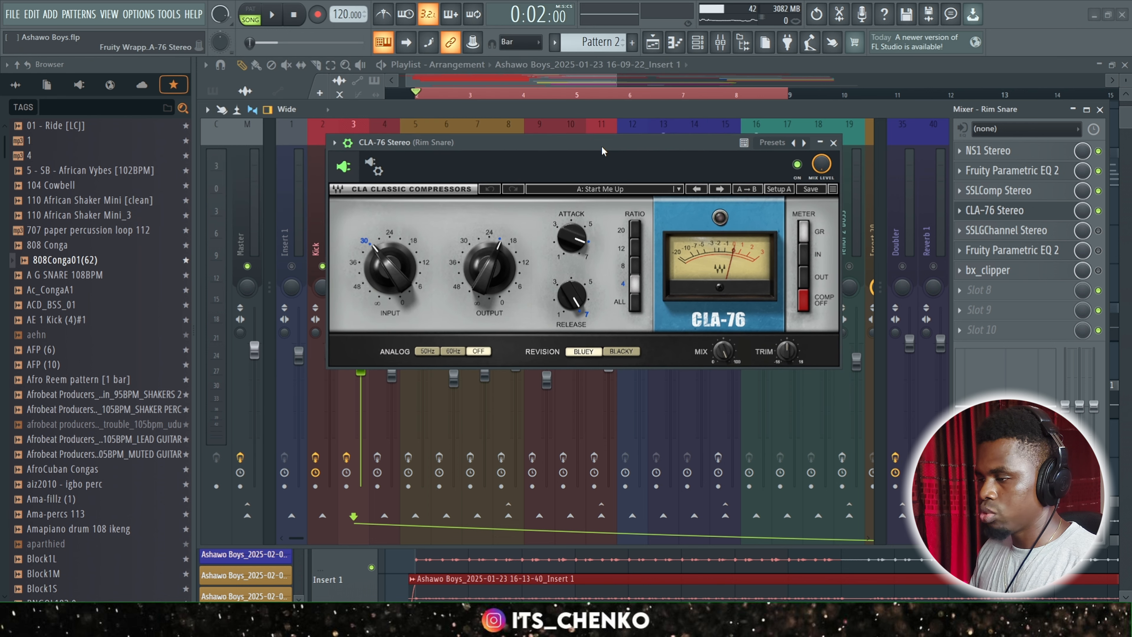
left_click(573, 298)
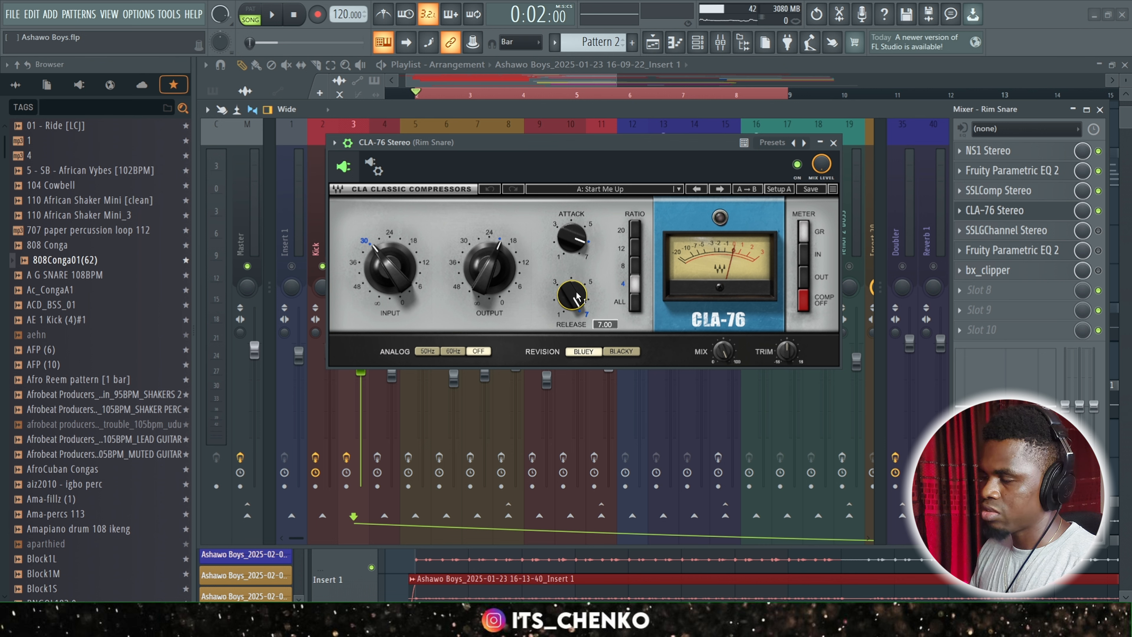
mouse_move(567, 236)
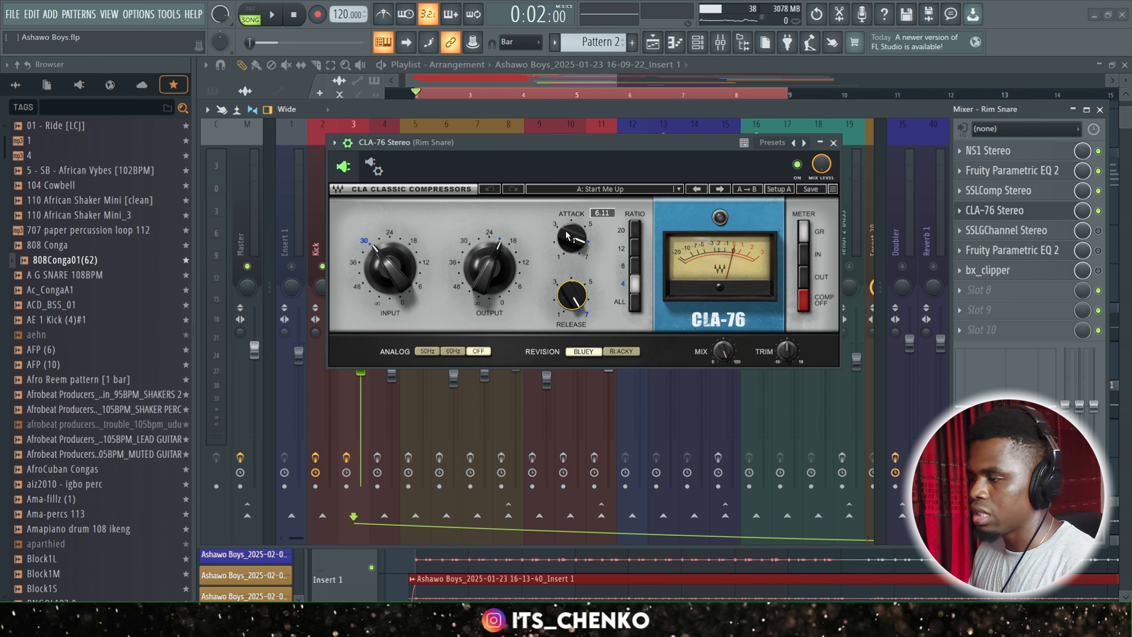
Compare the Rim Snare during playback with CLA-76 and SSLComp bypassed and engaged.
key("space")
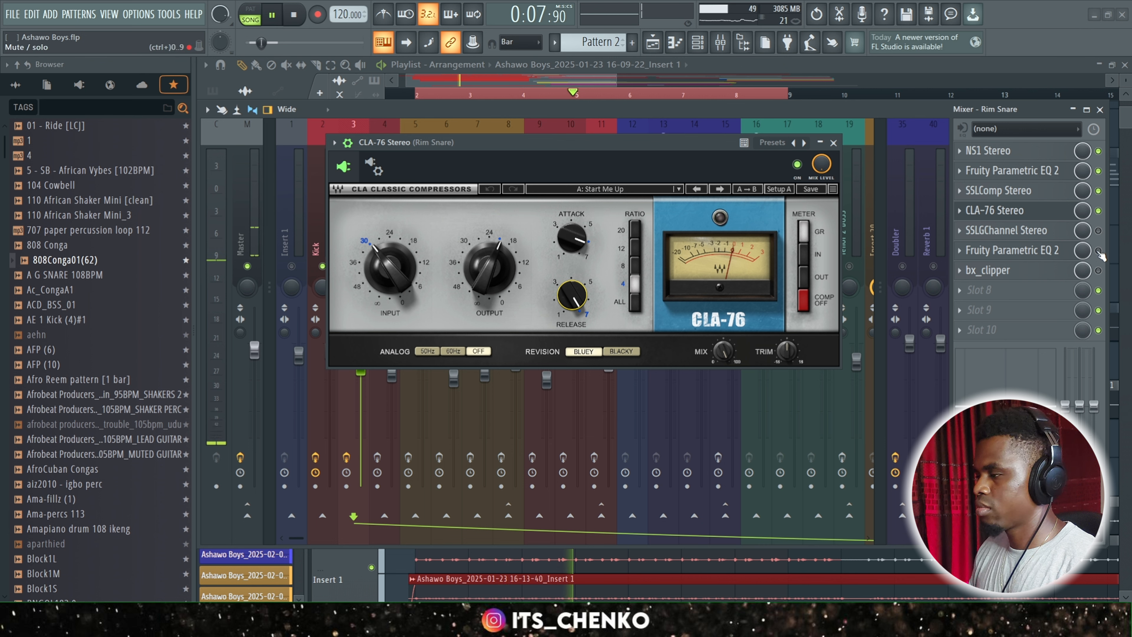
left_click(1098, 210)
left_click(1099, 191)
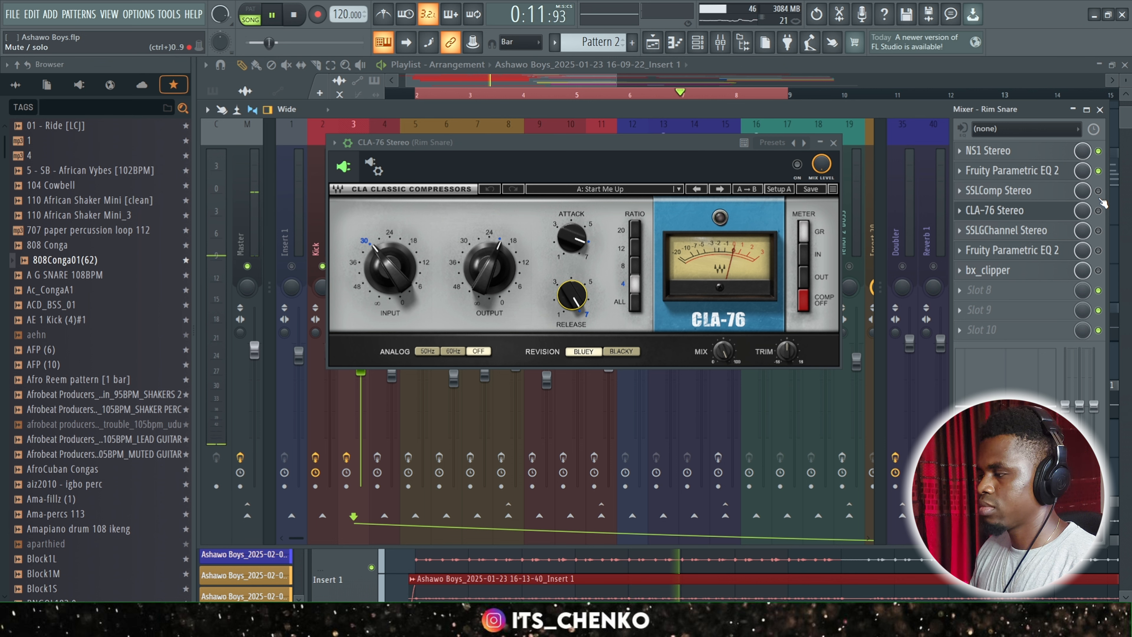
left_click(1098, 191)
left_click(1099, 211)
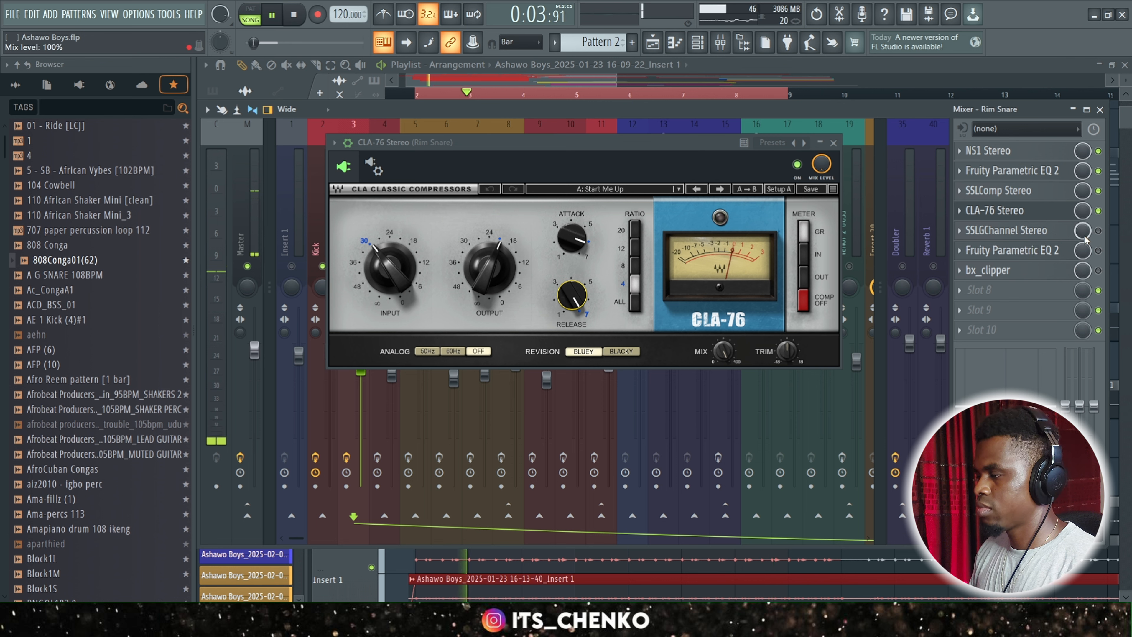
key("space")
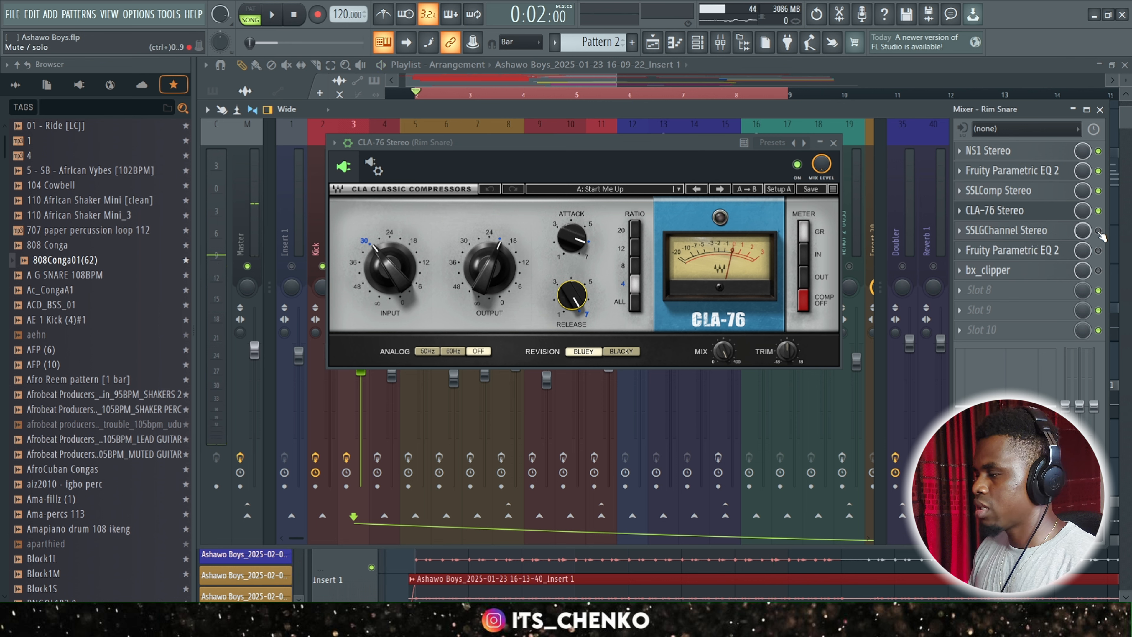
Enable SSLGChannel Stereo on the Rim Snare, close the CLA-76 window, and open the channel strip in clear view.
left_click(1099, 231)
left_click(1015, 214)
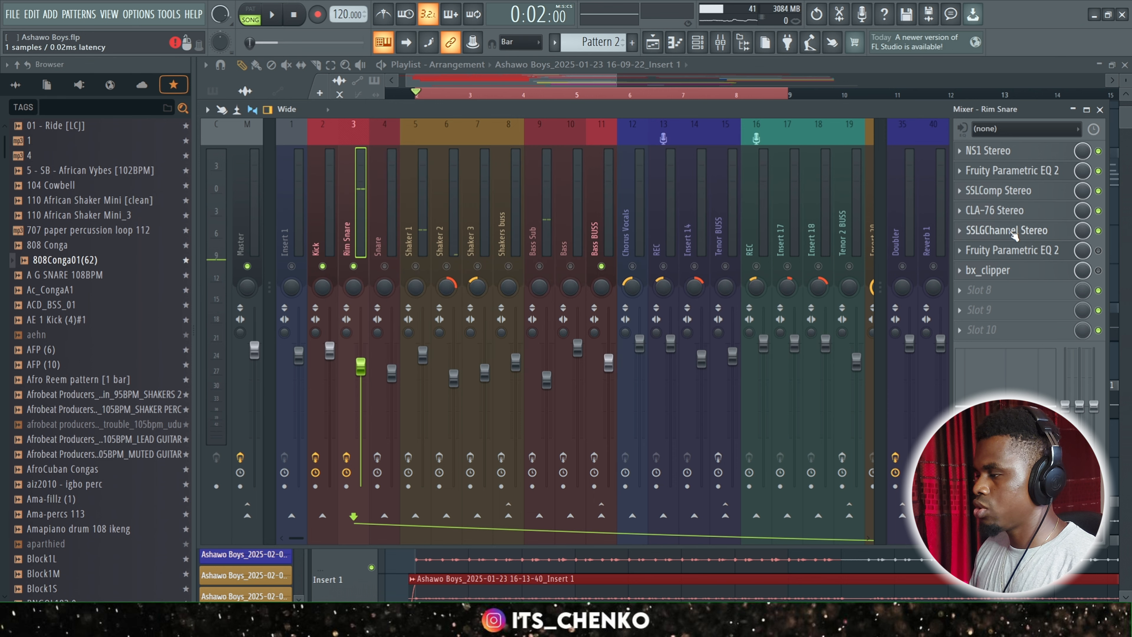
left_click(1015, 231)
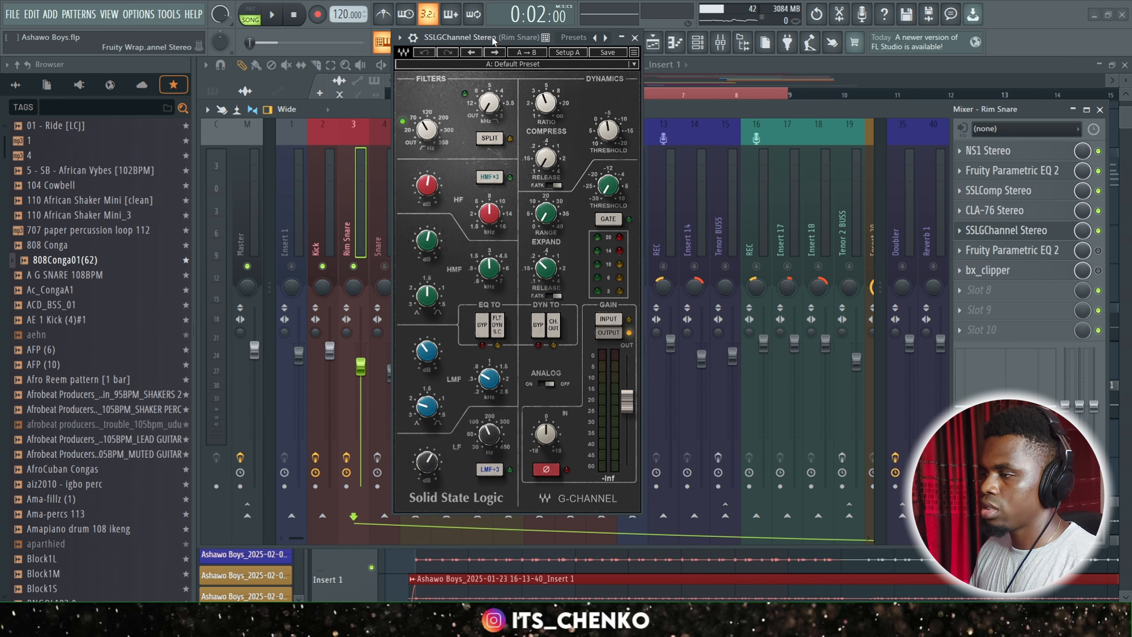
left_click_drag(492, 36, 543, 53)
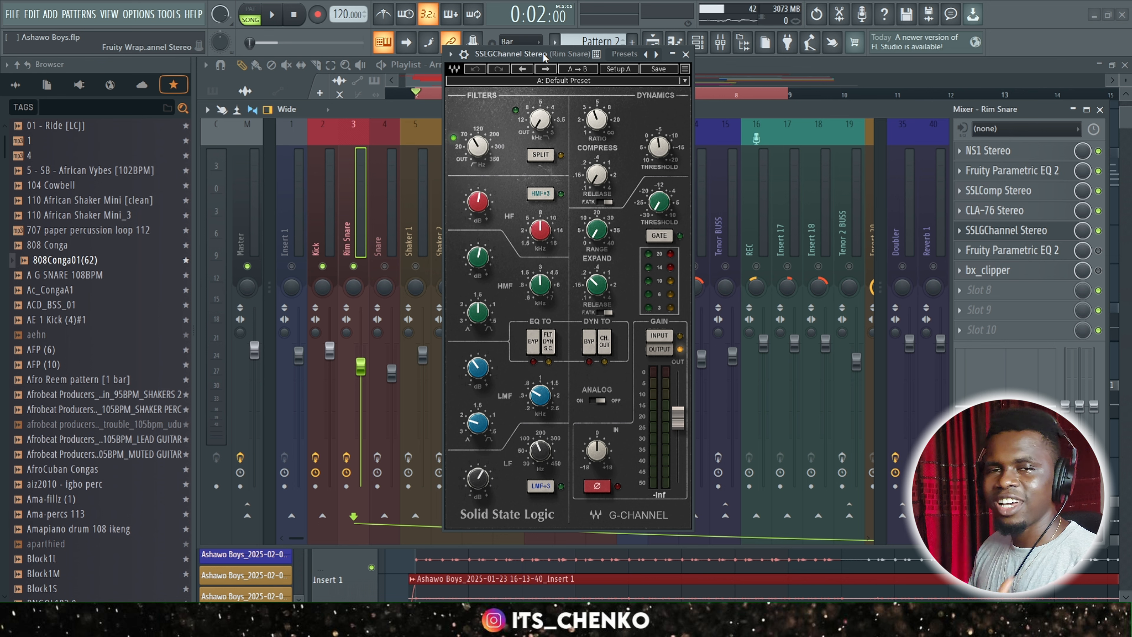
left_click_drag(547, 57, 543, 59)
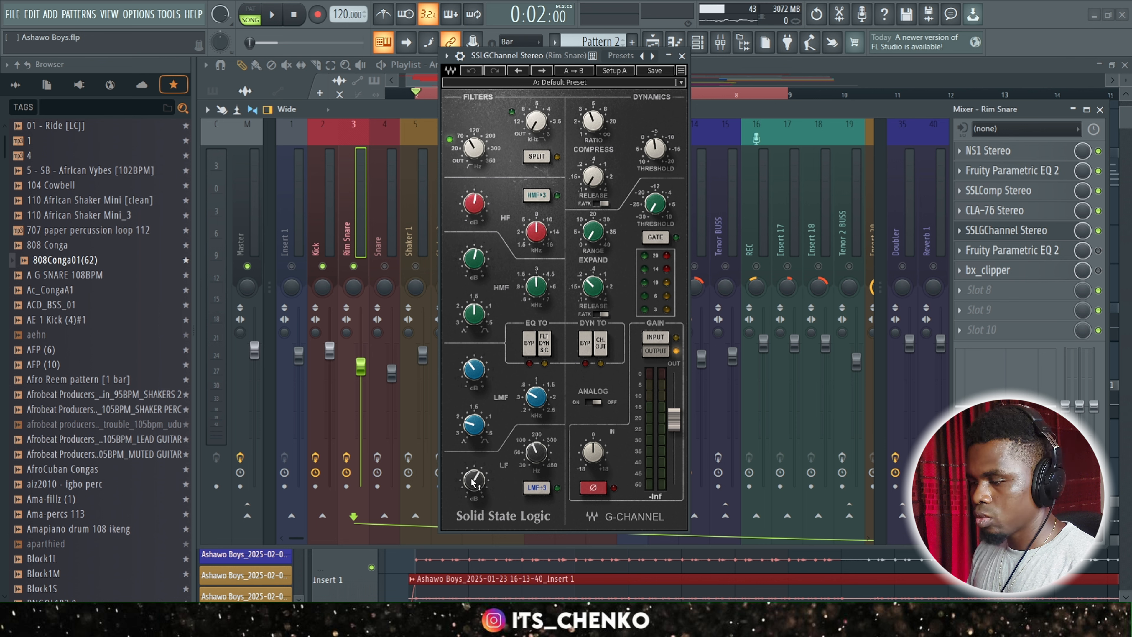
Examine the LF, LMF, HMF and HF settings of SSLGChannel, close its window, and play back the Rim Snare.
left_click_drag(535, 455, 535, 450)
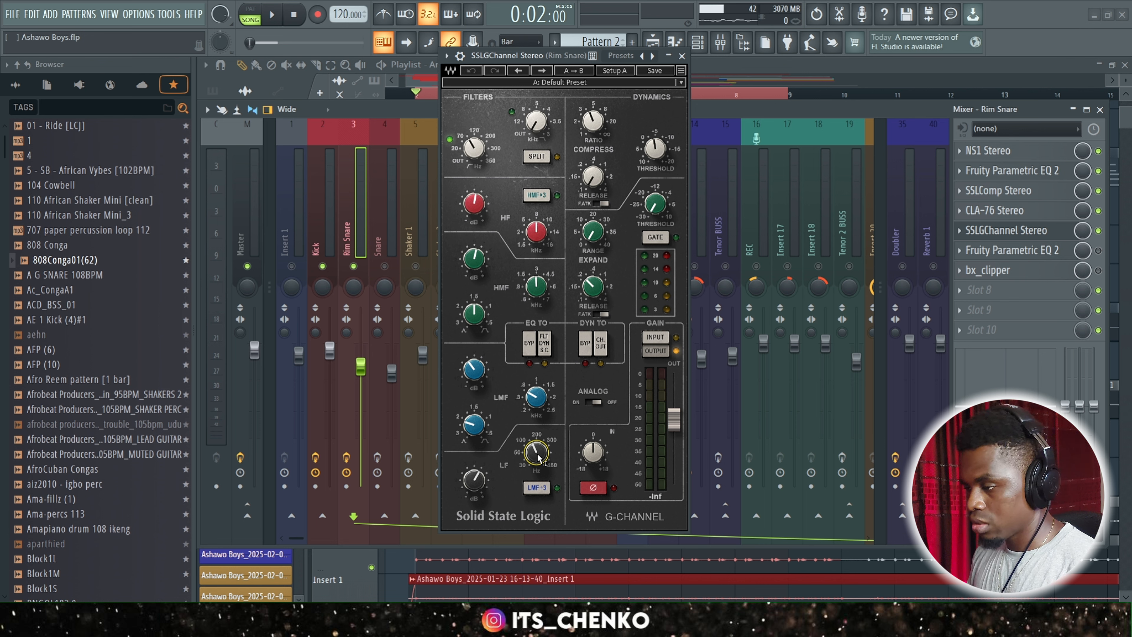
left_click_drag(539, 457, 539, 456)
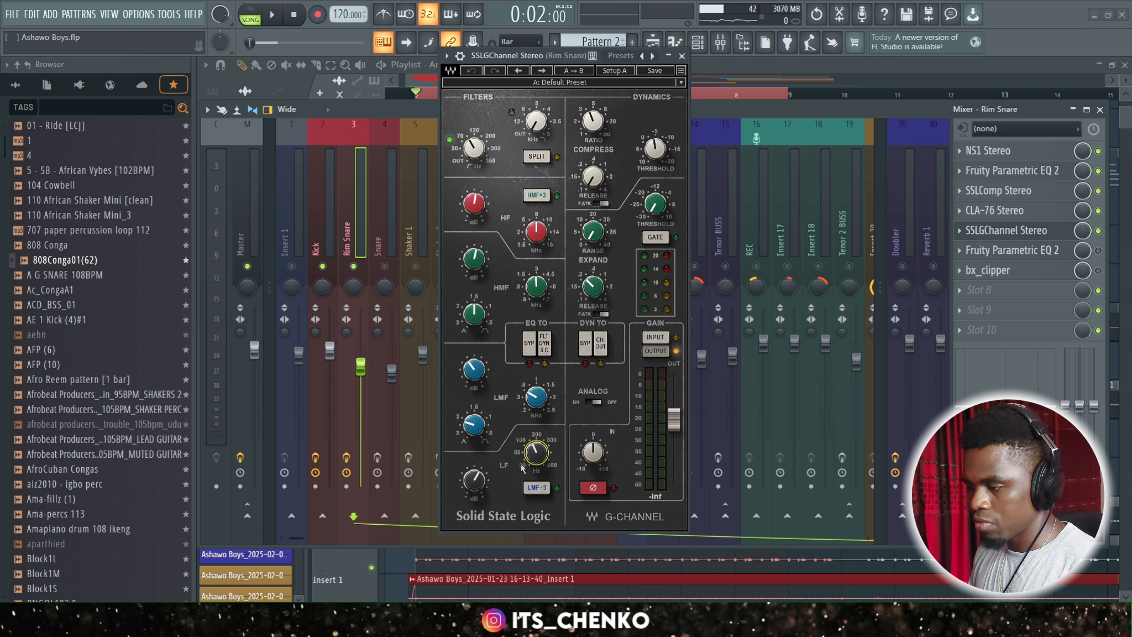
left_click_drag(474, 479, 473, 477)
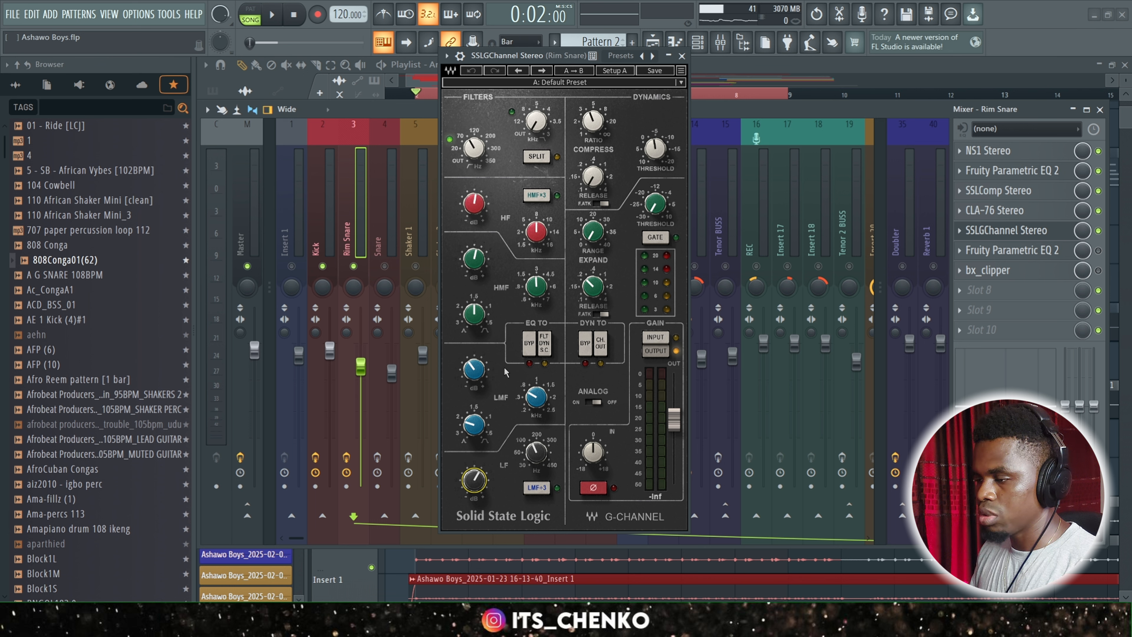
left_click_drag(536, 397, 536, 396)
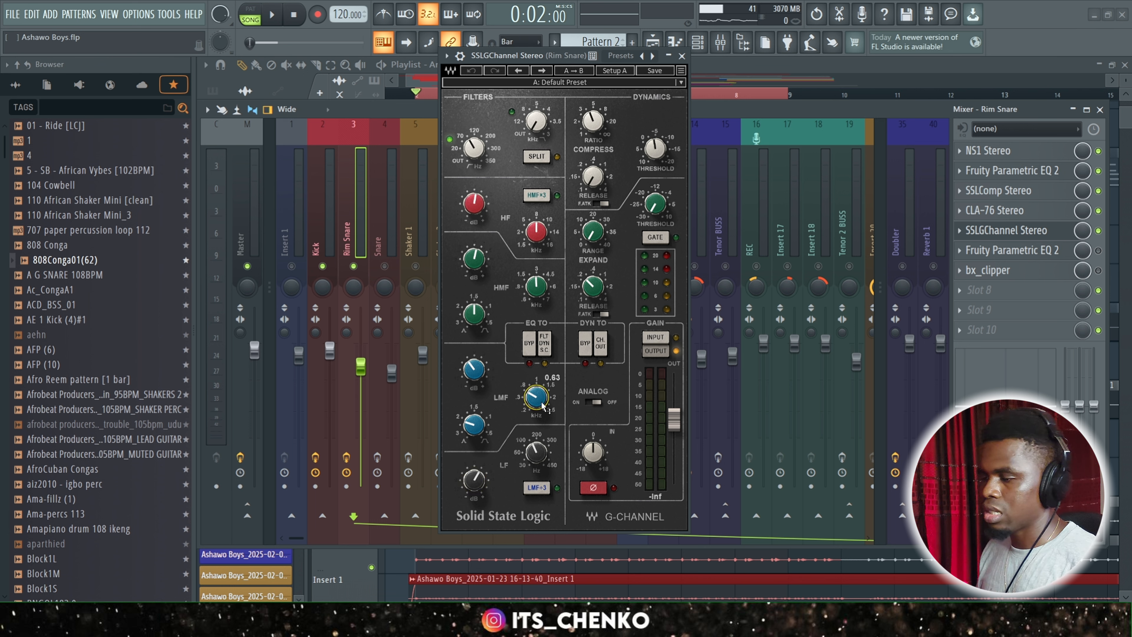
left_click(476, 370)
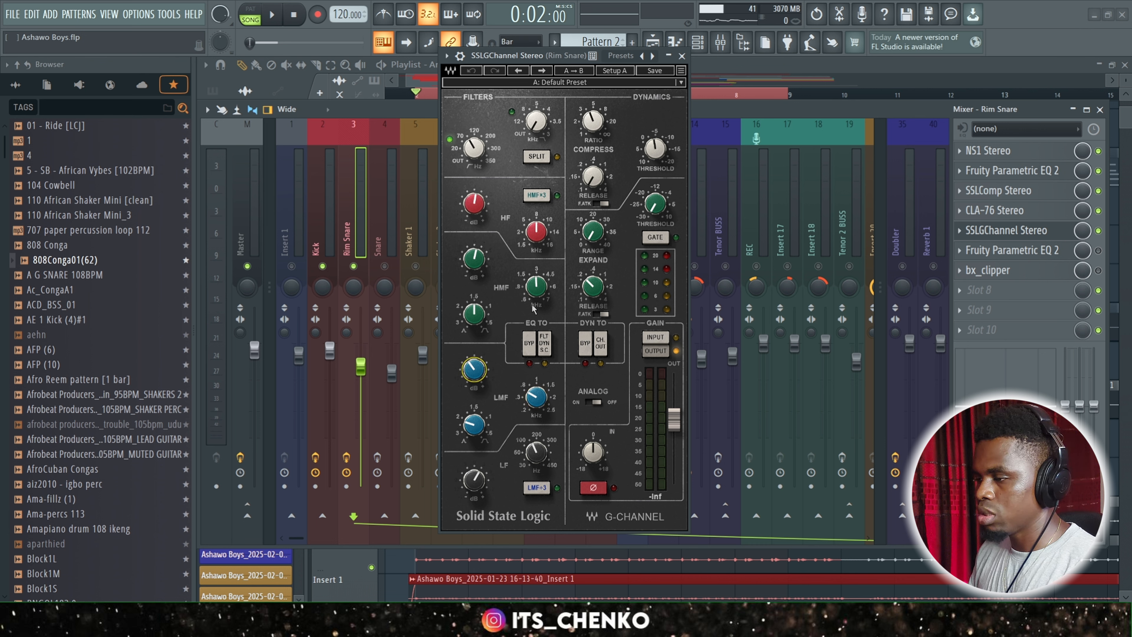
left_click_drag(543, 286, 543, 284)
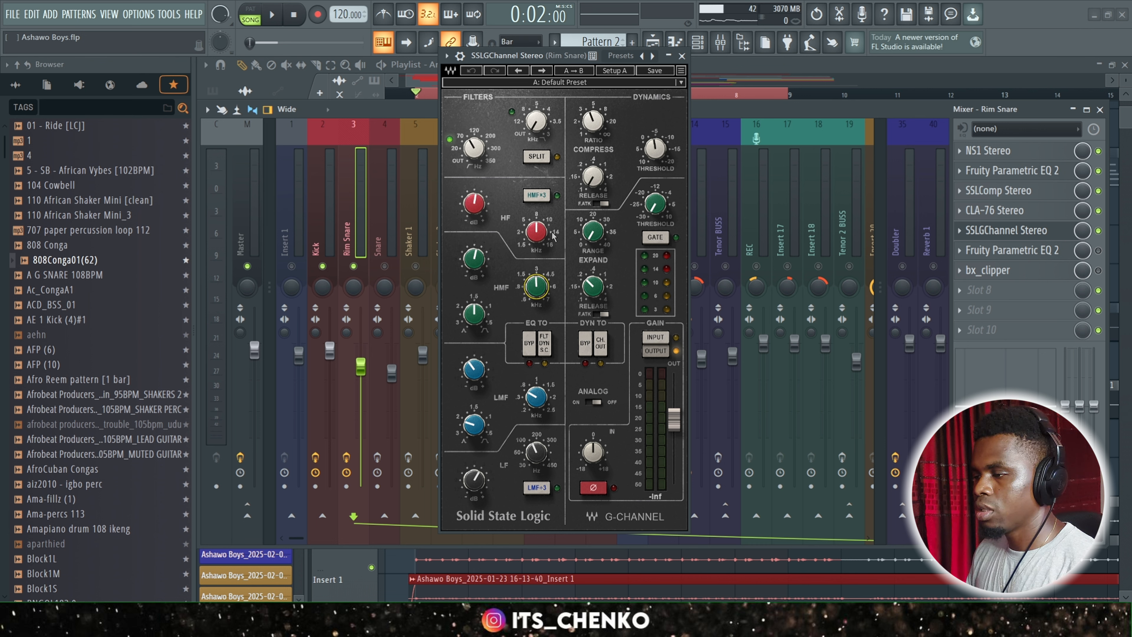
left_click(475, 205)
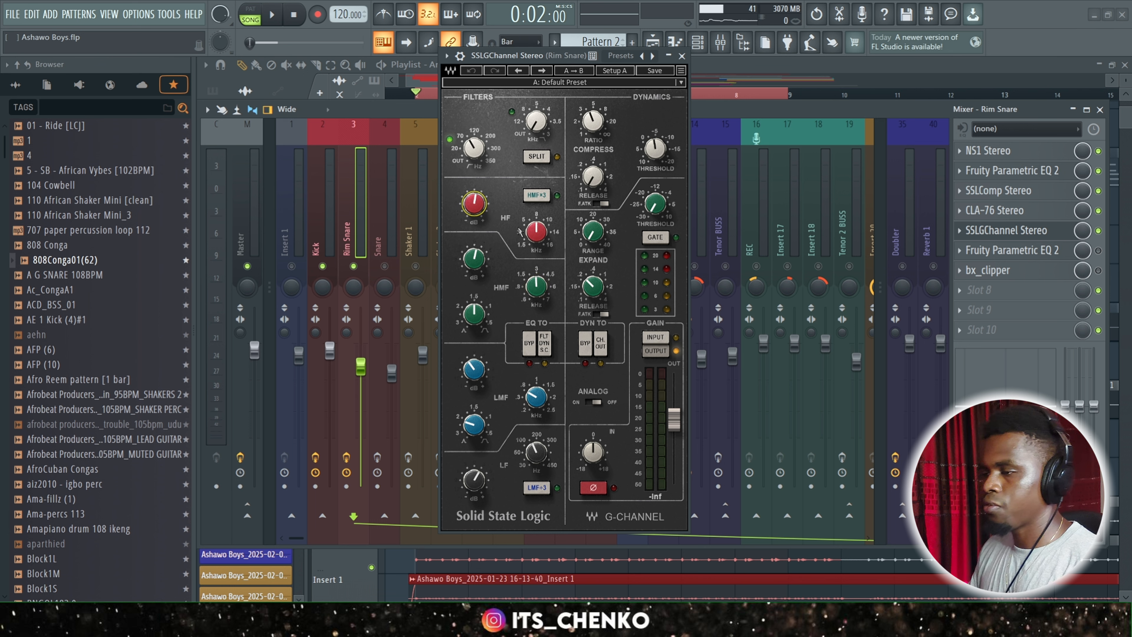
left_click(681, 56)
key("space")
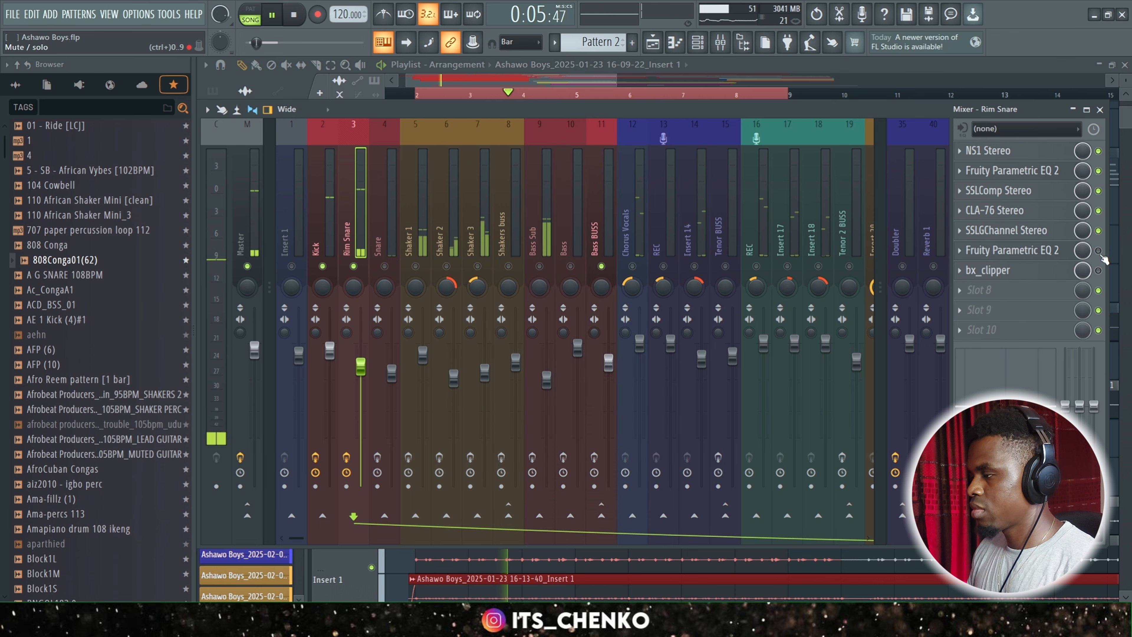
Enable the second Fruity Parametric EQ 2 on the Rim Snare, view its curve, and play back the mix.
key("space")
left_click(1012, 251)
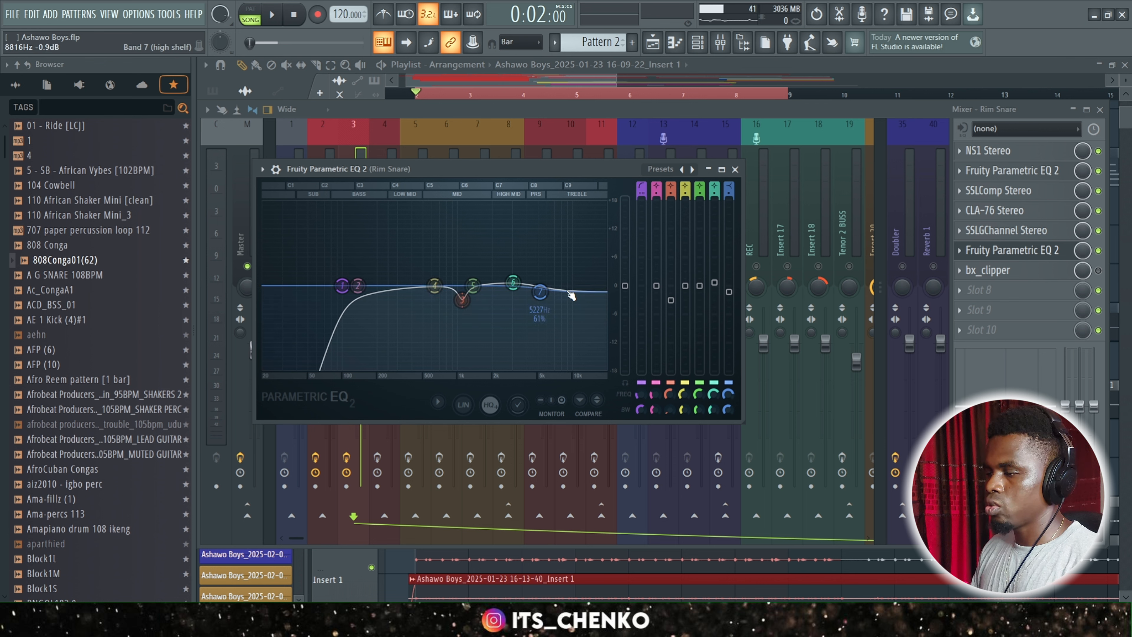
left_click(735, 169)
key("space")
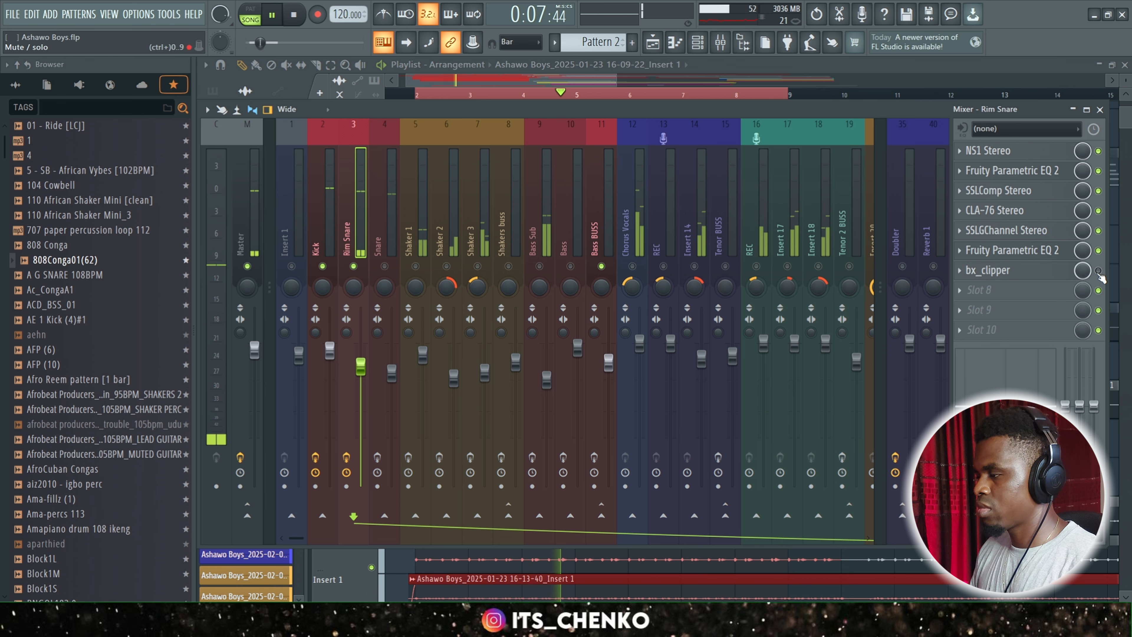
Enable bx_clipper on the Rim Snare, watch its clipping during playback, save the project, and close the clipper.
key("space")
left_click(1039, 271)
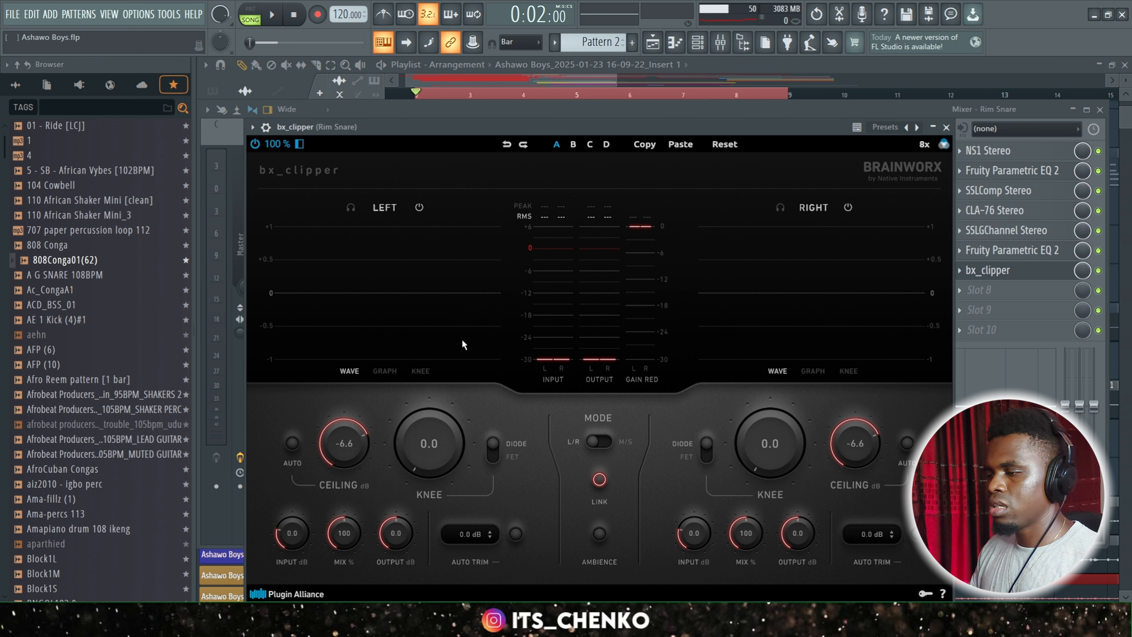
key("space")
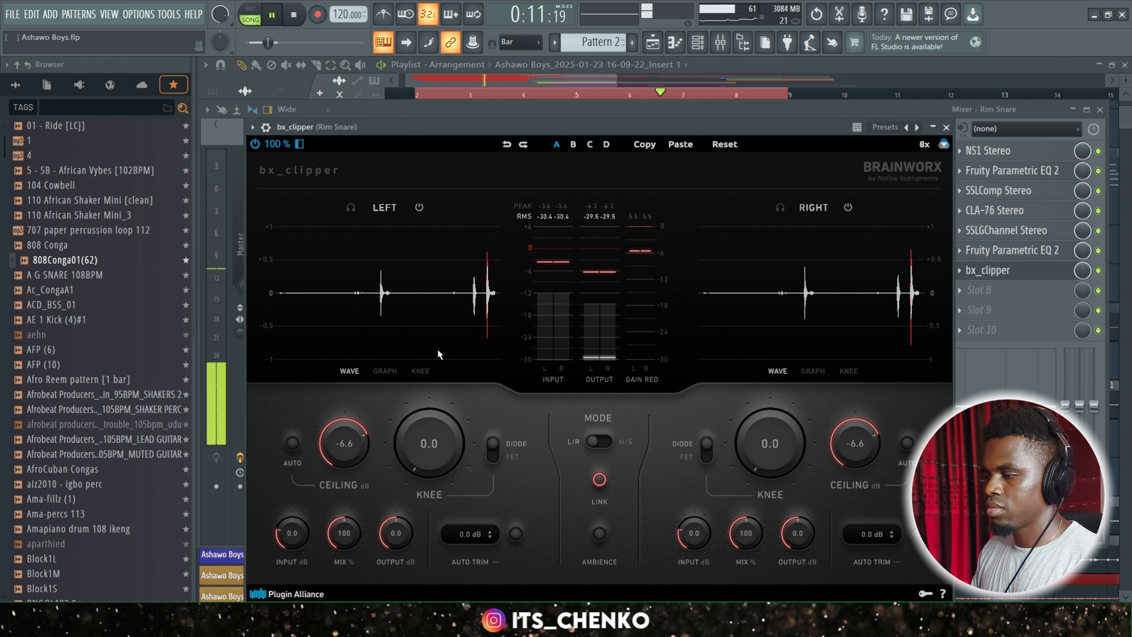
key("space")
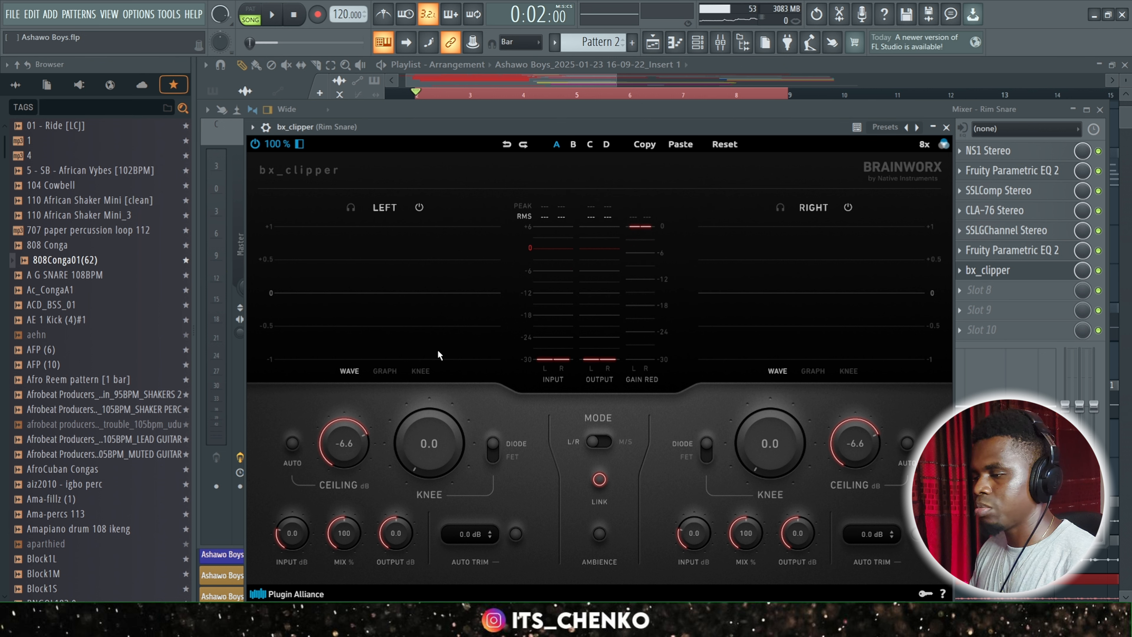
key("ctrl+s")
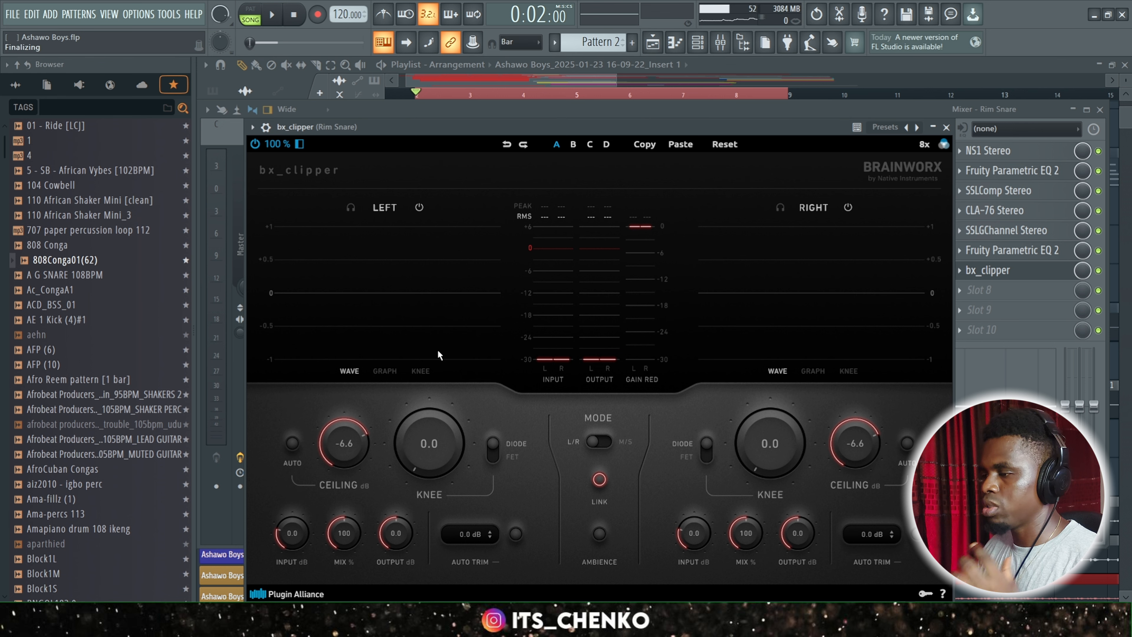
left_click(946, 128)
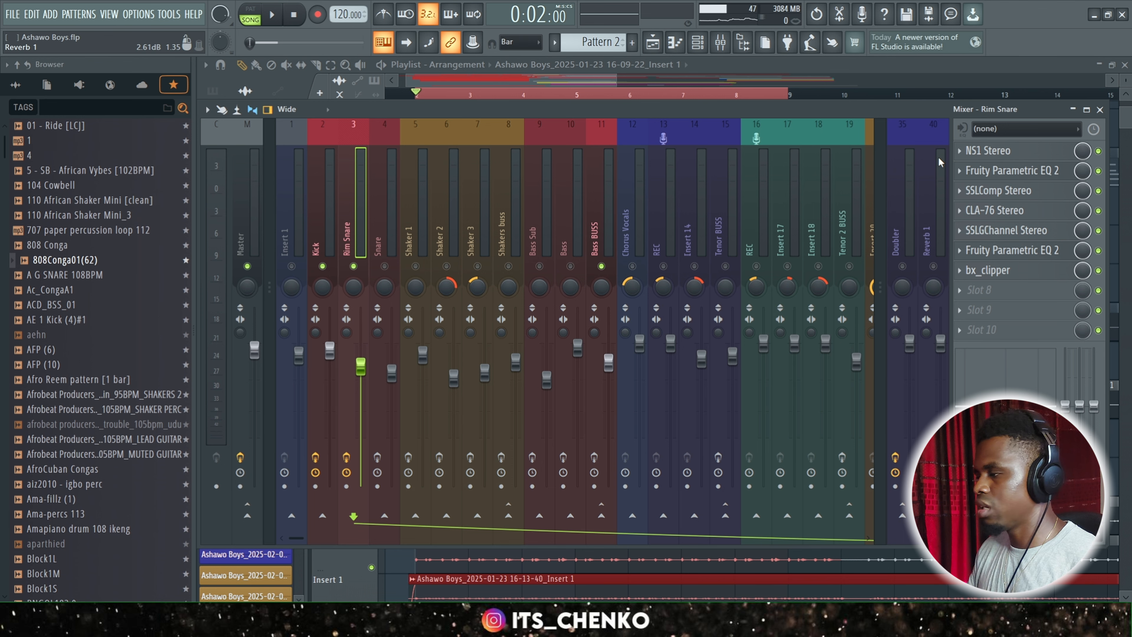
Unmute the Snare track and bypass its SSLChannel Stereo.
left_click(721, 42)
left_click(720, 42)
left_click(384, 267)
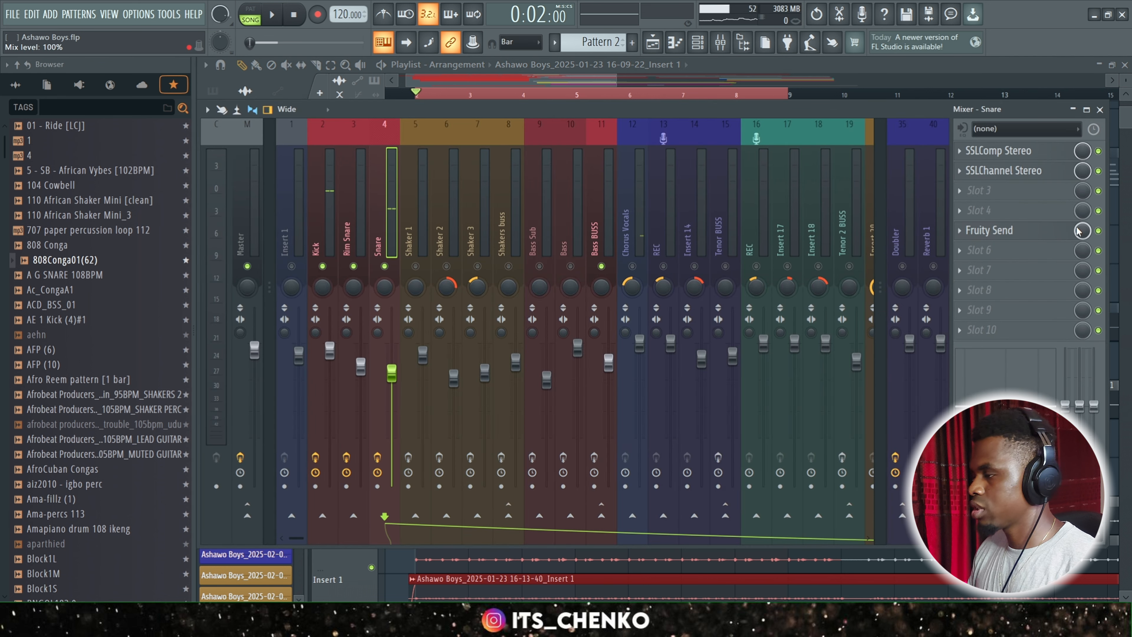
left_click(1099, 171)
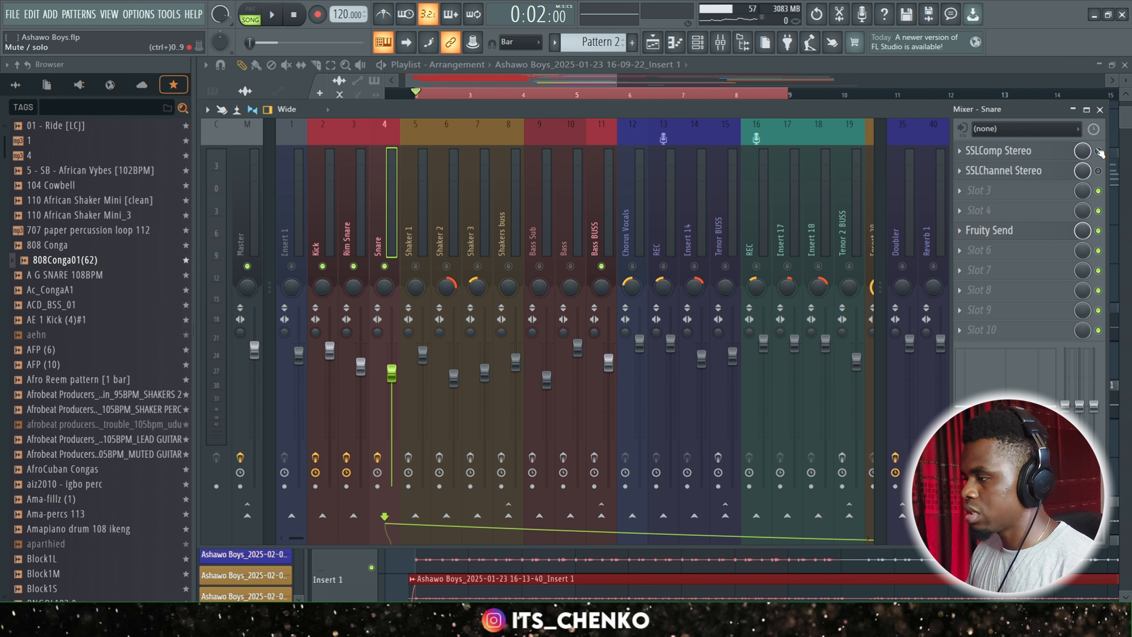
Play back the Snare with SSLChannel Stereo bypassed, and examine its SSLComp Stereo settings.
key("space")
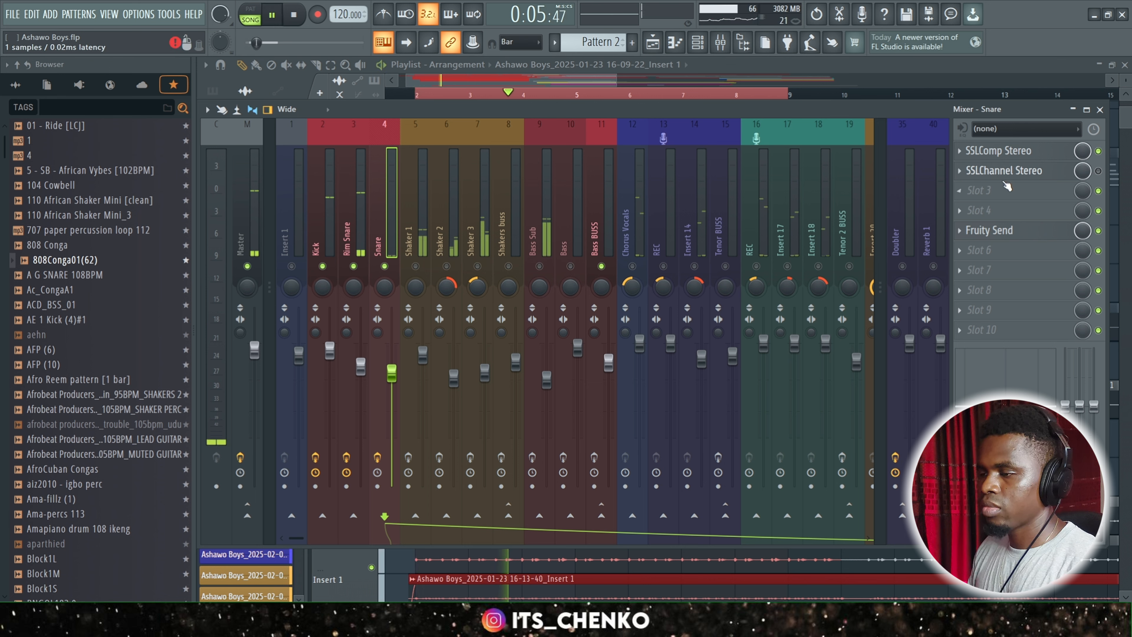
key("space")
left_click(1029, 154)
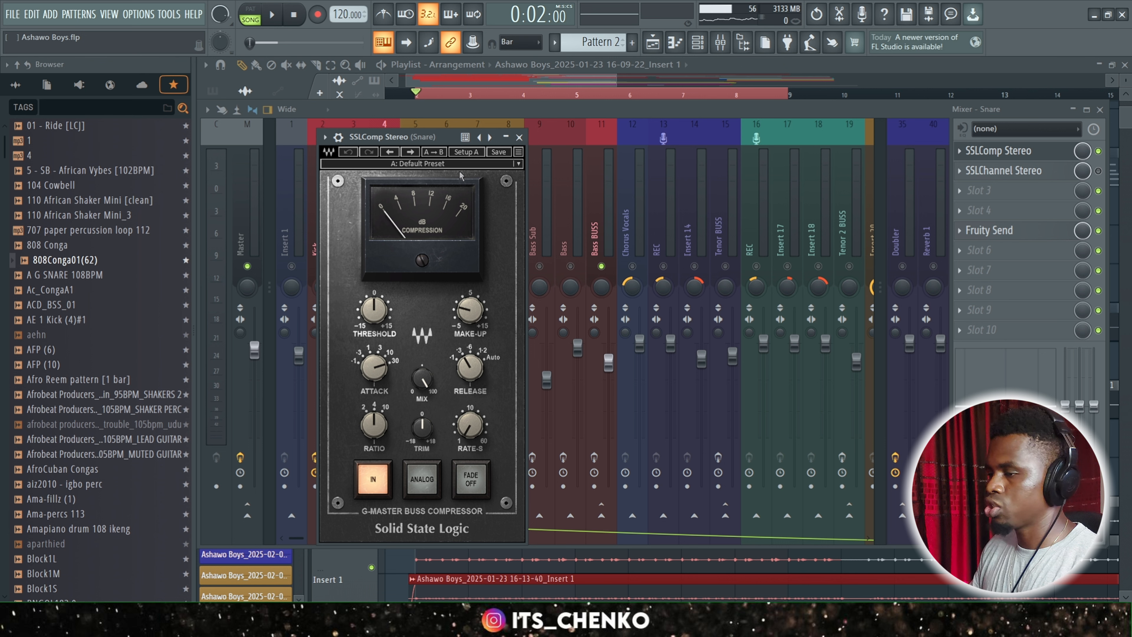
left_click(520, 138)
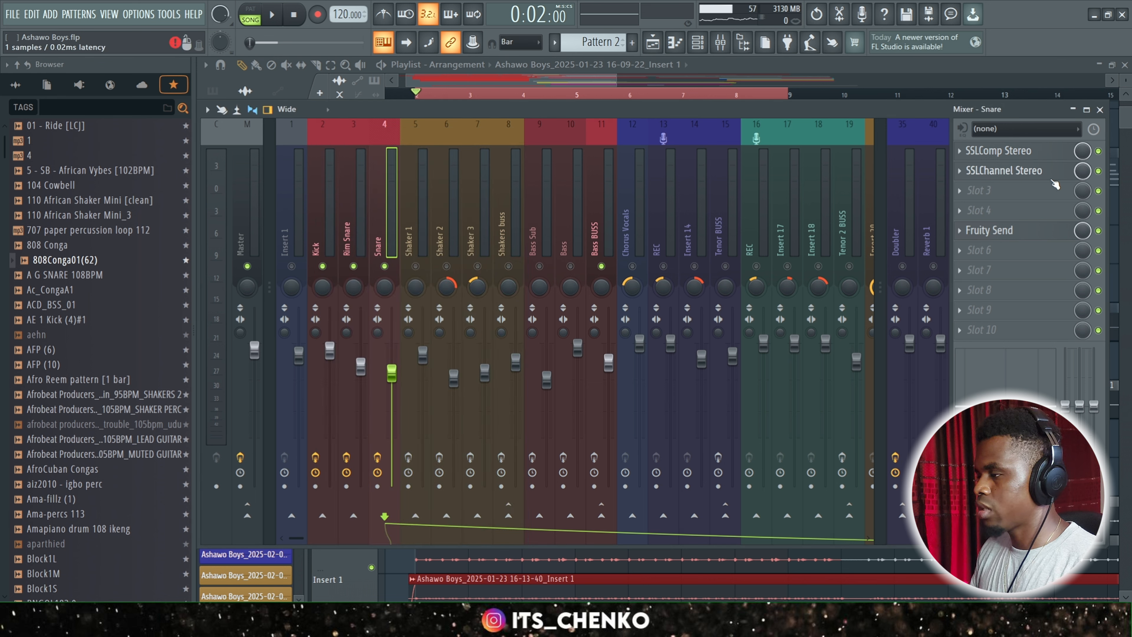
Re-enable SSLChannel Stereo on the Snare, examine its LF, HMF and HF settings, and play back the result.
left_click(1020, 172)
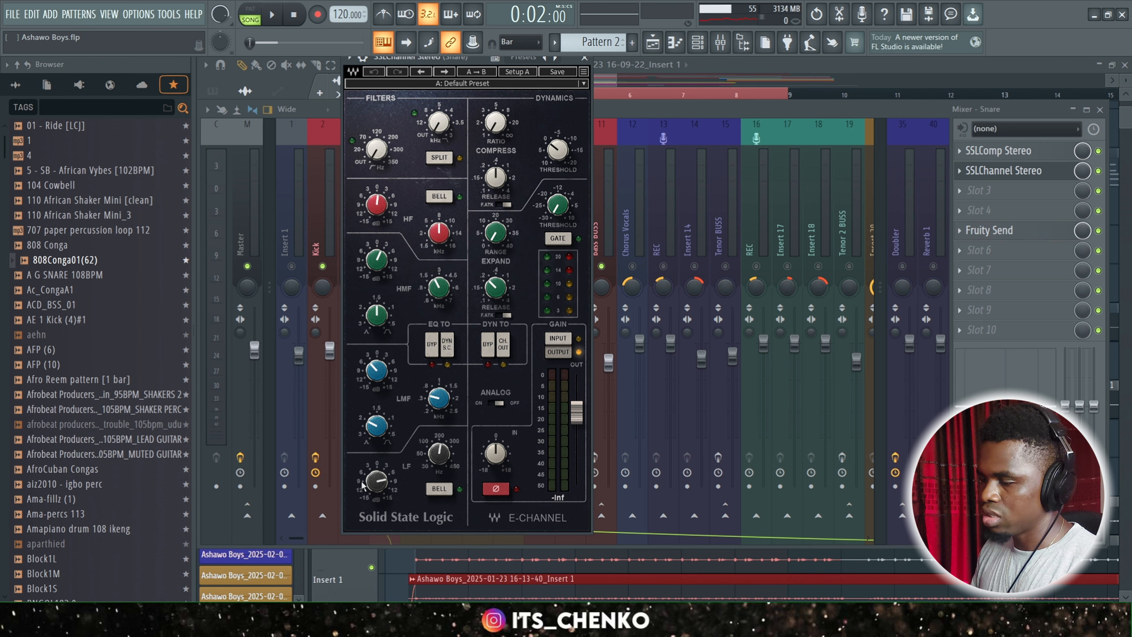
mouse_move(378, 482)
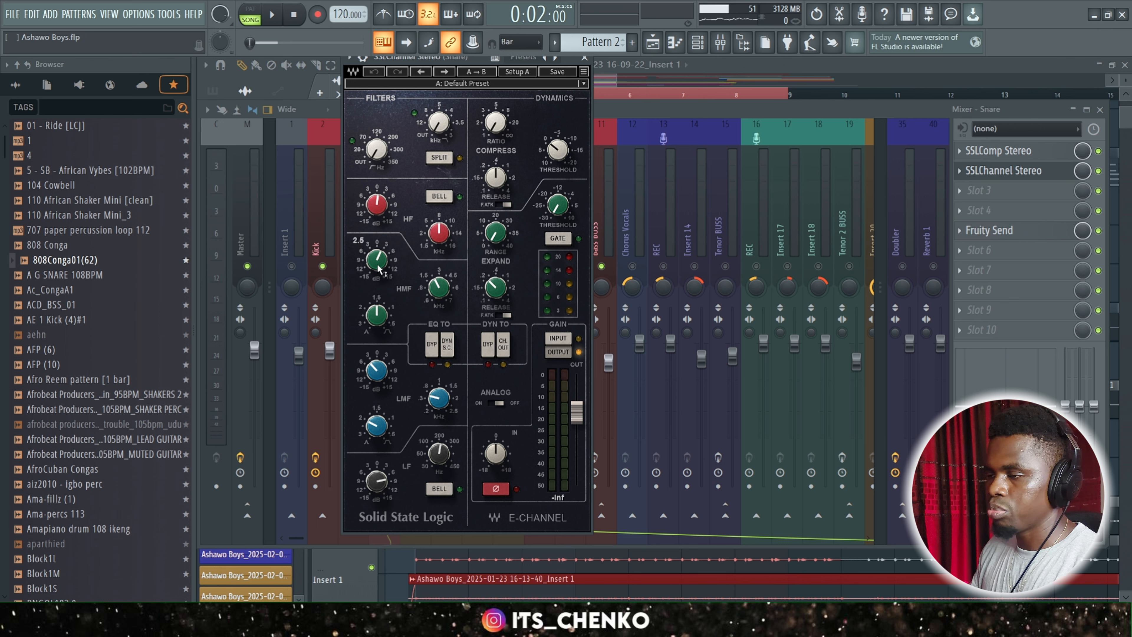
mouse_move(378, 204)
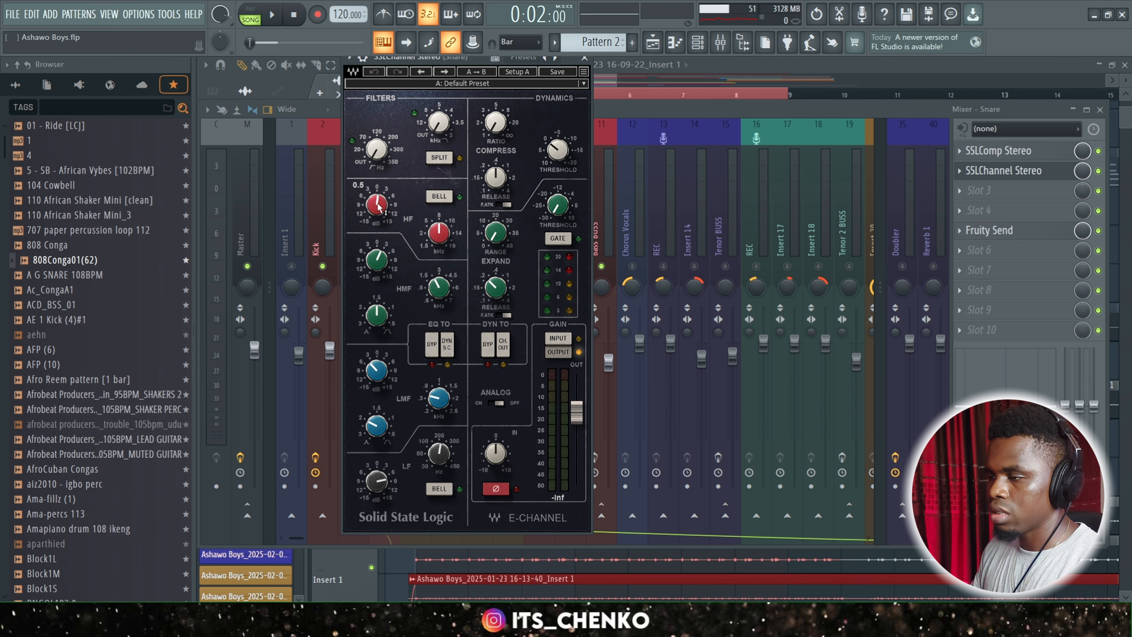
left_click(585, 60)
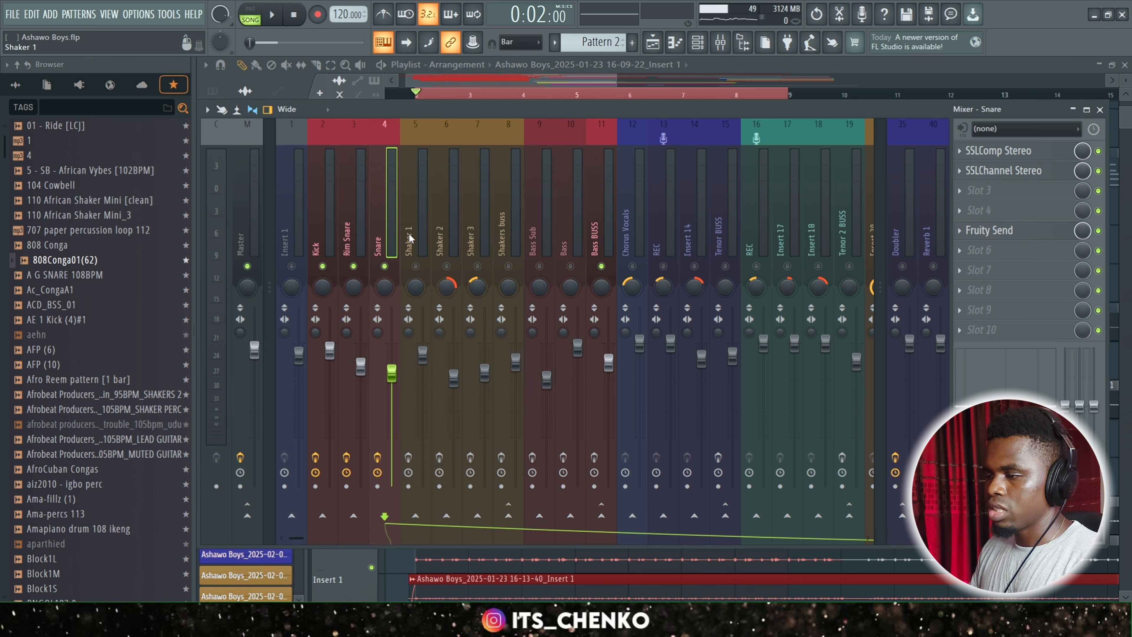
key("space")
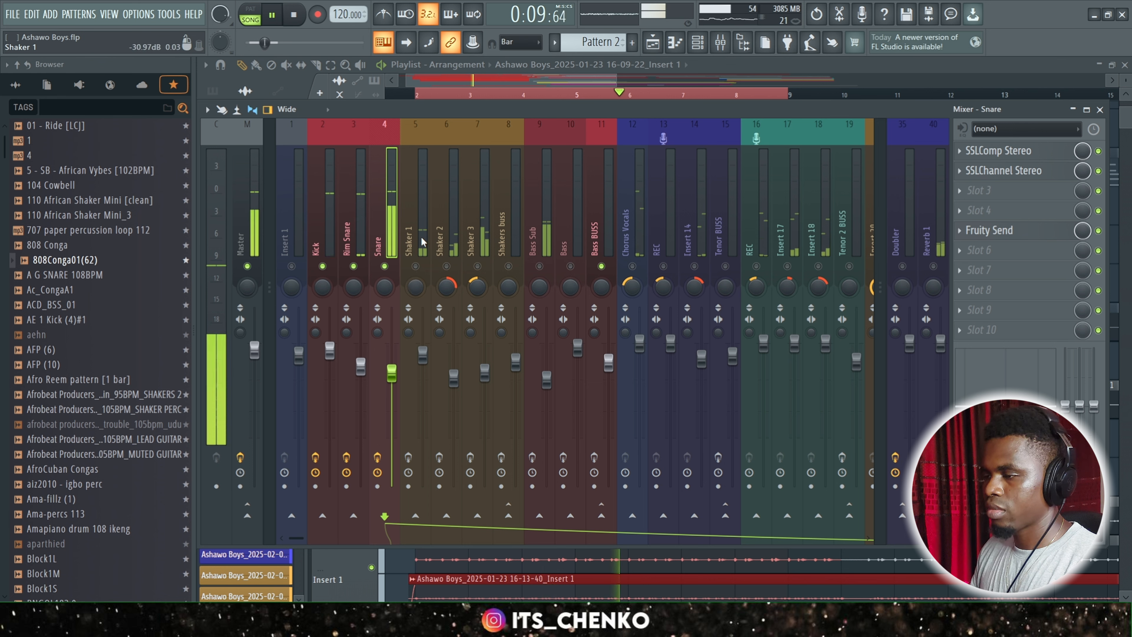
key("space")
Select the Shaker 1 track and unmute Shaker 1, Shaker 2 and Shaker 3.
left_click(417, 281)
left_click(415, 266)
left_click(446, 267)
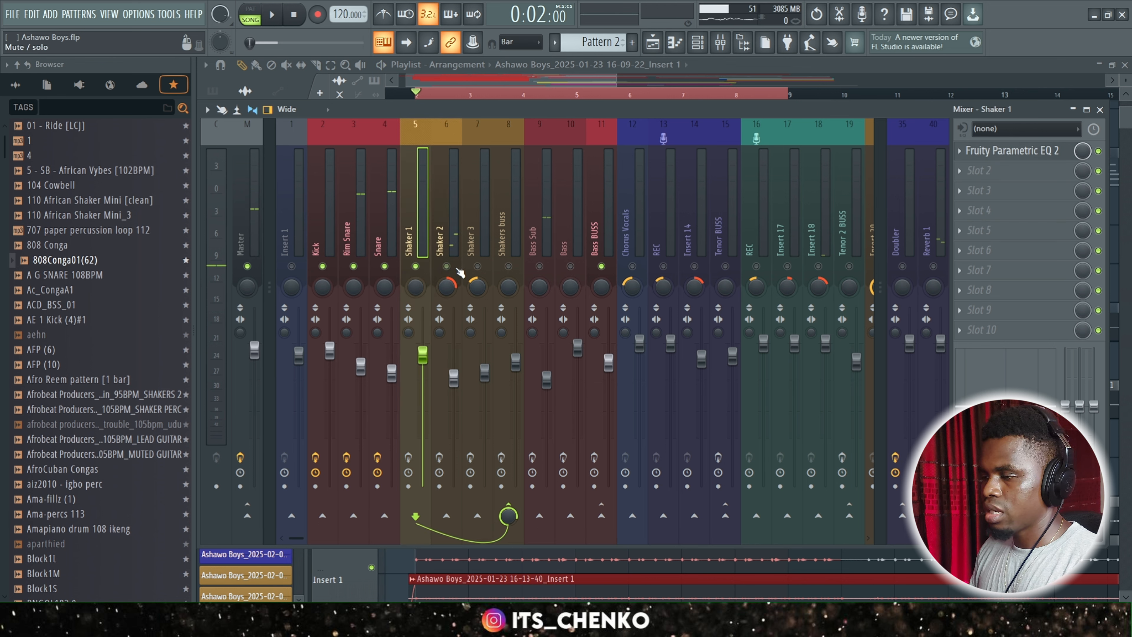
left_click(477, 266)
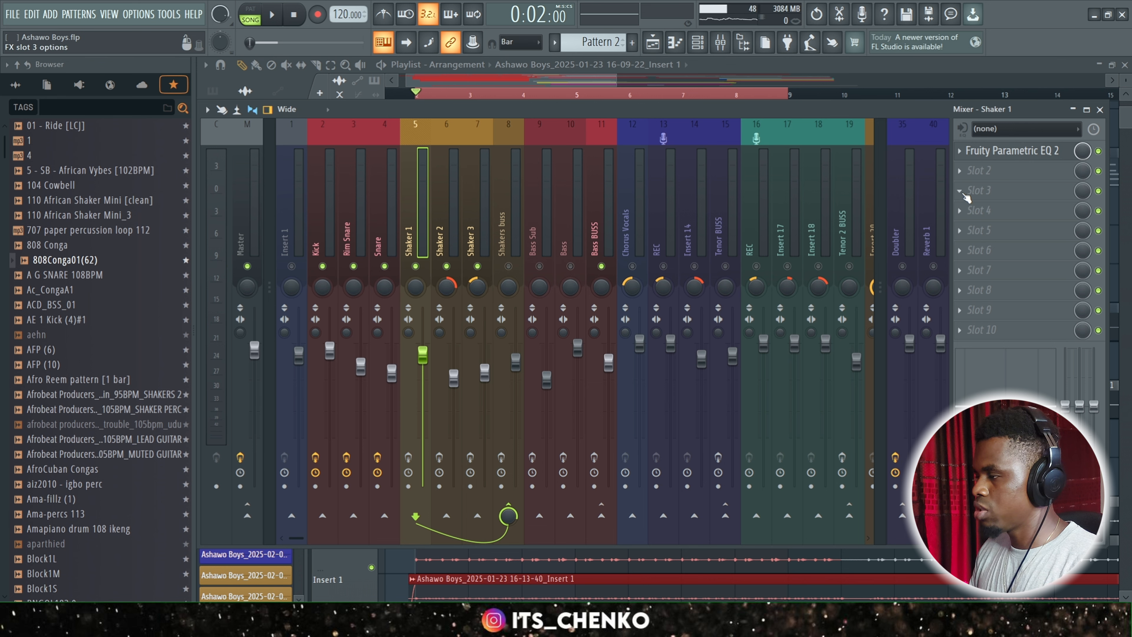
Examine the Fruity Parametric EQ 2 curves on Shaker 1, Shaker 2 and Shaker 3 in turn.
left_click(1021, 150)
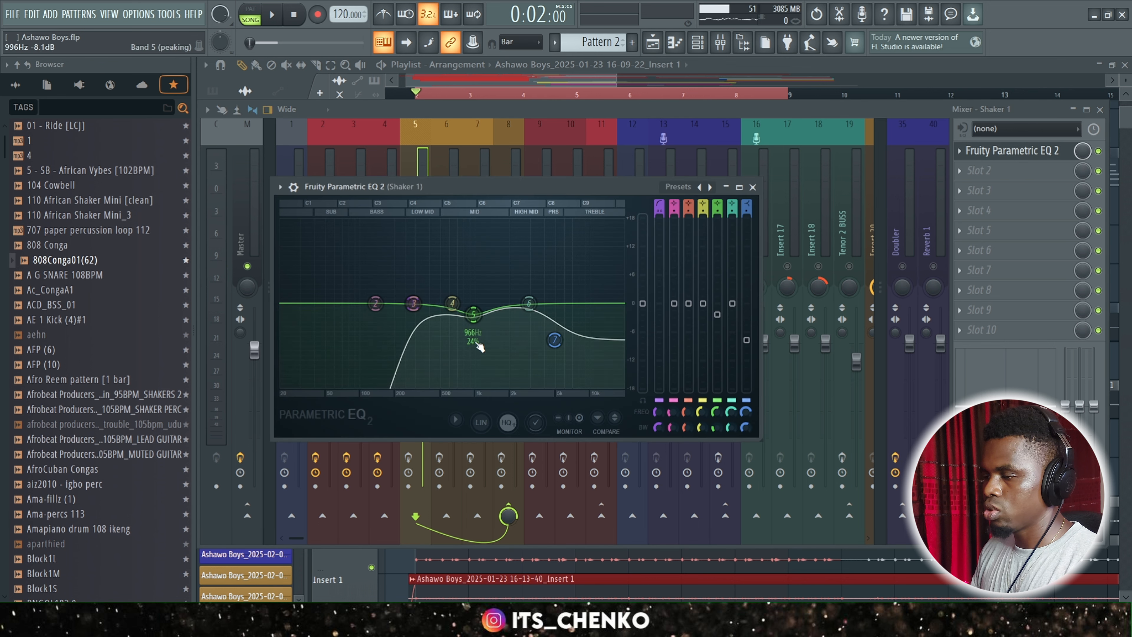
left_click(753, 187)
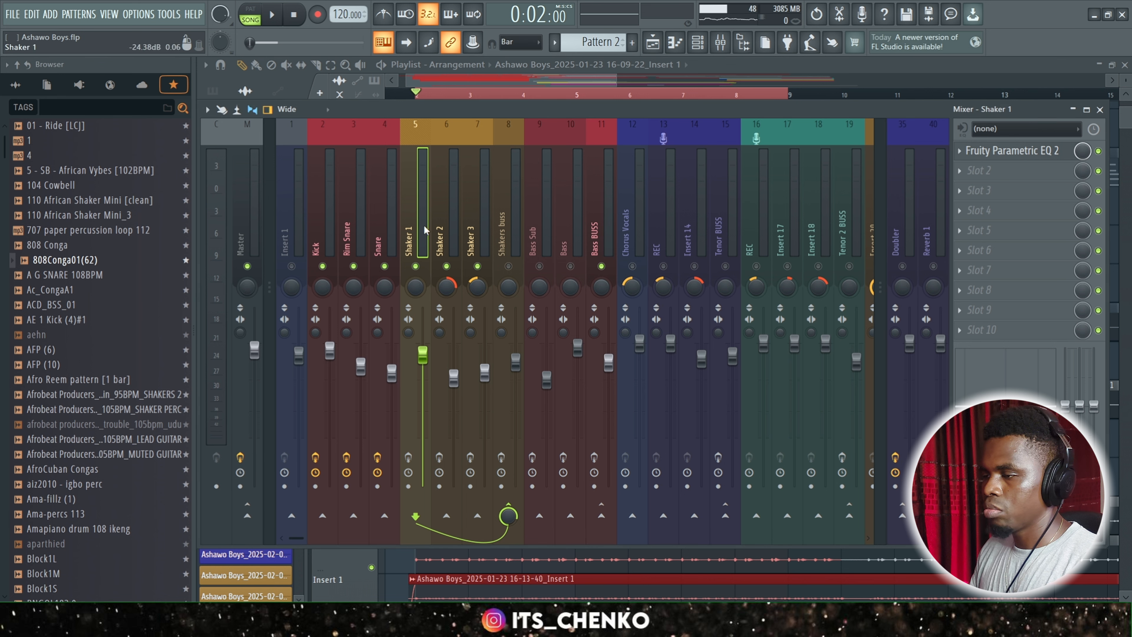
key("Right")
left_click(1020, 153)
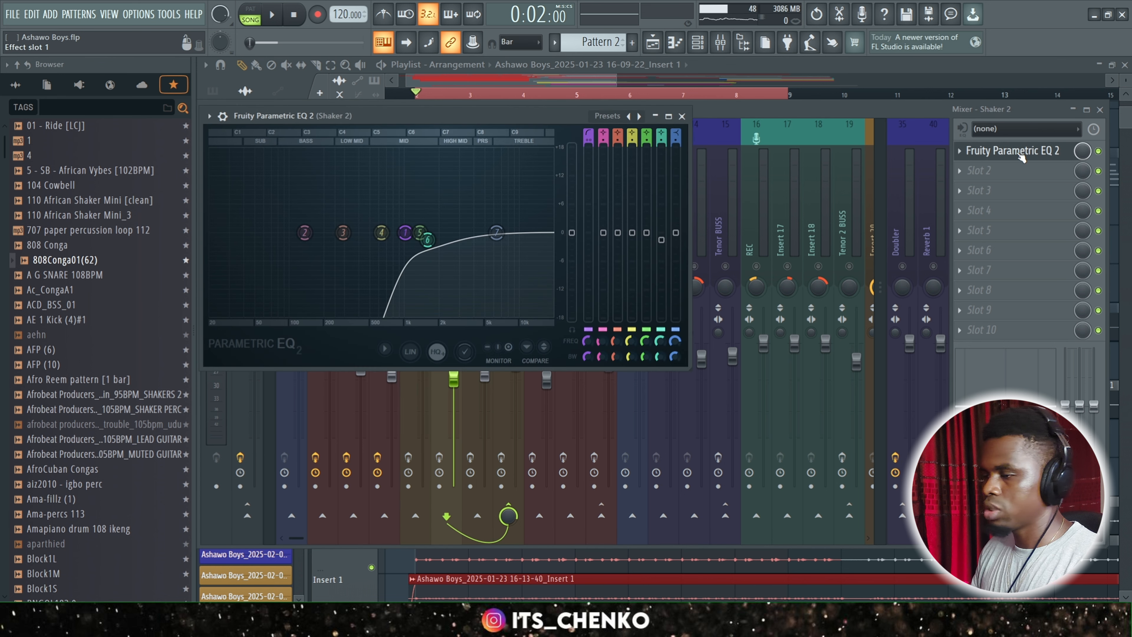
left_click(1020, 153)
left_click(488, 226)
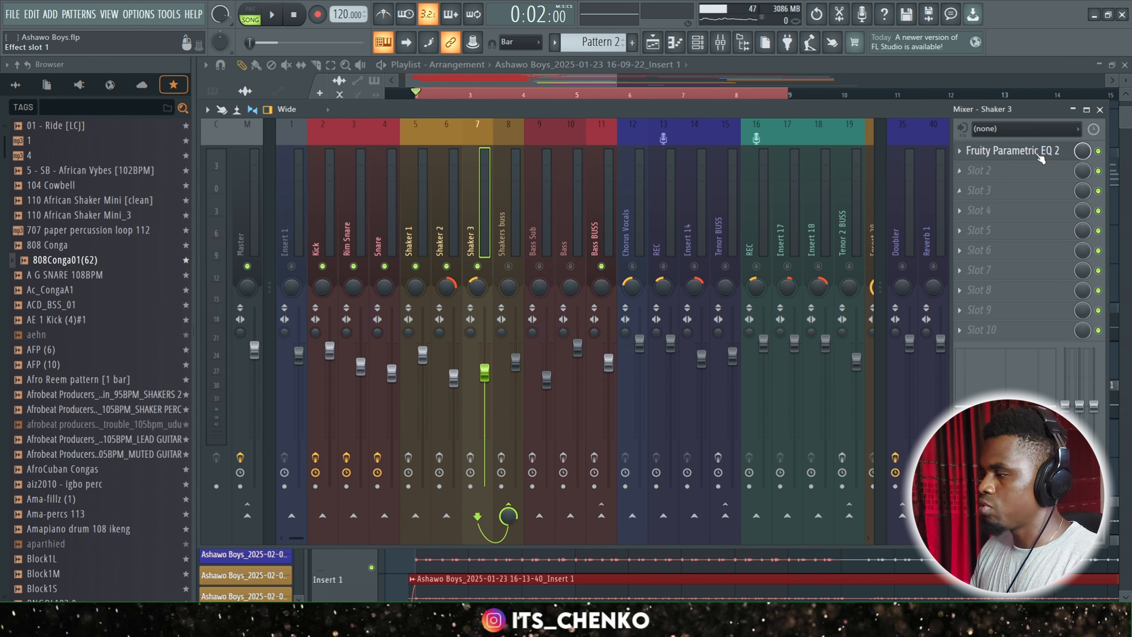
left_click(1019, 152)
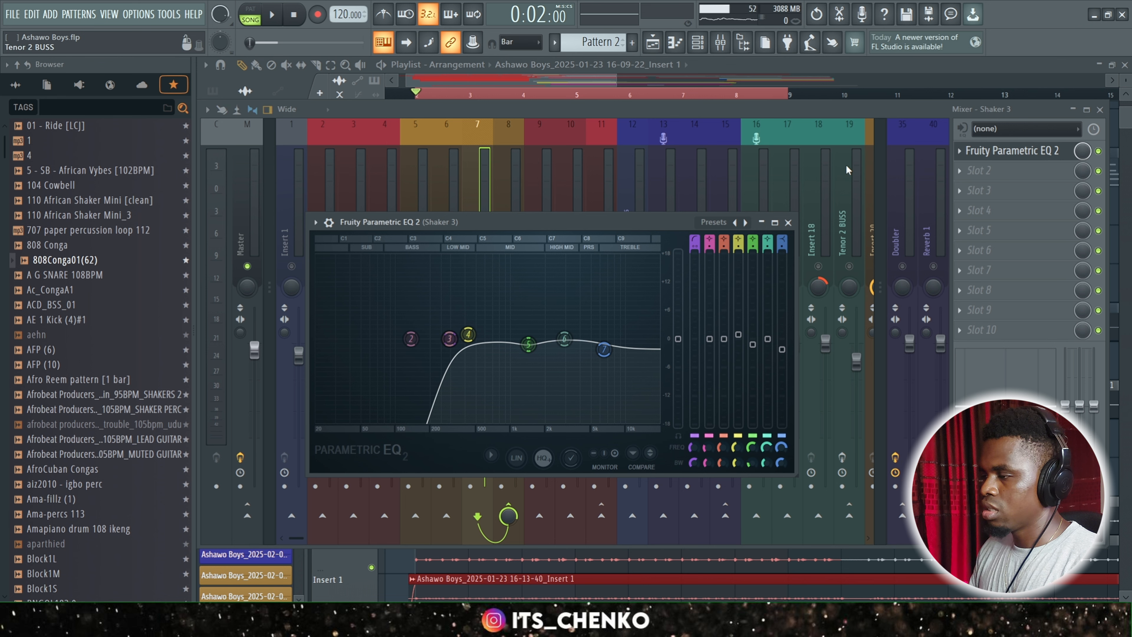
left_click(788, 222)
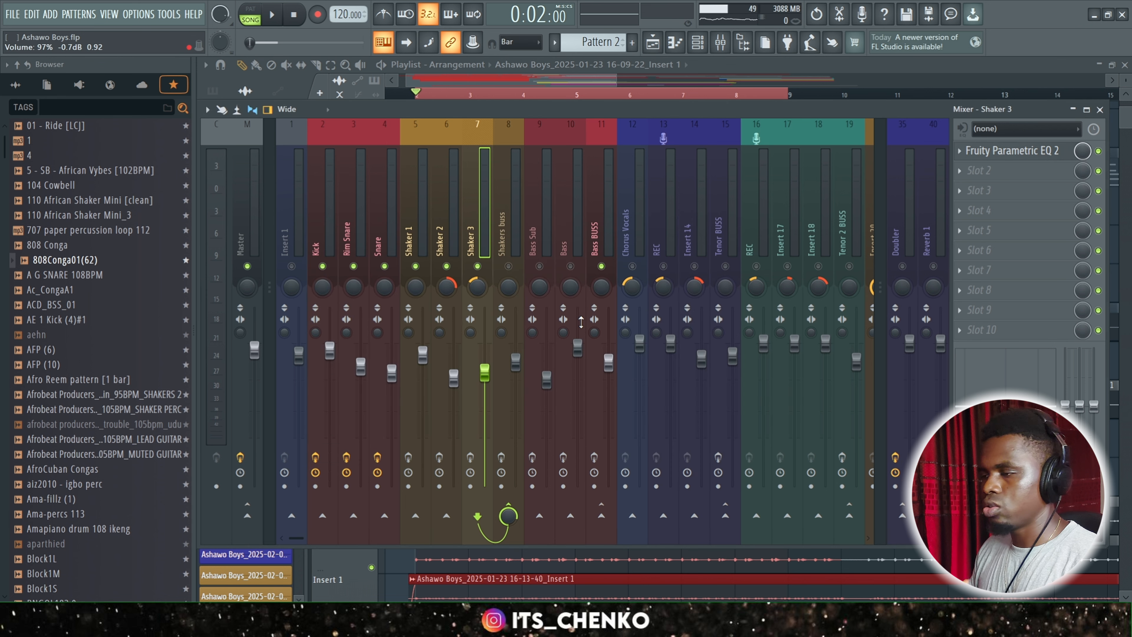
Unmute the Shakers buss during playback and listen to the shakers in the mix.
key("space")
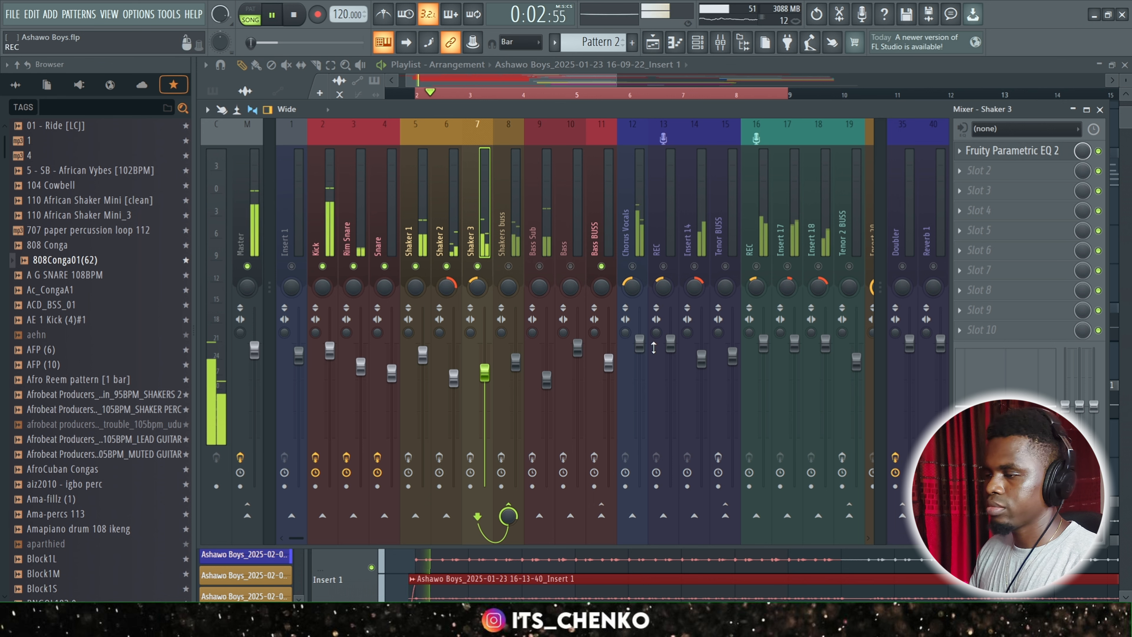
left_click(508, 266)
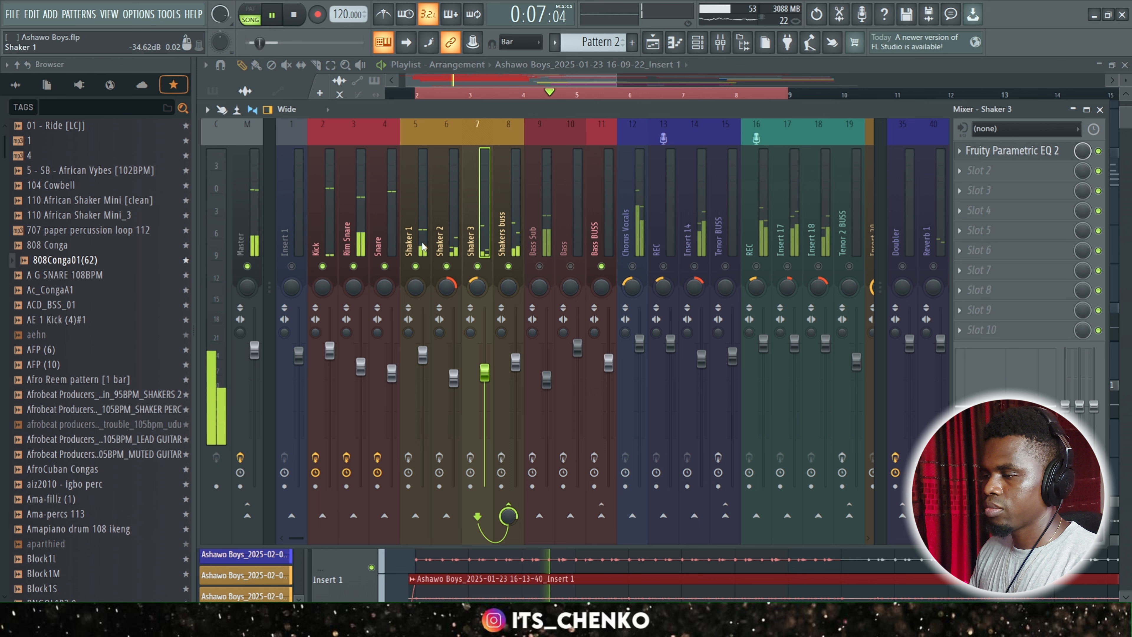
key("space")
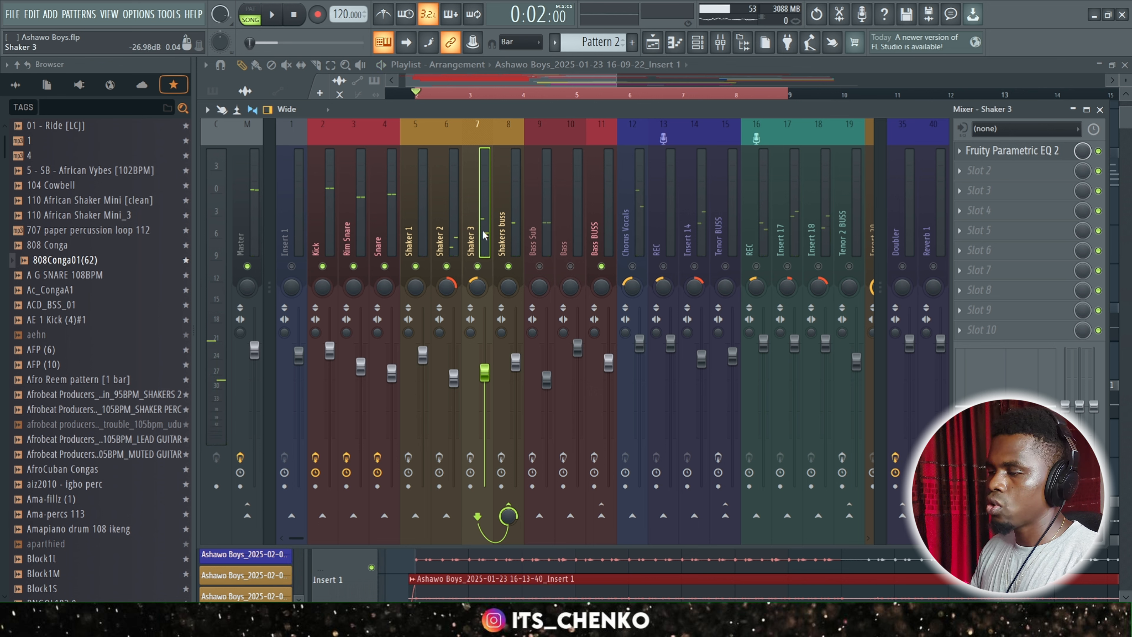
Open SSLGChannel Stereo on the Shakers buss, examine its LF, LMF and HMF settings, and save the project.
left_click(509, 240)
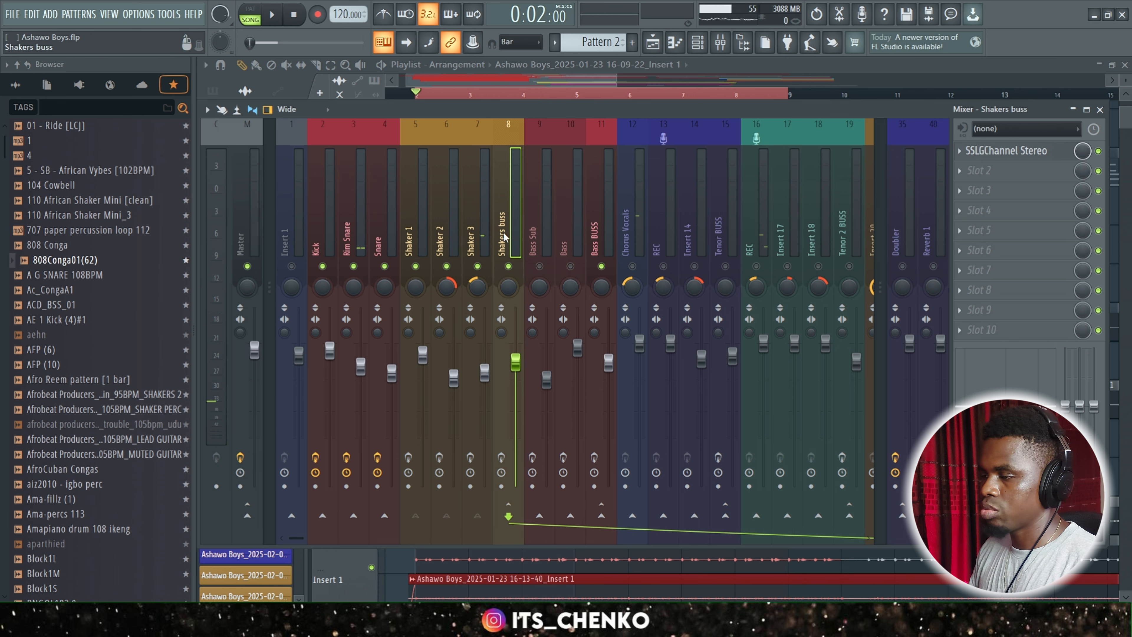
left_click(1024, 154)
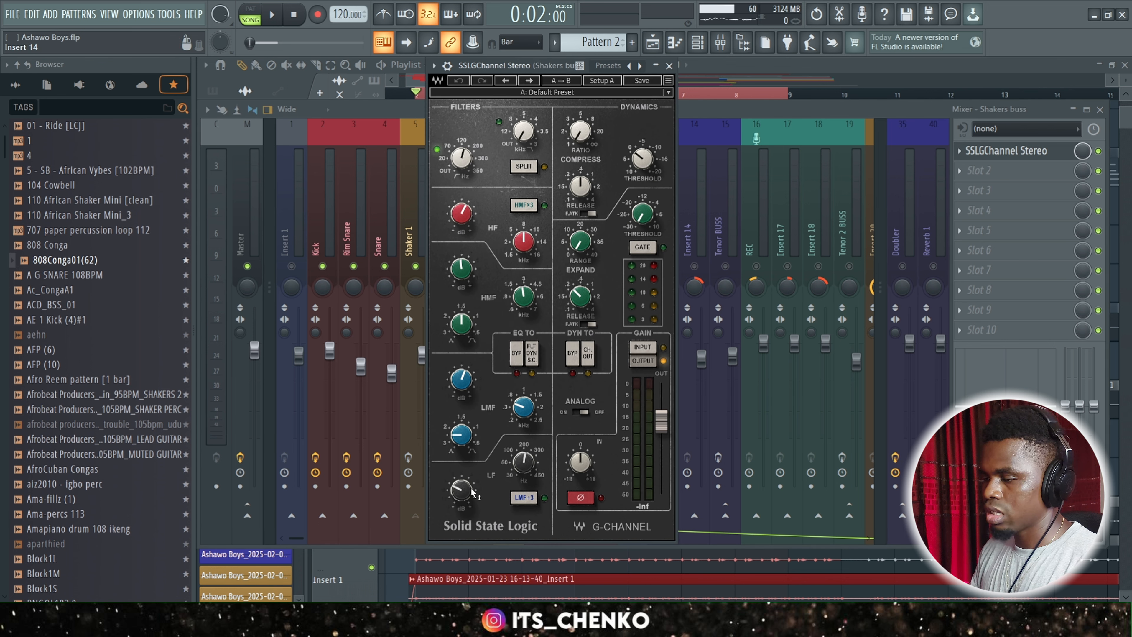
mouse_move(461, 496)
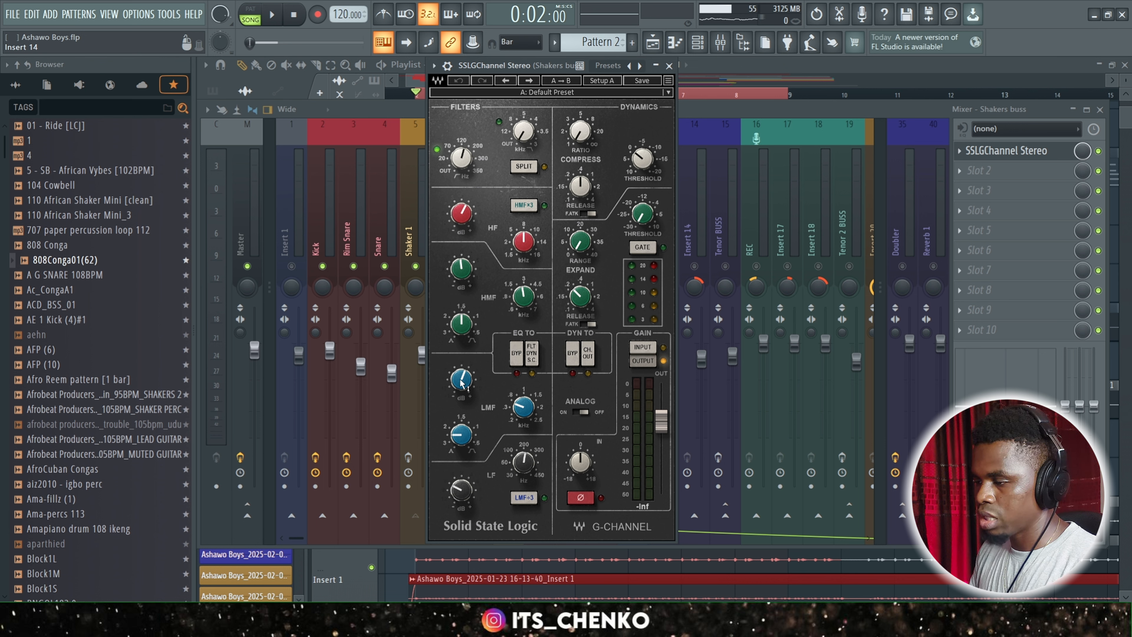
mouse_move(526, 412)
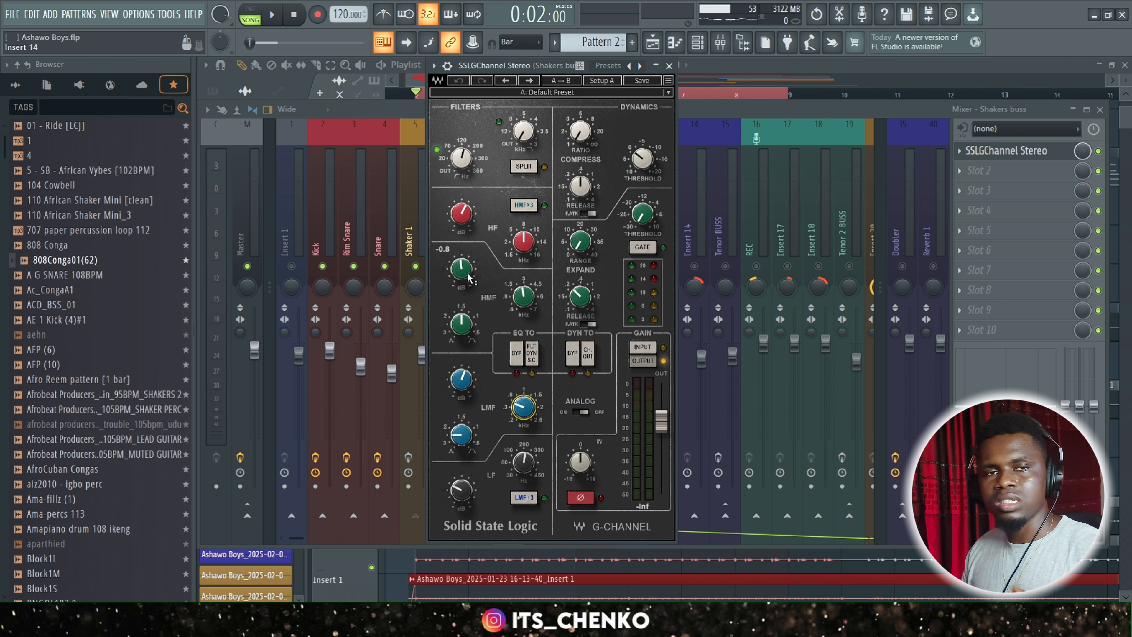
key("ctrl+s")
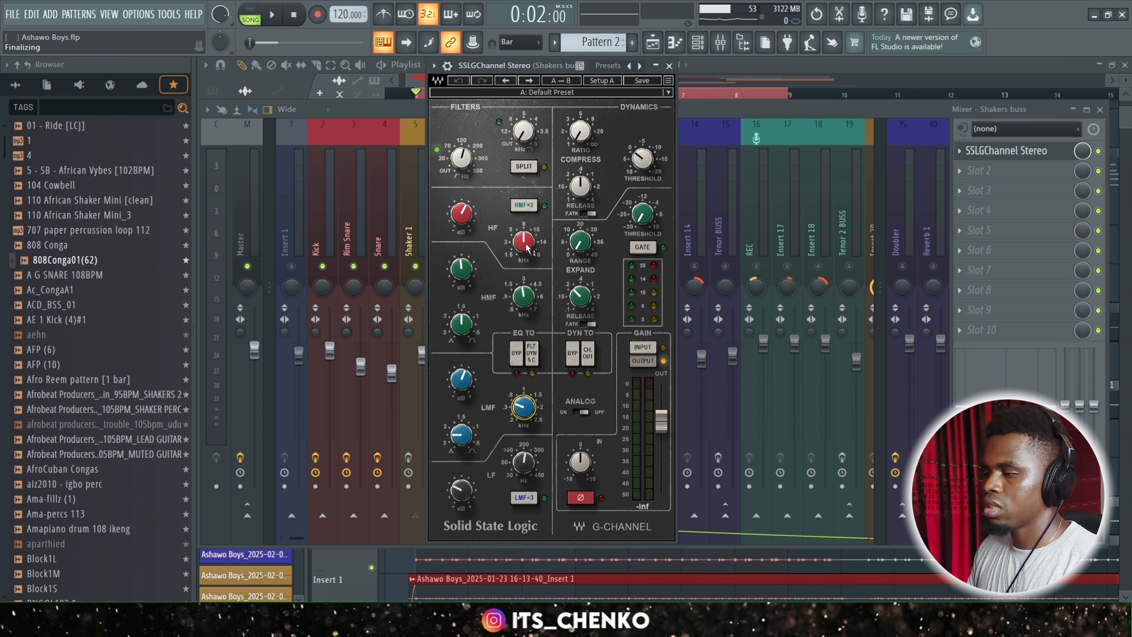
Examine the HF frequency on the Shakers buss channel strip, close its window, and play back the mix.
mouse_move(527, 248)
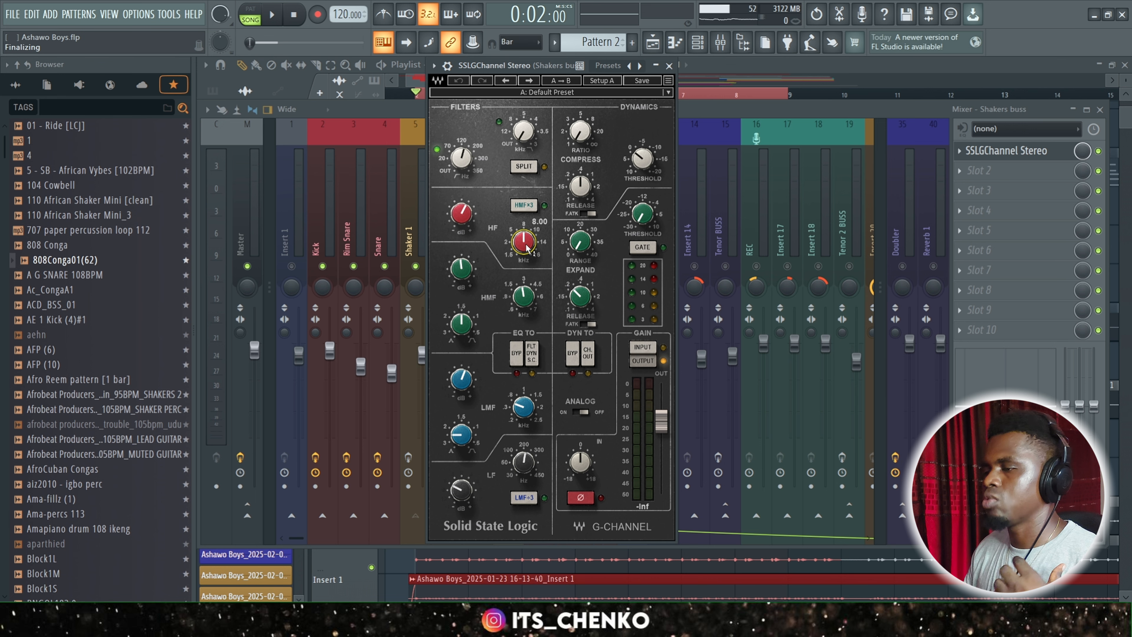
left_click(669, 65)
key("space")
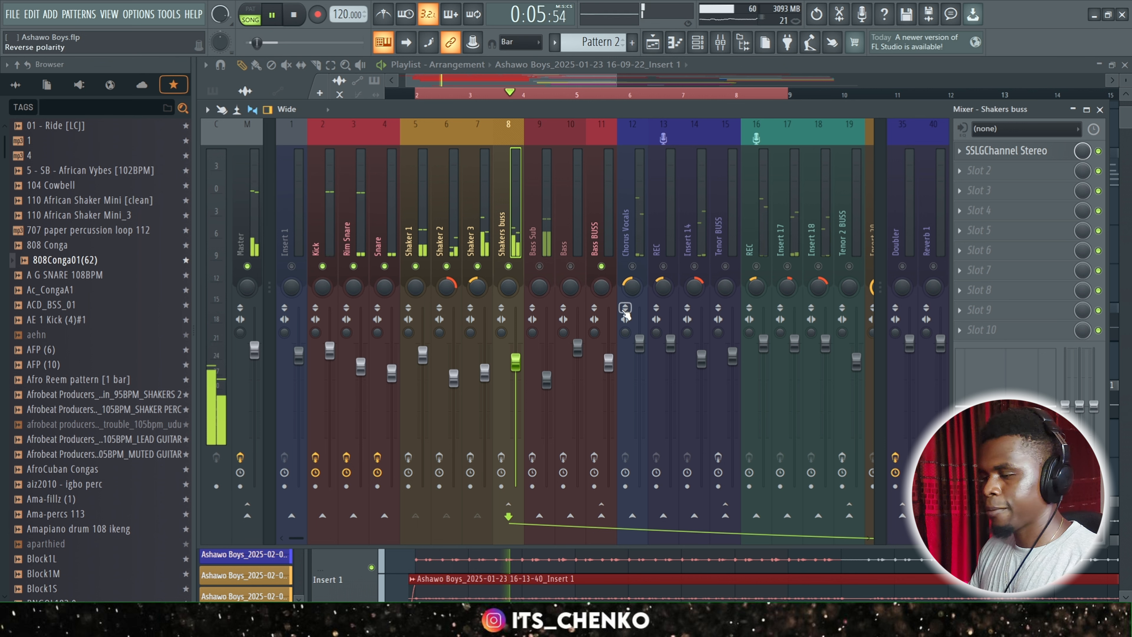
Stop playback and enable the effect slots on Shaker 1, Shaker 2, Shaker 3 and the Shakers buss.
key("space")
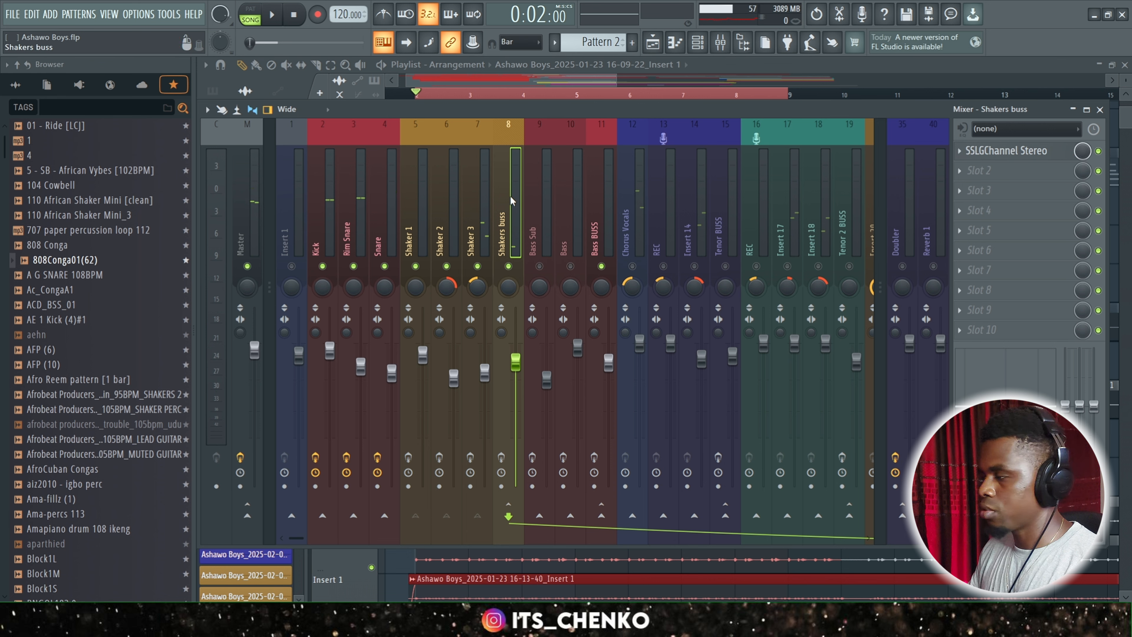
left_click(422, 237)
key("Right")
key("Right")
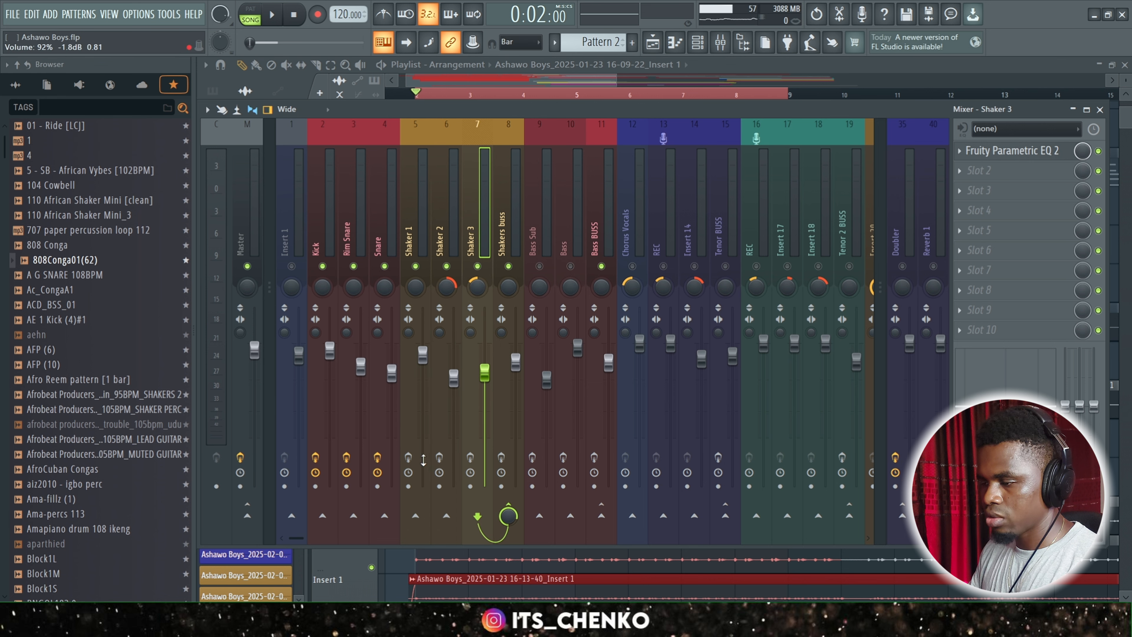
left_click(411, 459)
left_click(448, 460)
left_click(442, 459)
left_click(472, 459)
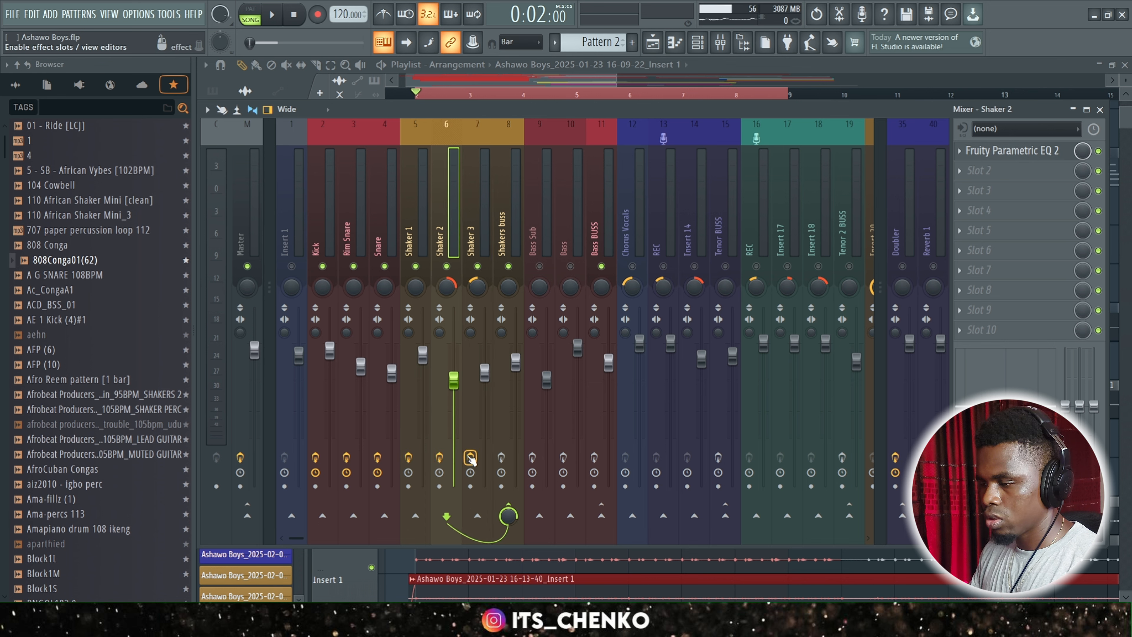
left_click(501, 458)
left_click(508, 253)
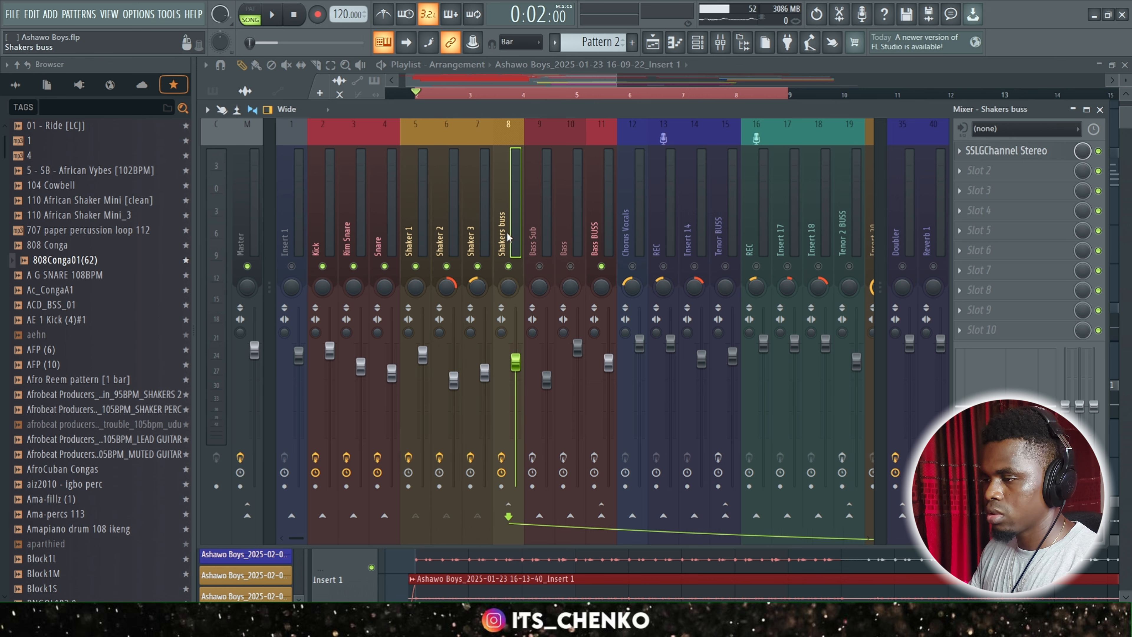
Play back the mix with the shaker effects enabled, select Shaker 2 and Shaker 1 while listening, and return to the Playlist.
key("space")
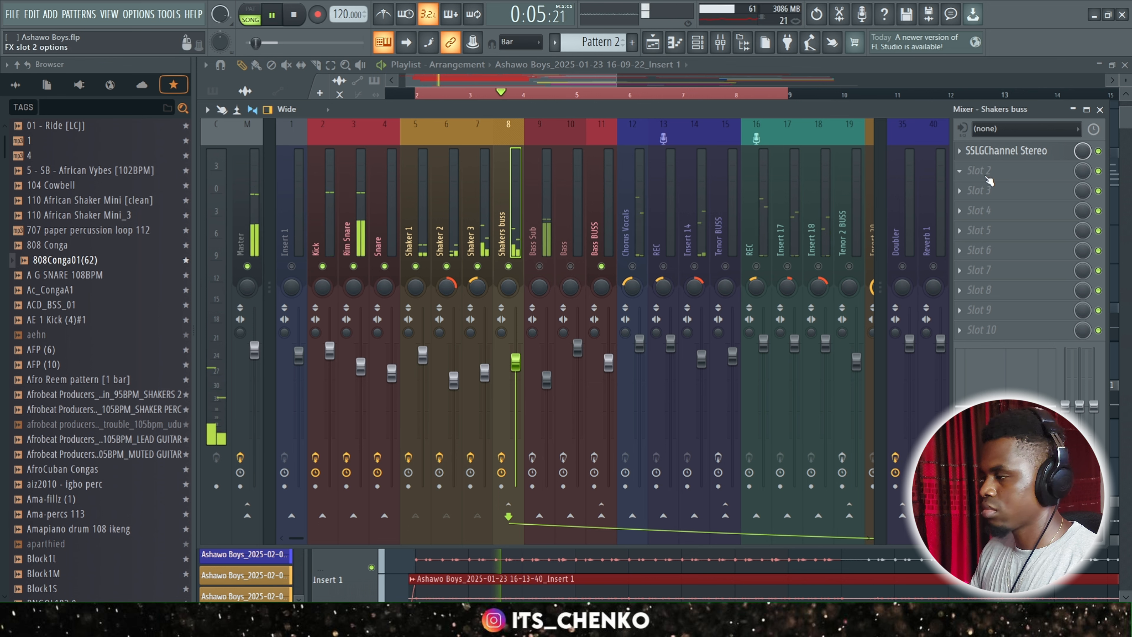
left_click(458, 241)
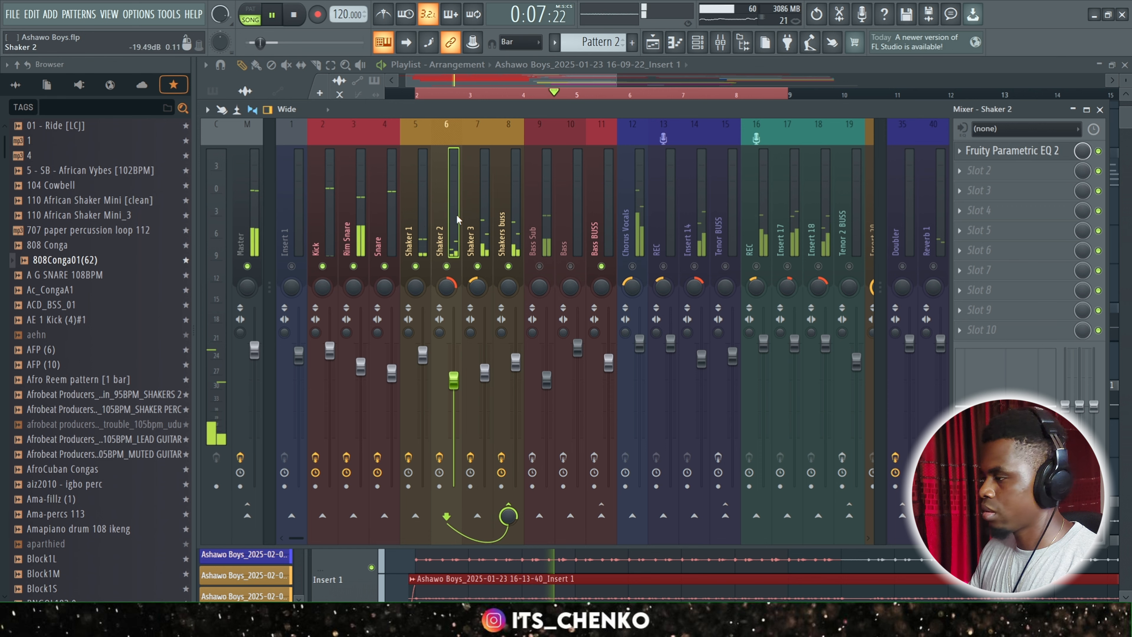
left_click(408, 225)
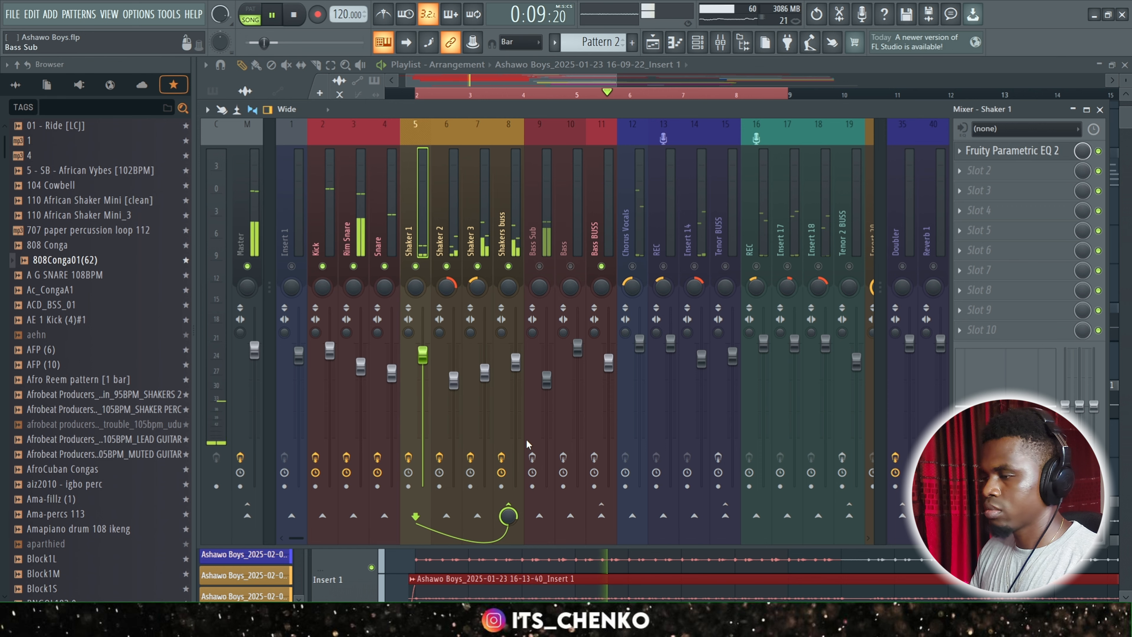
left_click(588, 79)
key("space")
Unmute Track 18 and Track 20, which hold the bass sub clips, in the Playlist.
scroll(430, 398, "down", 8)
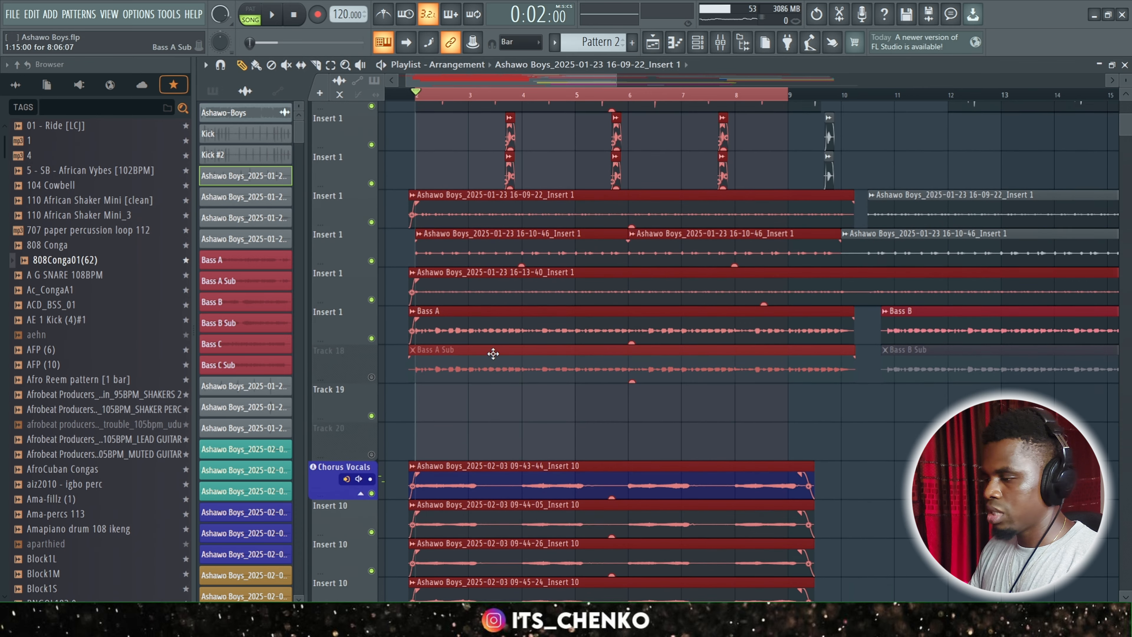
left_click(371, 374)
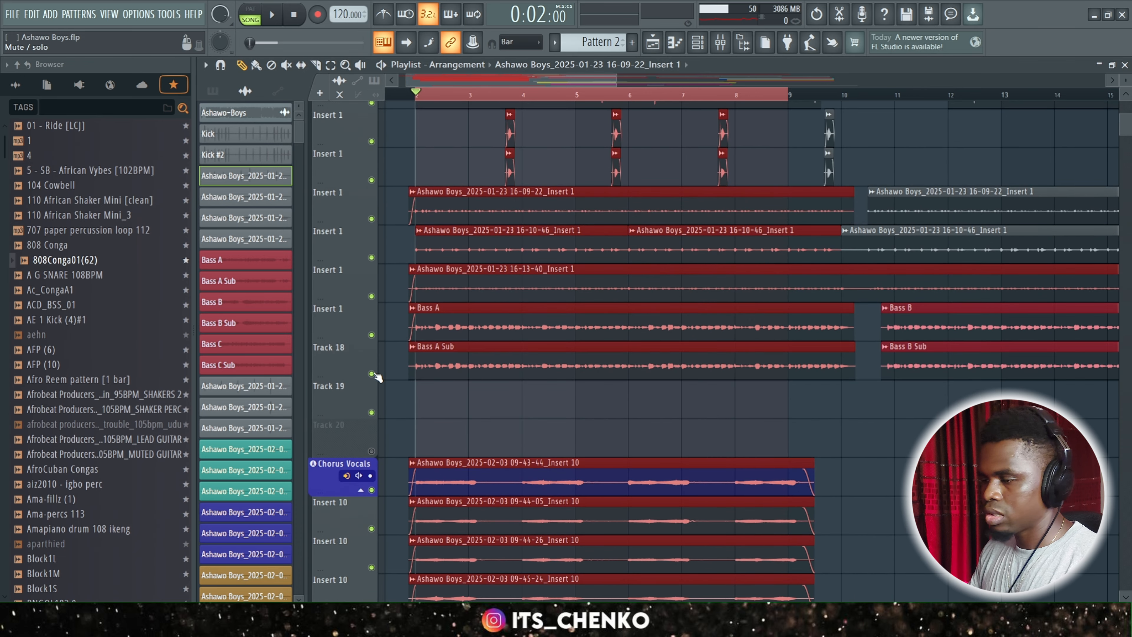
scroll(487, 401, "down", 5)
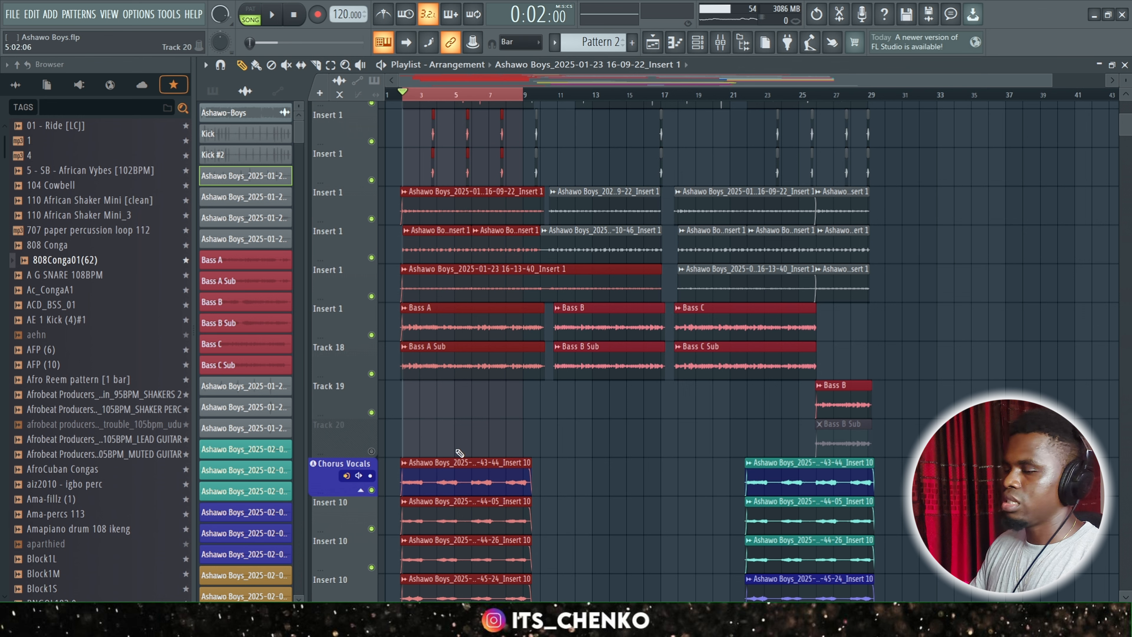
left_click(371, 451)
Examine the bass clips in the arrangement and the channel settings of Bass A and Bass A Sub.
scroll(421, 404, "up", 5)
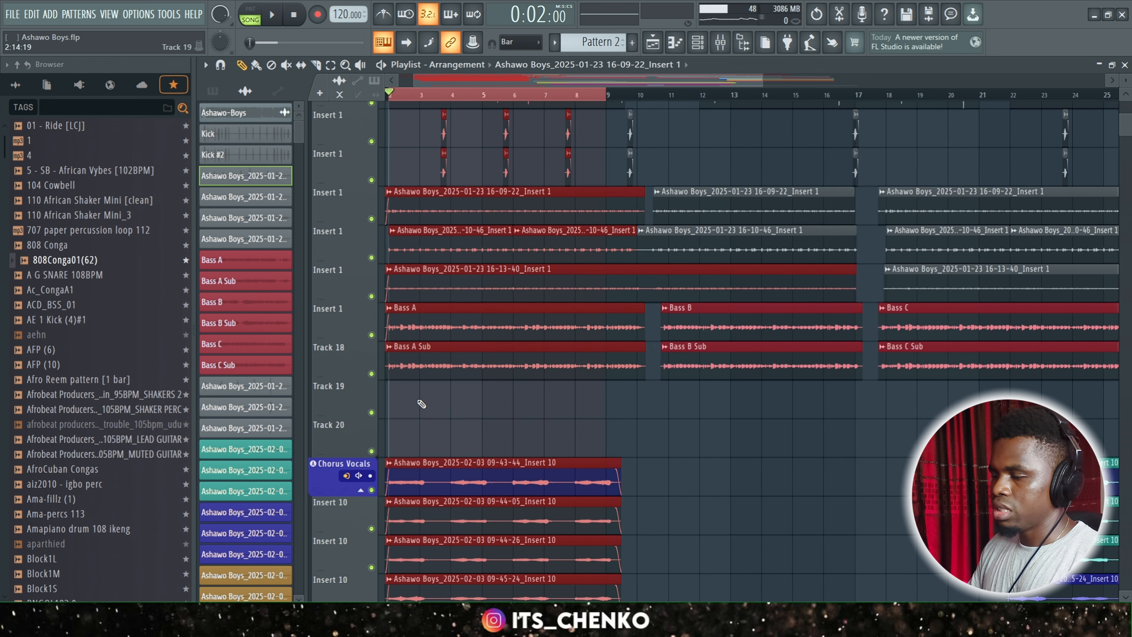
scroll(421, 404, "left", 3)
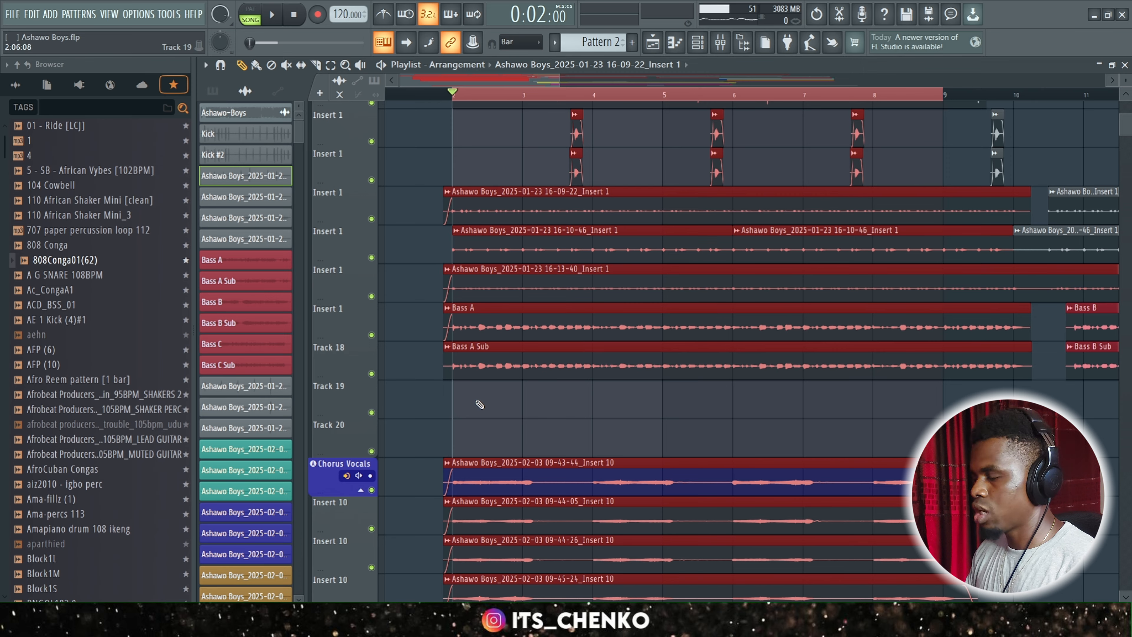
scroll(476, 404, "up", 5)
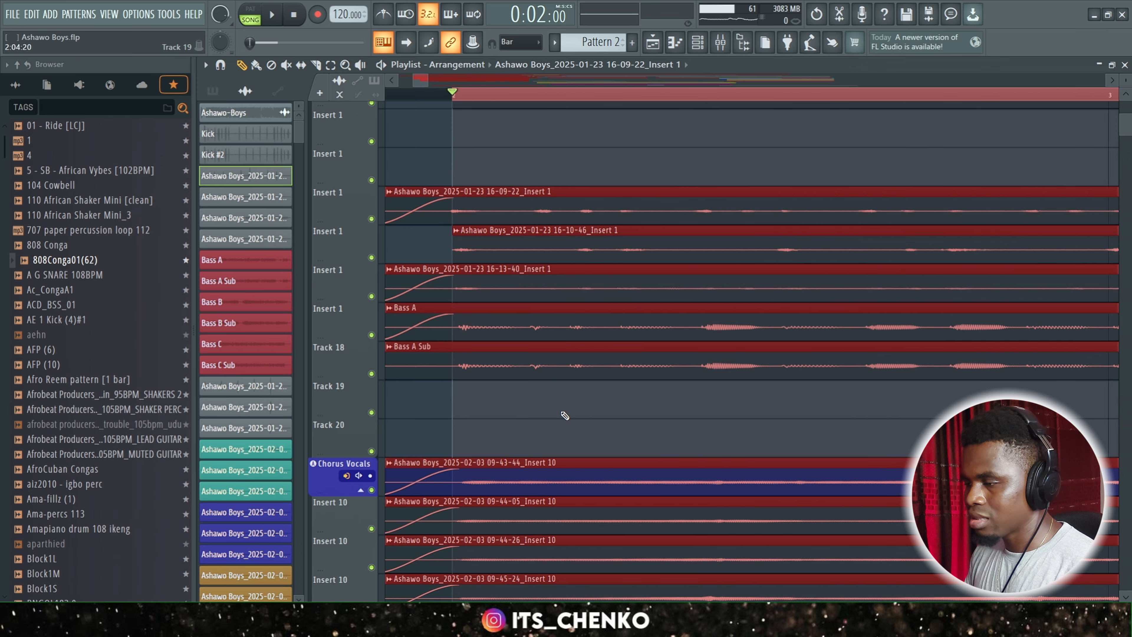
scroll(734, 396, "down", 2)
scroll(733, 396, "down", 6)
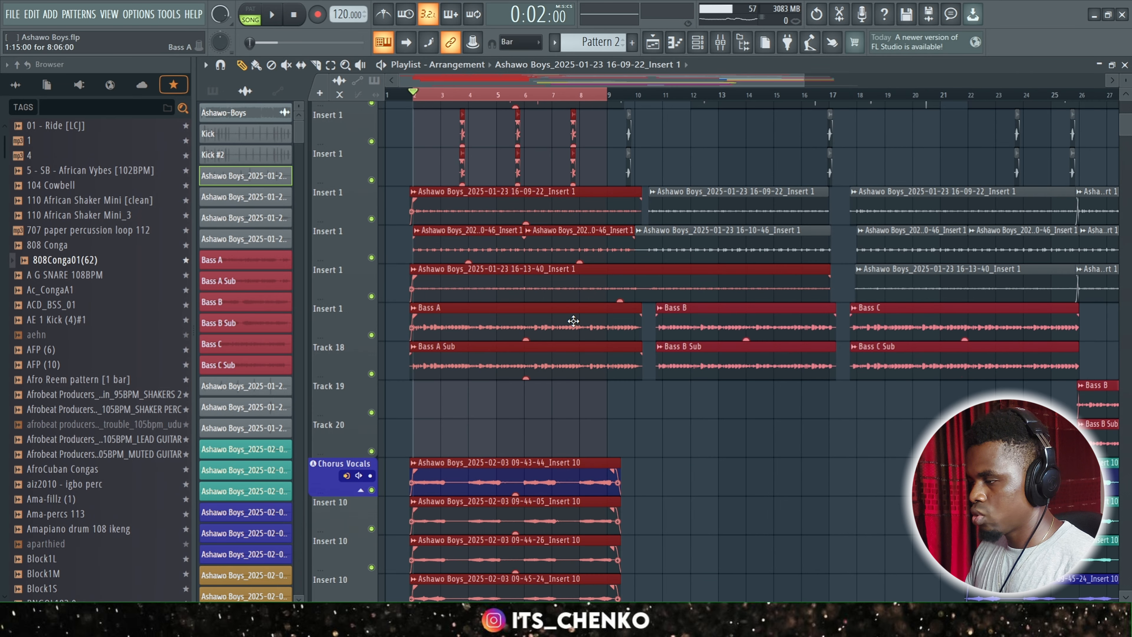
scroll(669, 332, "down", 2)
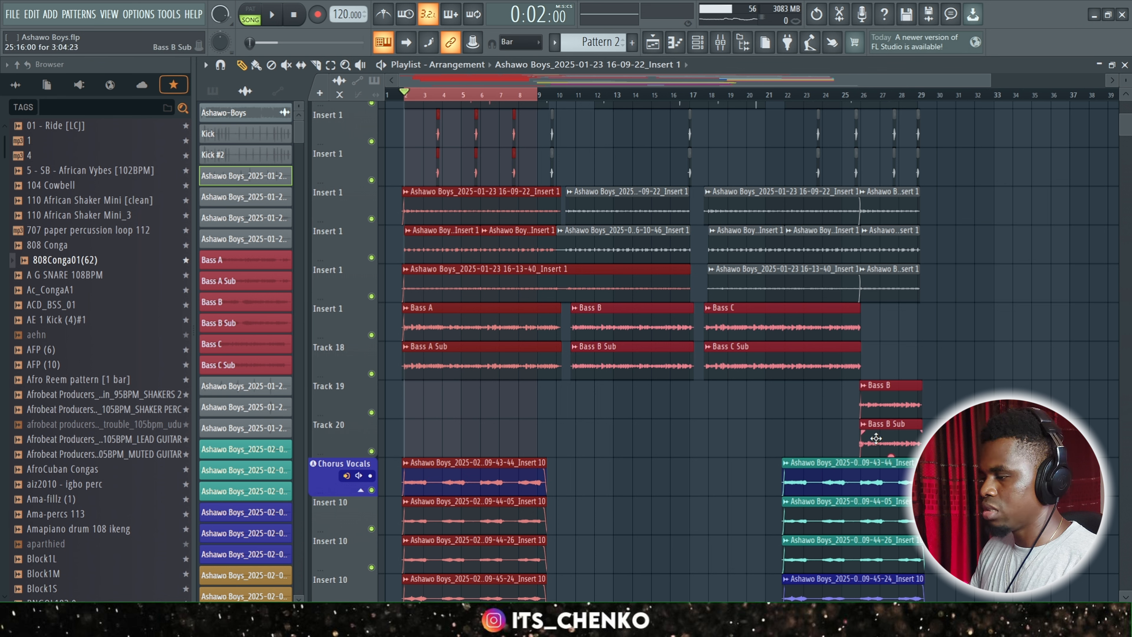
double_click(498, 327)
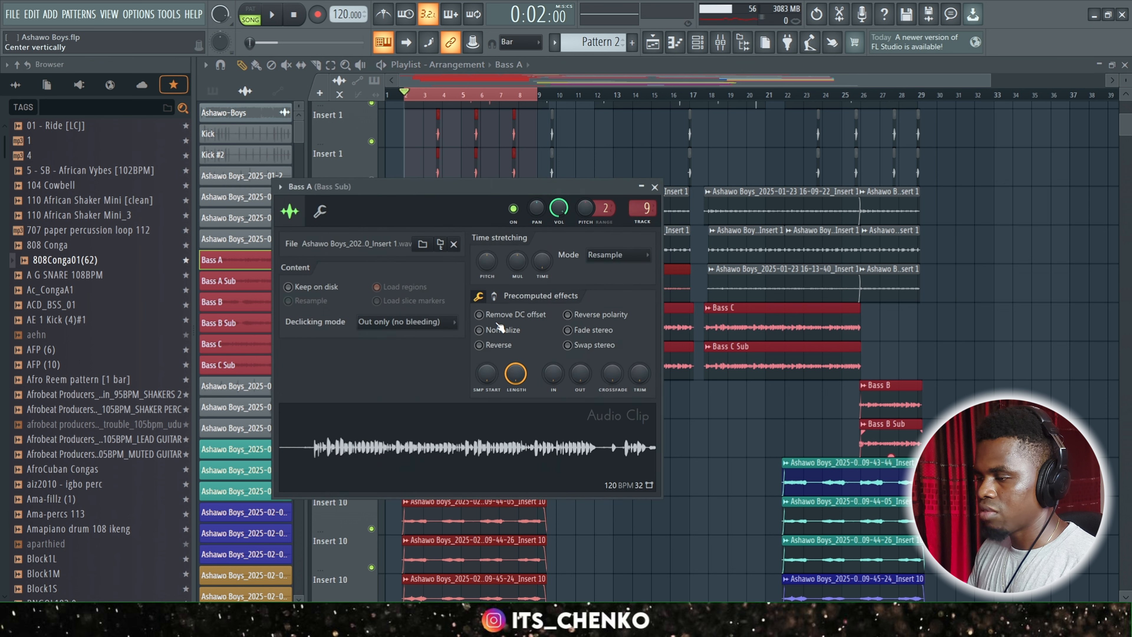
left_click(655, 188)
double_click(499, 359)
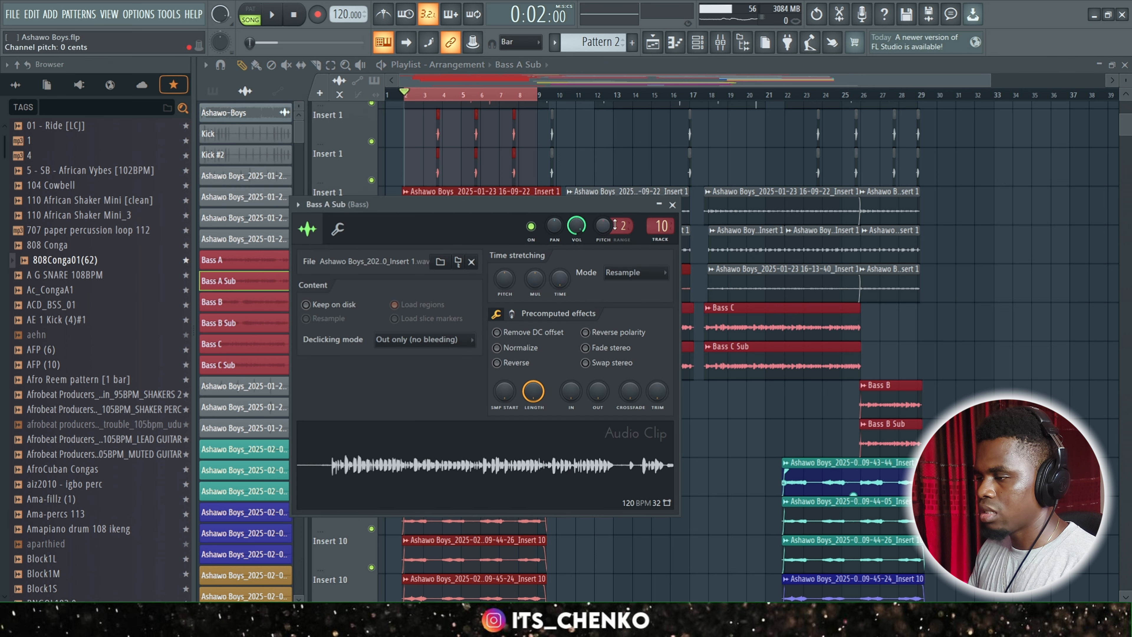
left_click(673, 206)
Enable the effect slots on Bass and Bass Sub in the Mixer, and unmute Bass while leaving Bass Sub muted.
left_click(721, 41)
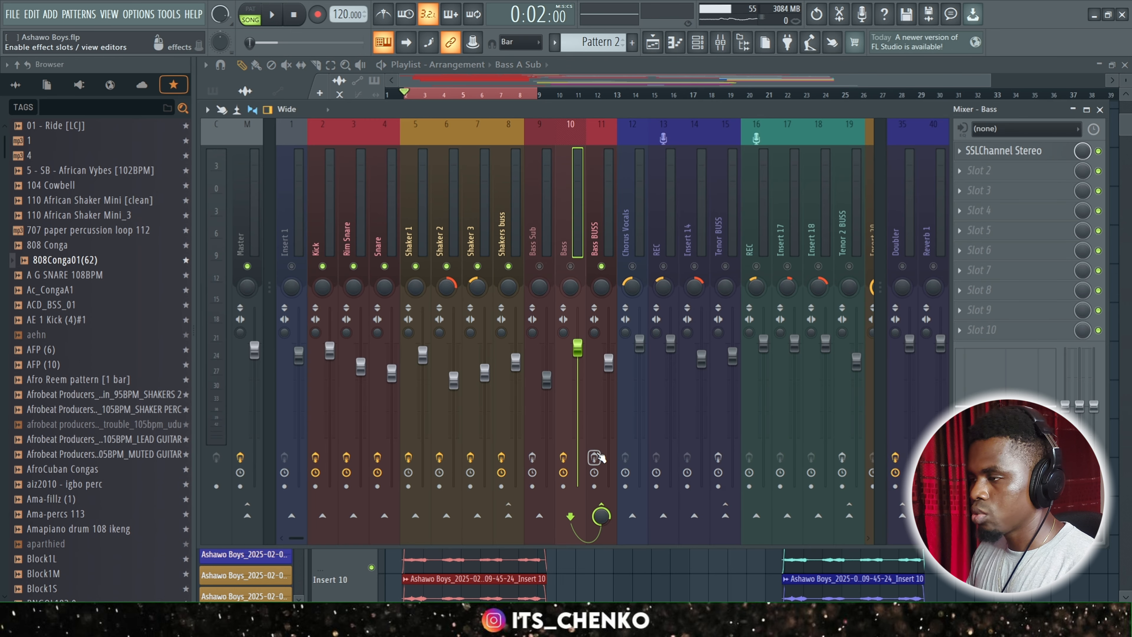
left_click(532, 458)
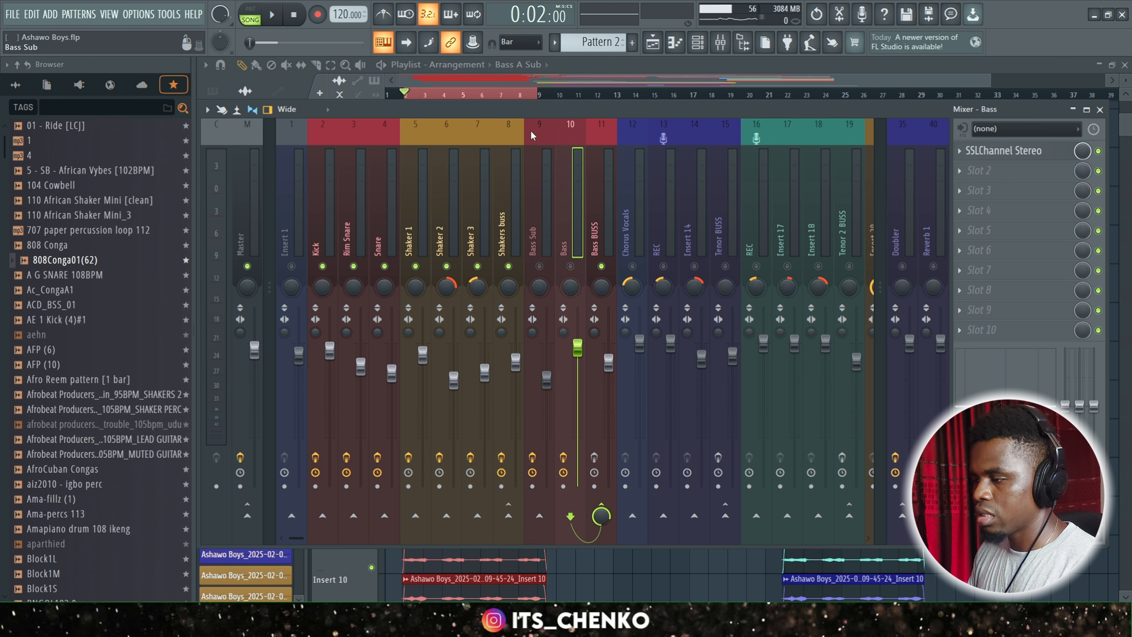
left_click(541, 197)
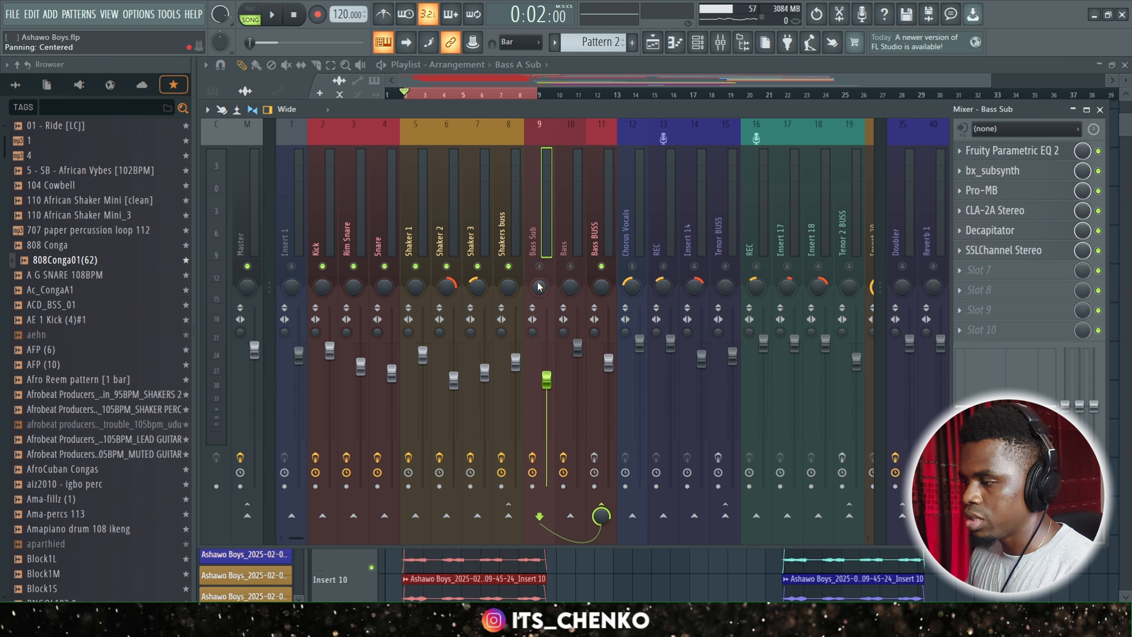
left_click(539, 266)
left_click(570, 266)
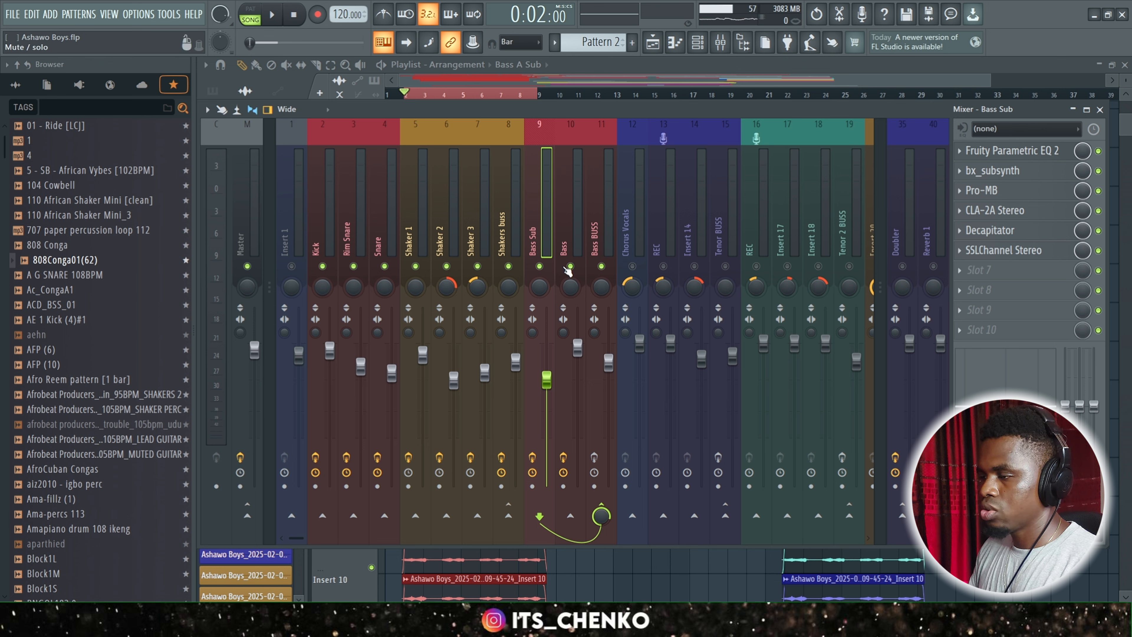
left_click(540, 266)
Select the Bass track and play back the mix to listen to it without the Bass Sub.
left_click(574, 228)
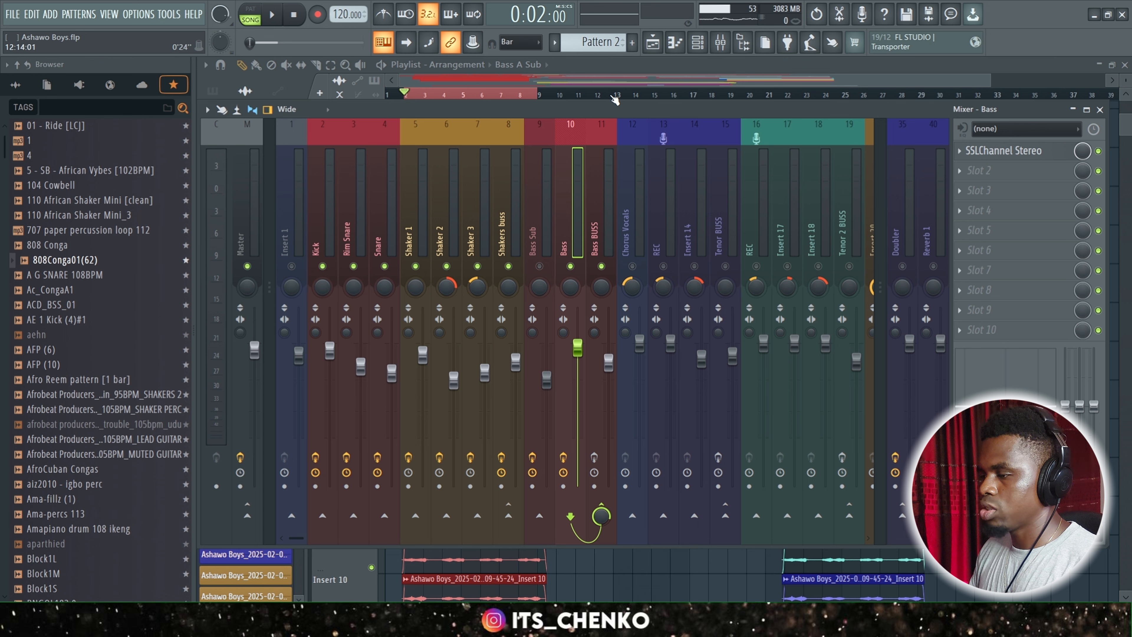
key("space")
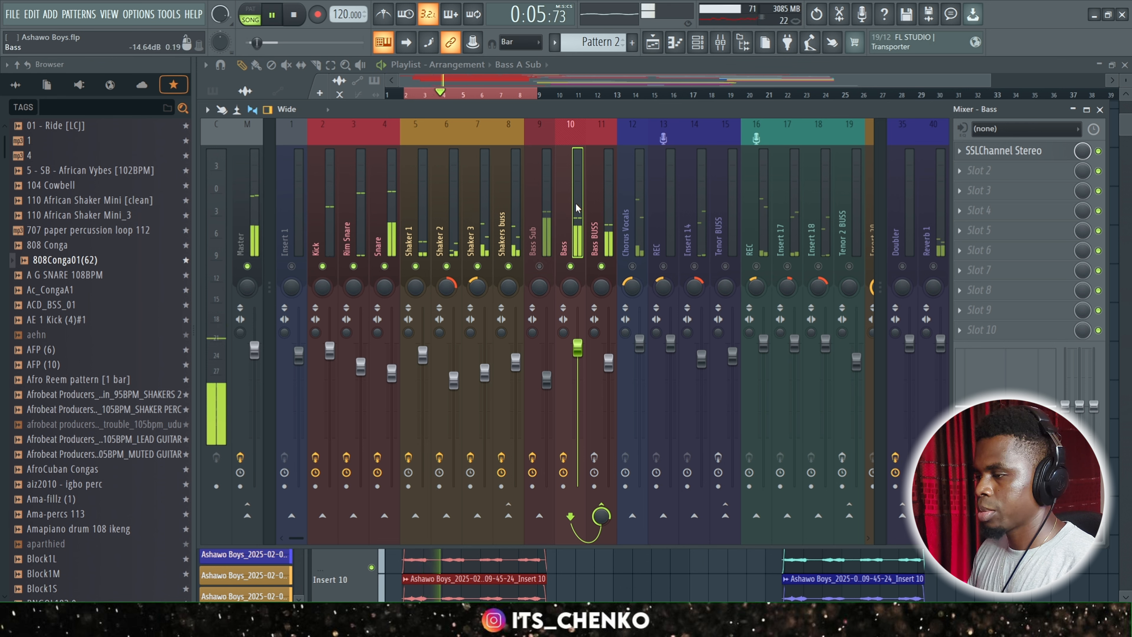
key("space")
Open SSLChannel Stereo on the Bass track, examine its high-pass filter, LF and LMF settings, and close its window.
left_click(1005, 153)
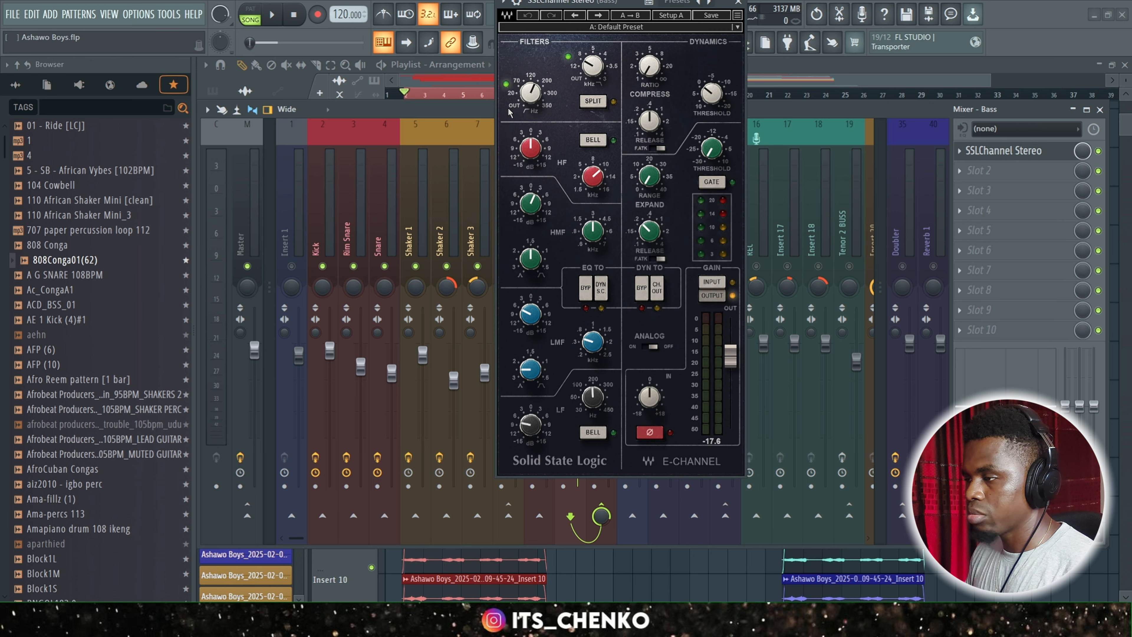
left_click(531, 97)
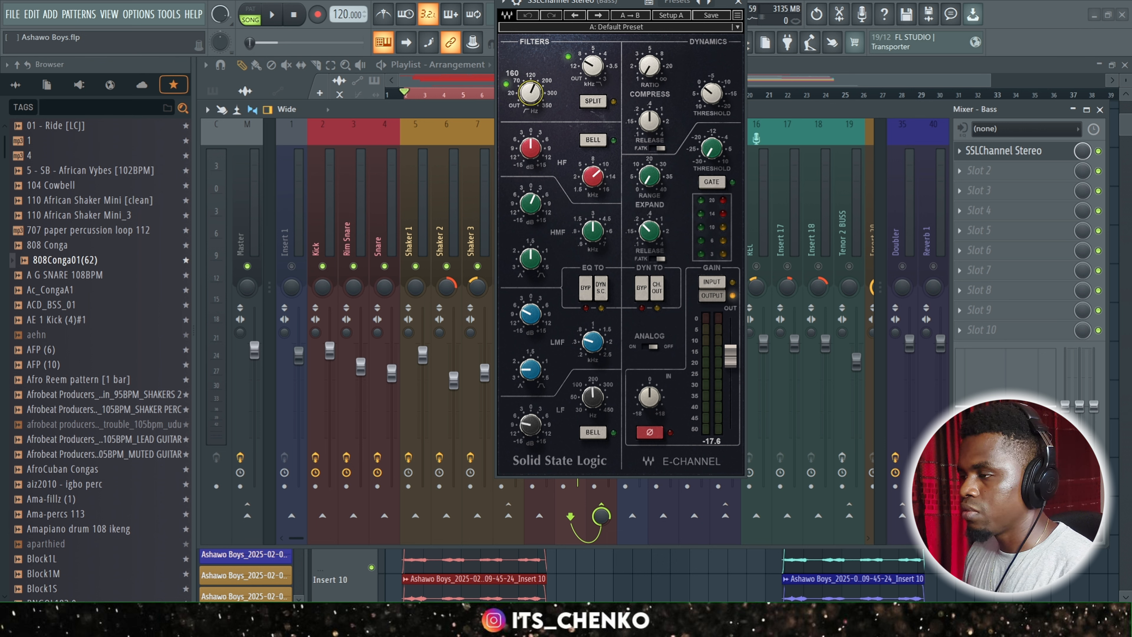
left_click_drag(531, 96, 530, 98)
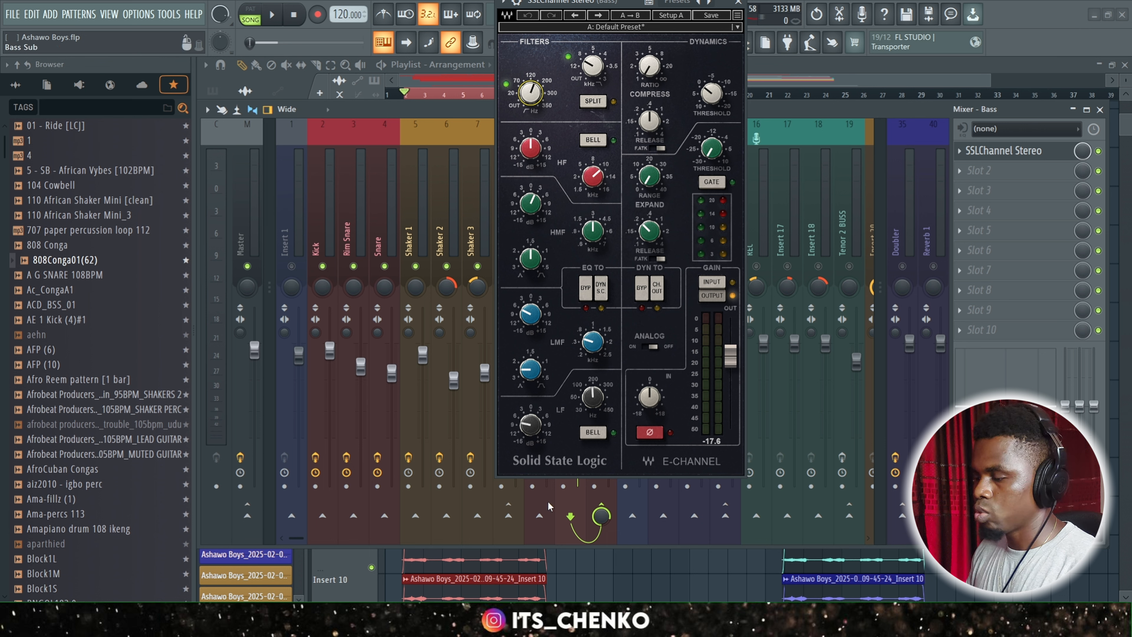
left_click(533, 428)
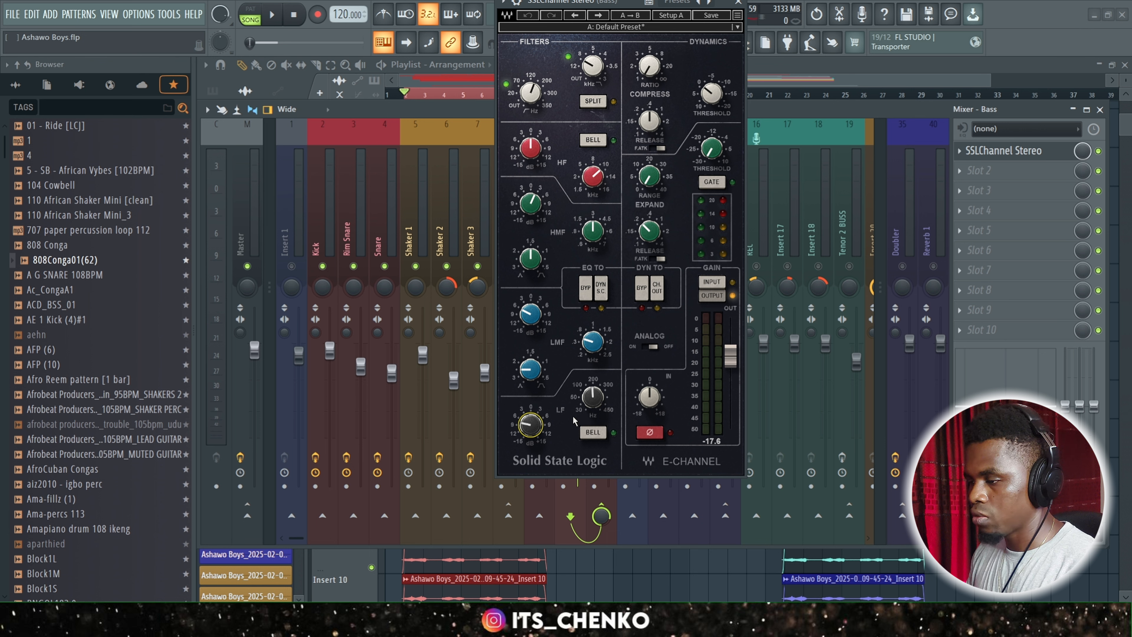
left_click(595, 397)
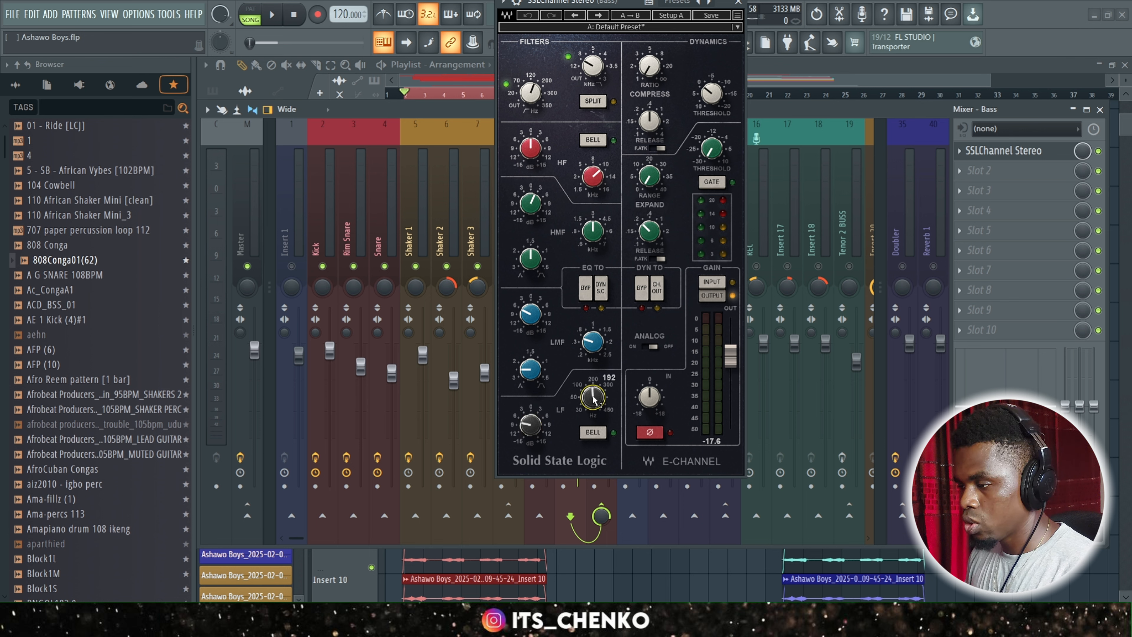
left_click_drag(523, 427, 527, 430)
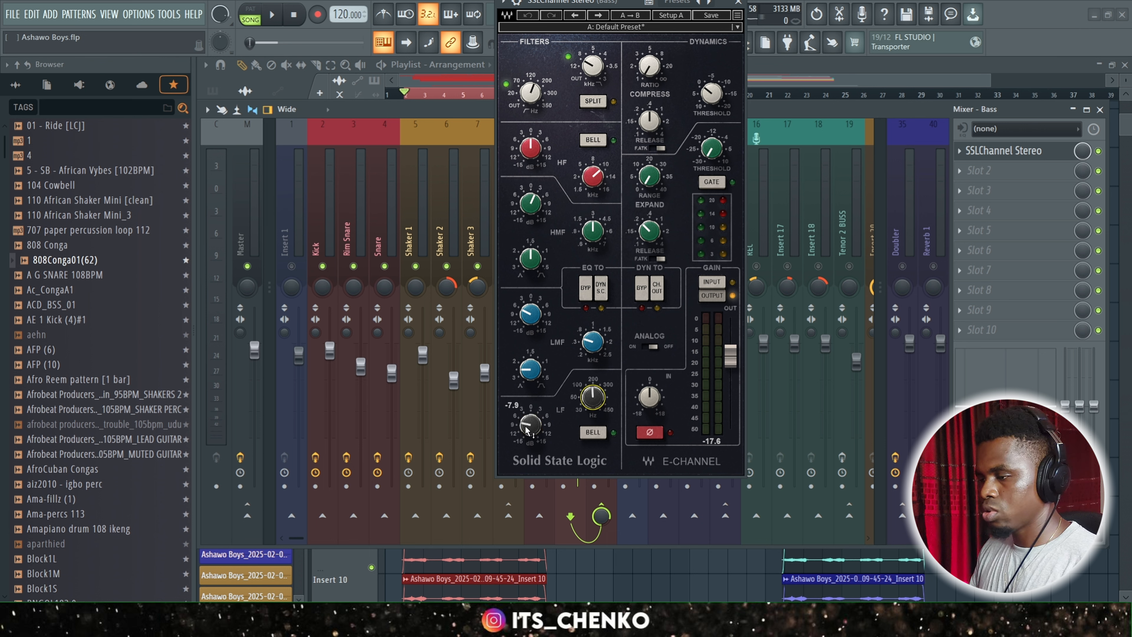
left_click(593, 342)
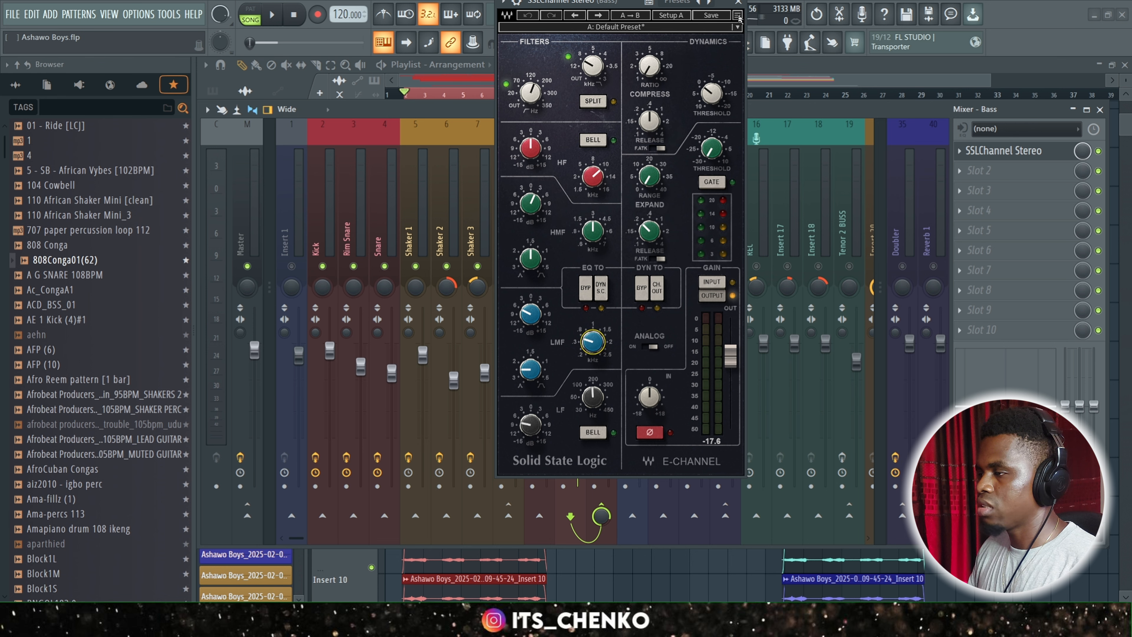
left_click(737, 2)
Mute Bass, unmute and select Bass Sub, and play back the mix to listen to the sub.
left_click(598, 241)
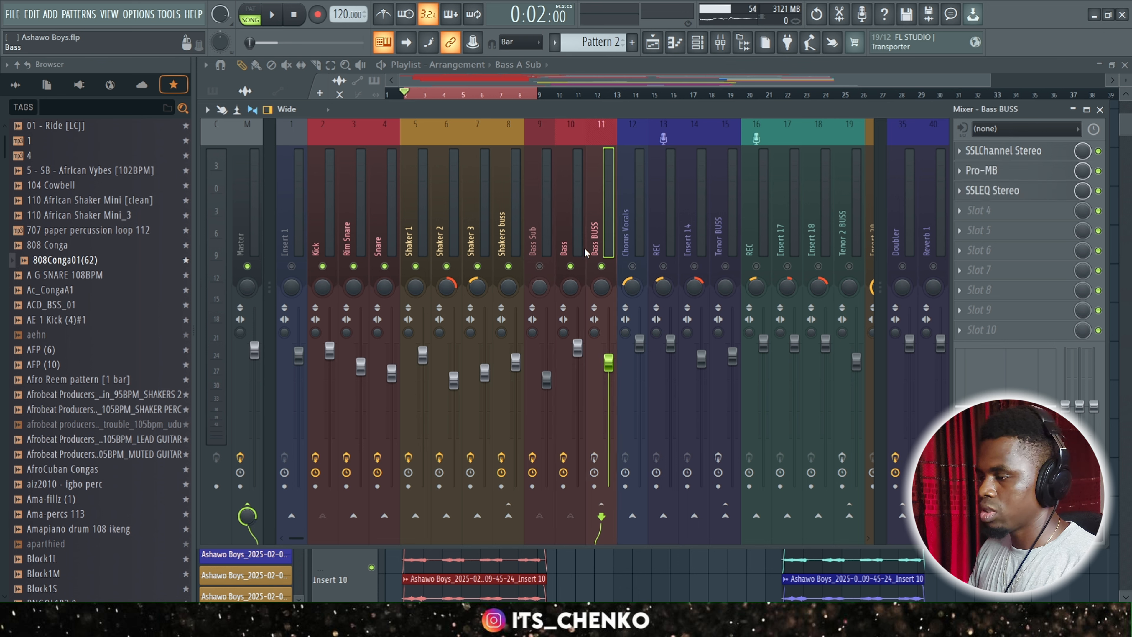
left_click(567, 244)
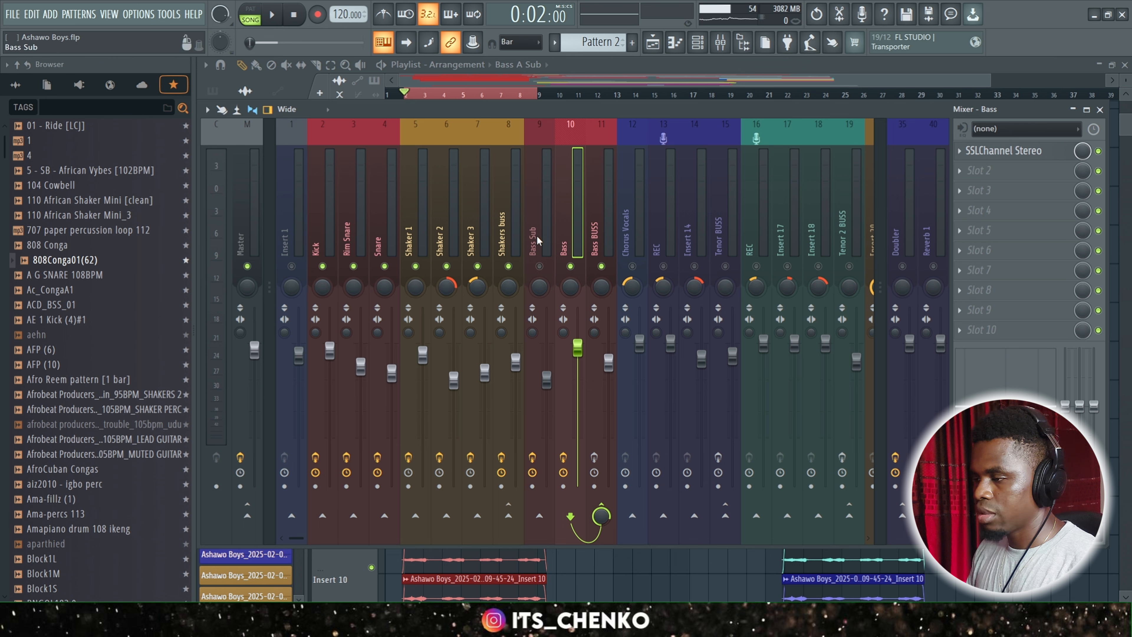
left_click(544, 484)
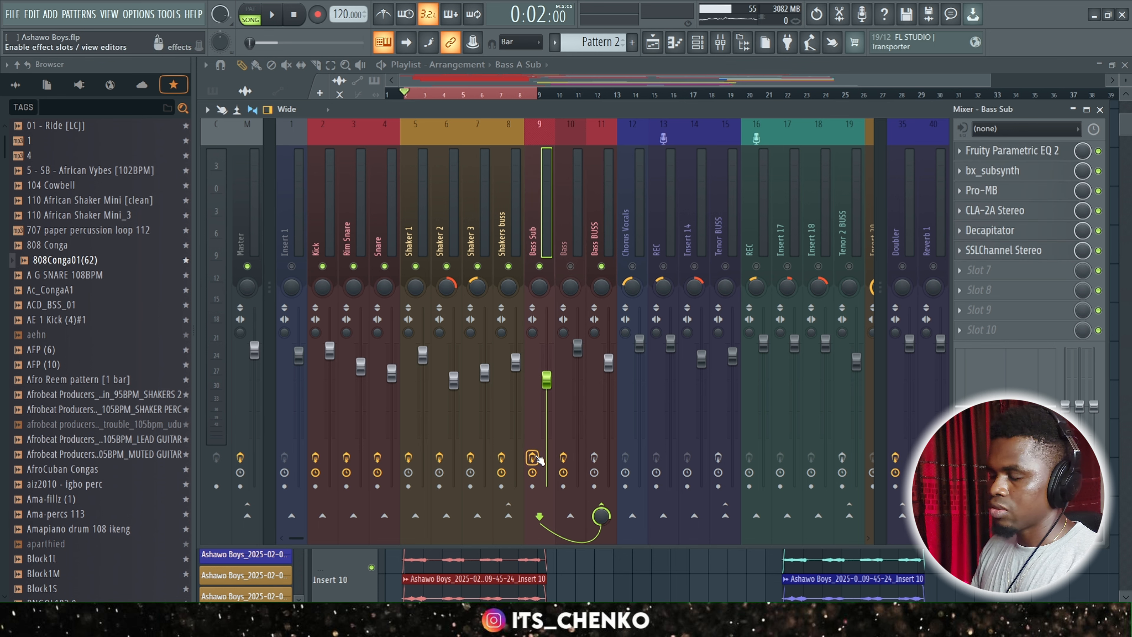
key("space")
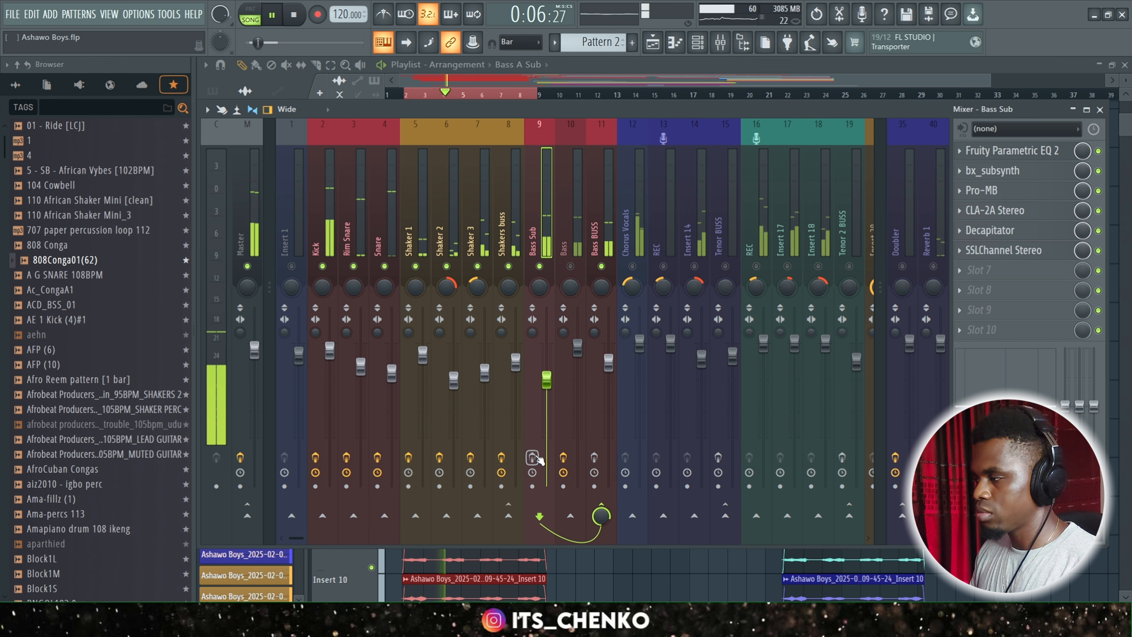
key("space")
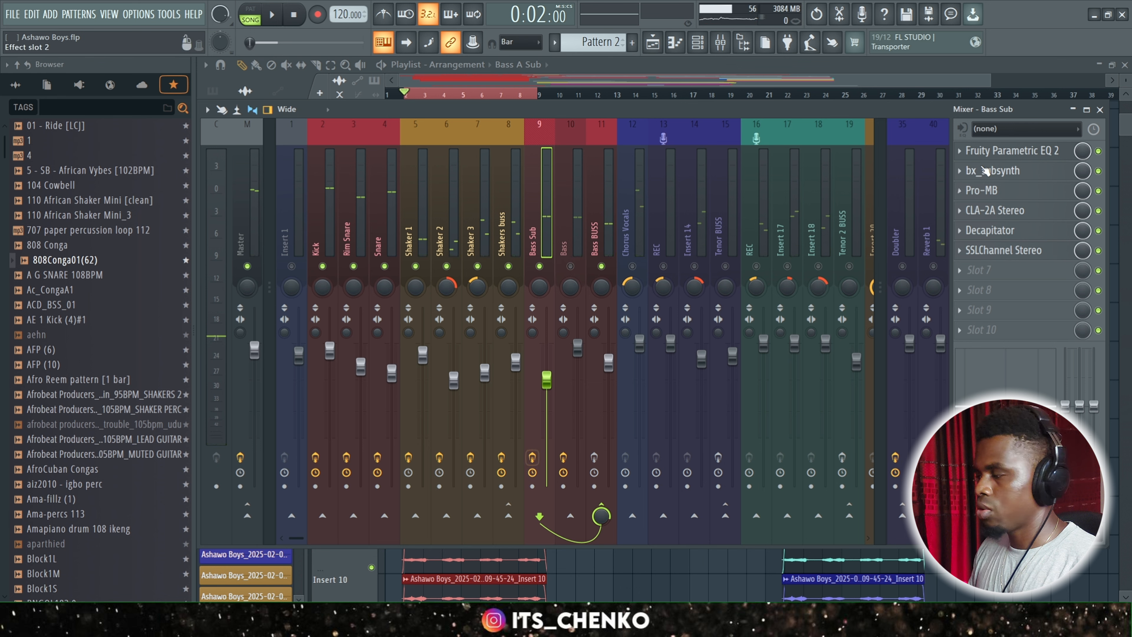
Disable SSLChannel Stereo, Decapitator, CLA-2A Stereo, Pro-MB and bx_subsynth on Bass Sub, leaving only Fruity Parametric EQ 2 enabled.
left_click(1098, 250)
left_click(1099, 231)
left_click(1099, 211)
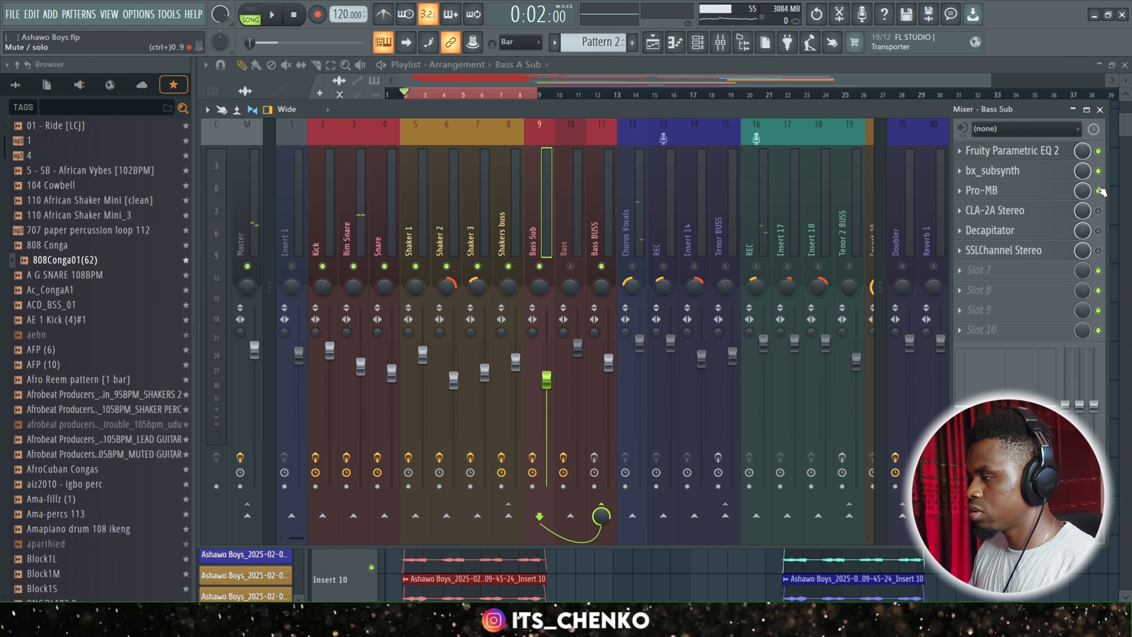
left_click(1099, 191)
left_click(1099, 171)
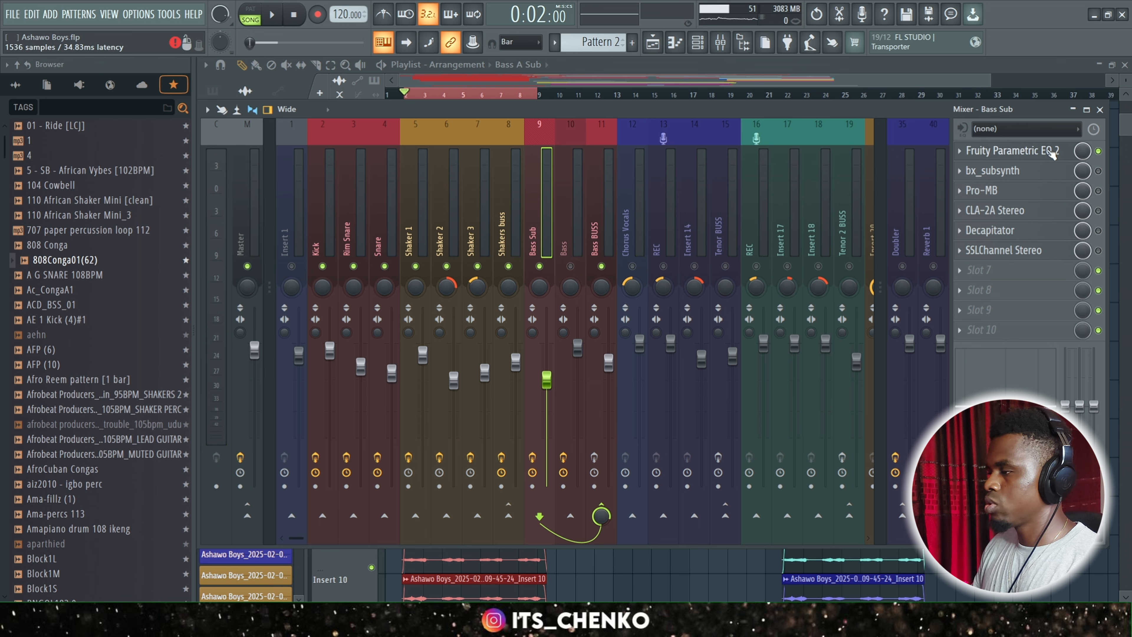
Examine the Fruity Parametric EQ 2 curve on Bass Sub, close its window, and play back the mix with only the EQ enabled.
left_click(1048, 151)
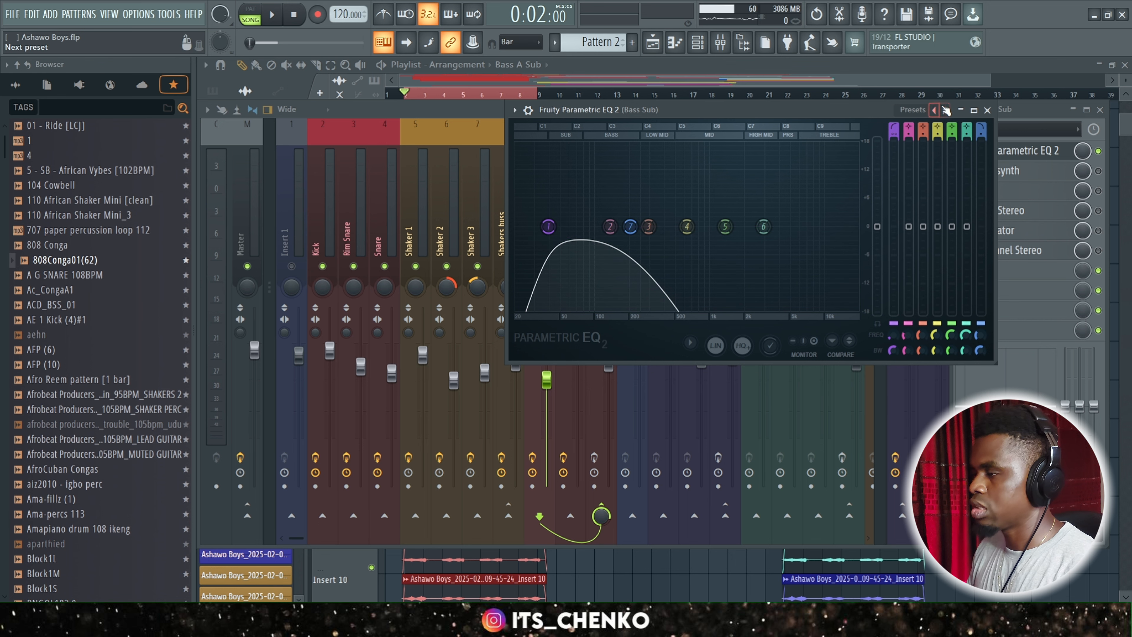
left_click(988, 111)
key("space")
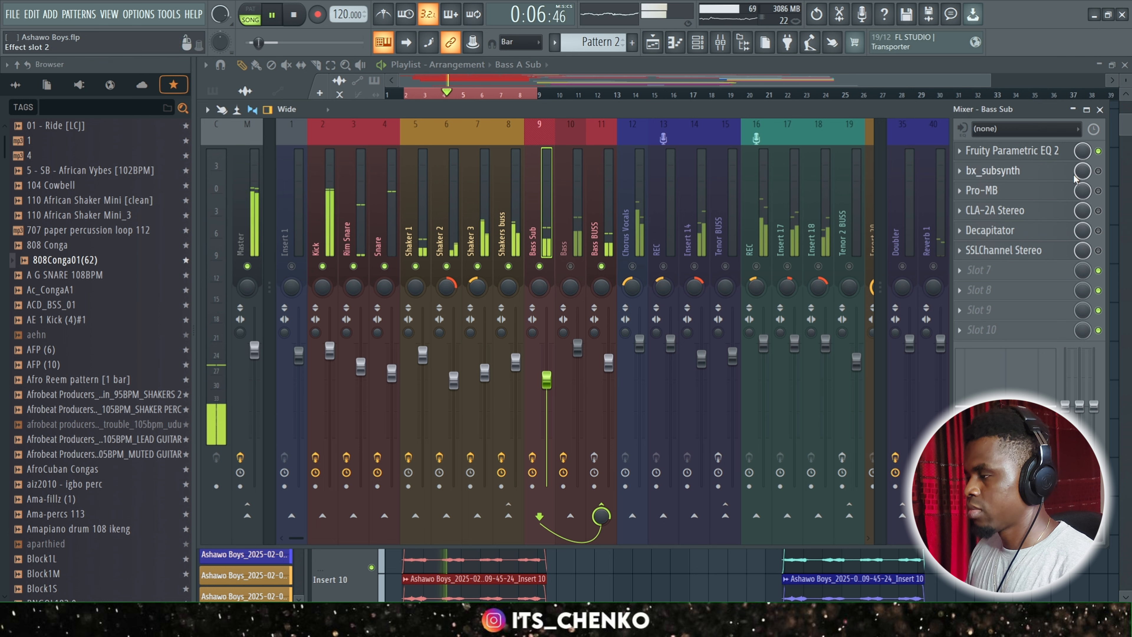
key("space")
Enable bx_subsynth on Bass Sub, review its subharmonics and synthesized frequency settings during playback, and close its window.
left_click(1099, 171)
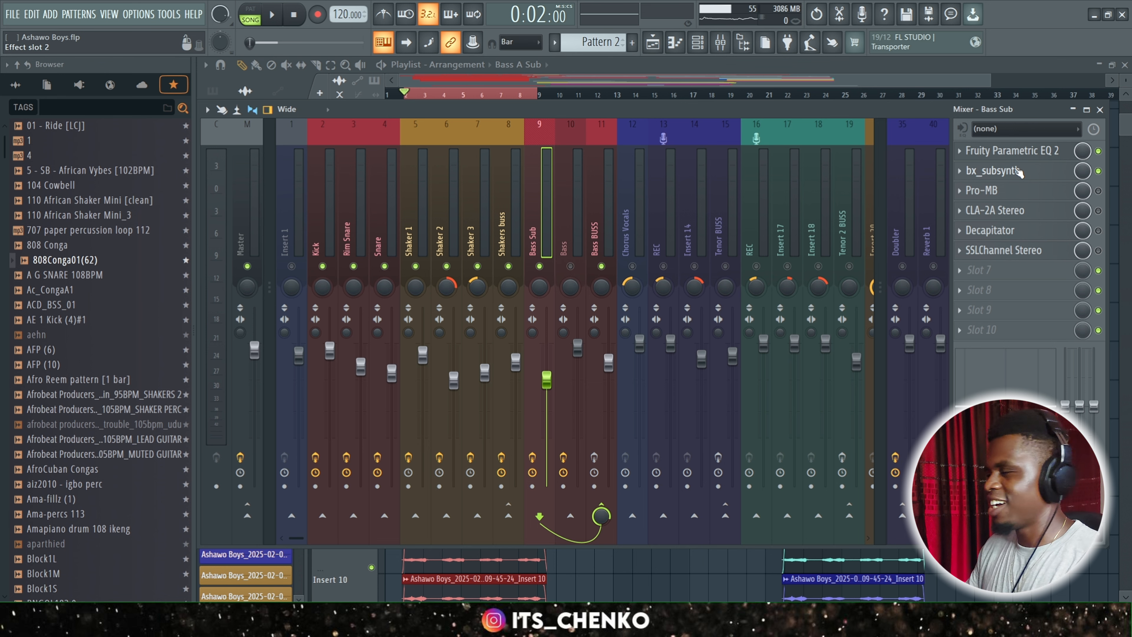
left_click(1020, 172)
left_click(1019, 172)
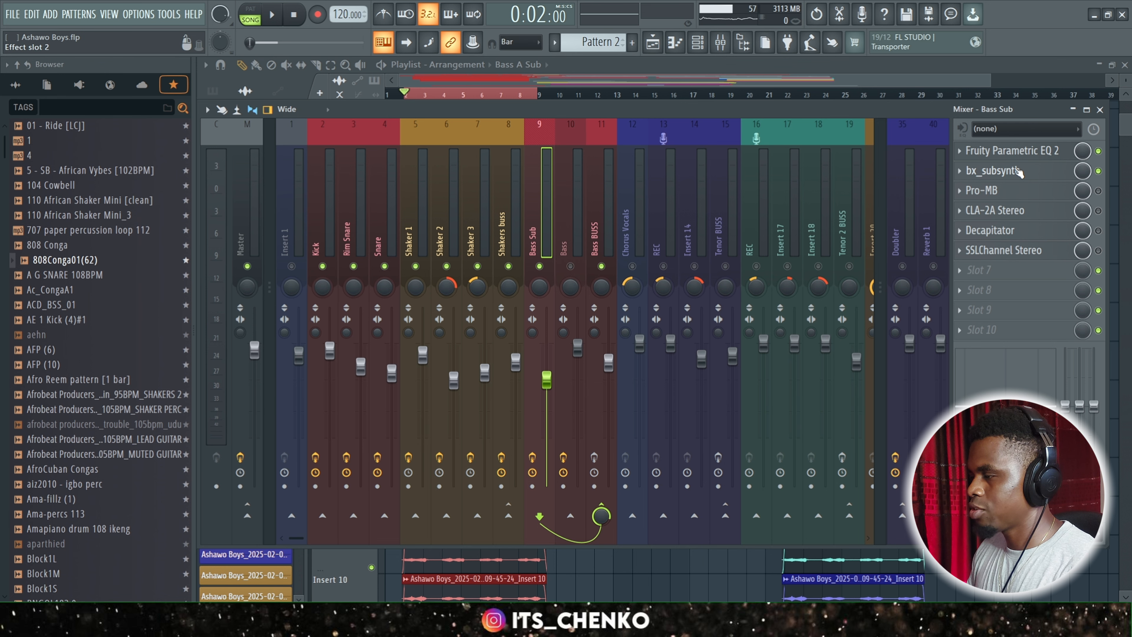
left_click(1020, 173)
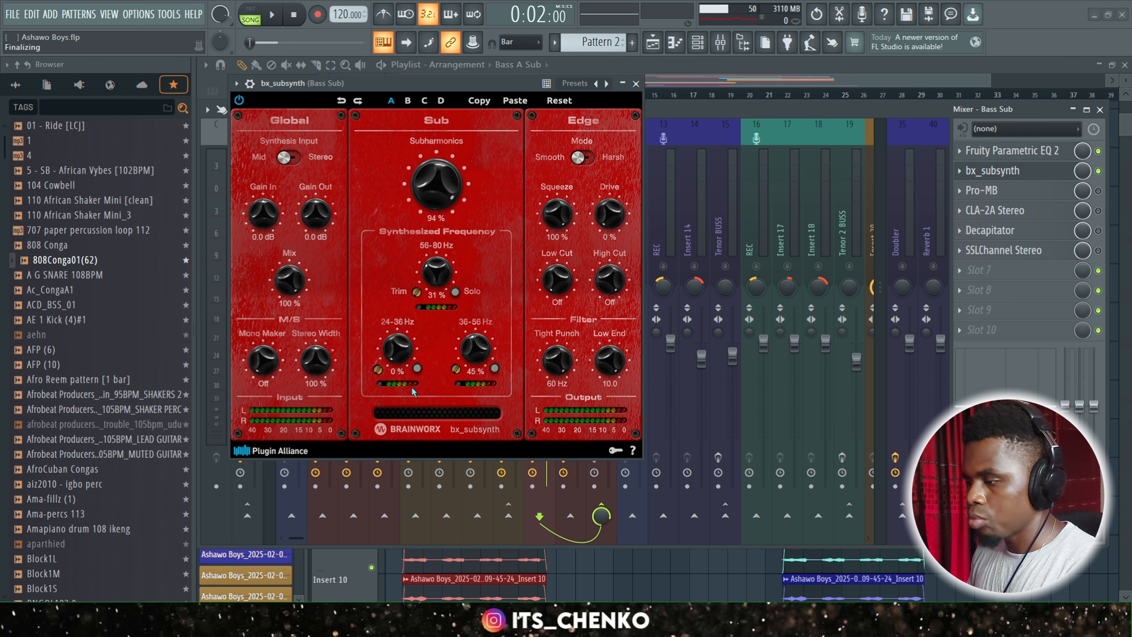
key("space")
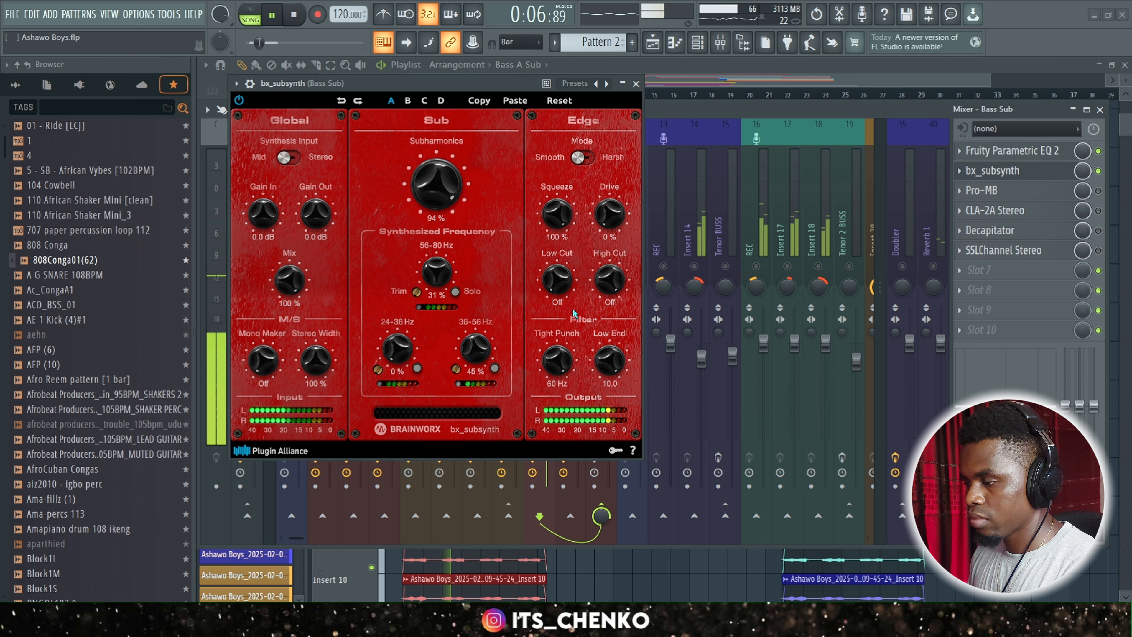
key("space")
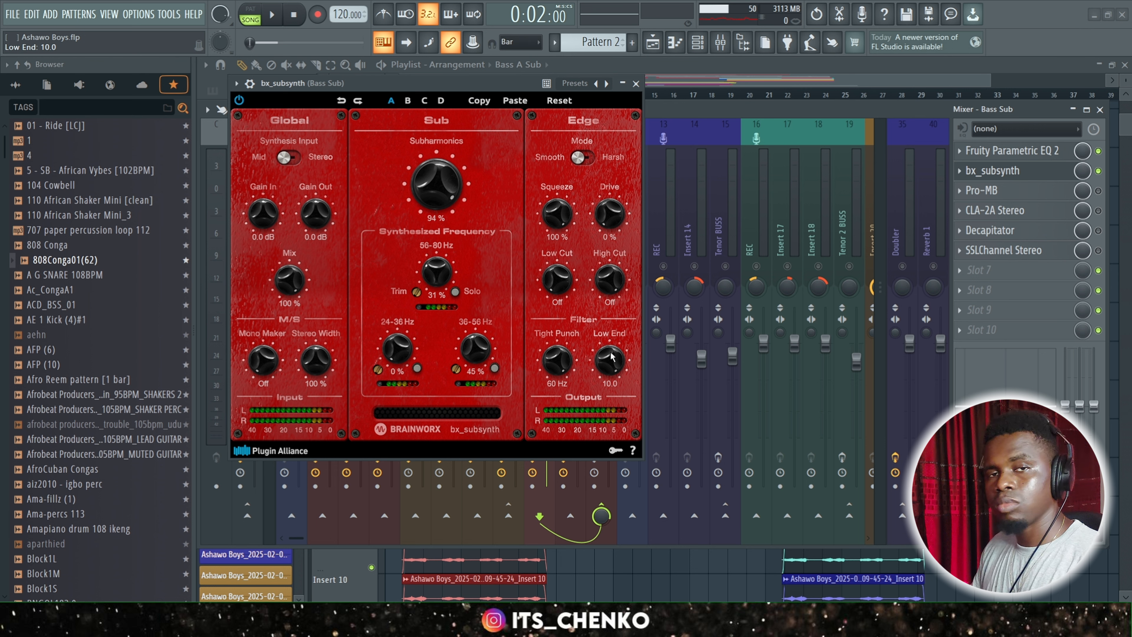
left_click(636, 85)
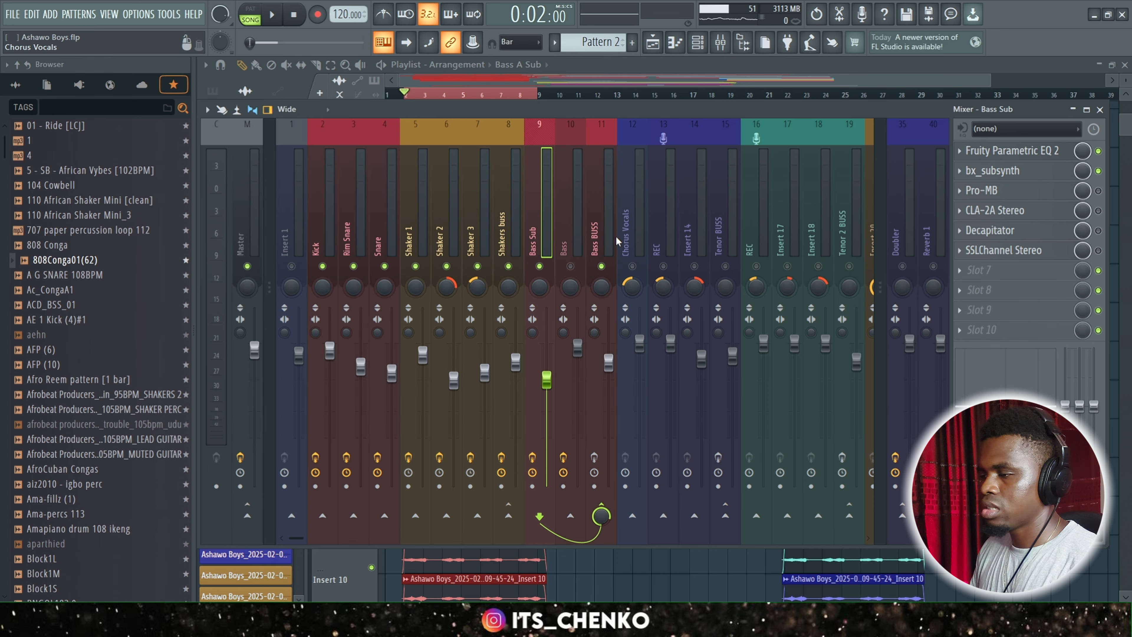
Play back the mix, enable Pro-MB on Bass Sub, and open and reposition its window.
key("space")
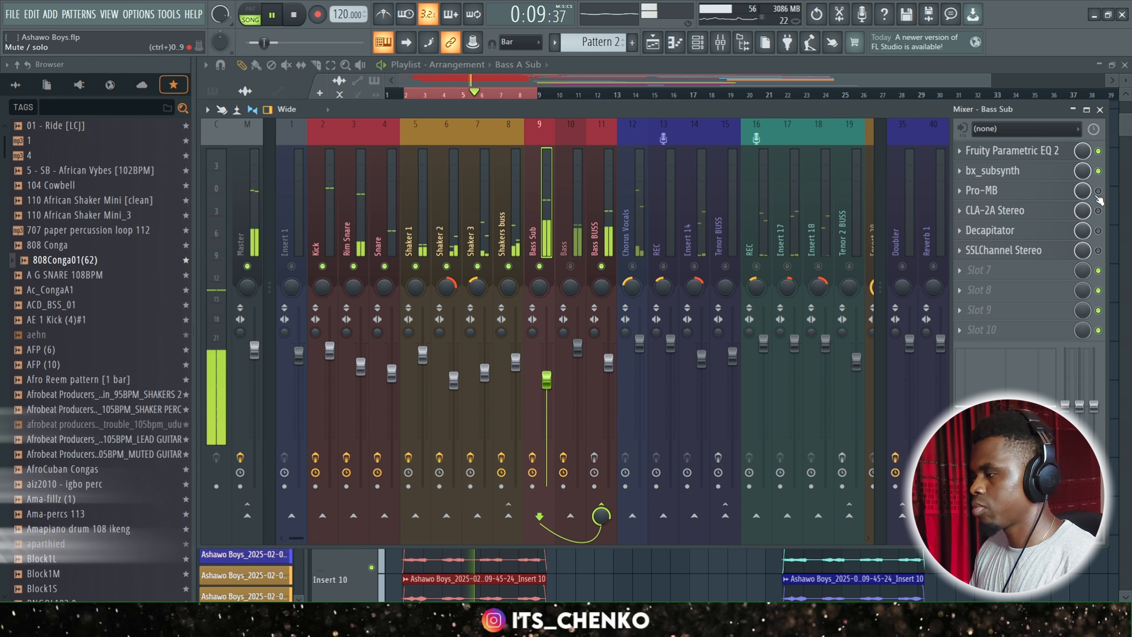
key("space")
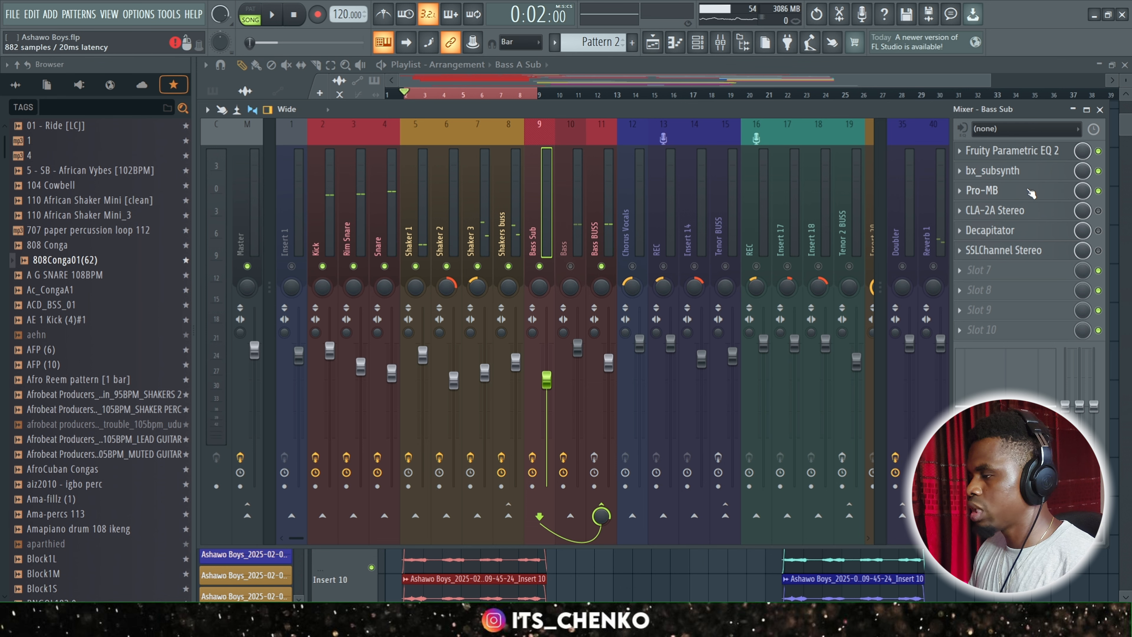
left_click(1030, 194)
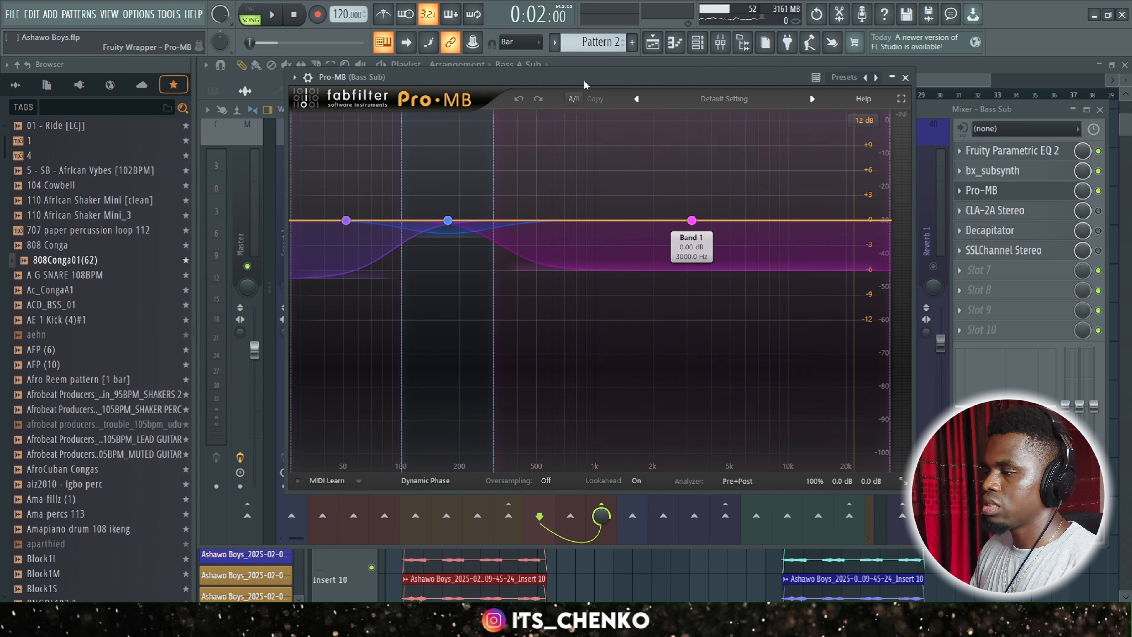
left_click_drag(584, 77, 598, 124)
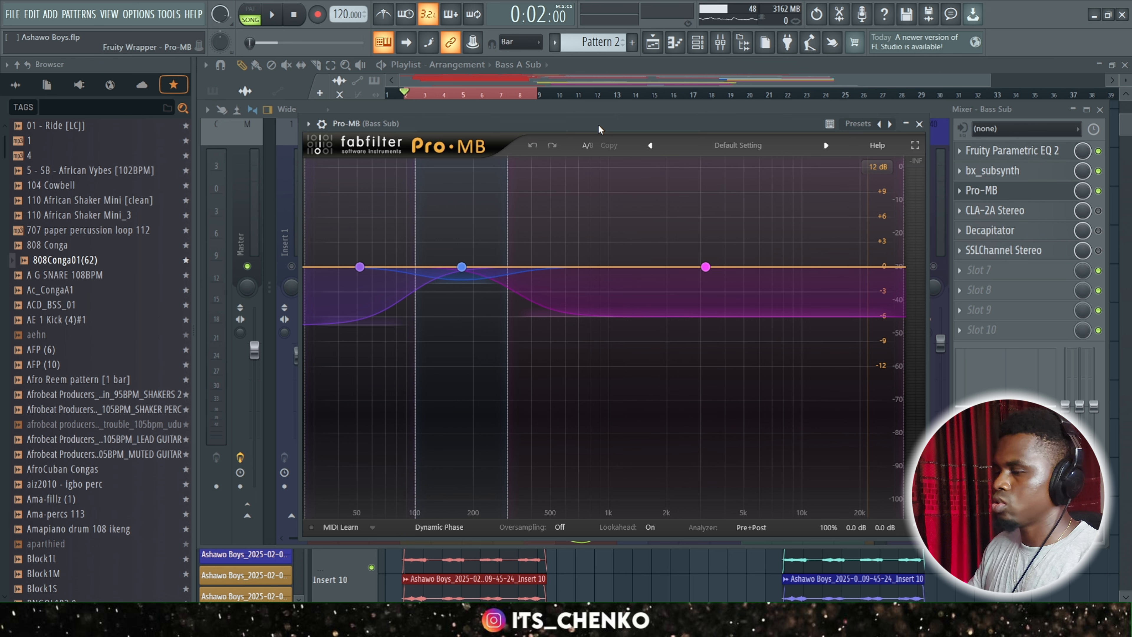
Examine the compression settings of the high, middle and low bands in Pro-MB while playing back the mix.
left_click(579, 370)
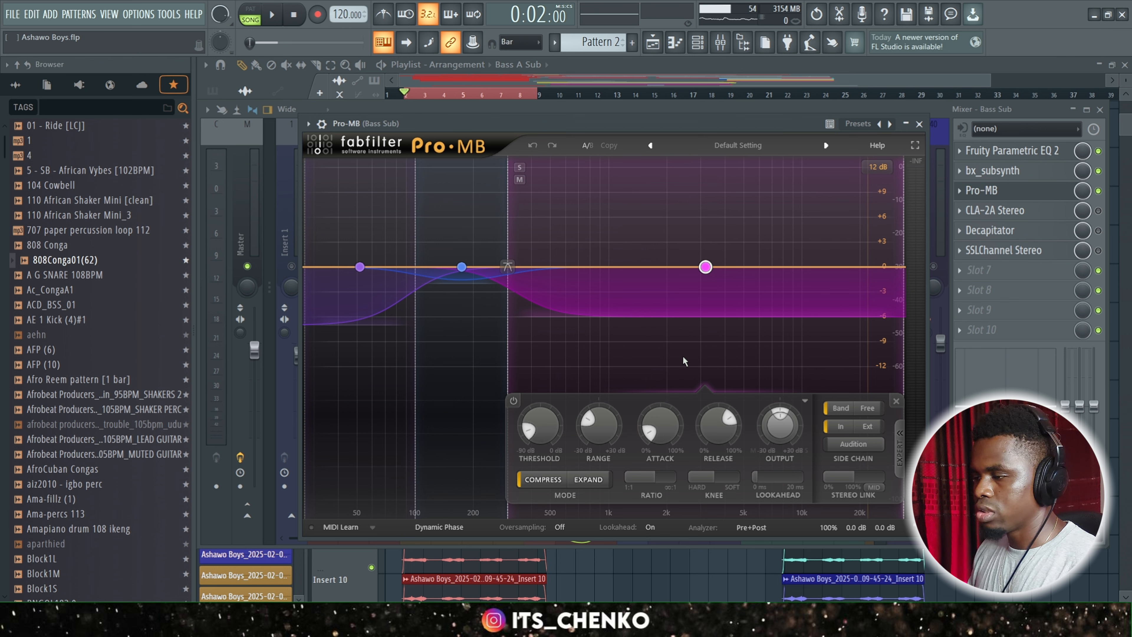
key("space")
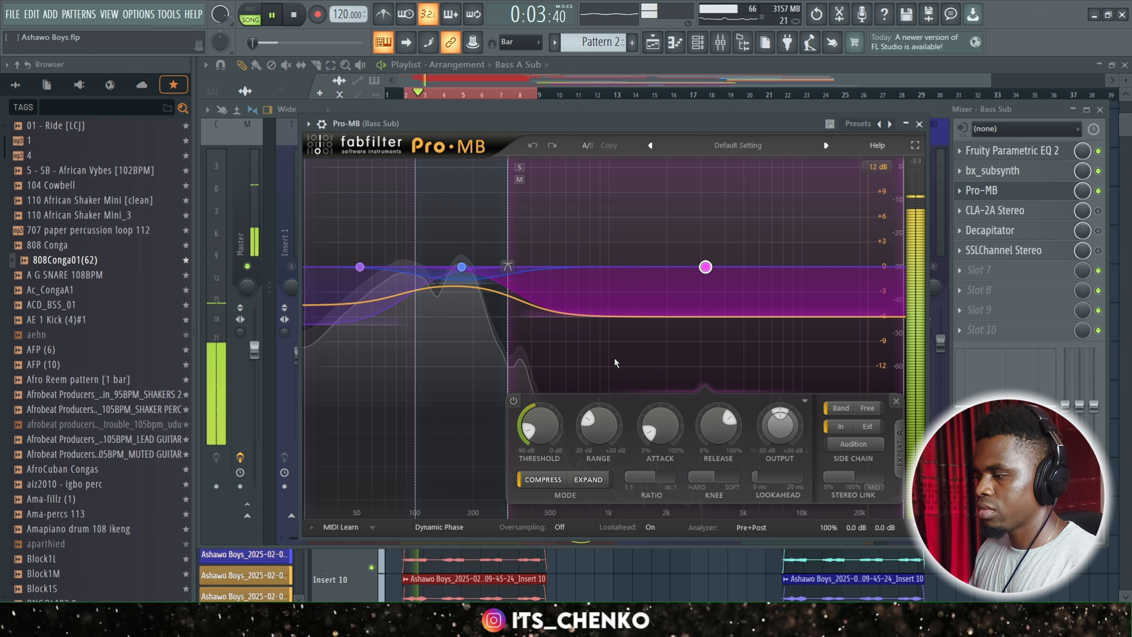
left_click(453, 356)
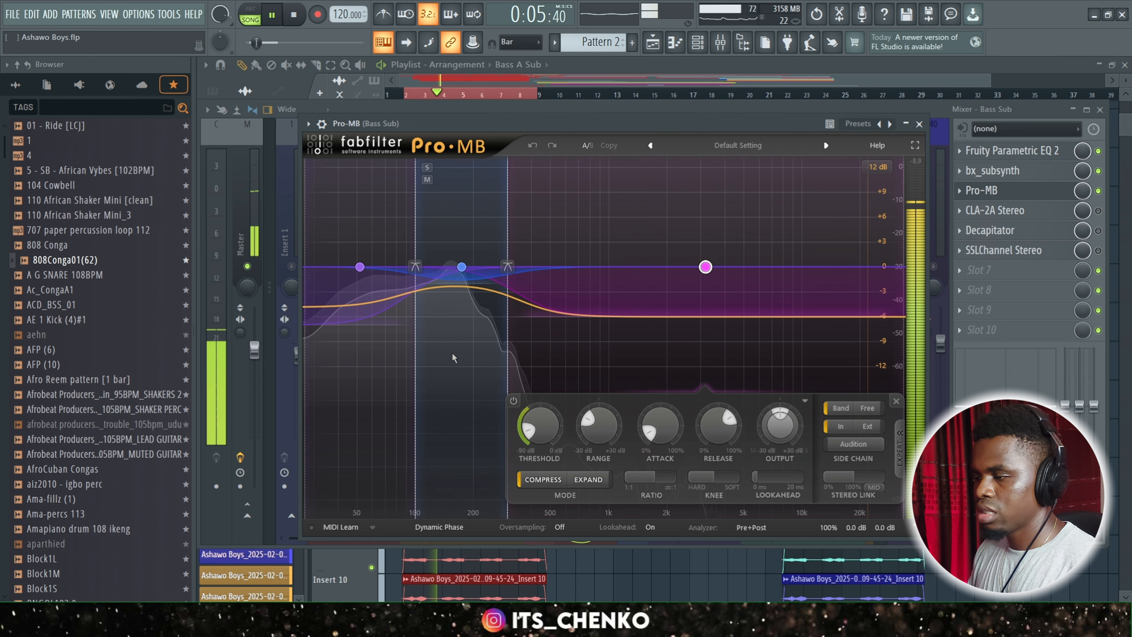
key("space")
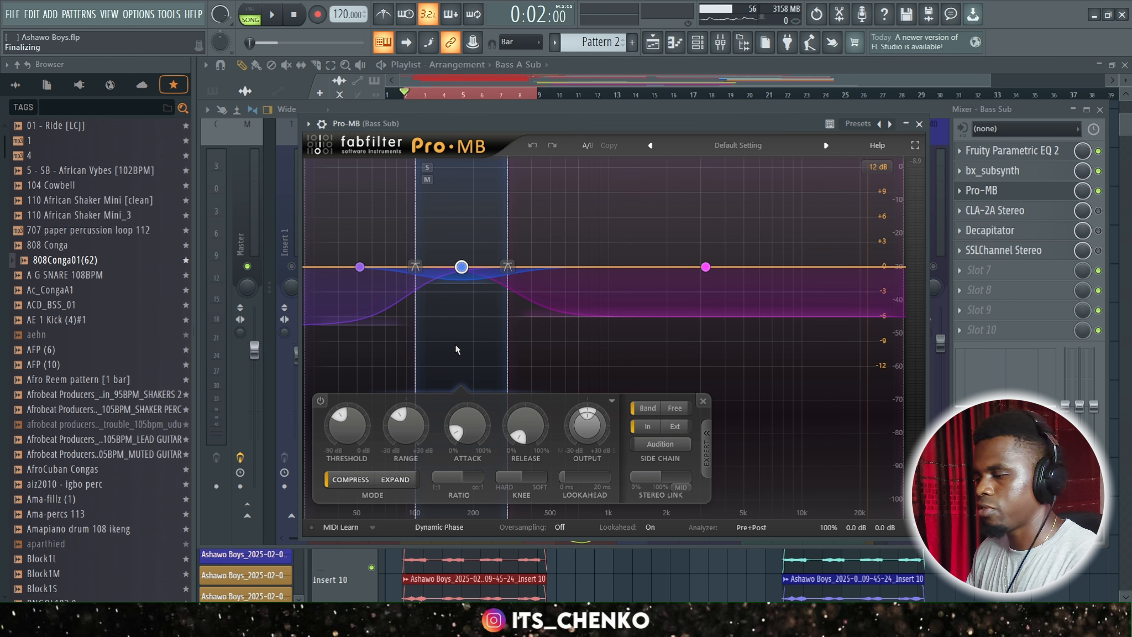
key("space")
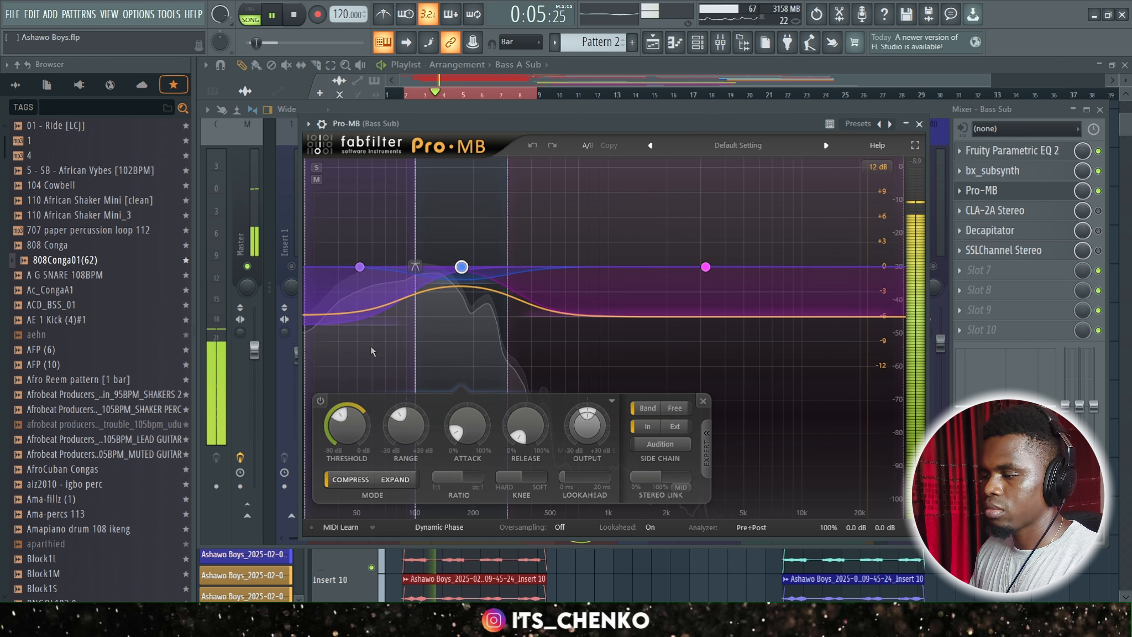
key("space")
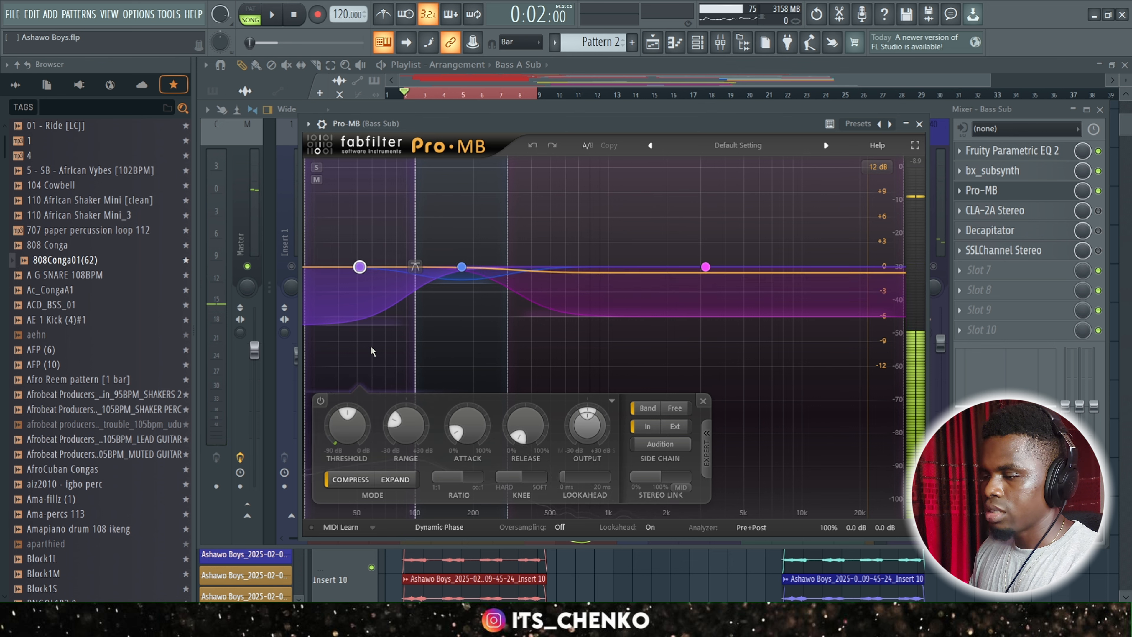
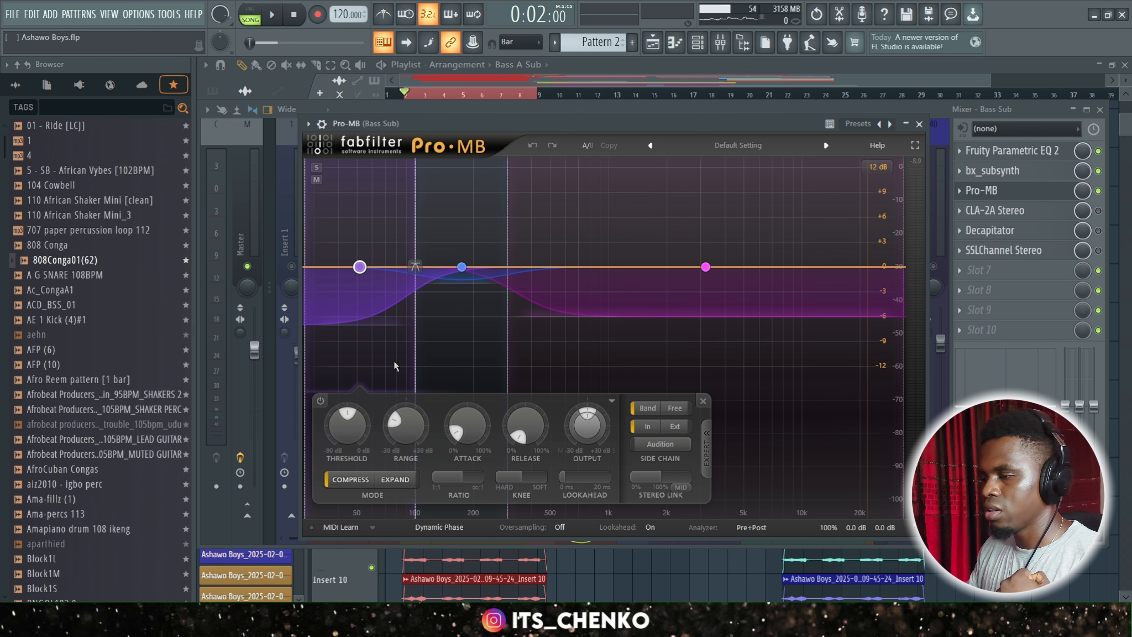
Play back the mix with Pro-MB enabled, then enable CLA-2A Stereo on Bass Sub and open its window.
key("space")
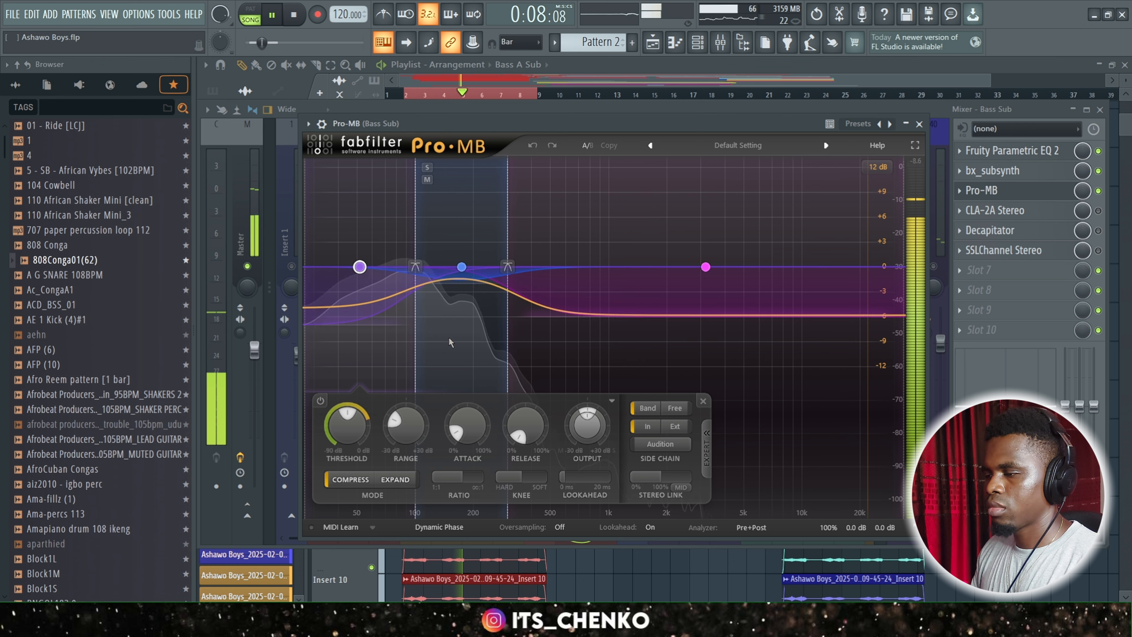
key("space")
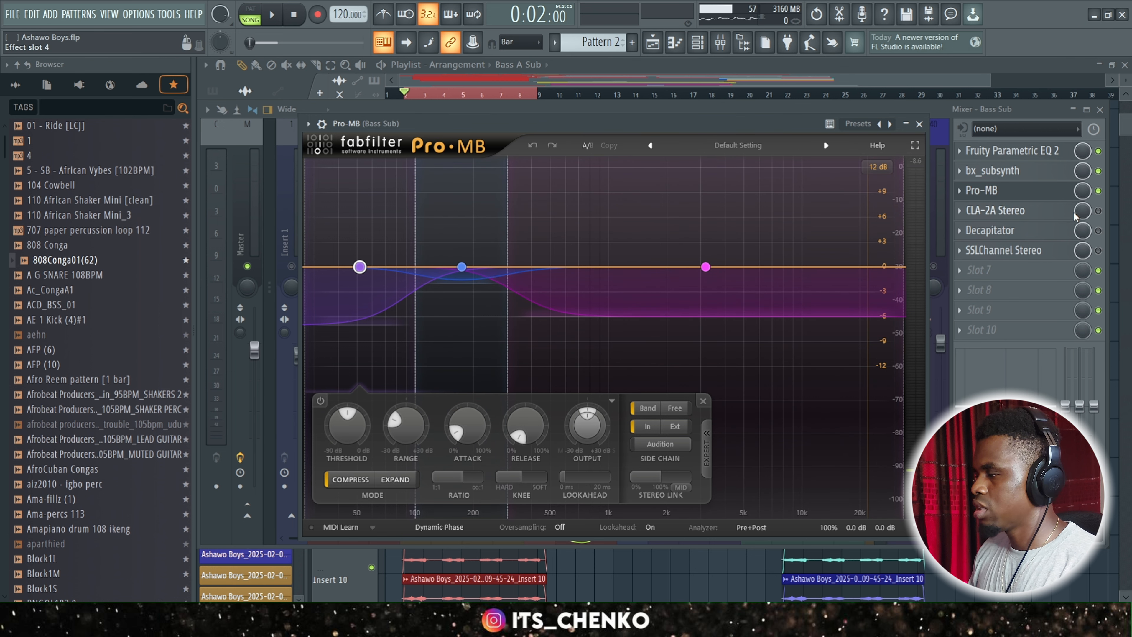
left_click(1099, 212)
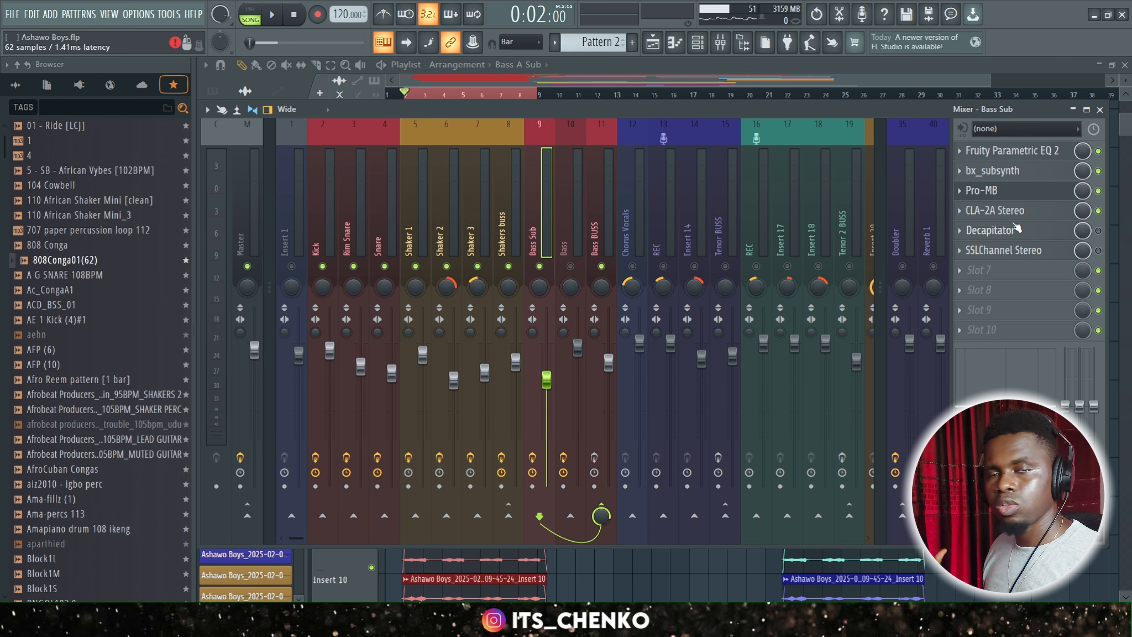
left_click(1008, 210)
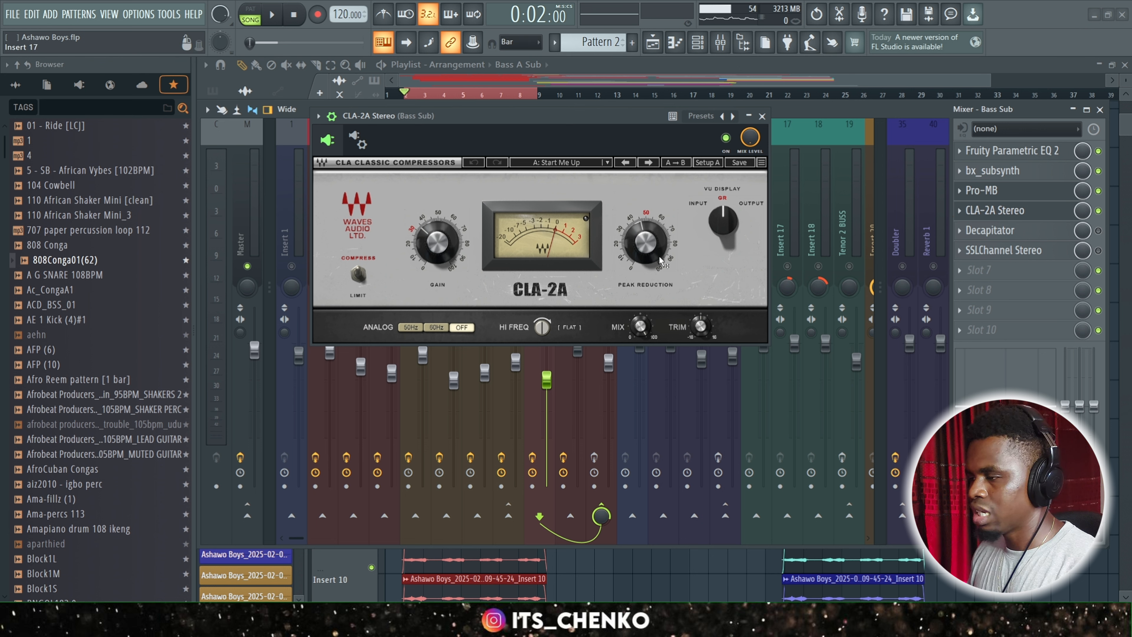
Examine the CLA-2A Stereo peak reduction and gain reduction meter on Bass Sub while playing back the mix, and close its window.
mouse_move(661, 261)
key("space")
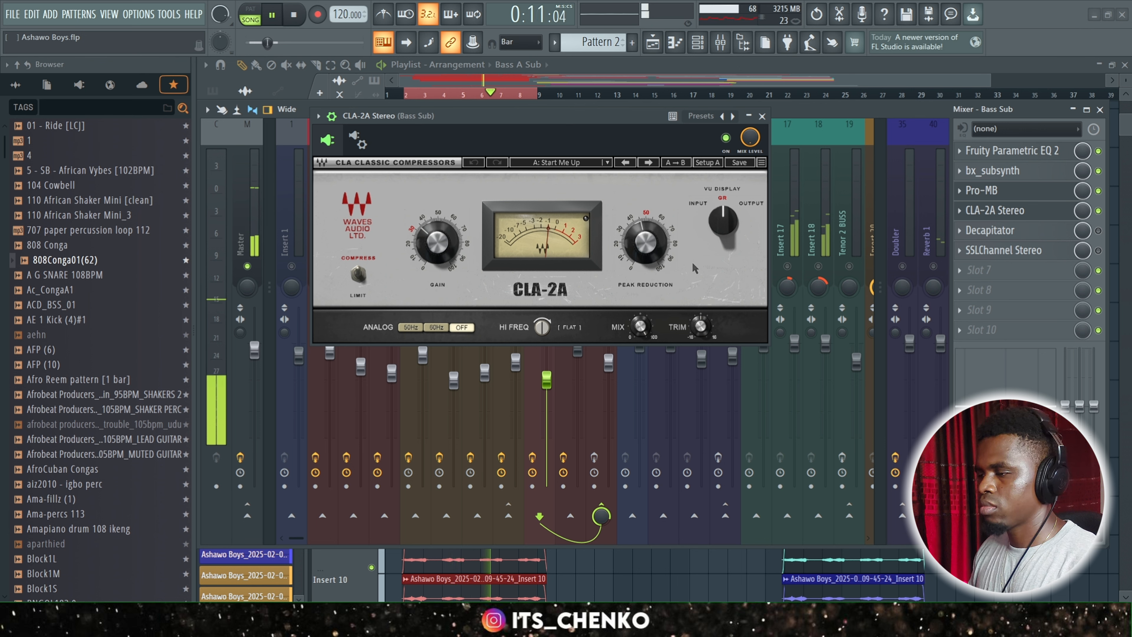
key("space")
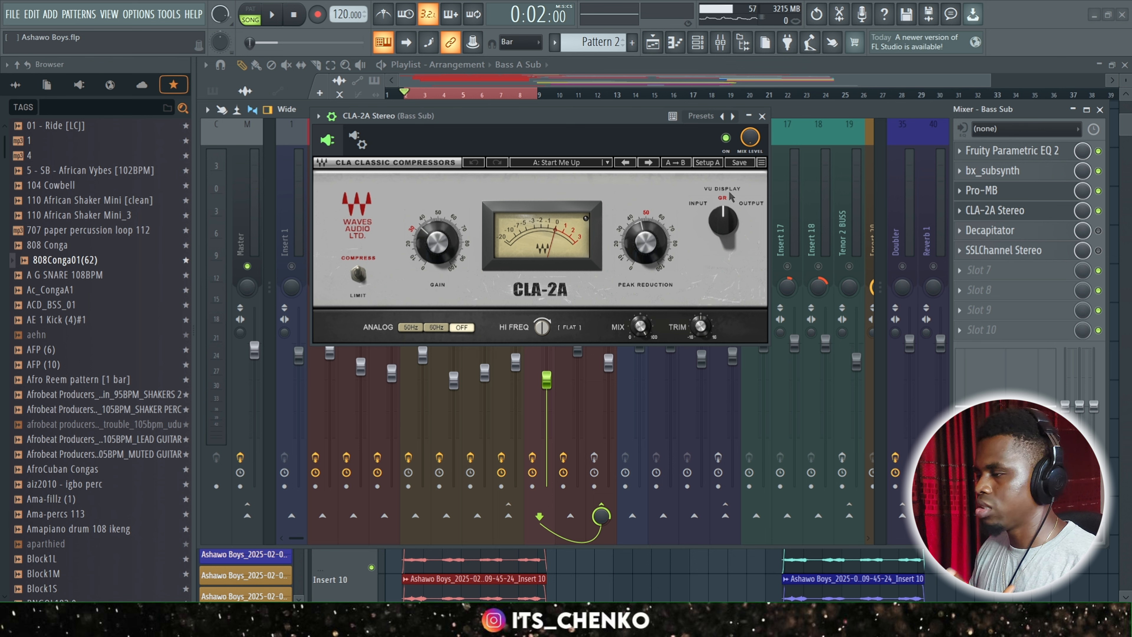
left_click(762, 116)
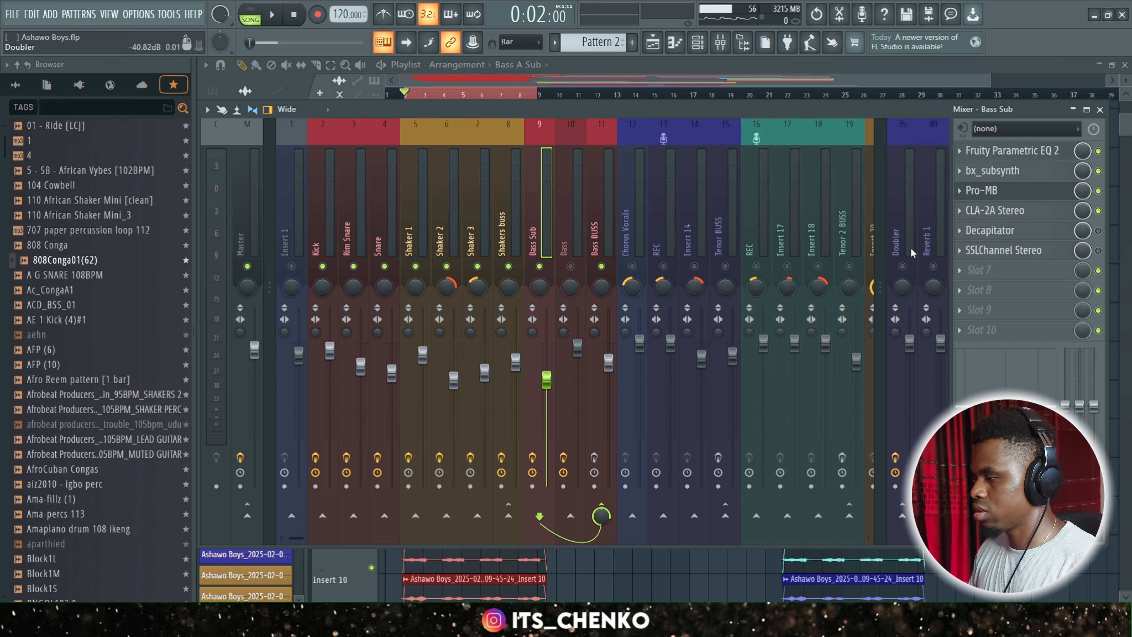
Enable Decapitator on Bass Sub, review its settings and close its window, and play back the mix.
left_click(1018, 232)
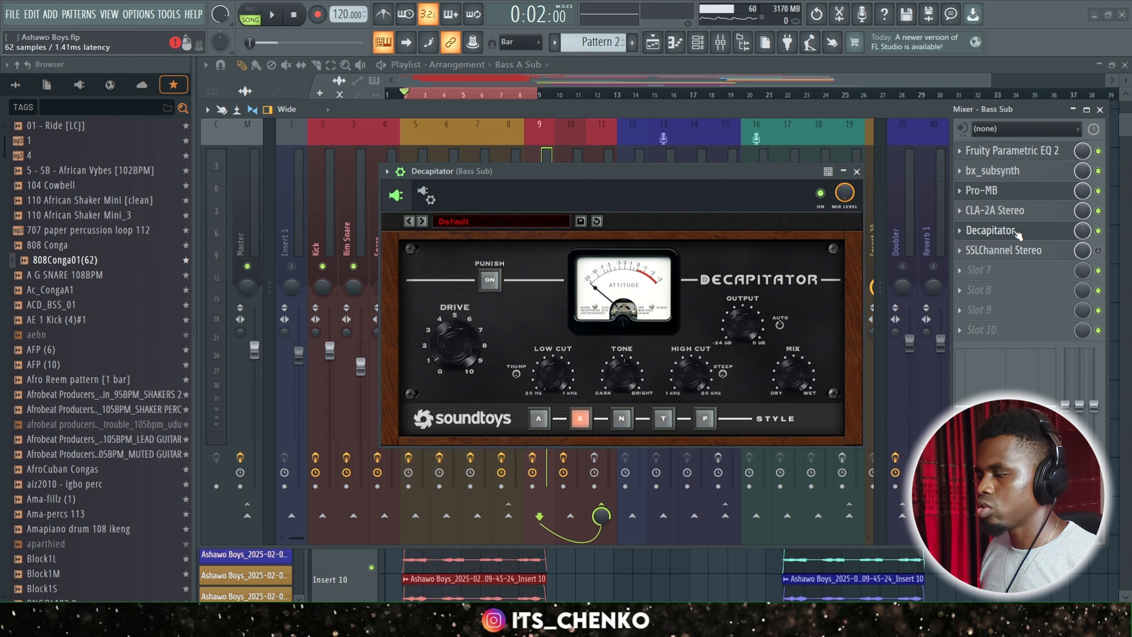
left_click(858, 172)
key("space")
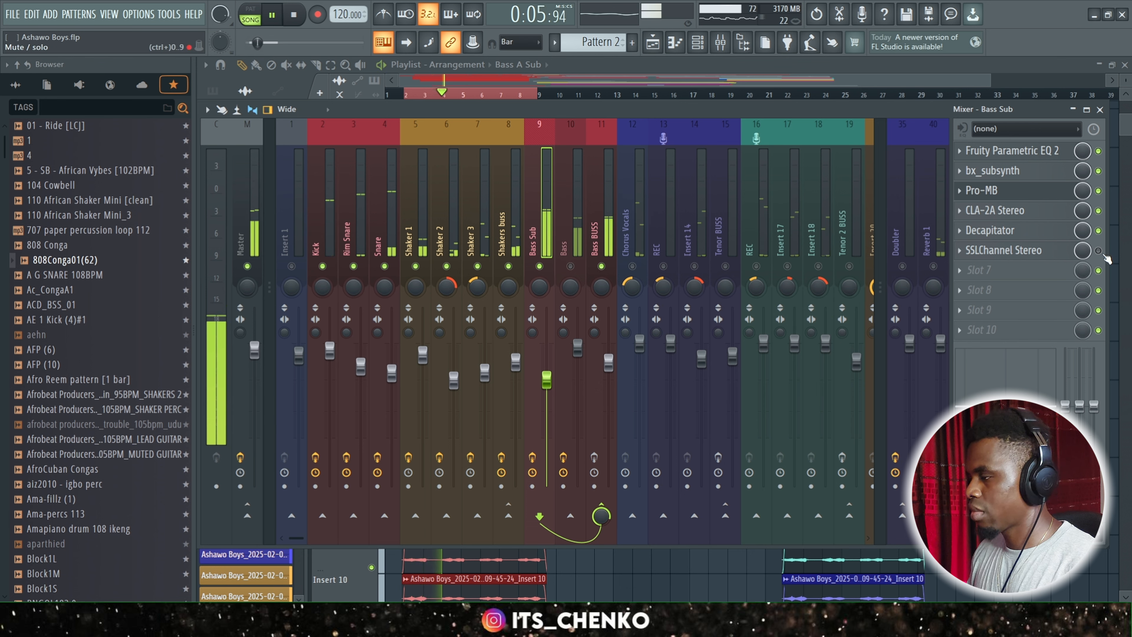
key("space")
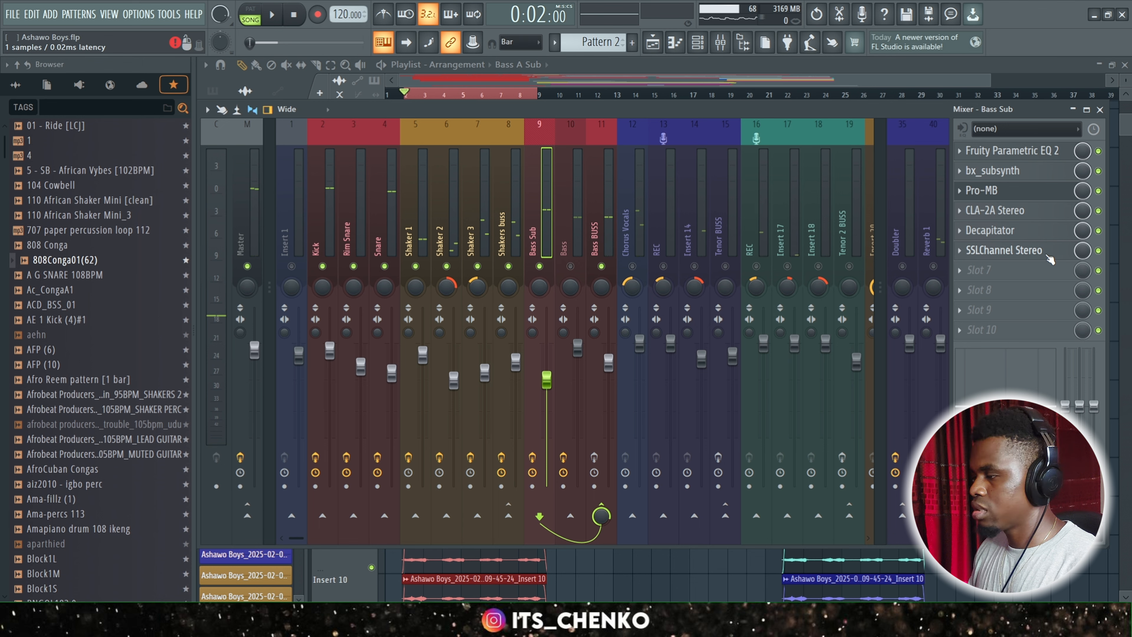
Enable SSLChannel Stereo on Bass Sub and examine its LF, LMF and HMF equalizer settings.
left_click(1050, 259)
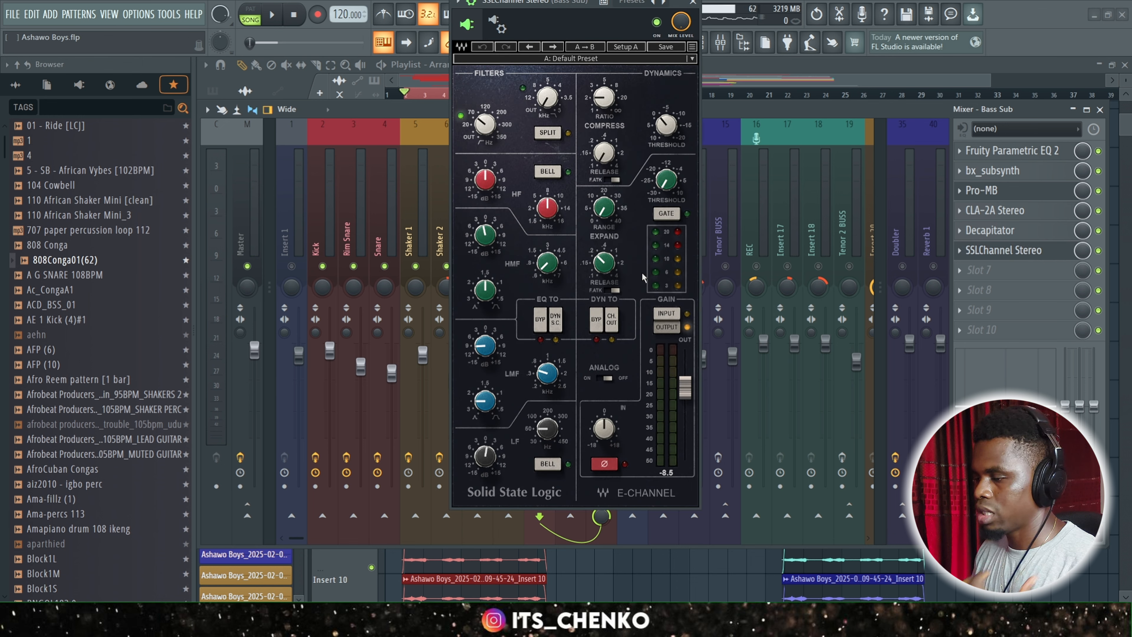
left_click_drag(486, 457, 485, 448)
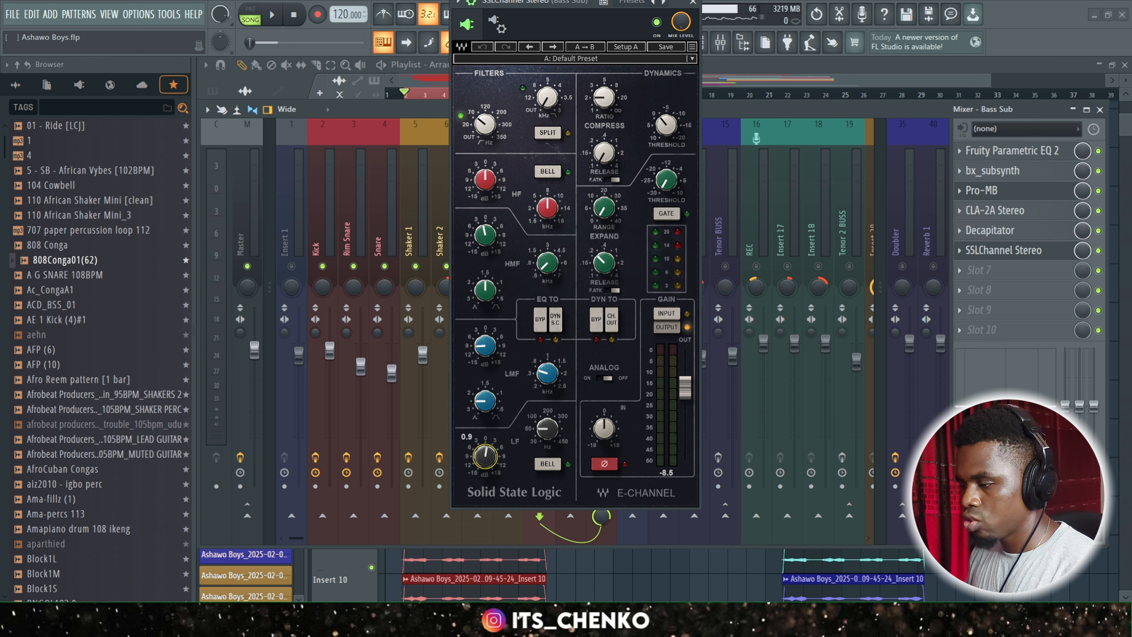
mouse_move(548, 432)
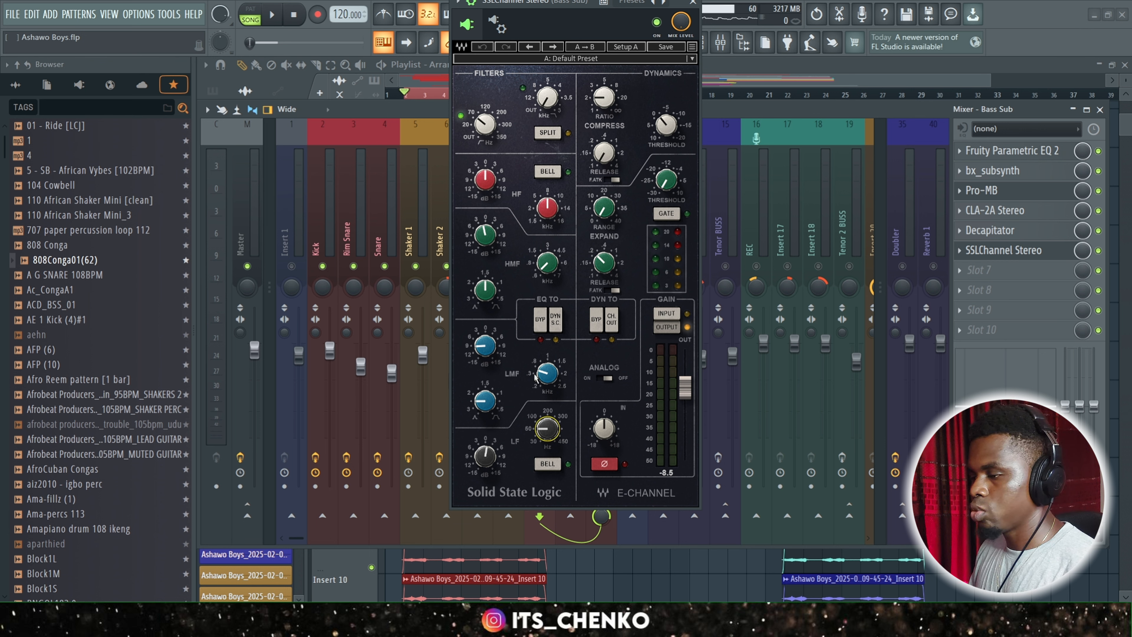
left_click(548, 371)
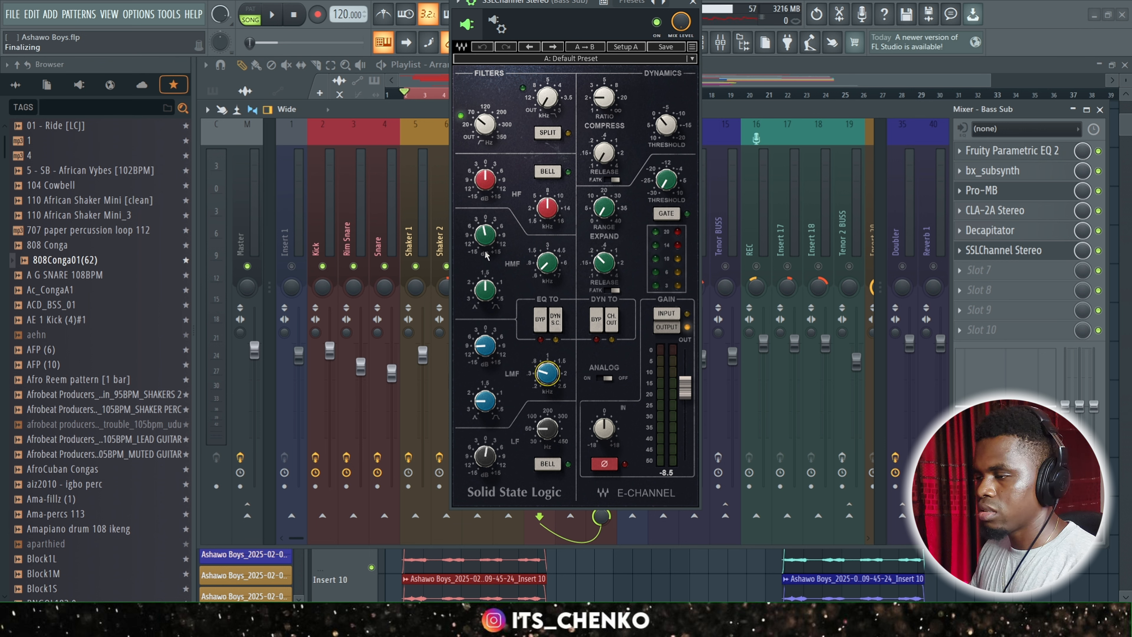
left_click(543, 263)
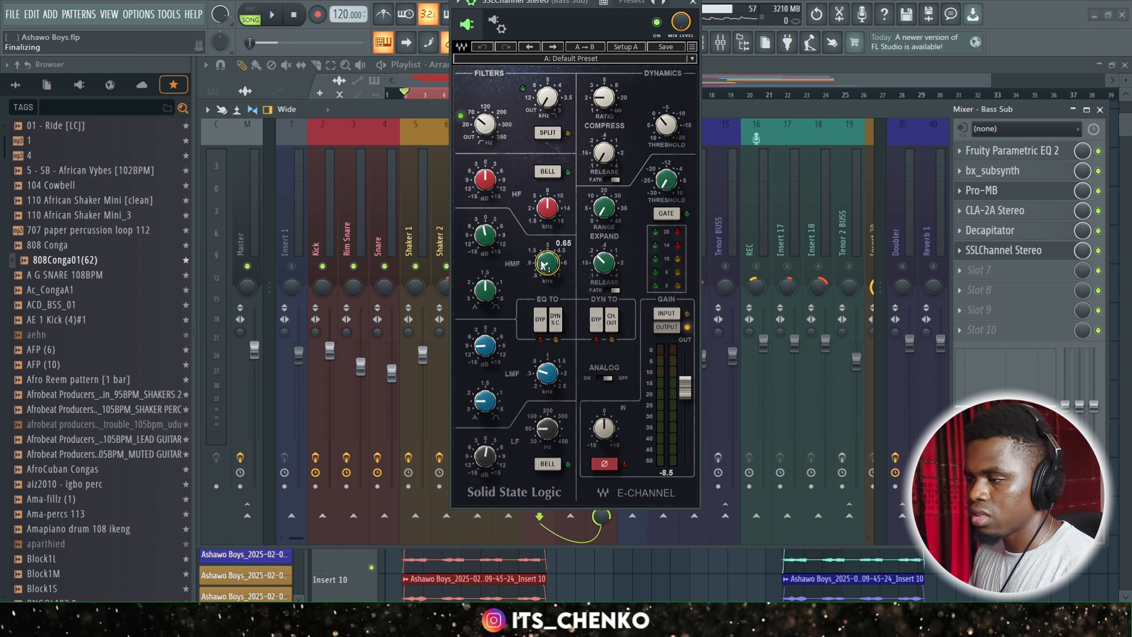
mouse_move(487, 238)
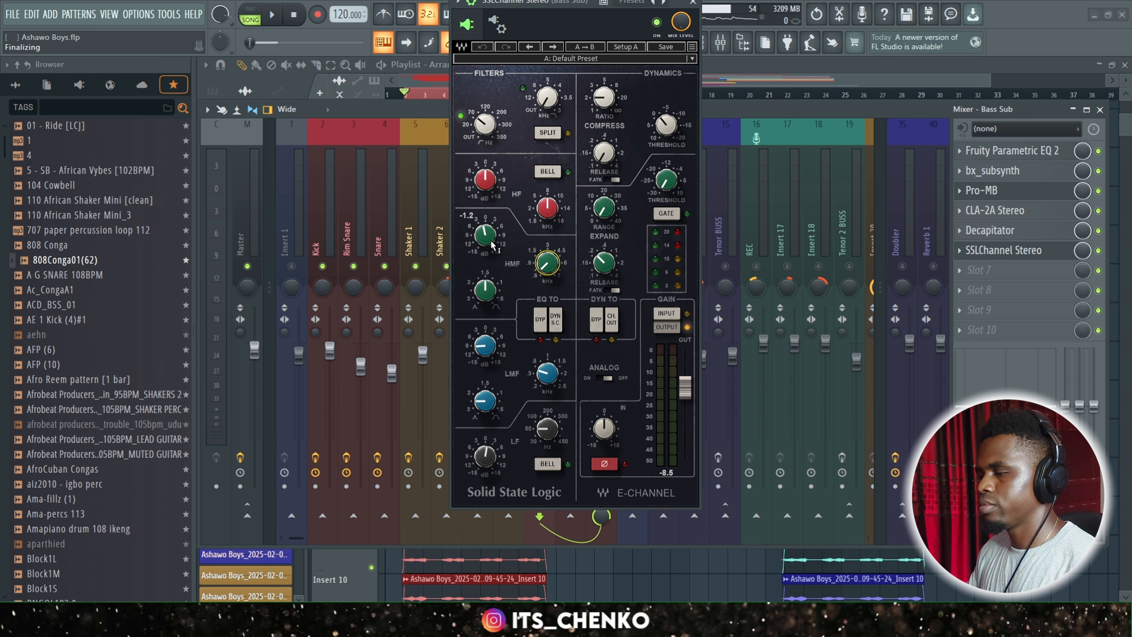
Play back the mix with the full Bass Sub effect chain enabled and close the SSLChannel Stereo window.
key("space")
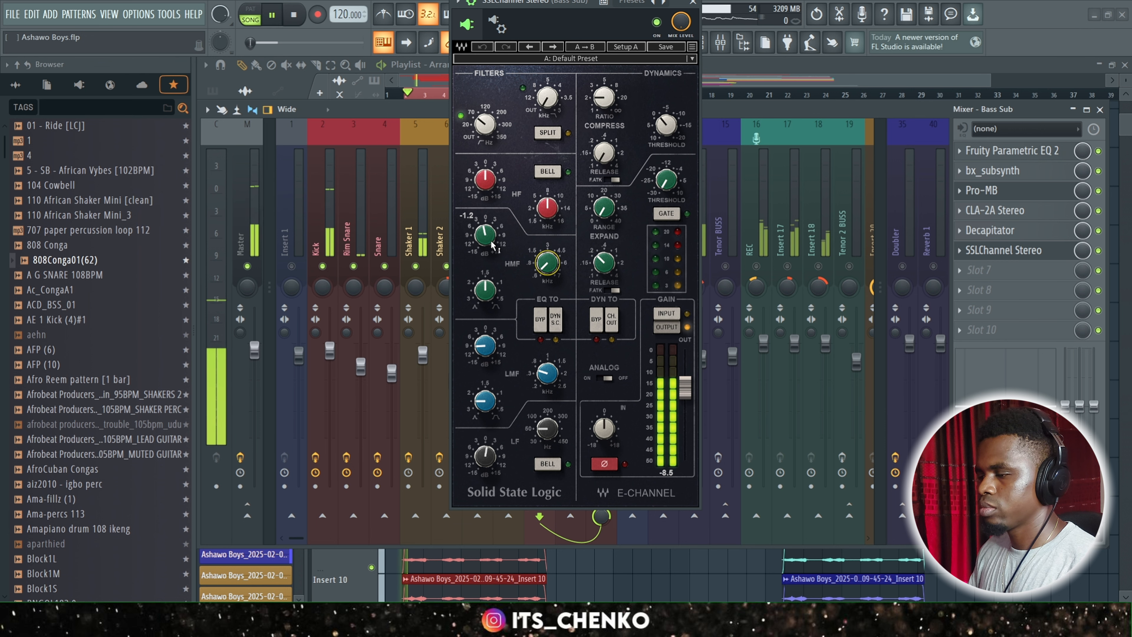
left_click(693, 3)
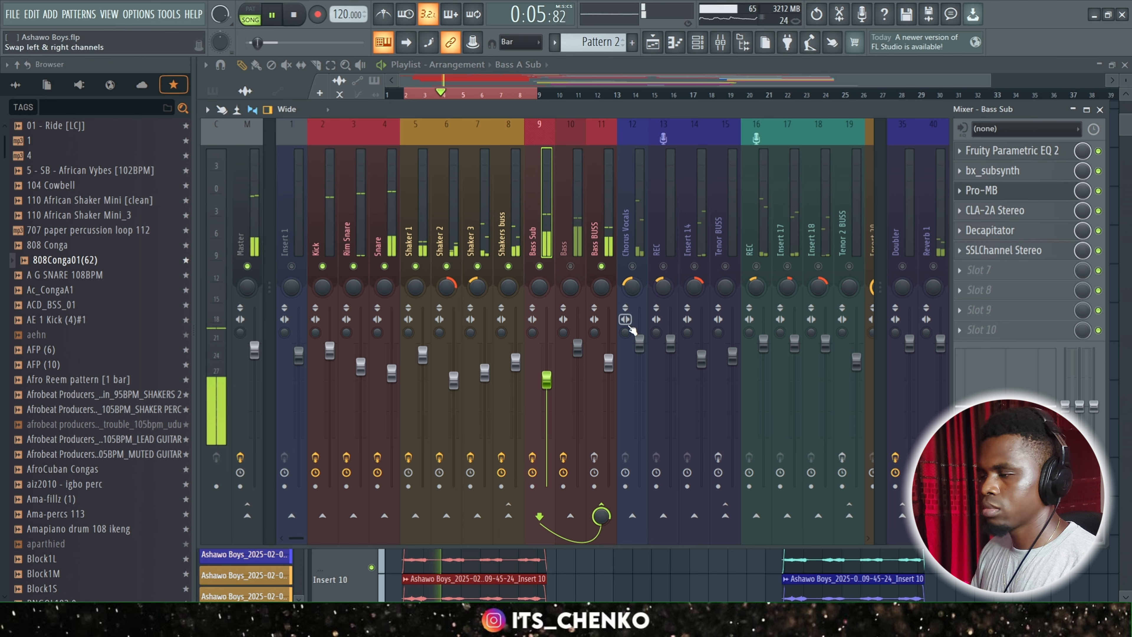
key("space")
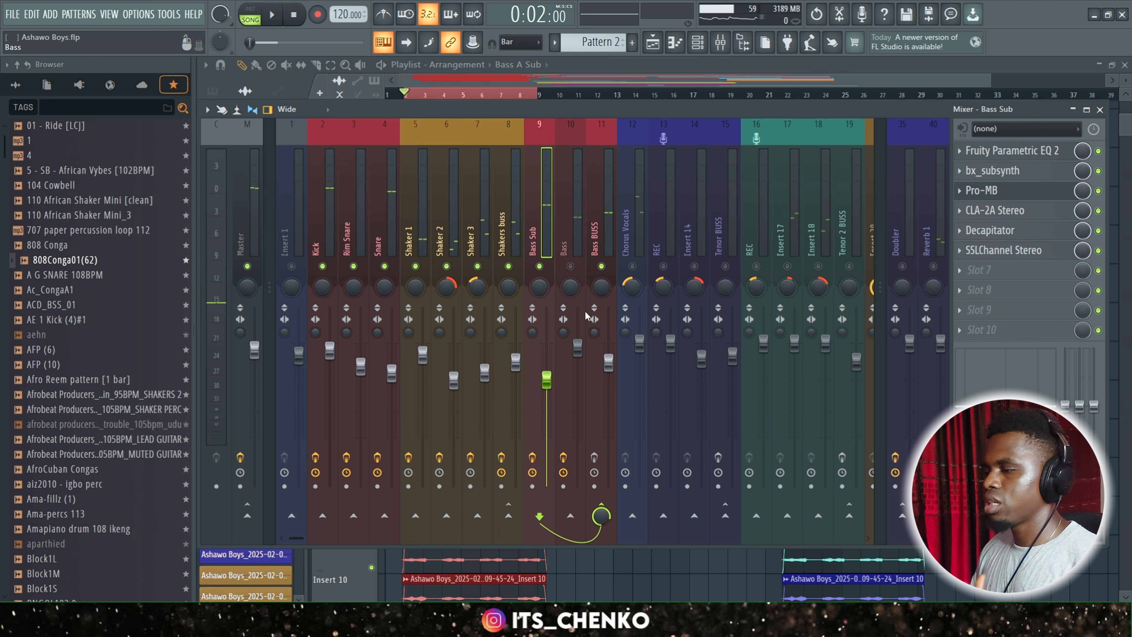
Select the Bass track, unmute it, and play back the mix with it included.
left_click(580, 245)
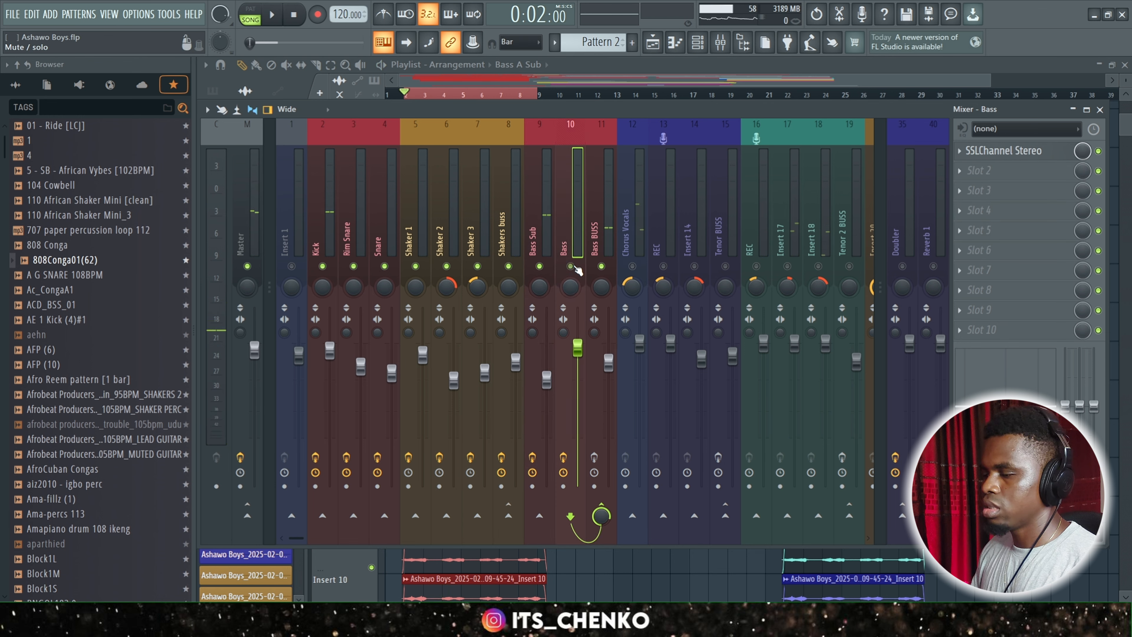
key("space")
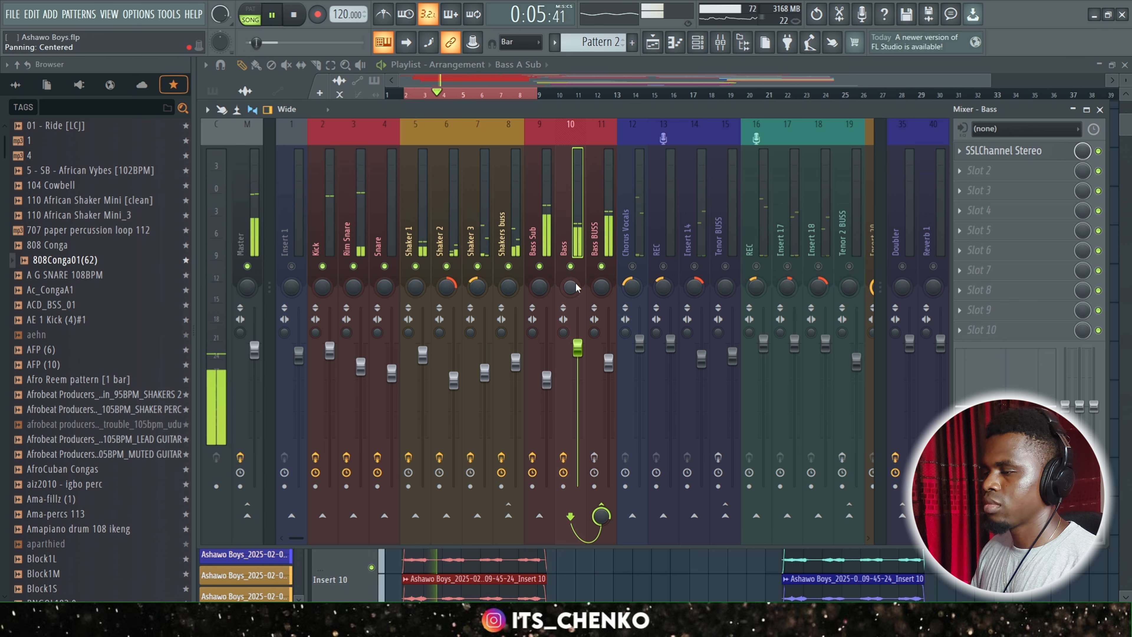
key("space")
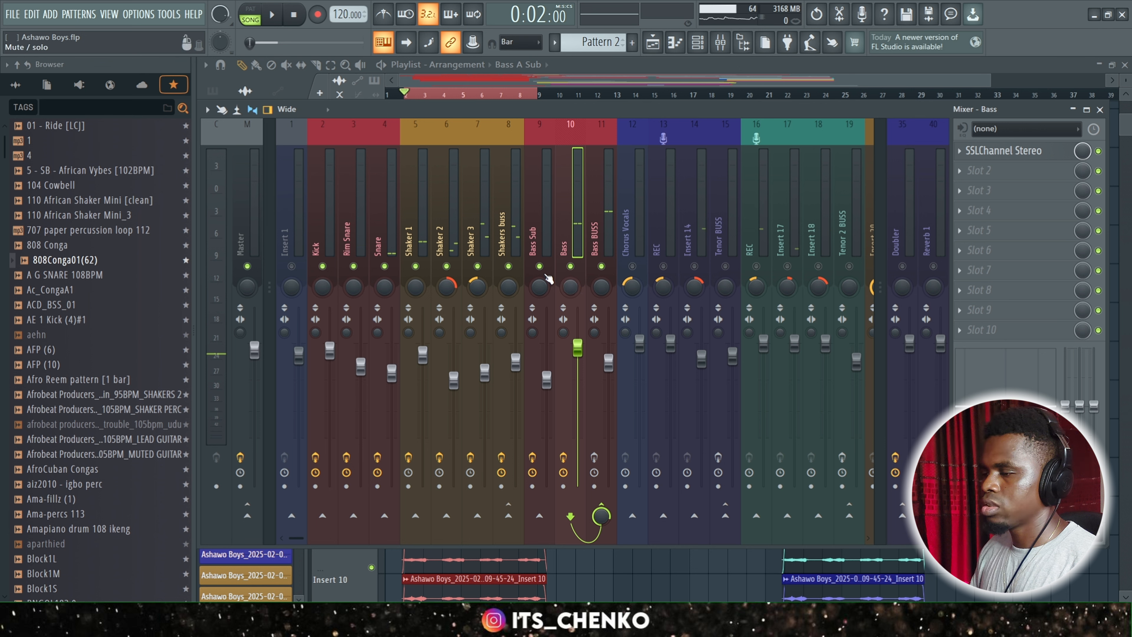
Play back the mix while muting and unmuting Bass Sub to compare Bass with and without its sub layer.
key("space")
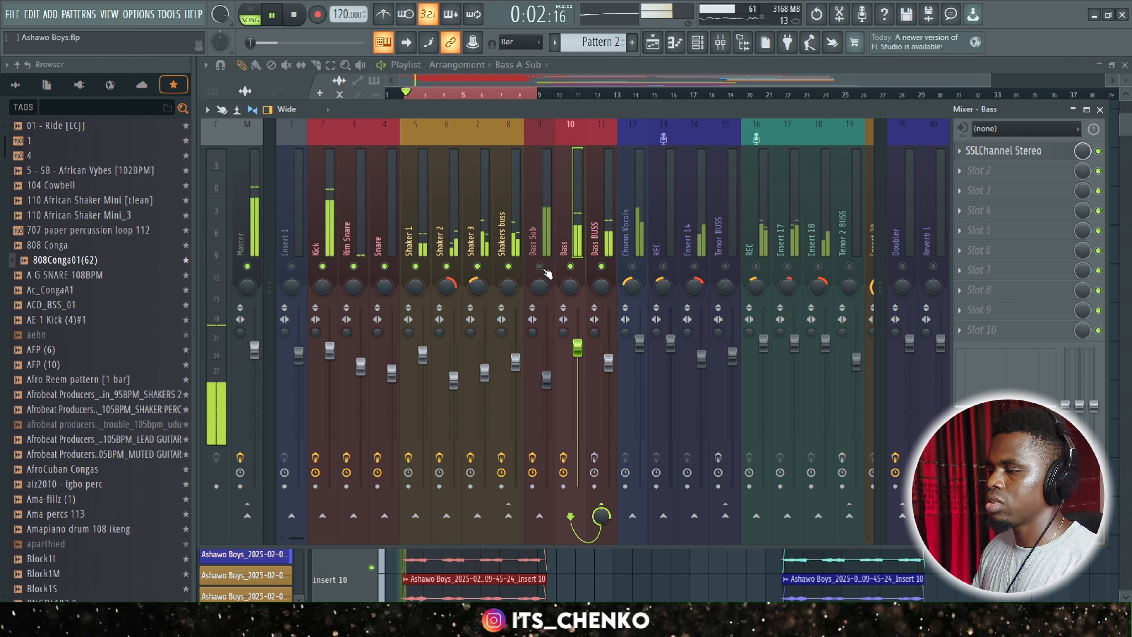
left_click(539, 267)
left_click(539, 266)
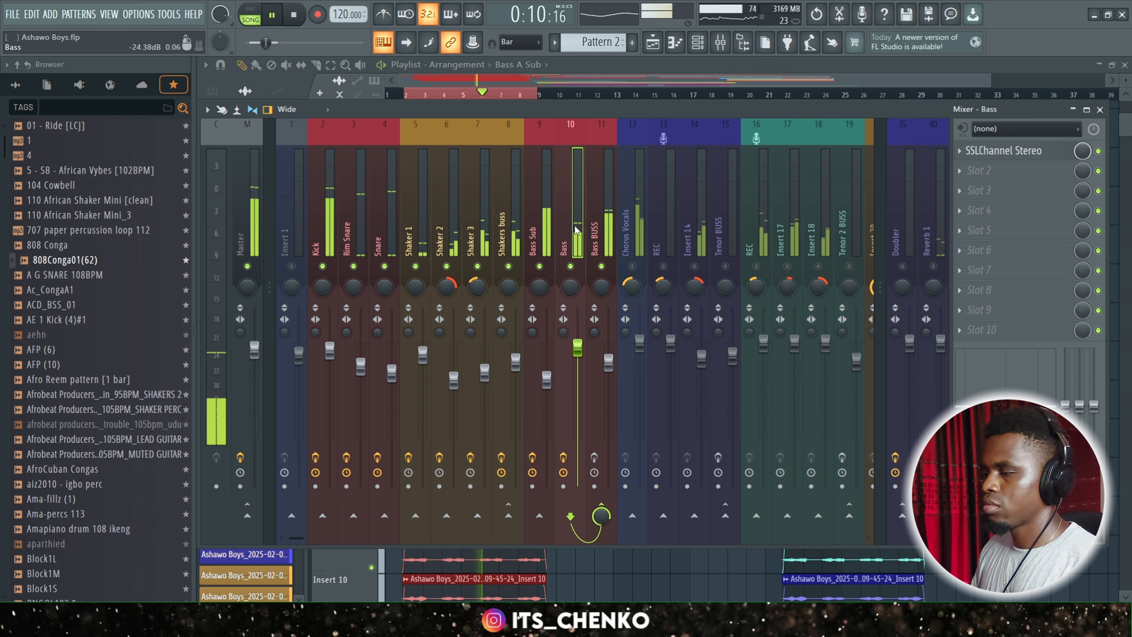
key("space")
Select the Bass BUSS track and disable its SSLEQ Stereo and Pro-MB effects.
left_click(602, 229)
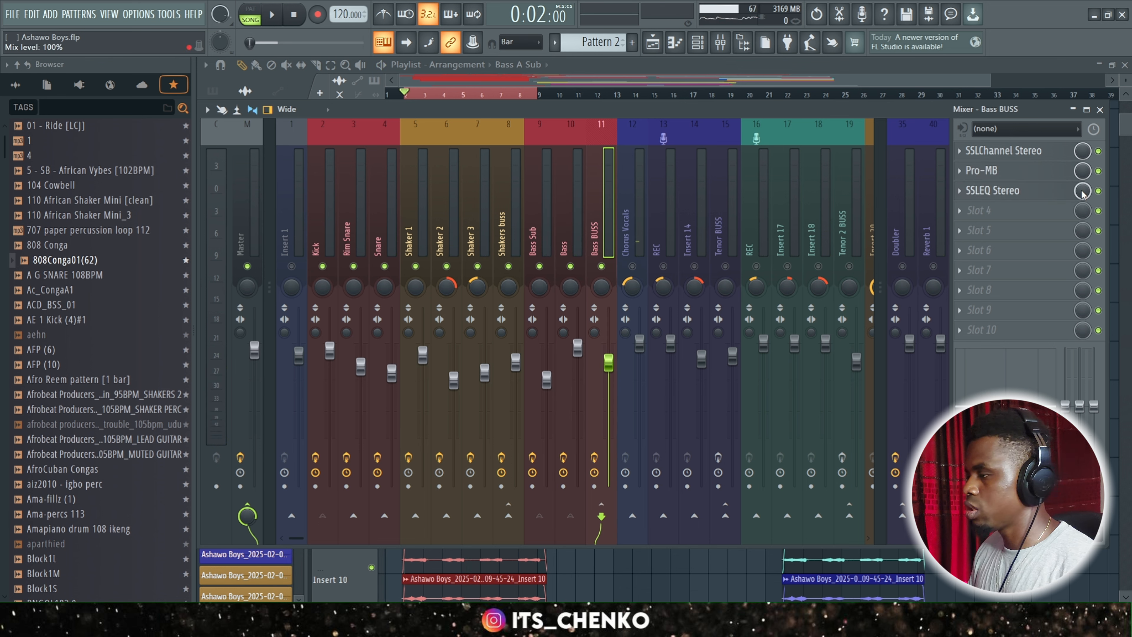
left_click(1099, 191)
left_click(1099, 170)
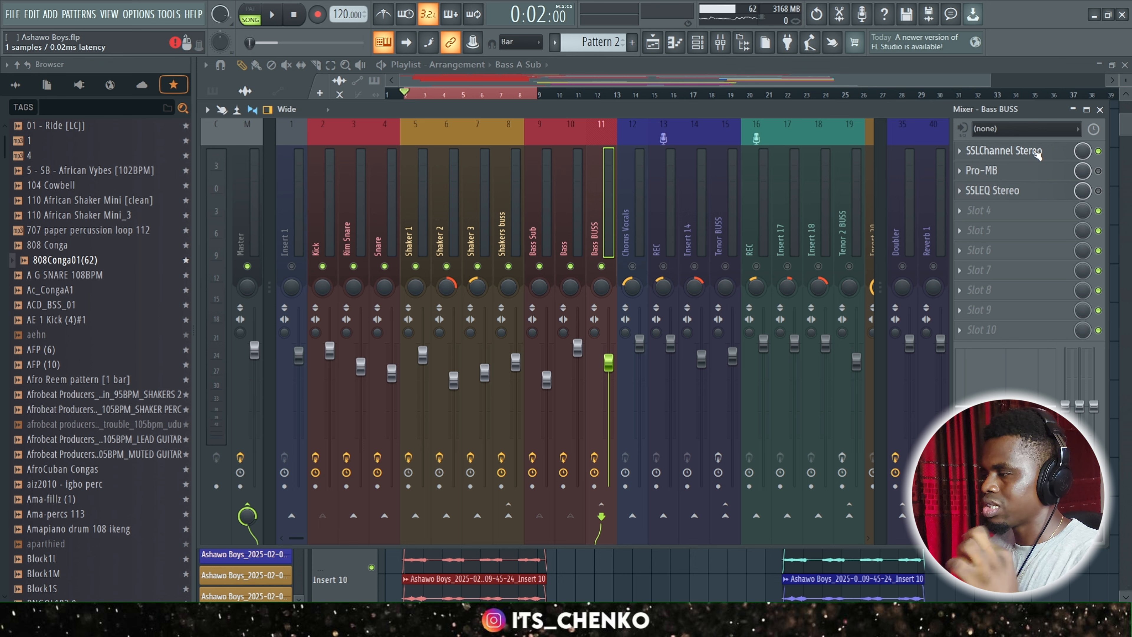
Open and reposition SSLChannel Stereo on Bass BUSS, play back the mix, and examine its LMF, HMF and low-cut filter settings.
left_click(1037, 152)
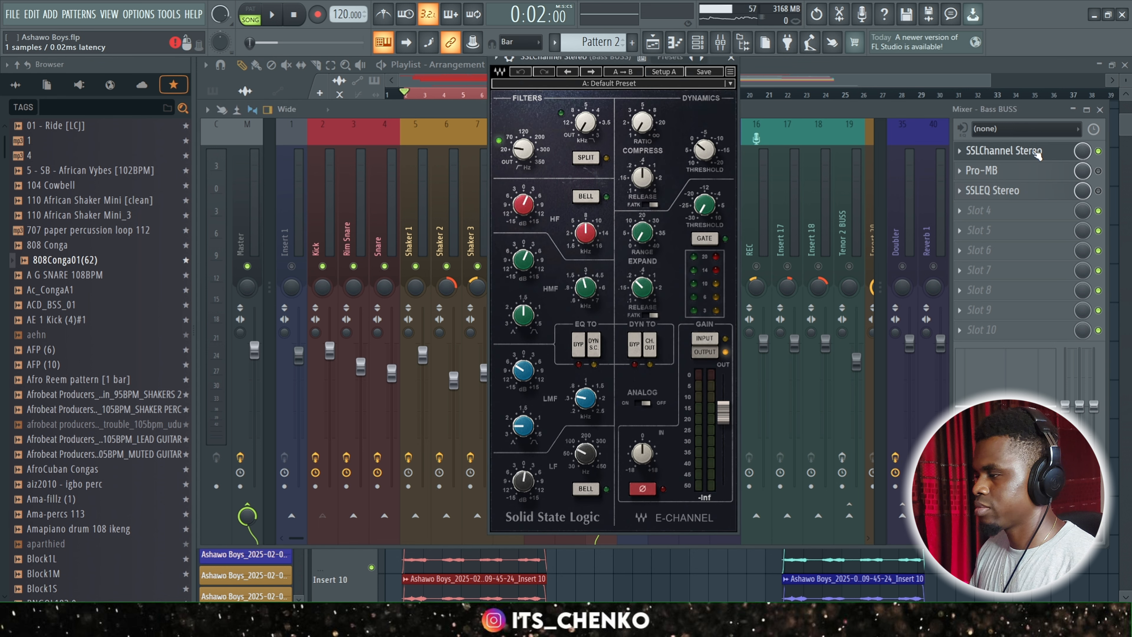
key("space")
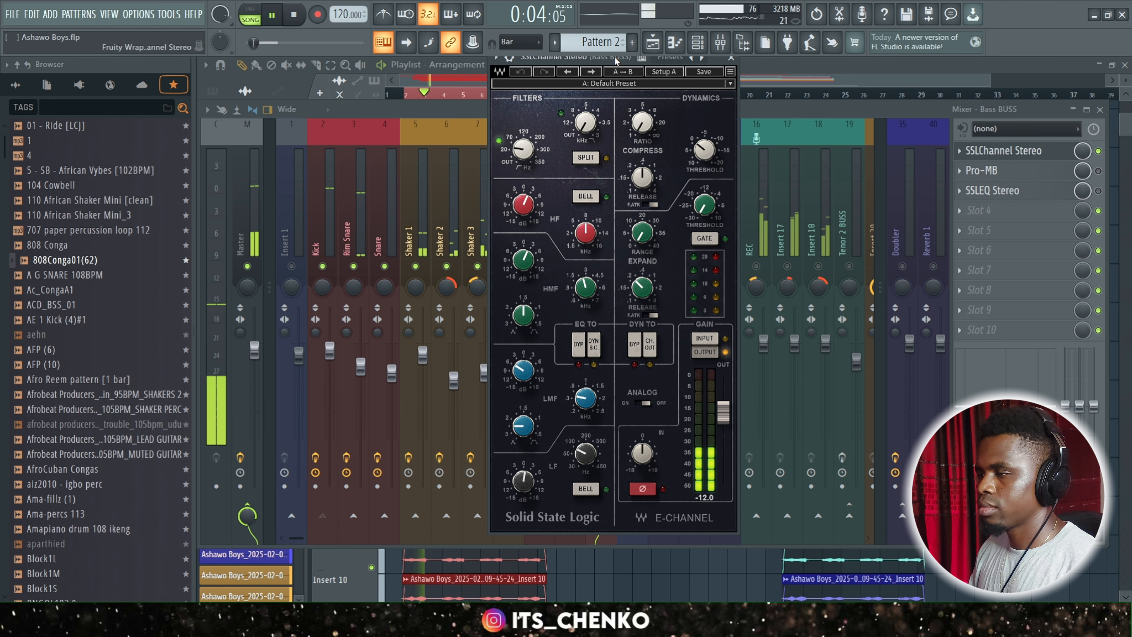
left_click_drag(613, 60, 613, 86)
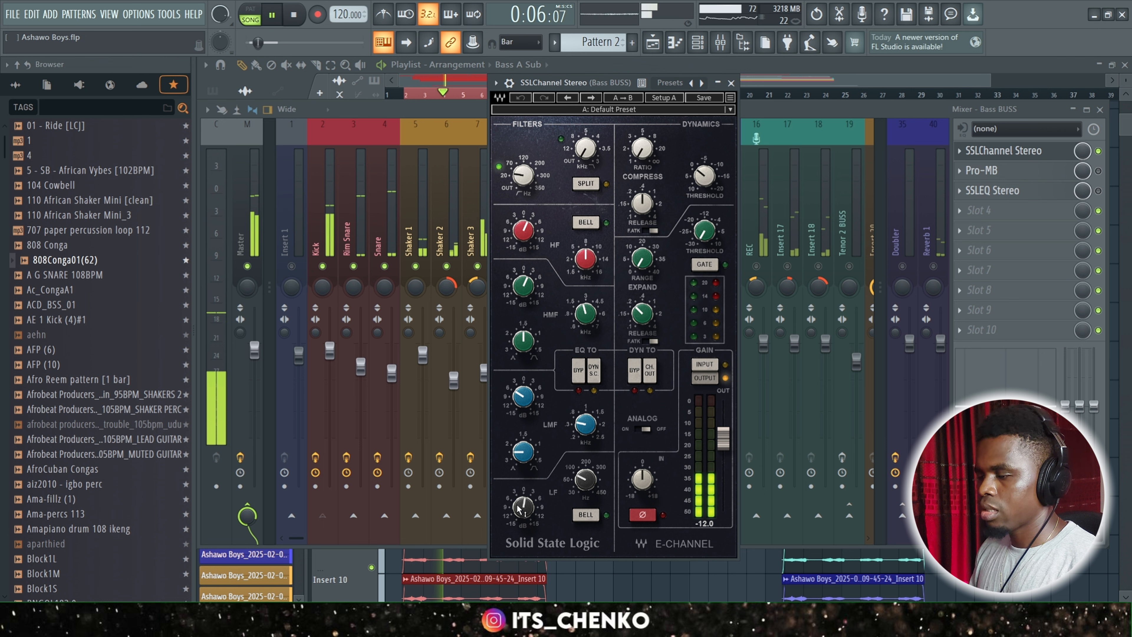
key("space")
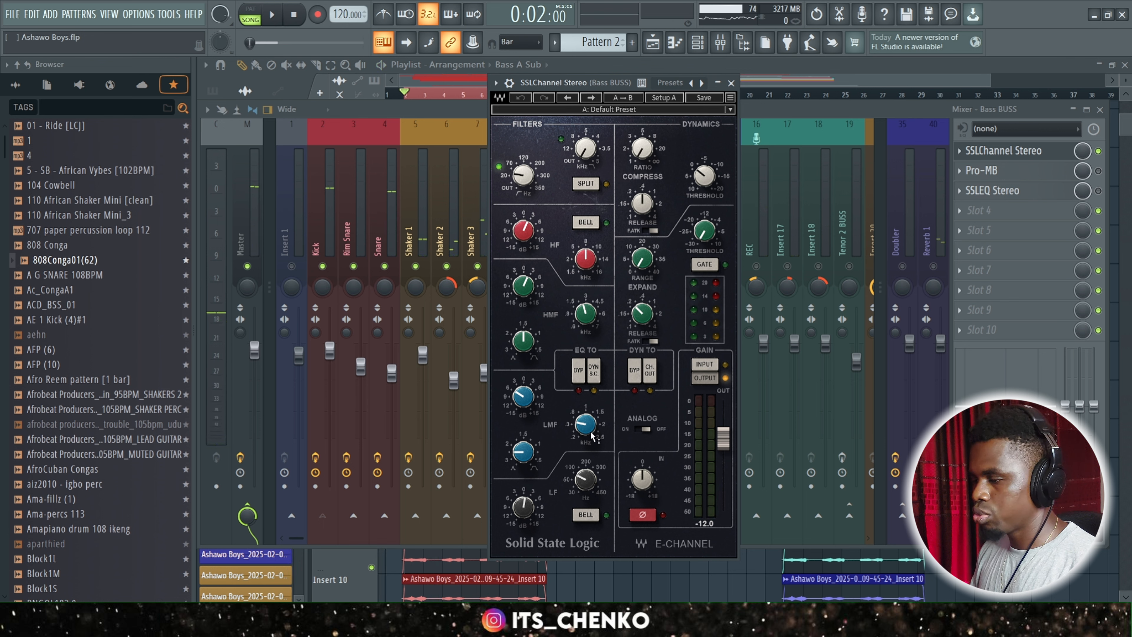
left_click(587, 426)
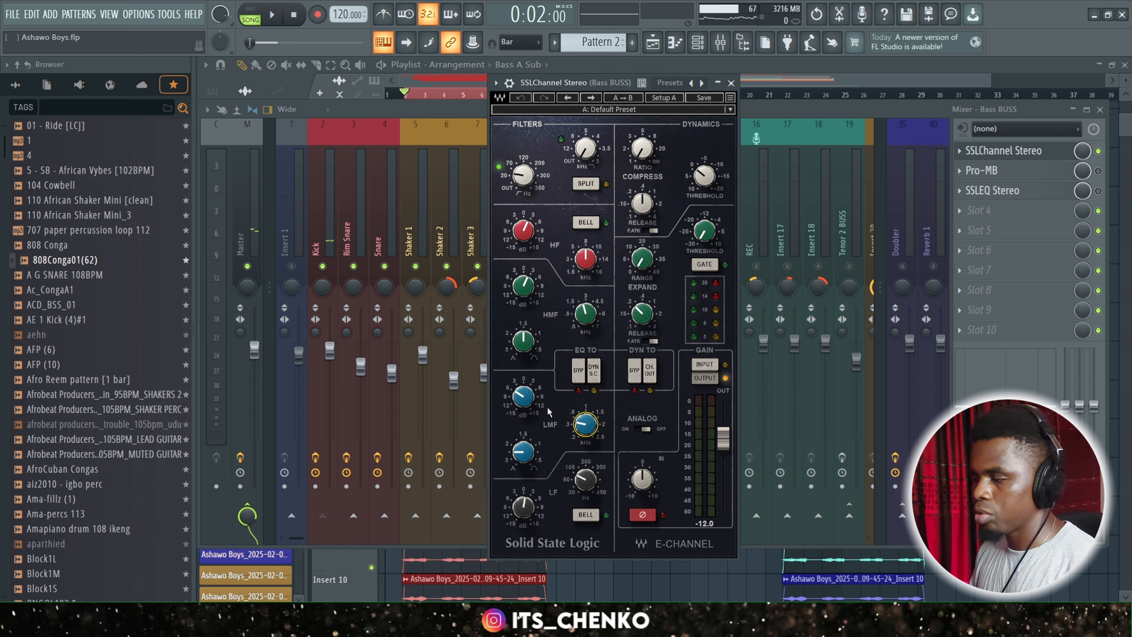
left_click(528, 292)
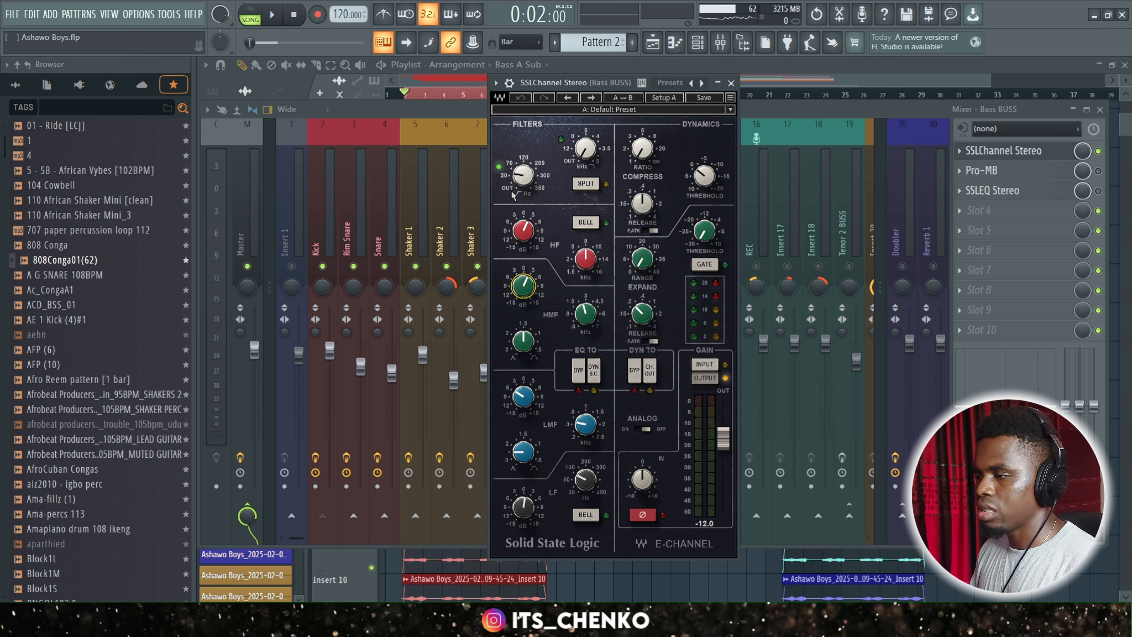
left_click(523, 175)
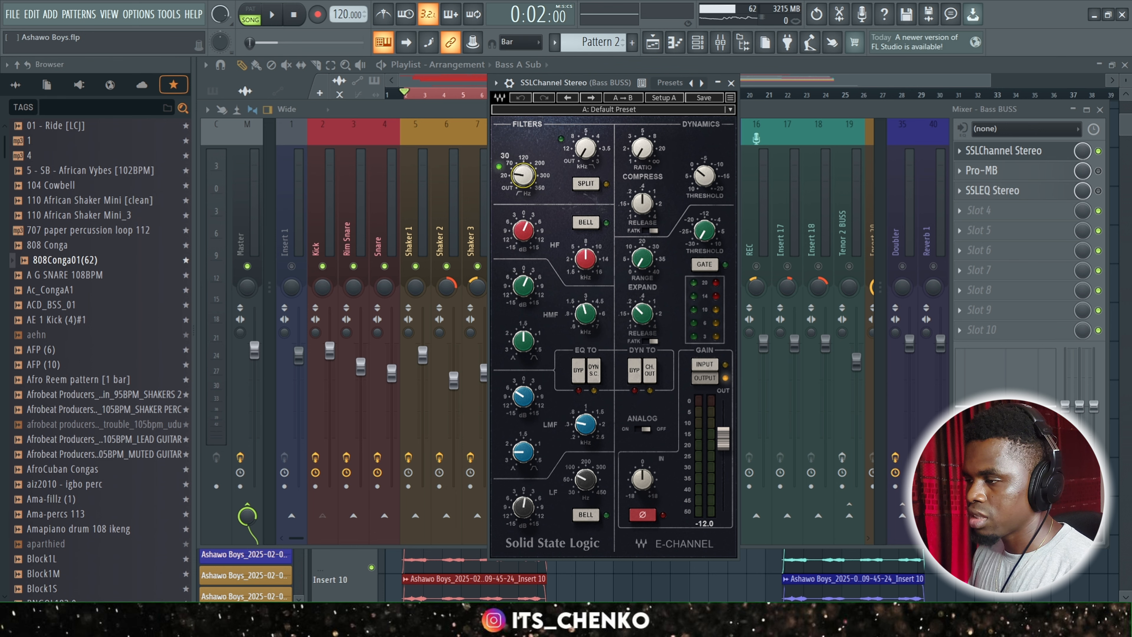
Bring the mixer back into view and play back the mix with only SSLChannel Stereo enabled on Bass BUSS.
left_click(607, 64)
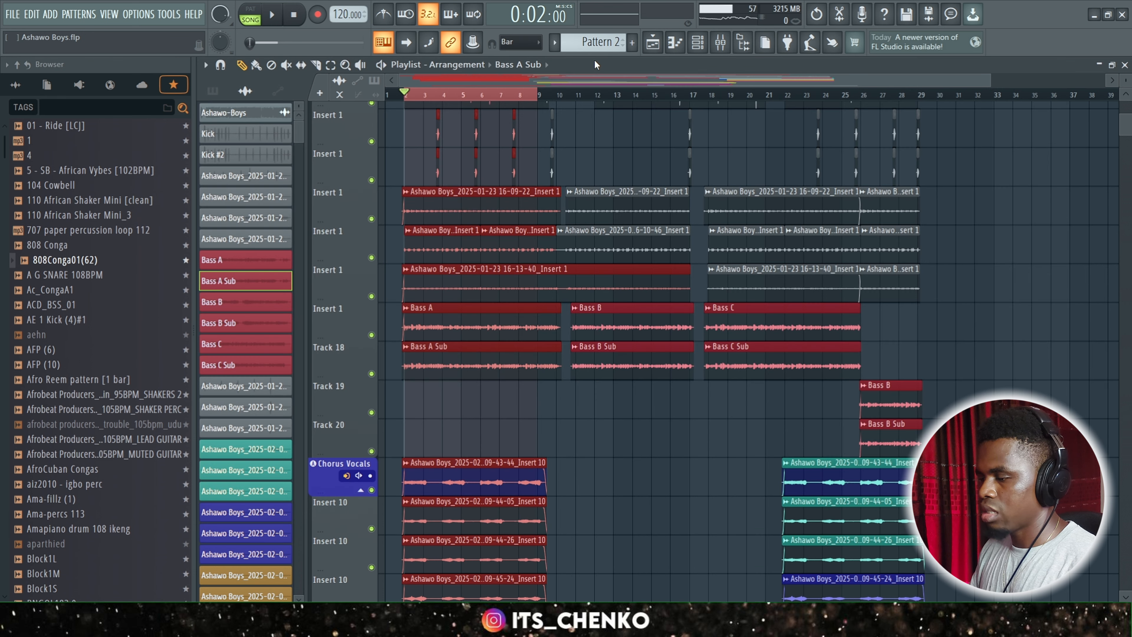
left_click(720, 42)
key("space")
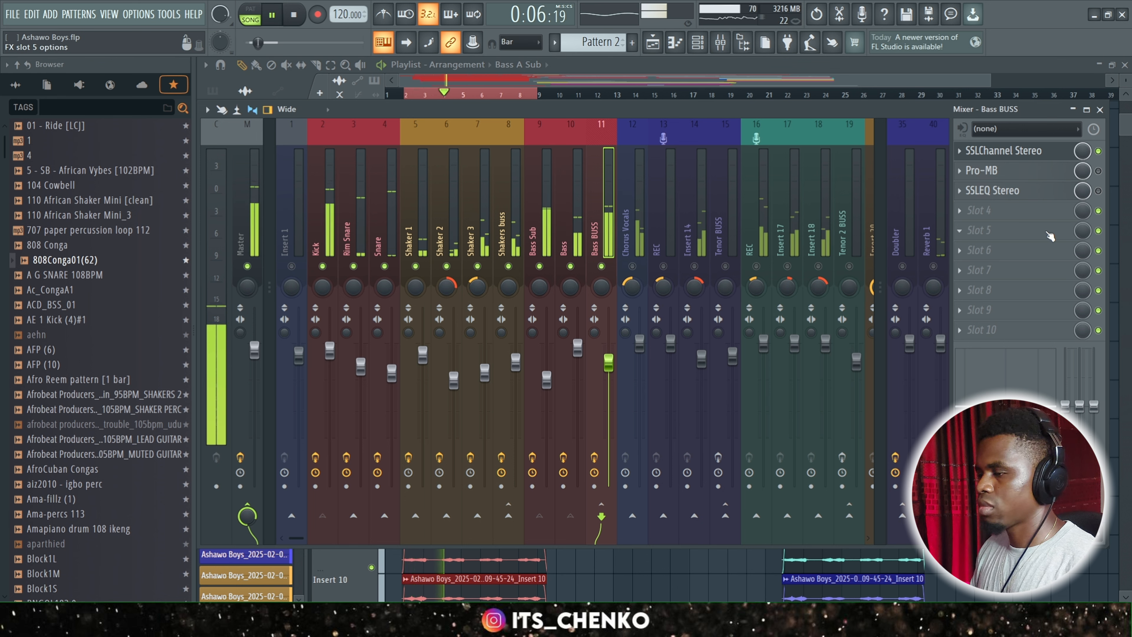
Stop playback and enable the Pro-MB effect on the Bass BUSS track.
key("space")
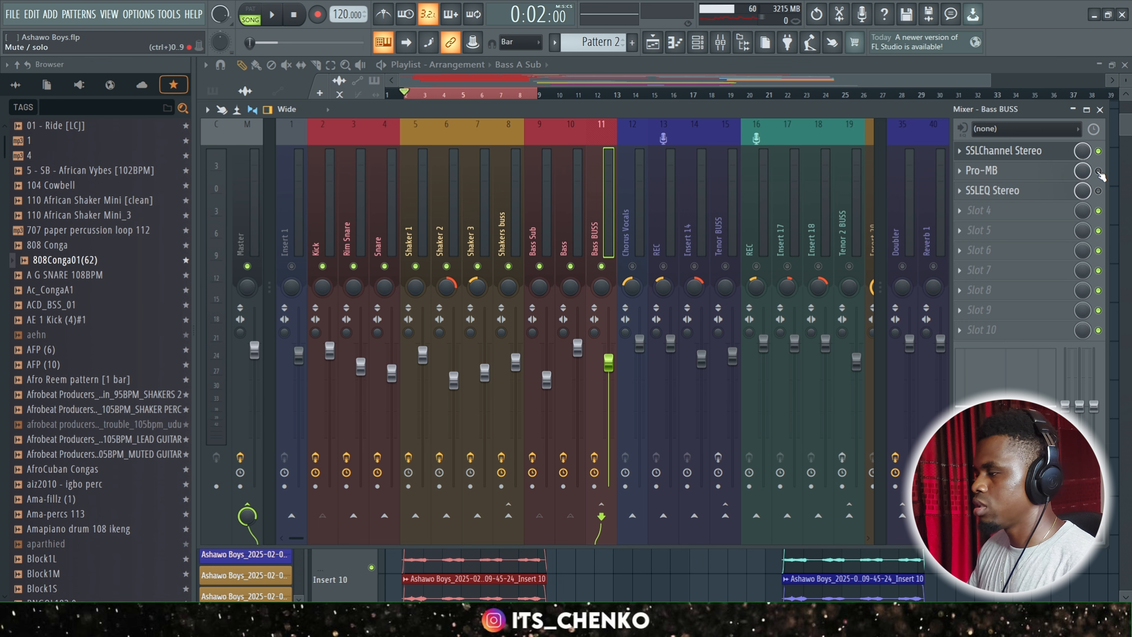
left_click(1043, 177)
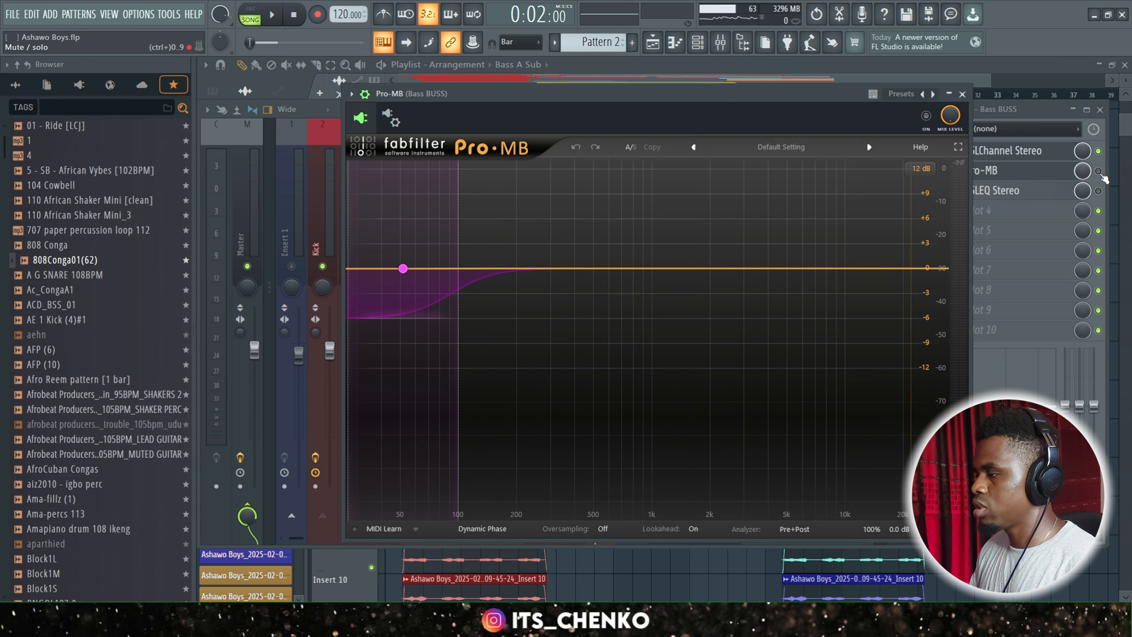
left_click(1099, 172)
left_click(1019, 173)
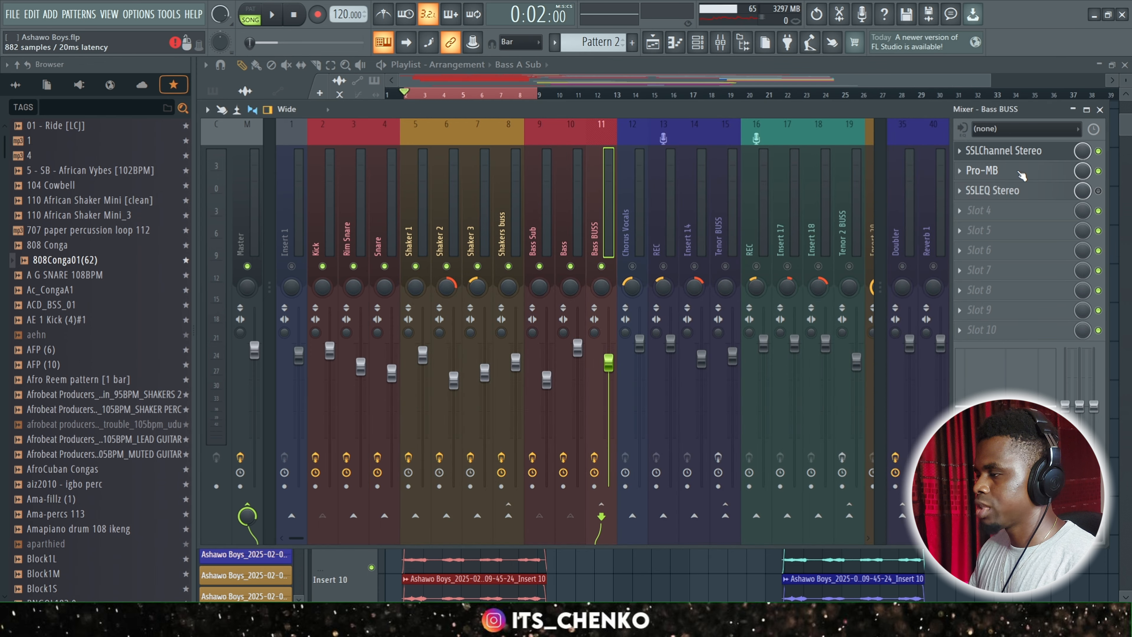
Open and reposition Pro-MB on Bass BUSS, and examine its low band's compression and side-chain settings.
left_click(1021, 175)
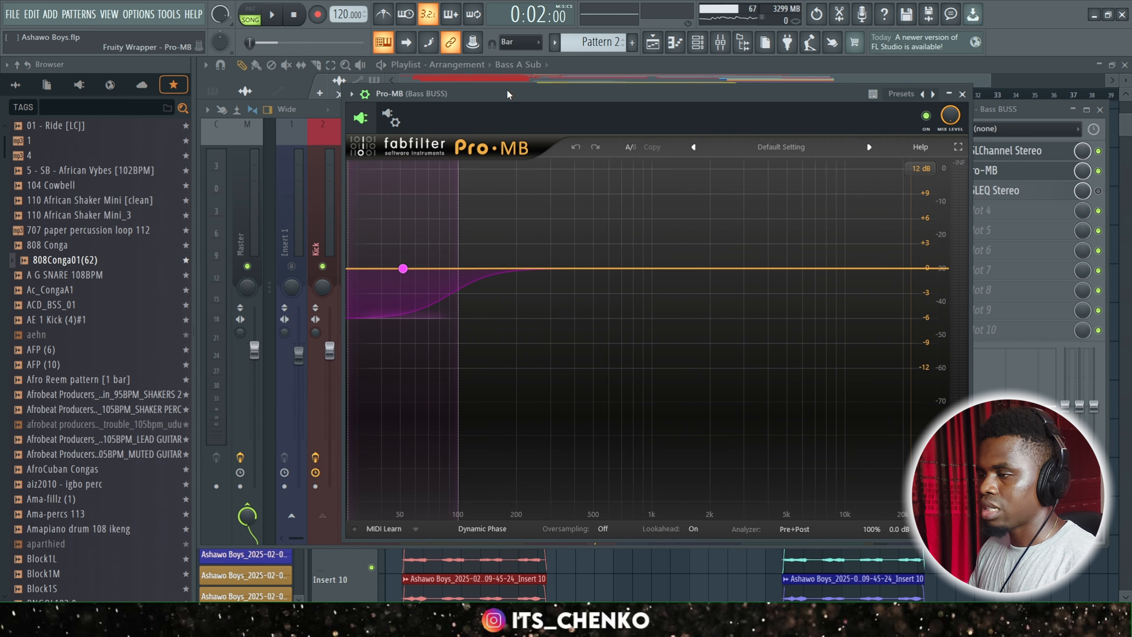
left_click_drag(509, 102, 524, 74)
left_click(432, 404)
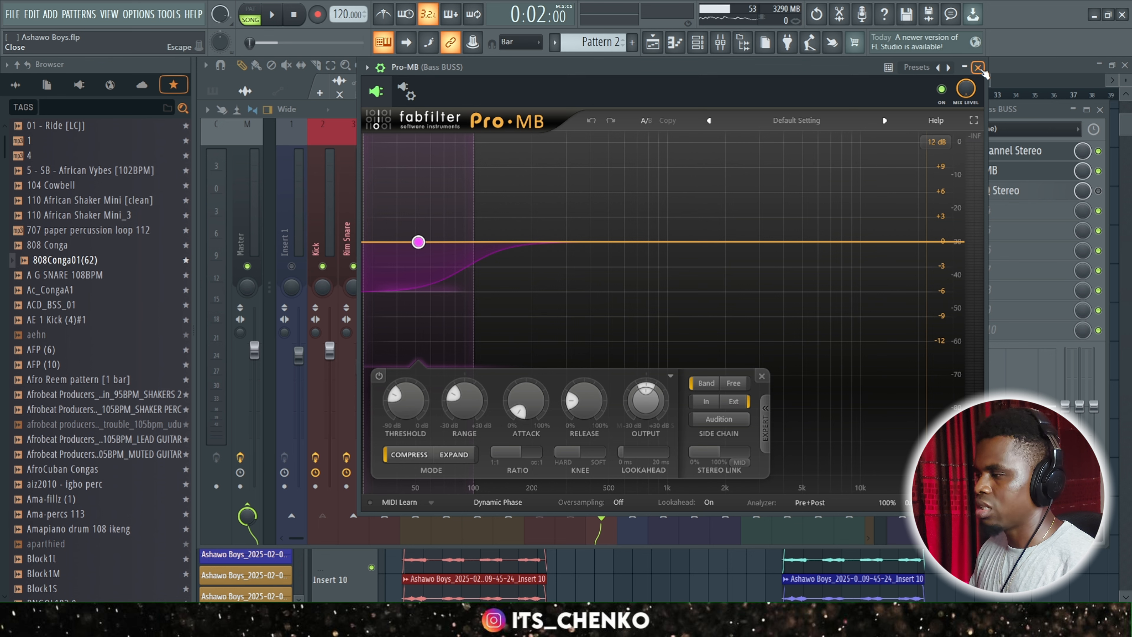
left_click(978, 67)
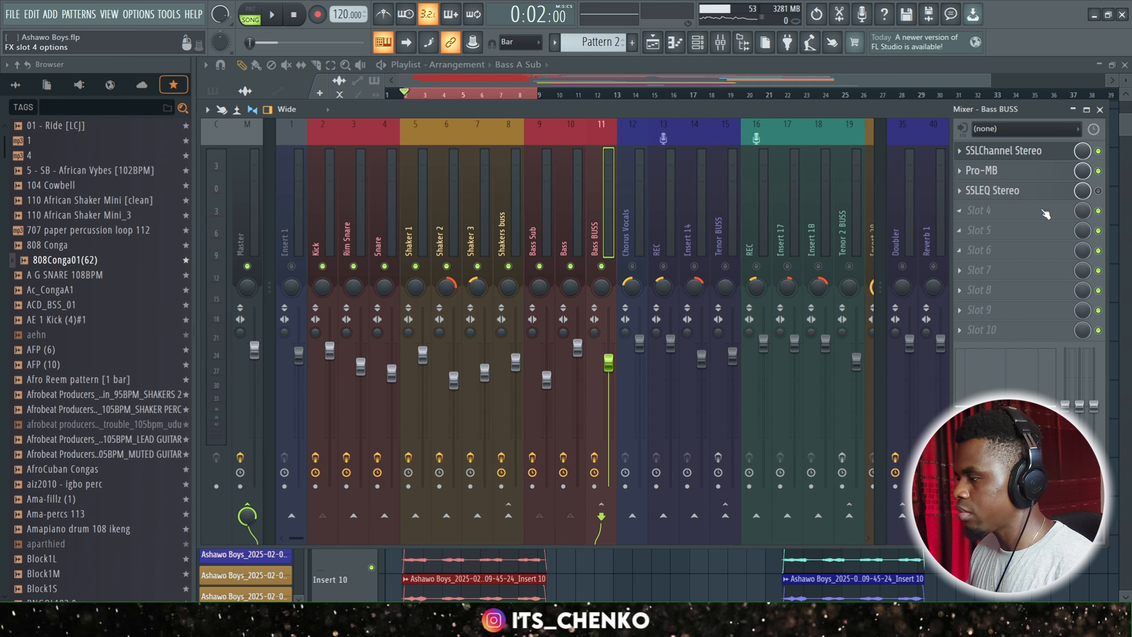
Open and reposition SSLEQ Stereo on Bass BUSS, and examine its LF, LMF, HMF and HF band settings.
left_click(1013, 191)
left_click_drag(634, 3, 591, 236)
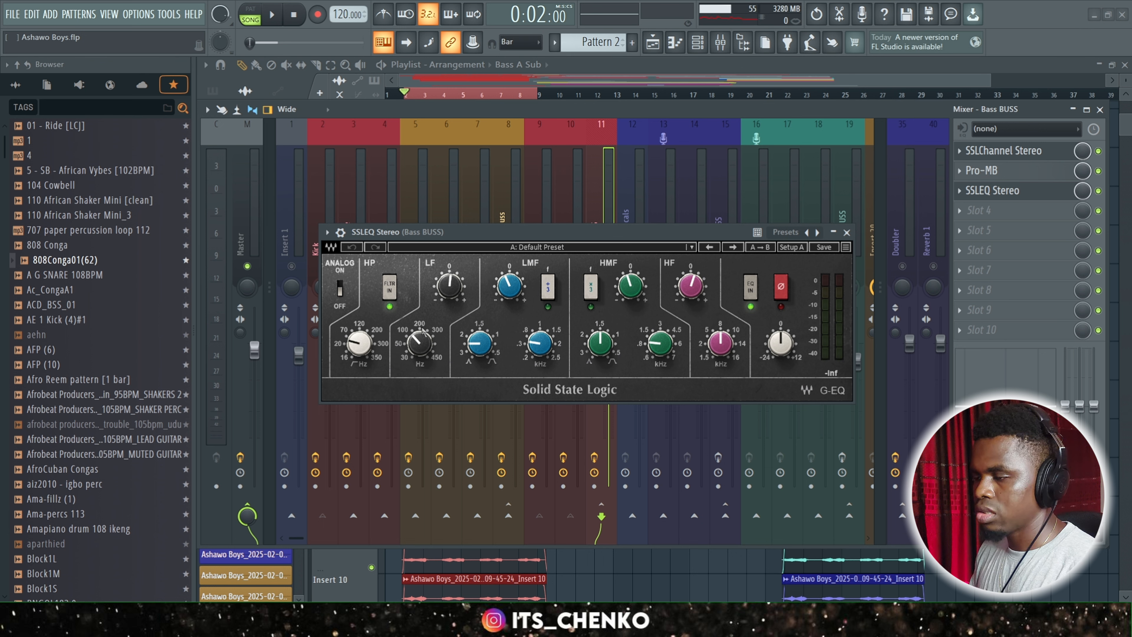
left_click_drag(451, 294, 450, 289)
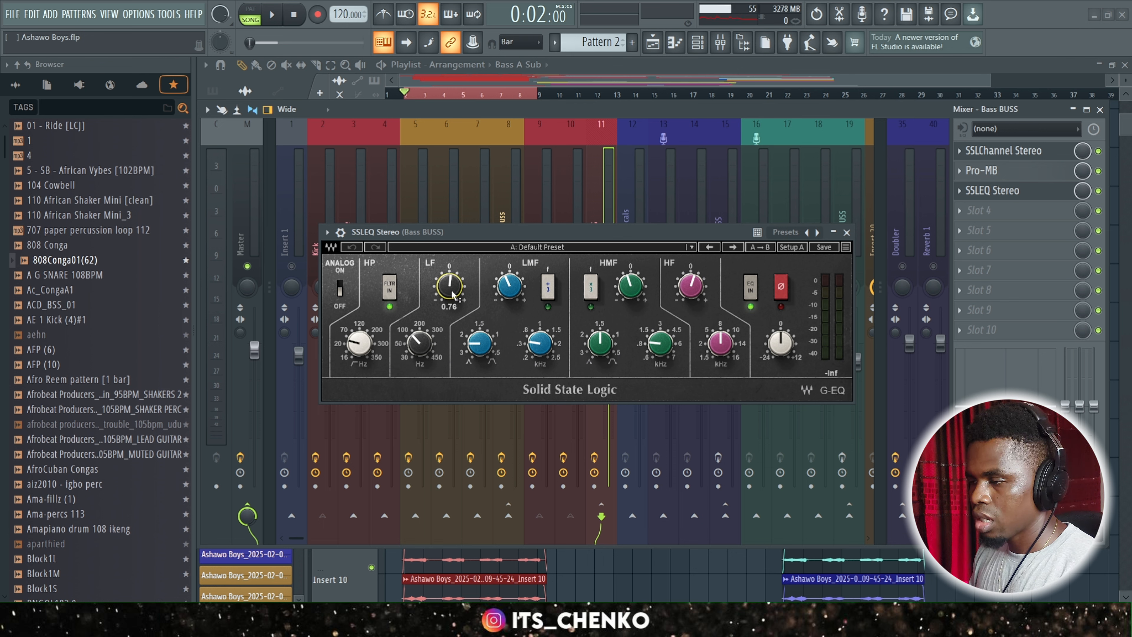
left_click_drag(419, 343, 419, 341)
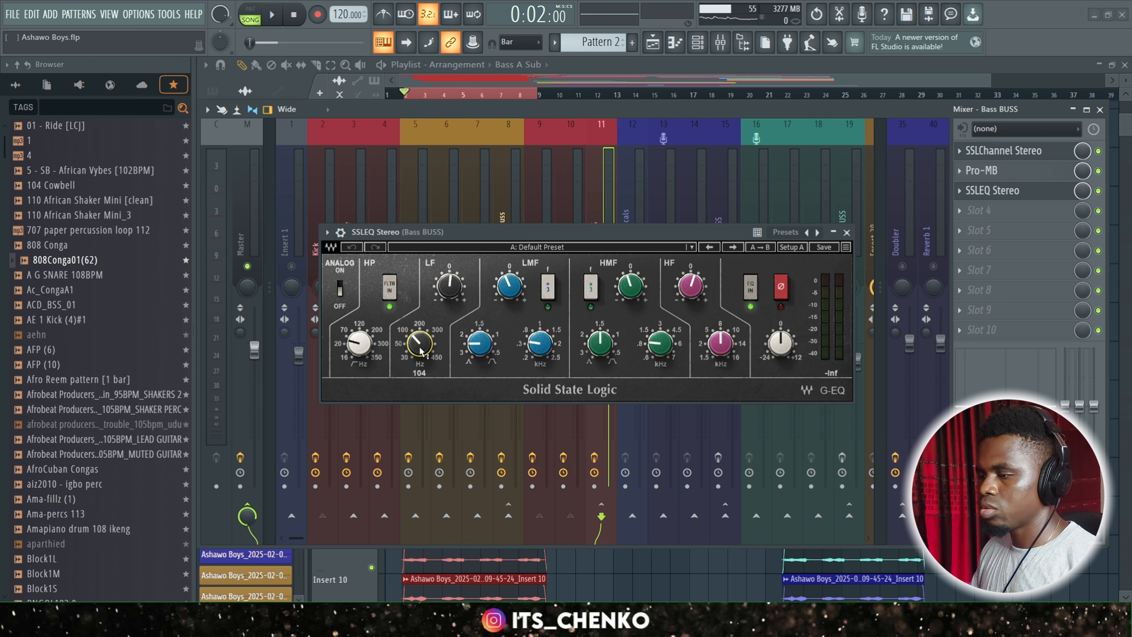
left_click_drag(541, 347, 540, 345)
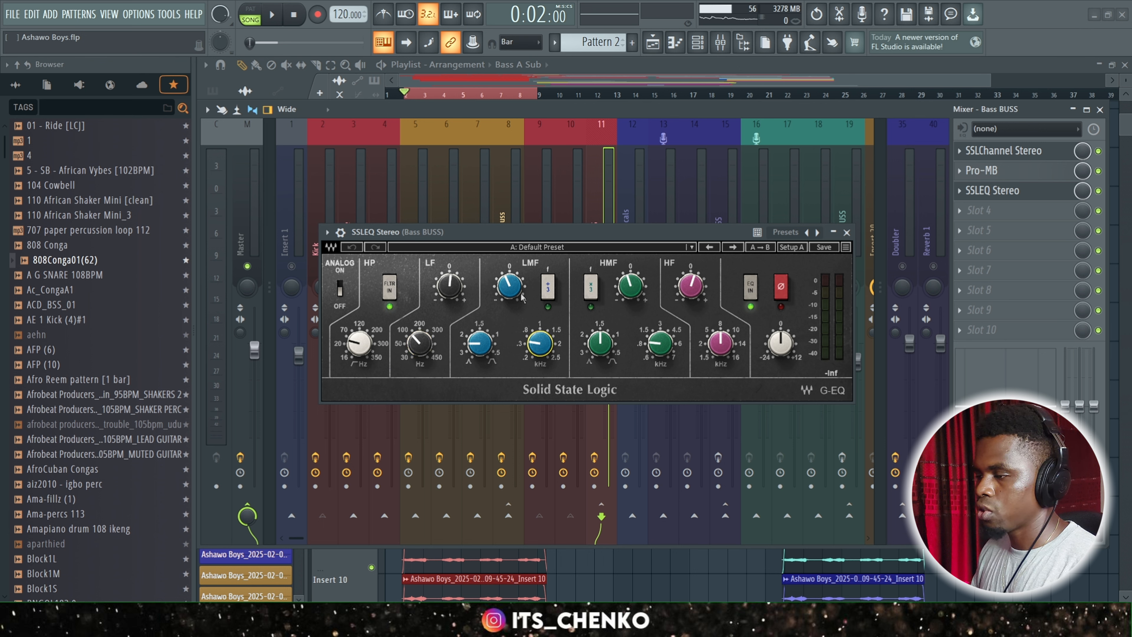
left_click_drag(638, 295, 638, 298)
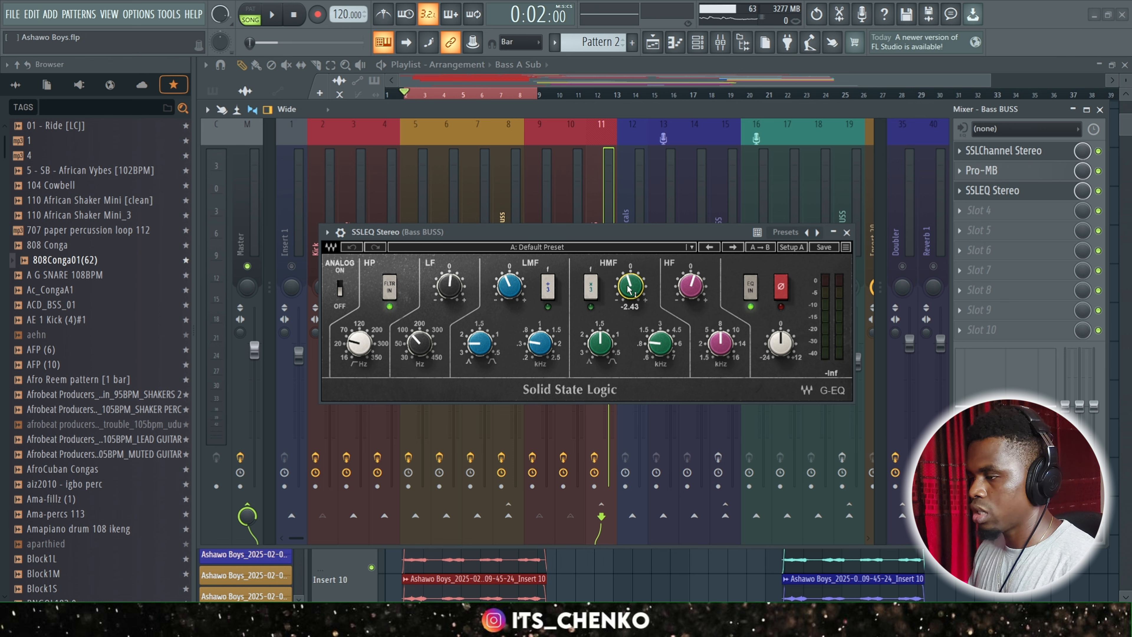
left_click(692, 291)
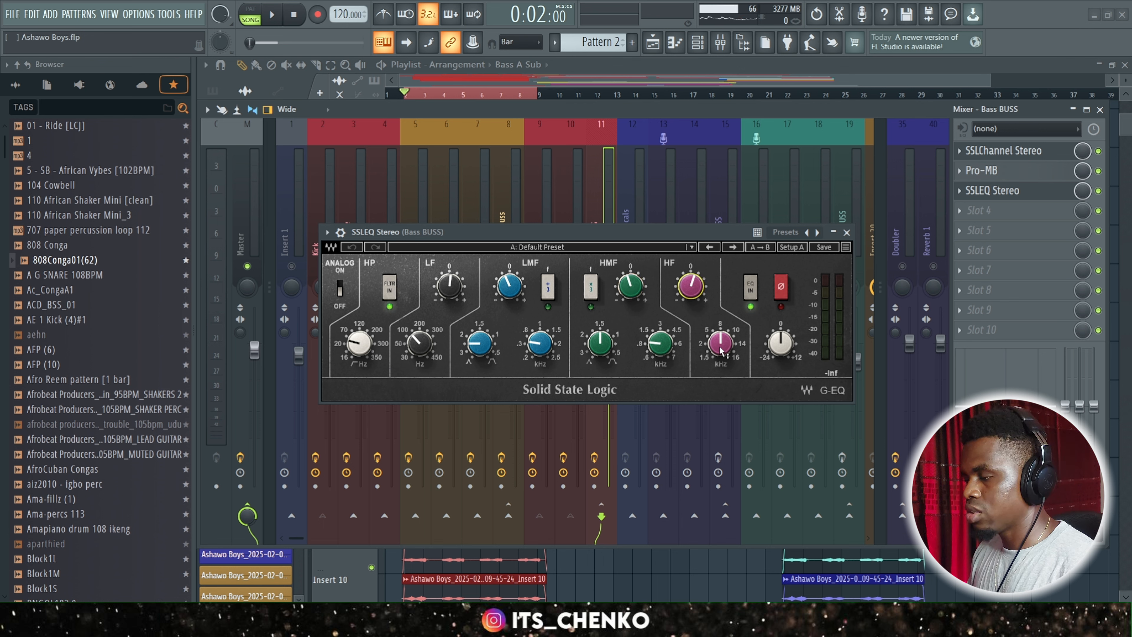
left_click(720, 348)
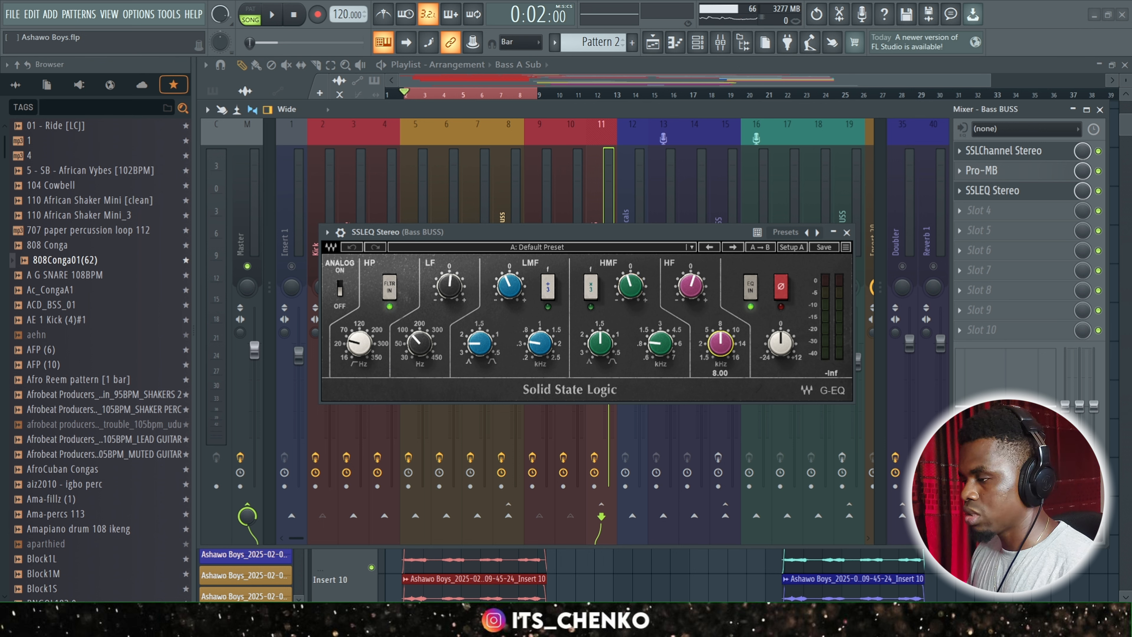
left_click(847, 232)
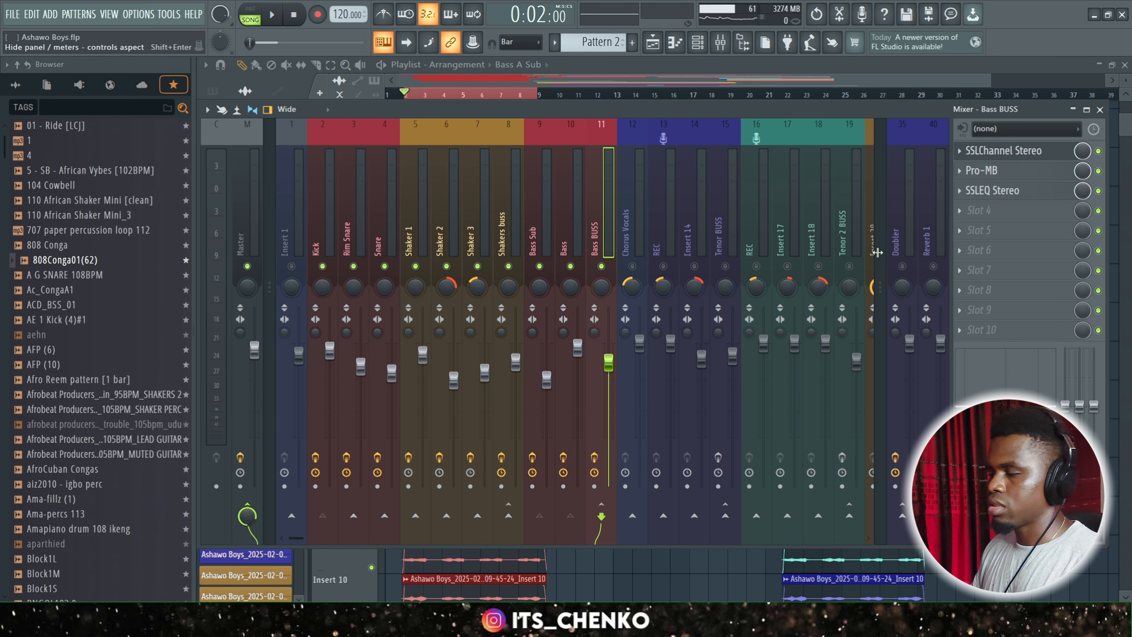
Play back the mix with all three Bass BUSS effects enabled and bring the playlist into view.
key("space")
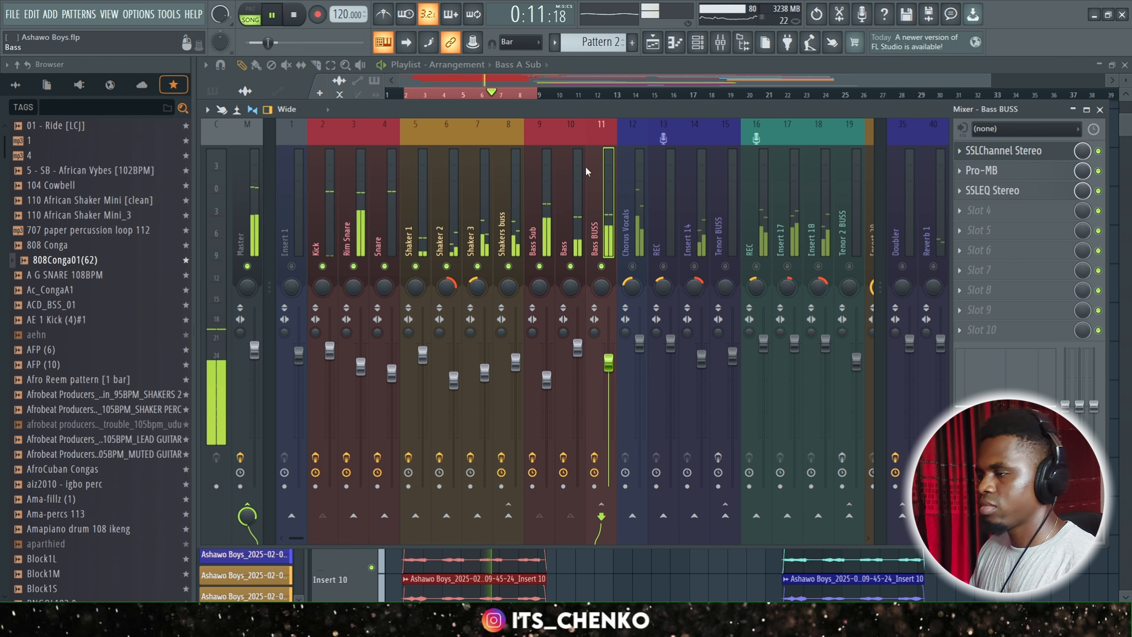
left_click(559, 79)
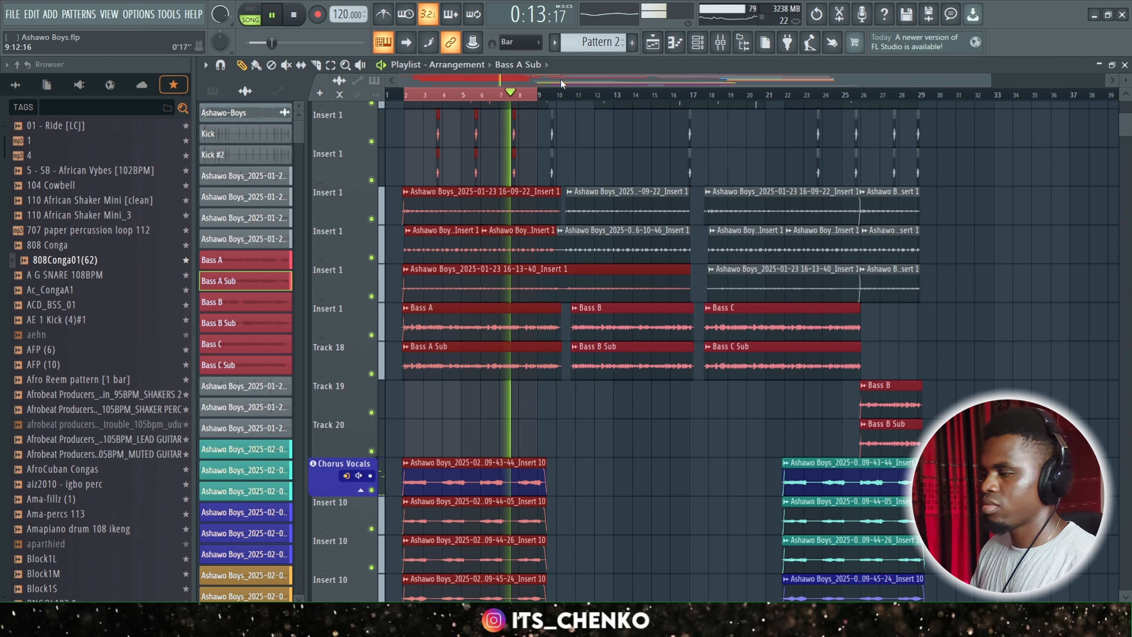
key("space")
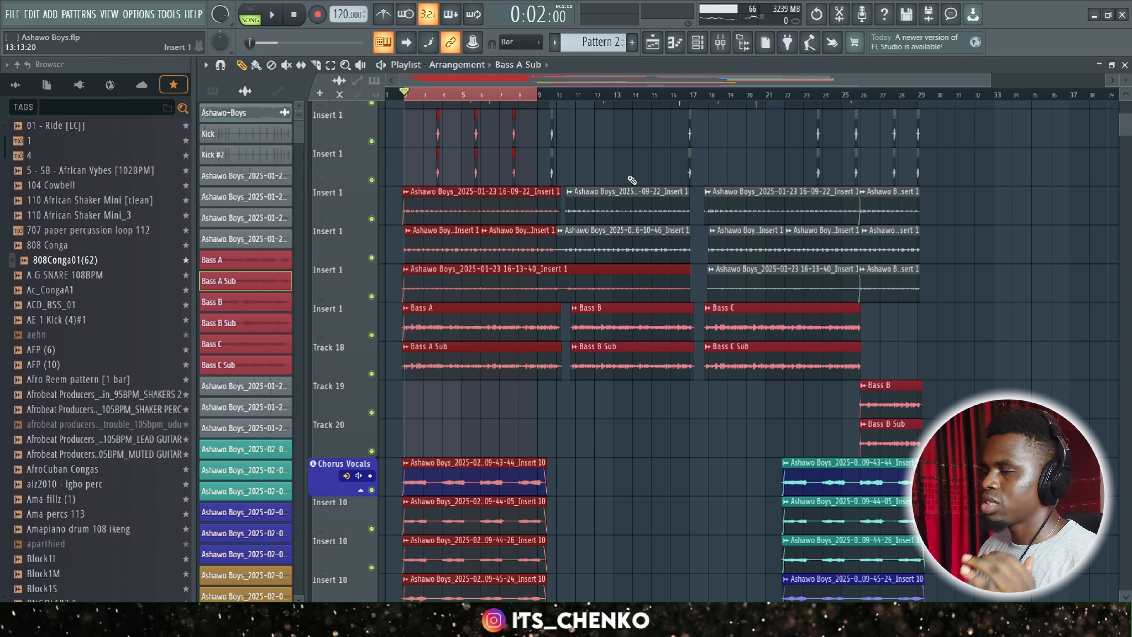
Review the Chorus Vocals clips in the playlist, then return to the vocal tracks in the mixer.
left_click(722, 44)
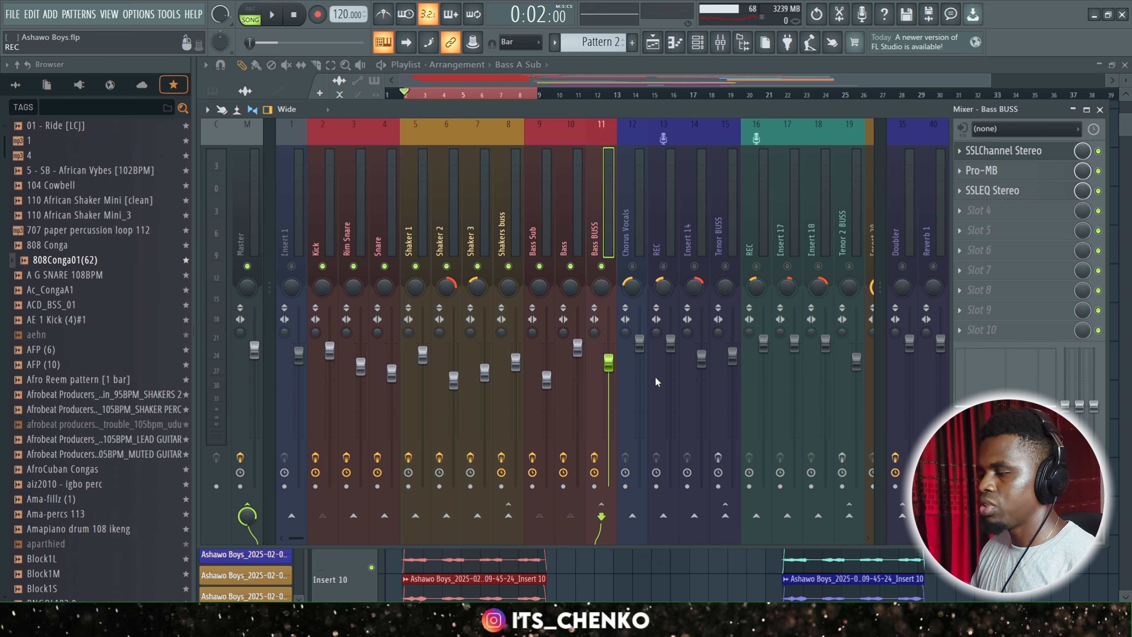
left_click_drag(296, 538, 321, 549)
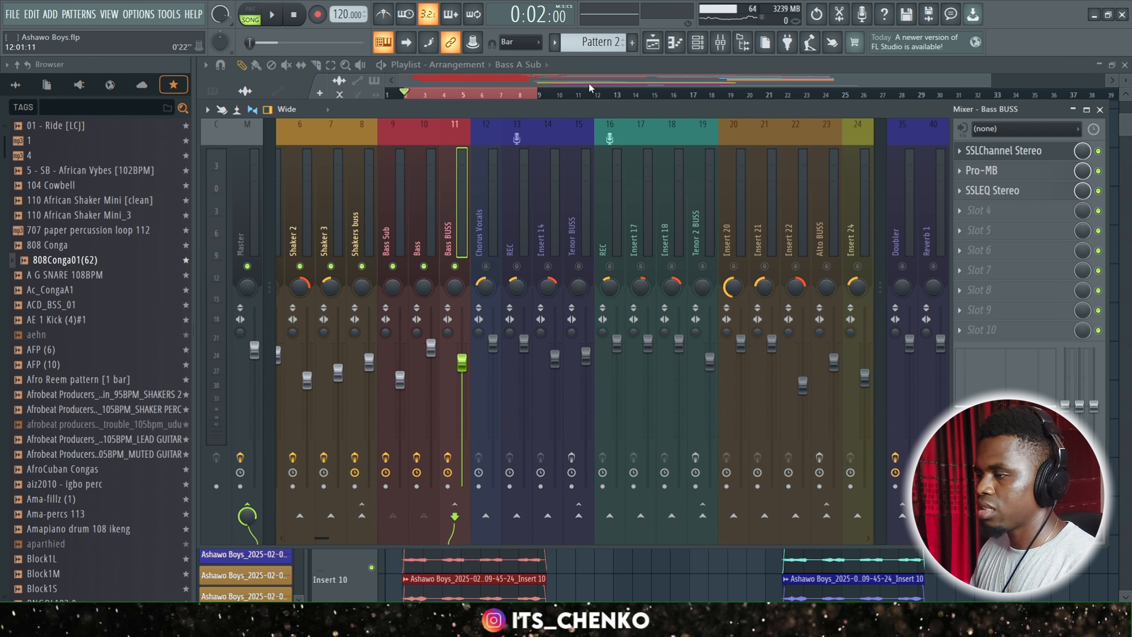
left_click(579, 82)
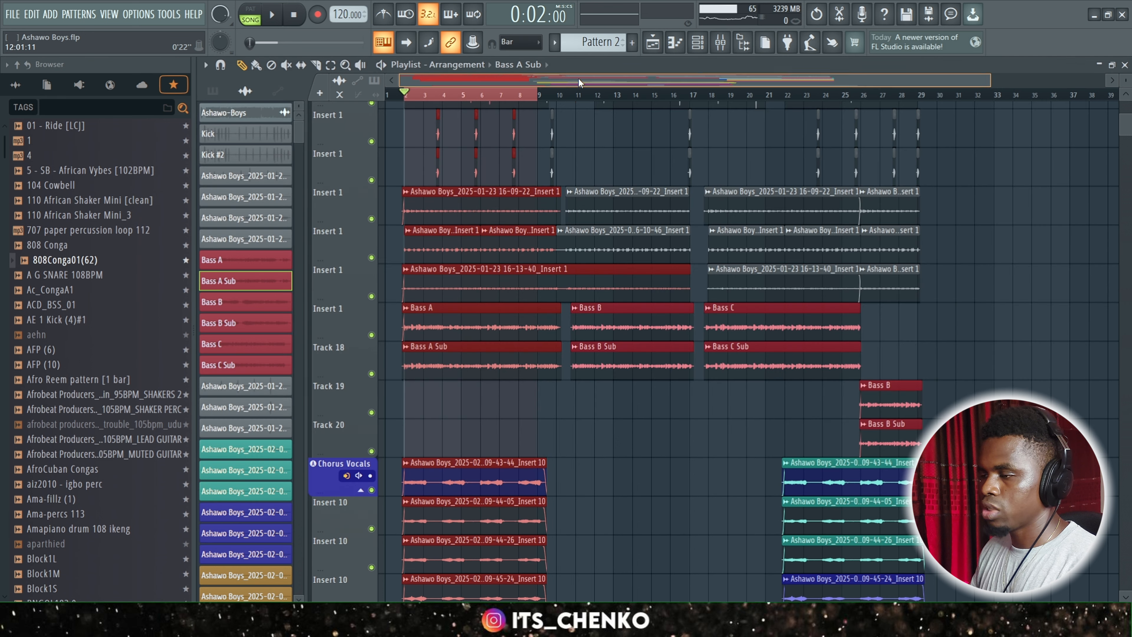
scroll(466, 408, "down", 3)
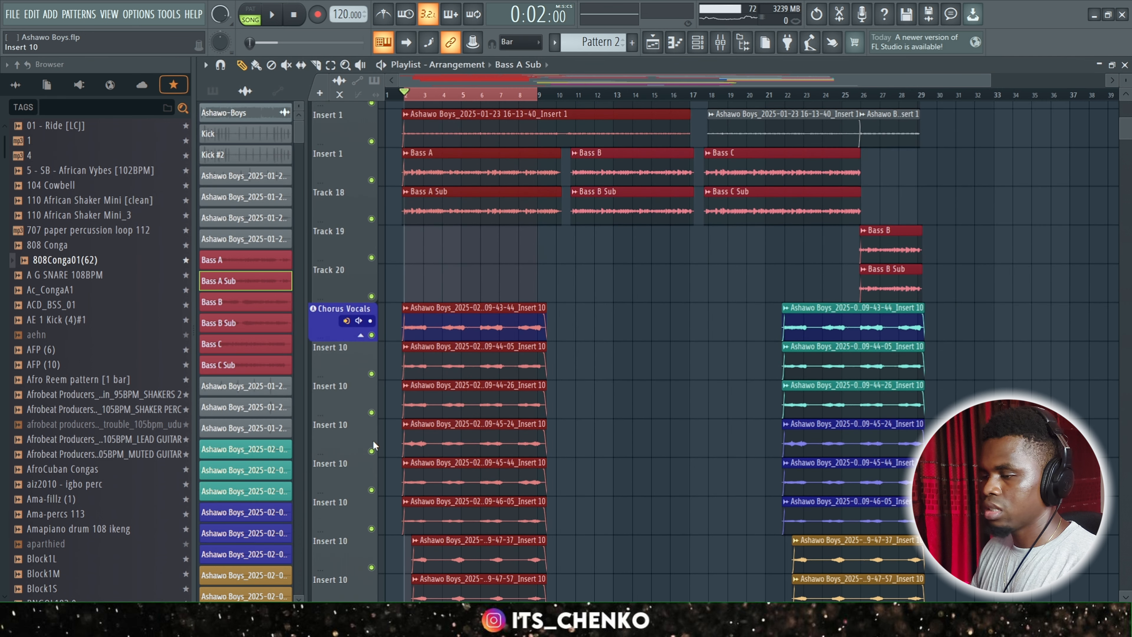
left_click(706, 50)
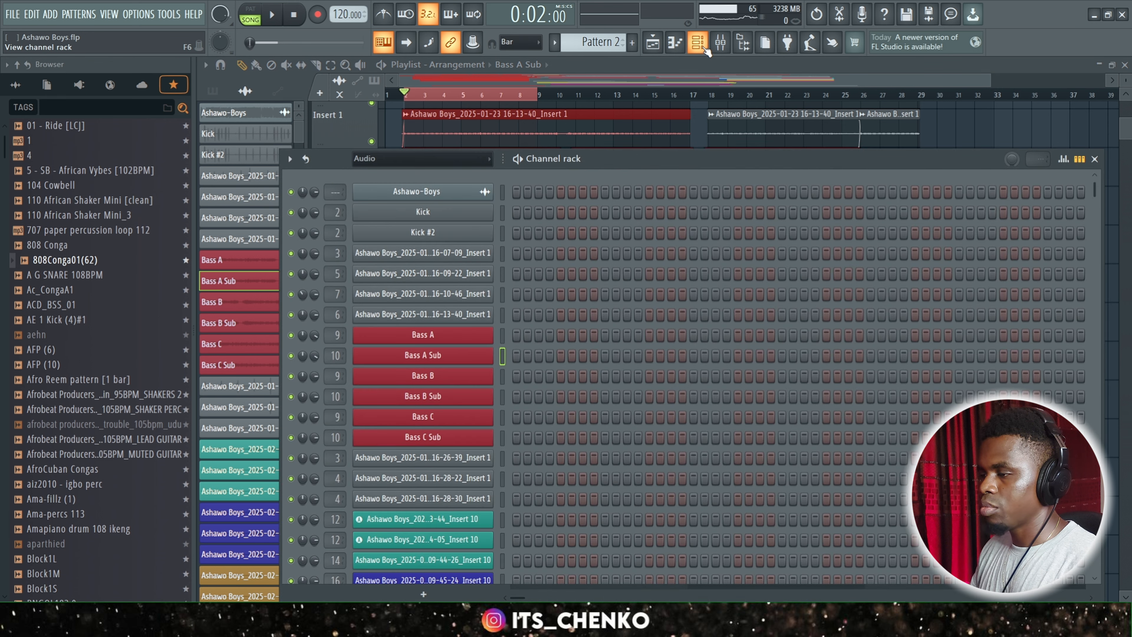
left_click(719, 46)
Unmute Chorus Vocals, REC, Insert 14 and Tenor BUSS on mixer tracks 12 to 15, and play back the mix.
left_click(517, 267)
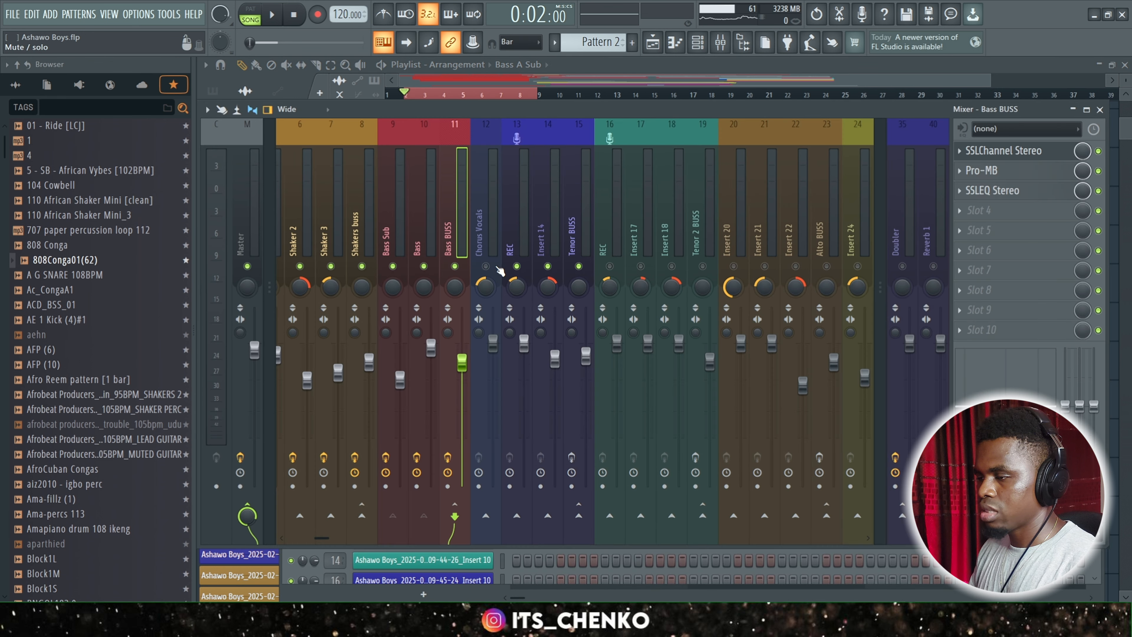
left_click(486, 267)
key("space")
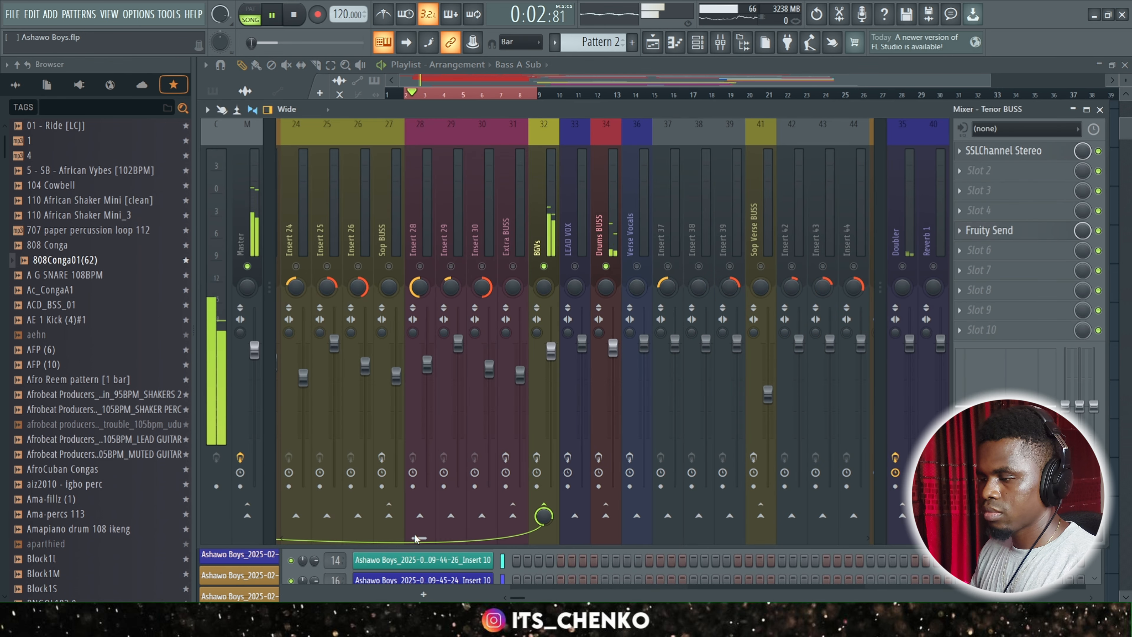
left_click_drag(415, 536, 329, 538)
left_click(453, 298)
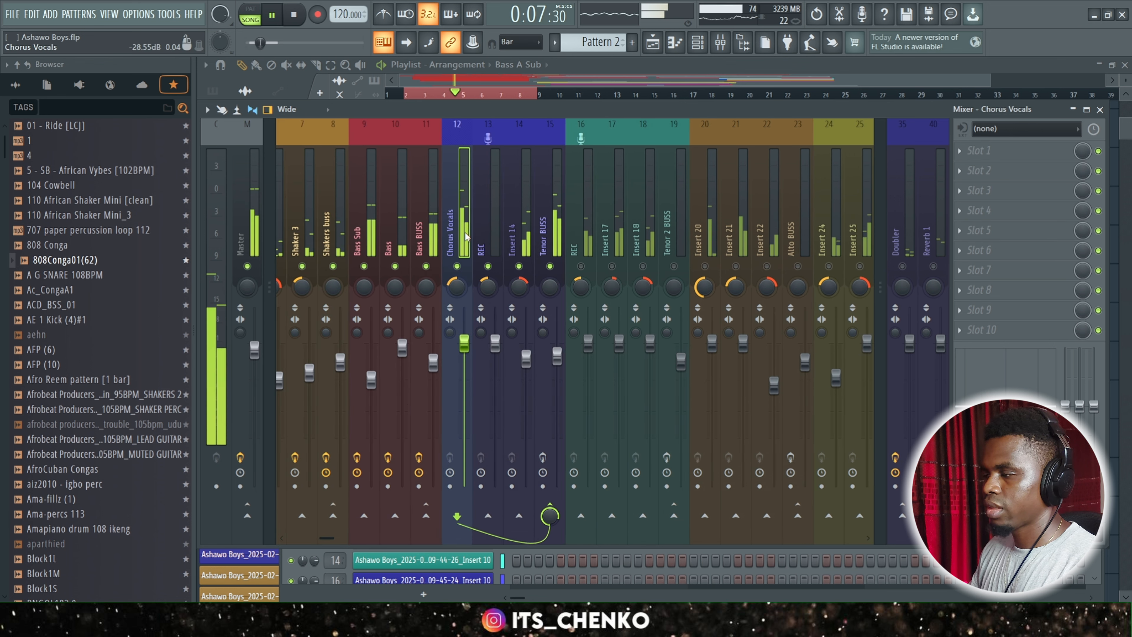
key("space")
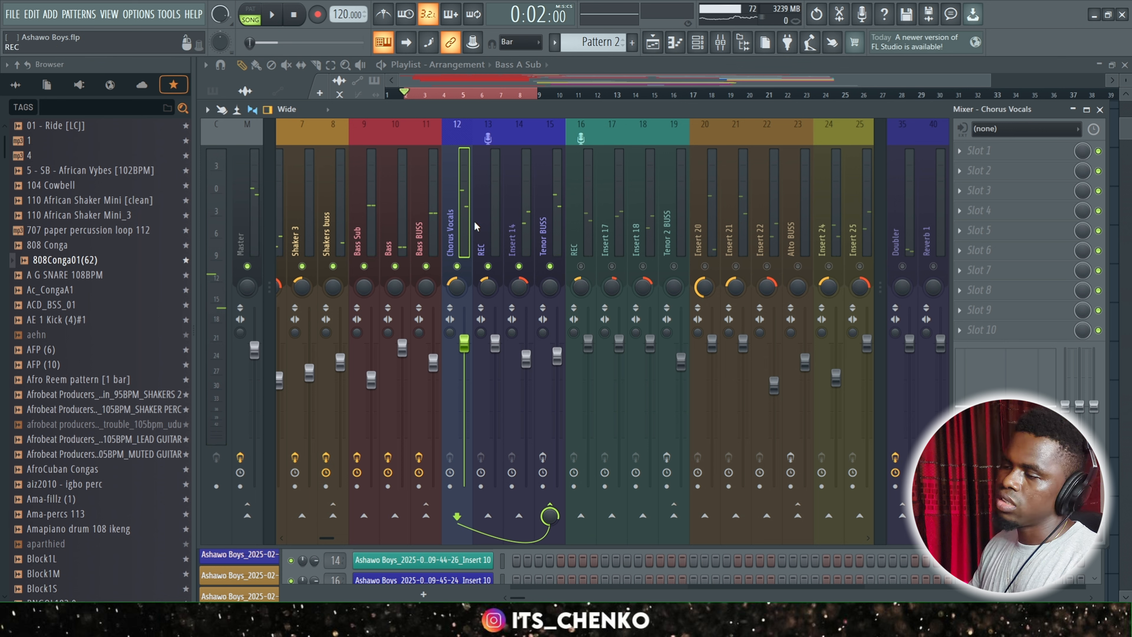
Inspect the effect slots of the REC, Insert 14 and Chorus Vocals tracks in the tenor group.
left_click(489, 220)
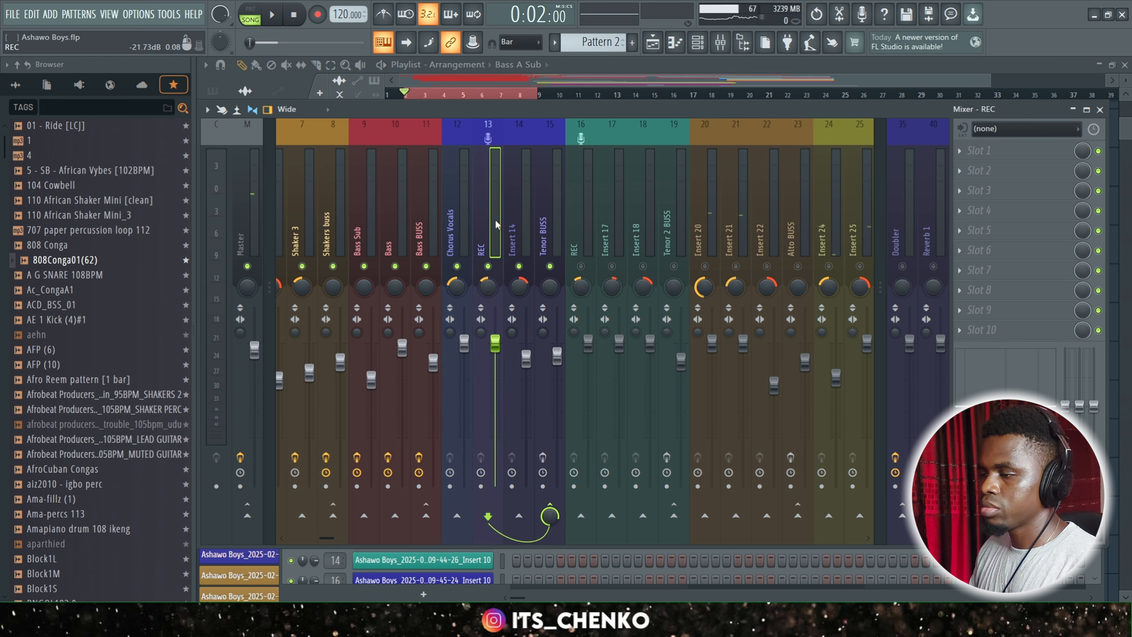
left_click(518, 224)
left_click(461, 224)
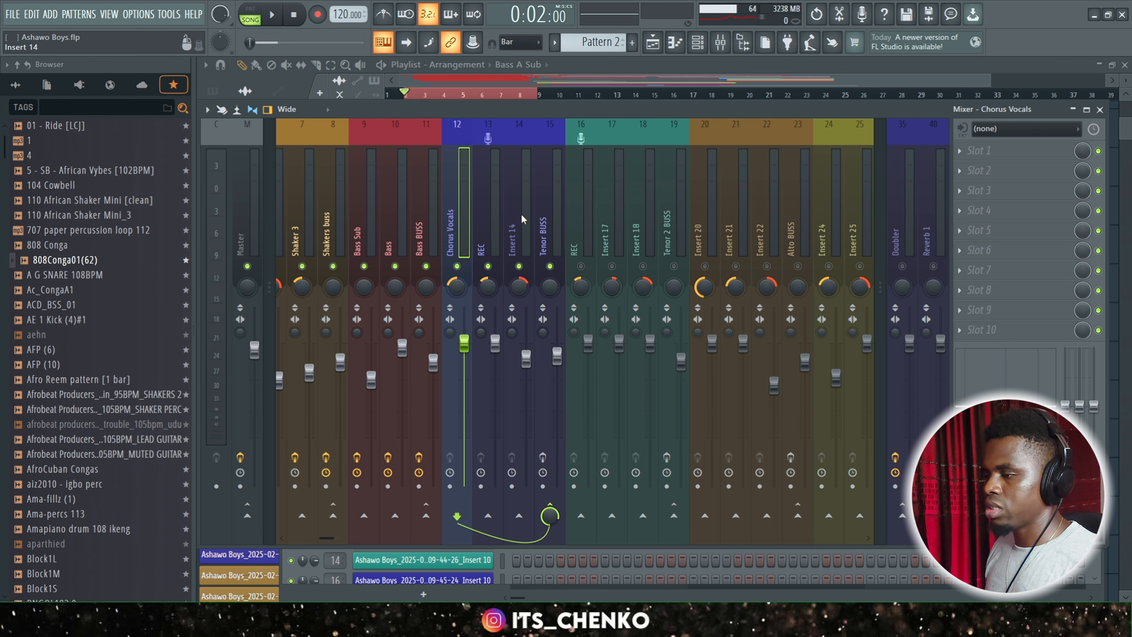
Select Tenor BUSS, open and reposition its SSLChannel Stereo, and examine the low-cut filter setting.
left_click(546, 225)
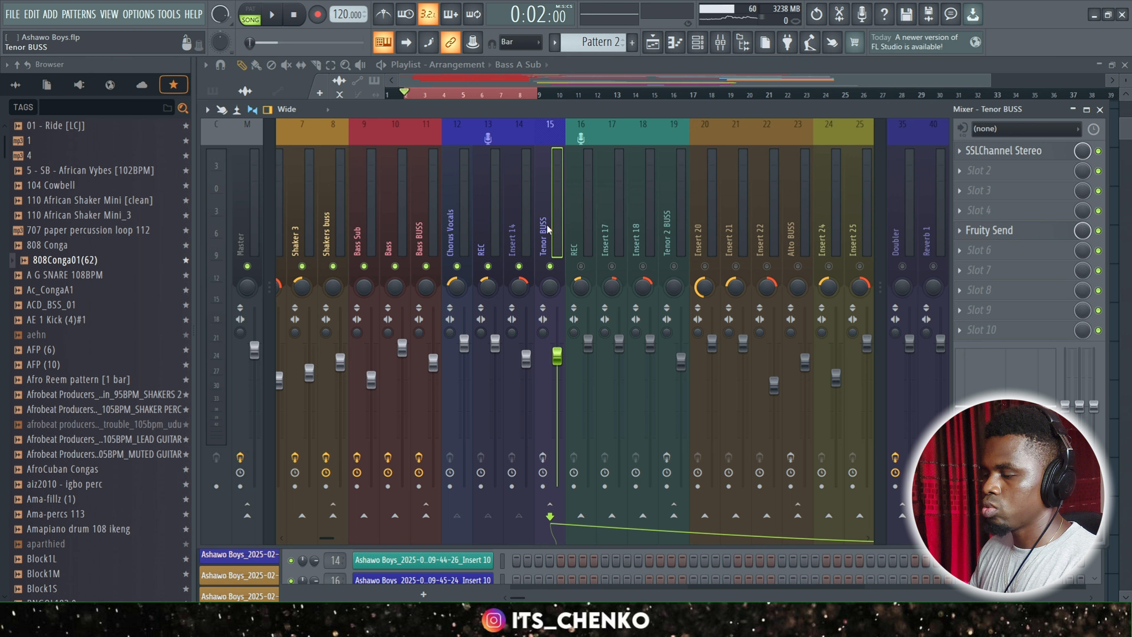
left_click(999, 152)
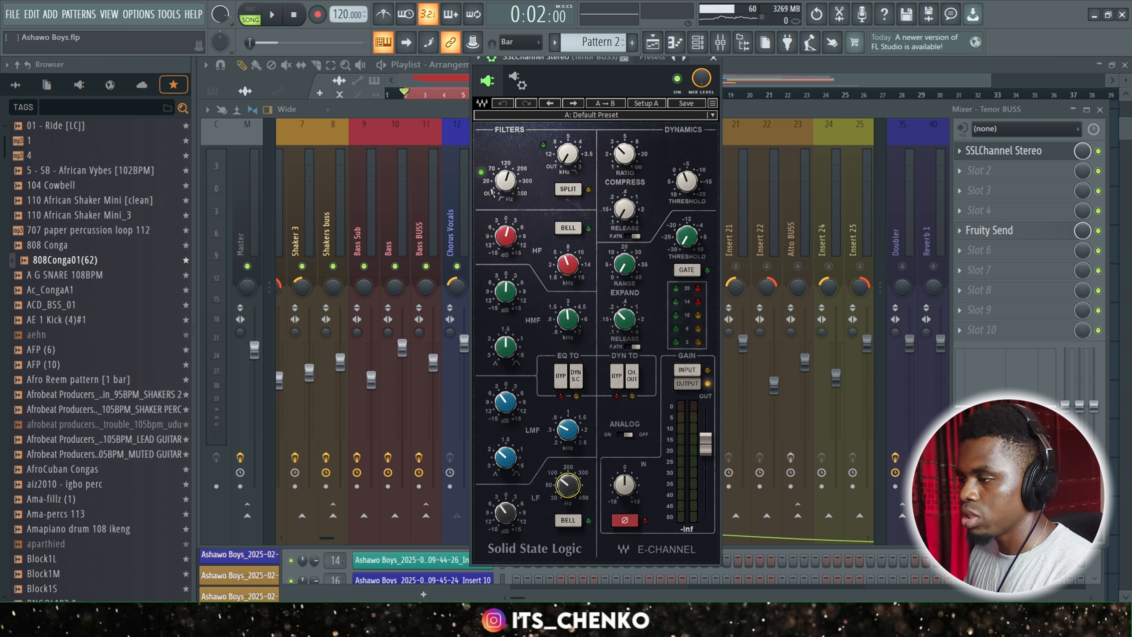
left_click(499, 184)
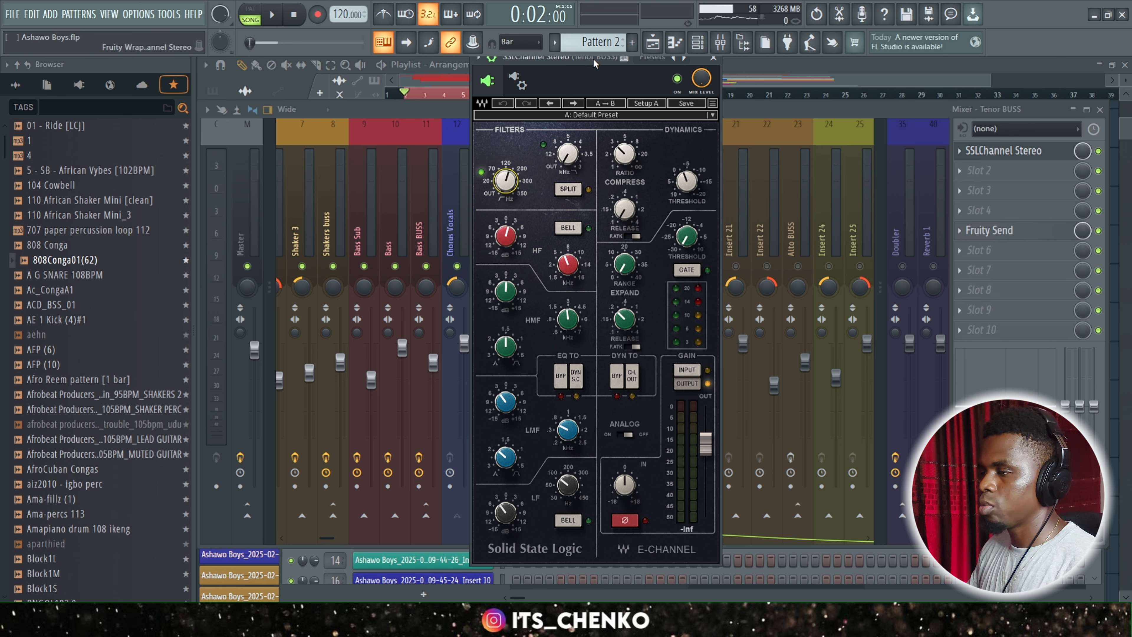
left_click_drag(596, 59, 593, 96)
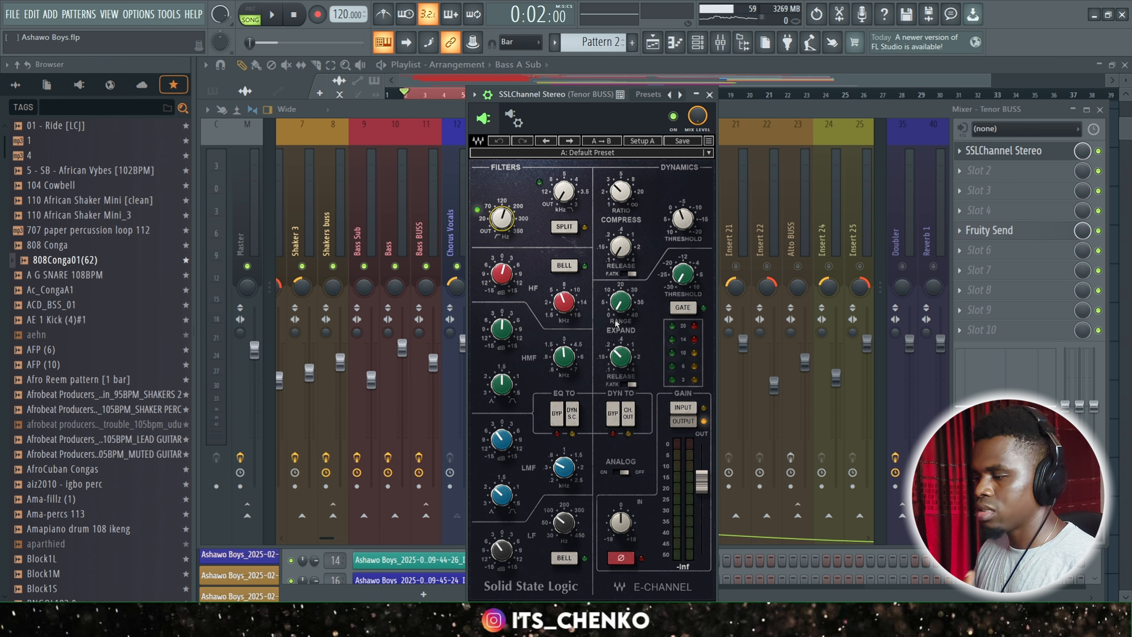
left_click_drag(587, 93, 588, 55)
Examine the LMF, HMF and HF equalizer settings of SSLChannel Stereo on Tenor BUSS.
left_click(563, 430)
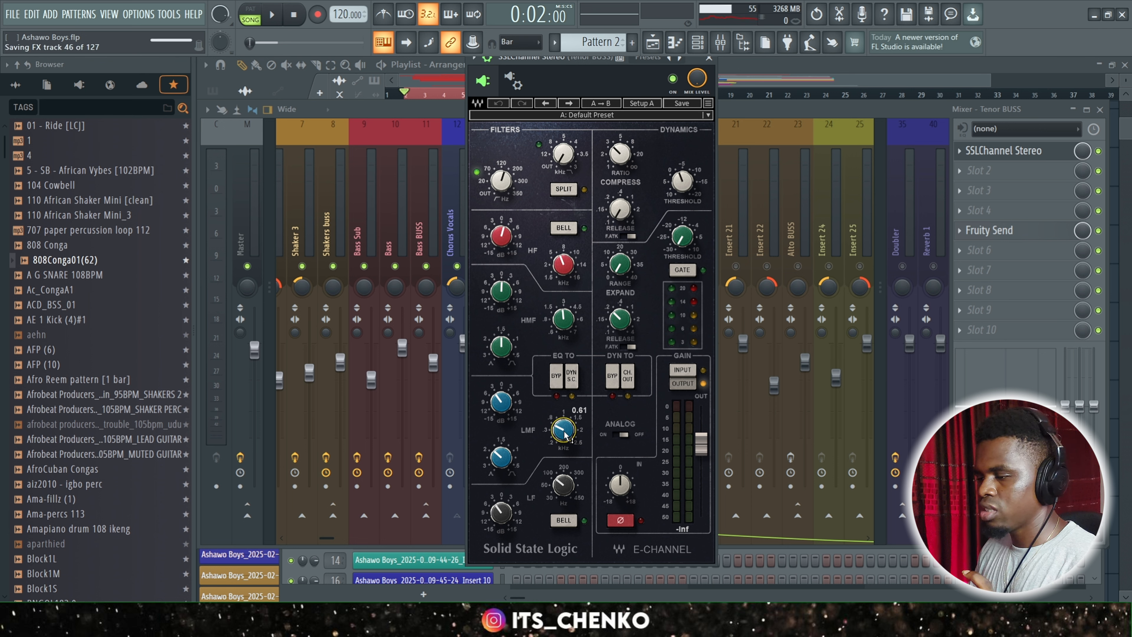
left_click(510, 296)
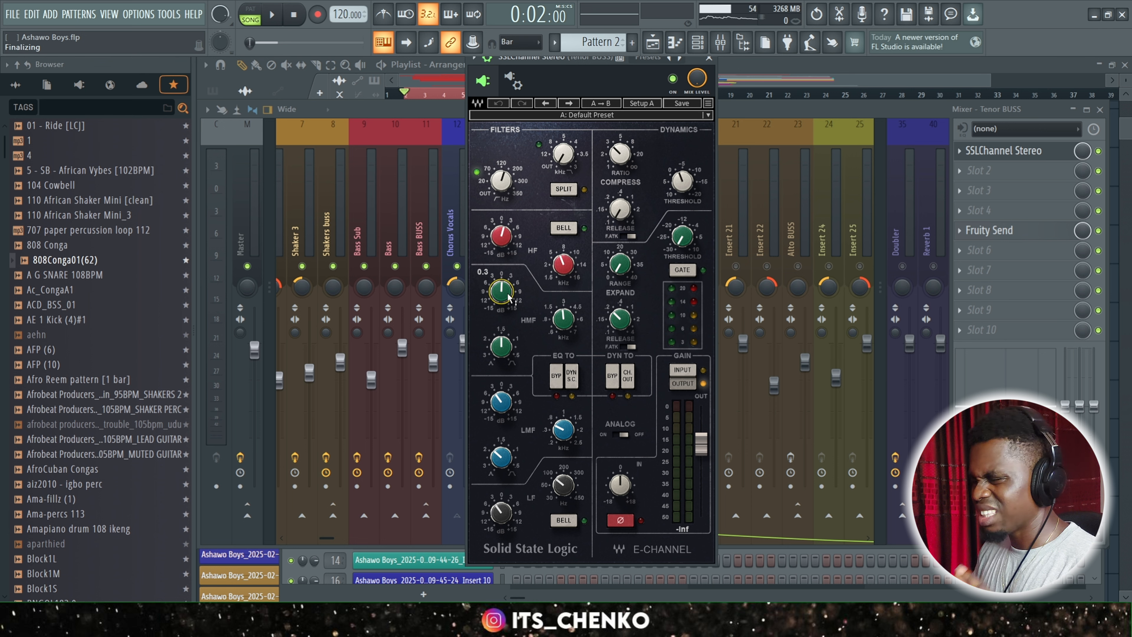
left_click(565, 326)
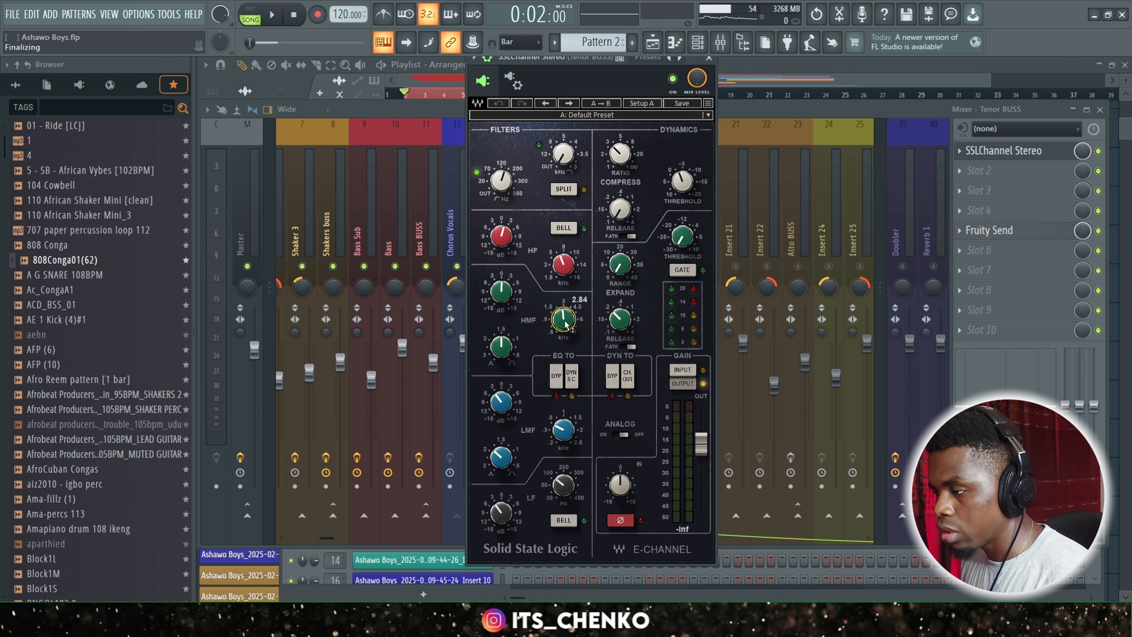
left_click(505, 244)
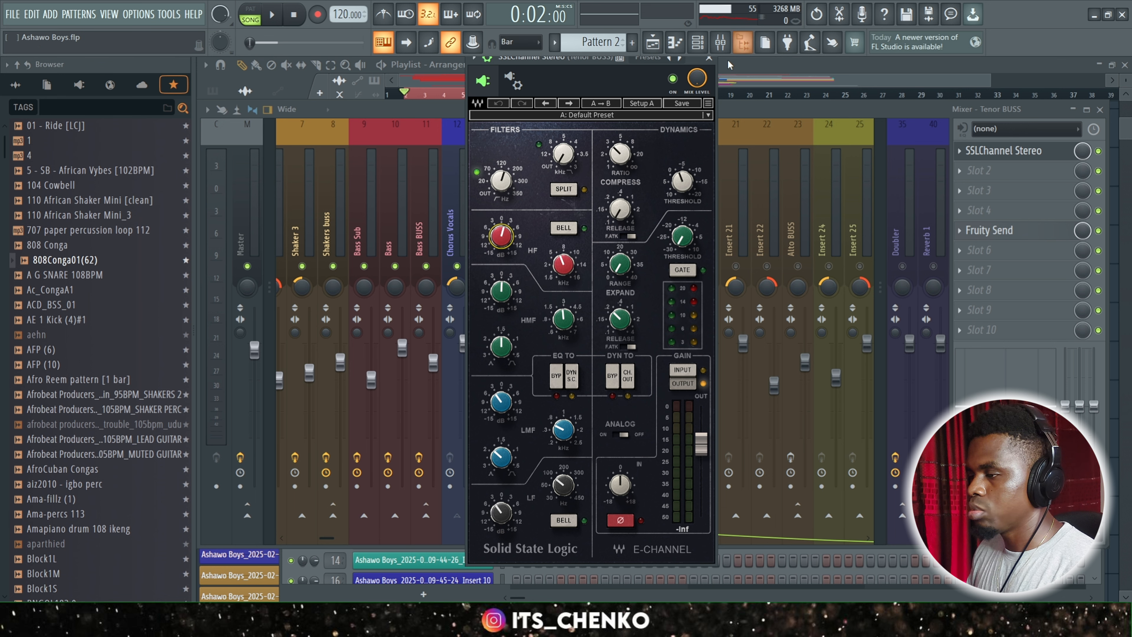
Close Tenor BUSS's SSLChannel Stereo, play back the mix with the bus effects bypassed and enabled, and leave them enabled.
left_click(715, 63)
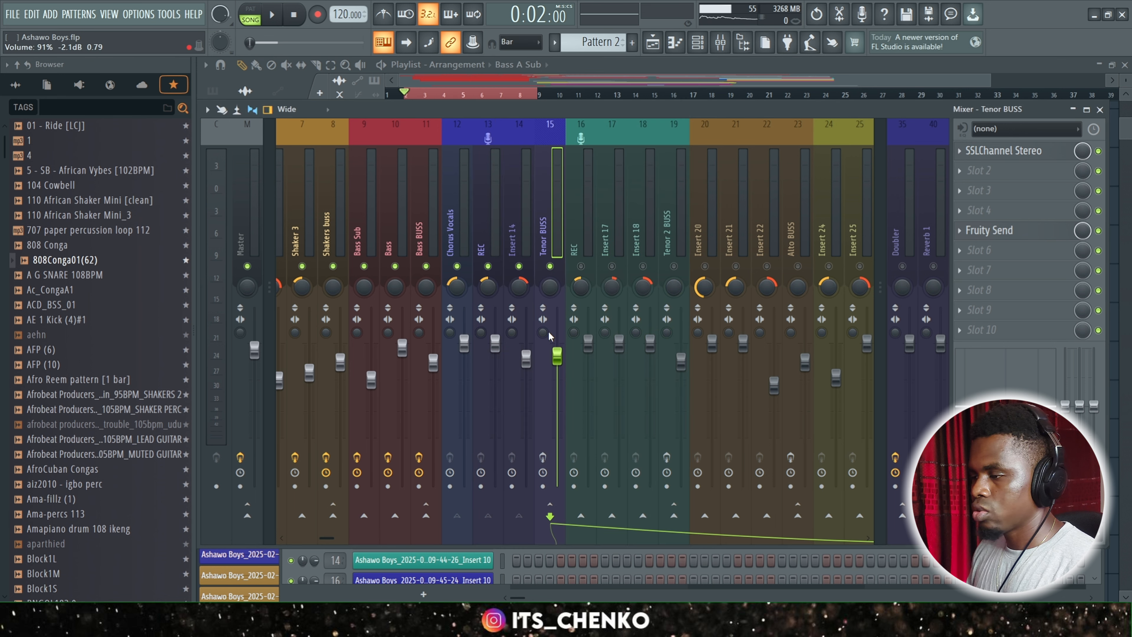
key("space")
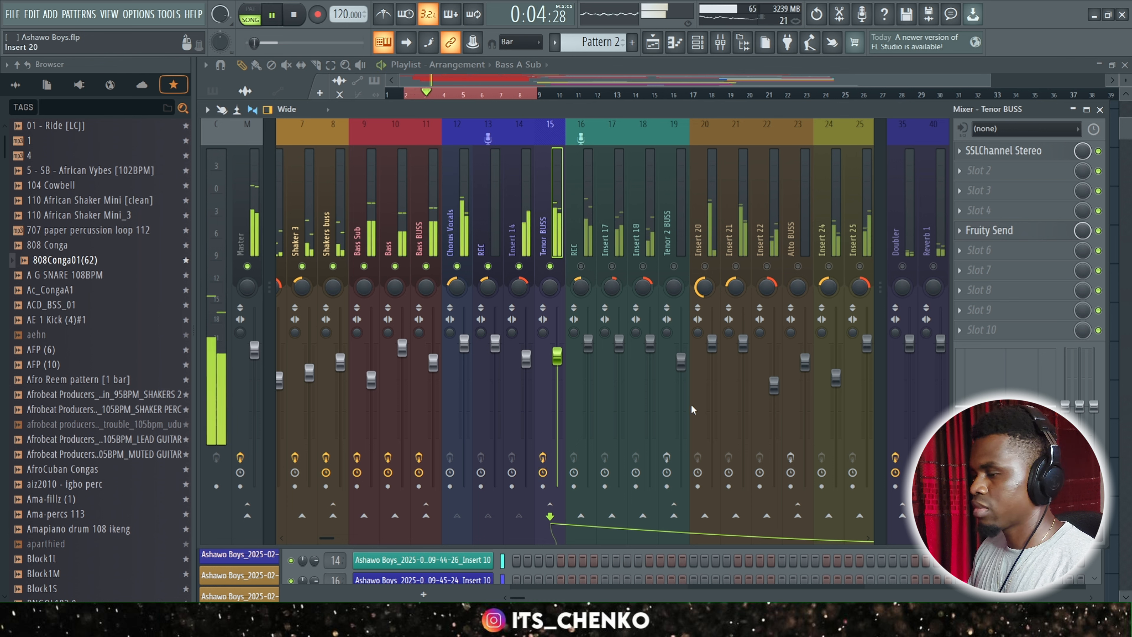
left_click(548, 457)
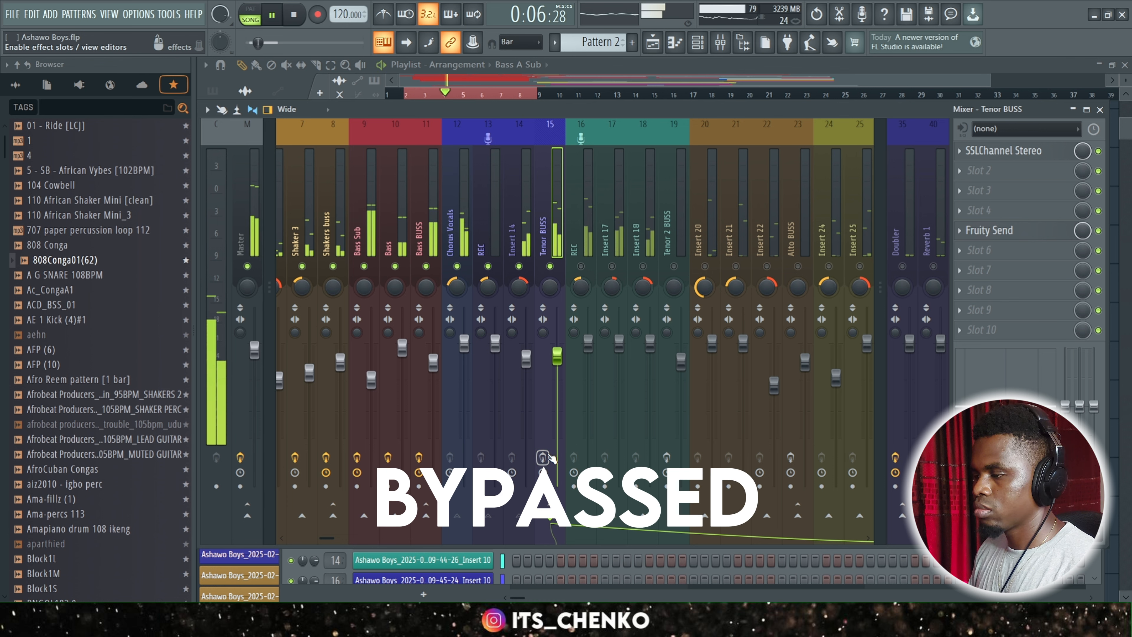
left_click(544, 458)
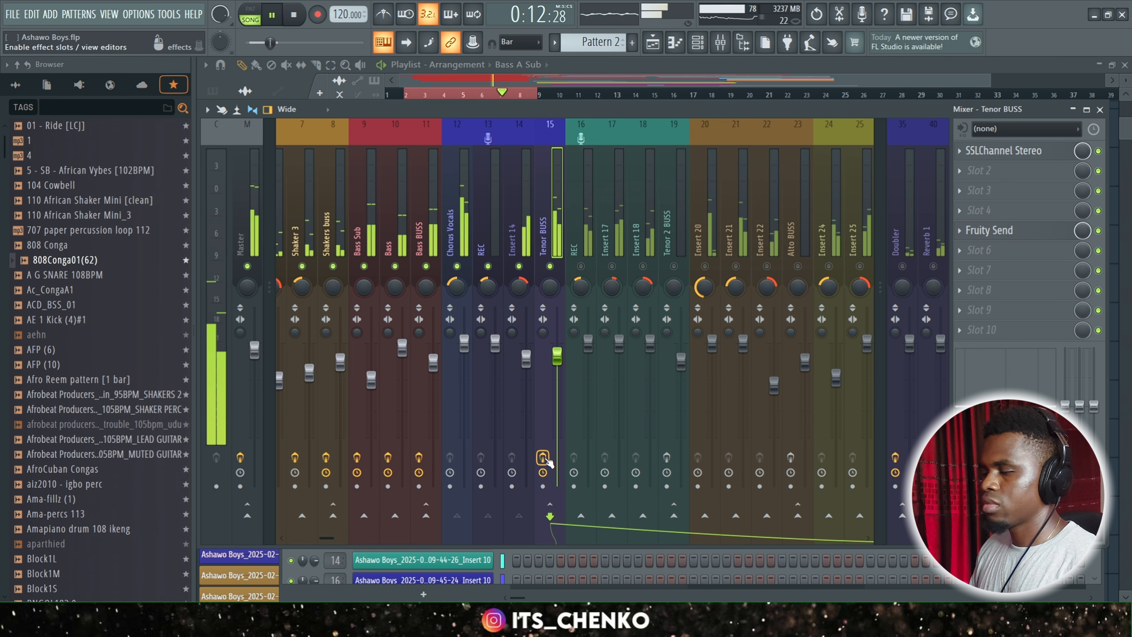
key("space")
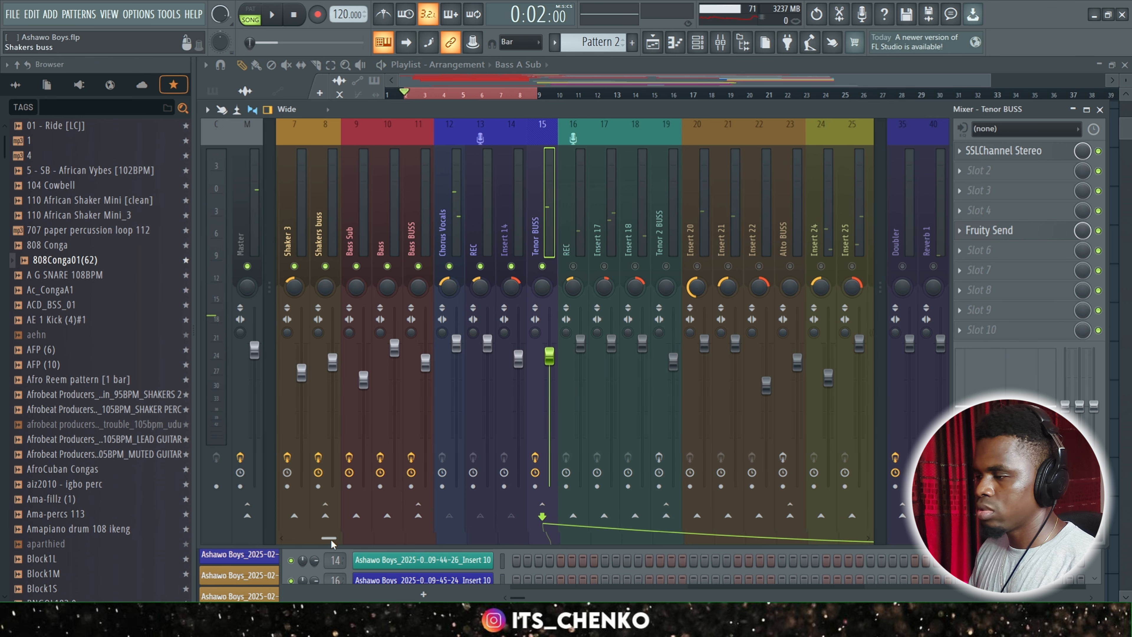
Unmute REC, Insert 17, Insert 18 and Tenor 2 BUSS on mixer tracks 16 to 19.
scroll(341, 543, "right", 4)
left_click(447, 266)
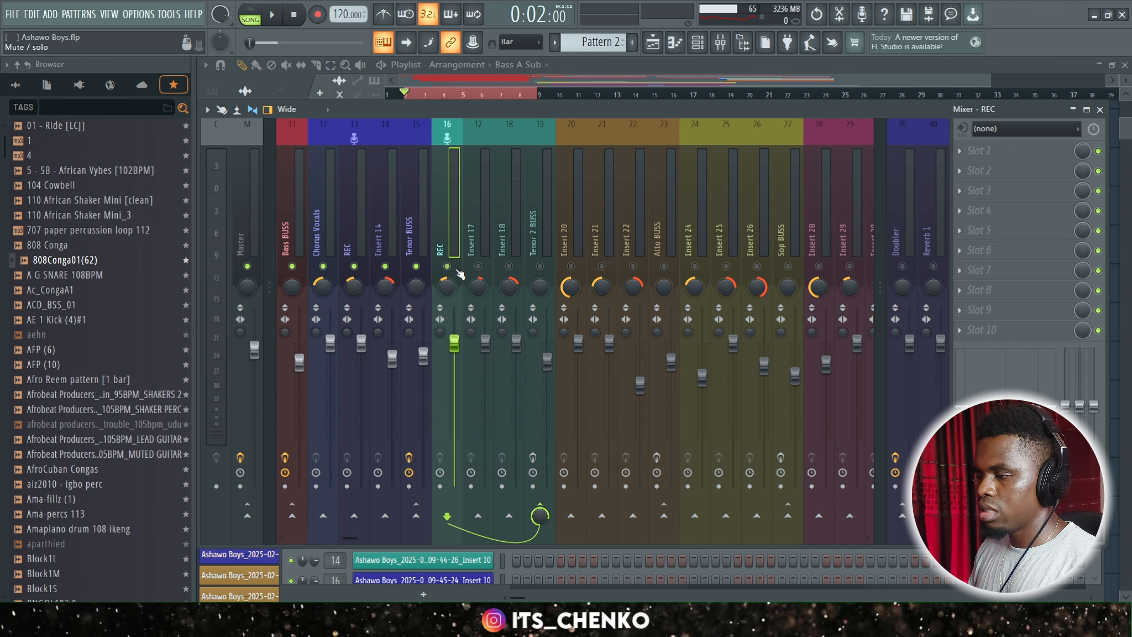
left_click(478, 267)
left_click(509, 266)
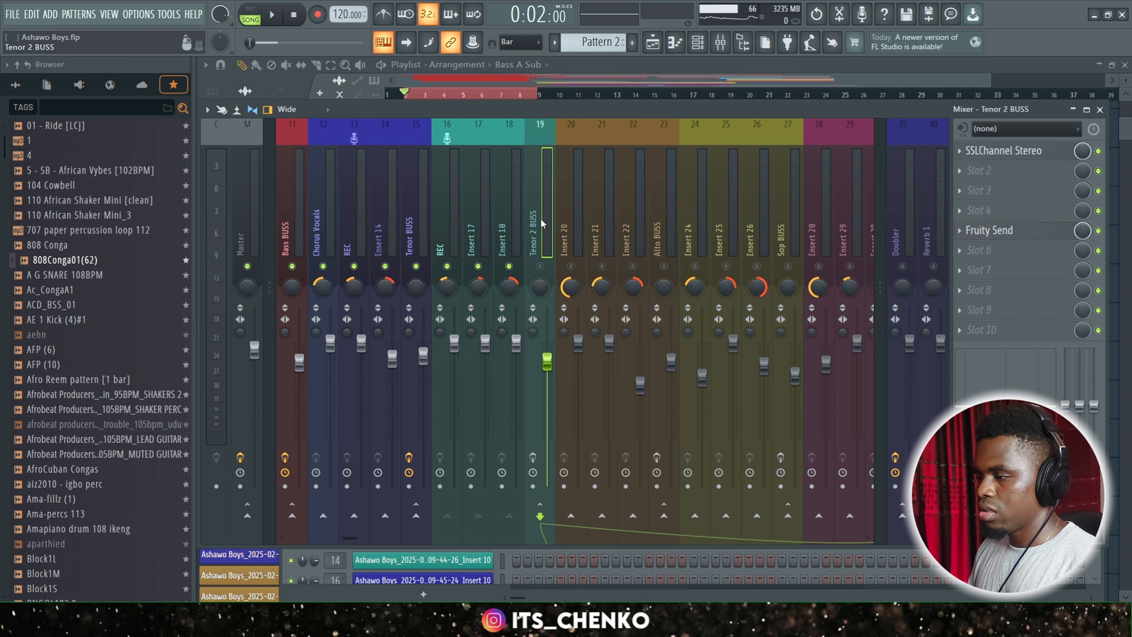
left_click(540, 266)
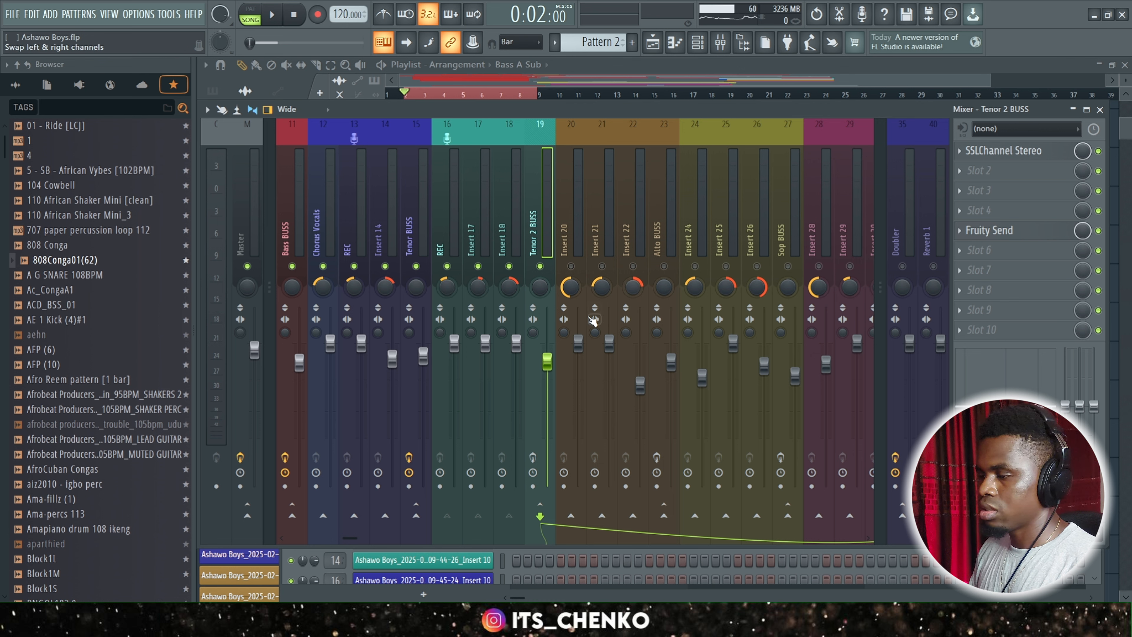
Open SSLChannel Stereo on Tenor 2 BUSS and examine its low-cut filter, LMF, HMF and HF equalizer settings.
left_click(1027, 152)
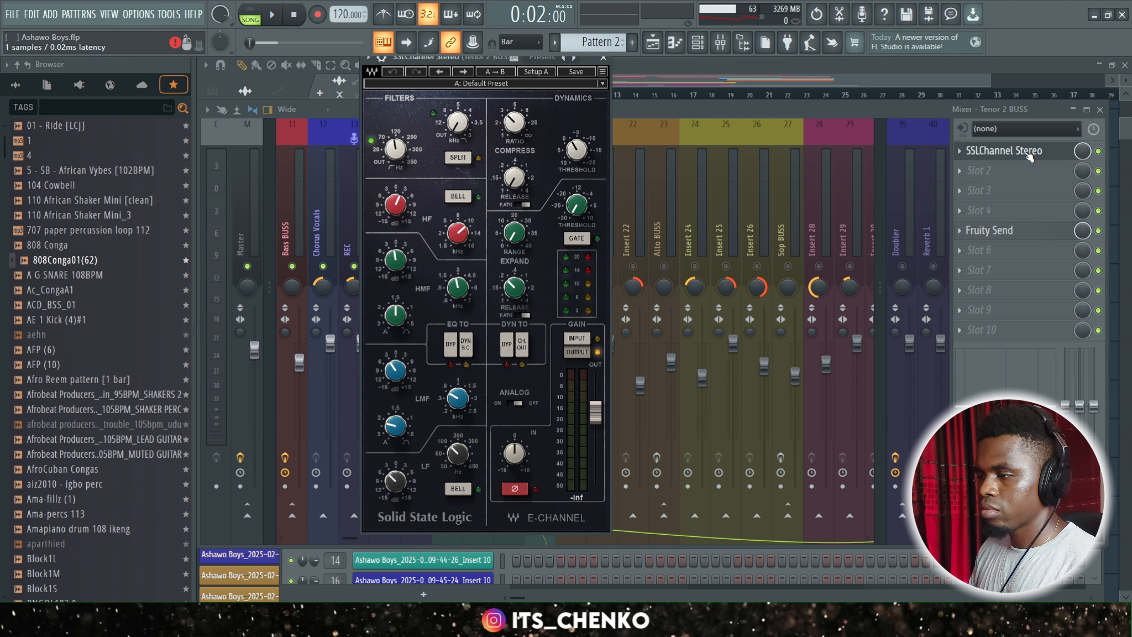
left_click(396, 152)
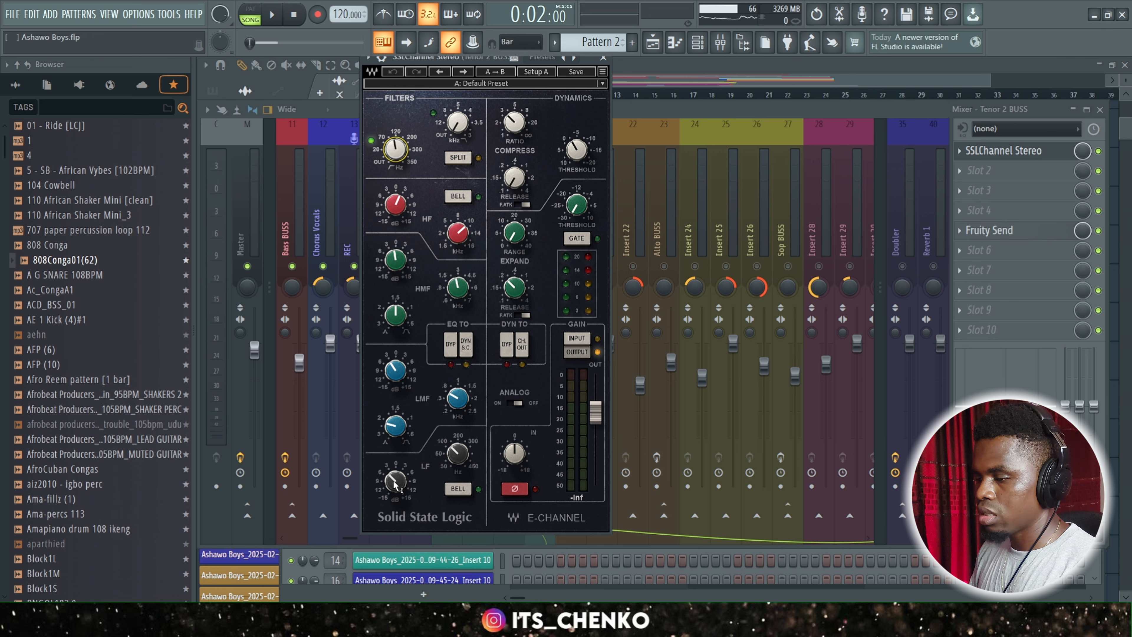
left_click(458, 396)
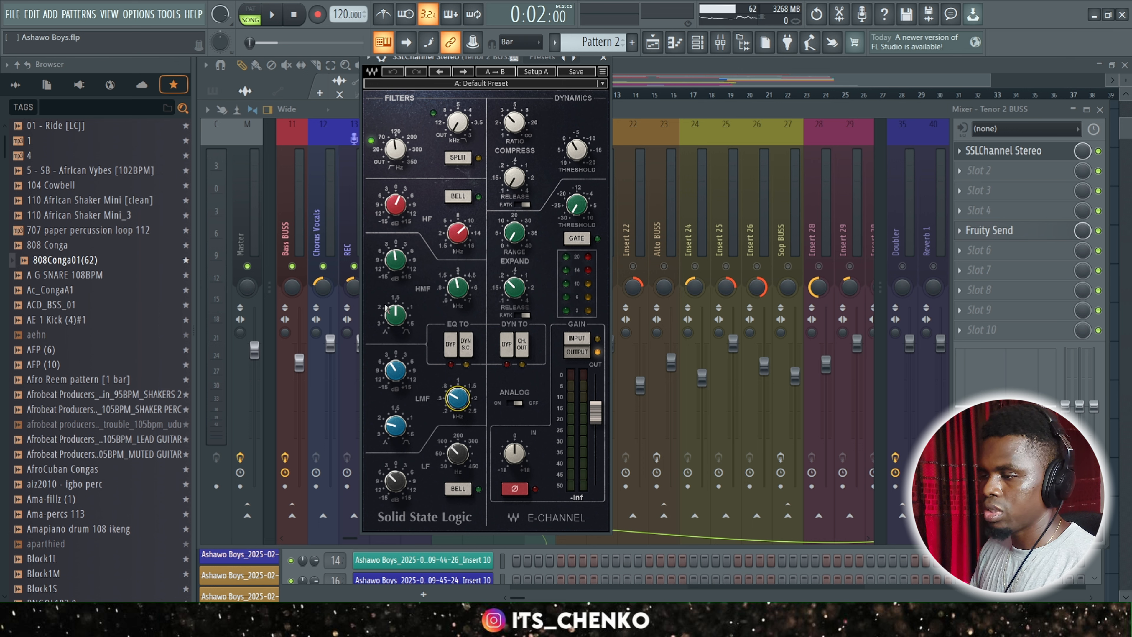
left_click(396, 261)
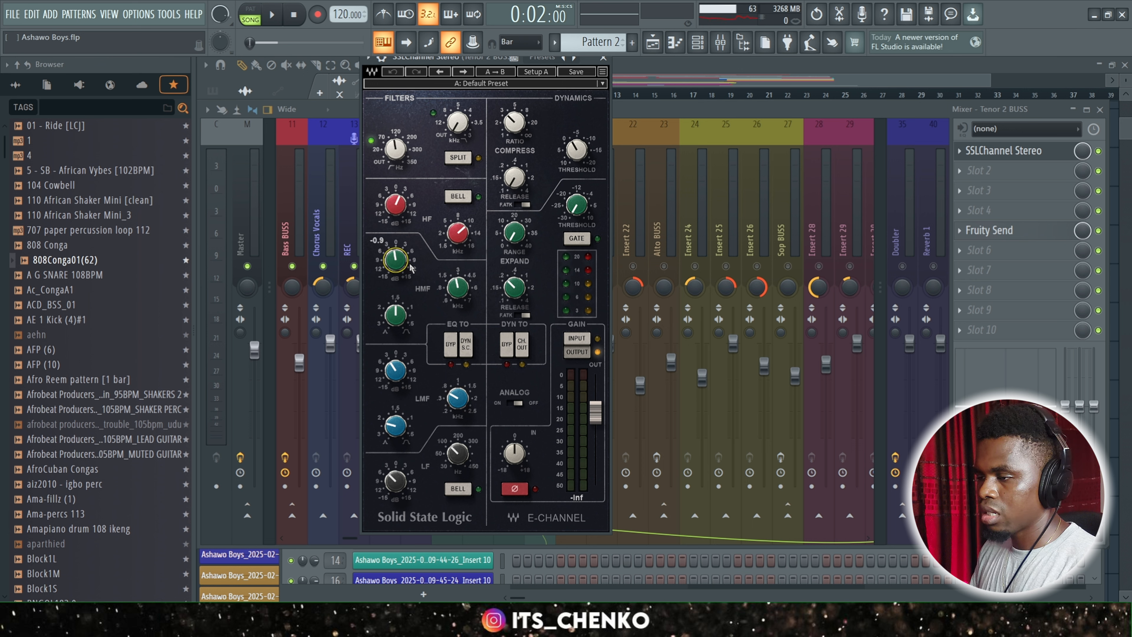
left_click(466, 294)
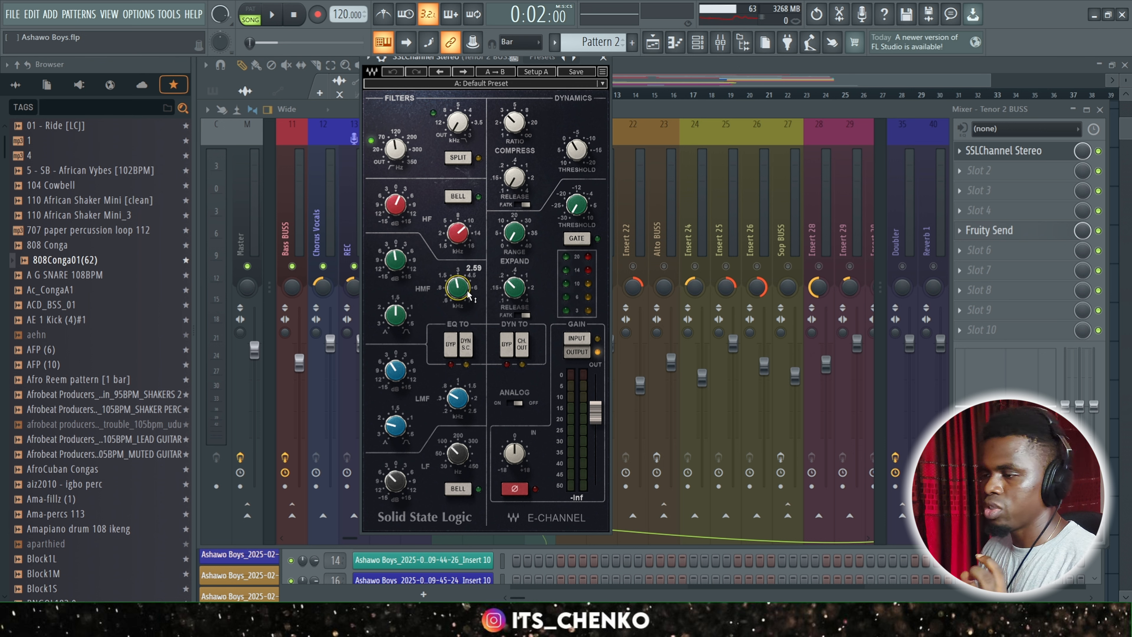
left_click(395, 205)
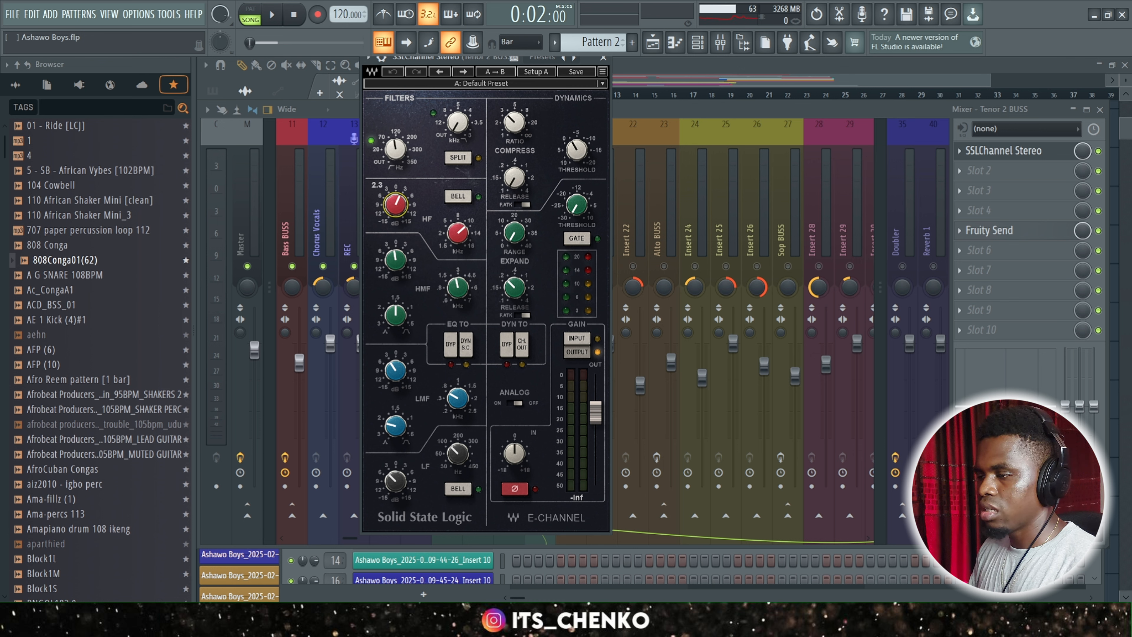
left_click(459, 238)
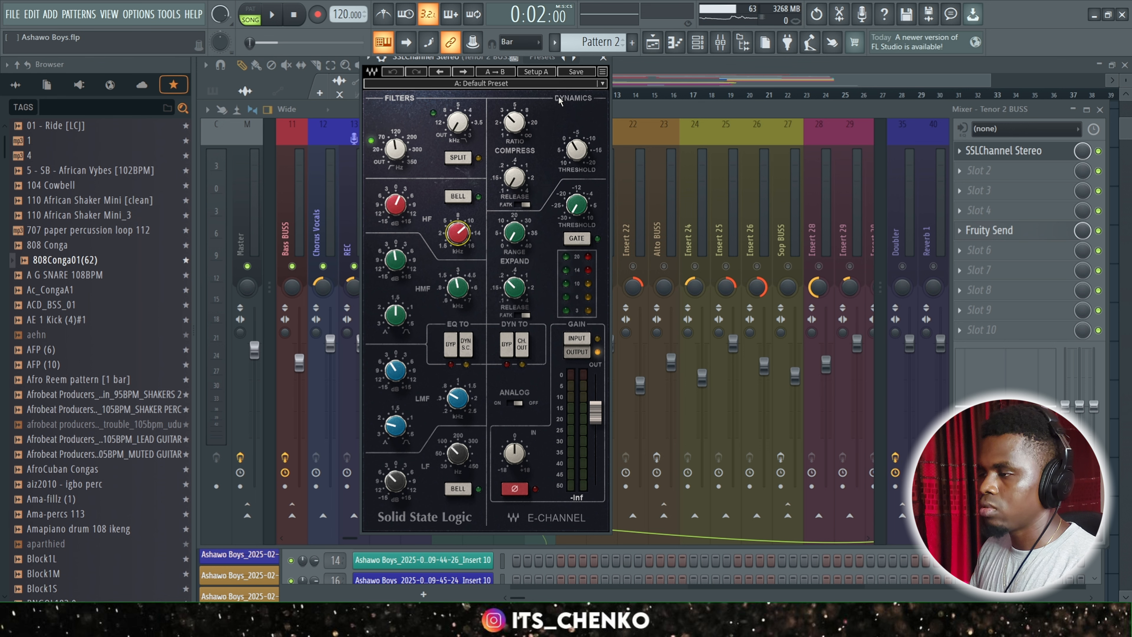
left_click(603, 61)
Unmute Insert 20, Insert 21, Insert 22 and Alto BUSS on mixer tracks 20 to 23, playing back the mix before and after.
key("space")
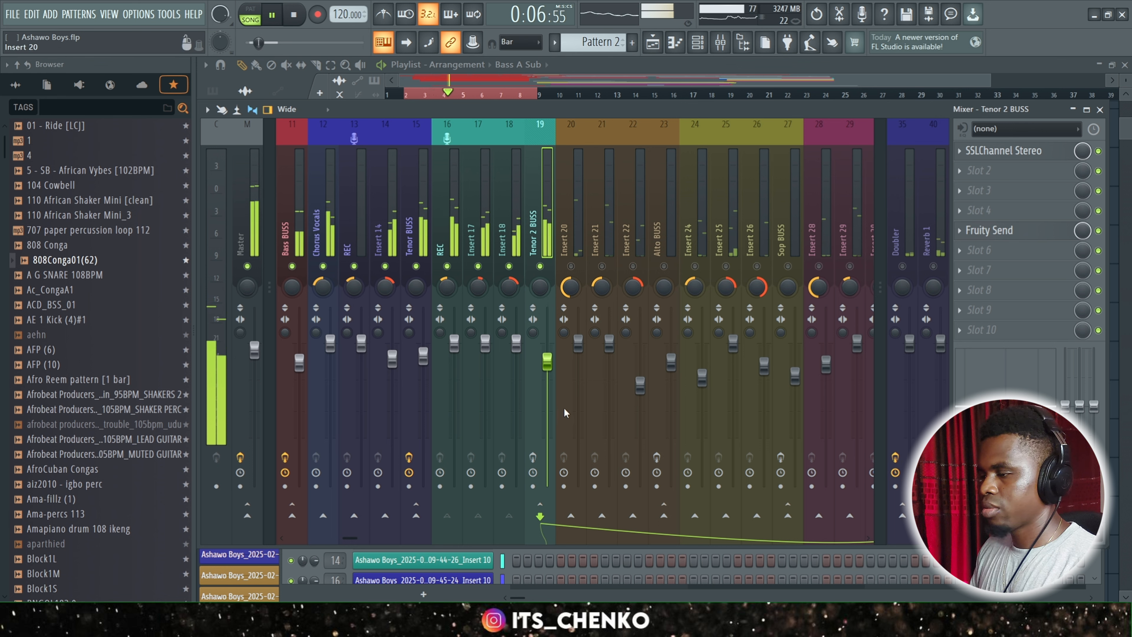
key("space")
left_click(581, 231)
left_click(571, 266)
left_click(602, 266)
left_click(633, 267)
left_click(663, 266)
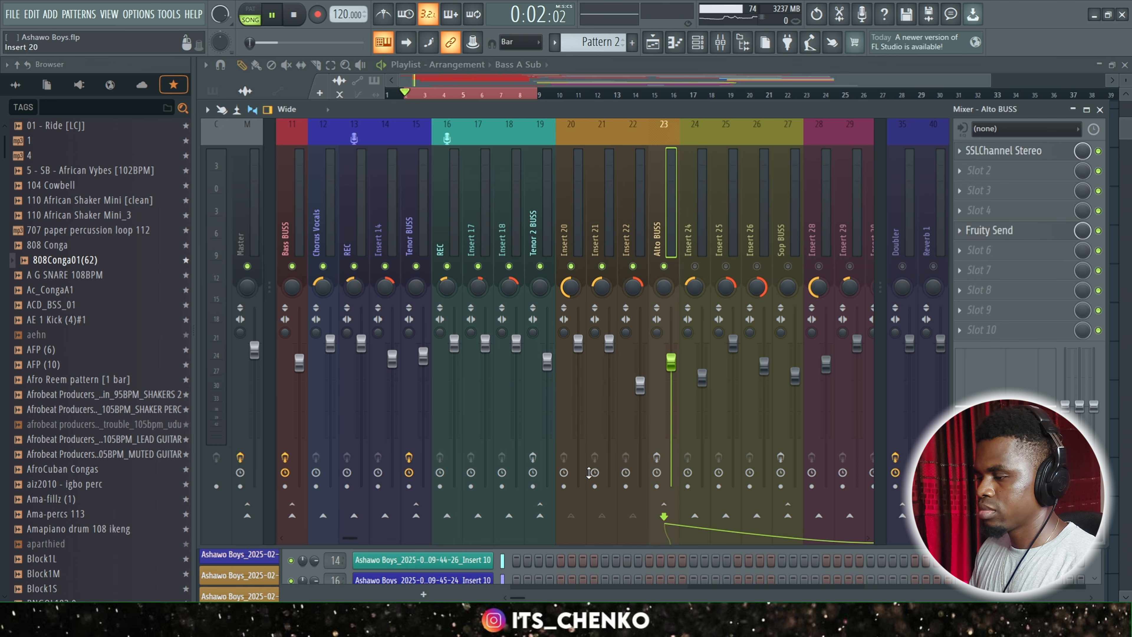
key("space")
scroll(363, 541, "right", 5)
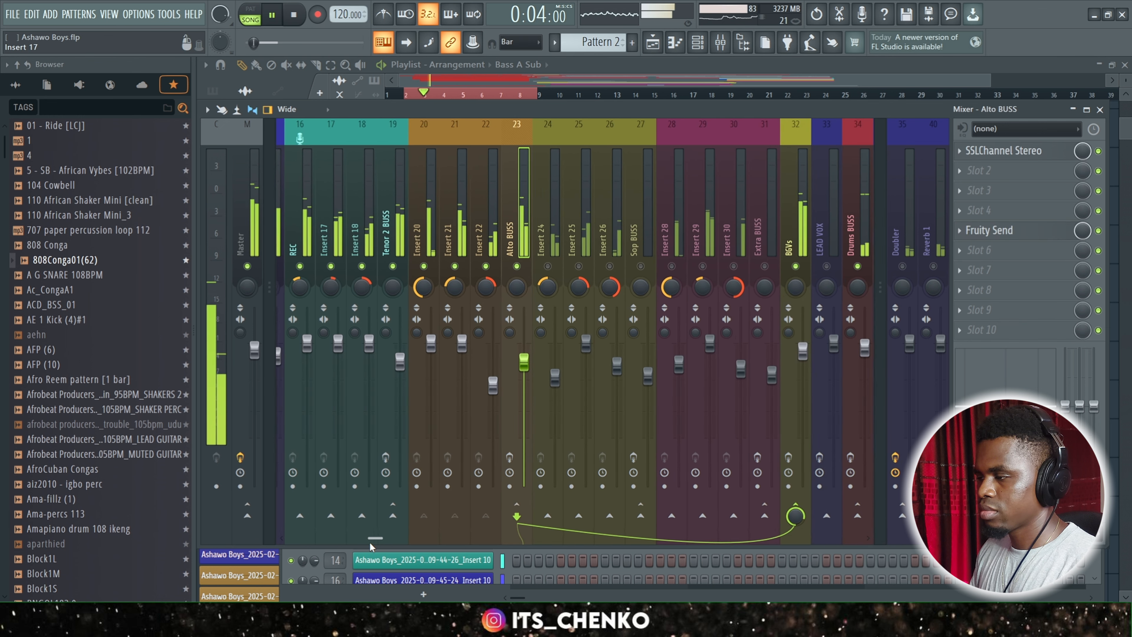
key("space")
Inspect the effect slots of Insert 20, Insert 21 and Insert 22 in the alto group.
left_click(424, 236)
left_click(448, 236)
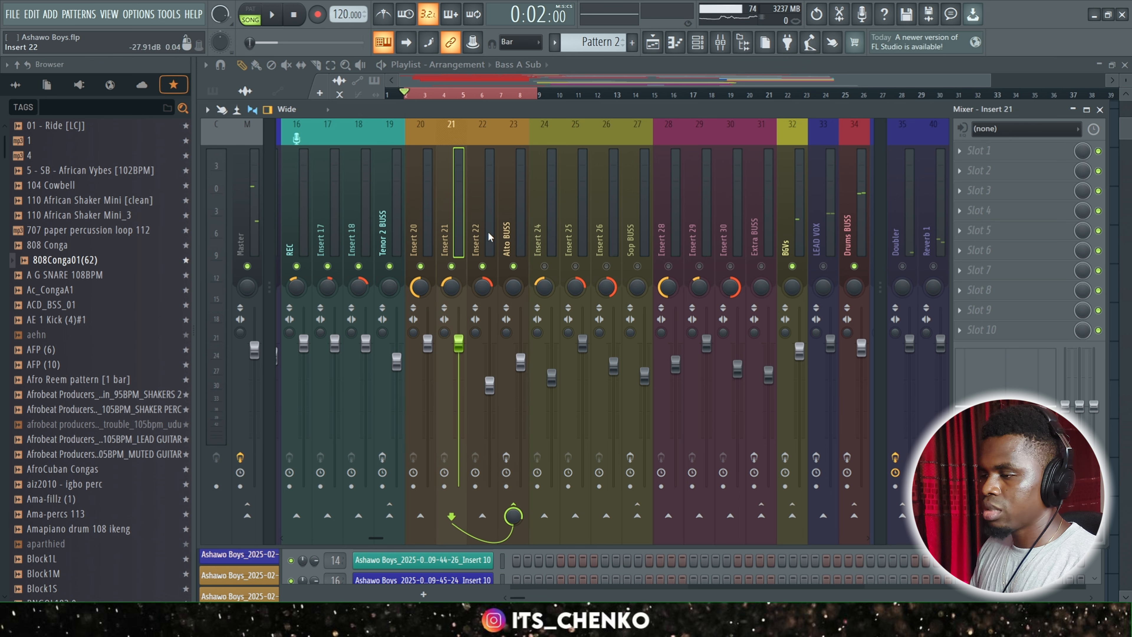
left_click(490, 239)
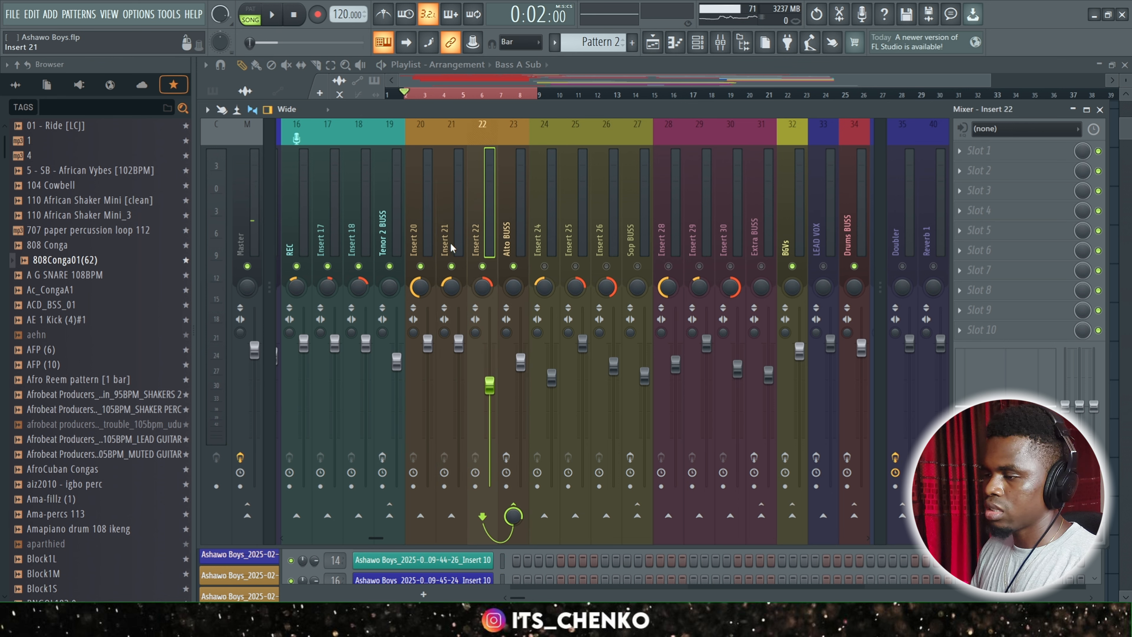
Select Alto BUSS, open and reposition its SSLChannel Stereo, and examine the equalizer settings.
left_click(517, 238)
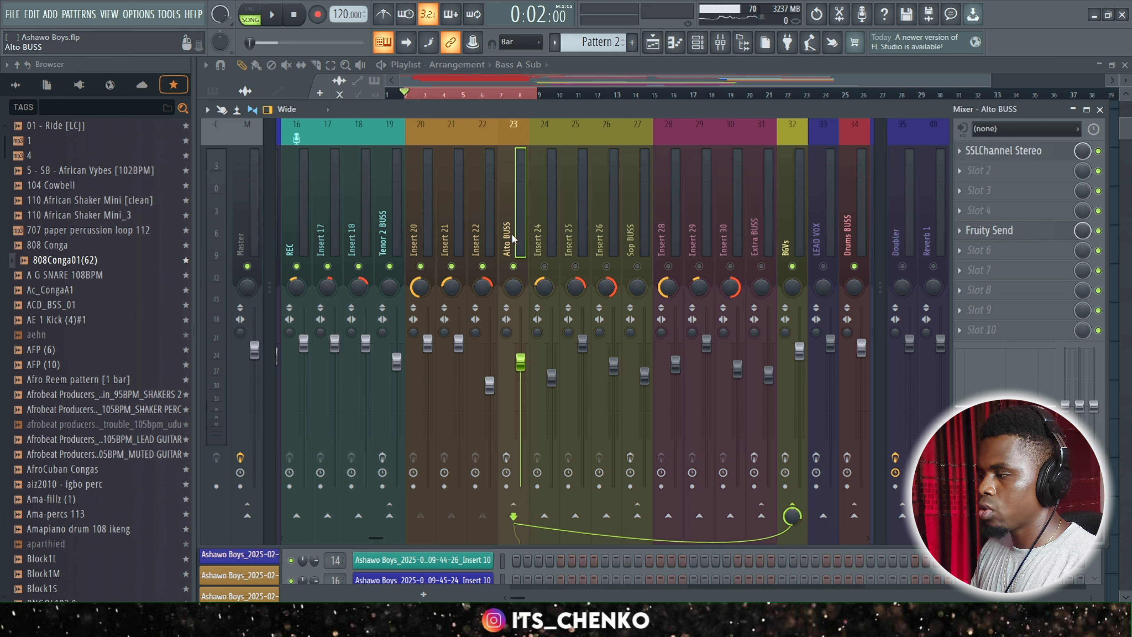
left_click(1021, 150)
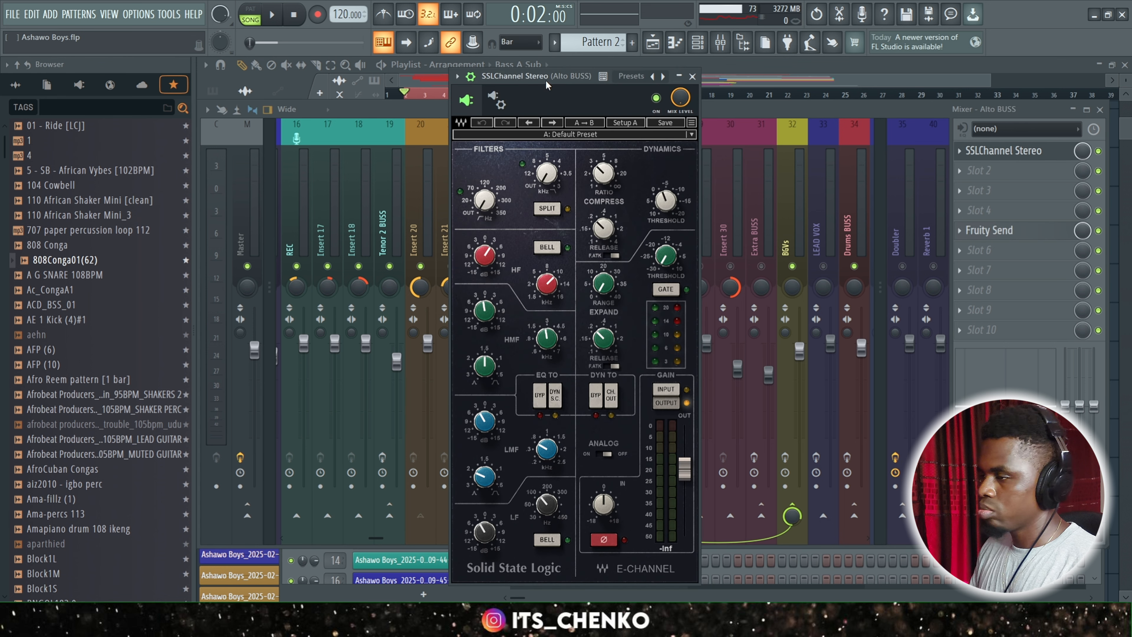
left_click_drag(546, 77, 538, 66)
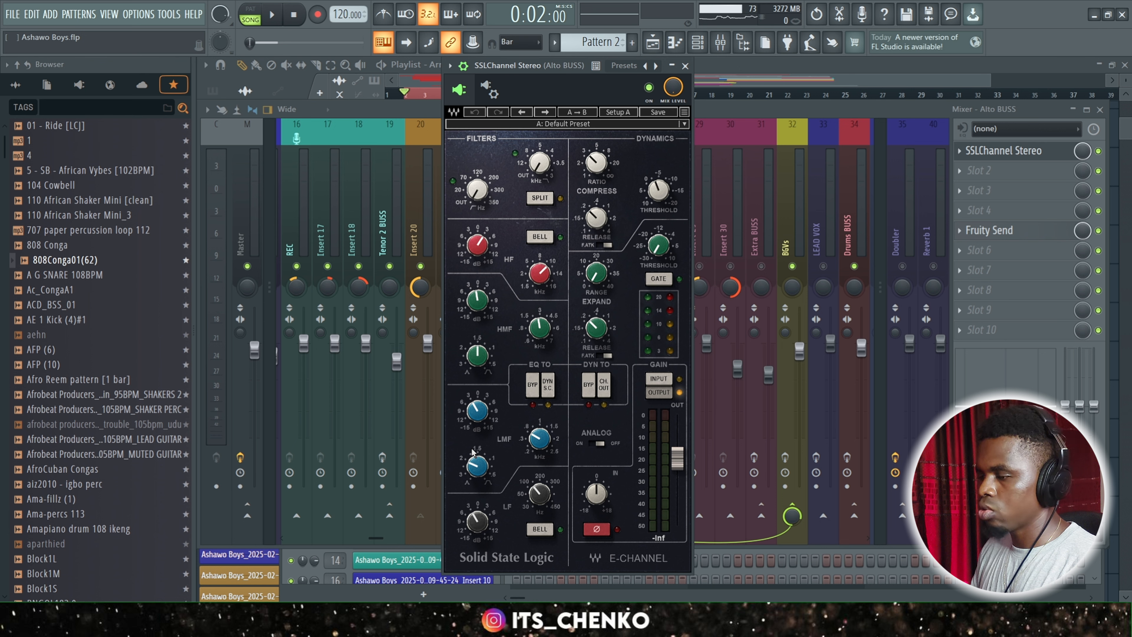
mouse_move(475, 411)
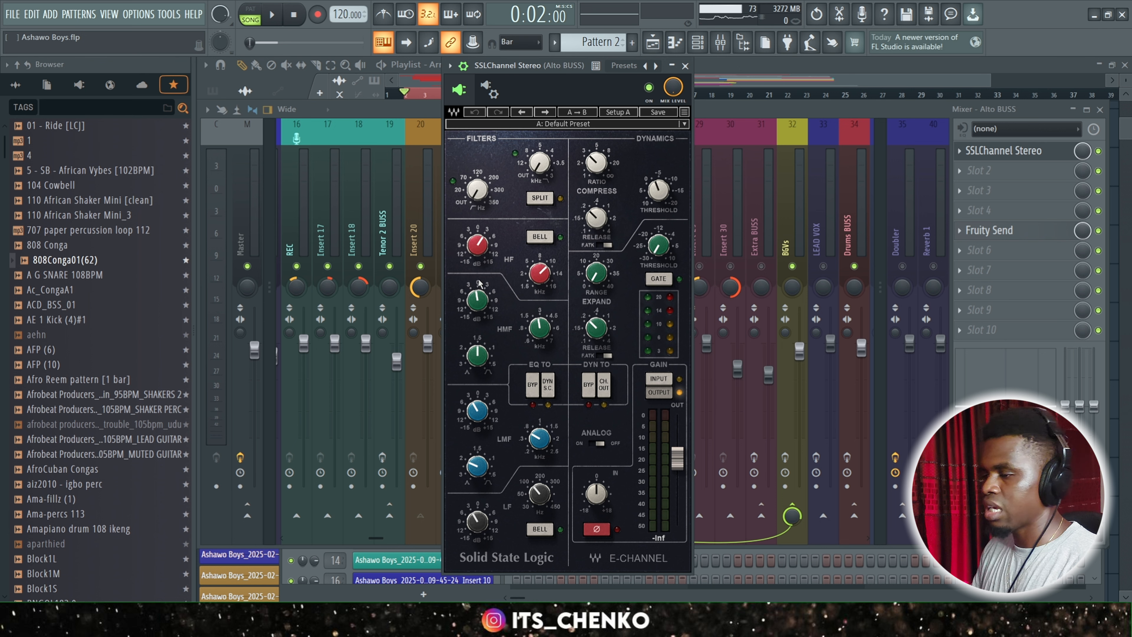
left_click(686, 65)
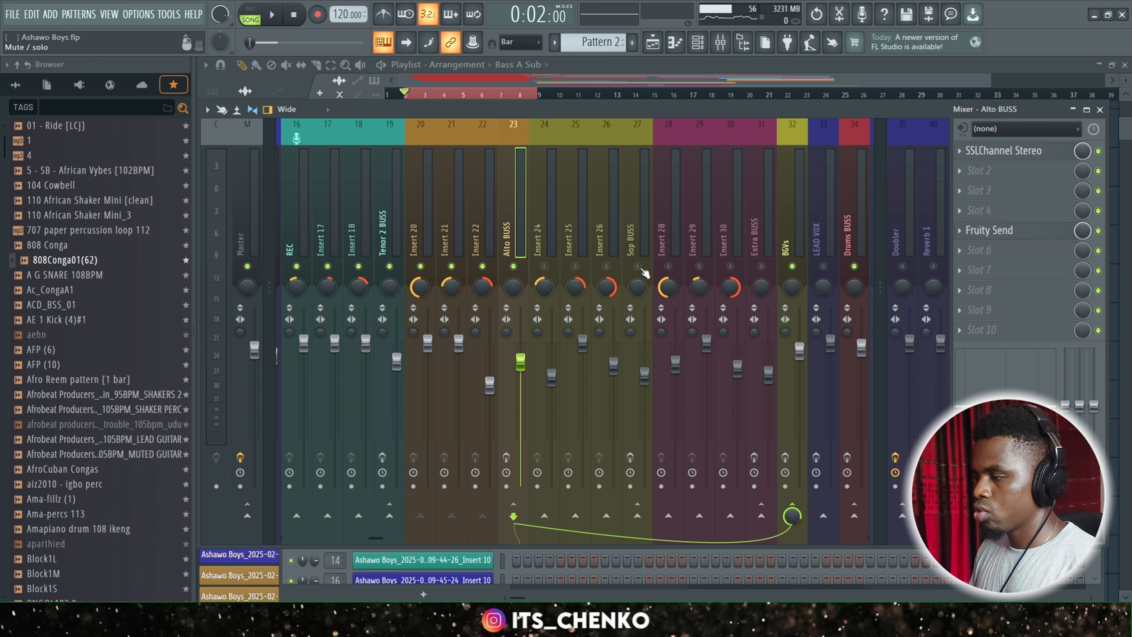
Select Sop BUSS and review the filter and equalizer settings of its SSLChannel Stereo.
left_click(638, 214)
left_click(1008, 154)
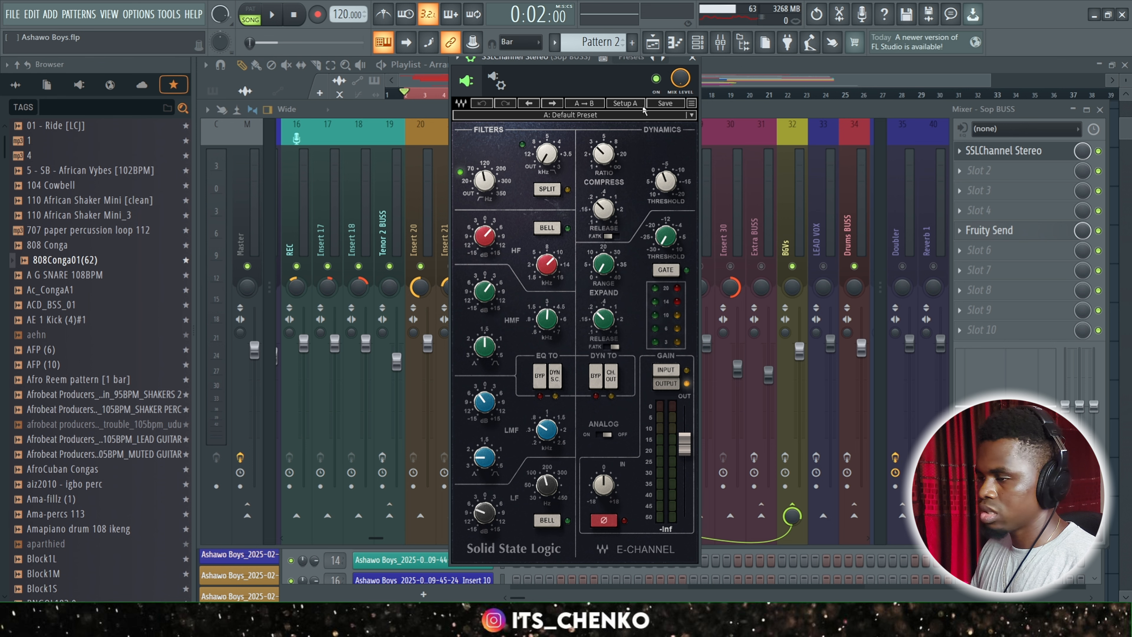
left_click(694, 62)
Unmute the soprano and extra vocal tracks, from Insert 24 through Extra BUSS on mixer tracks 24 to 31.
left_click(768, 273)
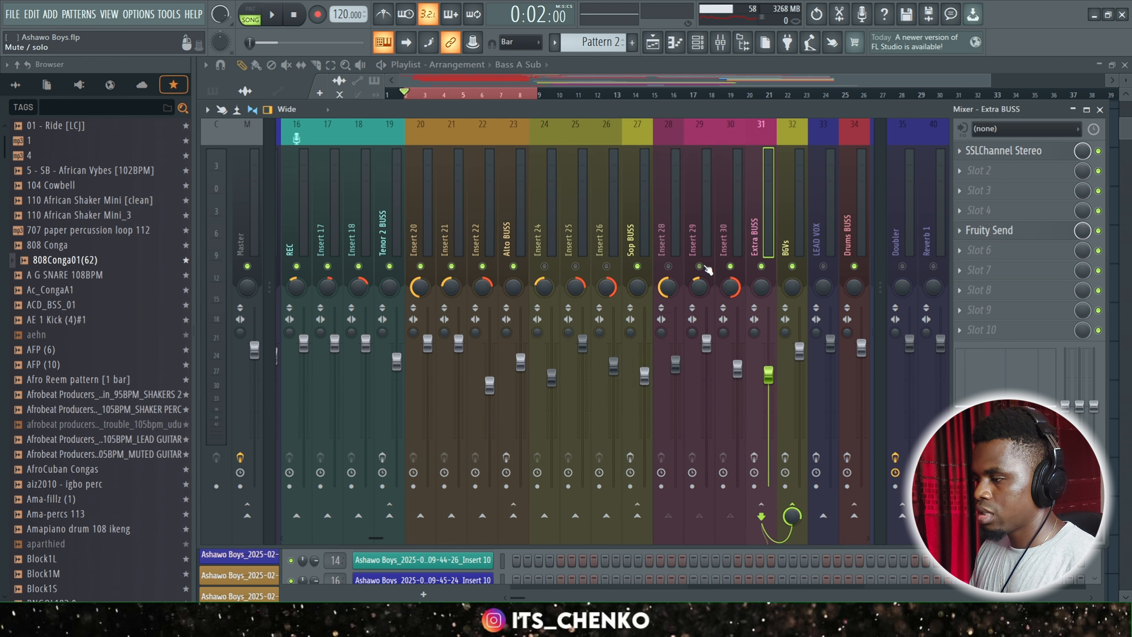
left_click_drag(706, 267, 576, 274)
left_click(545, 264)
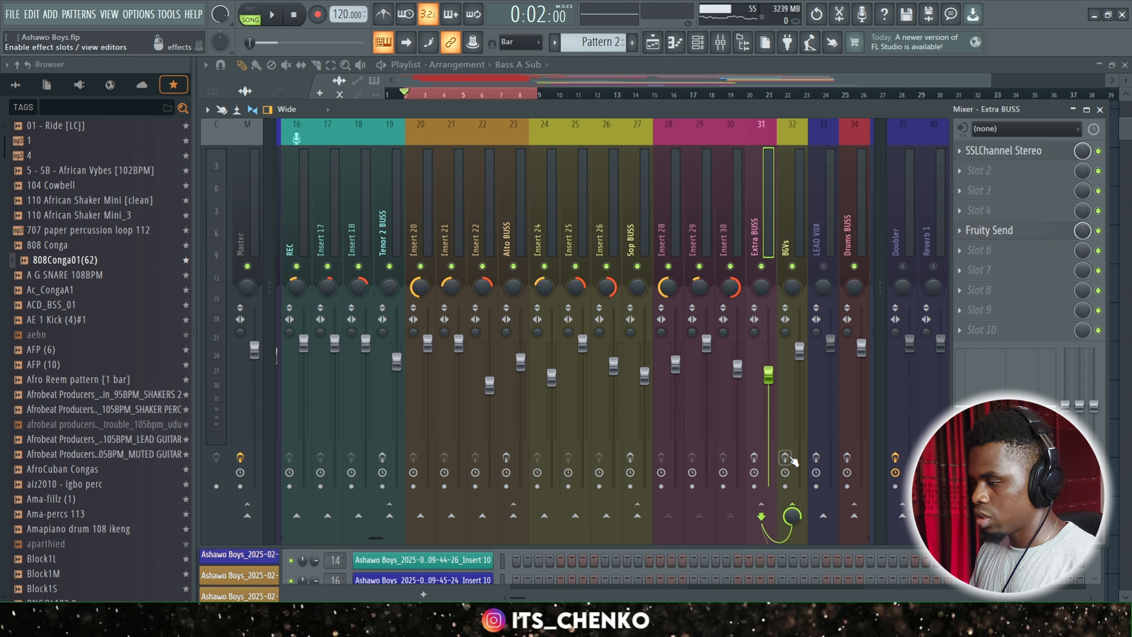
Enable the effects on BGVs, Sop BUSS, Alto BUSS and Tenor 2 BUSS, and play back the mix.
left_click(787, 458)
left_click(631, 458)
left_click(506, 457)
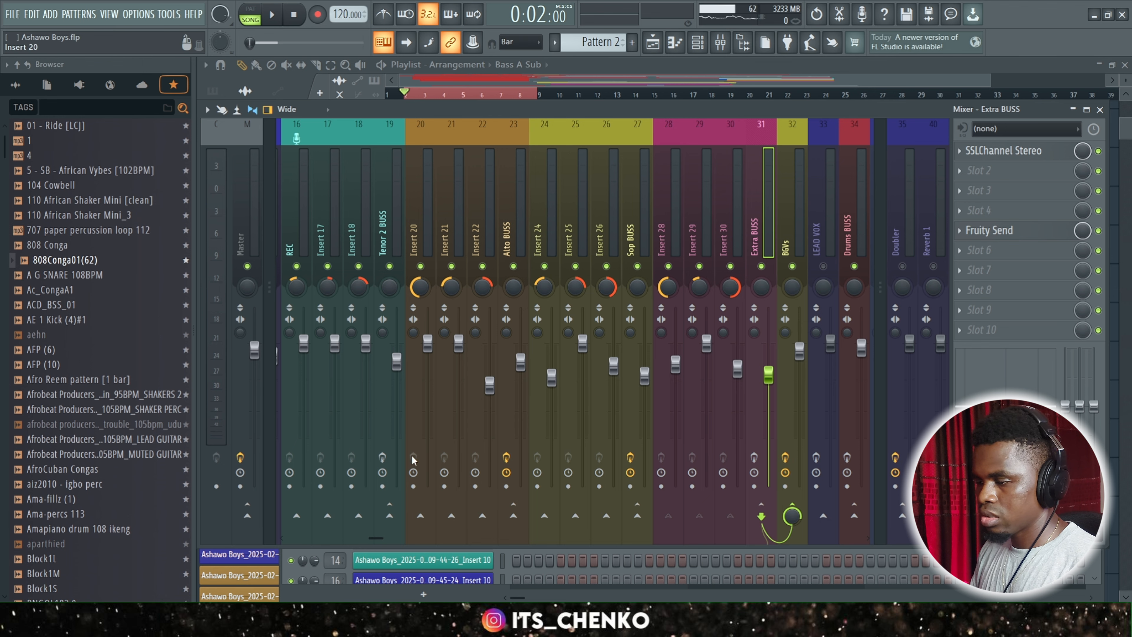
key("space")
left_click(382, 457)
mouse_move(374, 539)
left_mouse_down()
mouse_move(336, 534)
mouse_move(398, 541)
mouse_move(379, 543)
left_mouse_up()
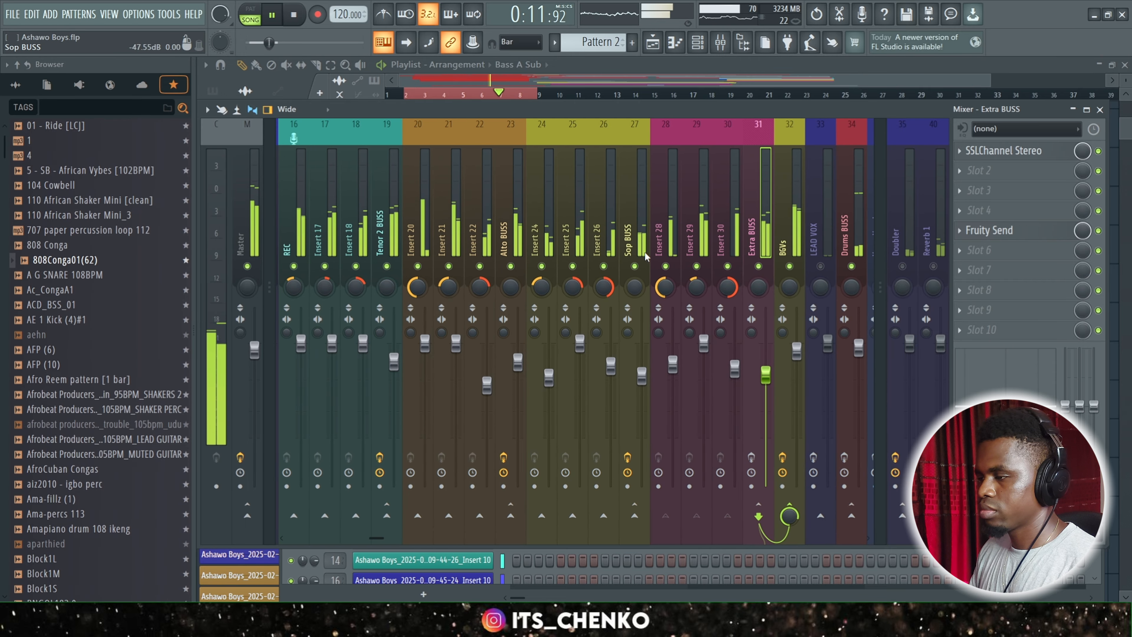
key("space")
Compare the effect slots of Sop BUSS, Alto BUSS and Tenor 2 BUSS.
left_click(627, 245)
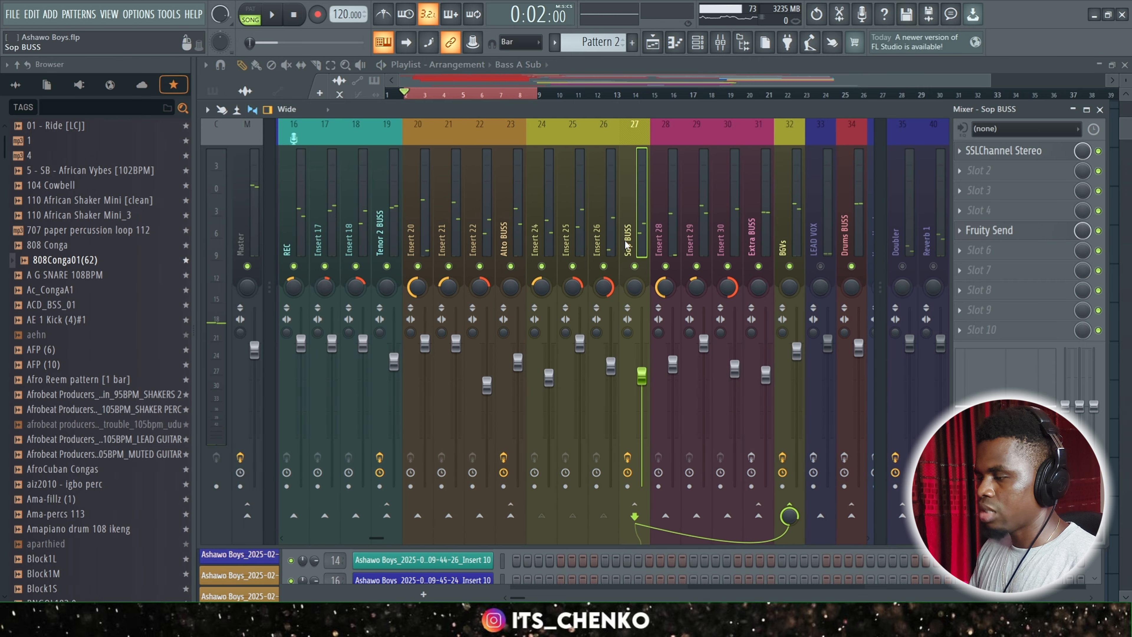
left_click(513, 243)
left_click(386, 237)
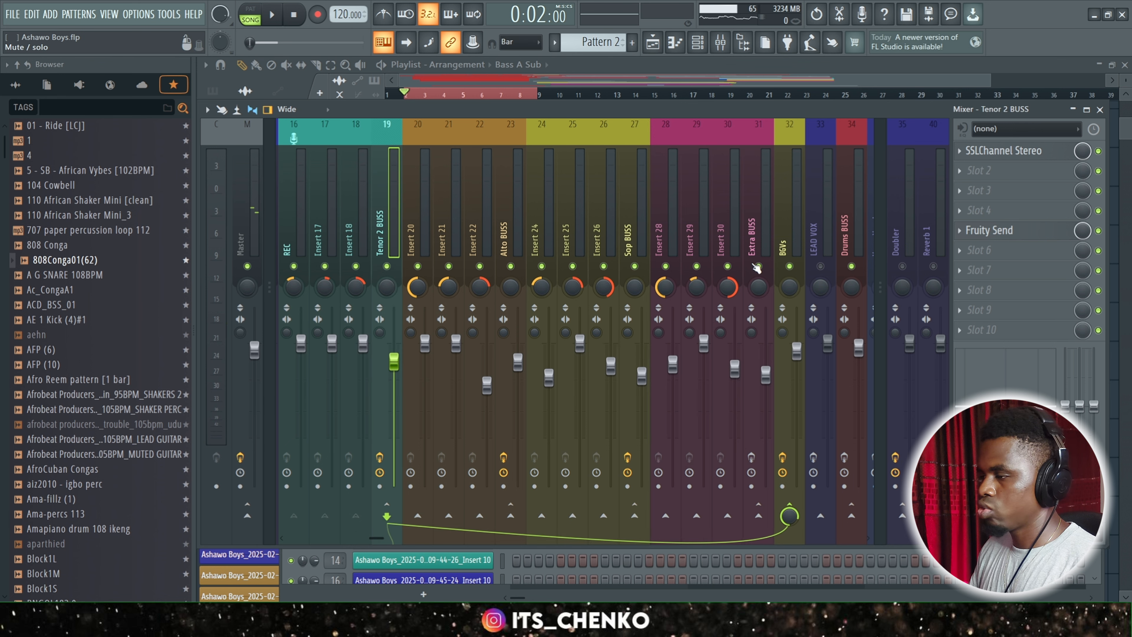
Select the BGVs bus and open its NLS Buss Stereo plugin to view the settings.
left_click(795, 234)
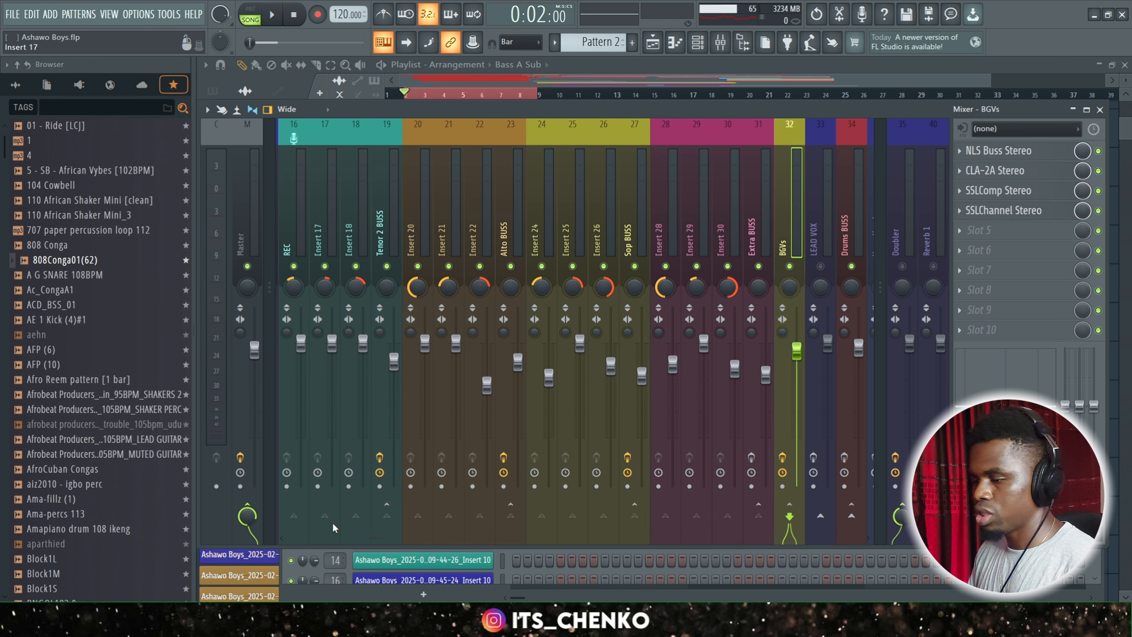
left_click_drag(381, 541, 430, 541)
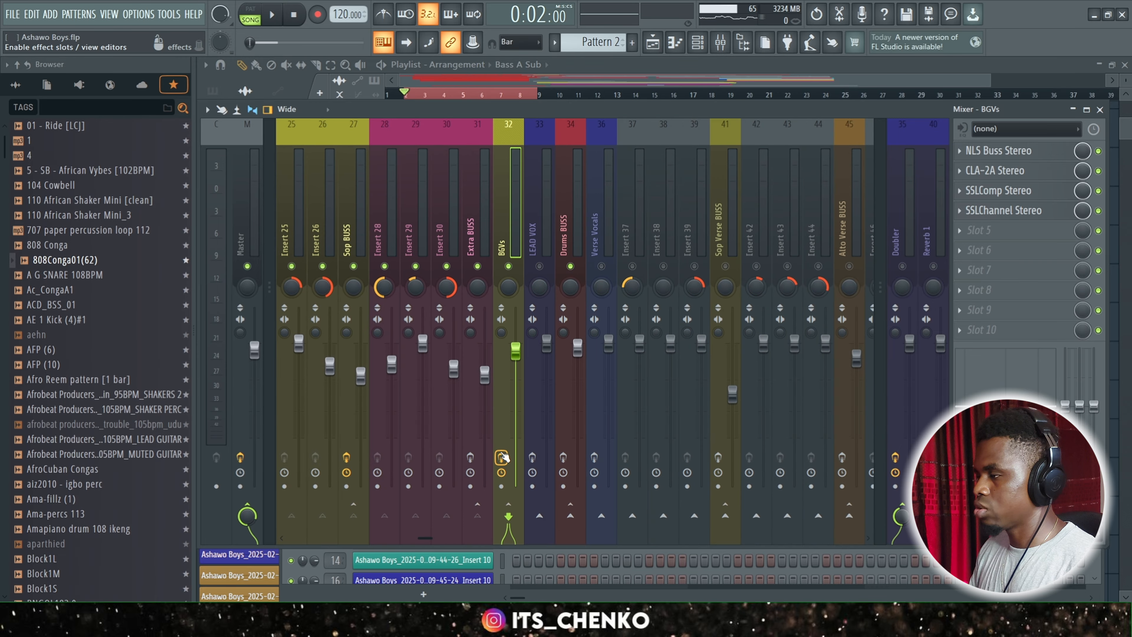
left_click(994, 151)
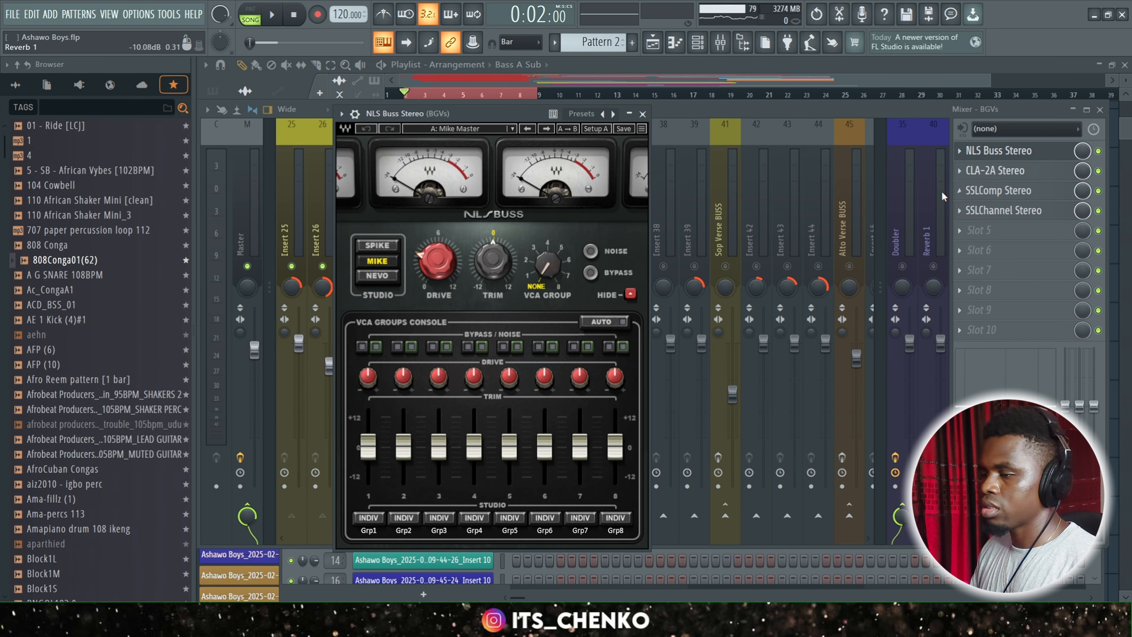
Review the NLS Buss Stereo and CLA-2A Stereo settings on the BGVs bus, closing each plugin after viewing.
left_click_drag(511, 115, 601, 76)
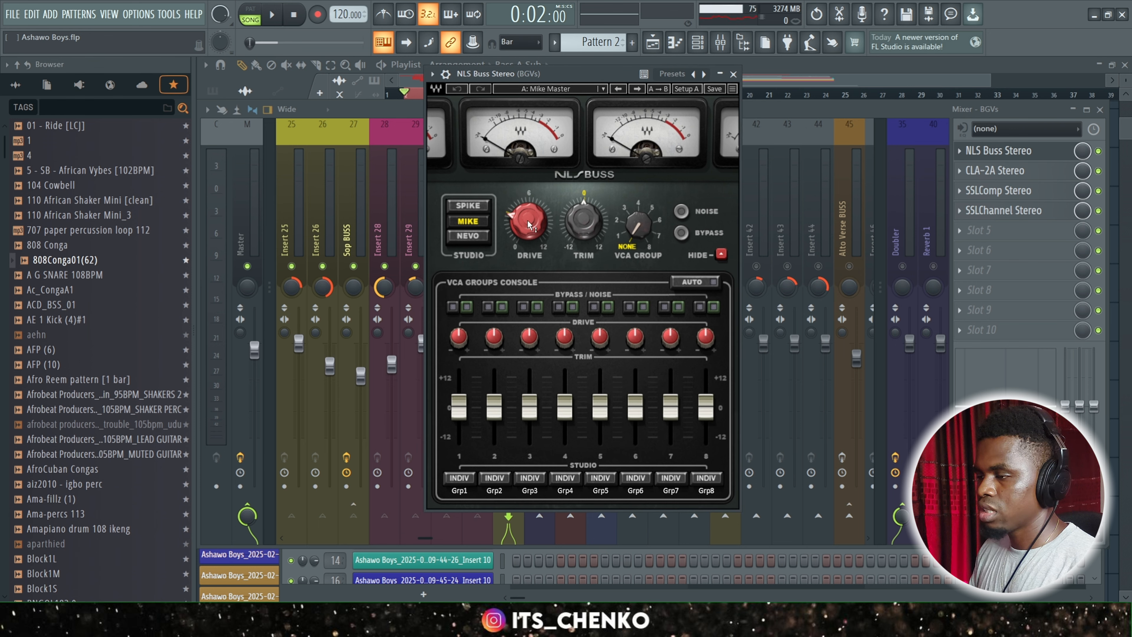
mouse_move(529, 221)
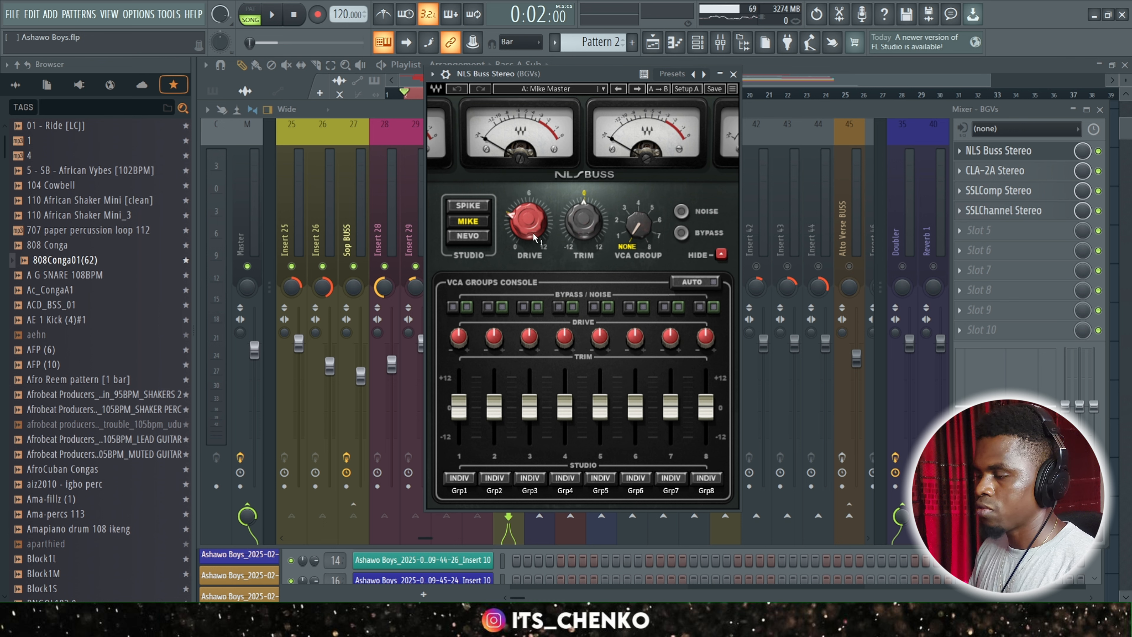
left_click(733, 75)
left_click(1005, 172)
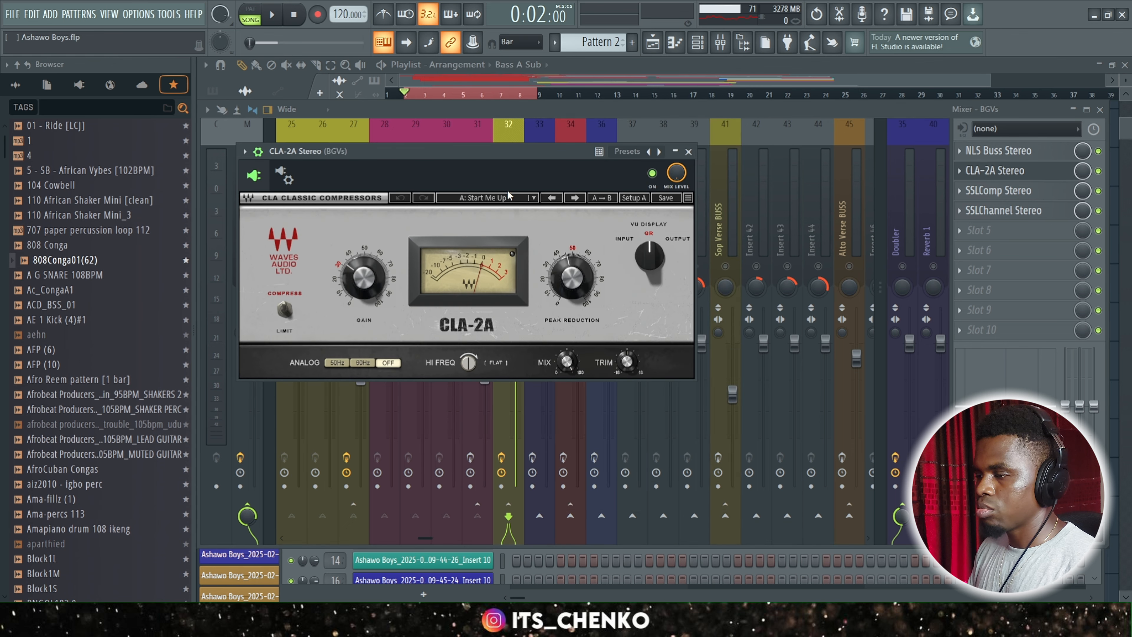
left_click_drag(494, 154, 550, 154)
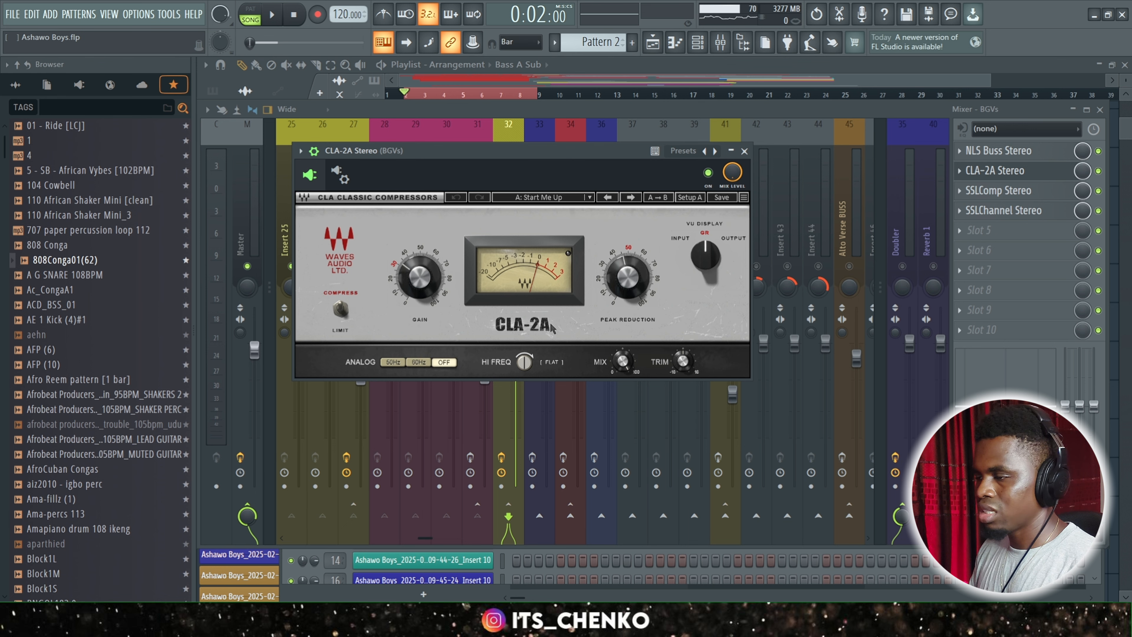
left_click(744, 152)
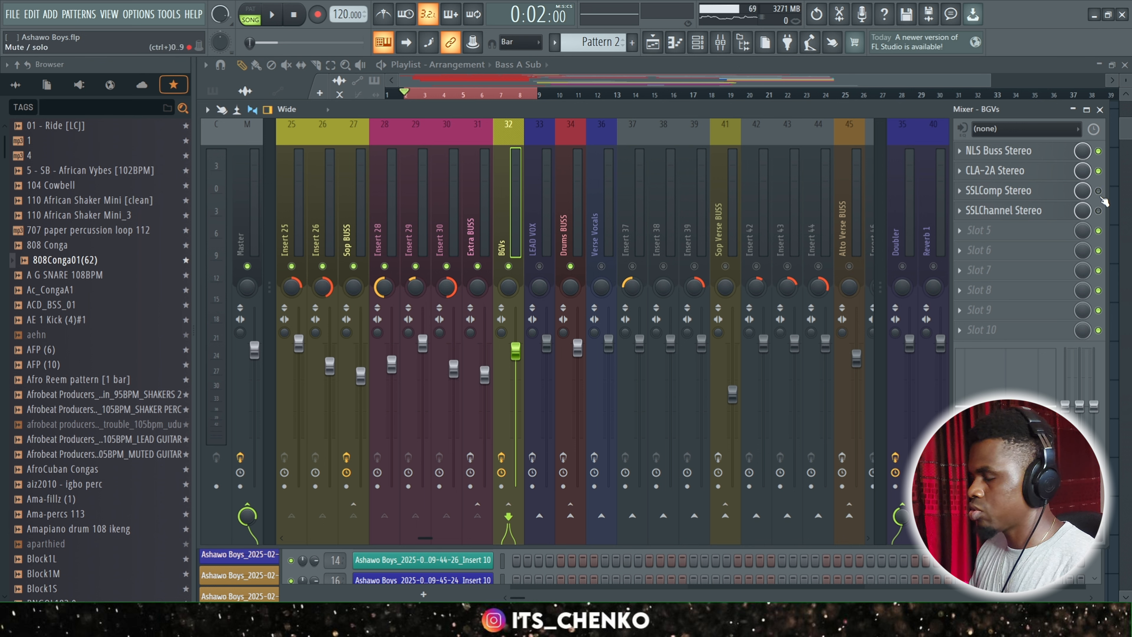
Play back the mix with SSLComp Stereo and SSLChannel Stereo bypassed on BGVs, and re-enable SSLComp Stereo.
key("space")
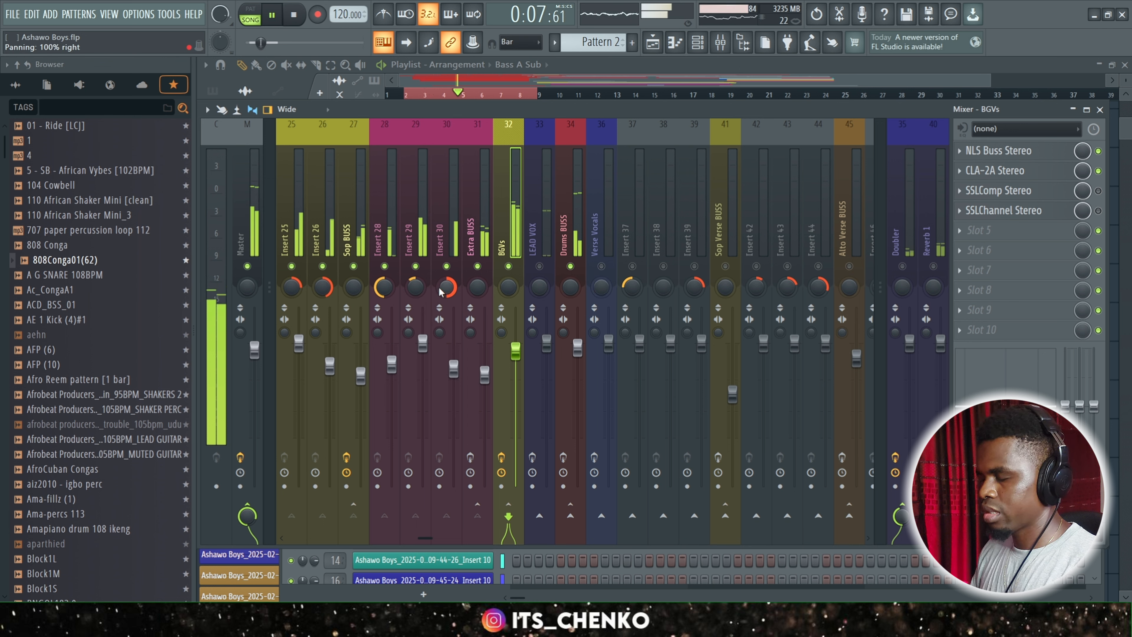
key("space")
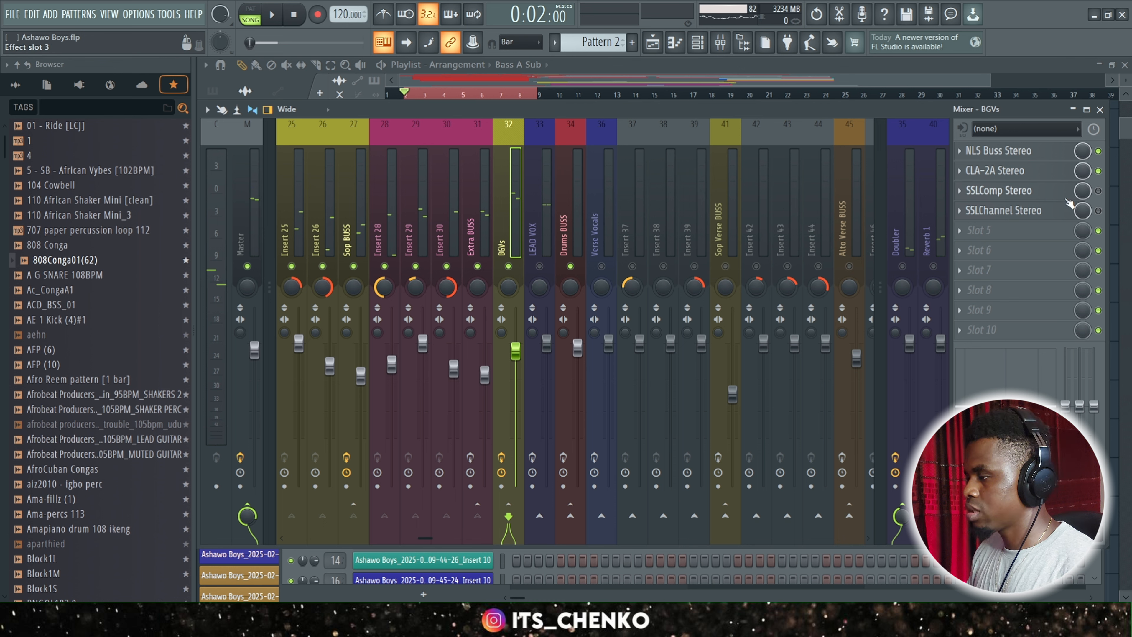
left_click(1099, 191)
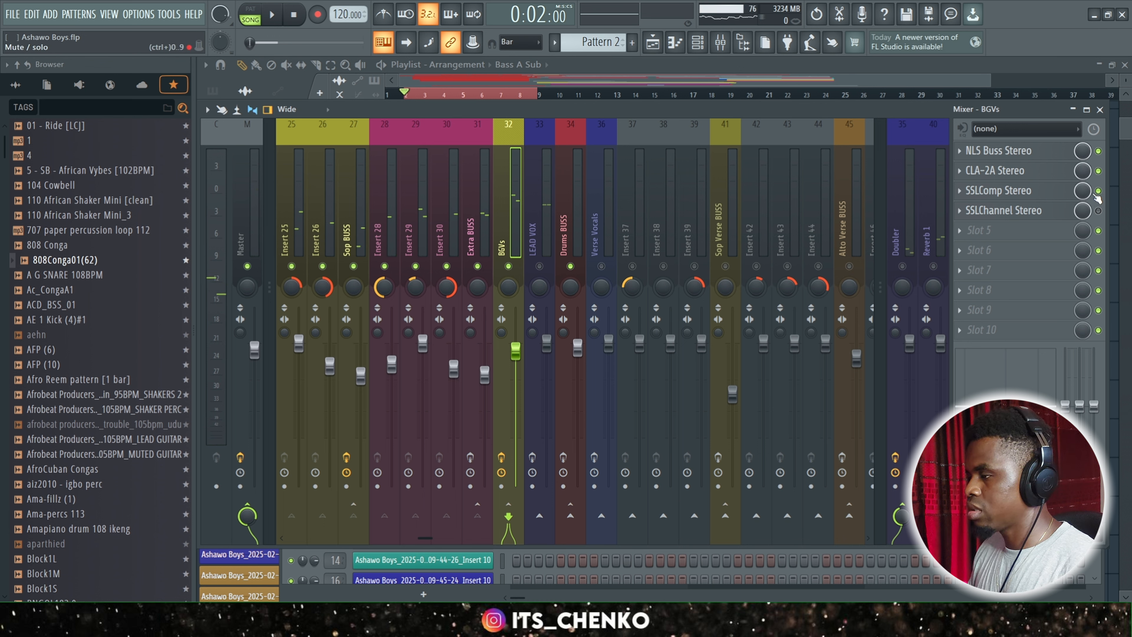
Examine the BGVs bus's SSLComp Stereo controls and watch its compression meter during playback.
left_click(1022, 192)
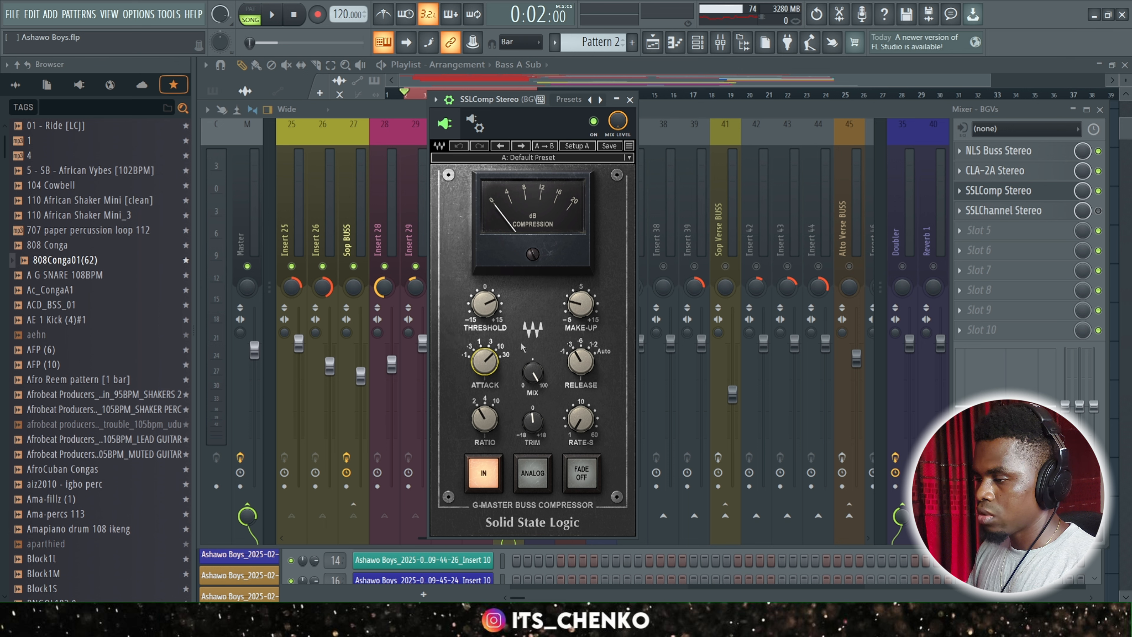
left_click(578, 367)
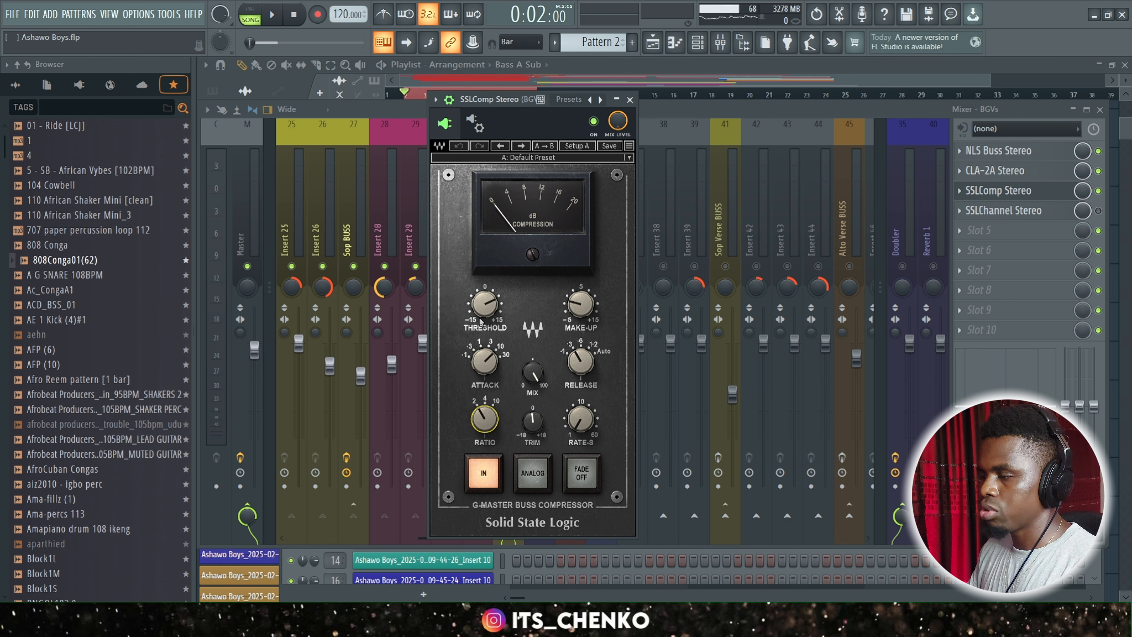
key("space")
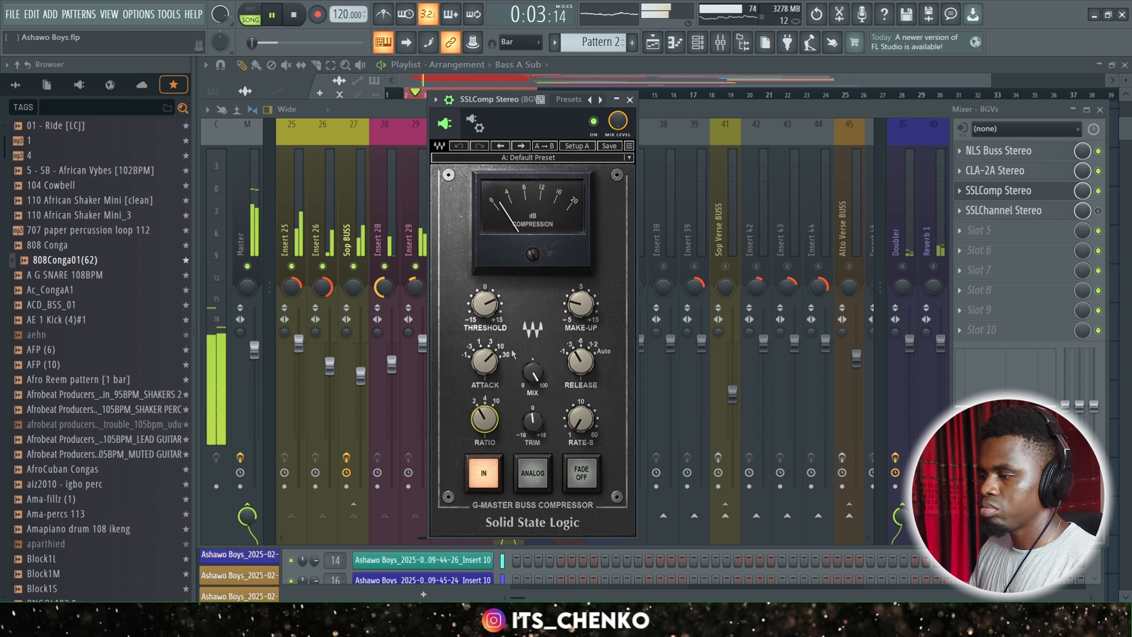
key("space")
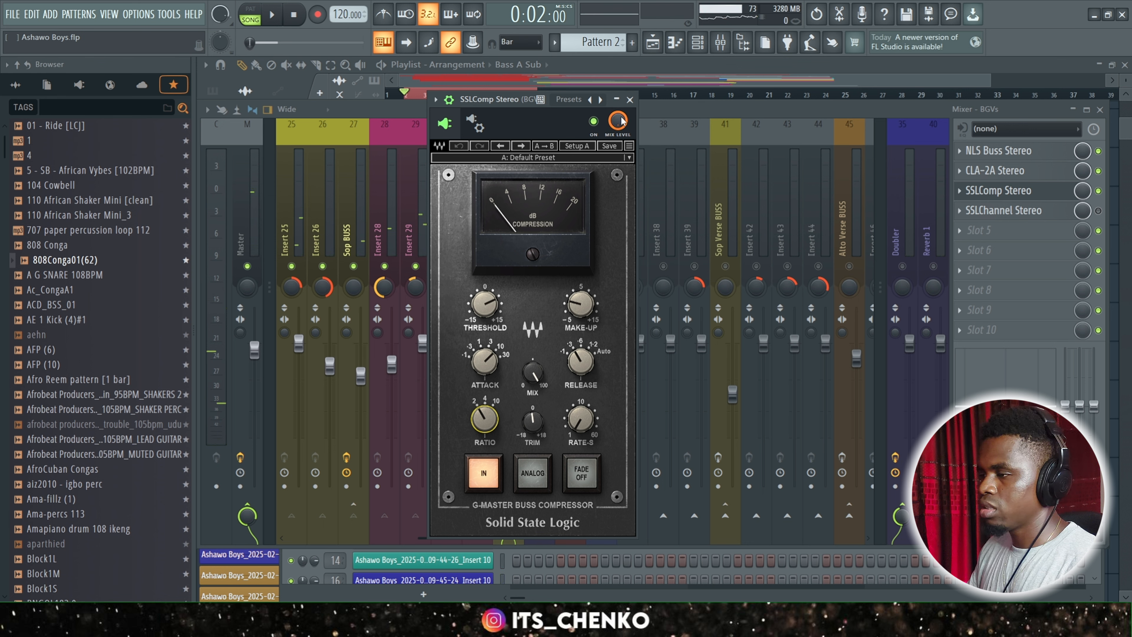
left_click(630, 100)
Play back the mix with only SSLChannel Stereo bypassed on BGVs, and re-enable that plugin.
key("space")
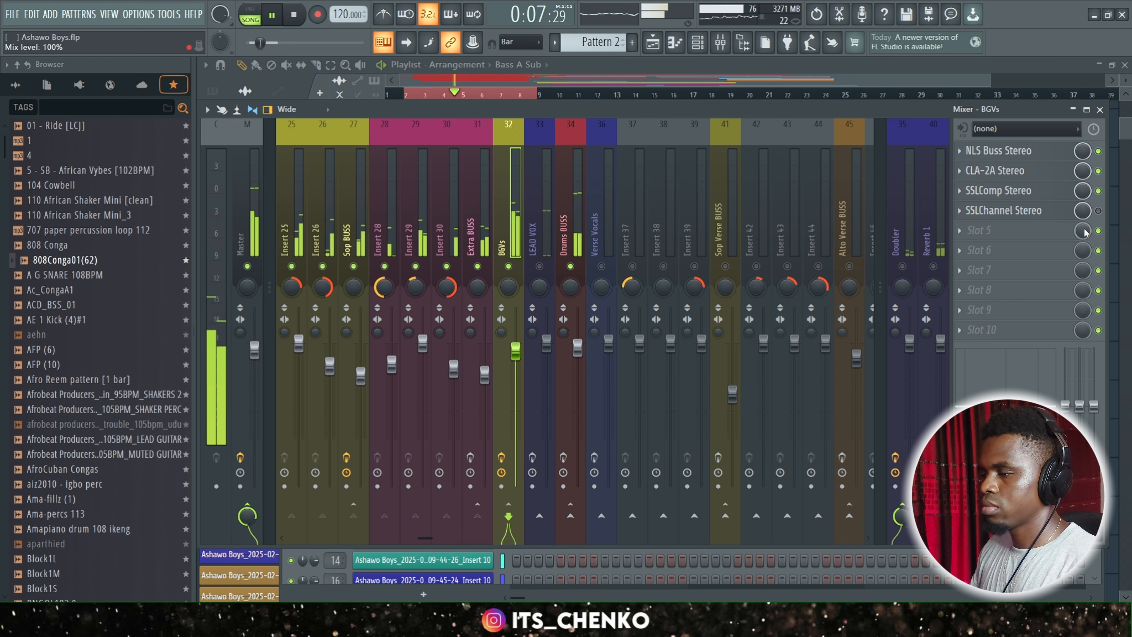
key("space")
left_click(1099, 211)
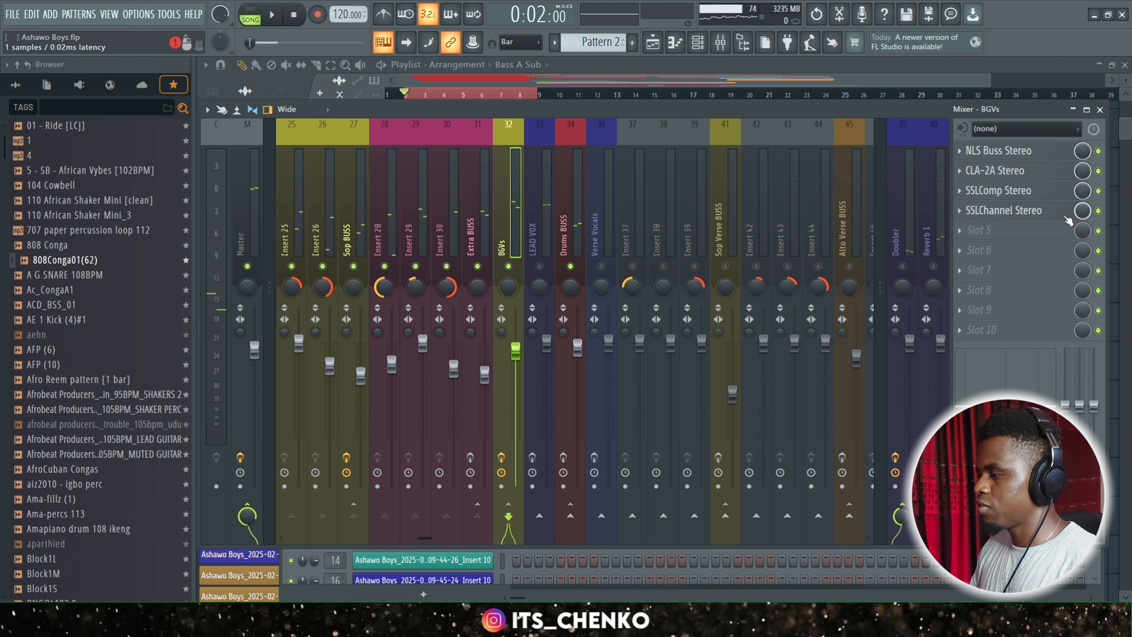
Review the SSLChannel Stereo settings on BGVs and play back the mix with the bus's full effect chain.
left_click(998, 210)
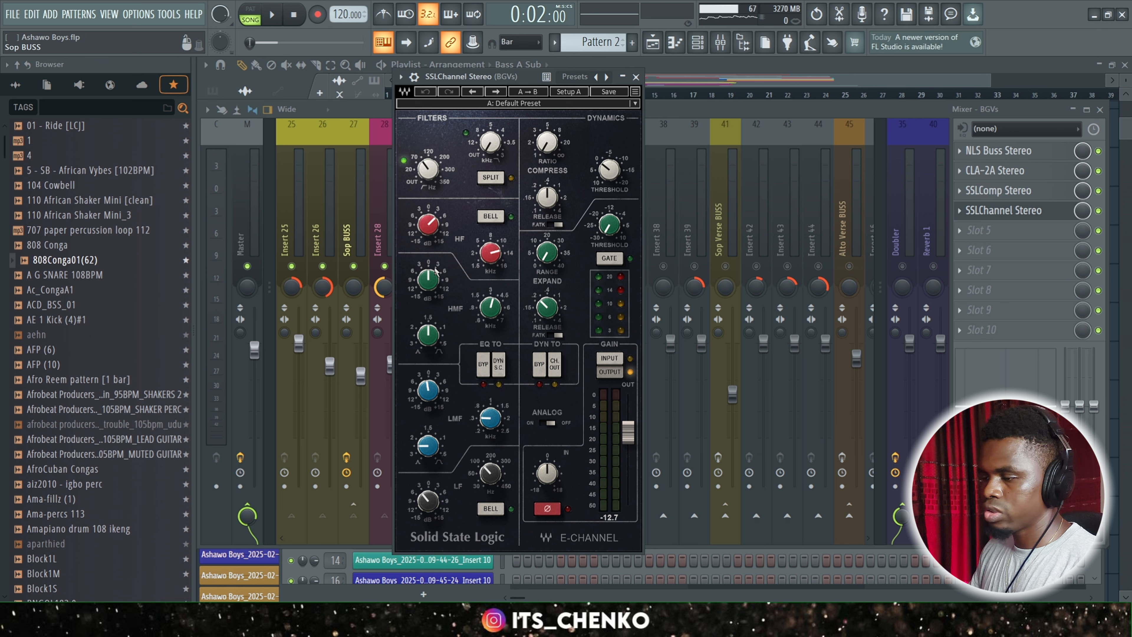
left_click(636, 78)
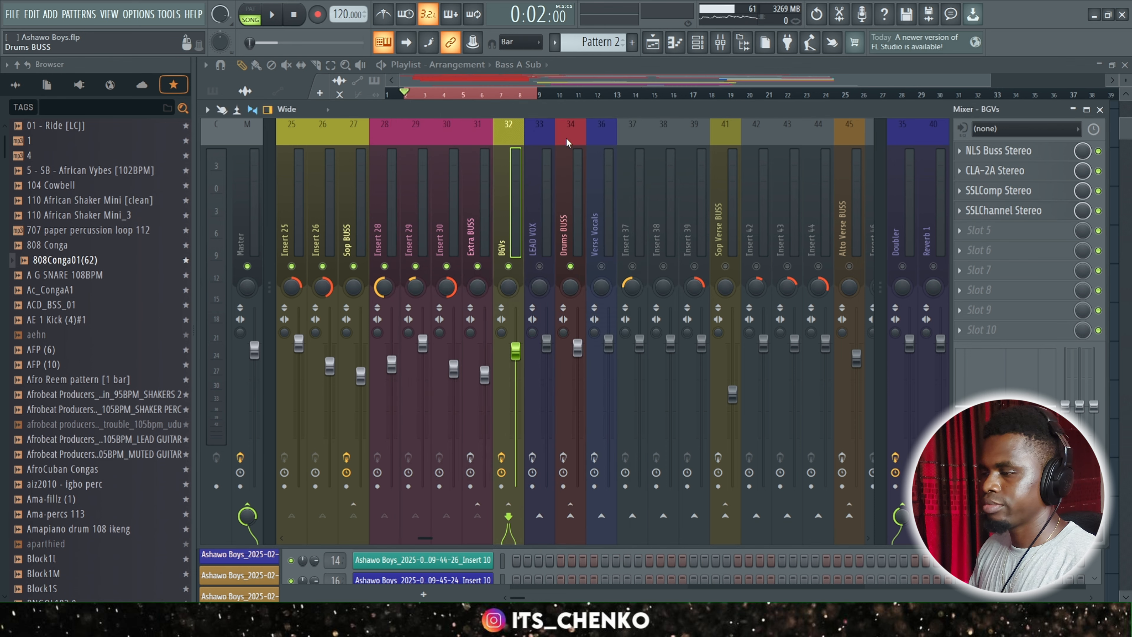
key("space")
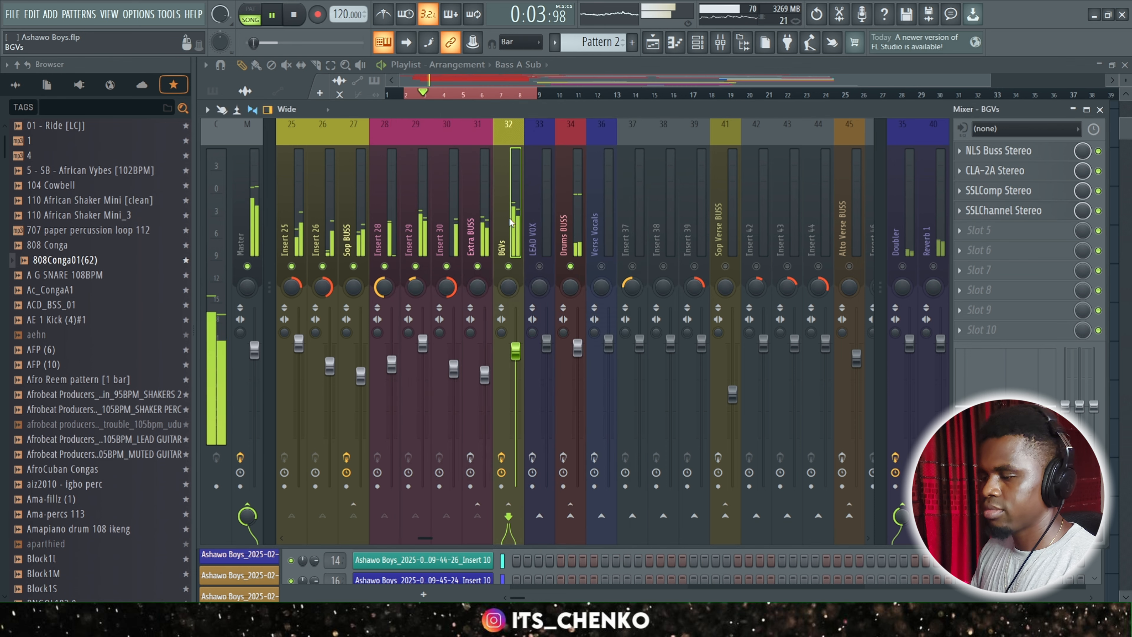
left_click_drag(425, 537, 429, 536)
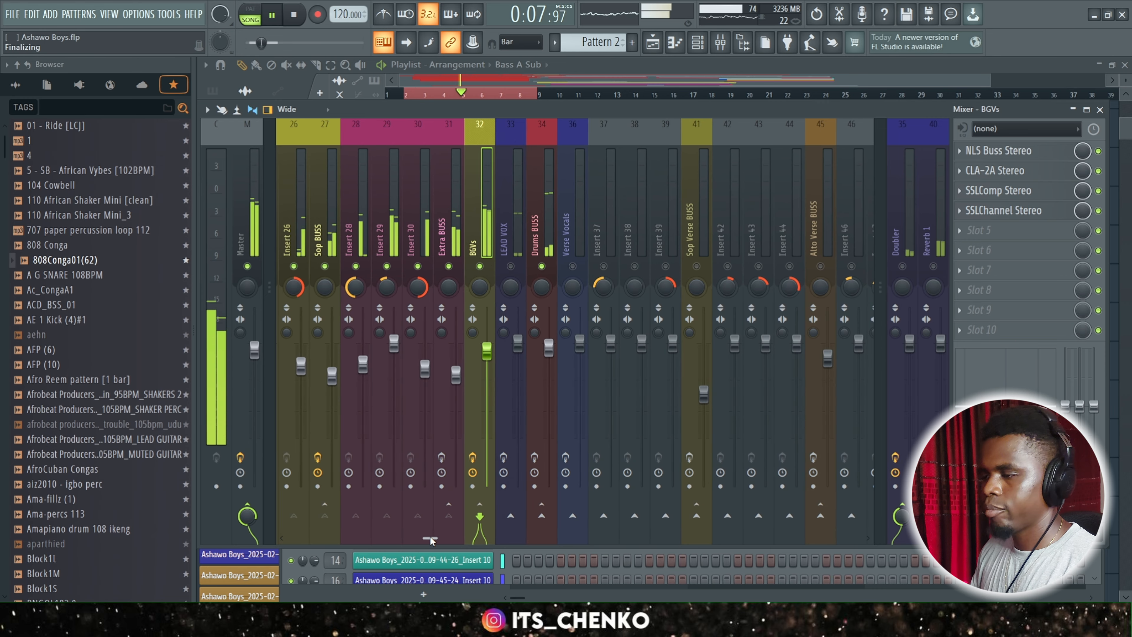
key("space")
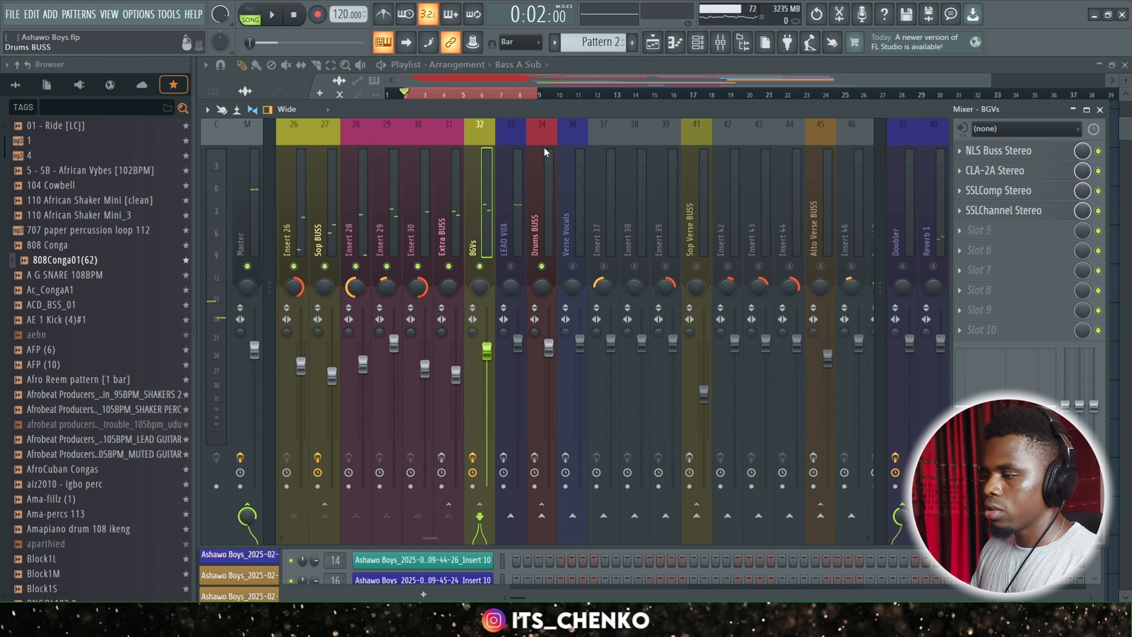
Unmute the LEAD VOX track and play back the mix with its effects active.
left_click(517, 220)
left_click(511, 266)
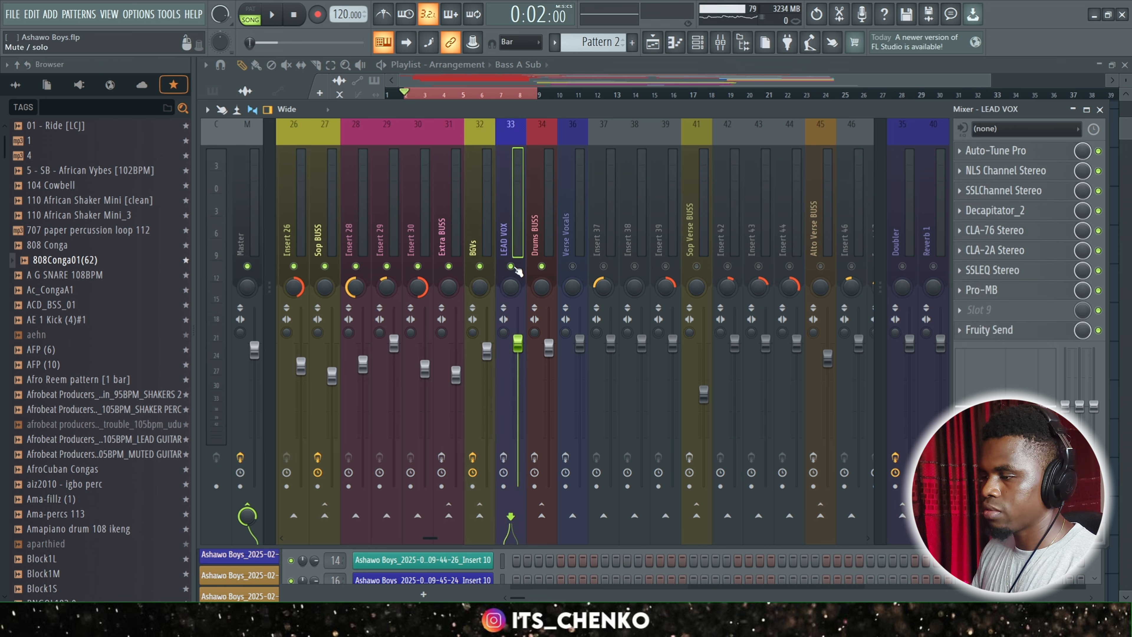
key("space")
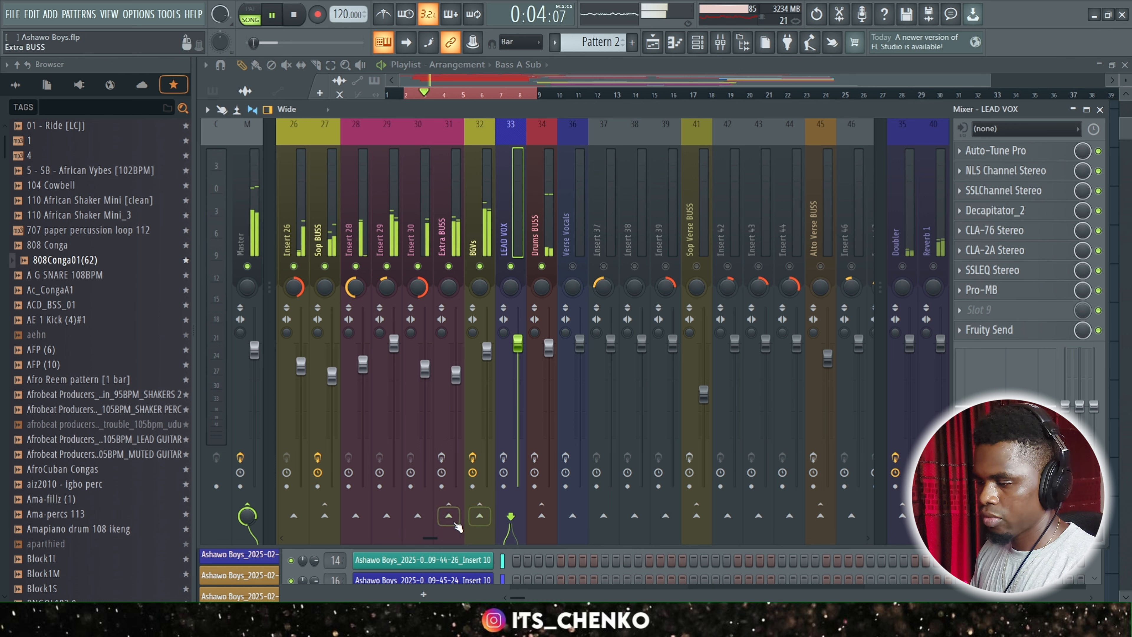
key("space")
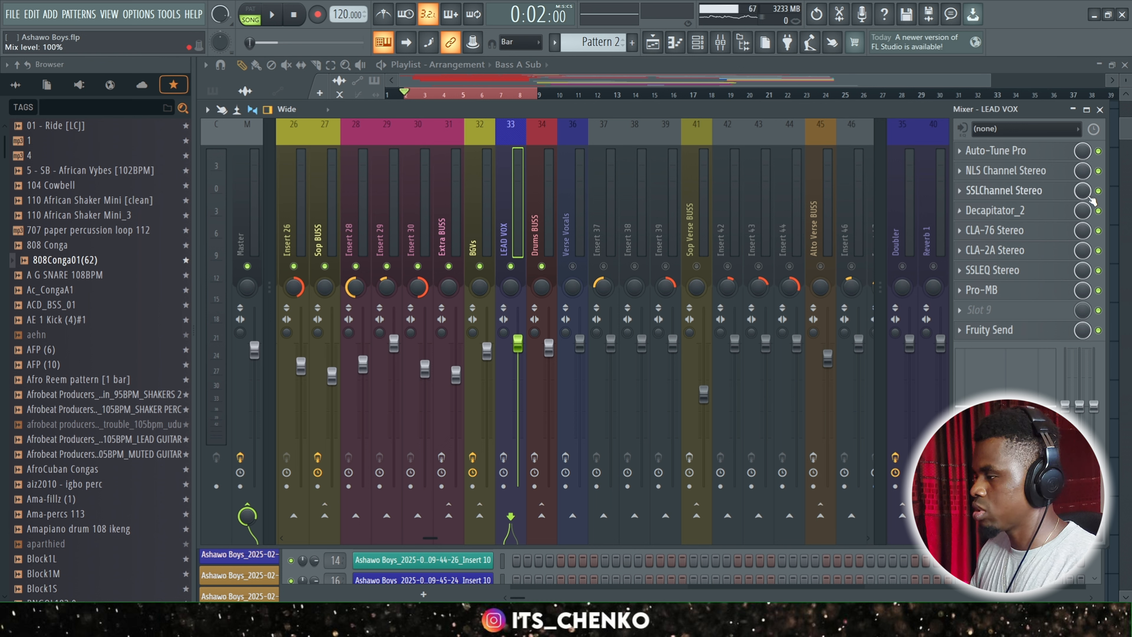
Bypass the LEAD VOX effects from NLS Channel Stereo through Pro-MB, and review the track's Auto-Tune Pro settings.
left_click_drag(1098, 170, 1100, 291)
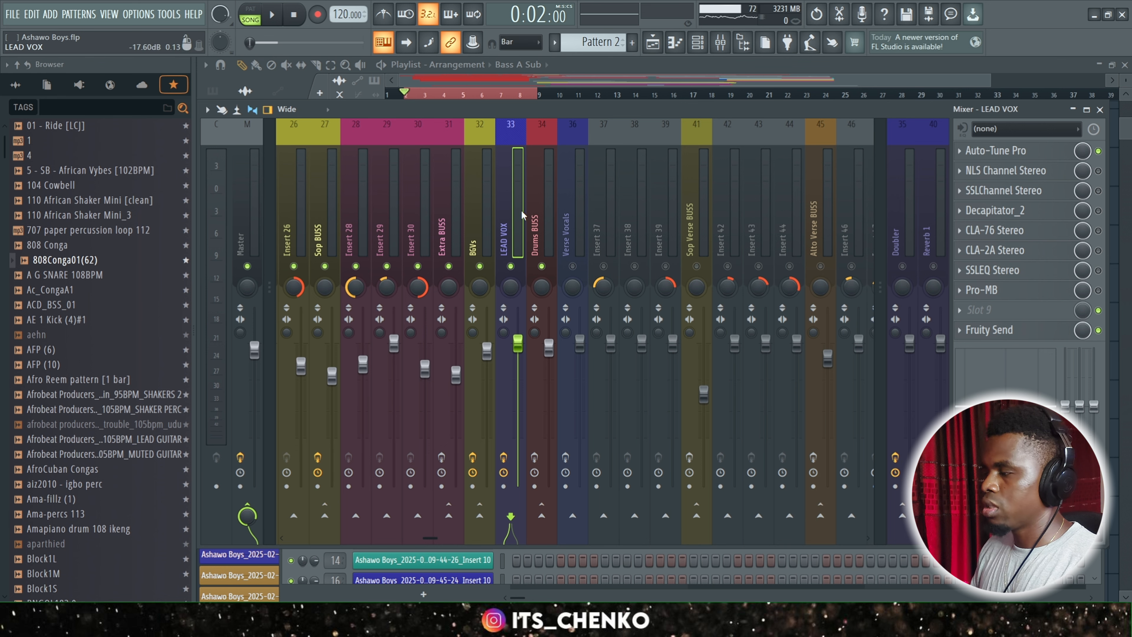
left_click(1021, 151)
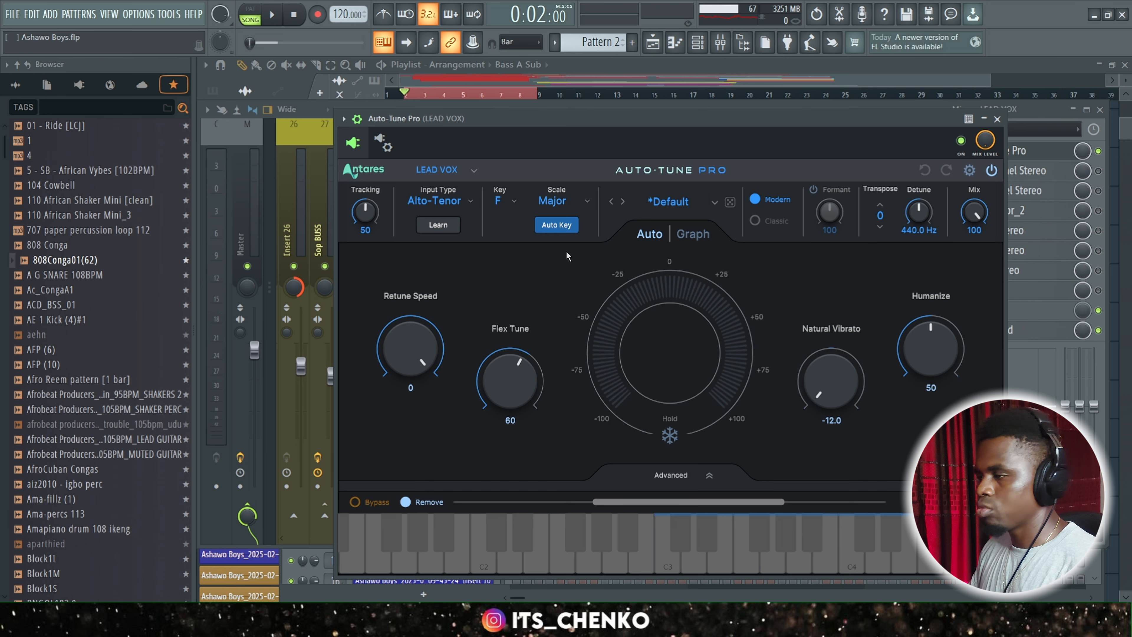
left_click_drag(665, 121, 661, 147)
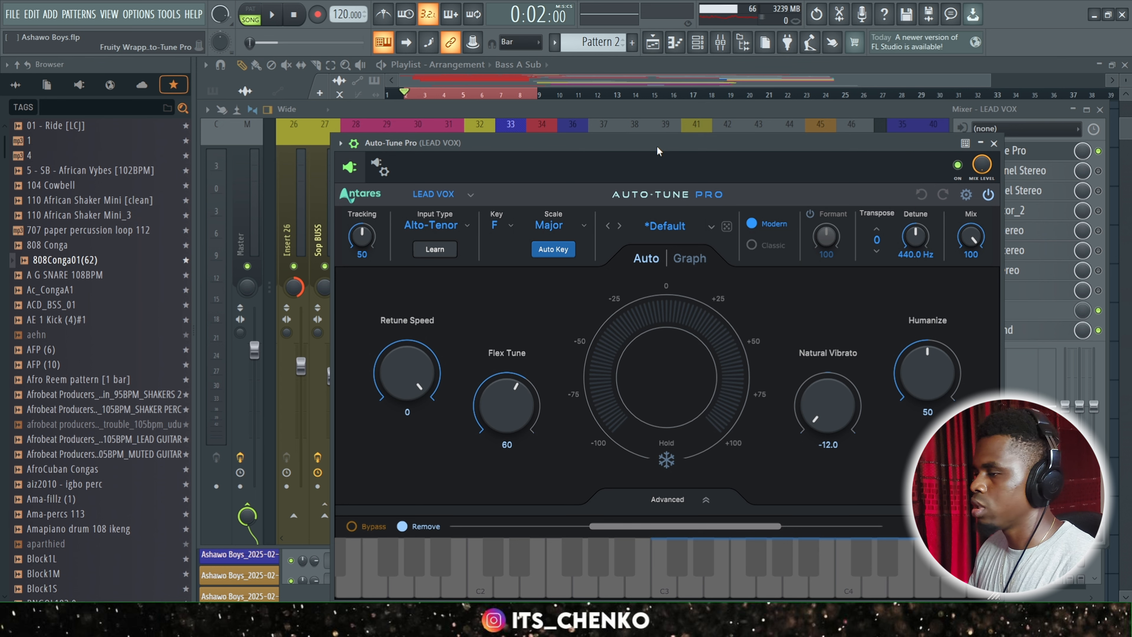
left_click_drag(659, 147, 659, 111)
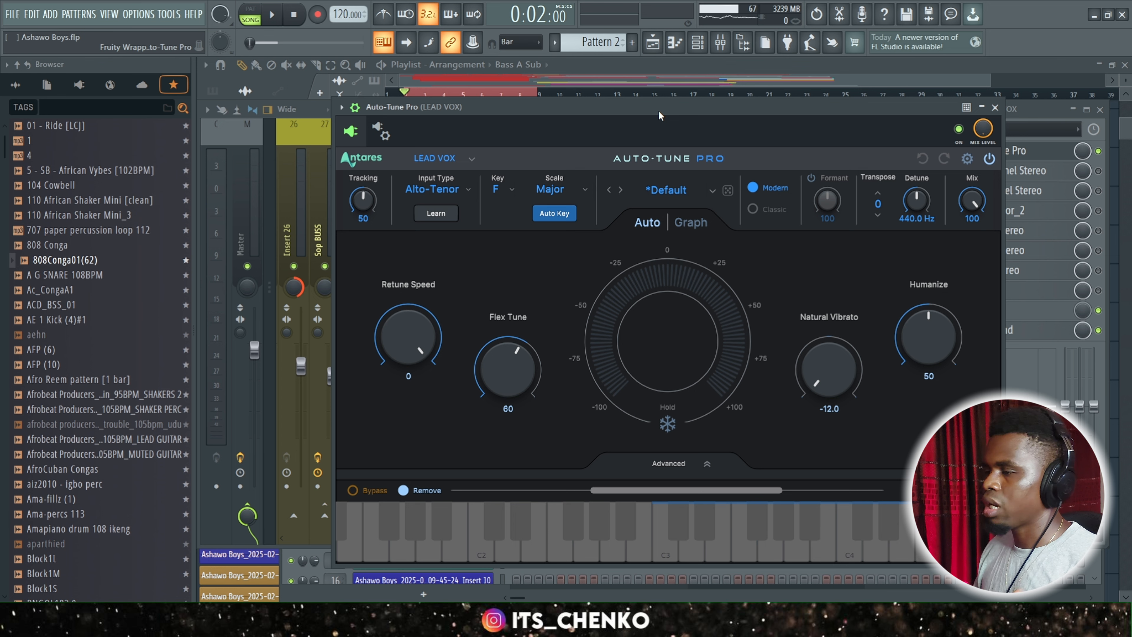
left_click_drag(658, 110, 658, 136)
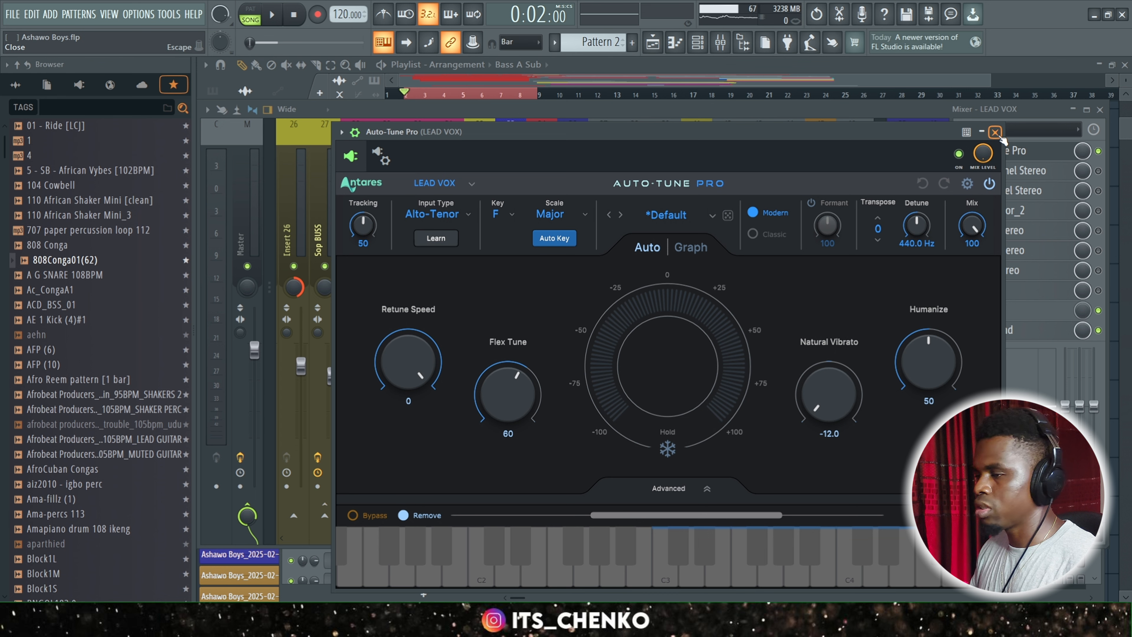
left_click_drag(892, 130, 884, 140)
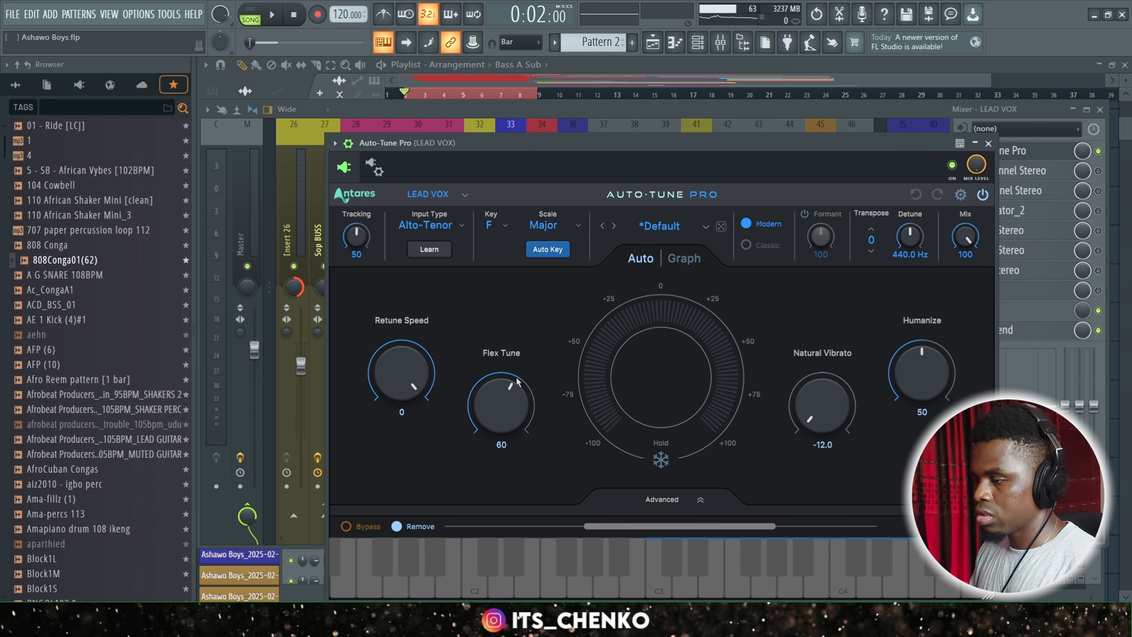
left_click(988, 143)
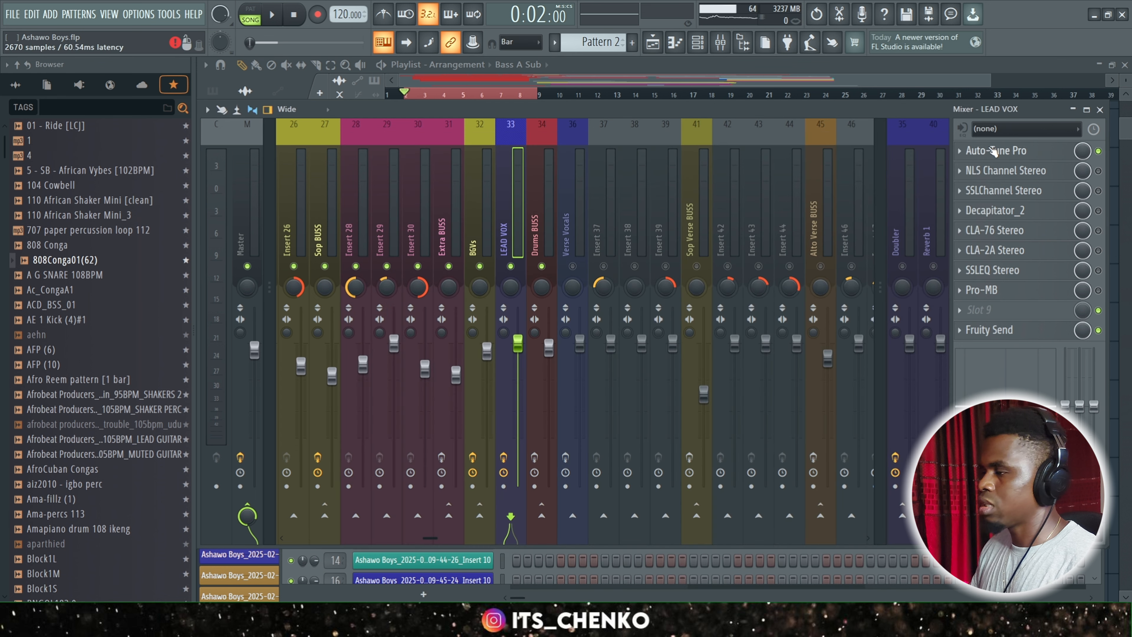
Play back the mix with the LEAD VOX effects from NLS Channel Stereo through Pro-MB bypassed.
key("space")
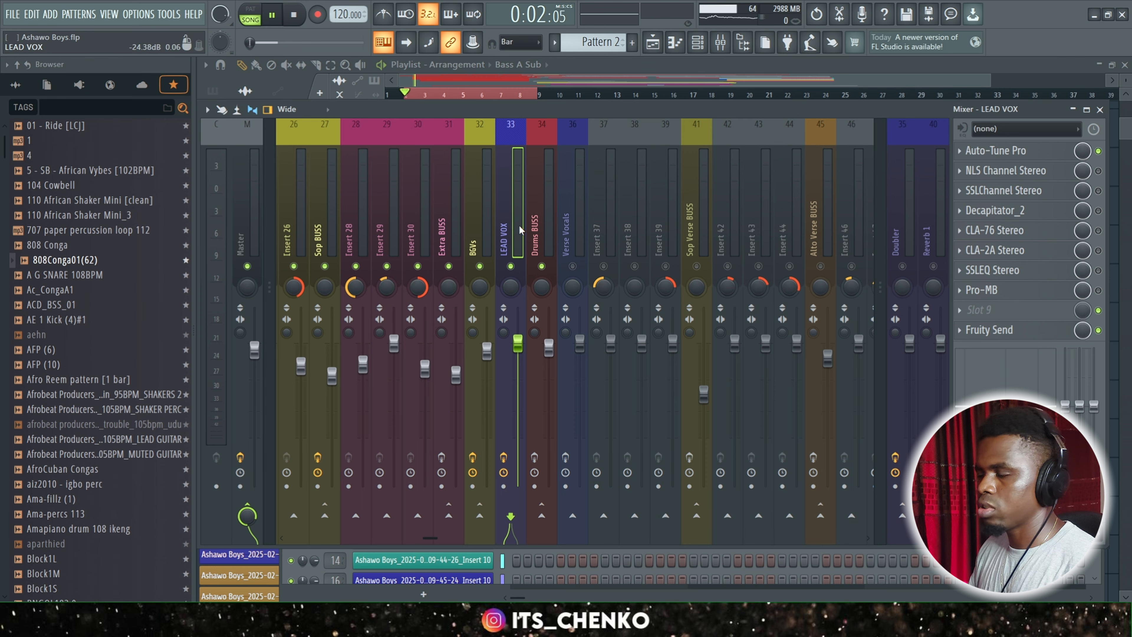
left_click_drag(584, 109, 585, 82)
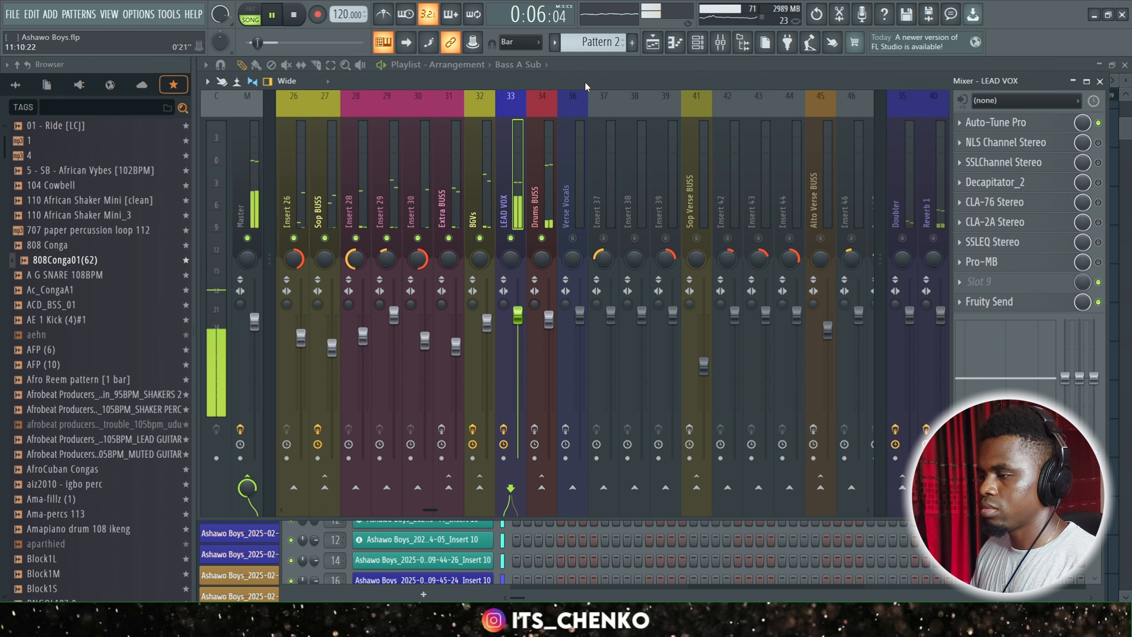
left_click_drag(585, 82, 584, 85)
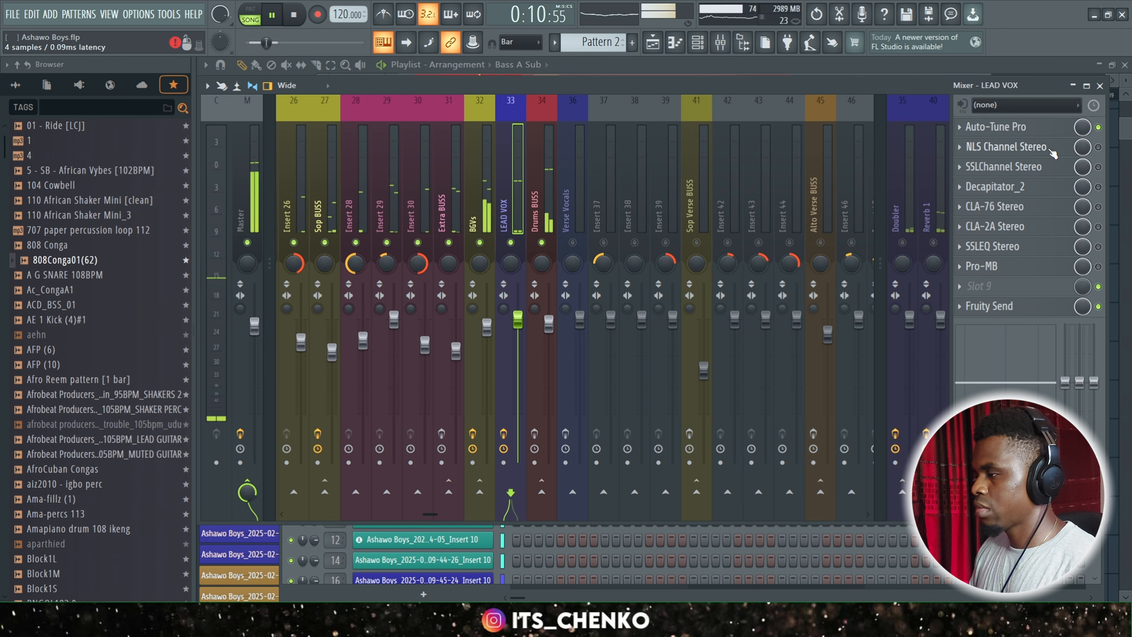
key("space")
Open the NLS Channel Stereo plugin on LEAD VOX and examine its drive setting.
left_click(1024, 148)
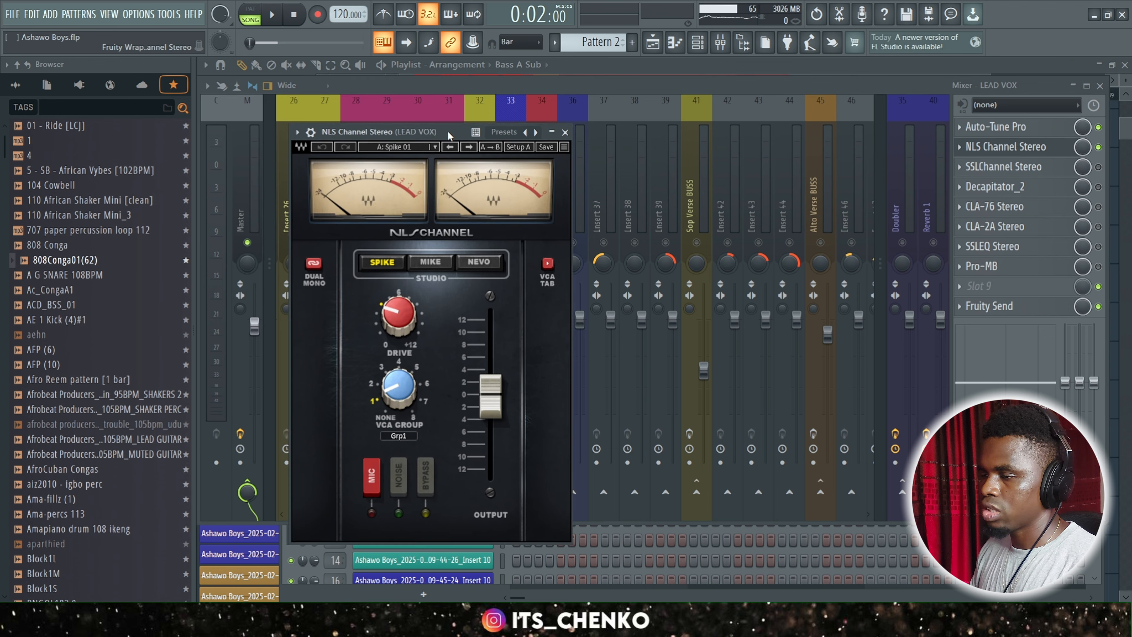
left_click_drag(386, 154, 440, 133)
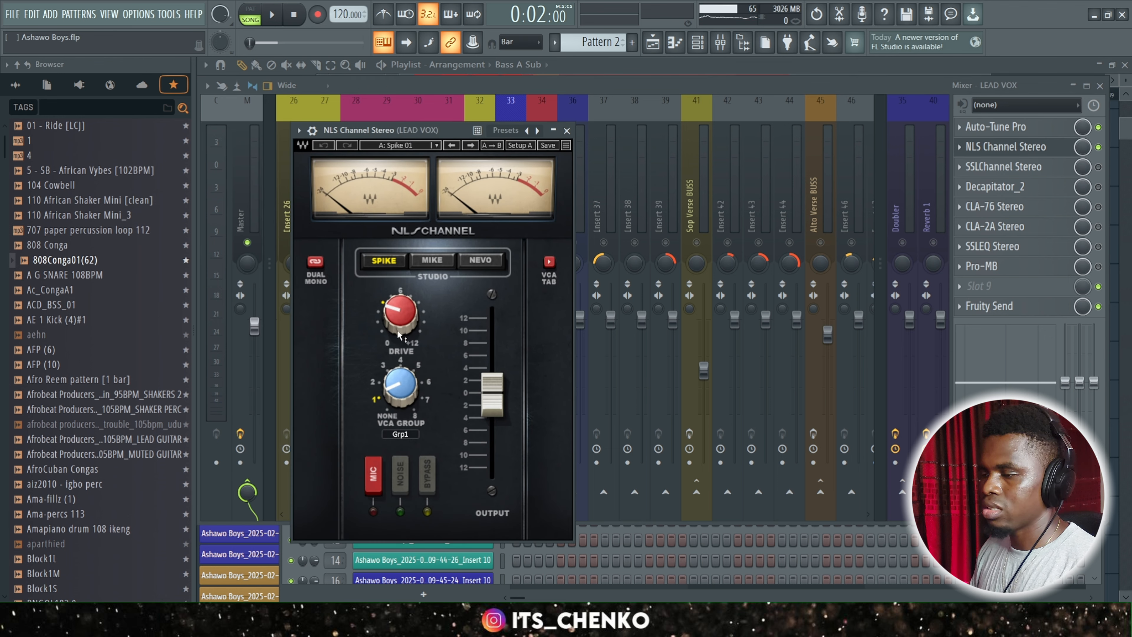
left_click_drag(399, 334, 399, 331)
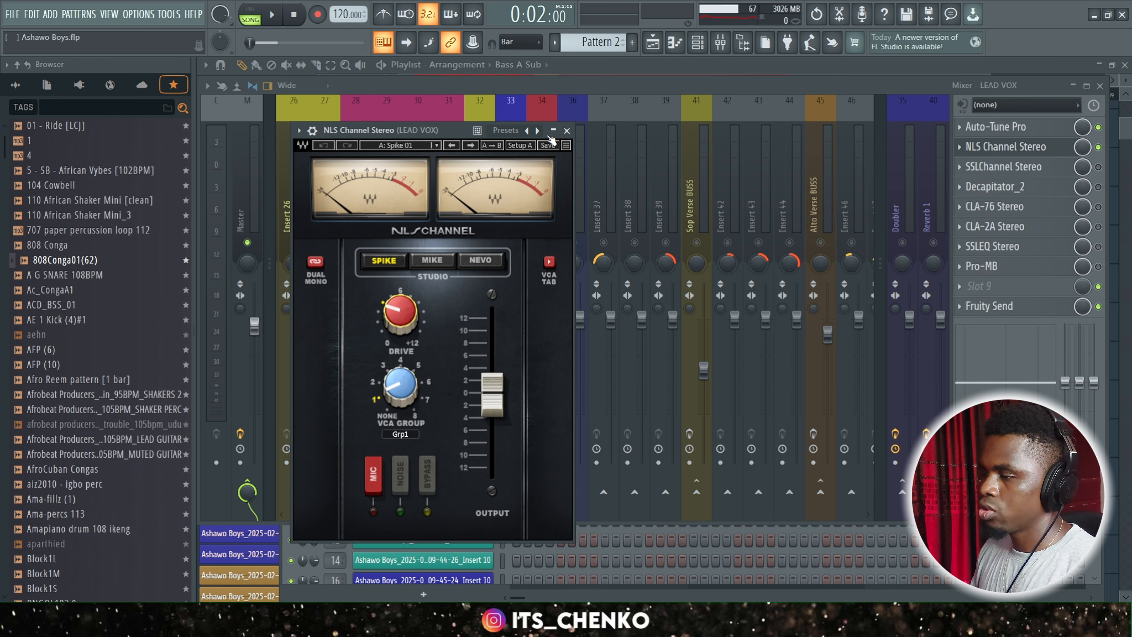
Enable SSLChannel Stereo on LEAD VOX and examine its high-pass filter and the LMF, HMF and HF equalizer settings.
left_click(568, 131)
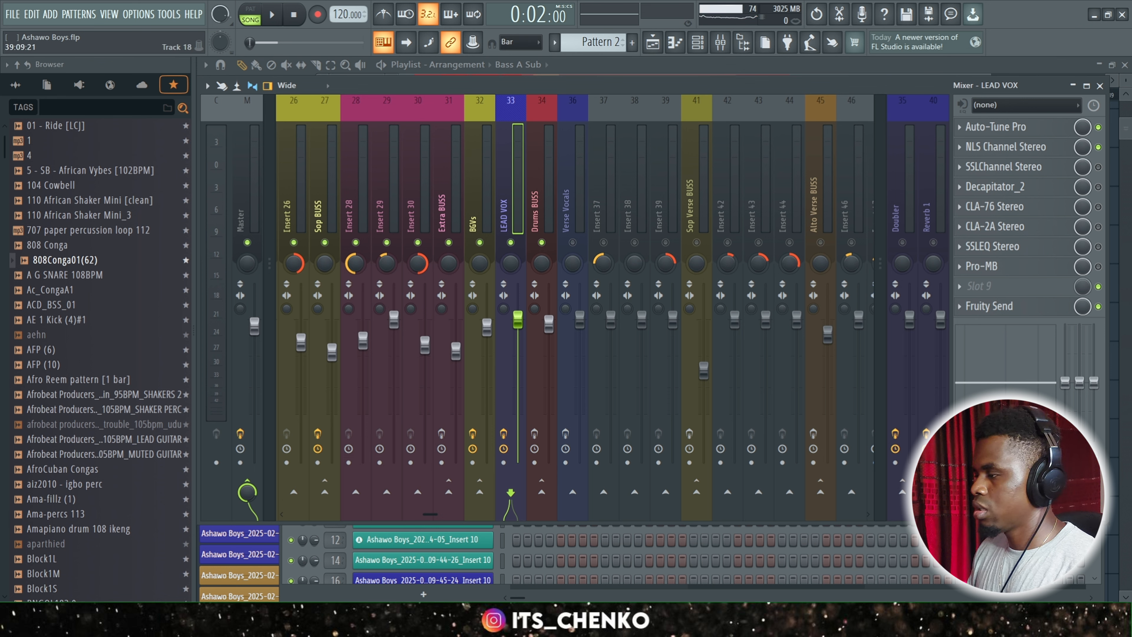
left_click(1099, 167)
left_click(1048, 168)
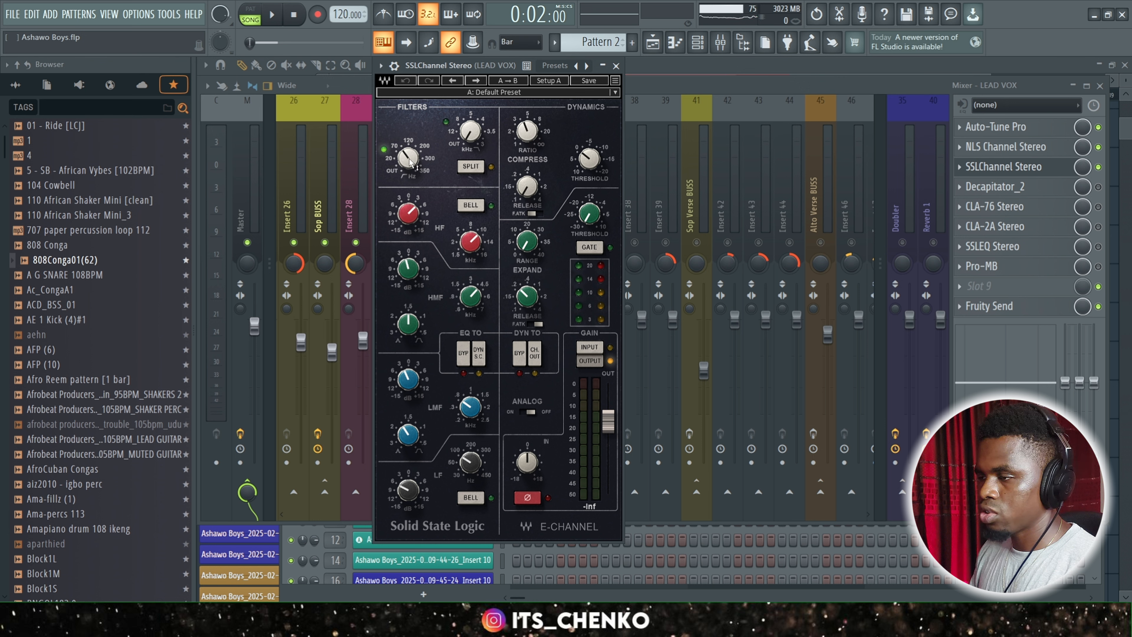
mouse_move(410, 163)
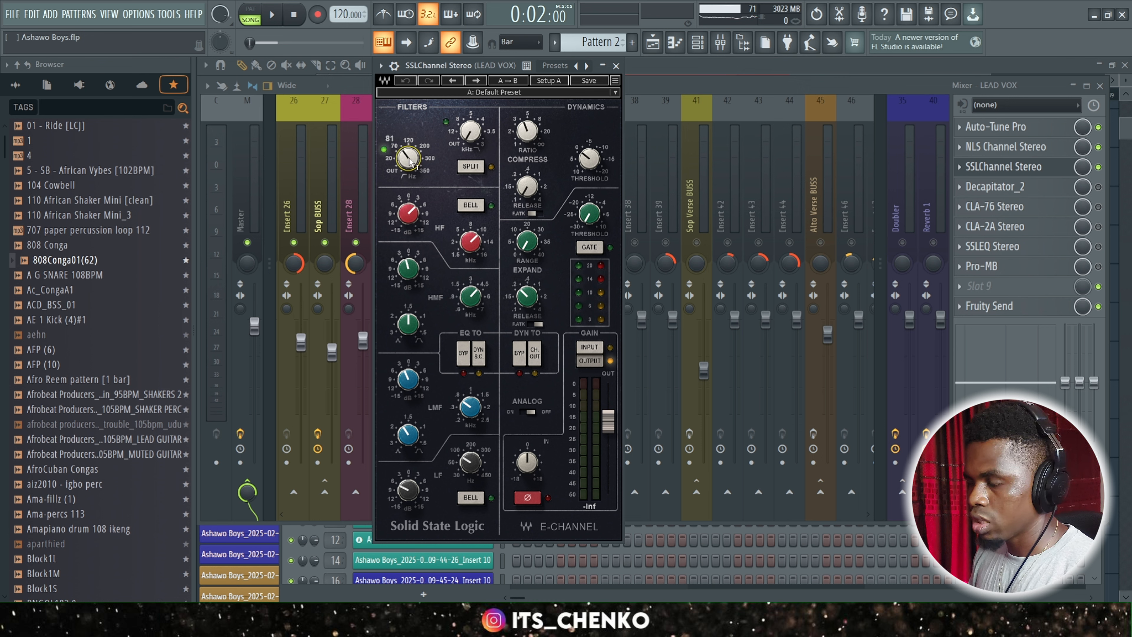
mouse_move(472, 463)
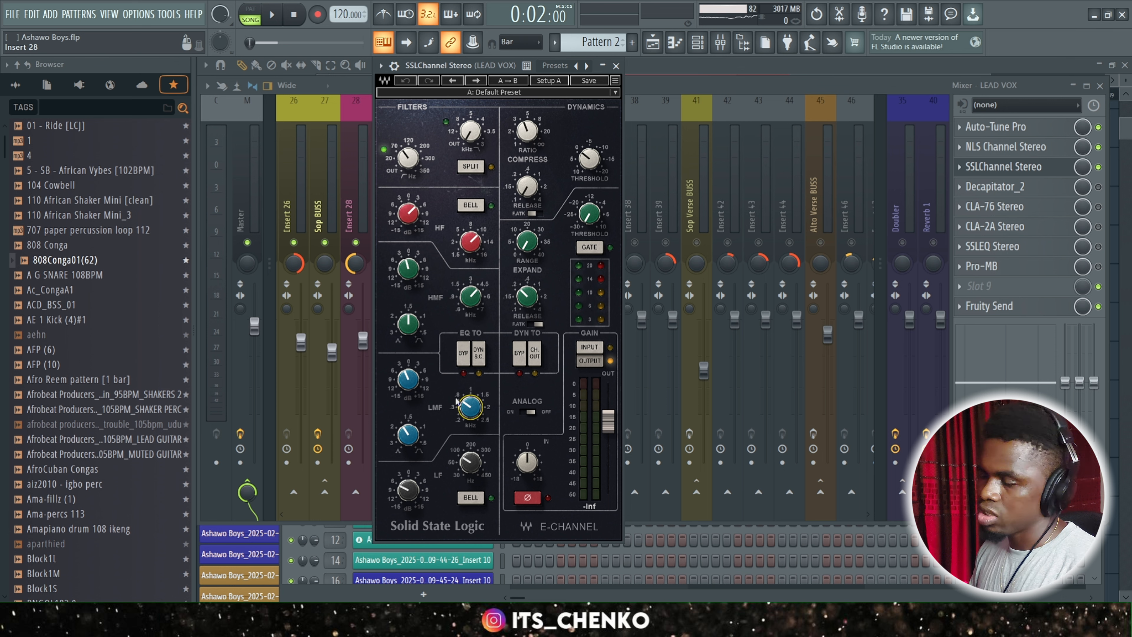
left_click(410, 379)
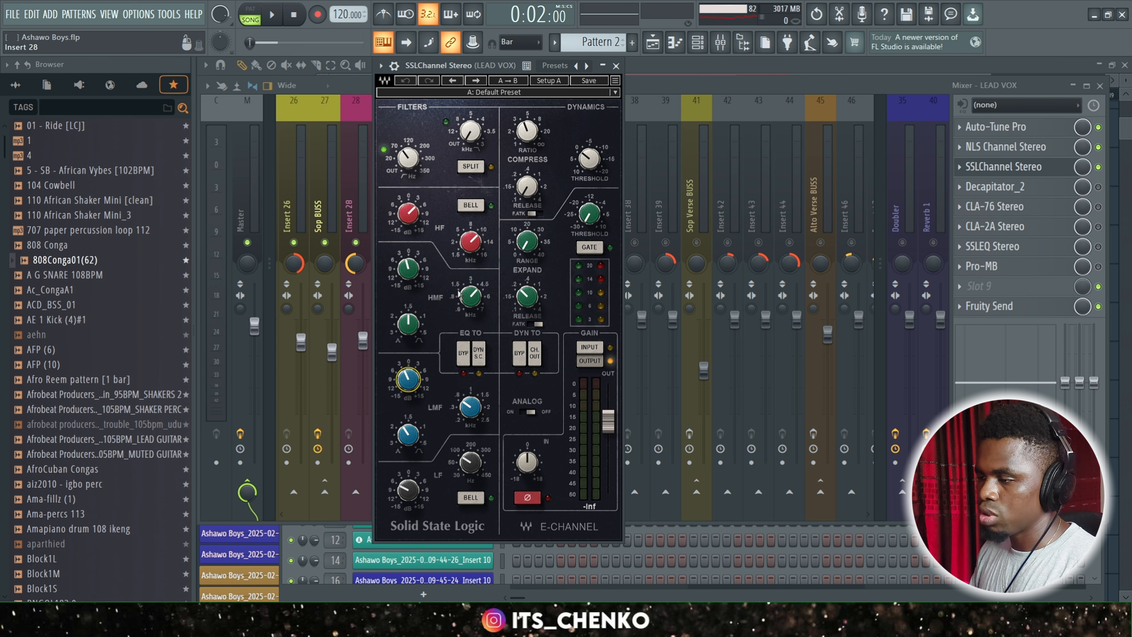
left_click(406, 270)
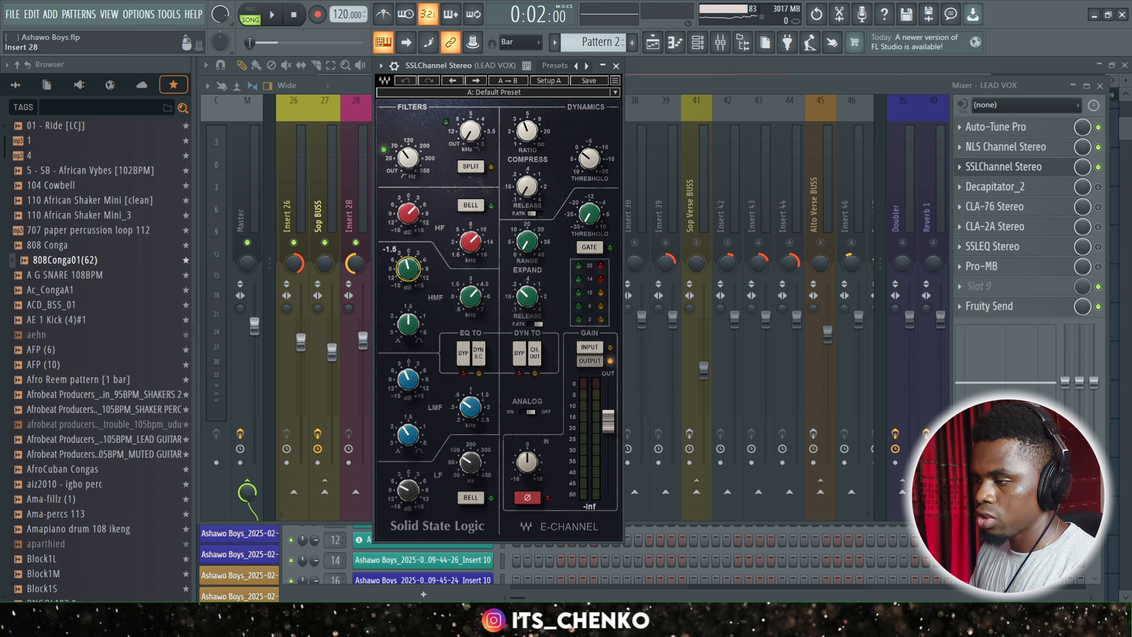
left_click(408, 213)
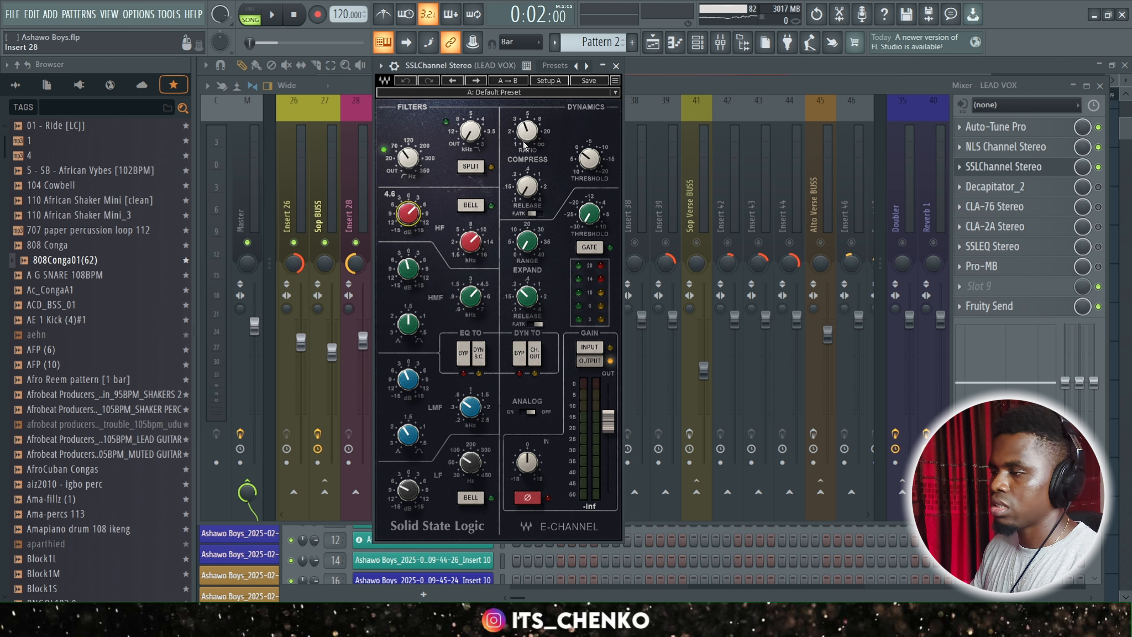
Close the SSLChannel Stereo window and play back the mix with the effect active on LEAD VOX.
left_click(616, 66)
key("space")
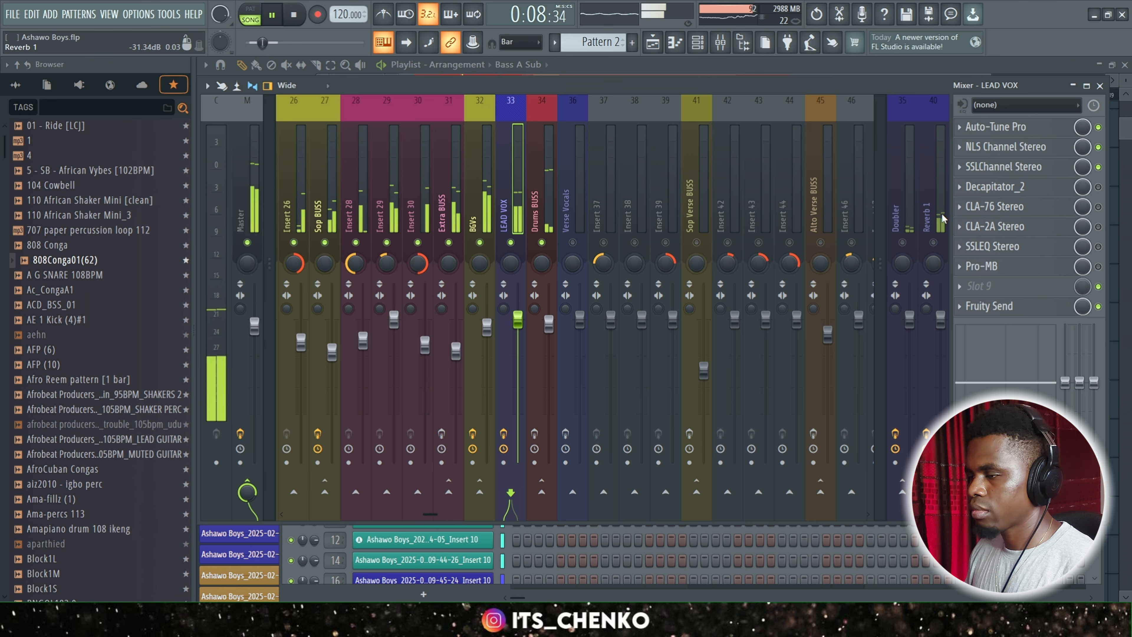
key("space")
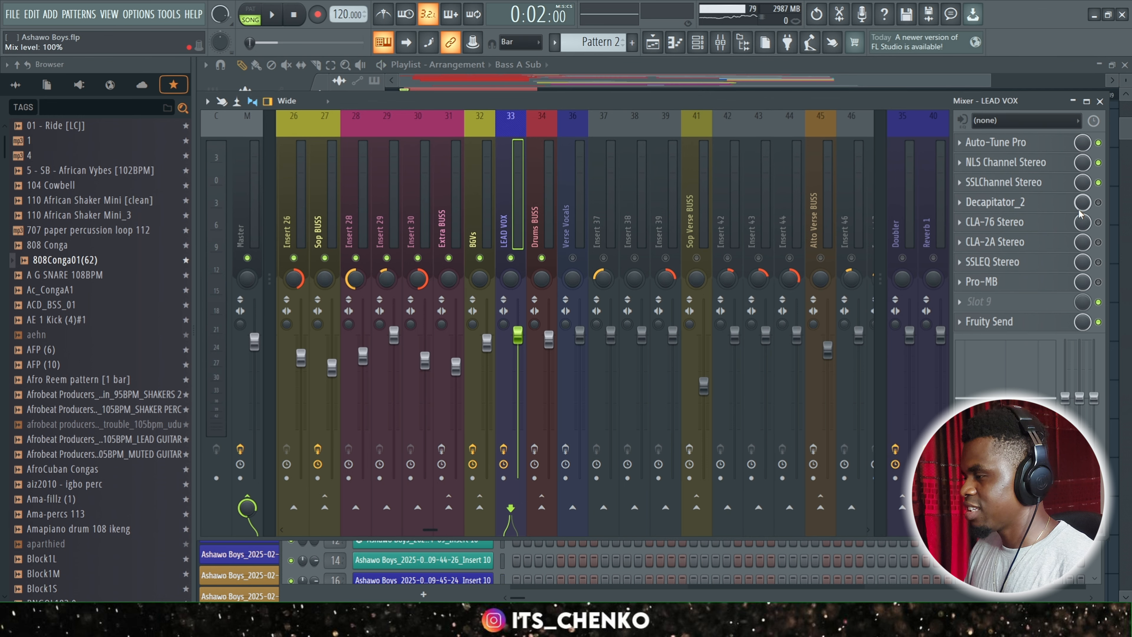
Enable Decapitator_2 on LEAD VOX and review its saturation settings.
left_click(1099, 202)
left_click(1018, 203)
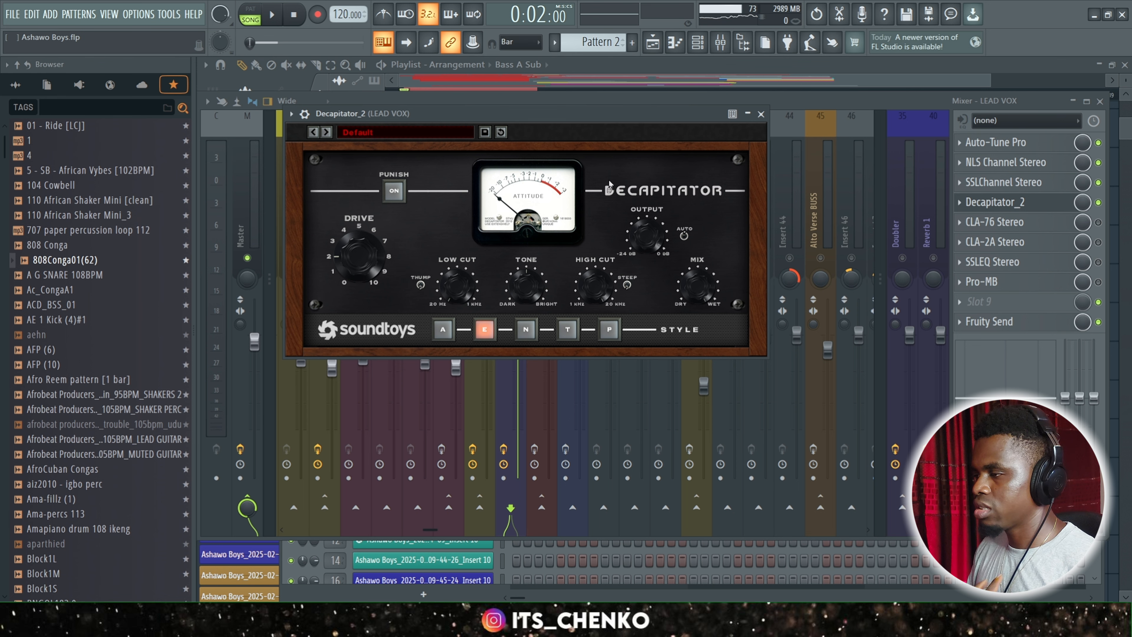
left_click(761, 114)
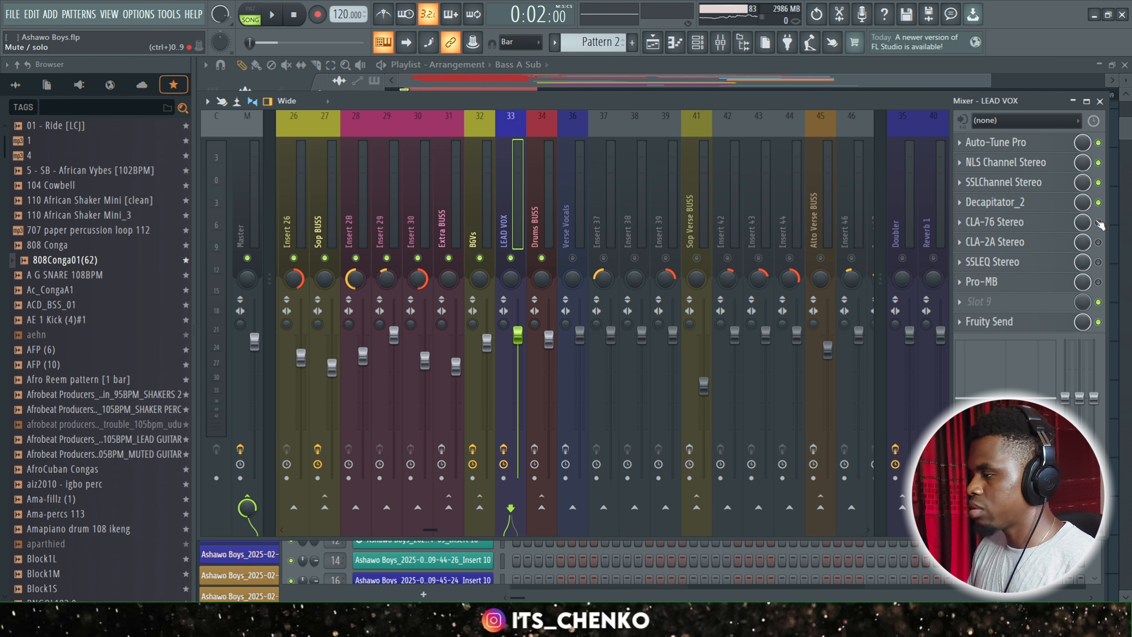
Enable CLA-76 Stereo on LEAD VOX and examine its attack and release settings.
left_click(1003, 222)
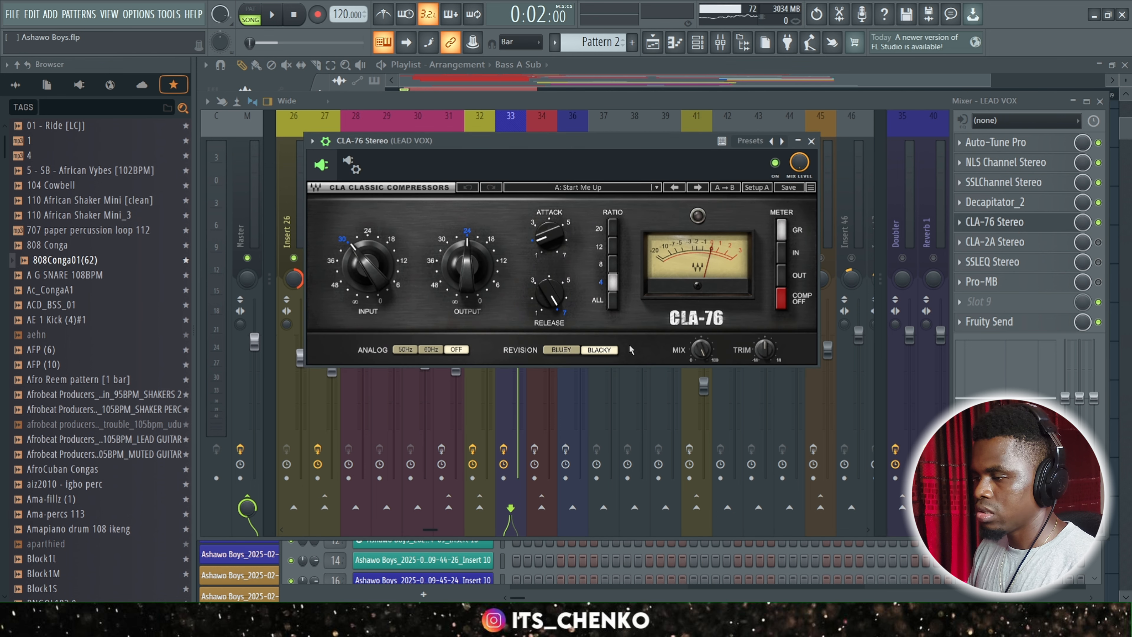
left_click_drag(607, 140, 653, 136)
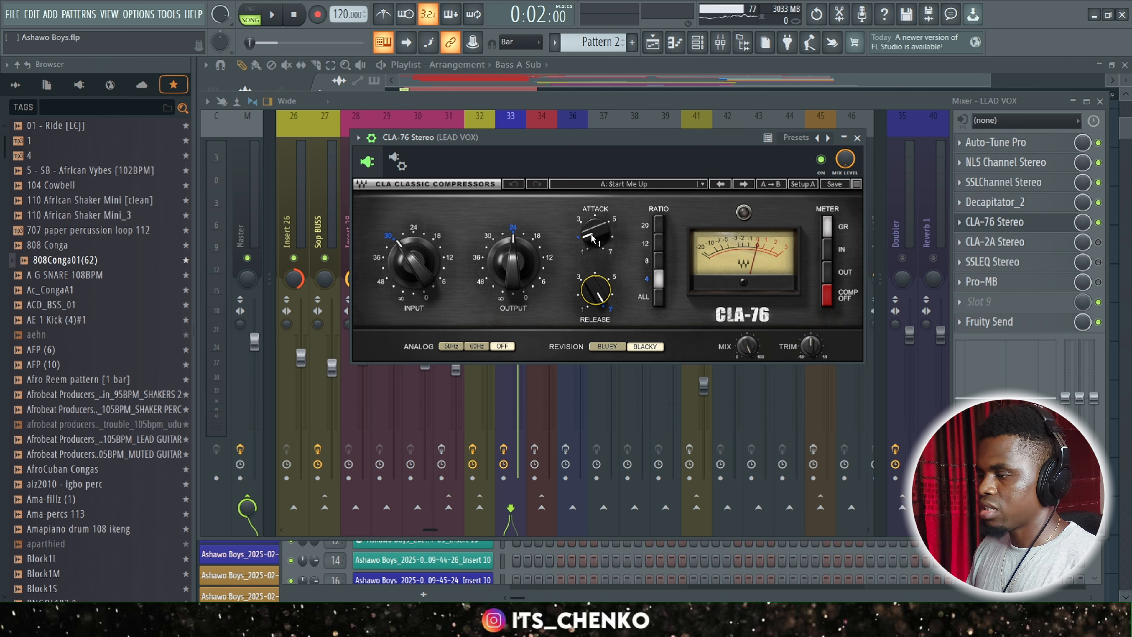
mouse_move(591, 235)
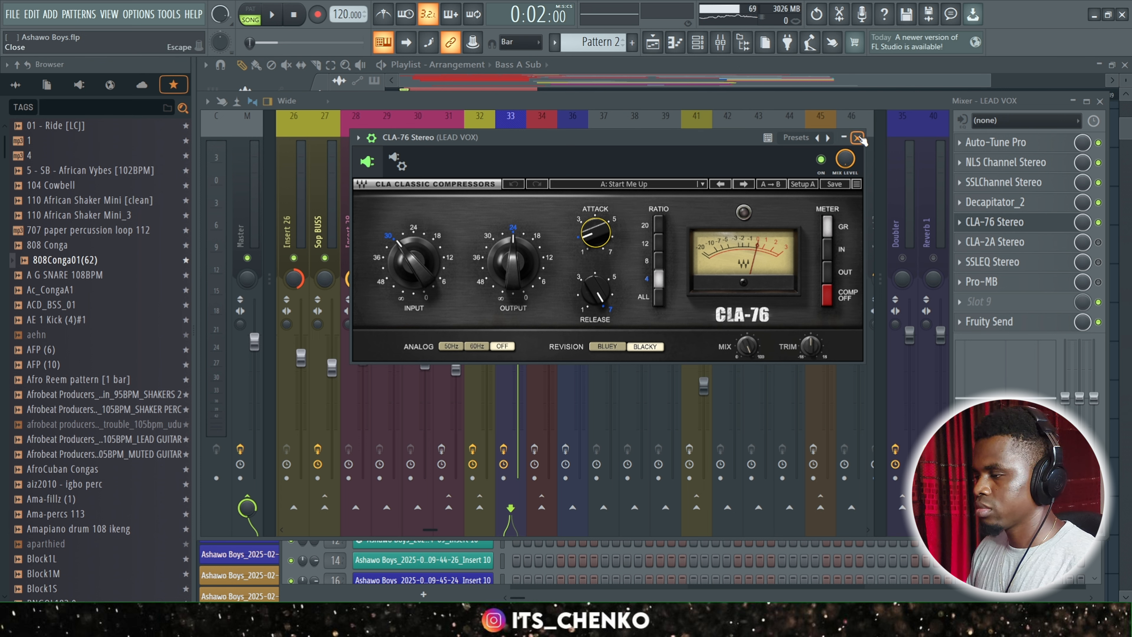
Play back the mix twice with CLA-76 Stereo active on LEAD VOX and close the compressor's window.
key("space")
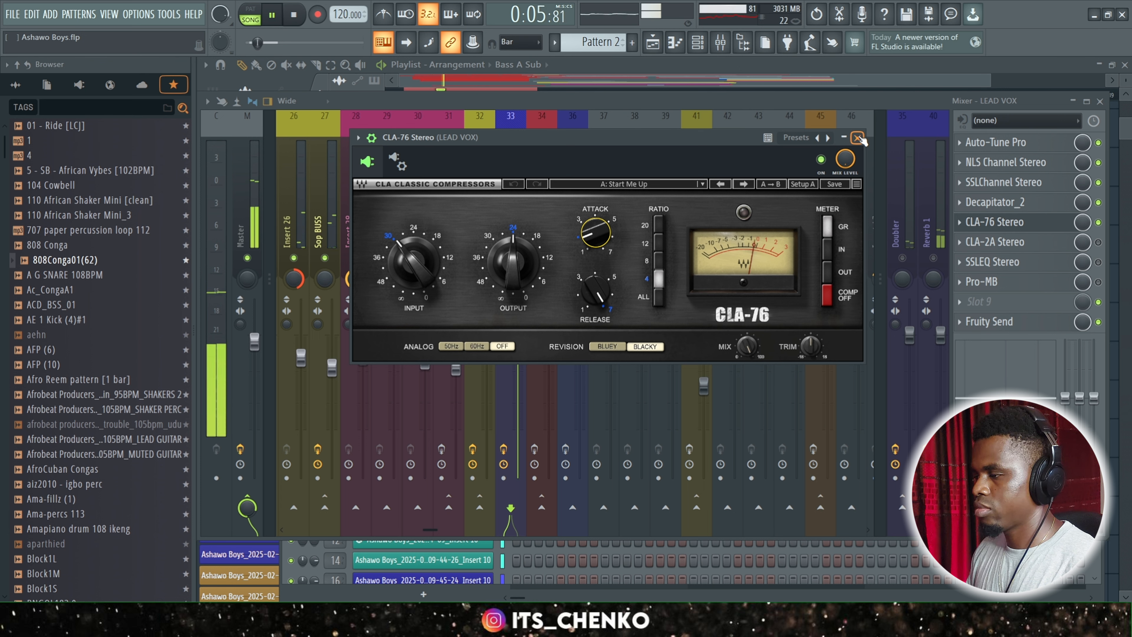
key("space")
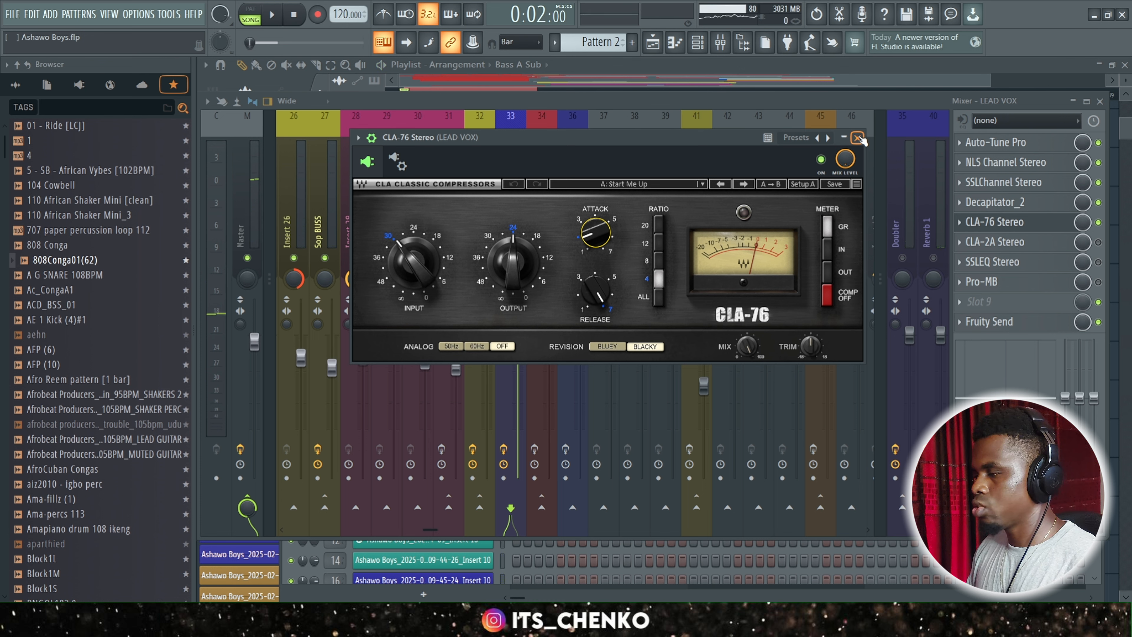
key("space")
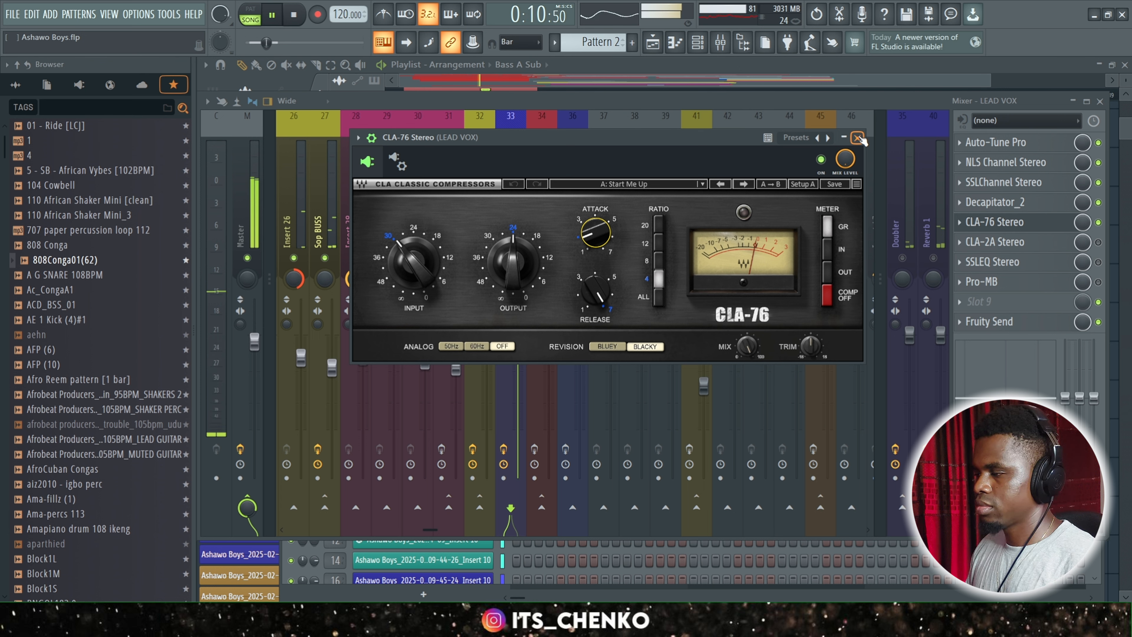
key("space")
left_click(858, 138)
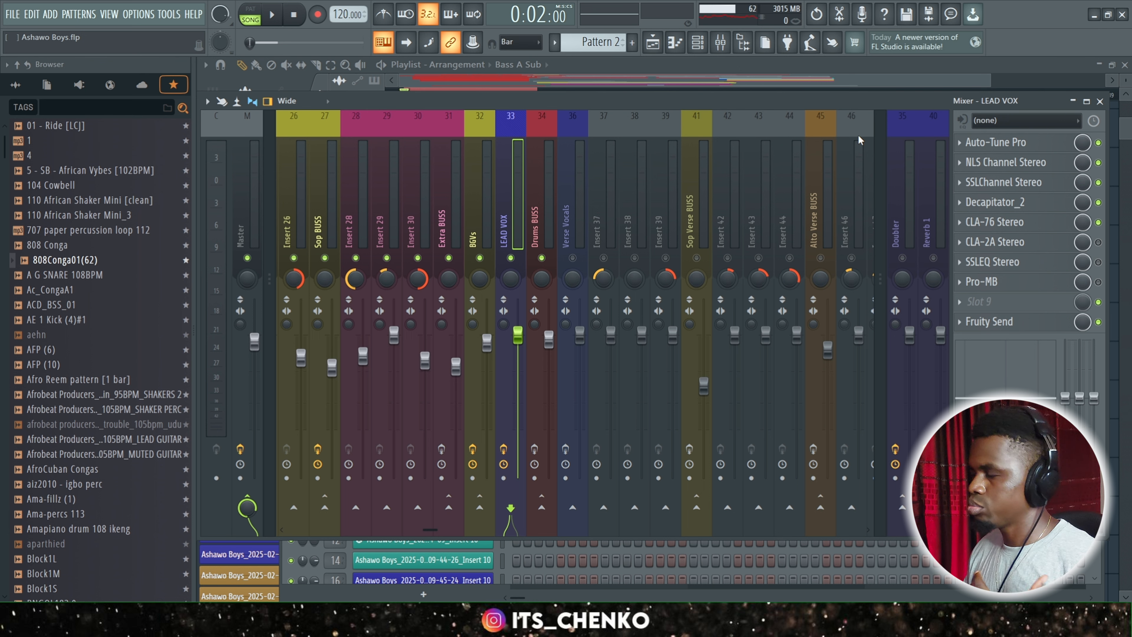
Enable CLA-2A Stereo on LEAD VOX and open it to review its gain and peak reduction settings.
left_click(1098, 241)
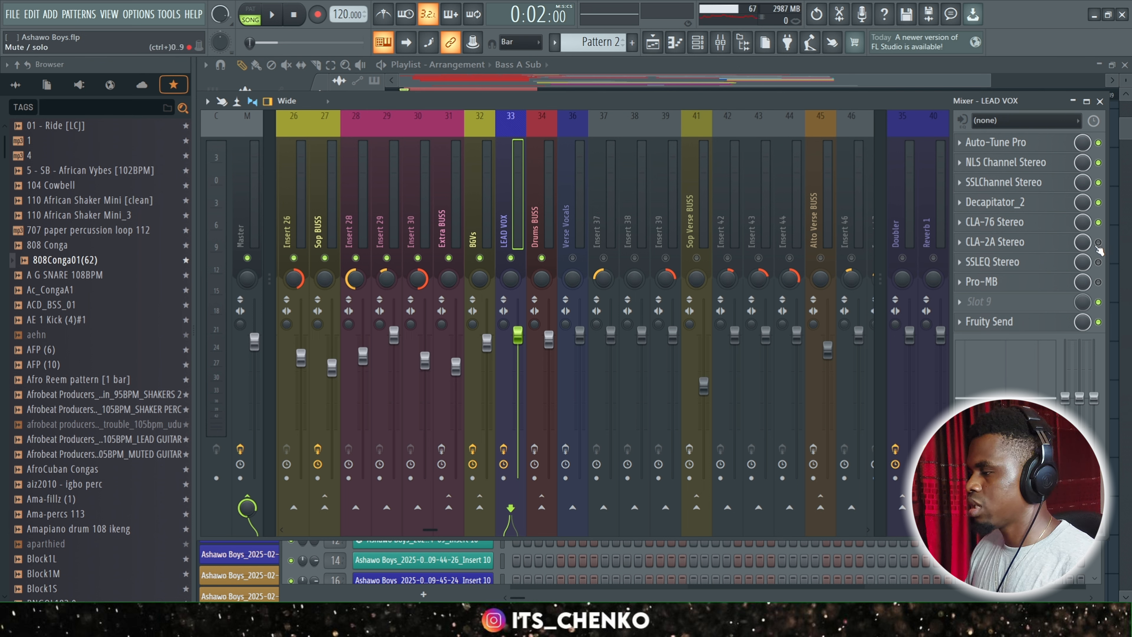
left_click(1033, 242)
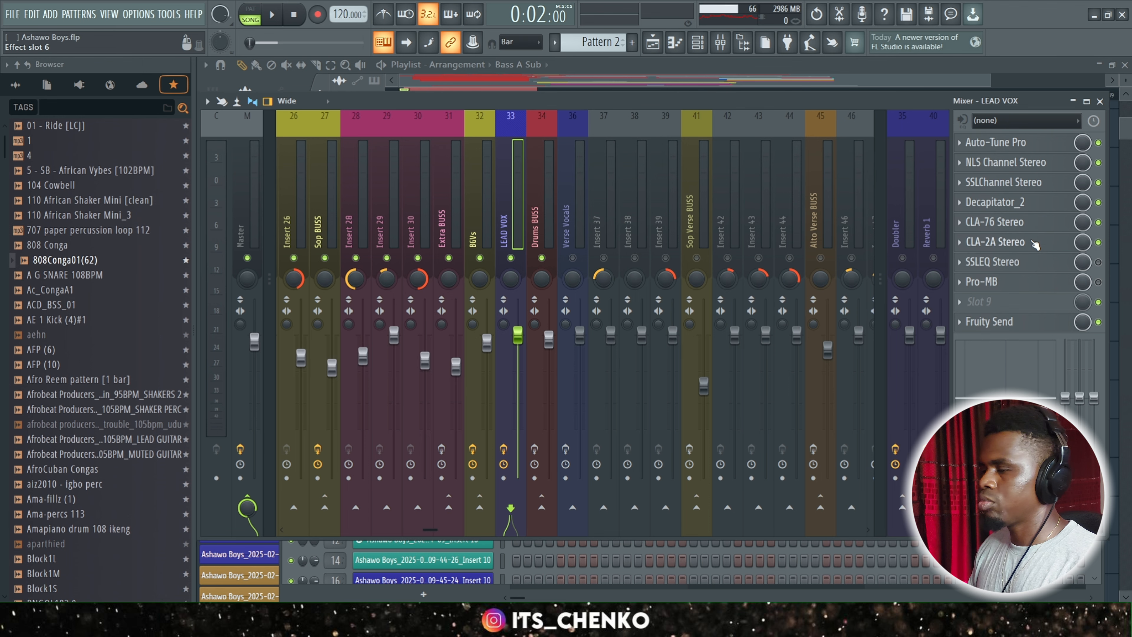
left_click_drag(478, 136, 534, 136)
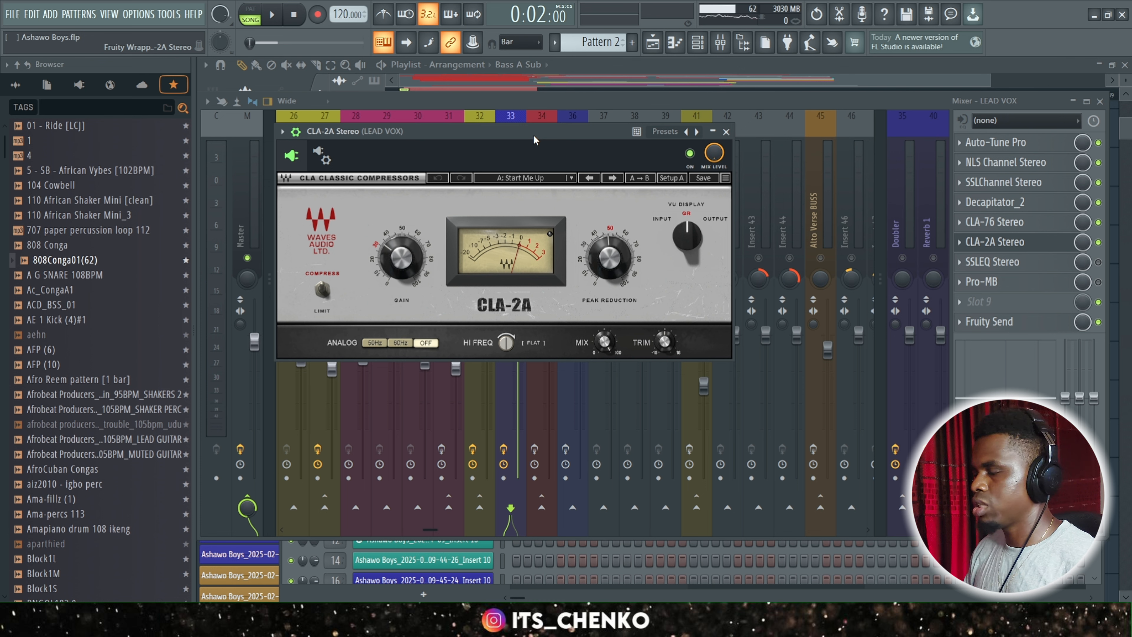
Play back the mix with CLA-2A Stereo active on LEAD VOX and close the compressor's window.
key("space")
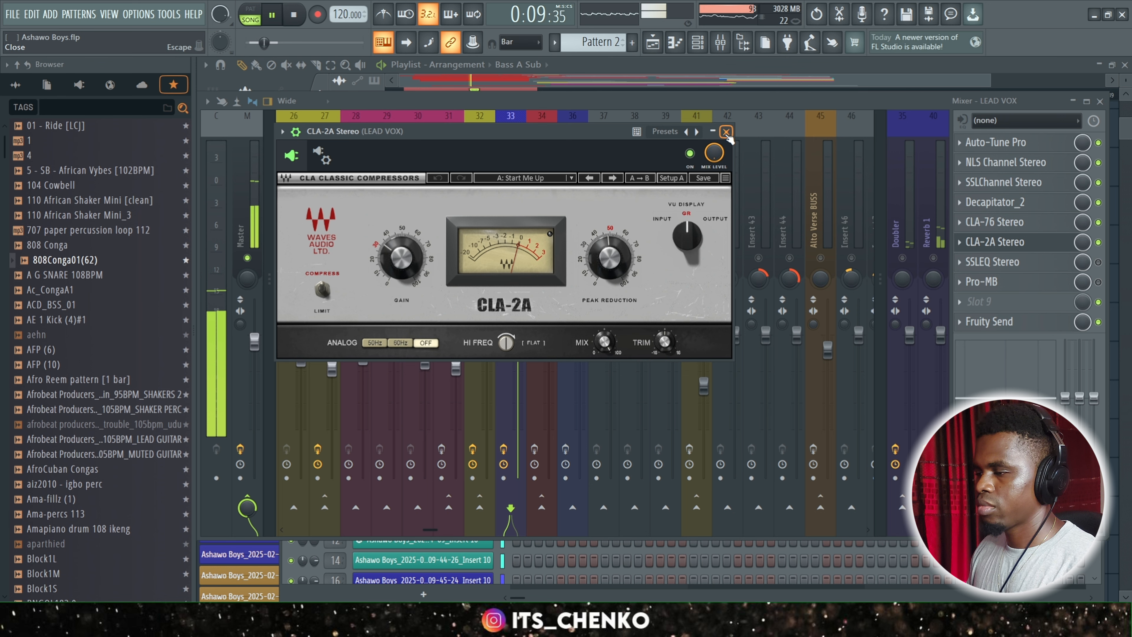
key("space")
left_click(726, 131)
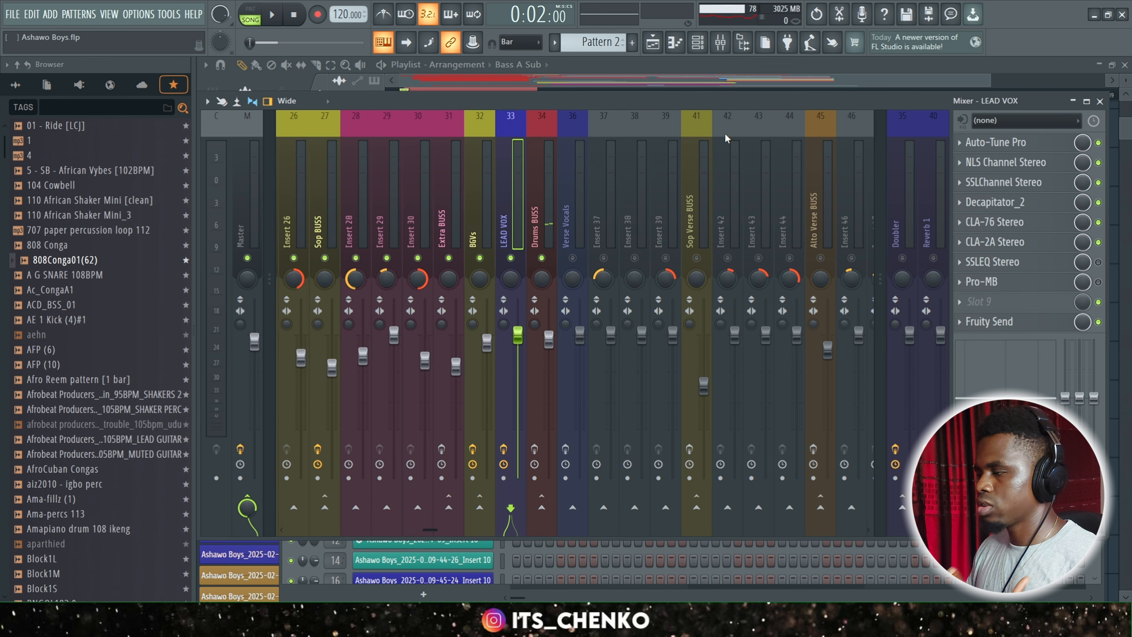
Enable SSLEQ Stereo on LEAD VOX and examine its LF, HMF and HF band settings.
left_click(1100, 263)
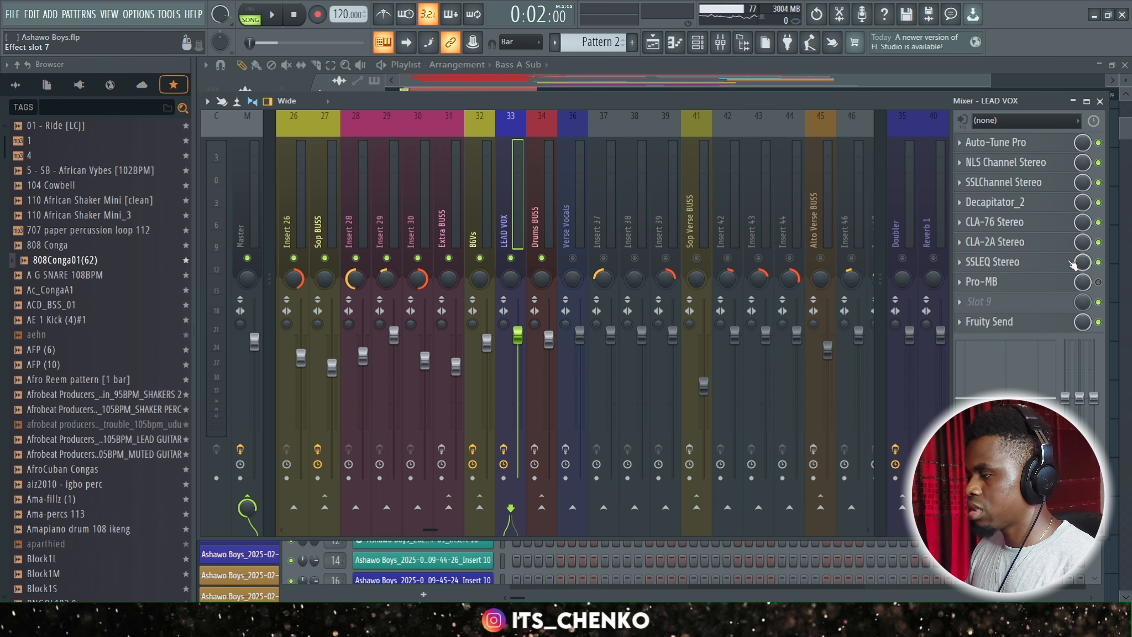
left_click(1047, 266)
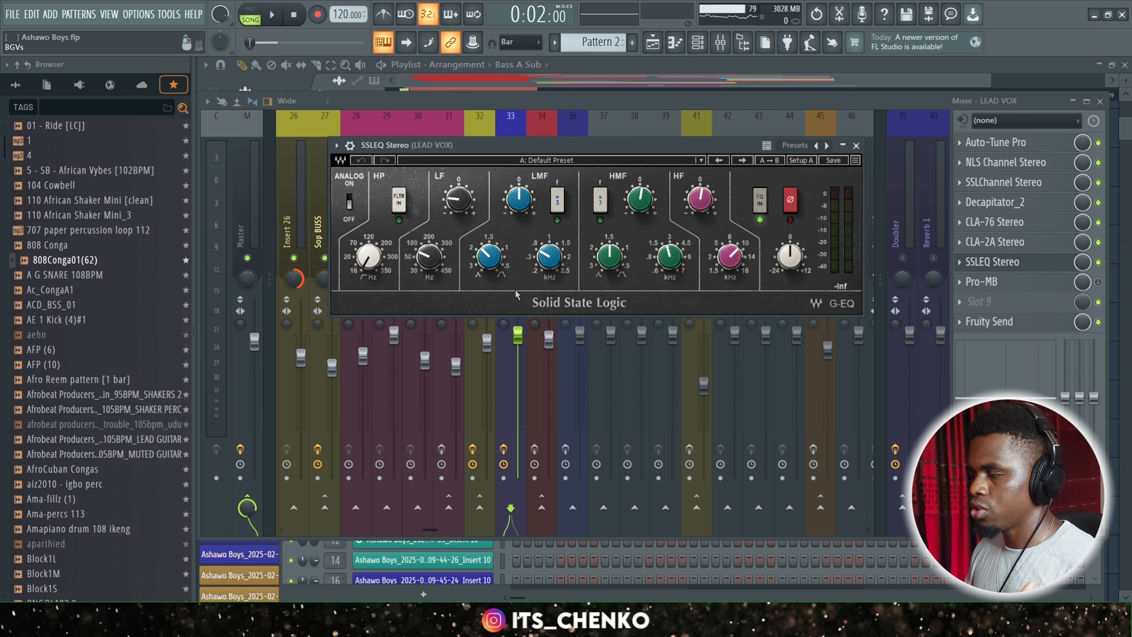
mouse_move(459, 200)
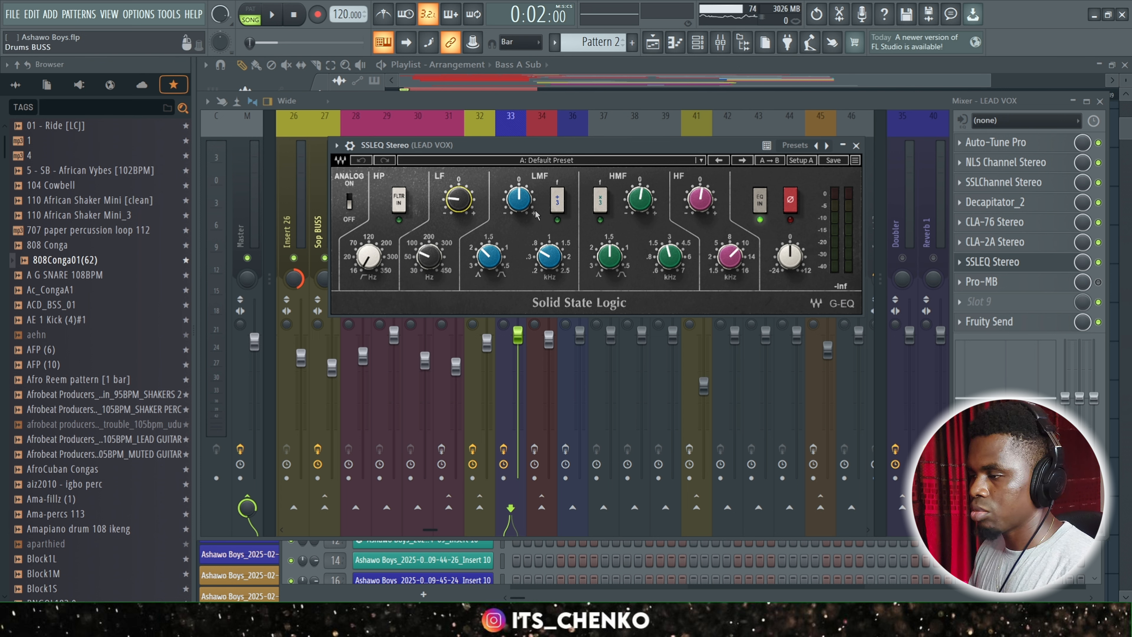
mouse_move(677, 263)
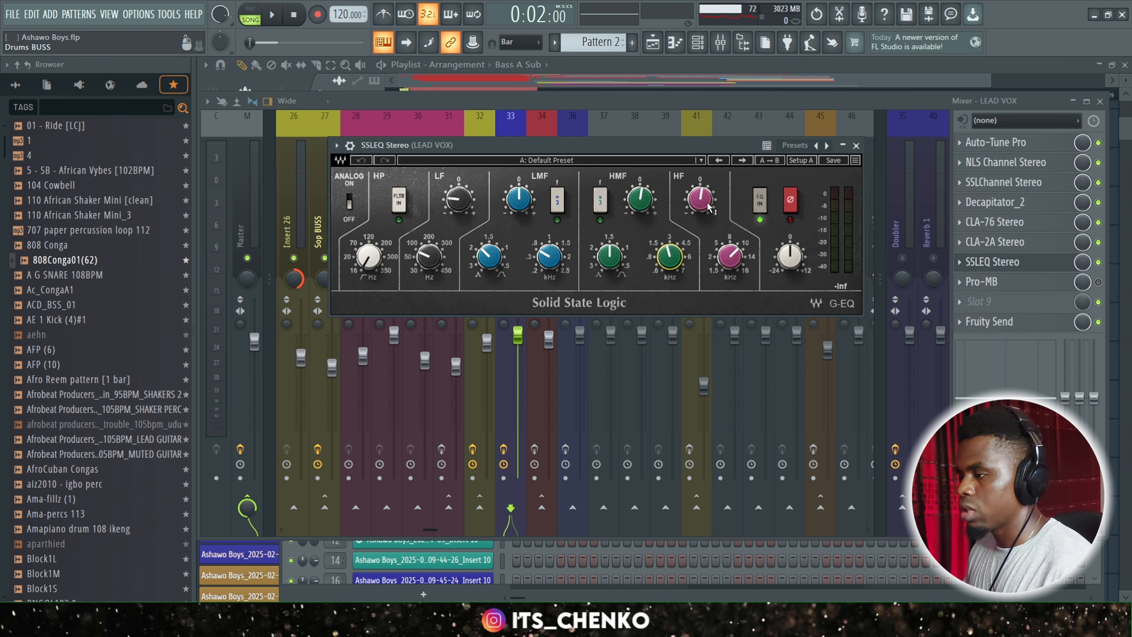
Close the SSLEQ Stereo window and play back the mix with the equalizer active on LEAD VOX.
left_click(857, 146)
key("space")
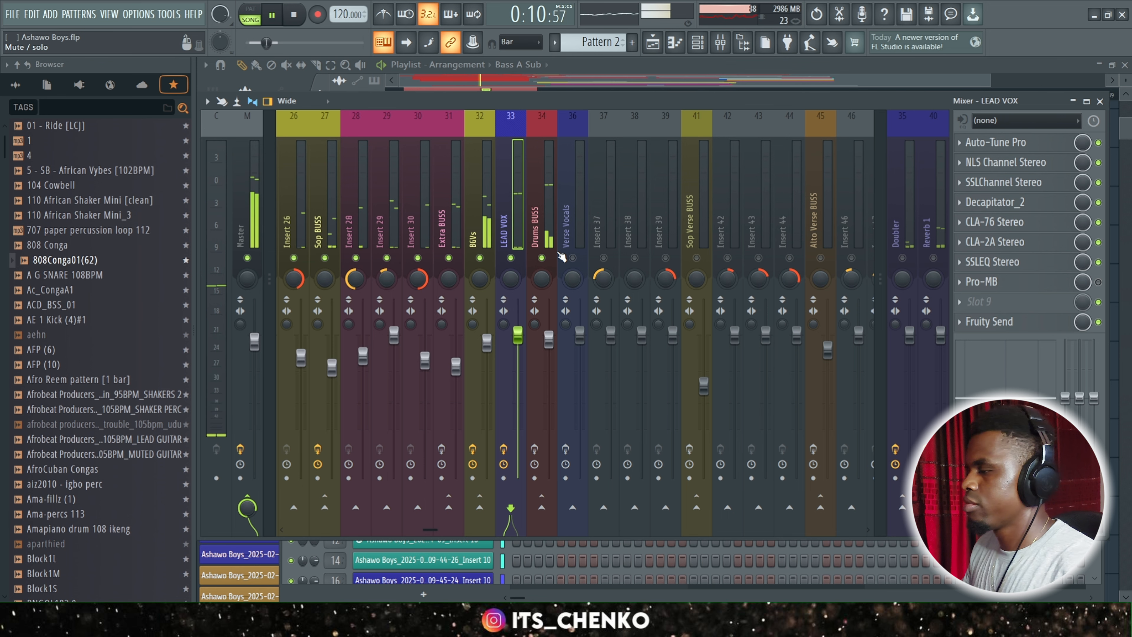
key("space")
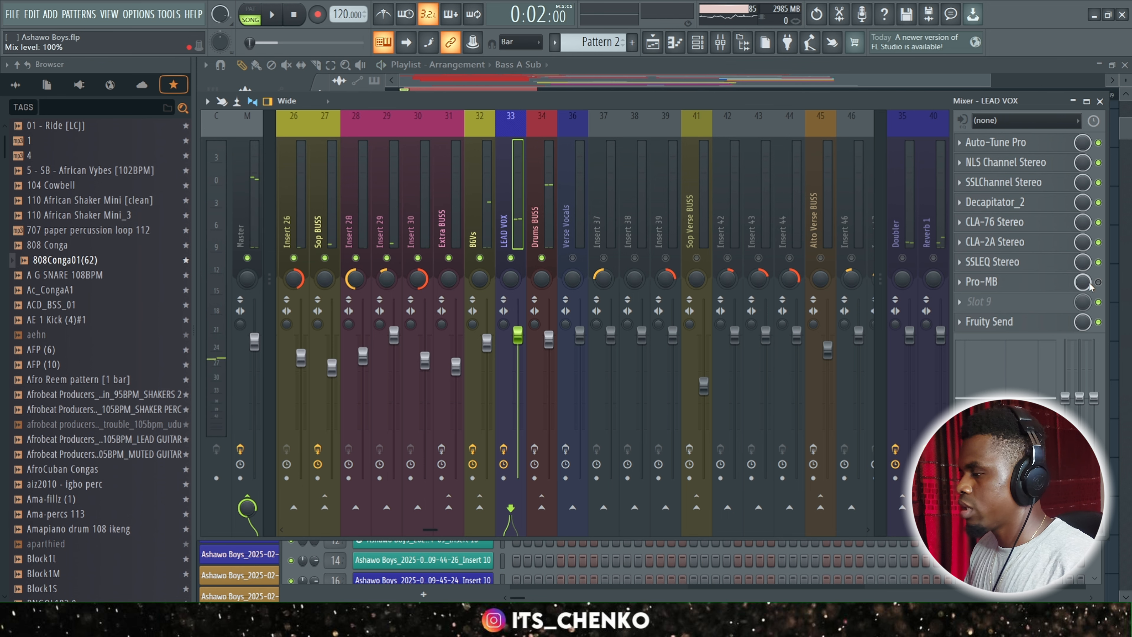
Open the enabled Pro-MB on LEAD VOX and watch its multiband compression while playing back the mix.
left_click(1043, 287)
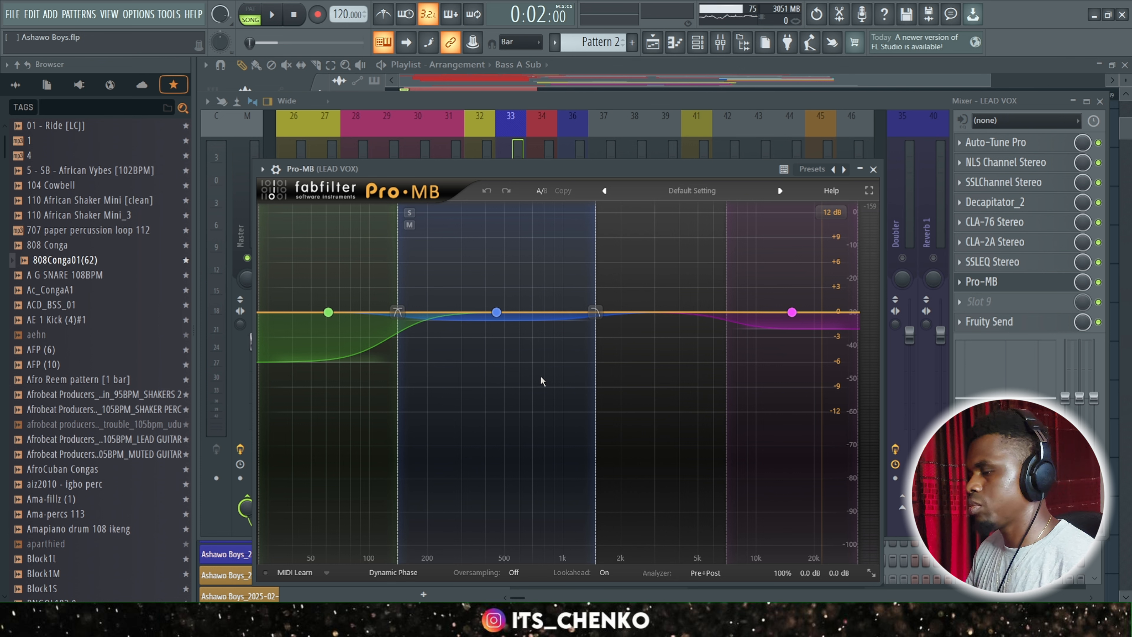
key("space")
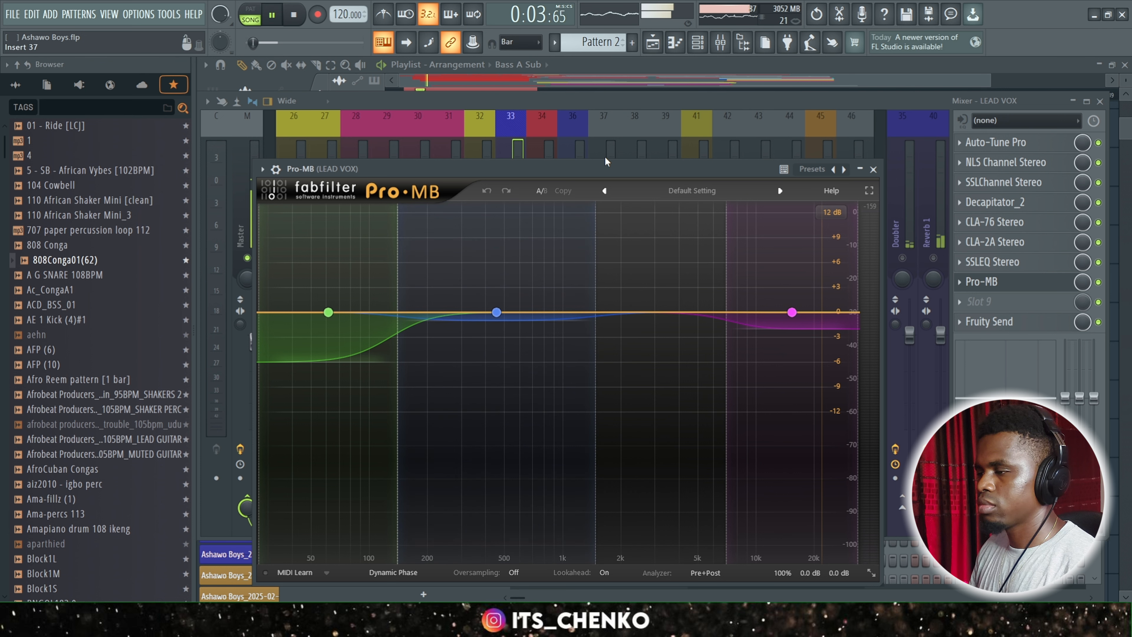
left_click_drag(606, 169, 635, 71)
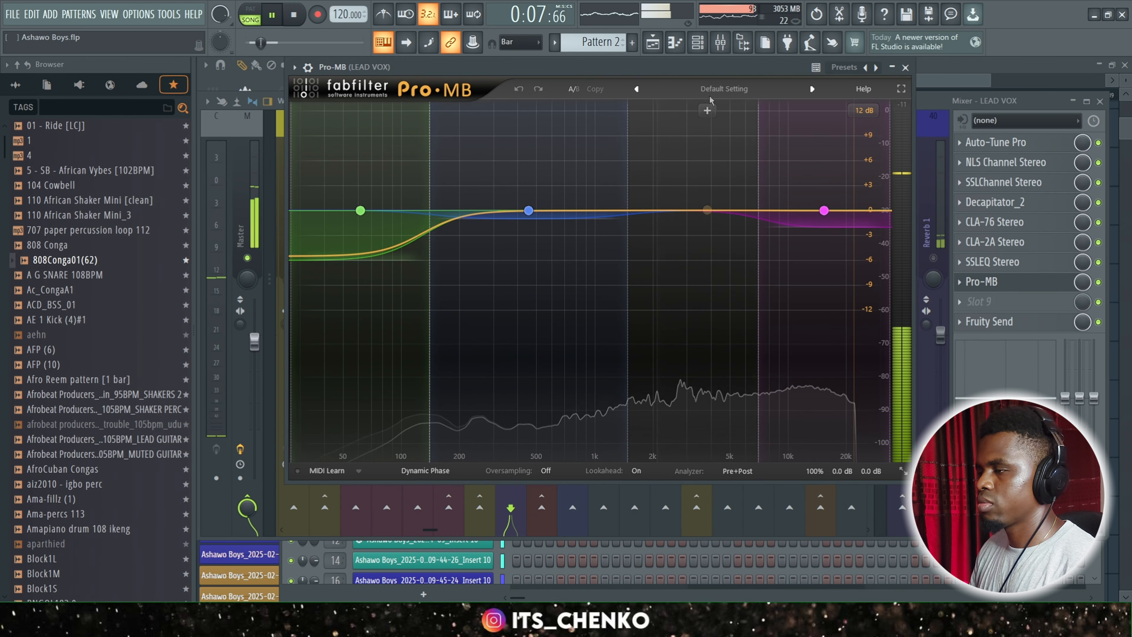
left_click_drag(719, 65, 718, 99)
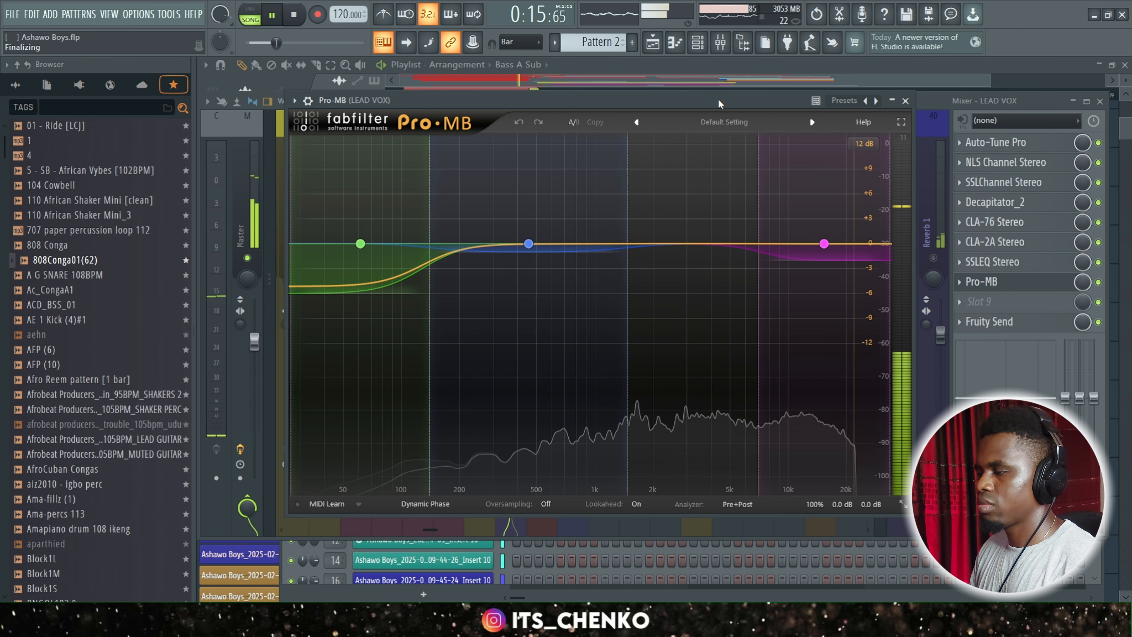
key("space")
Select the verse section on the playlist timeline, starting at 0:16:00, as the playback range.
left_click(772, 82)
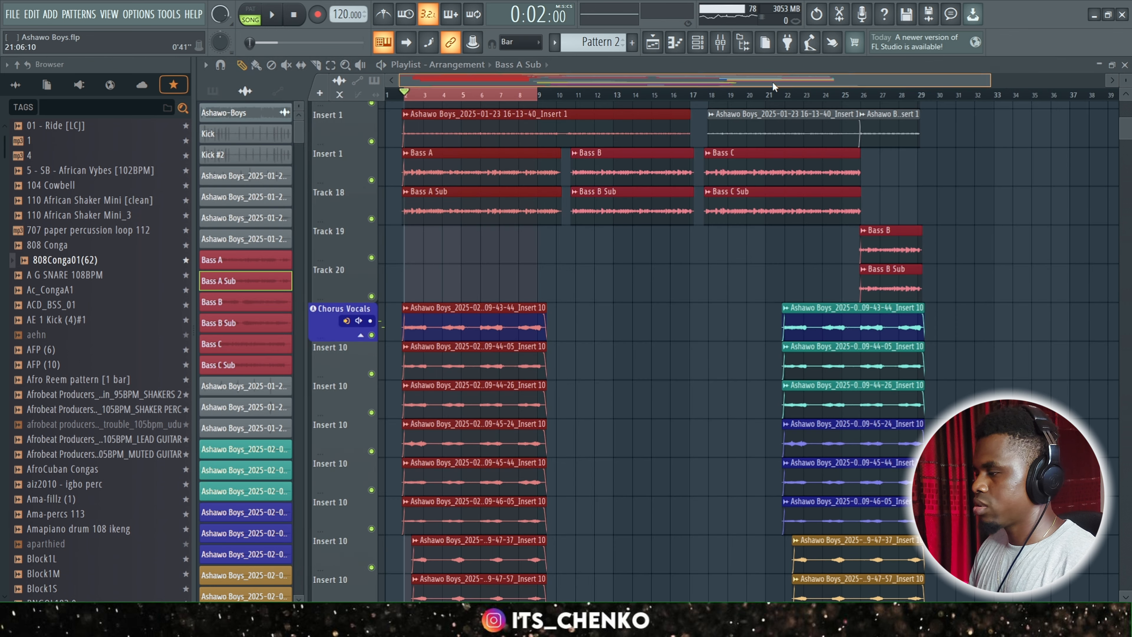
scroll(597, 328, "down", 1)
scroll(597, 329, "down", 12)
scroll(562, 268, "up", 3)
left_click_drag(519, 96, 937, 111)
left_click_drag(937, 110, 999, 107)
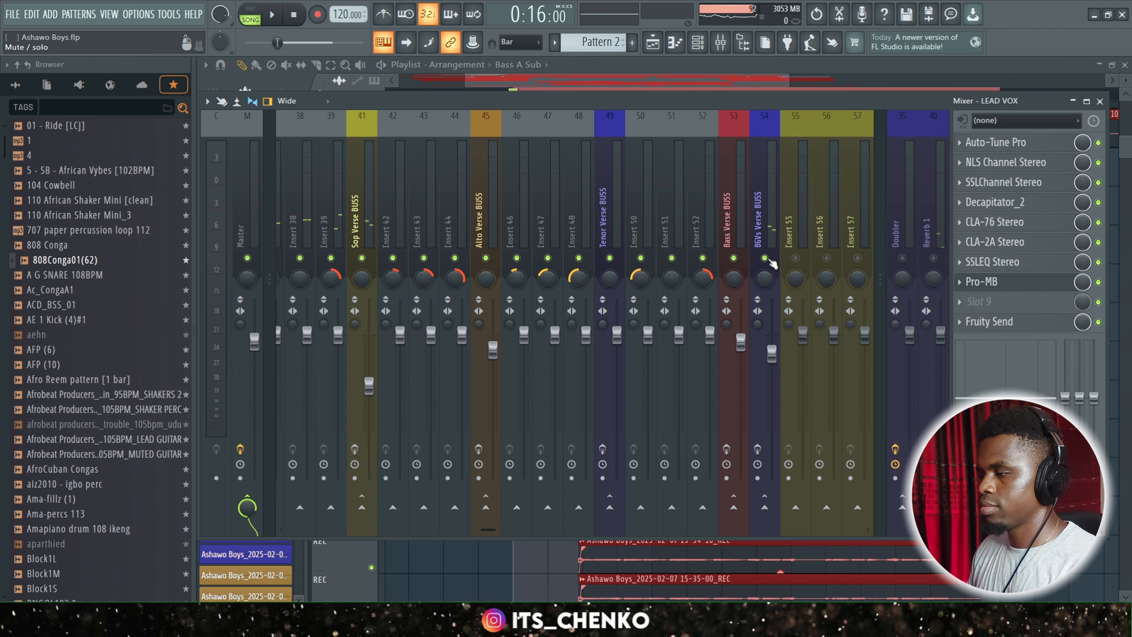
Play back the verse section and examine the SSLChannel Stereo settings on Sop Verse BUSS.
key("space")
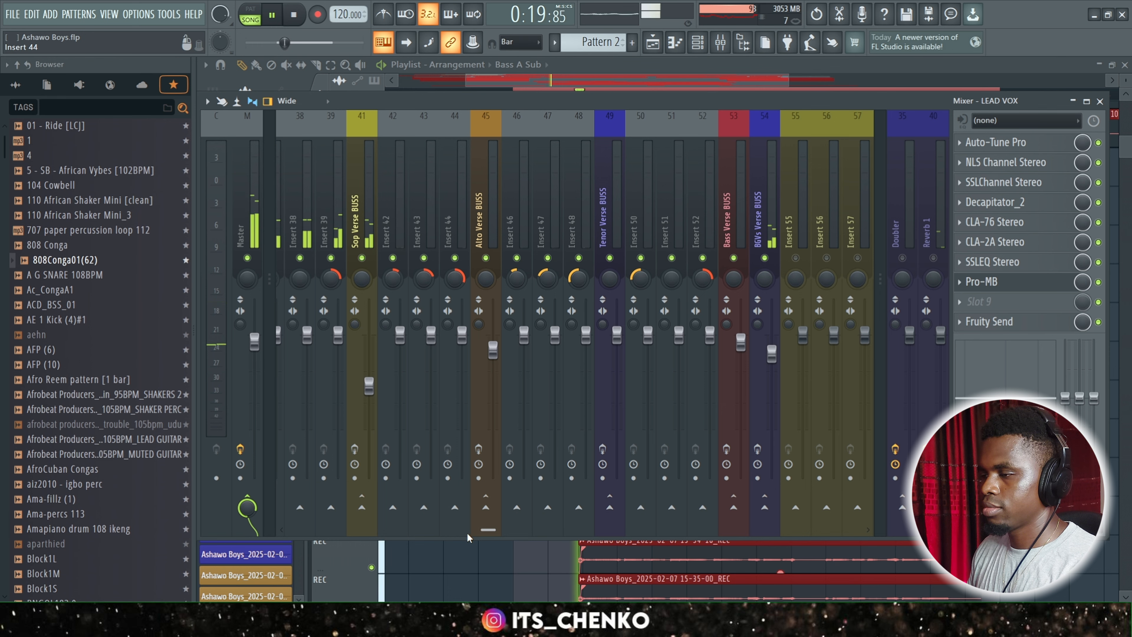
left_click_drag(622, 98, 663, 119)
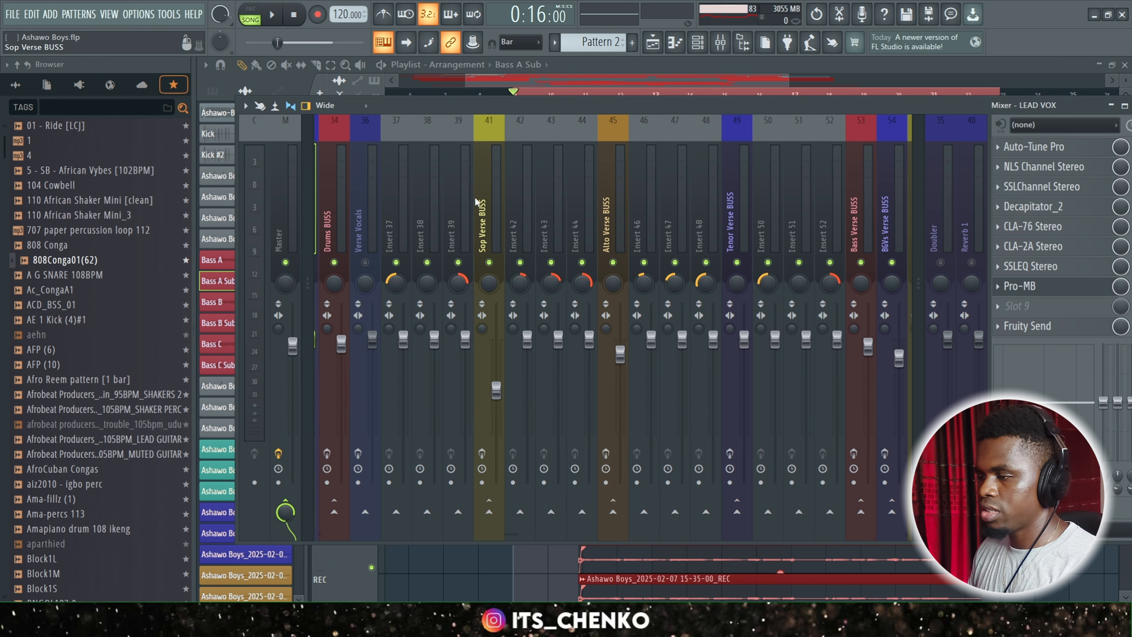
left_click(492, 223)
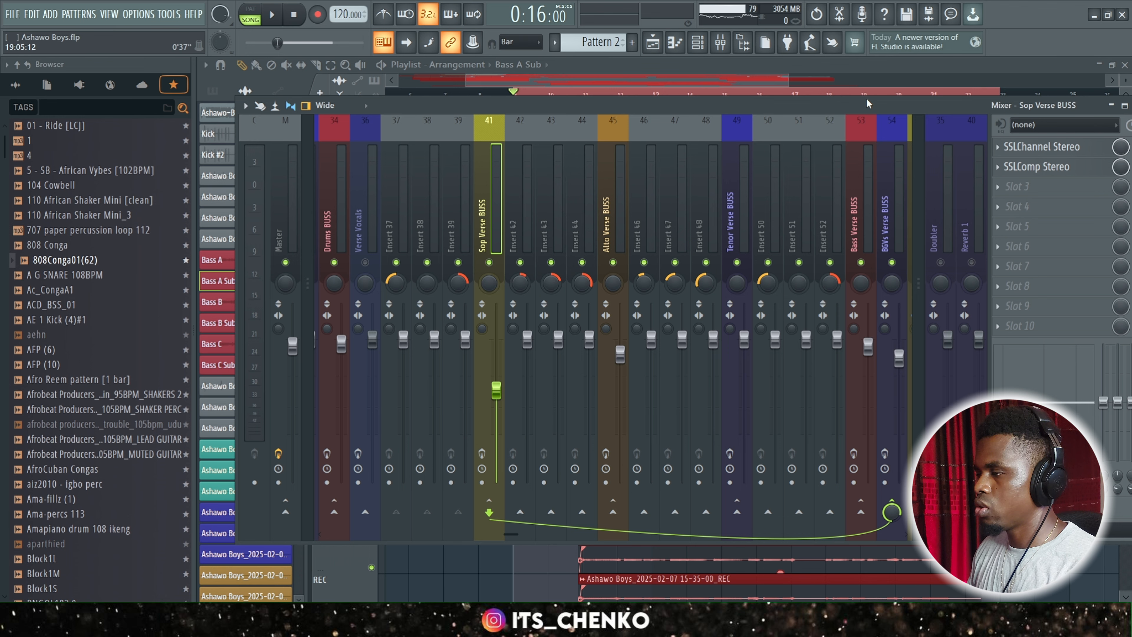
left_click_drag(925, 102, 887, 92)
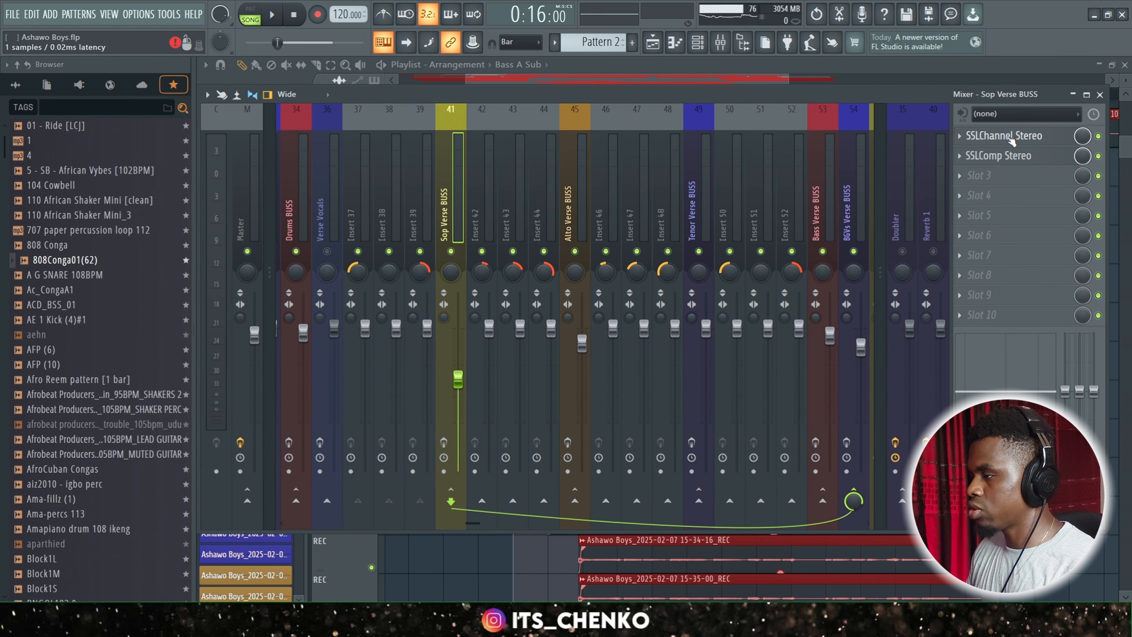
left_click(1029, 139)
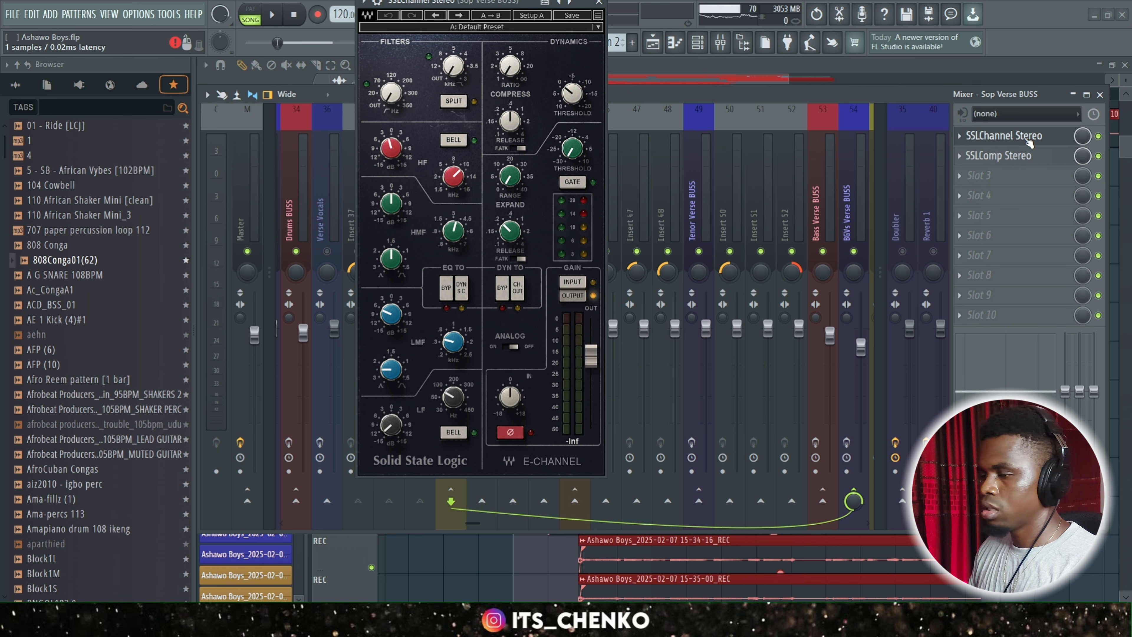
left_click_drag(494, 2, 548, 61)
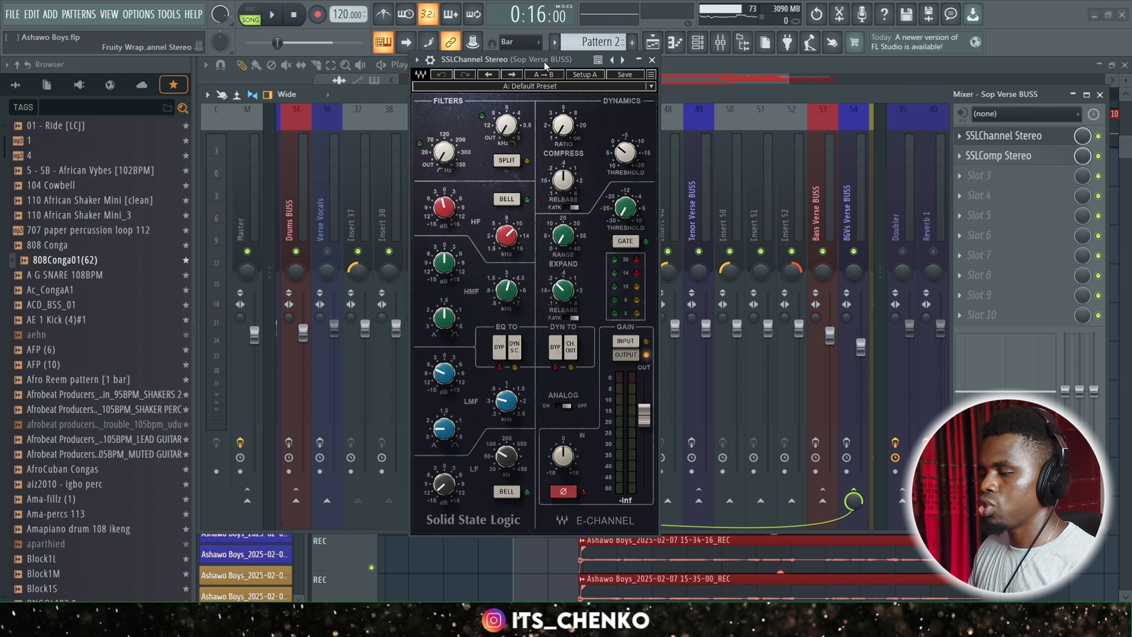
left_click(653, 59)
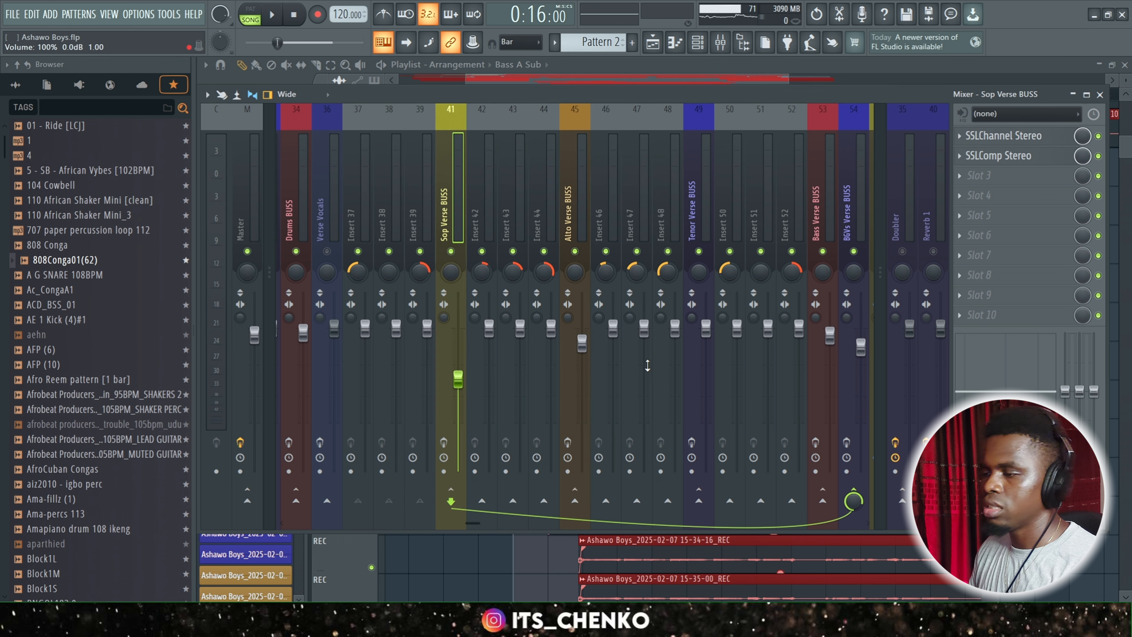
Examine the SSLComp Stereo settings on Alto Verse BUSS and close the compressor window.
left_click(579, 217)
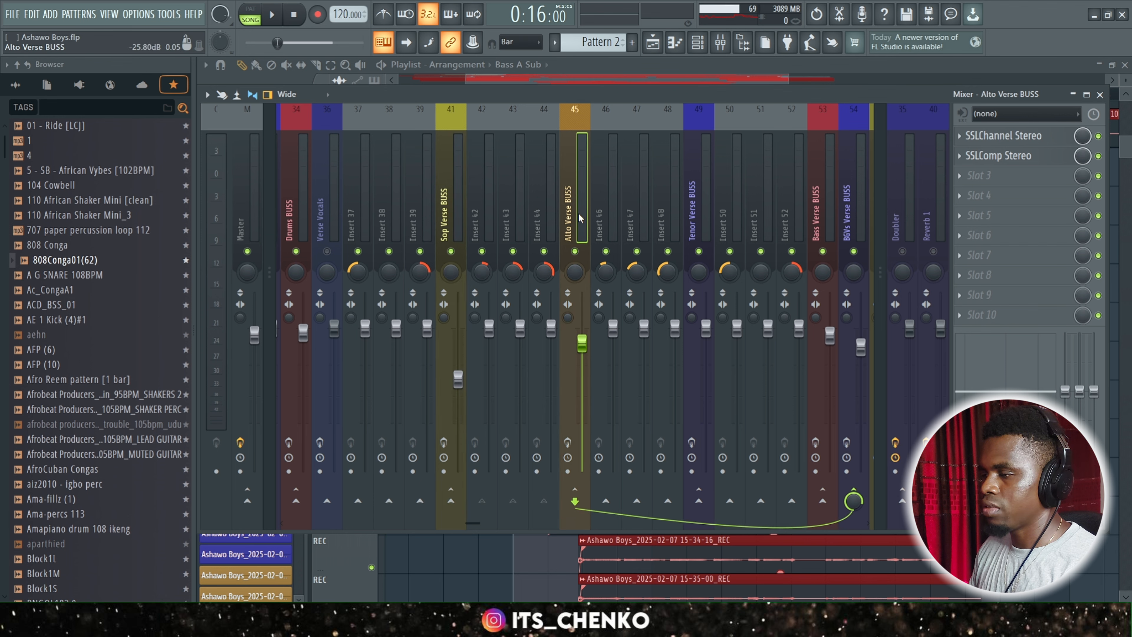
left_click(994, 156)
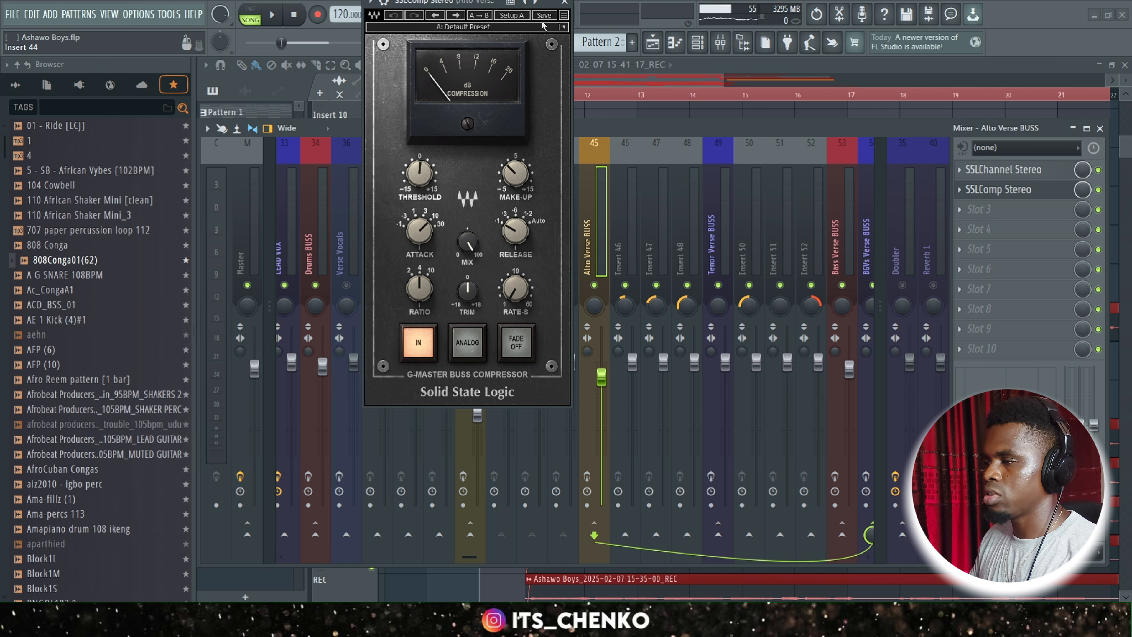
left_click(564, 2)
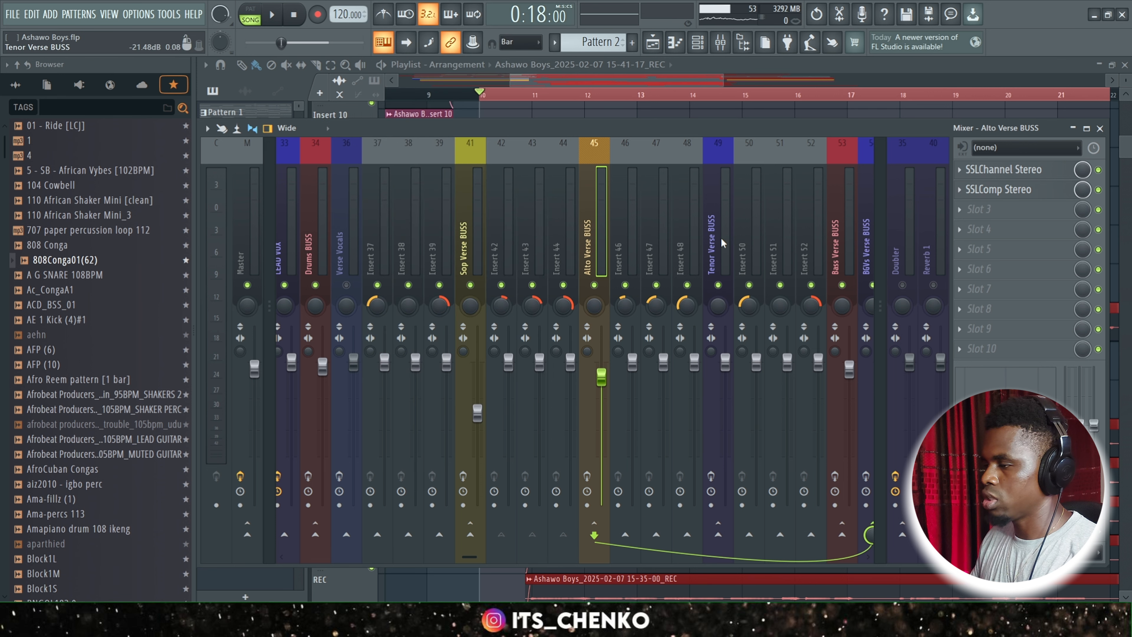
Check the effect chains on Bass Verse BUSS and Sop Verse BUSS, and play back the verse from 0:18:00.
left_click(804, 250)
left_click(845, 236)
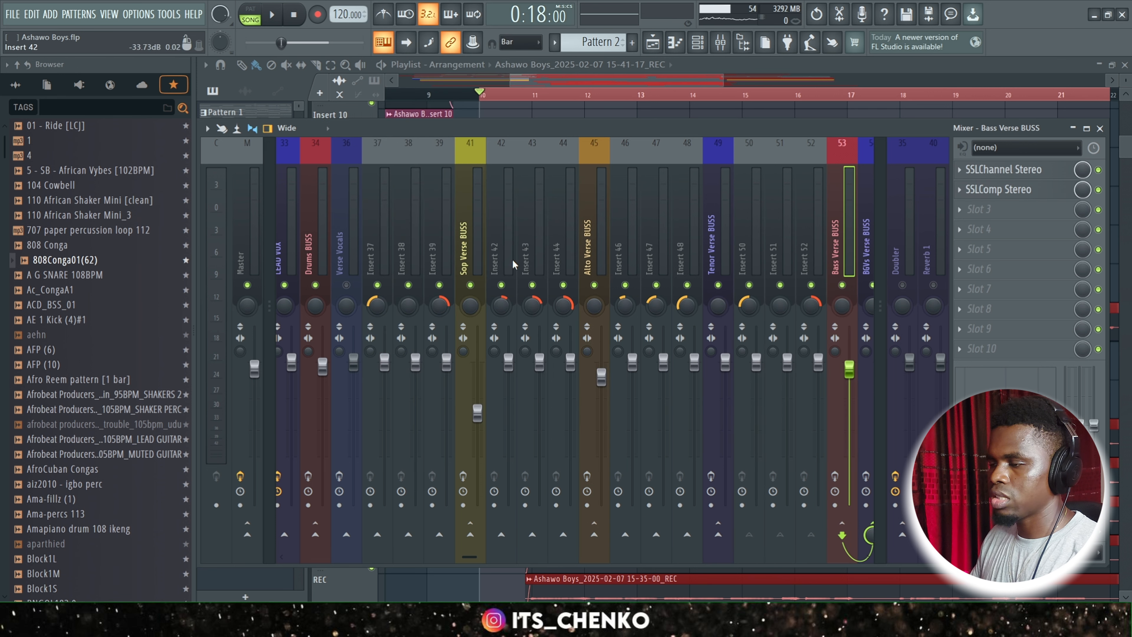
left_click(470, 249)
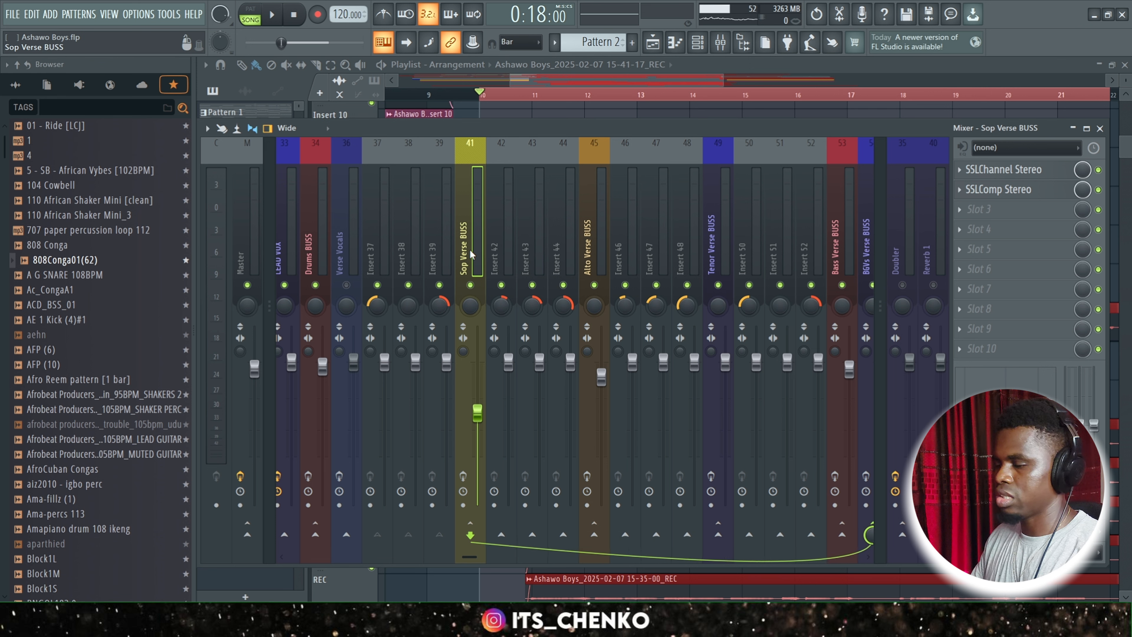
key("space")
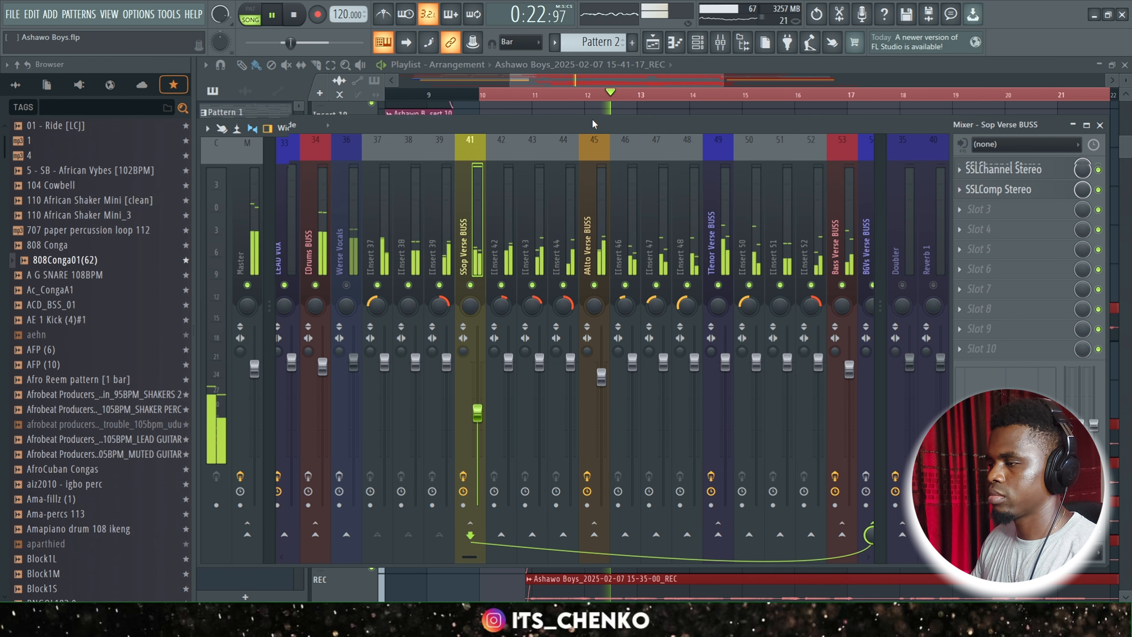
left_click_drag(595, 127, 590, 107)
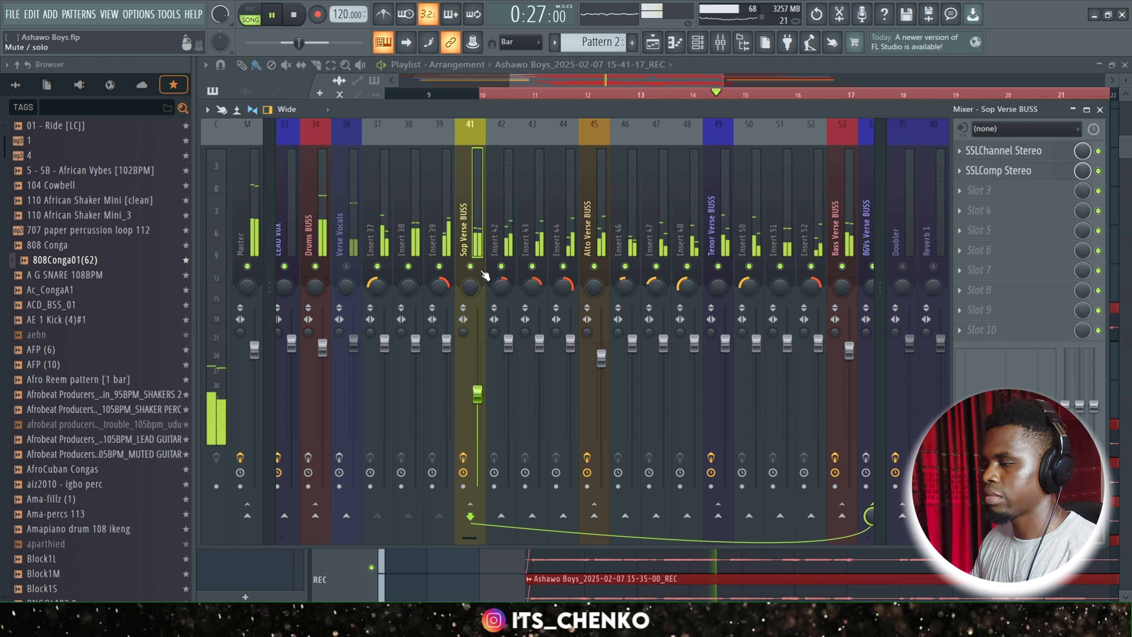
key("space")
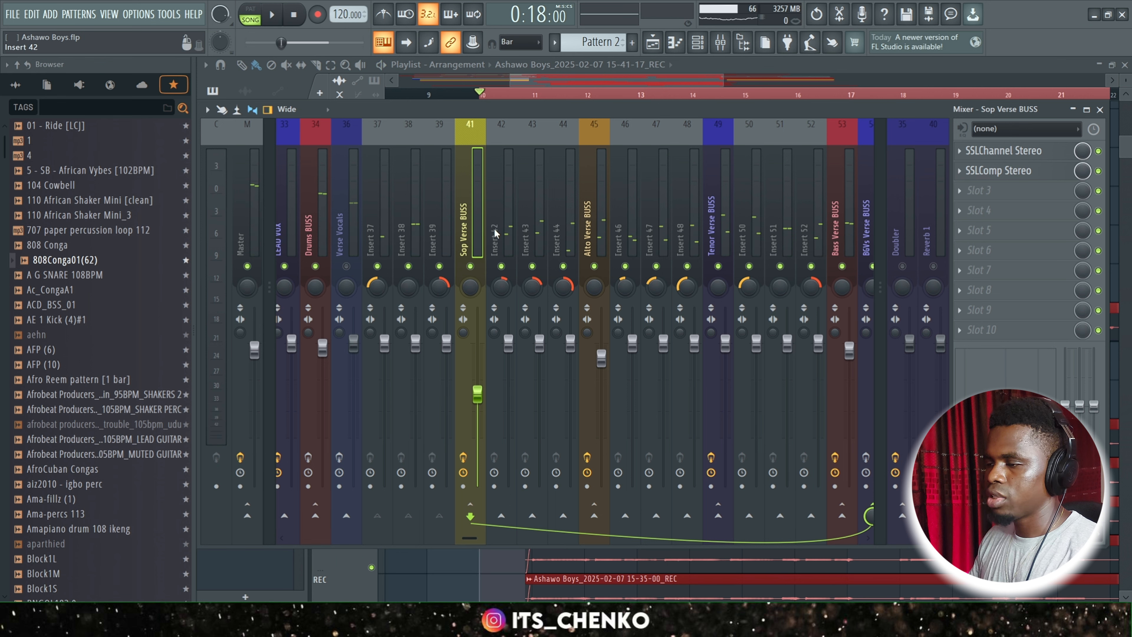
Enable the effect slots on BGVs Verse BUSS, with SSLComp Stereo, Fresh Air and S1 Imager Stereo switched off.
left_click(869, 236)
left_click_drag(472, 538, 523, 539)
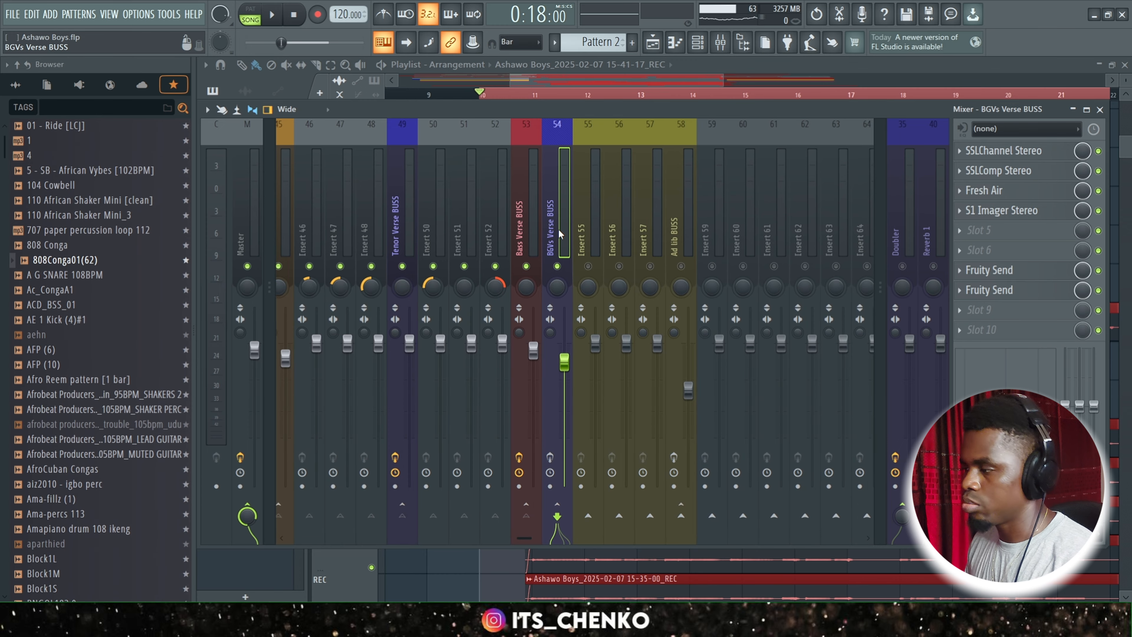
left_click(550, 457)
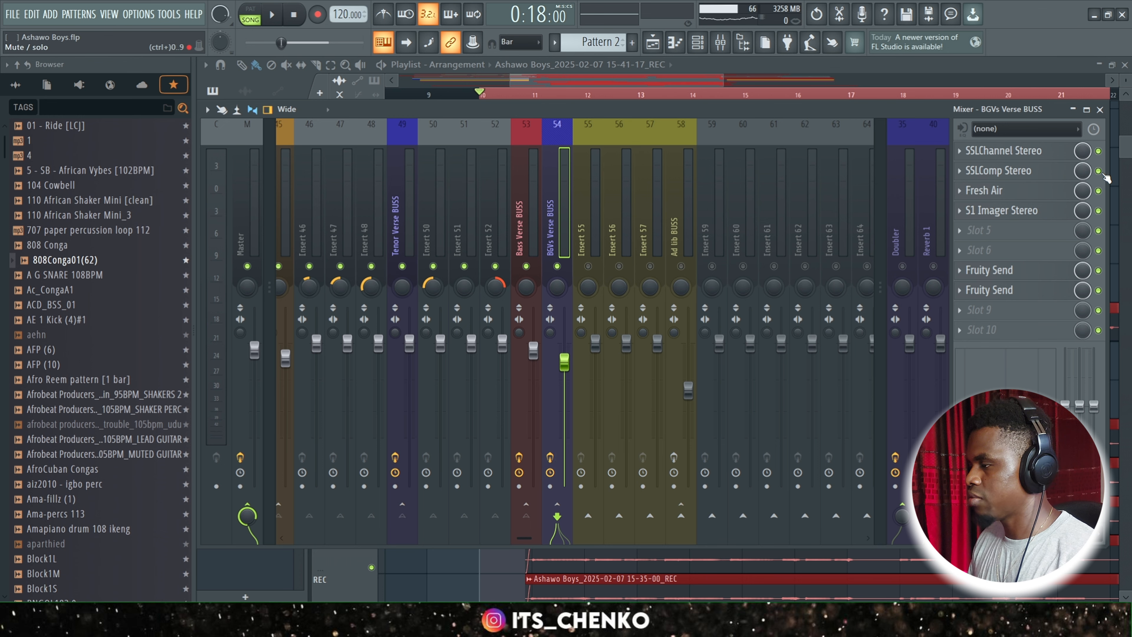
Examine the HF, HMF, LMF and LF equalizer settings of SSLChannel Stereo on BGVs Verse BUSS.
left_click(1009, 151)
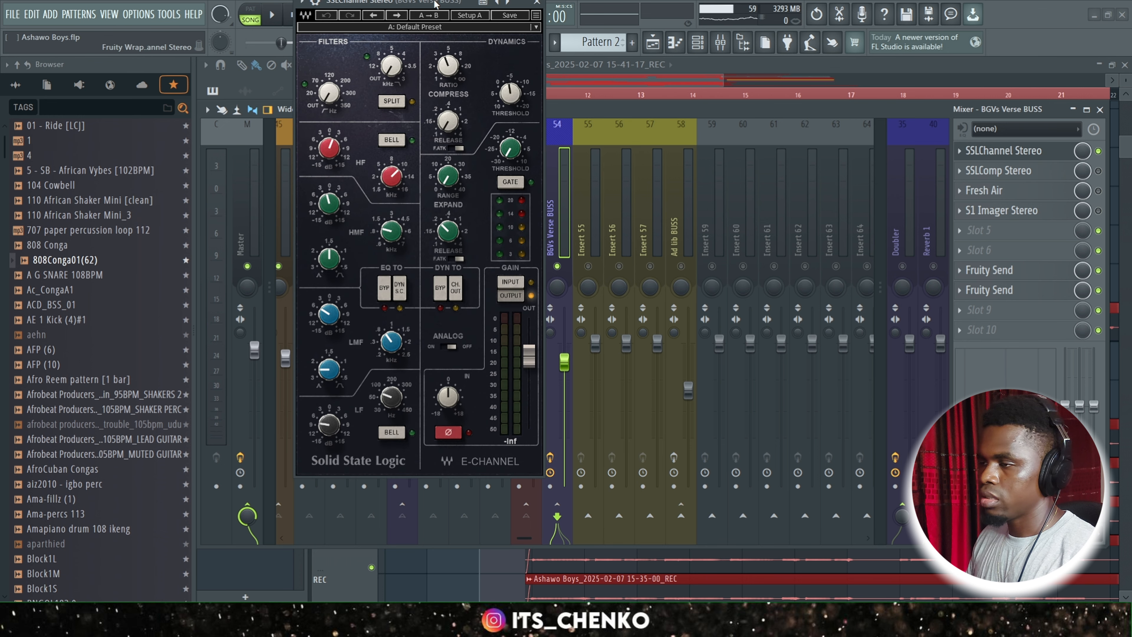
left_click_drag(402, 2, 557, 79)
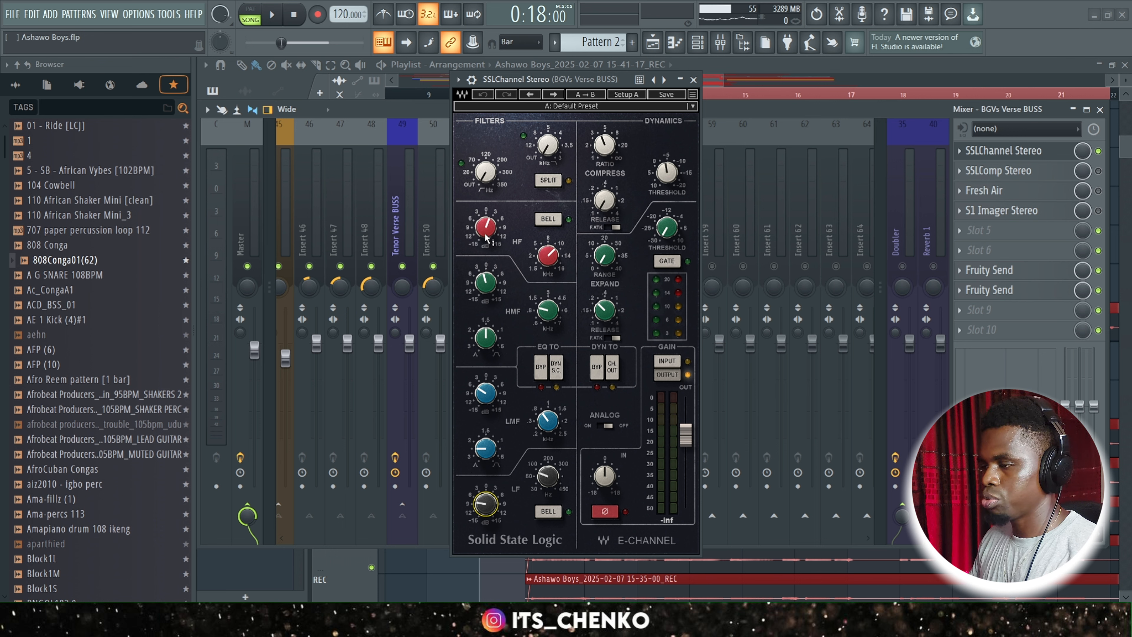
mouse_move(490, 240)
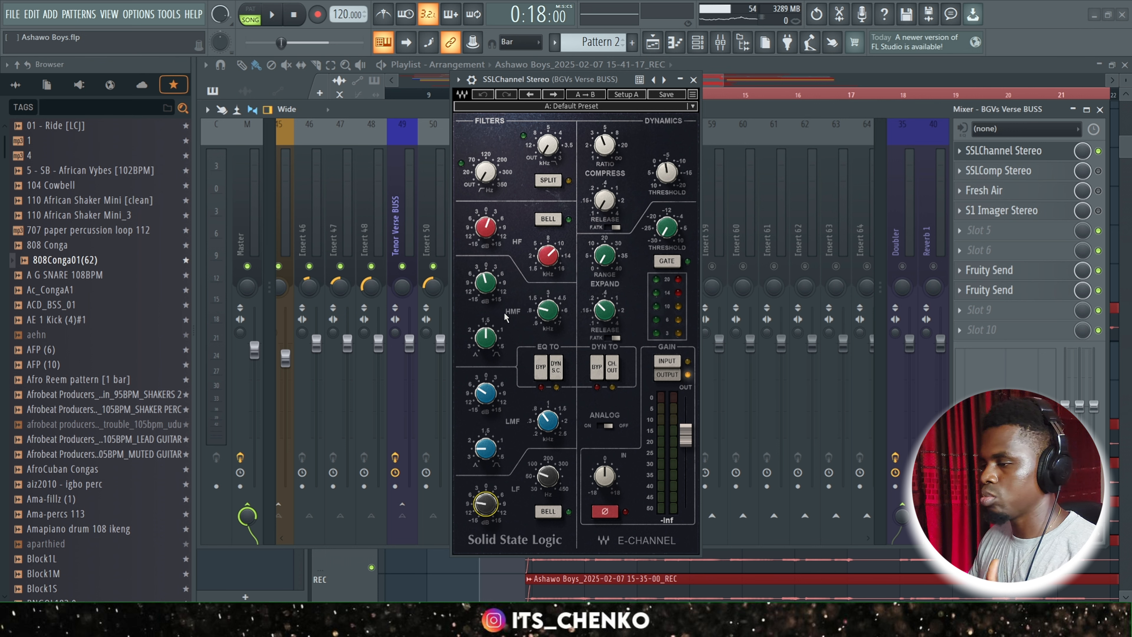
left_click(554, 318)
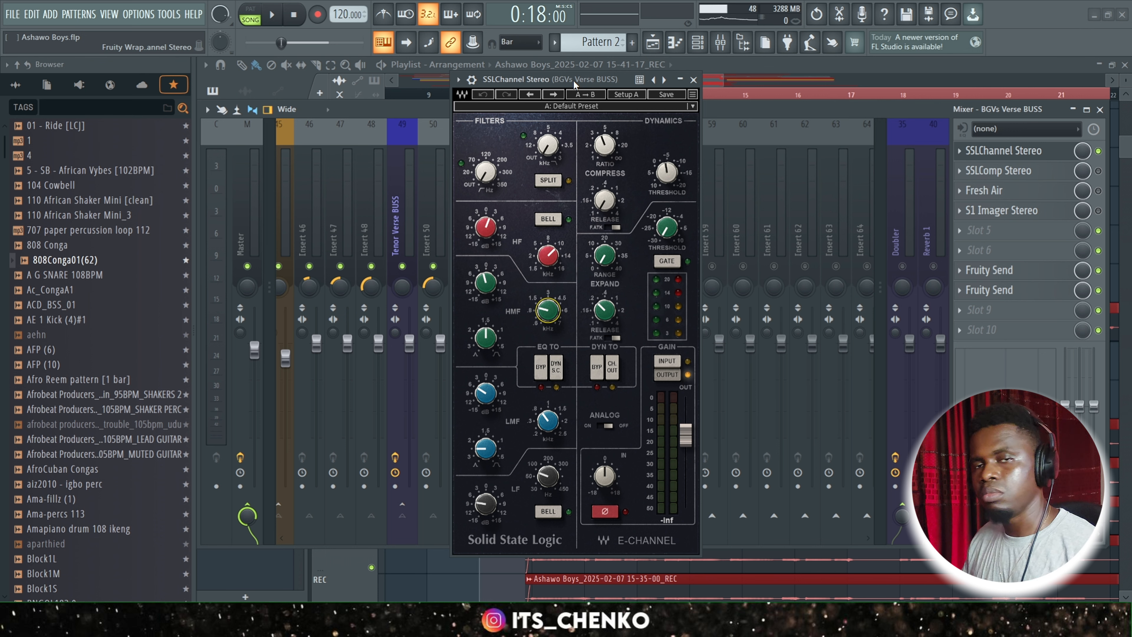
left_click_drag(573, 80, 595, 95)
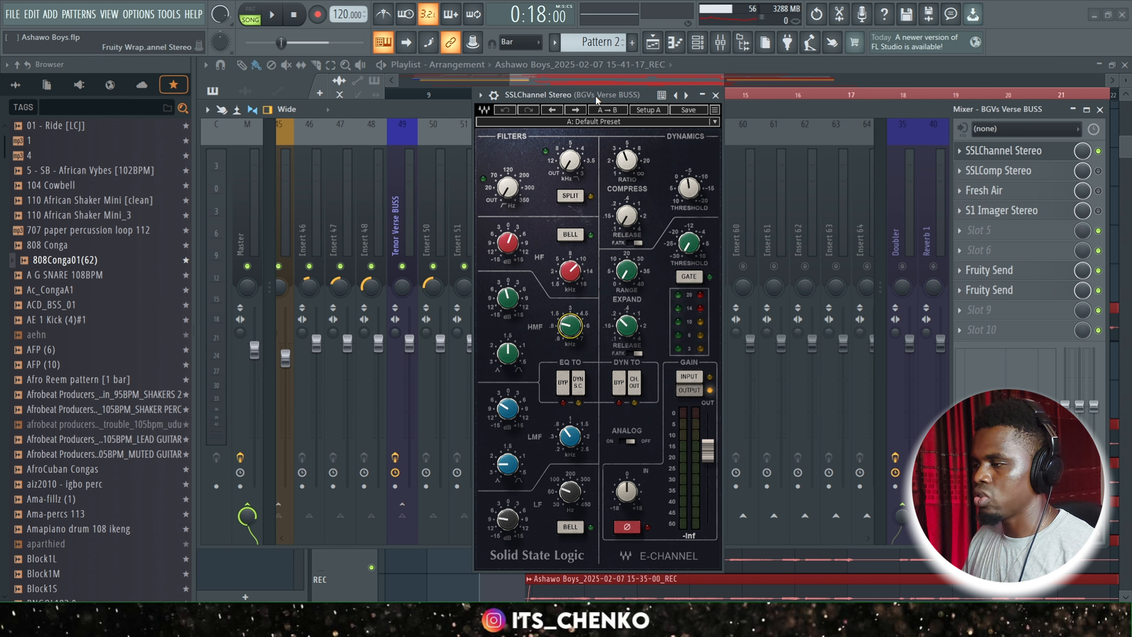
left_click(715, 95)
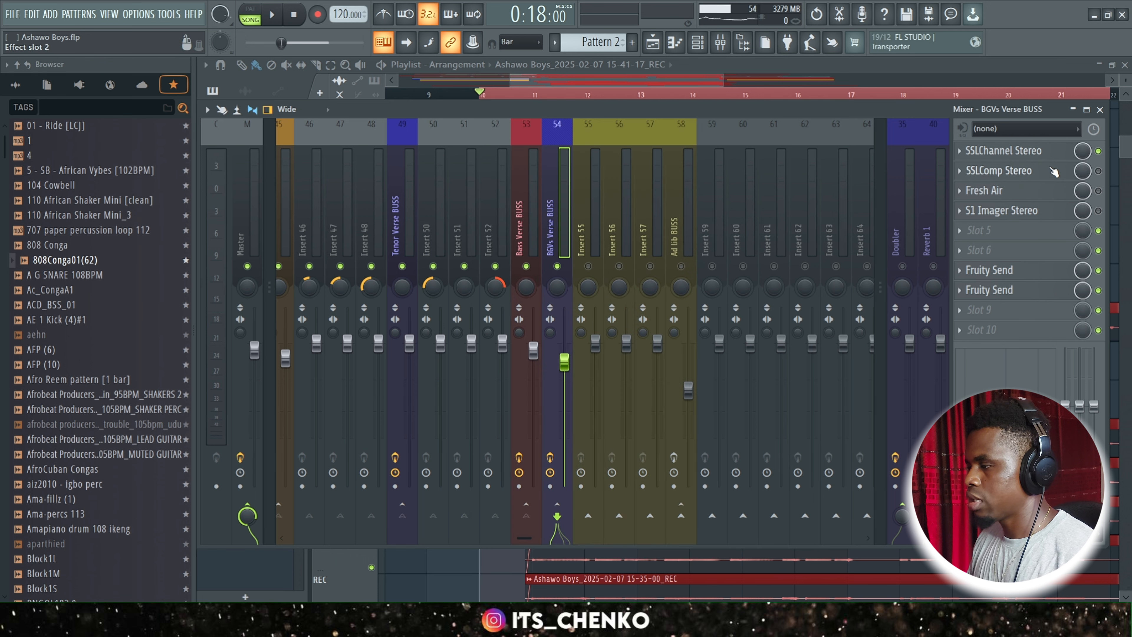
Enable SSLComp Stereo on BGVs Verse BUSS, review its ratio, and watch its compression meter during playback.
left_click(1098, 171)
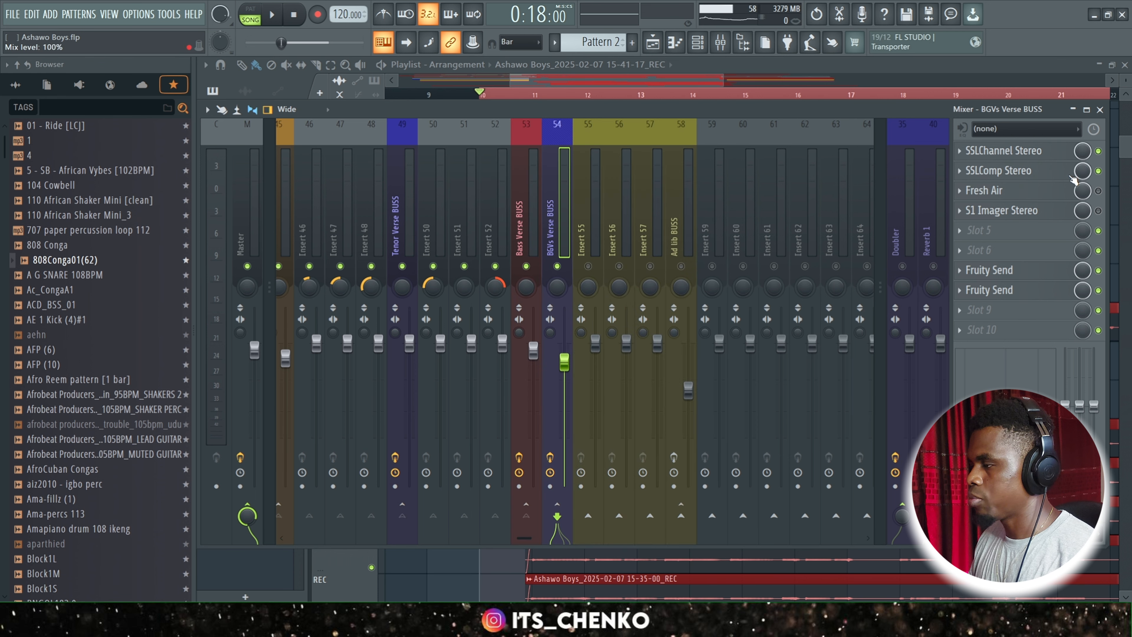
left_click(1040, 173)
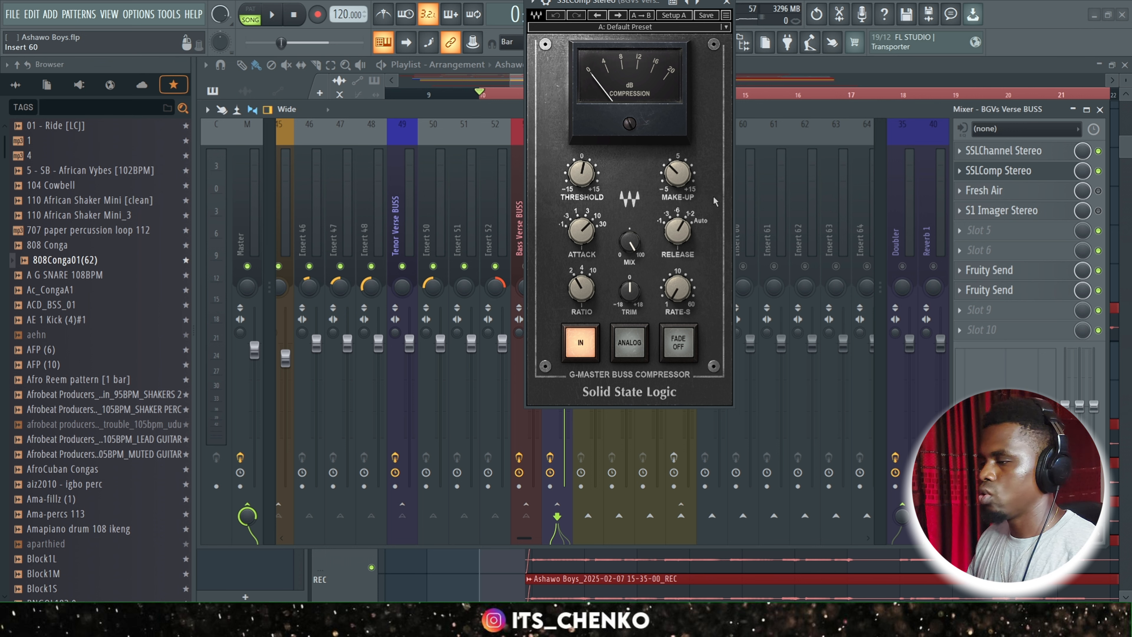
left_click(581, 284)
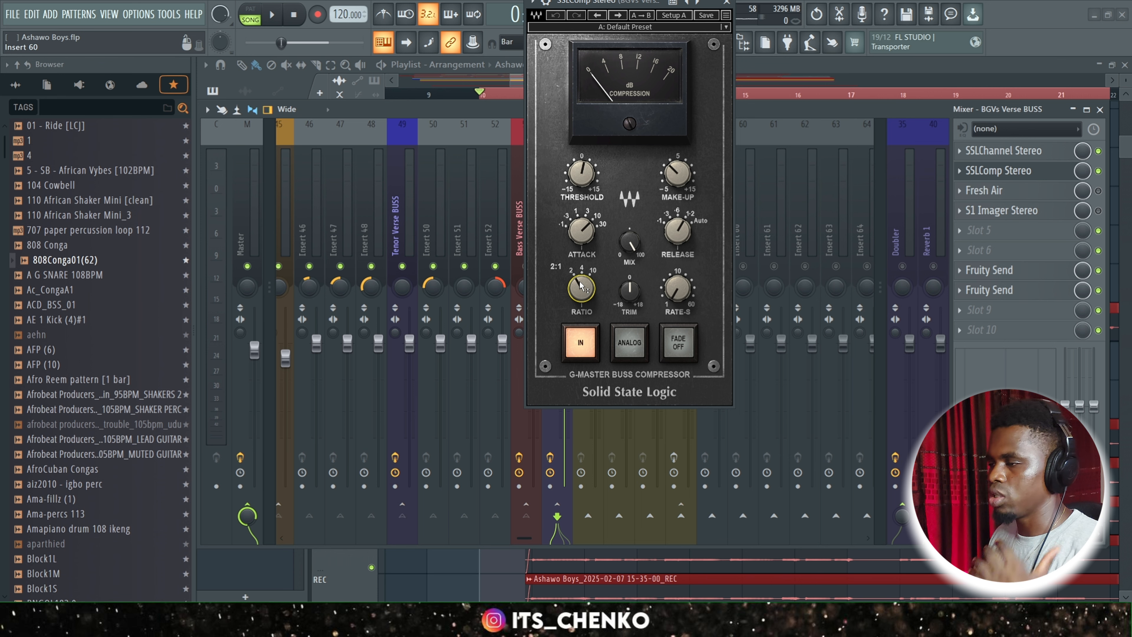
left_click_drag(632, 1, 622, 80)
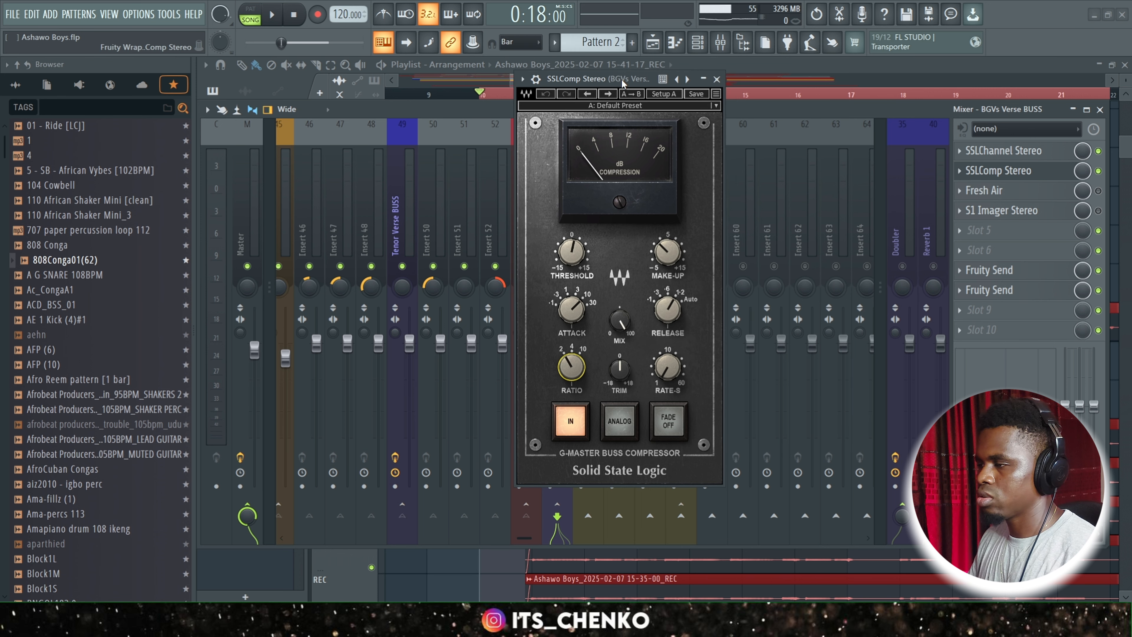
key("space")
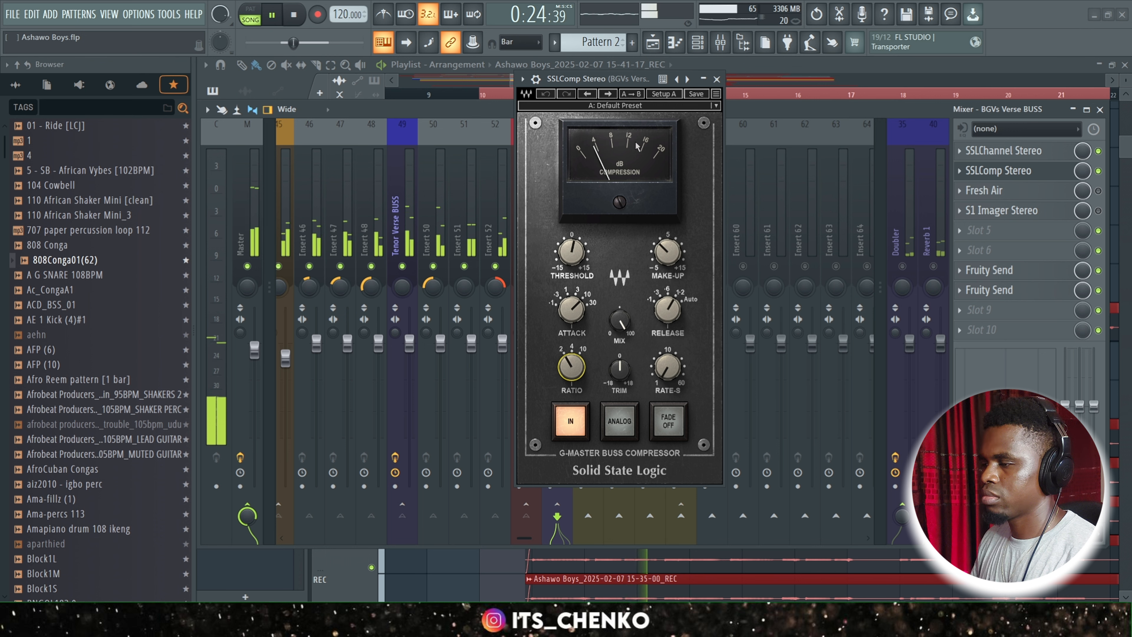
key("space")
Raise the SSLComp Stereo threshold on BGVs Verse BUSS to 2.9 dB, fine-tune it during playback, and save the project.
left_click_drag(572, 253, 572, 248)
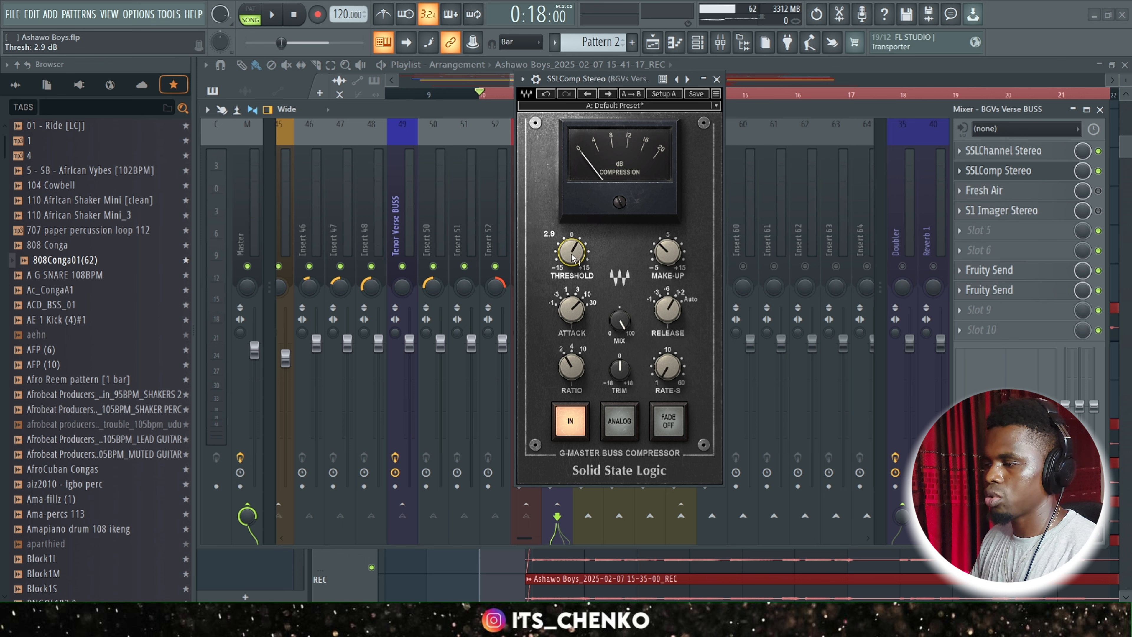
key("space")
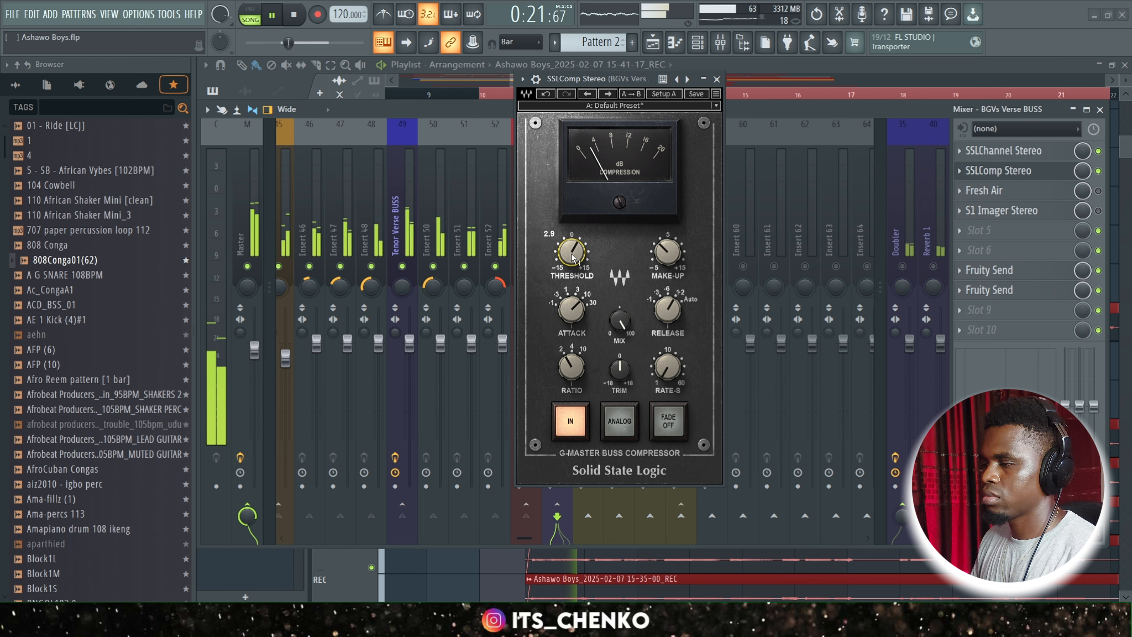
left_click_drag(573, 258, 571, 253)
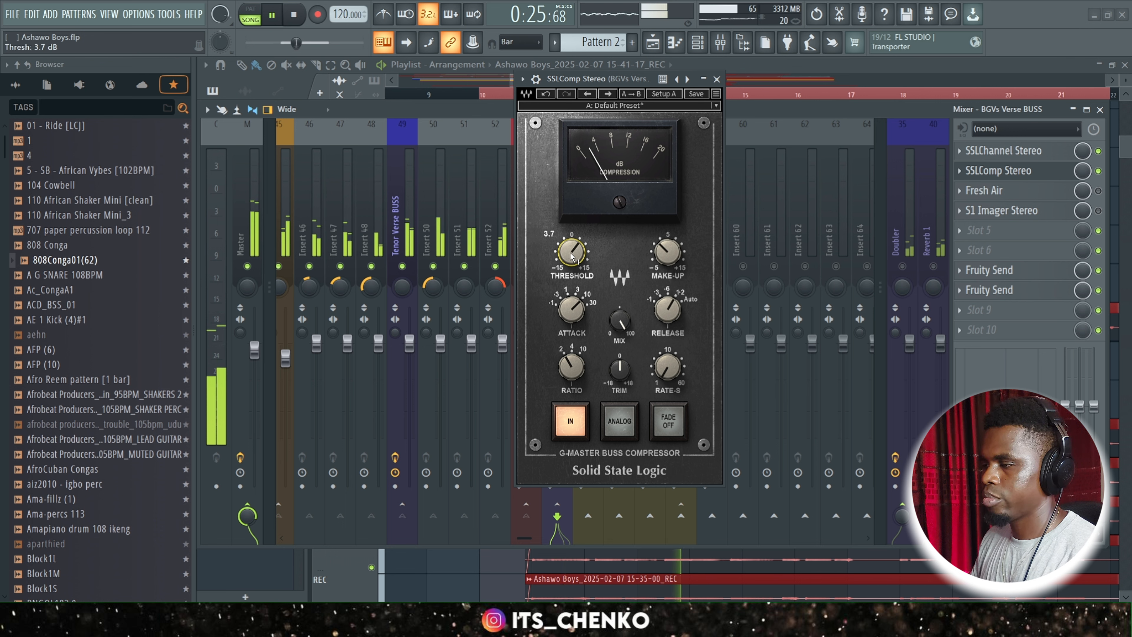
left_click(718, 79)
key("space")
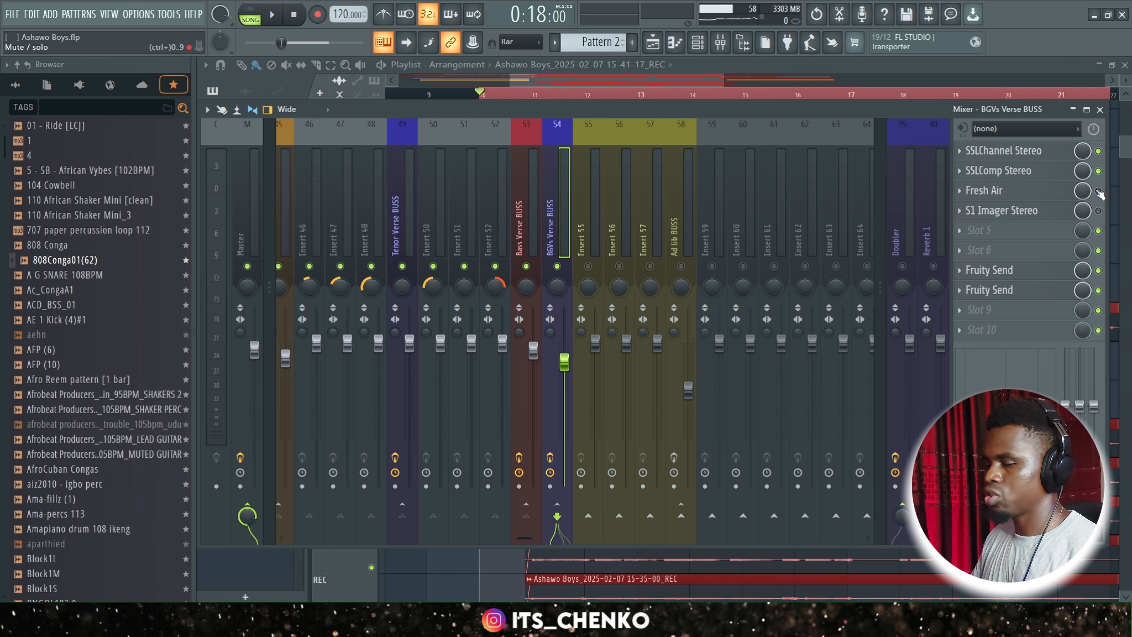
key("ctrl+s")
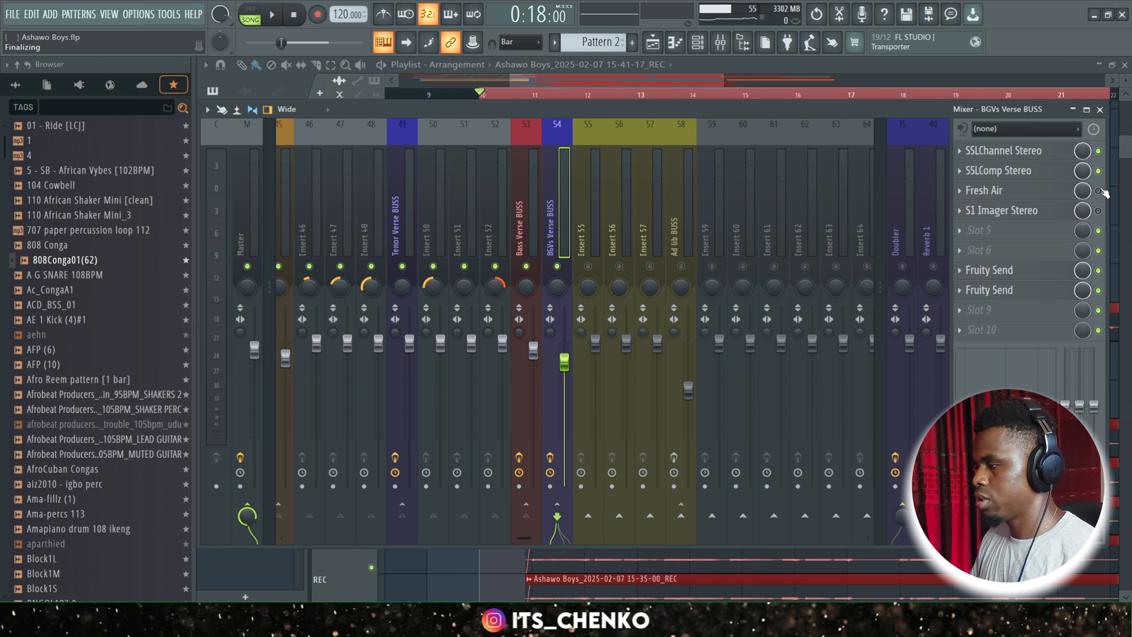
Enable Fresh Air on BGVs Verse BUSS and open its settings while playing back the verse.
left_click(1099, 192)
key("space")
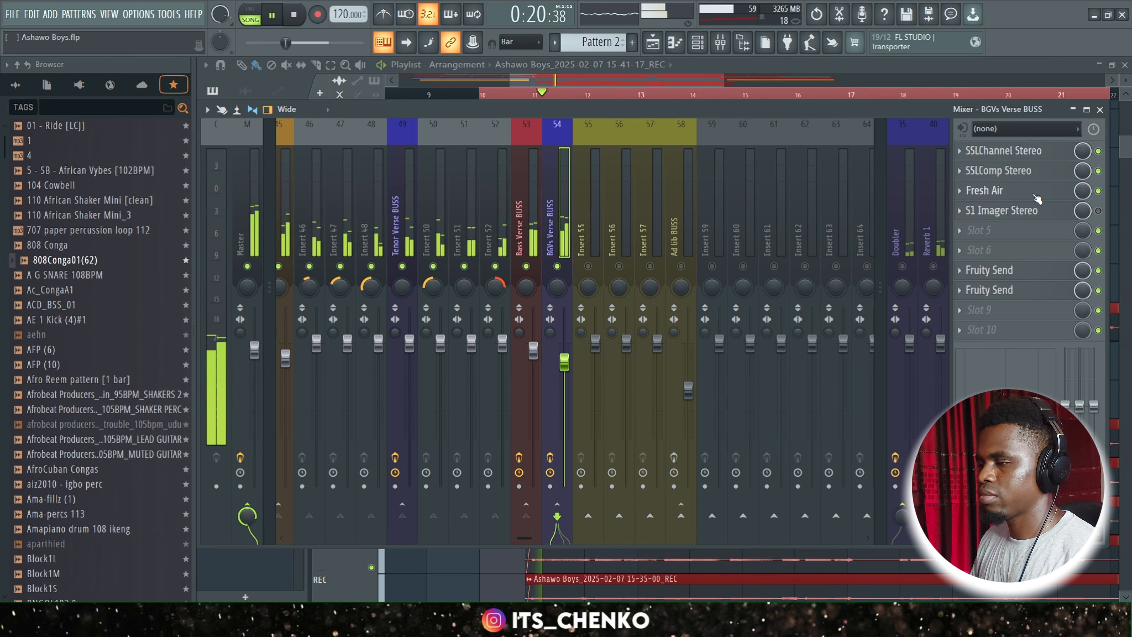
left_click(1035, 195)
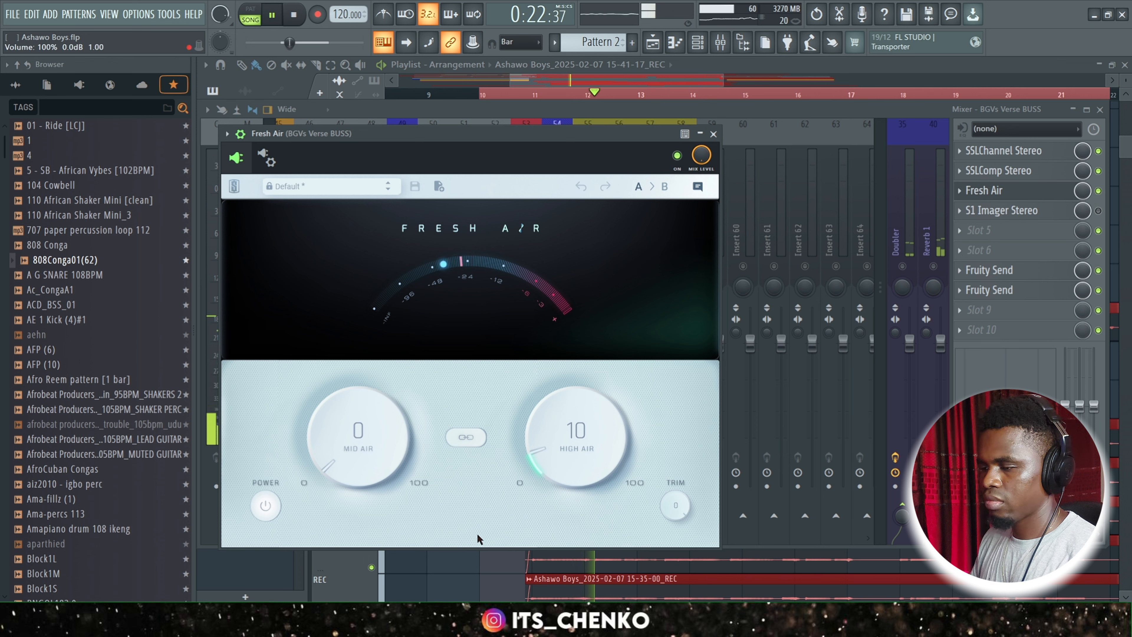
Compare BGVs Verse BUSS with Fresh Air bypassed and engaged while playing back the verse.
key("space")
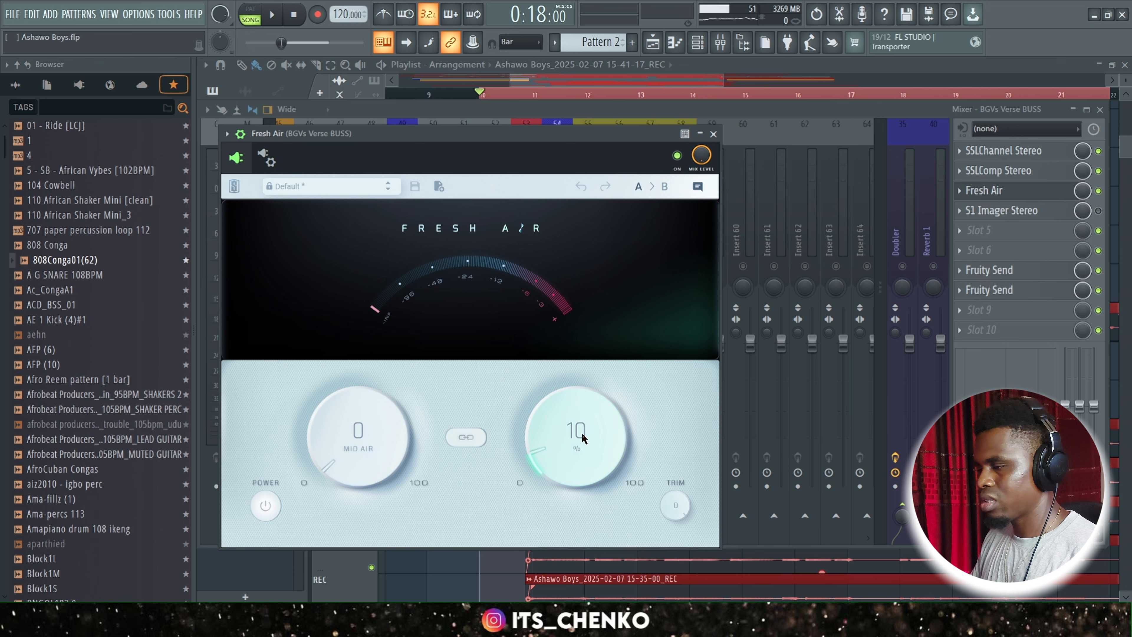
left_click(713, 135)
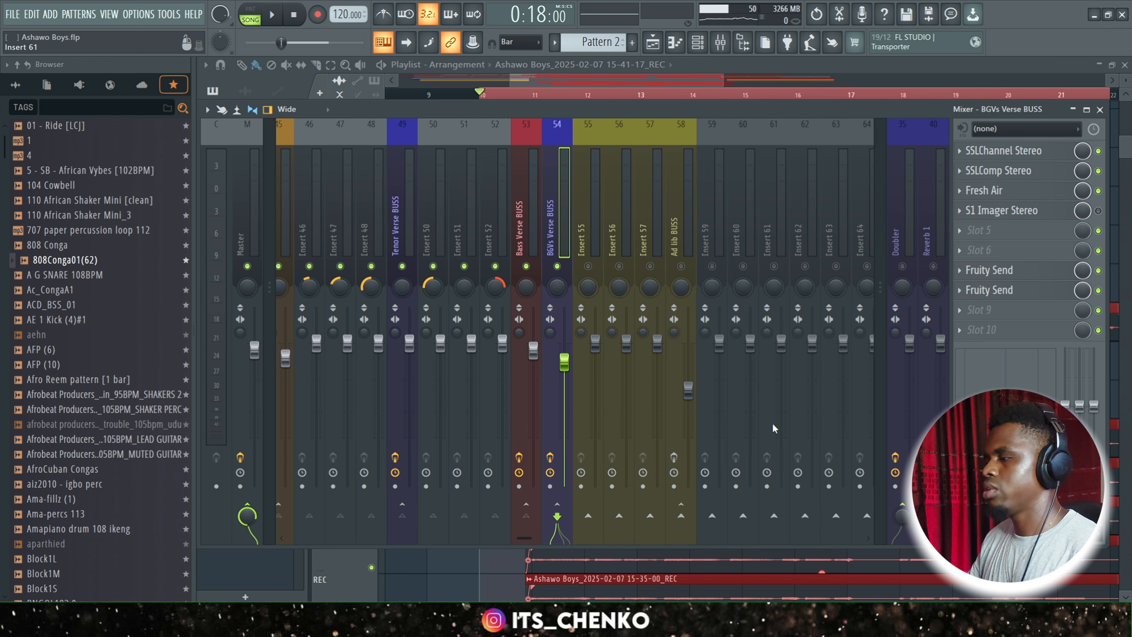
key("space")
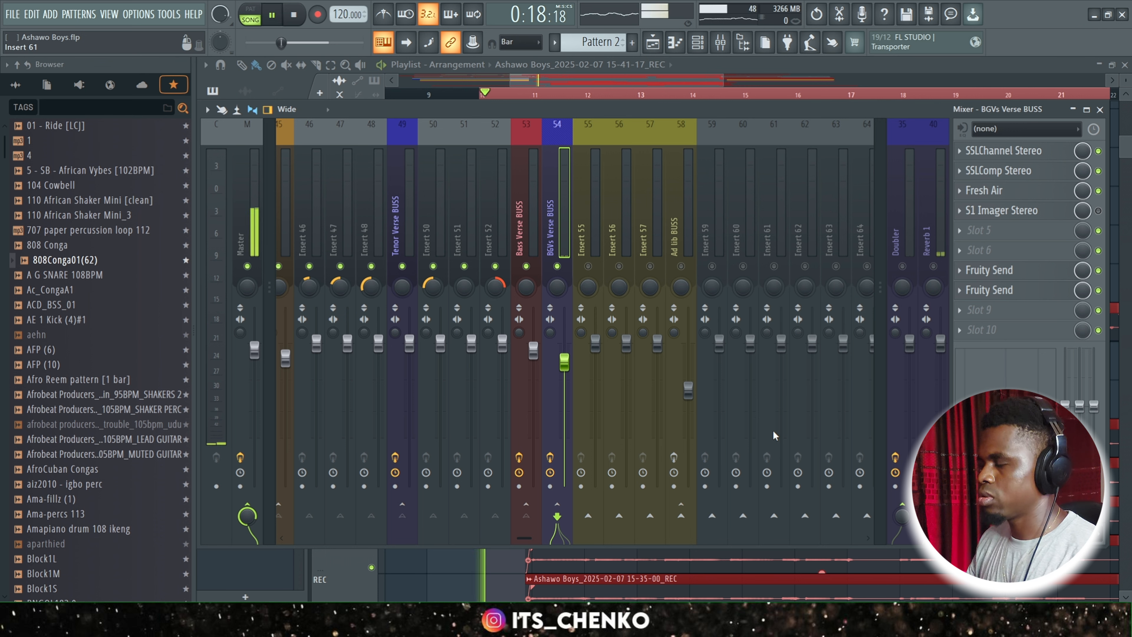
left_click(1099, 210)
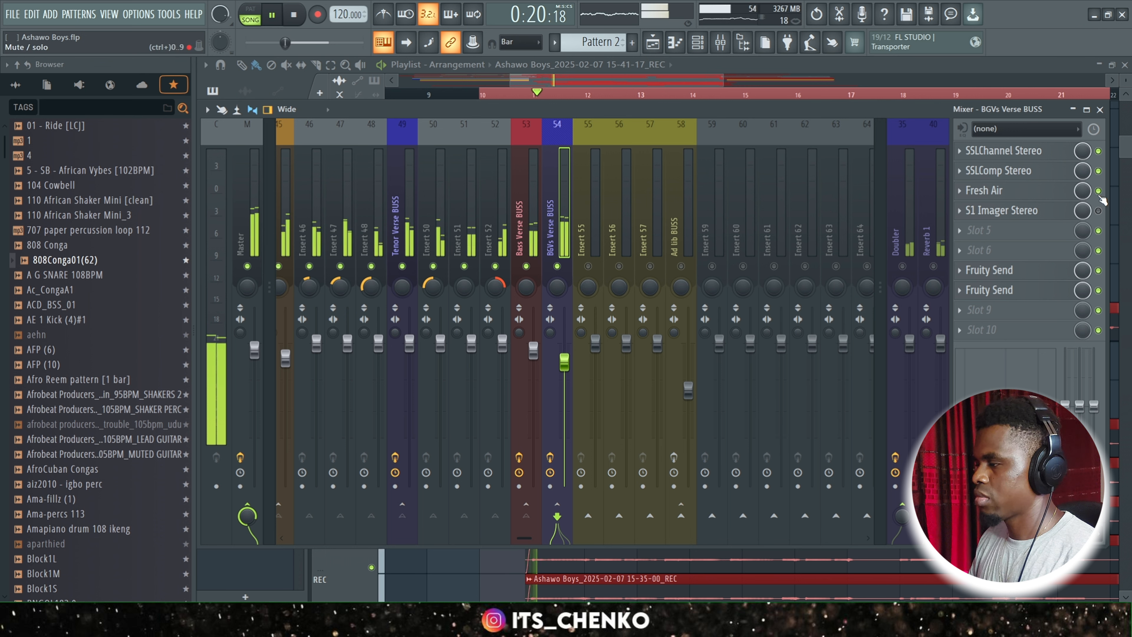
left_click(1098, 191)
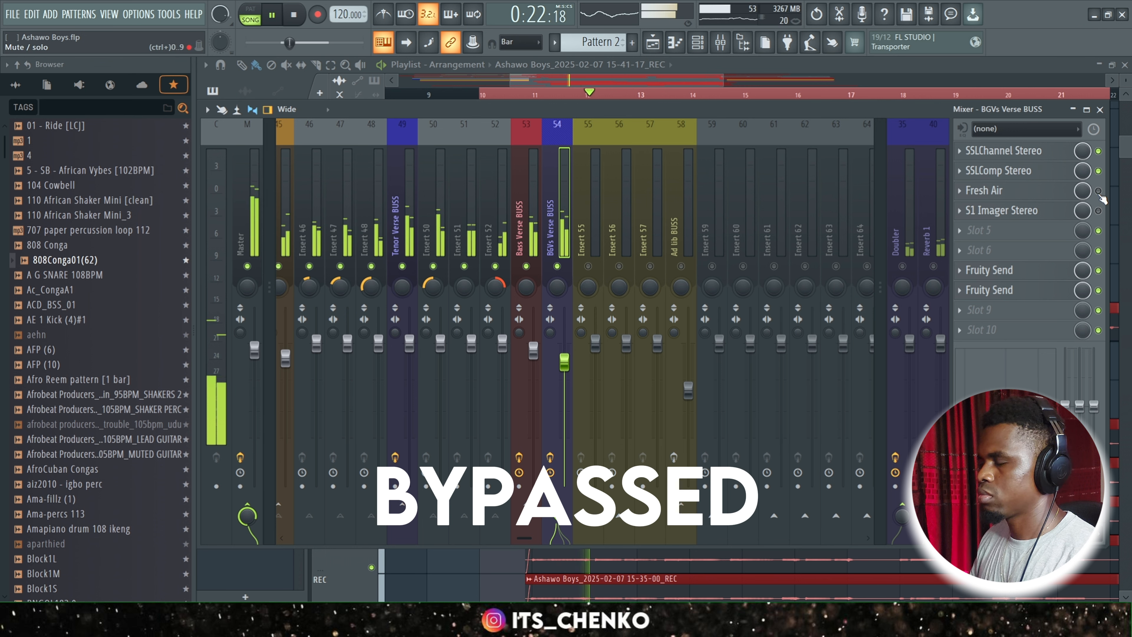
left_click(1099, 191)
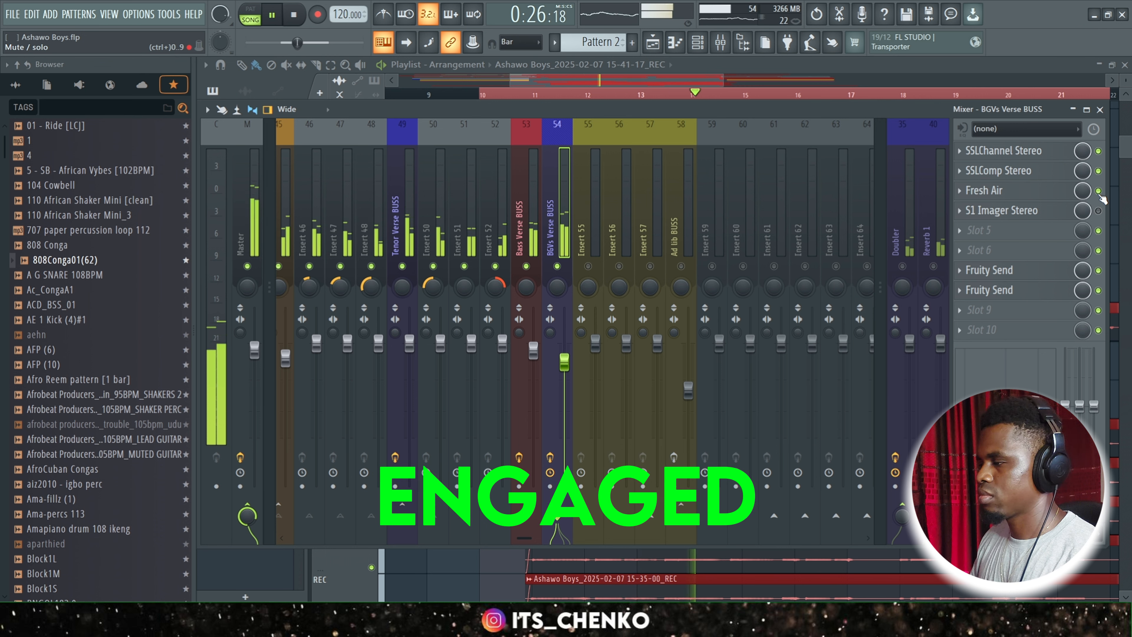
key("space")
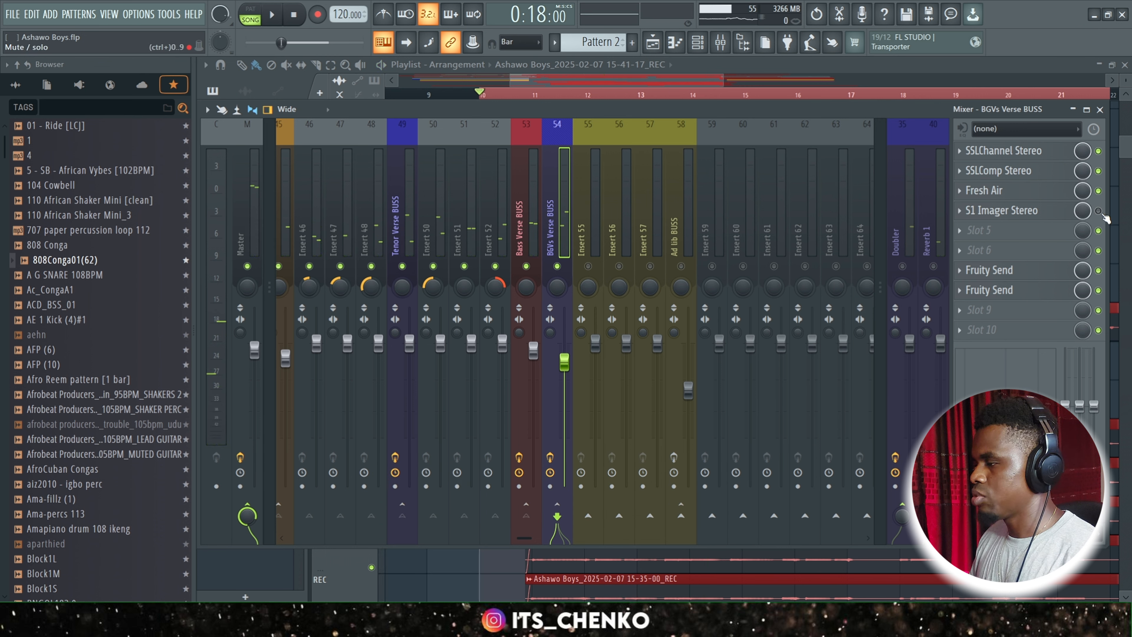
Enable S1 Imager Stereo on BGVs Verse BUSS, review its width settings, and play back the verse.
left_click(1098, 211)
left_click(1053, 216)
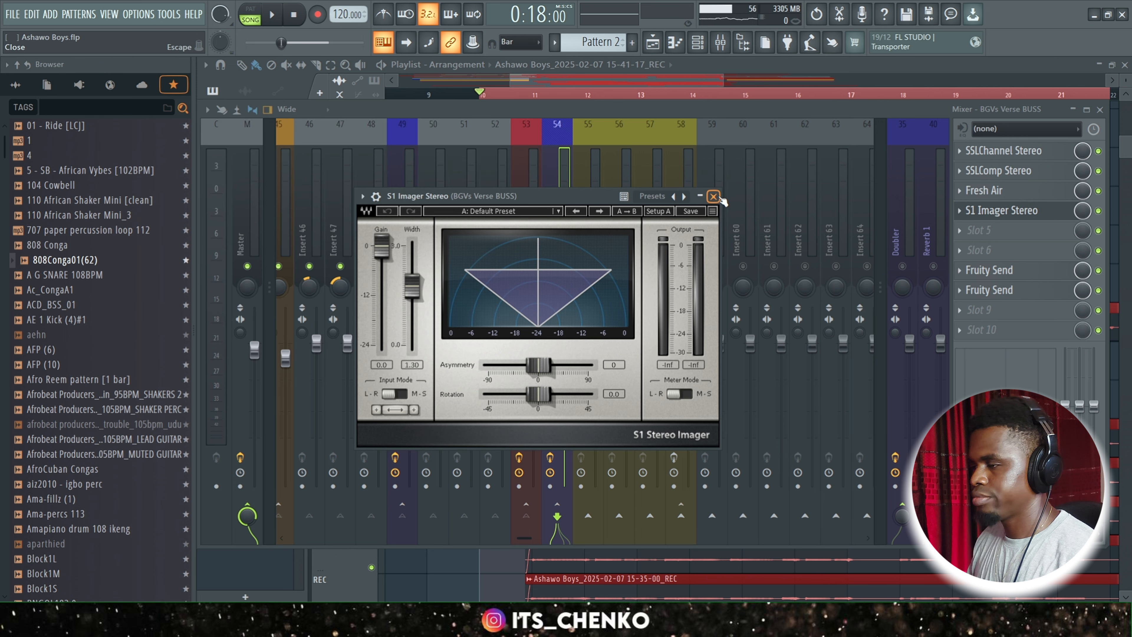
left_click(716, 196)
key("space")
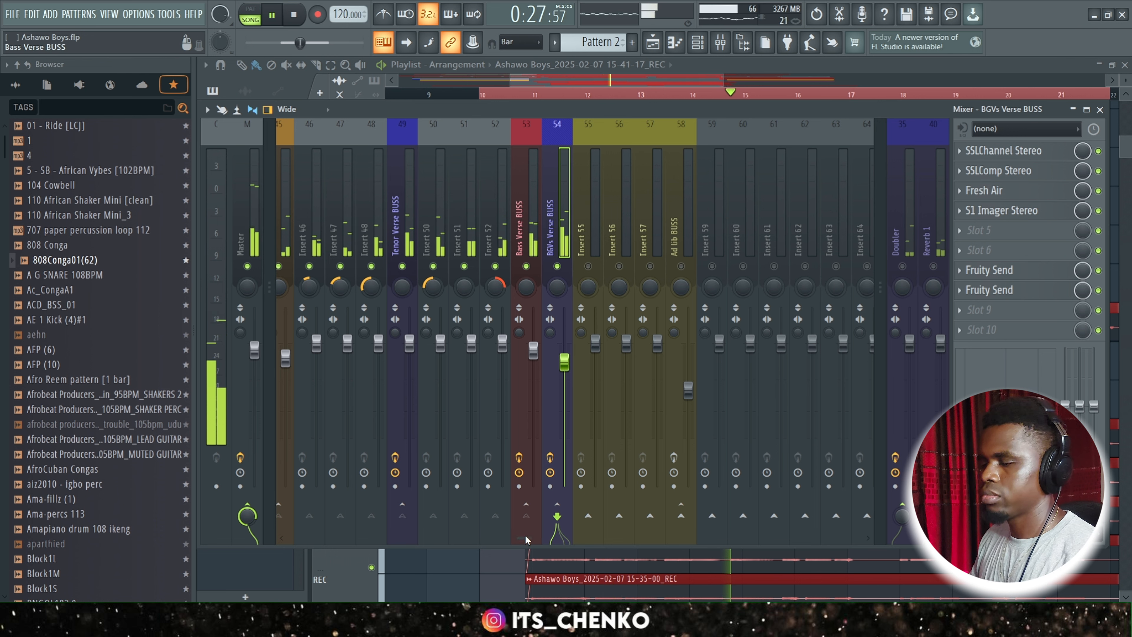
key("space")
Unmute the Verse Vocals track and select it while playing back the verse.
left_click_drag(526, 537, 437, 537)
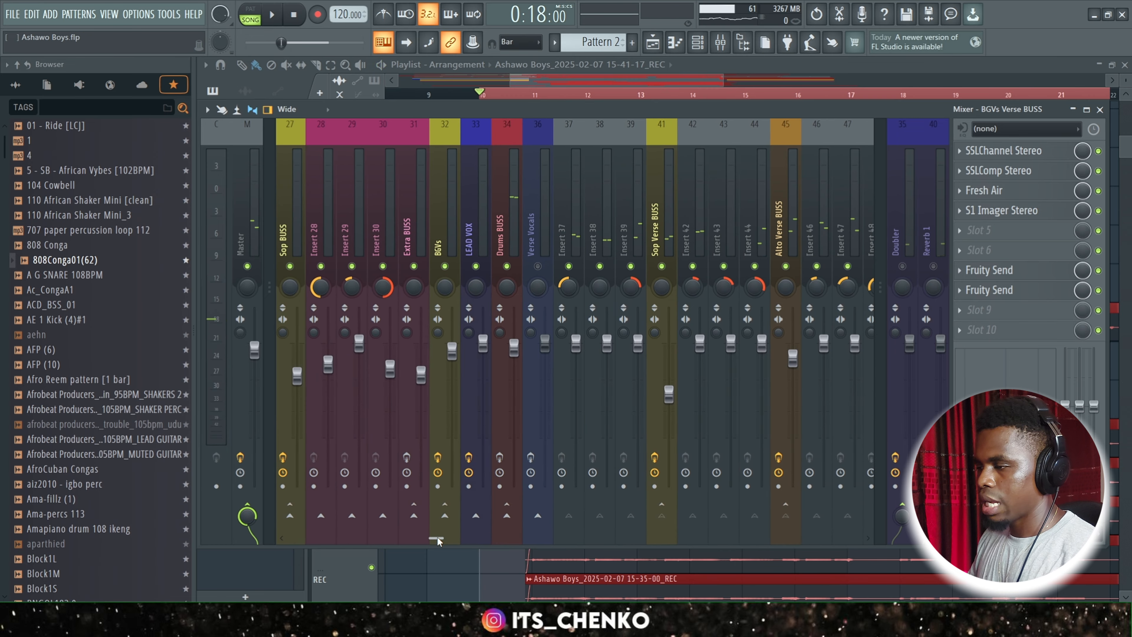
left_click(537, 266)
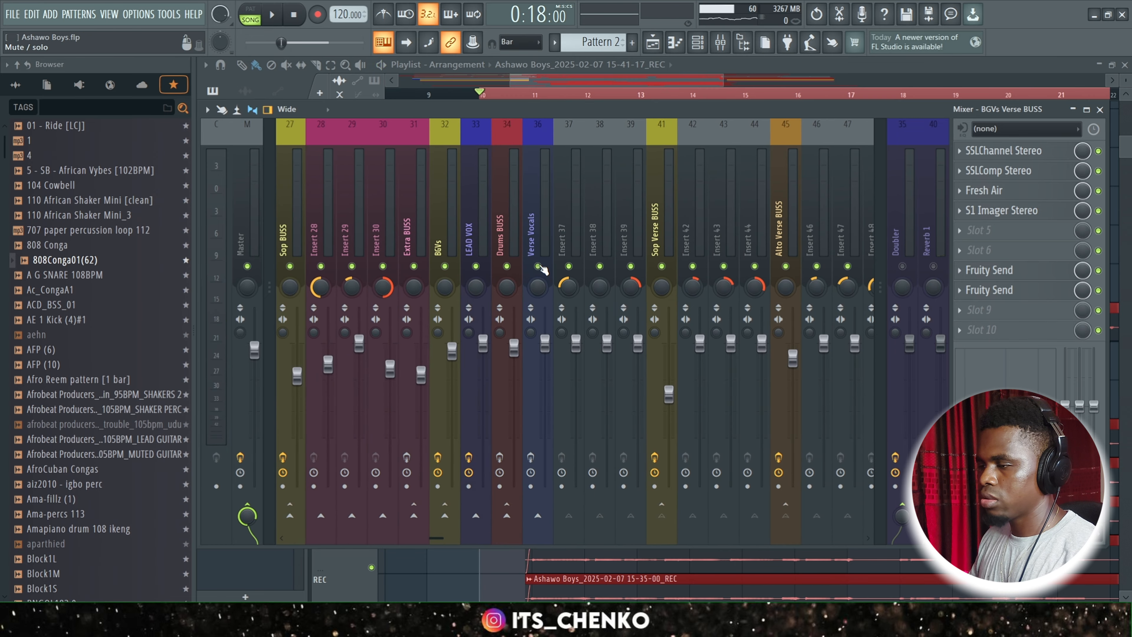
key("space")
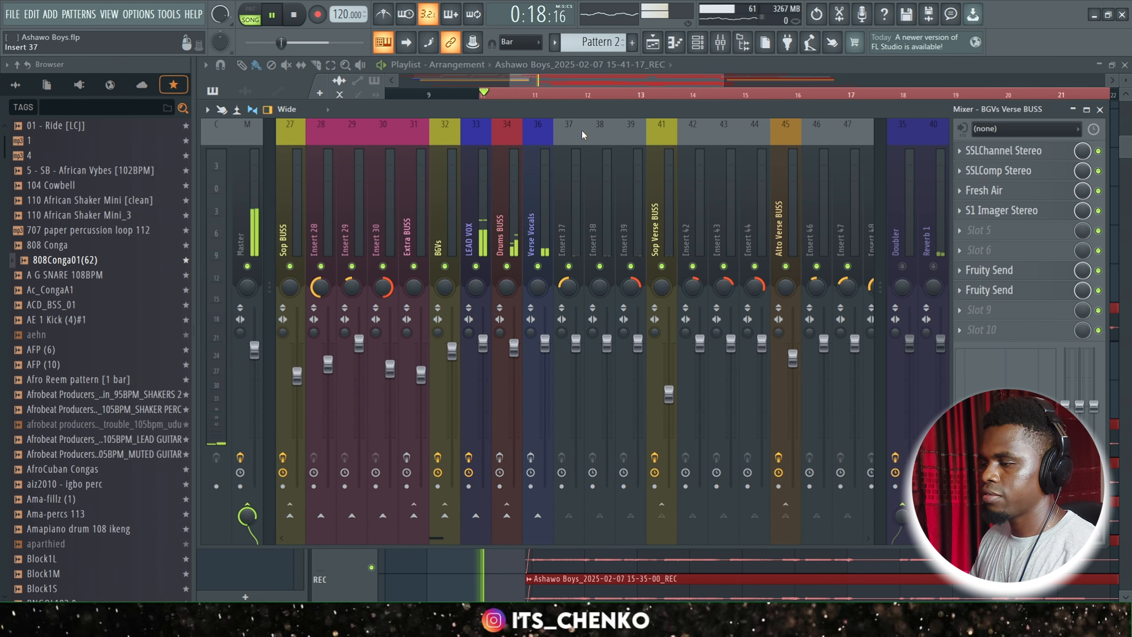
left_click(538, 207)
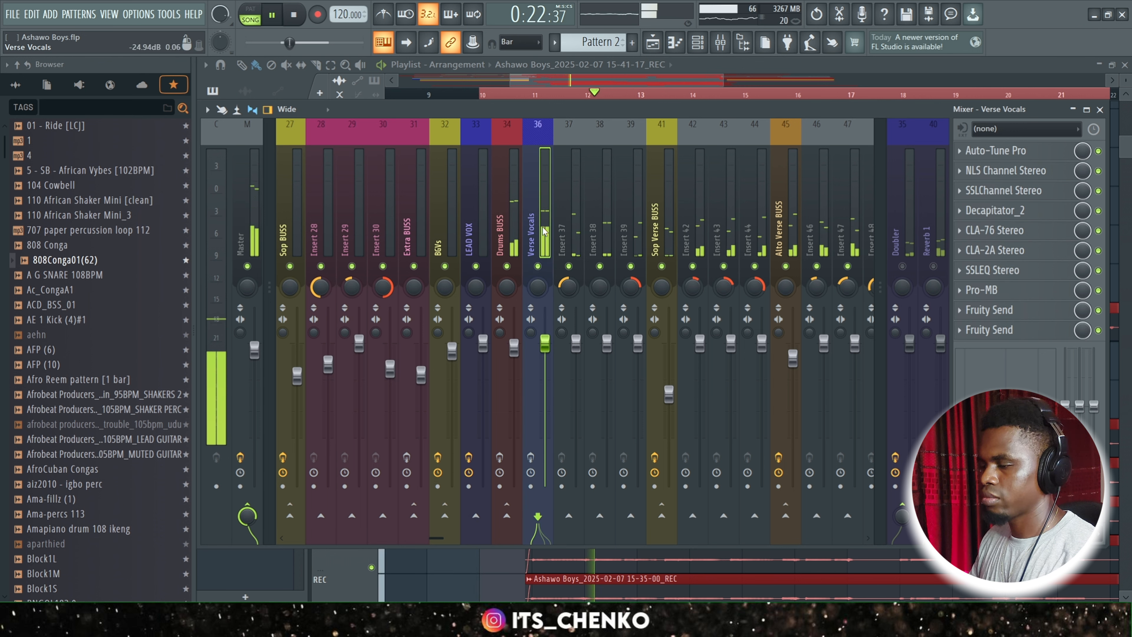
key("space")
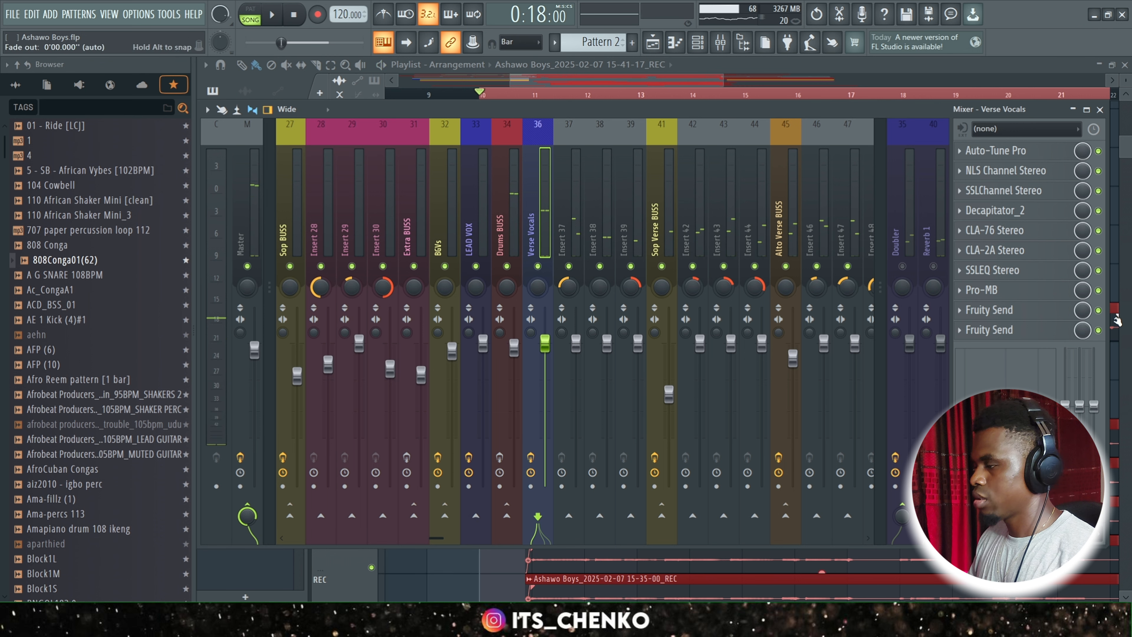
Bypass the Verse Vocals effects from NLS Channel Stereo through the first Fruity Send and review the Auto-Tune Pro settings.
left_click_drag(1100, 312, 1102, 218)
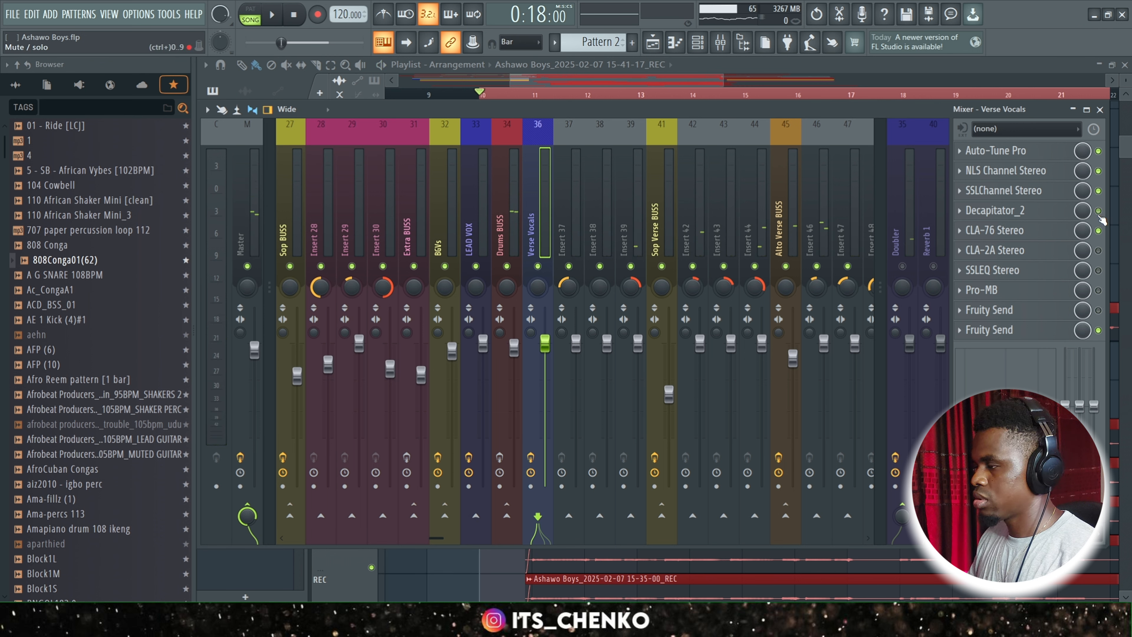
left_click(1099, 232)
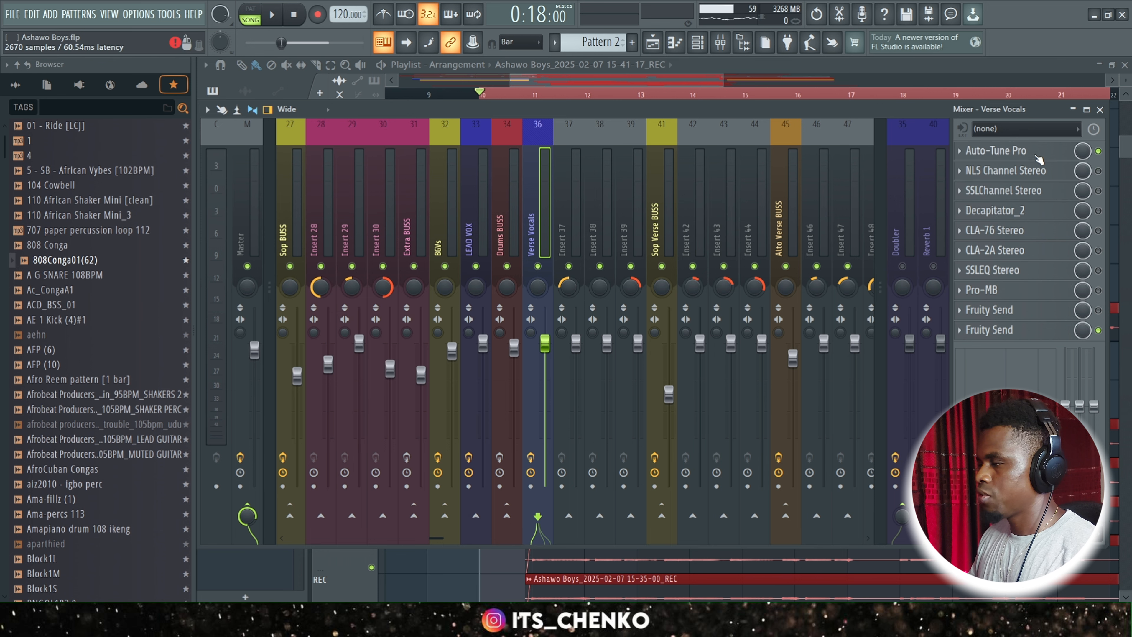
left_click(1021, 151)
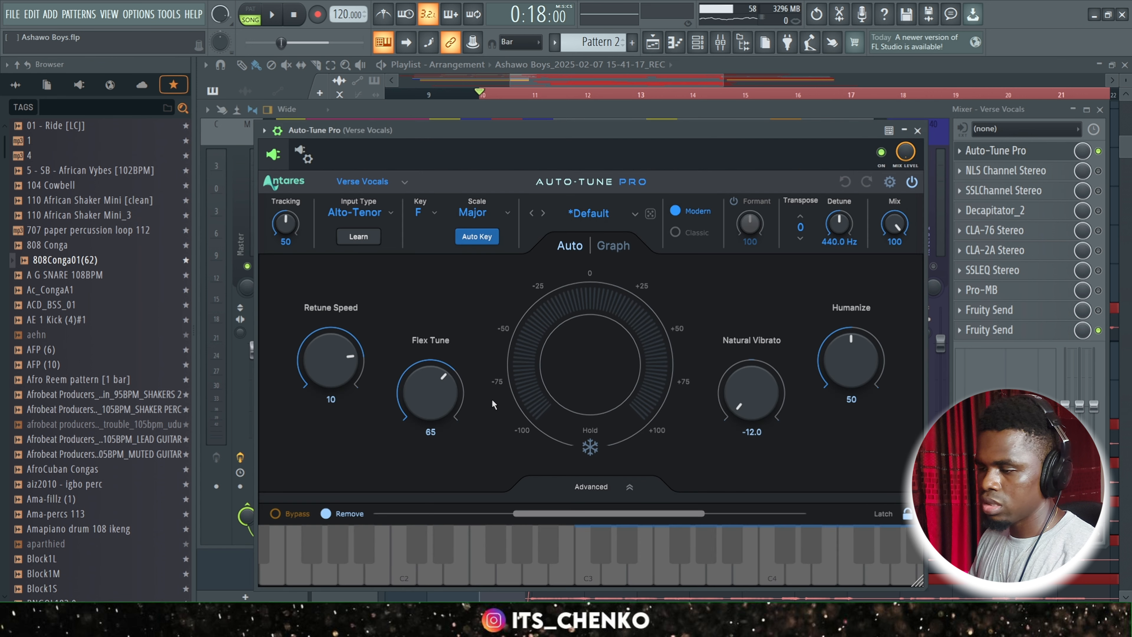
mouse_move(321, 363)
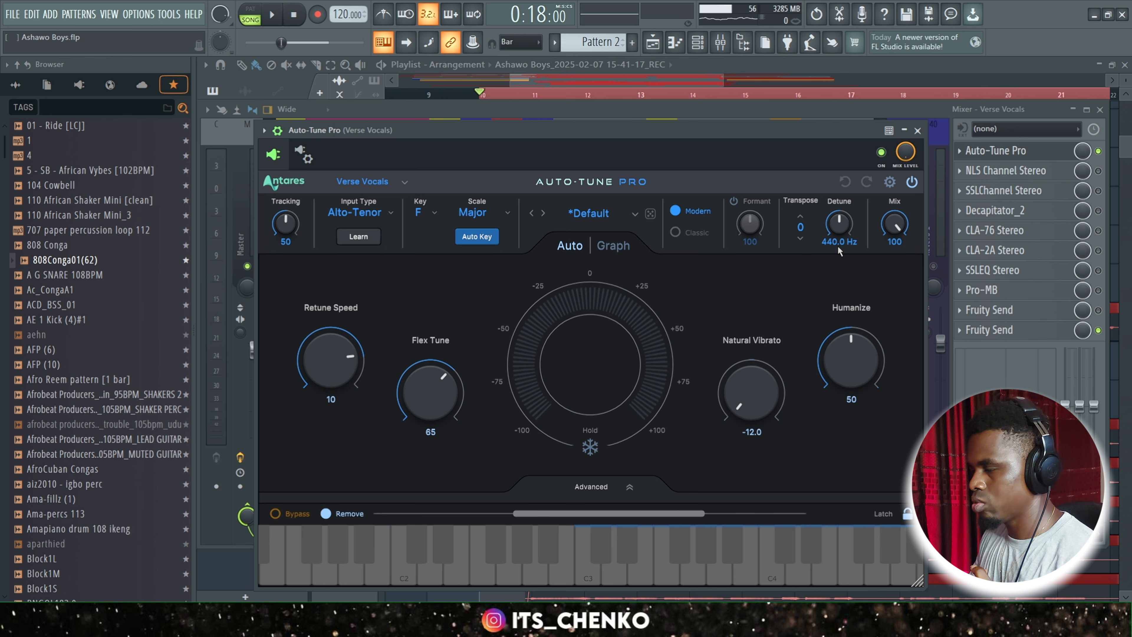
left_click(917, 130)
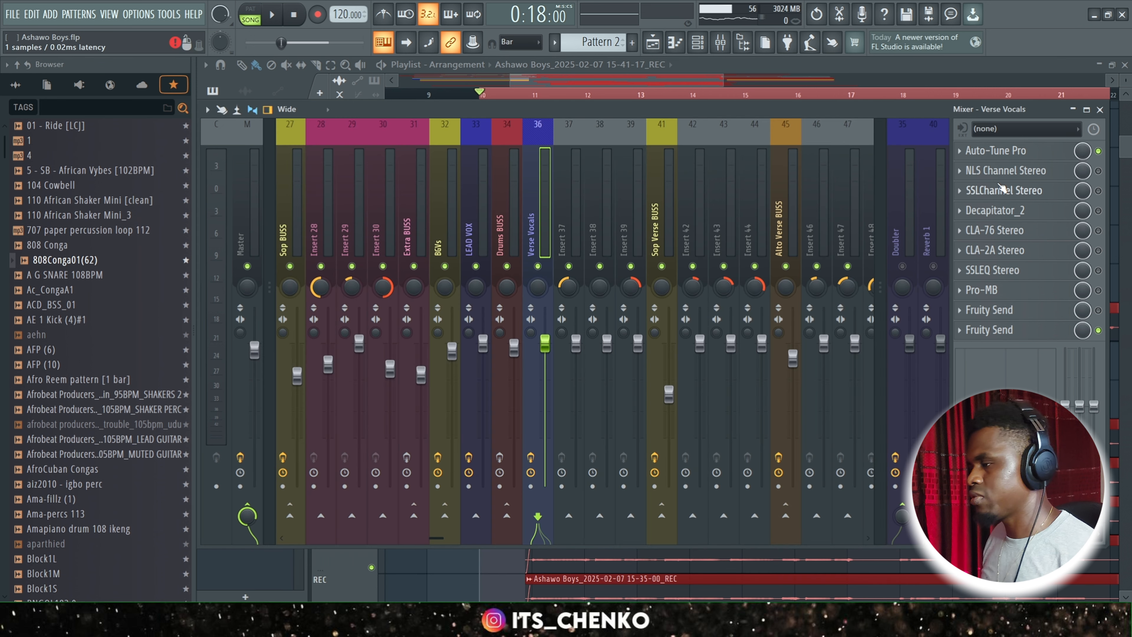
Review the NLS Channel Stereo drive settings on Verse Vocals and enable the effect.
left_click(1043, 178)
mouse_move(339, 343)
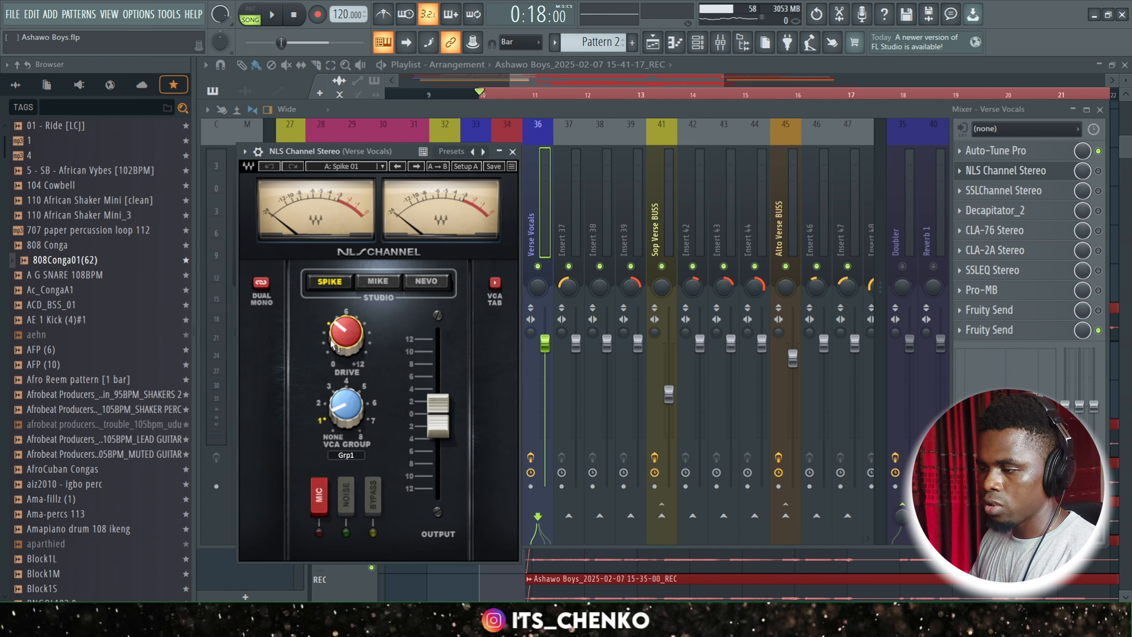
left_click(513, 151)
left_click(1098, 171)
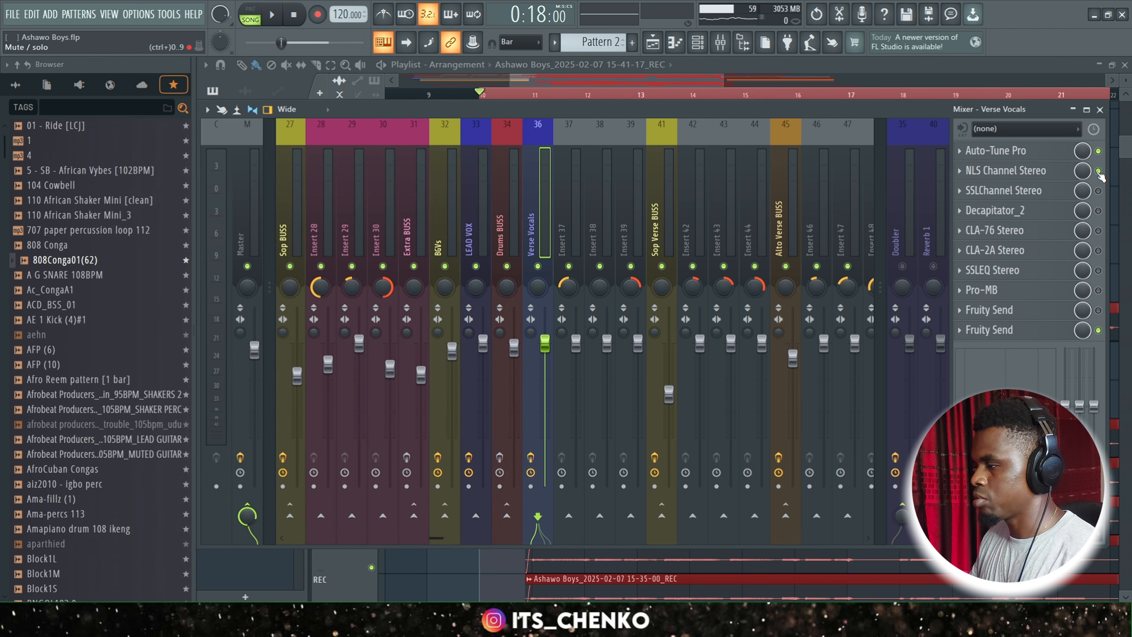
Enable SSLChannel Stereo and Decapitator_2 on Verse Vocals and review the settings of each.
left_click(1098, 191)
left_click(1003, 190)
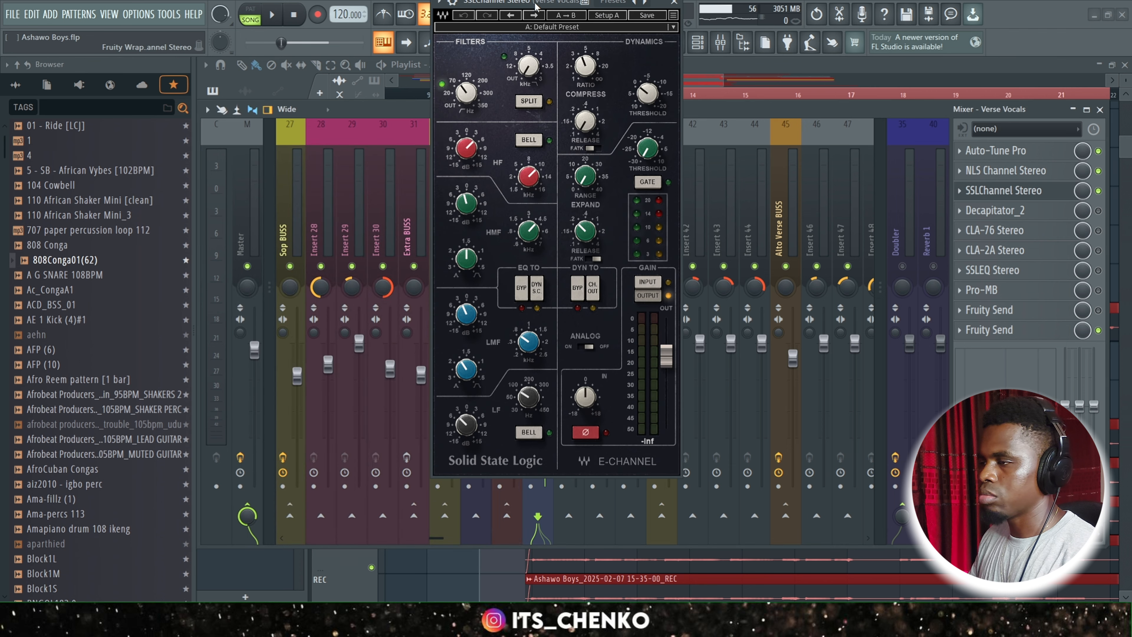
left_click_drag(537, 7, 537, 45)
left_click(674, 41)
left_click(1099, 211)
left_click(996, 210)
left_click(761, 114)
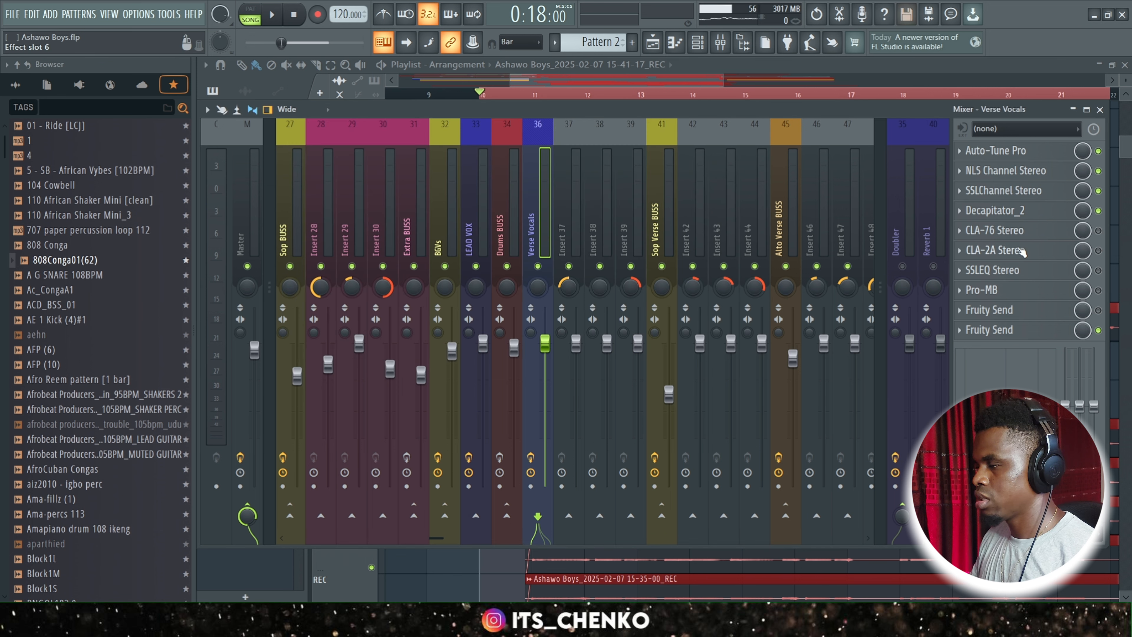
Enable the CLA-76 Stereo and CLA-2A Stereo compressors on Verse Vocals and review their settings.
left_click(1039, 232)
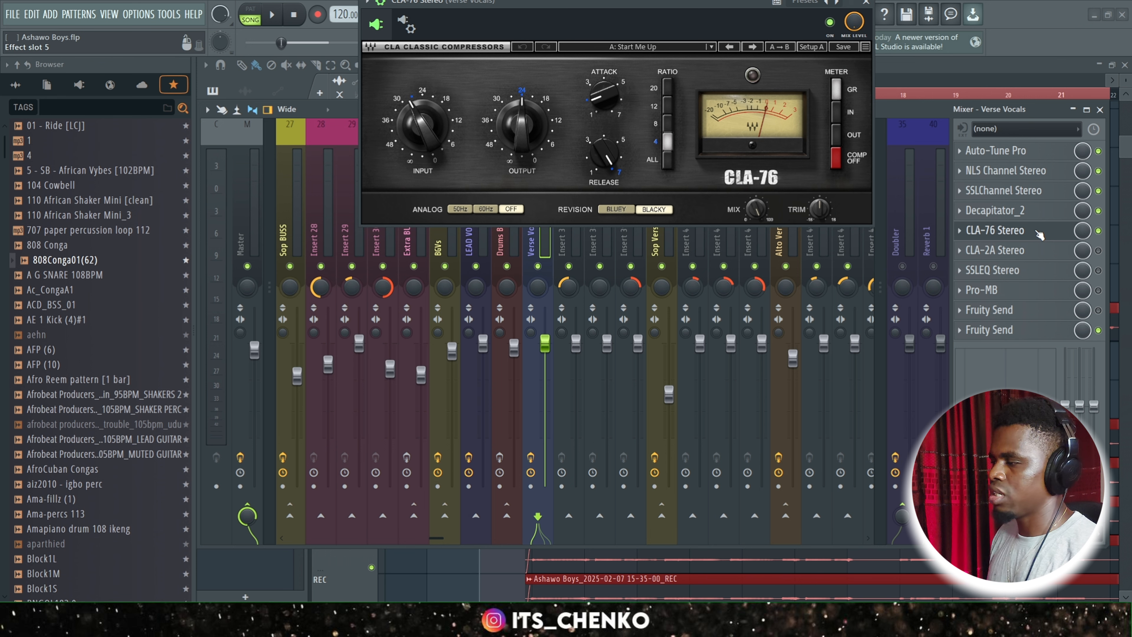
left_click_drag(650, 4, 664, 99)
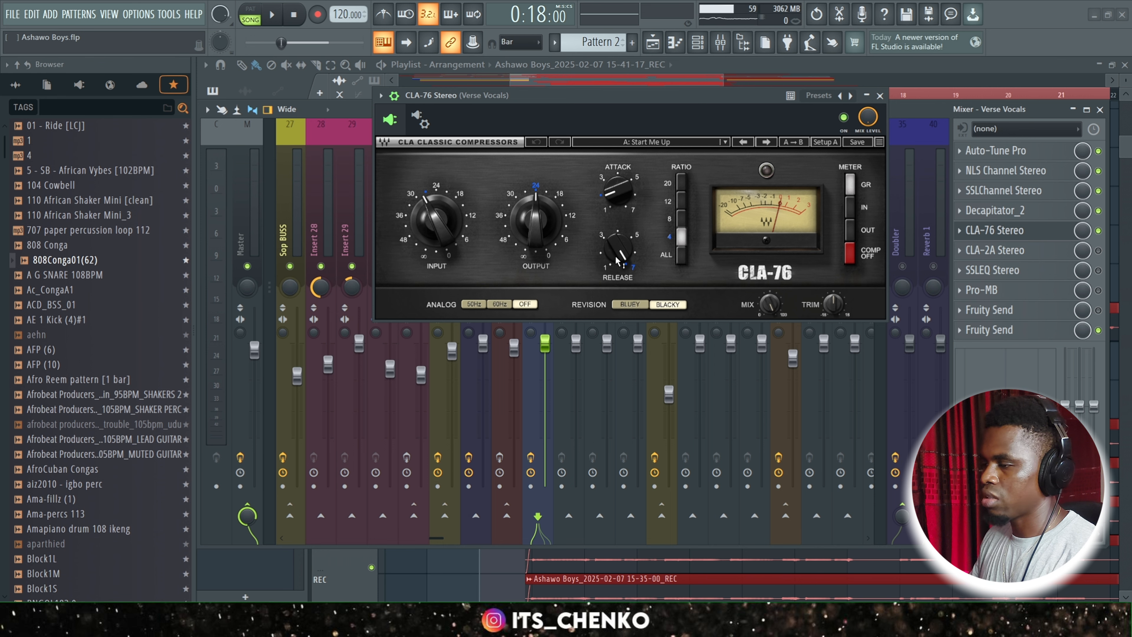
left_click(880, 94)
left_click(994, 250)
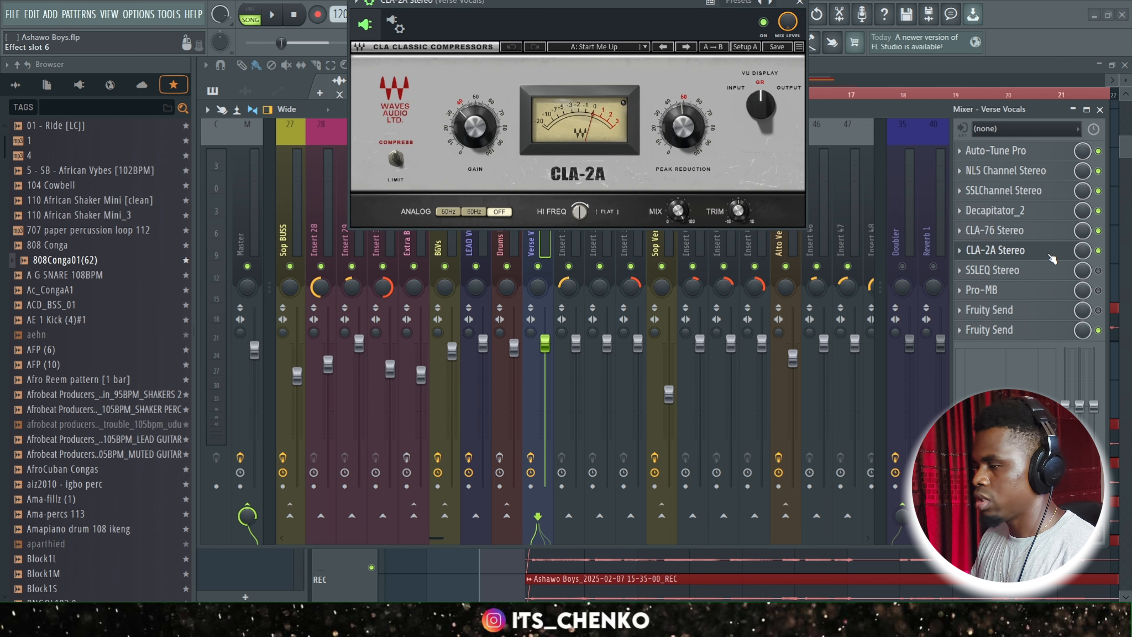
left_click_drag(635, 13, 635, 162)
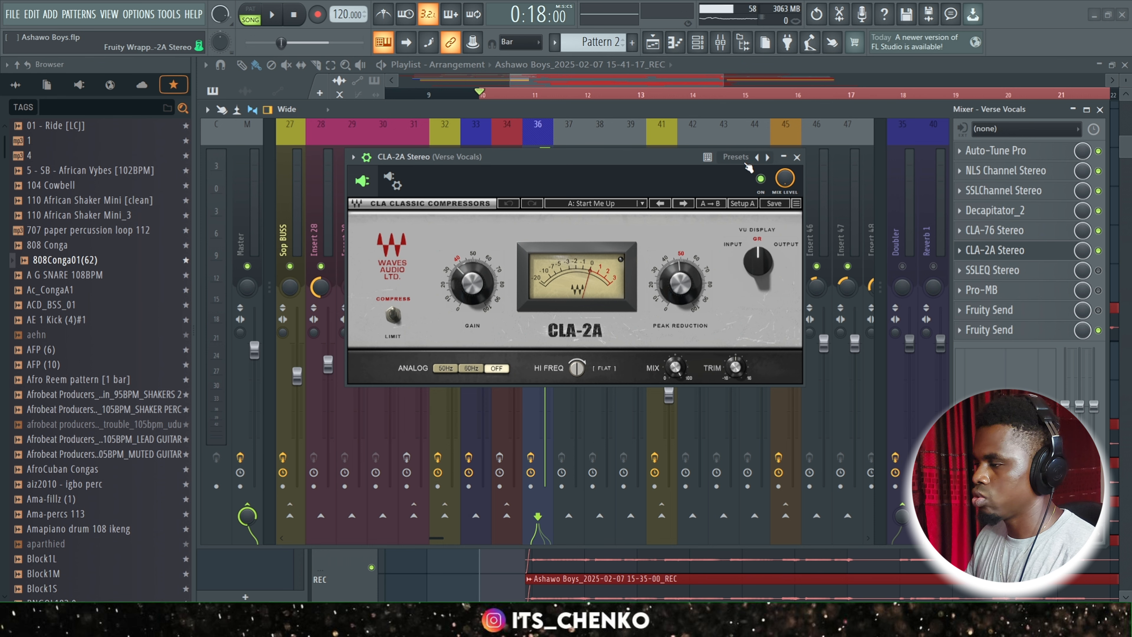
left_click(797, 157)
Enable SSLEQ Stereo and Pro-MB on Verse Vocals and review their equalizer and multiband settings.
left_click(1031, 271)
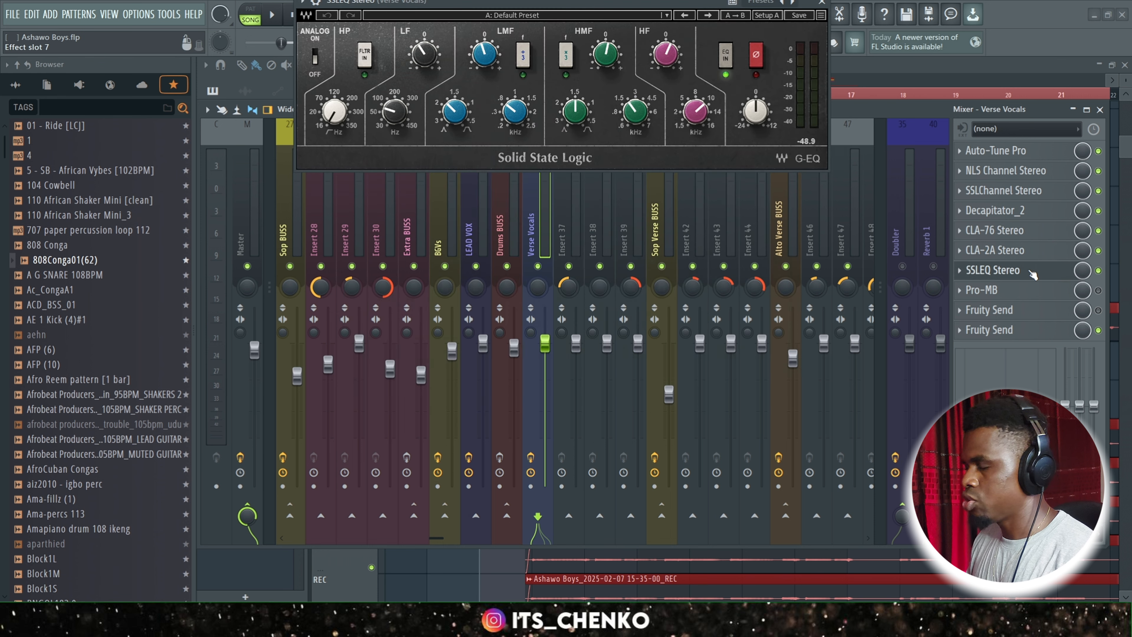
left_click_drag(571, 6, 598, 280)
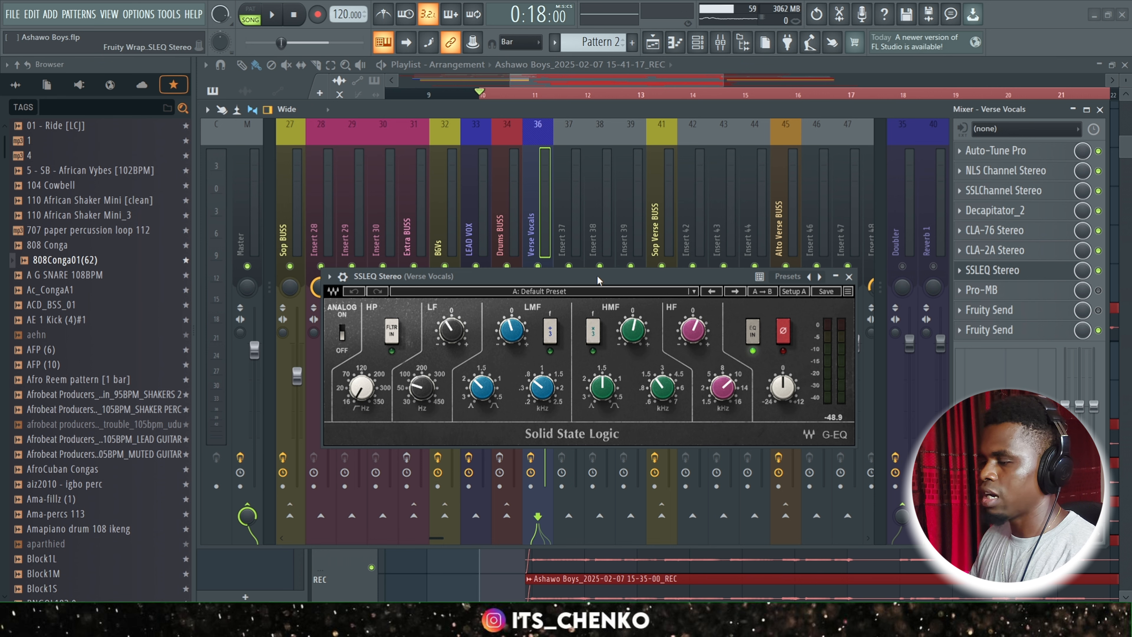
left_click(850, 277)
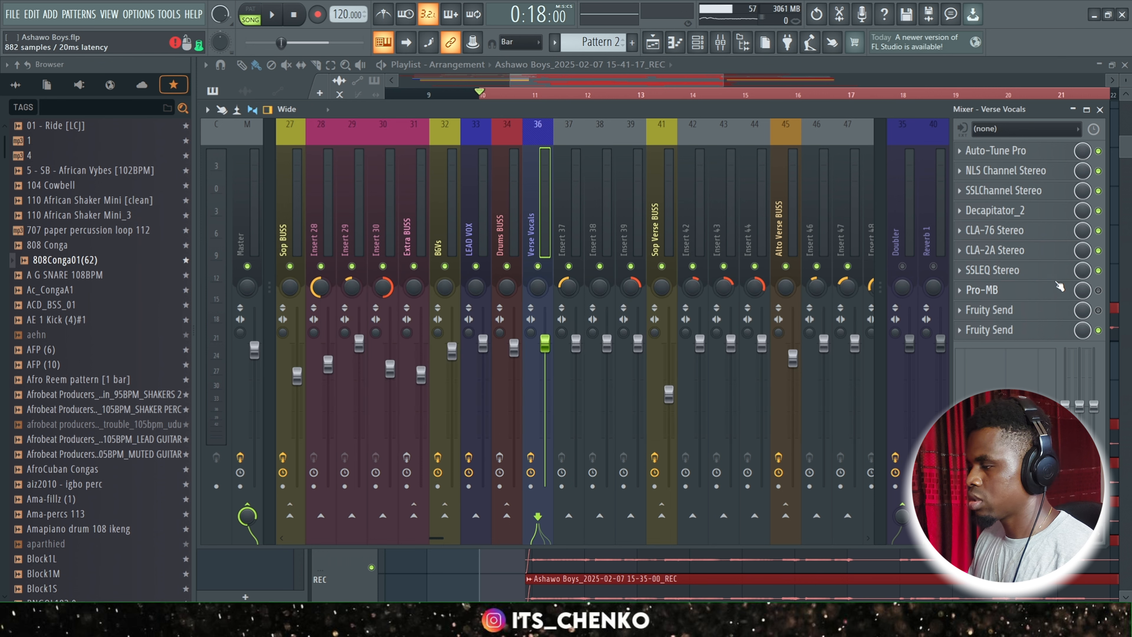
left_click(1034, 290)
left_click(1099, 290)
left_click(1004, 290)
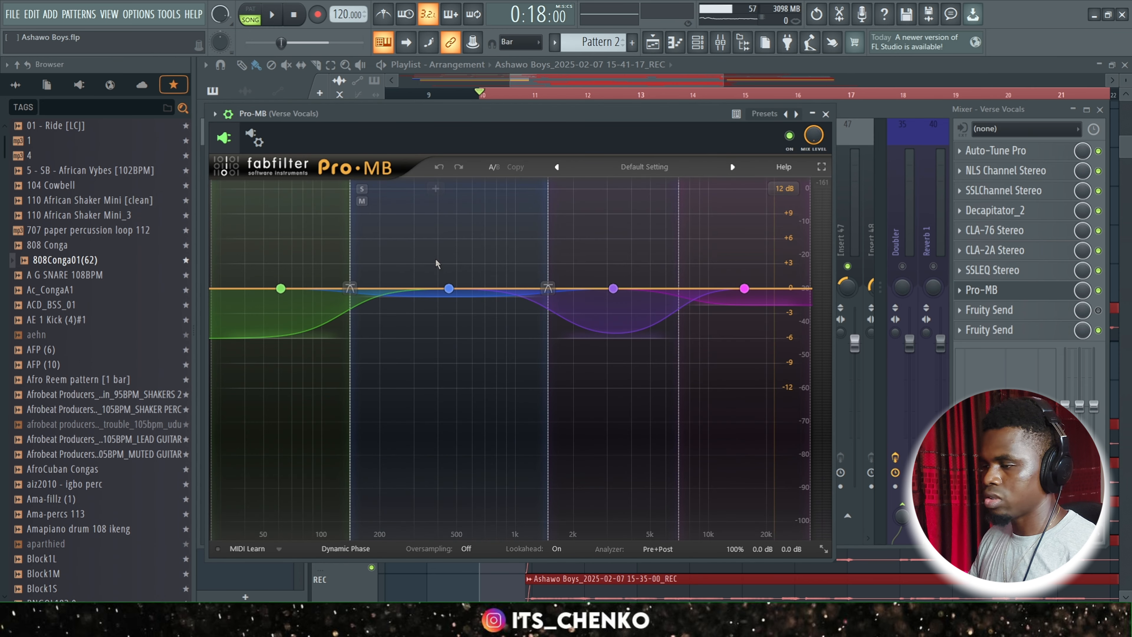
left_click(826, 114)
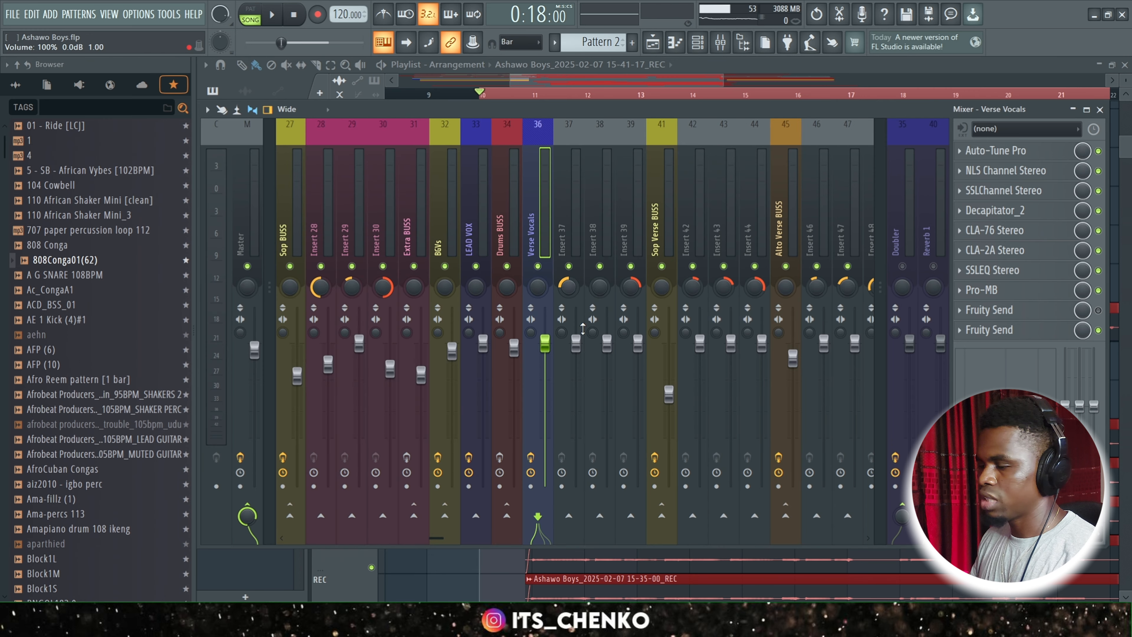
Compare Verse Vocals with its whole effect chain bypassed and engaged while playing back the verse.
key("space")
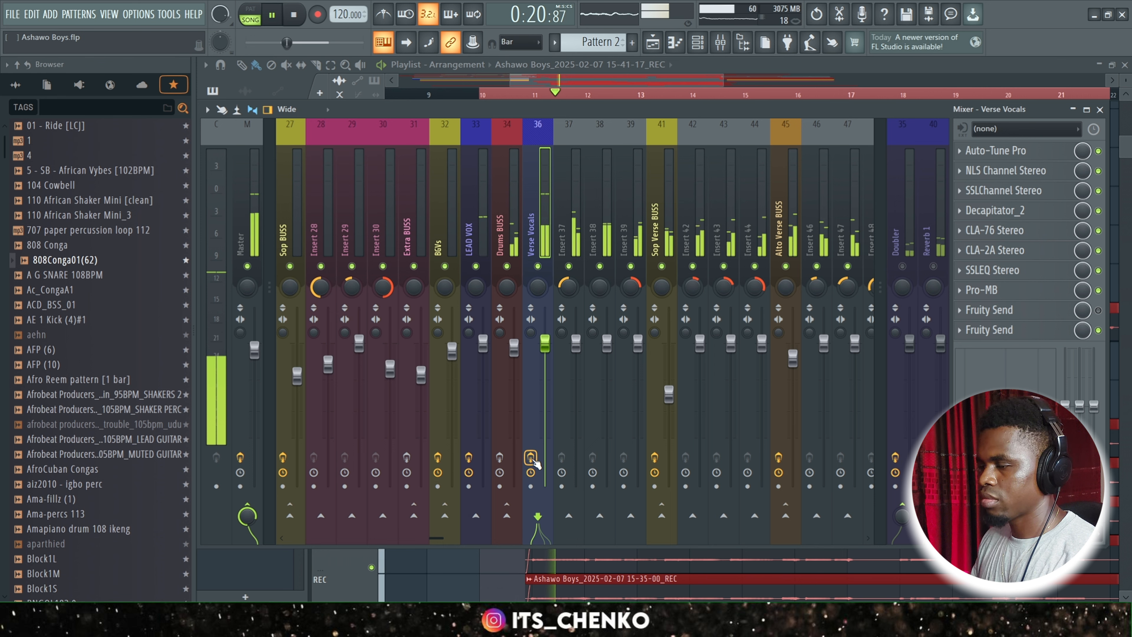
left_click(533, 460)
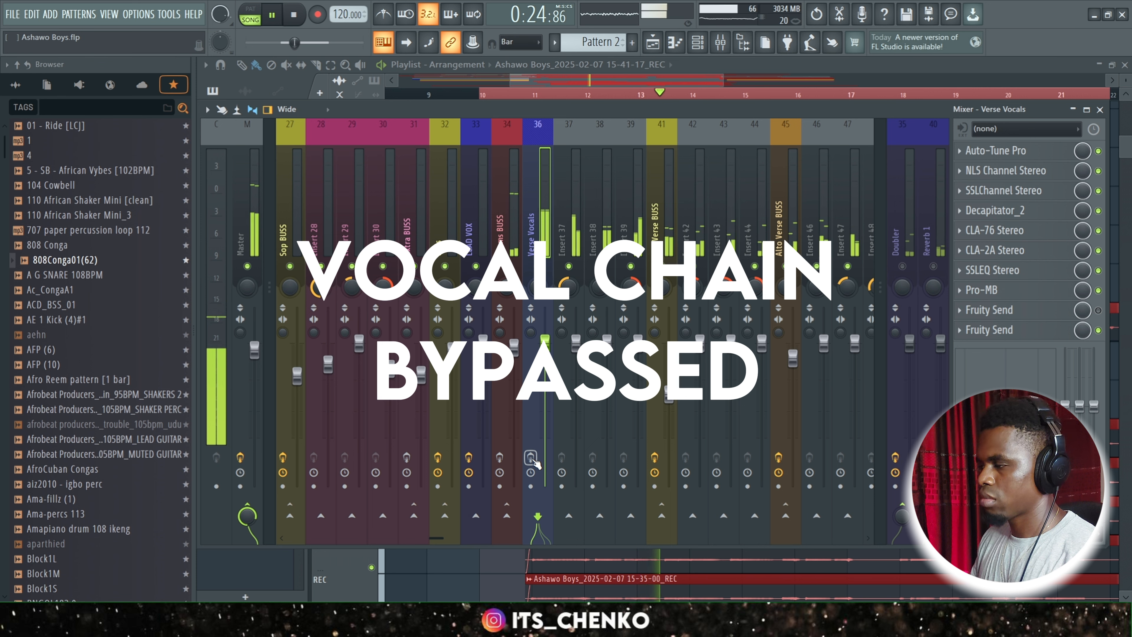
left_click(534, 459)
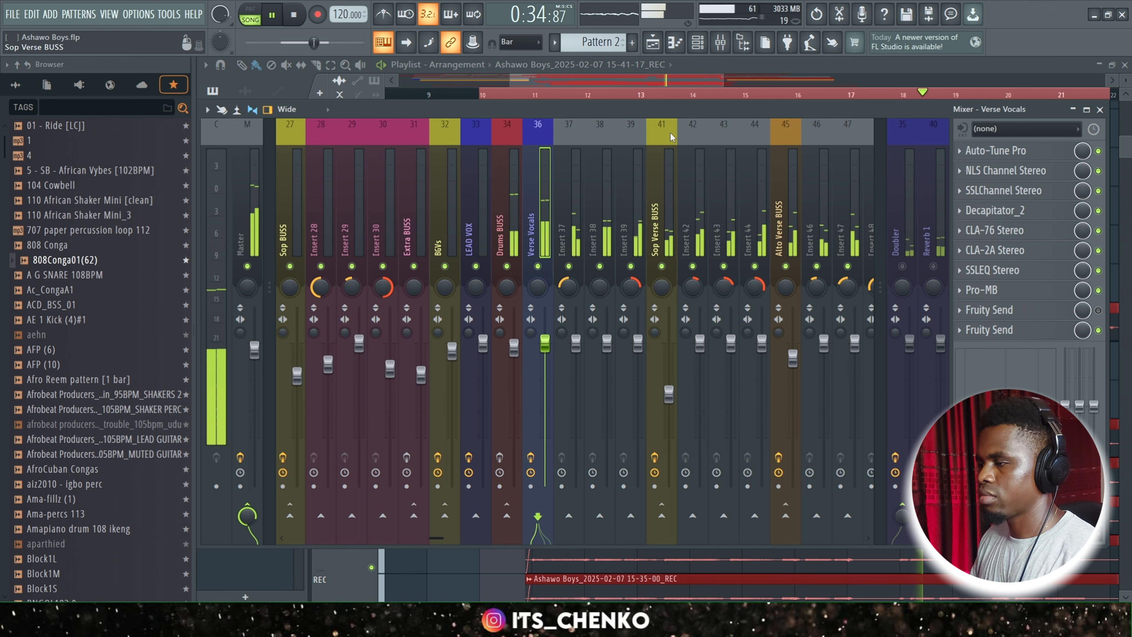
key("space")
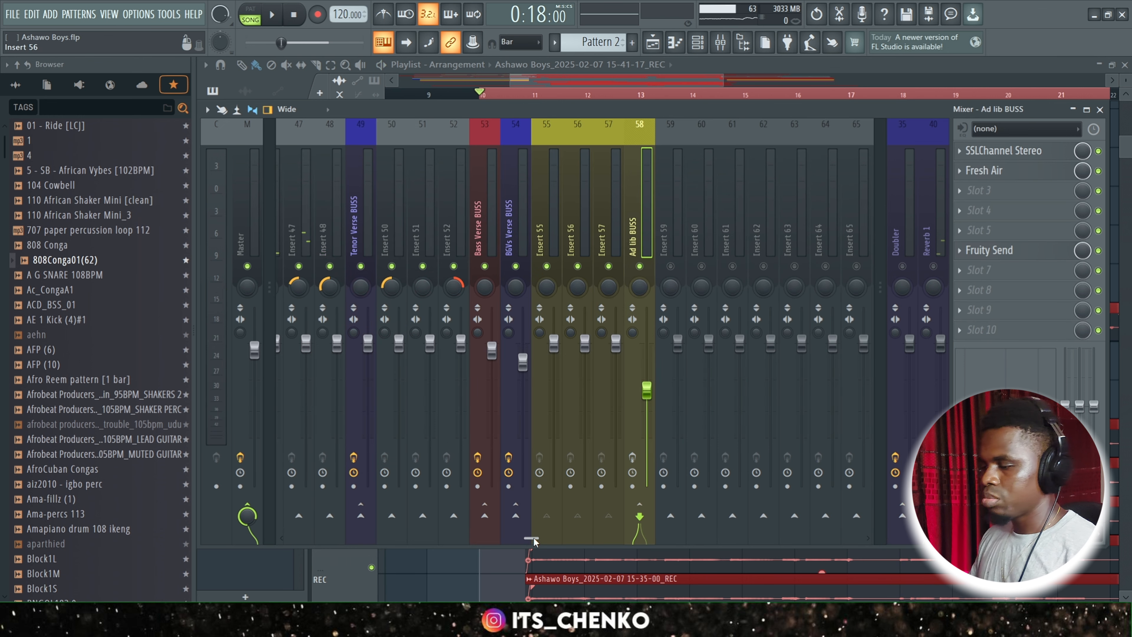
Display the effect chains of the Doubler and Reverb 1 send tracks.
left_click_drag(534, 538, 450, 538)
left_click(897, 239)
left_click(939, 229)
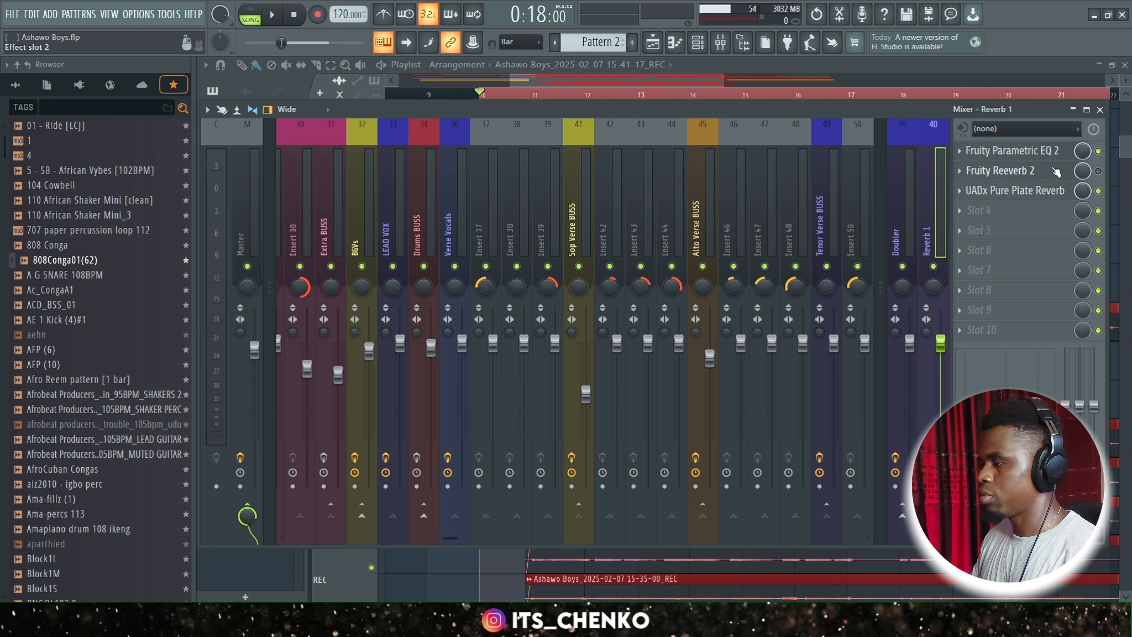
Review the UADx Pure Plate Reverb's low cut and pre-delay settings on the Reverb 1 send.
left_click(1033, 192)
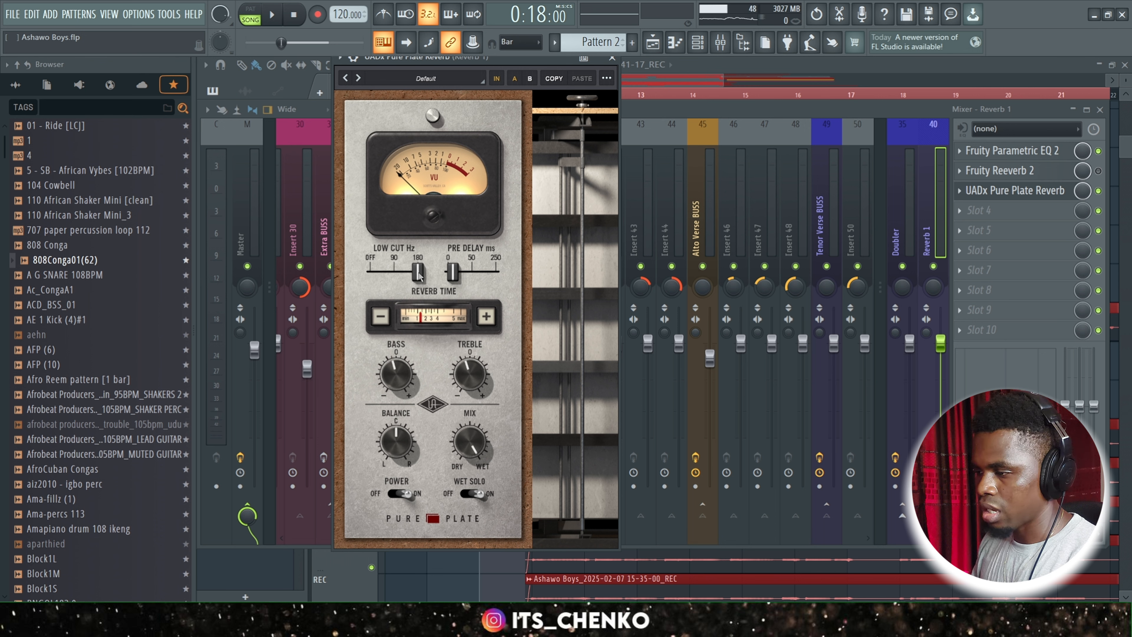
left_click_drag(455, 280, 456, 281)
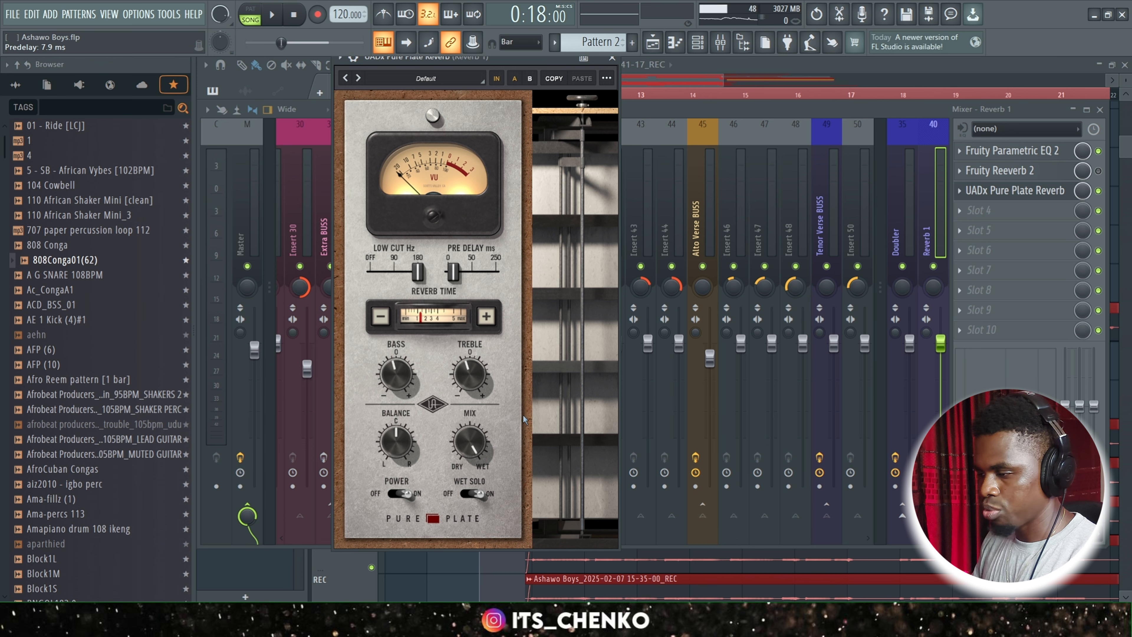
key("Escape")
Play back the verse while looking over the backing vocal and ad lib busses in the mixer.
left_click_drag(452, 537, 496, 550)
key("space")
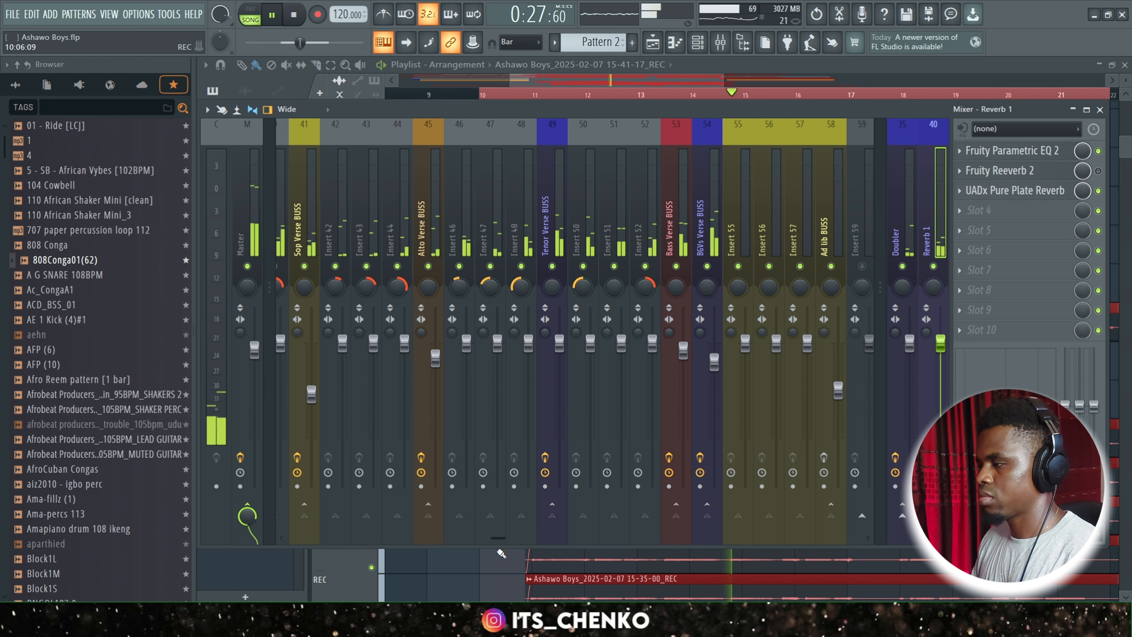
mouse_move(495, 537)
left_mouse_down()
mouse_move(428, 538)
mouse_move(507, 544)
left_mouse_up()
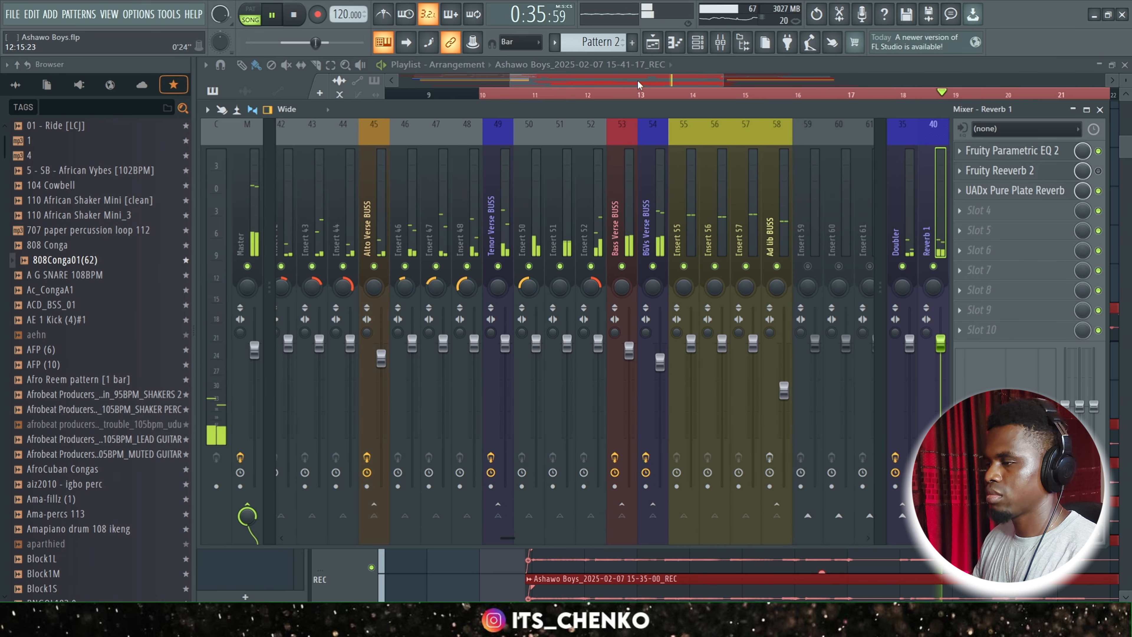
key("space")
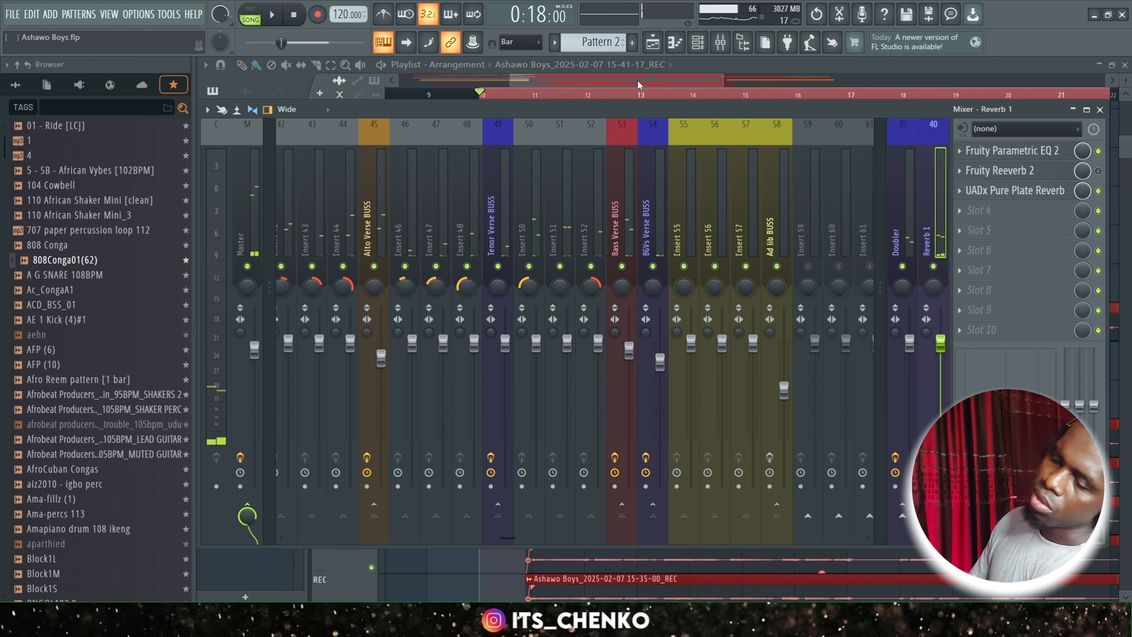
Enable Fruity Soft Clipper on the Master track and review its settings while playing back the verse.
left_click(248, 194)
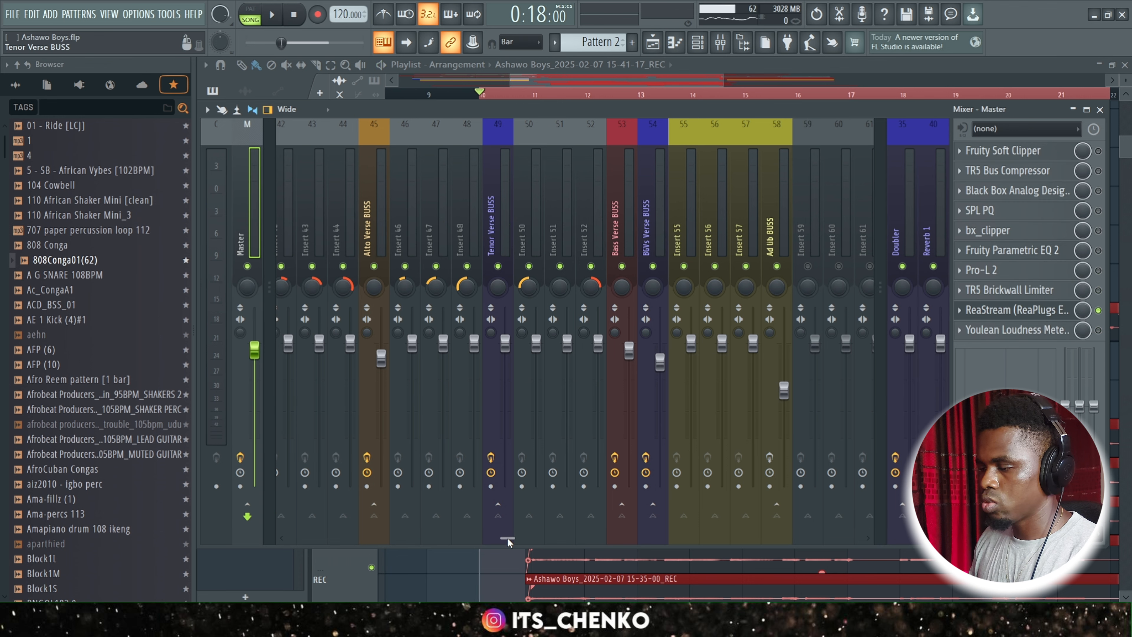
left_click_drag(508, 538, 371, 541)
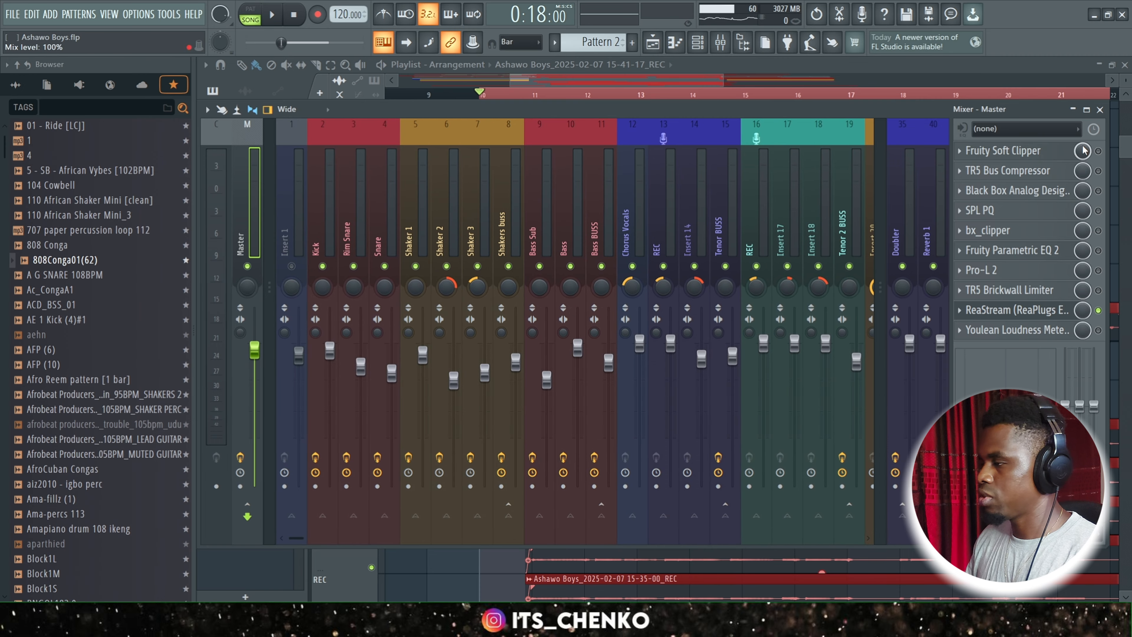
left_click(1058, 152)
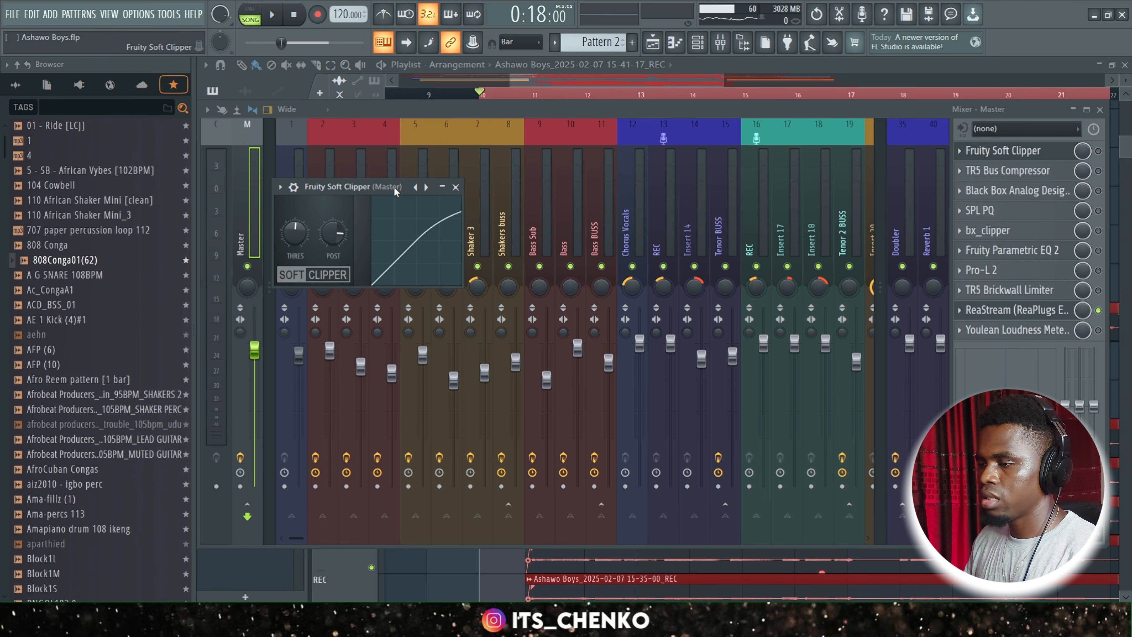
left_click_drag(393, 188, 585, 198)
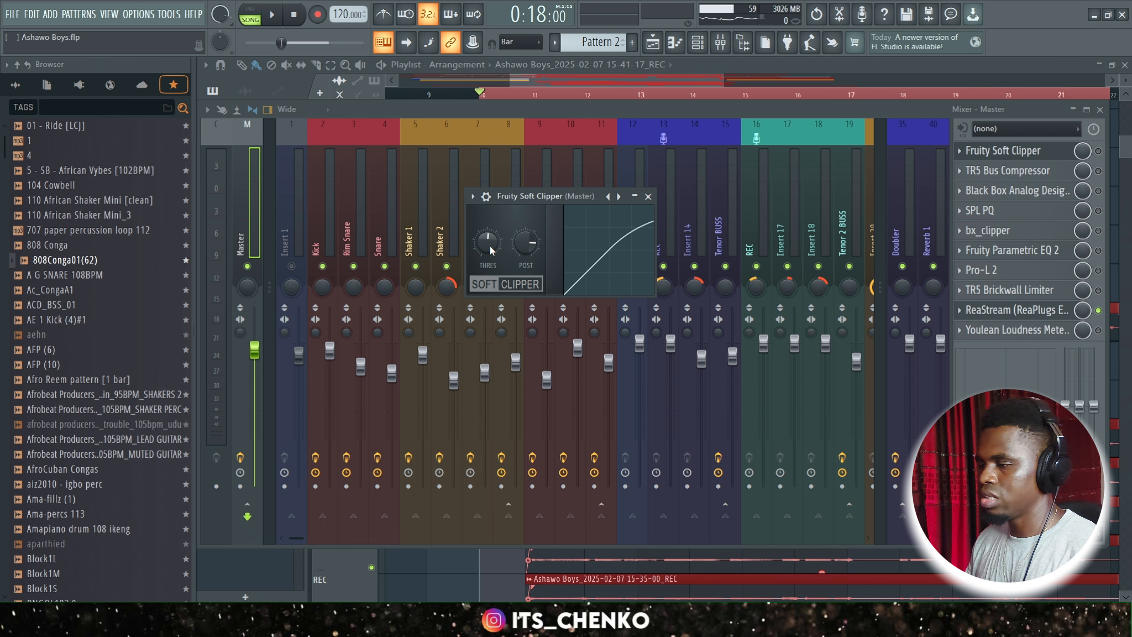
key("space")
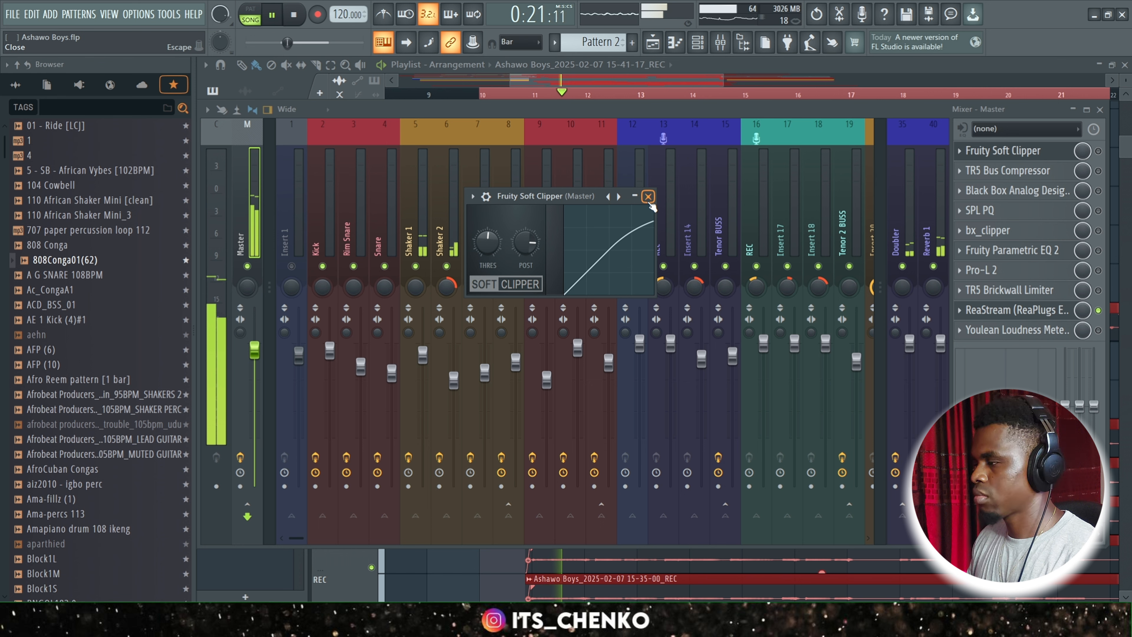
left_click(648, 201)
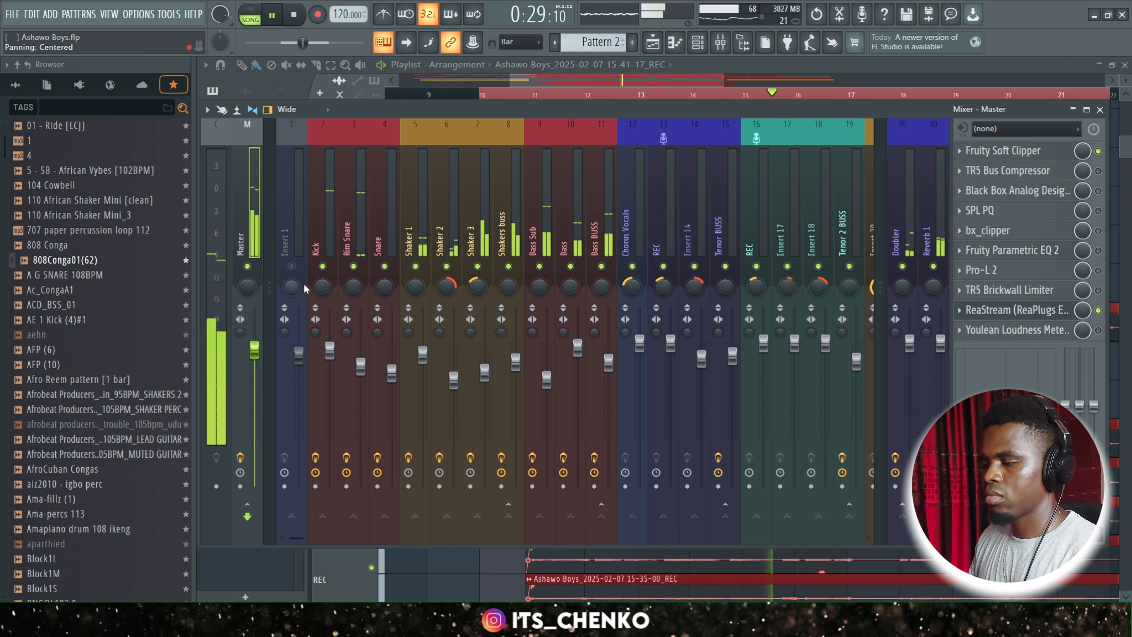
key("space")
Enable TR5 Bus Compressor on the Master track and review its settings with playback.
left_click(1099, 170)
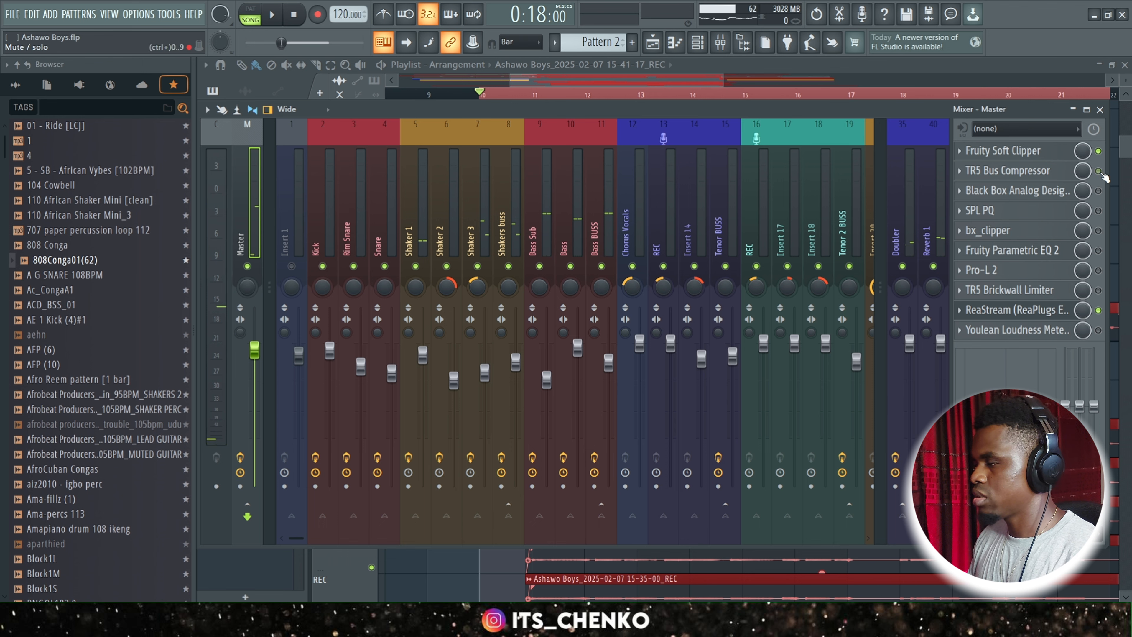
left_click(1056, 179)
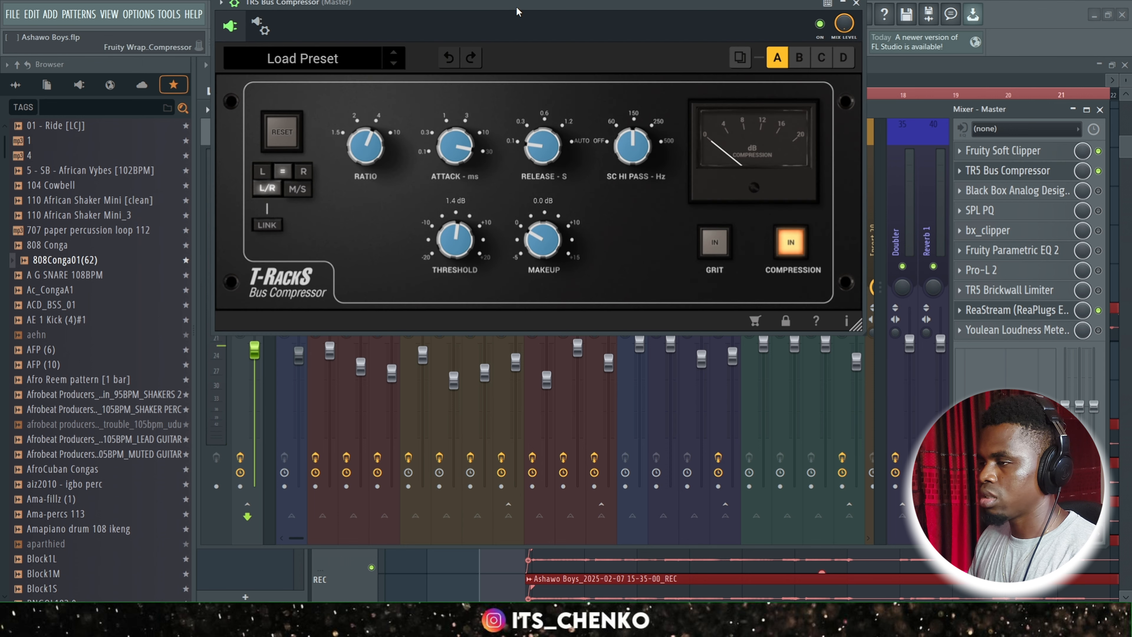
left_click_drag(511, 9, 517, 76)
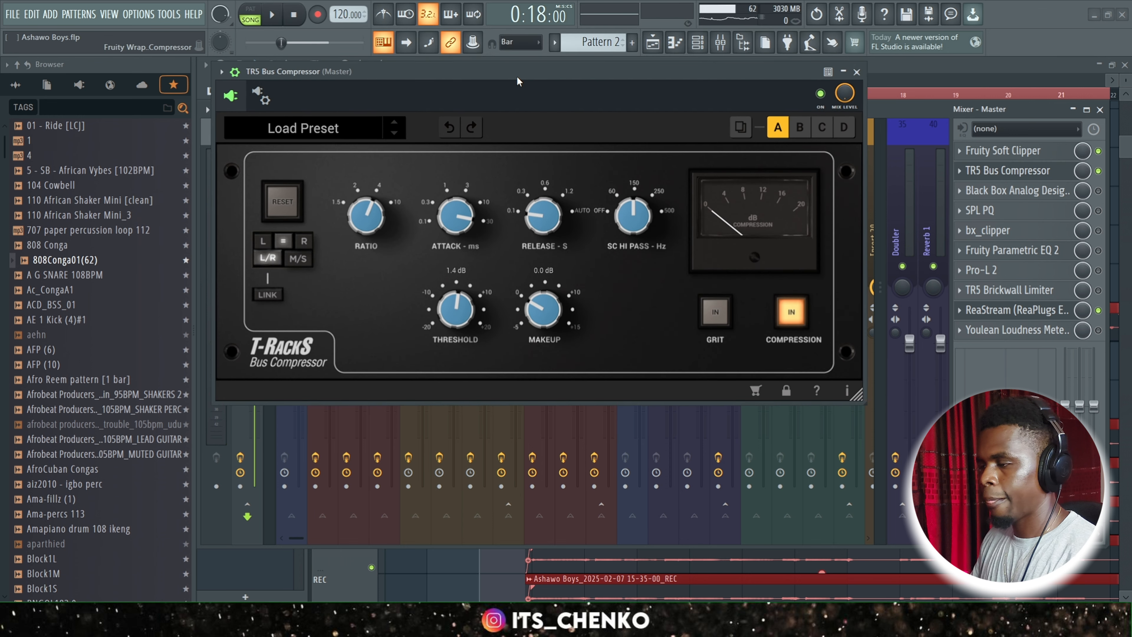
key("space")
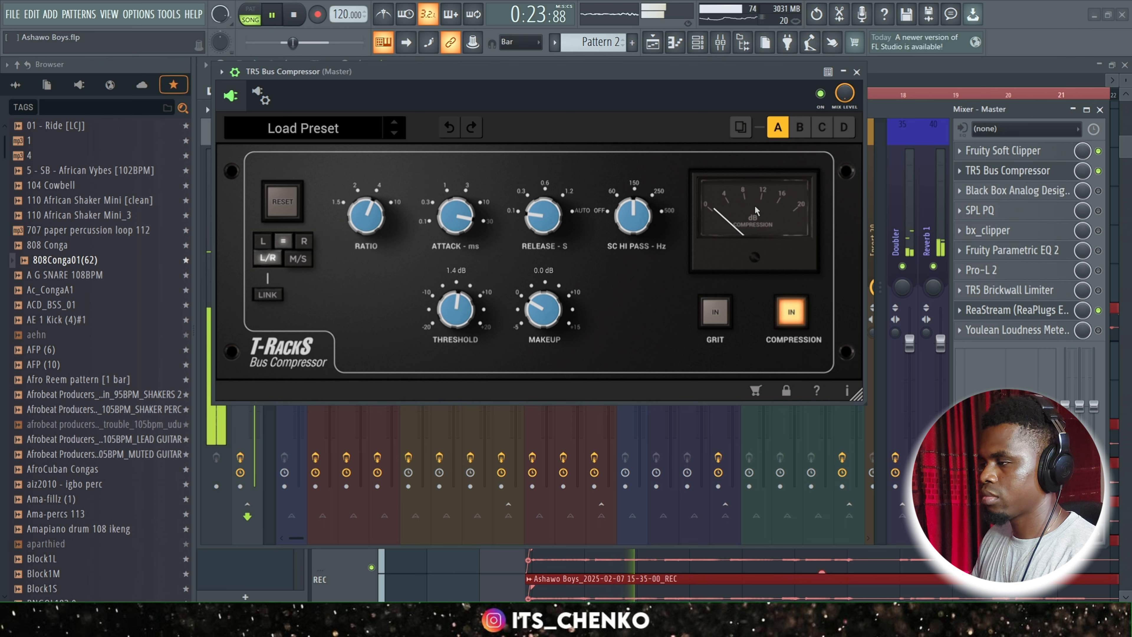
left_click(857, 72)
key("space")
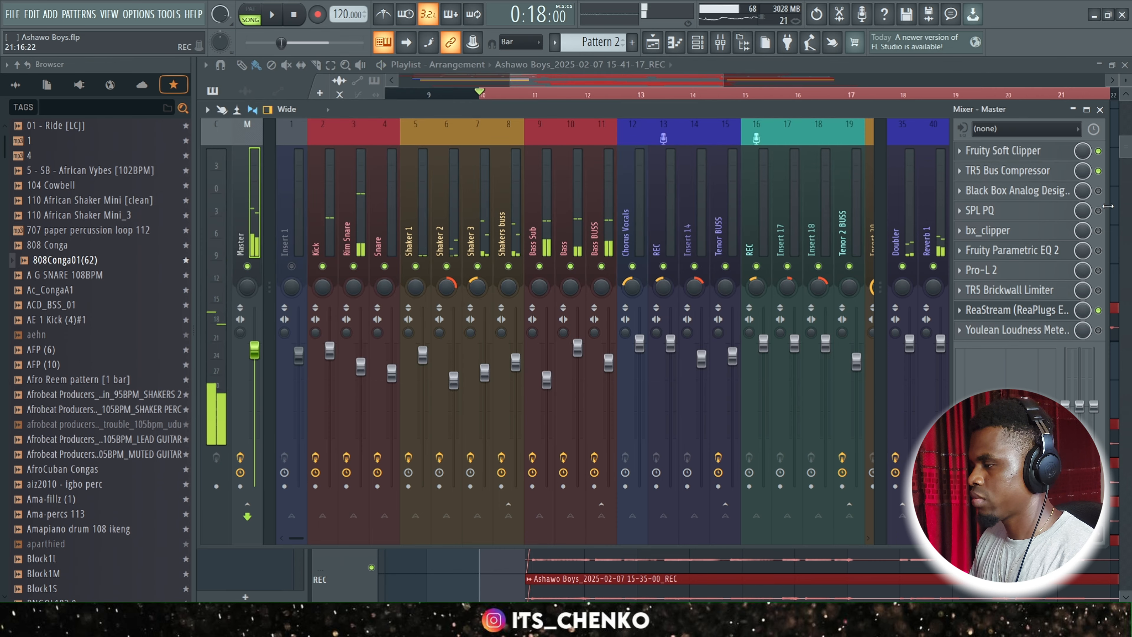
Enable Black Box Analog Design HG-2 on the Master track and compare it bypassed and engaged during playback.
left_click(1098, 191)
left_click(1010, 196)
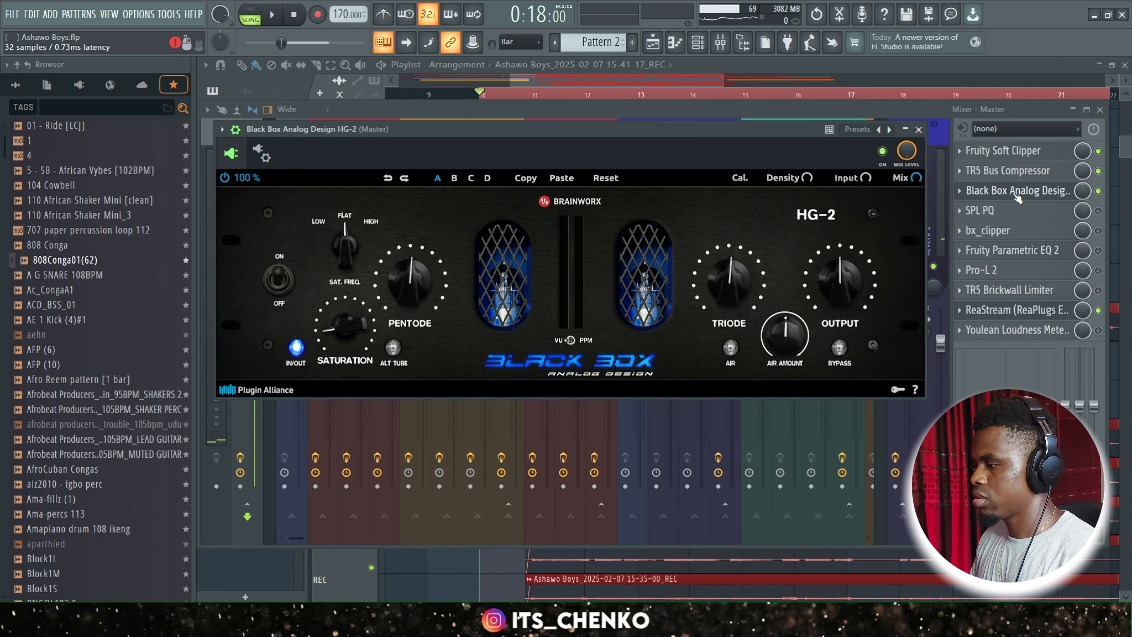
left_click_drag(558, 134, 586, 134)
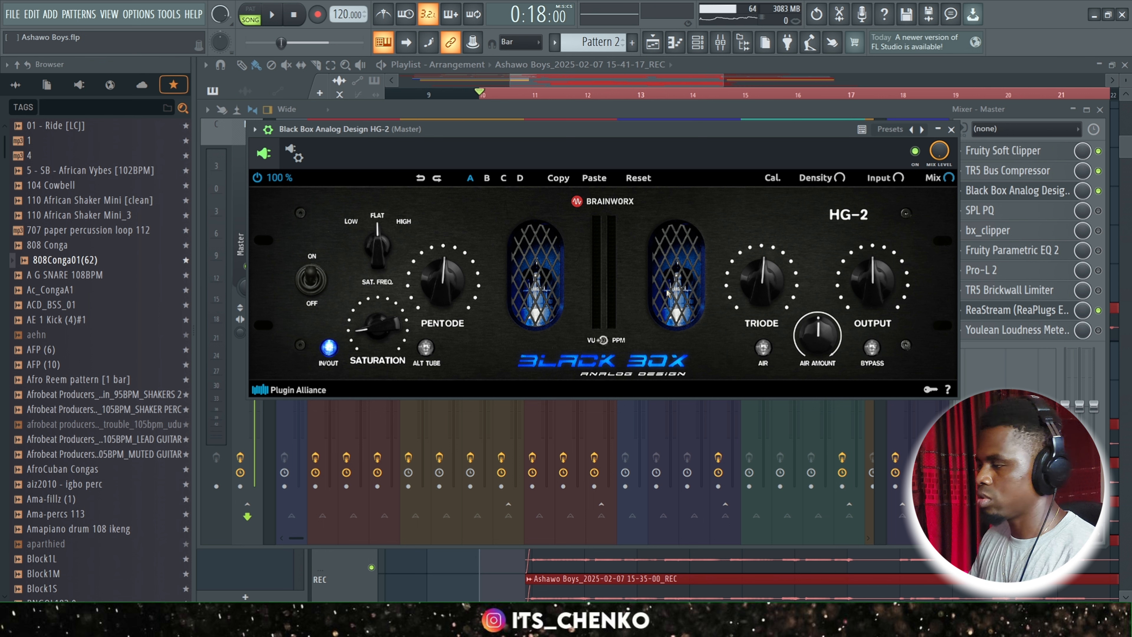
key("space")
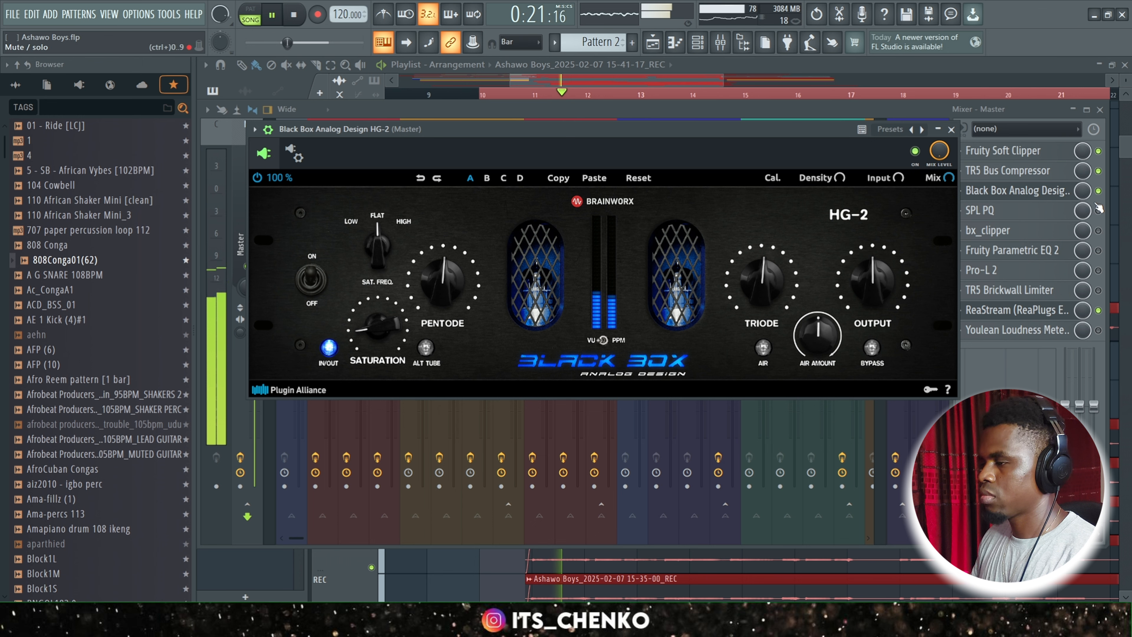
left_click(1098, 191)
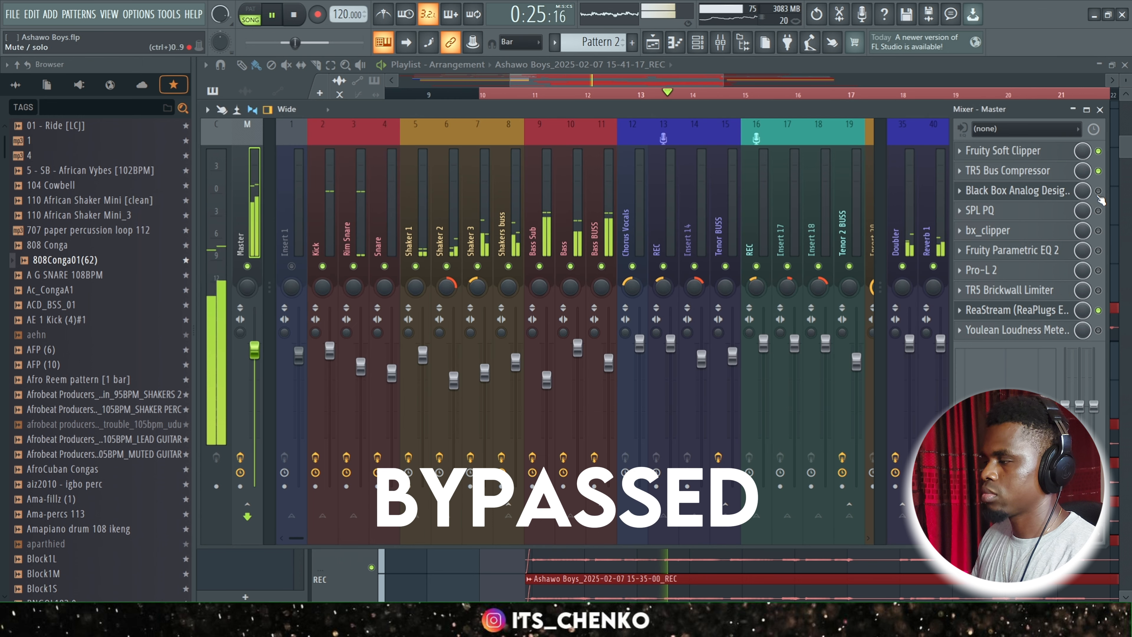
left_click(1098, 190)
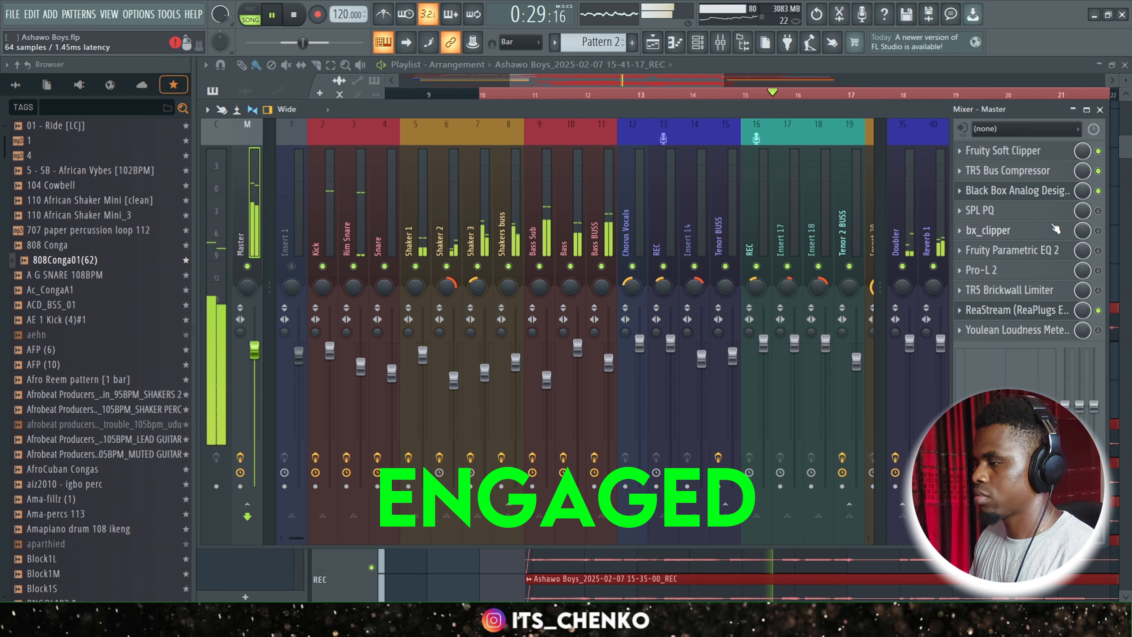
key("space")
Enable SPL PQ on the Master track and review its low and low-mid band gain and frequency settings.
left_click(1048, 217)
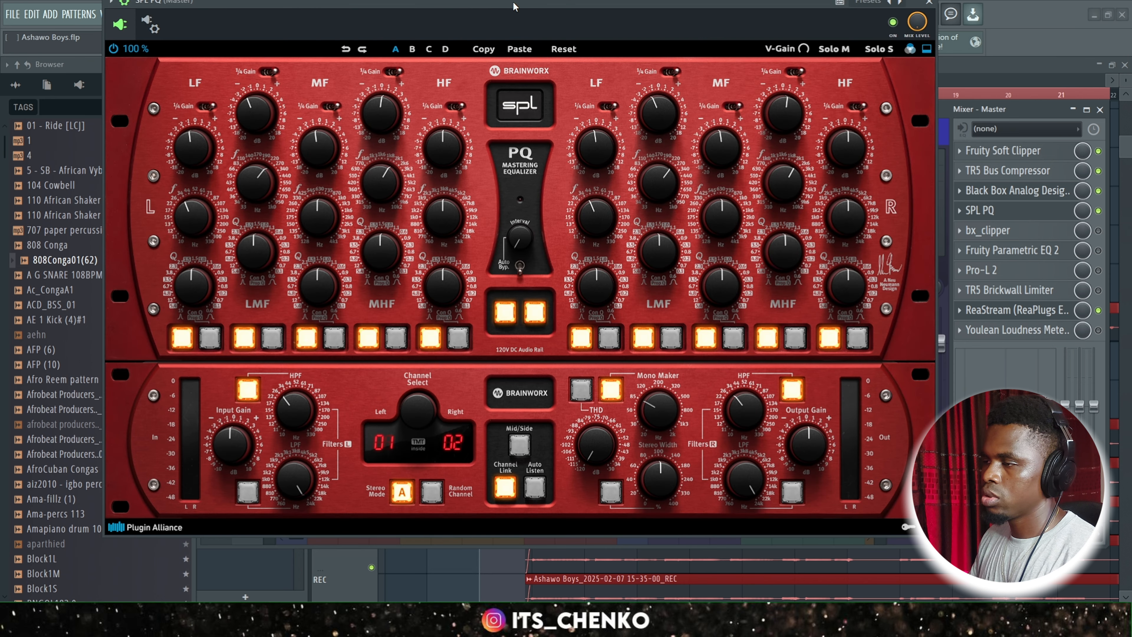
left_click_drag(515, 3, 620, 41)
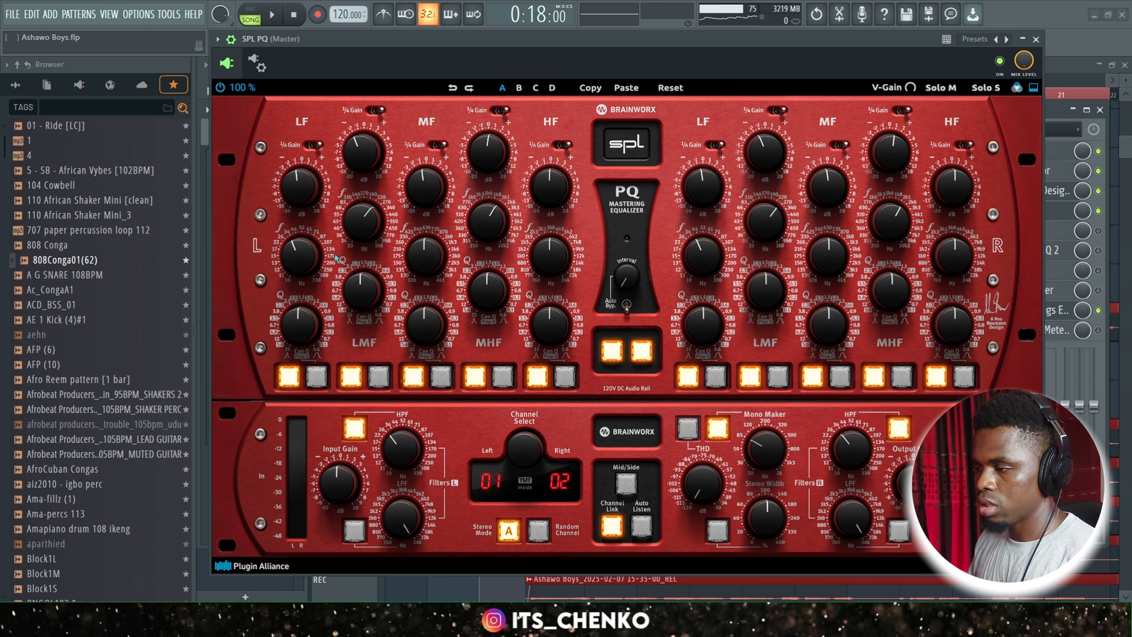
mouse_move(306, 198)
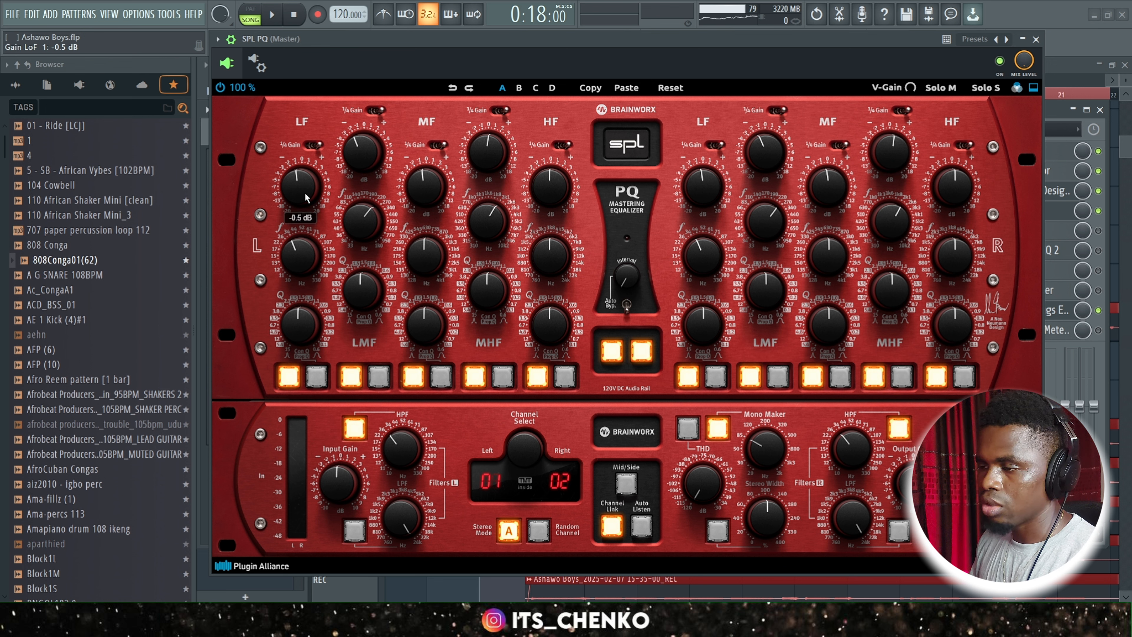
mouse_move(291, 257)
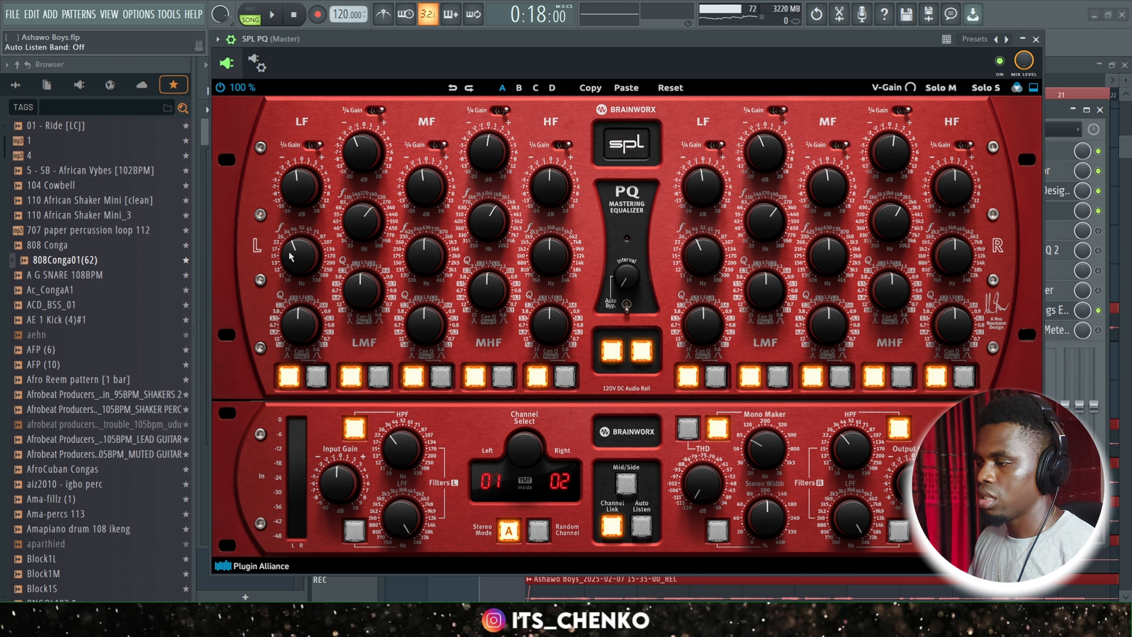
mouse_move(365, 165)
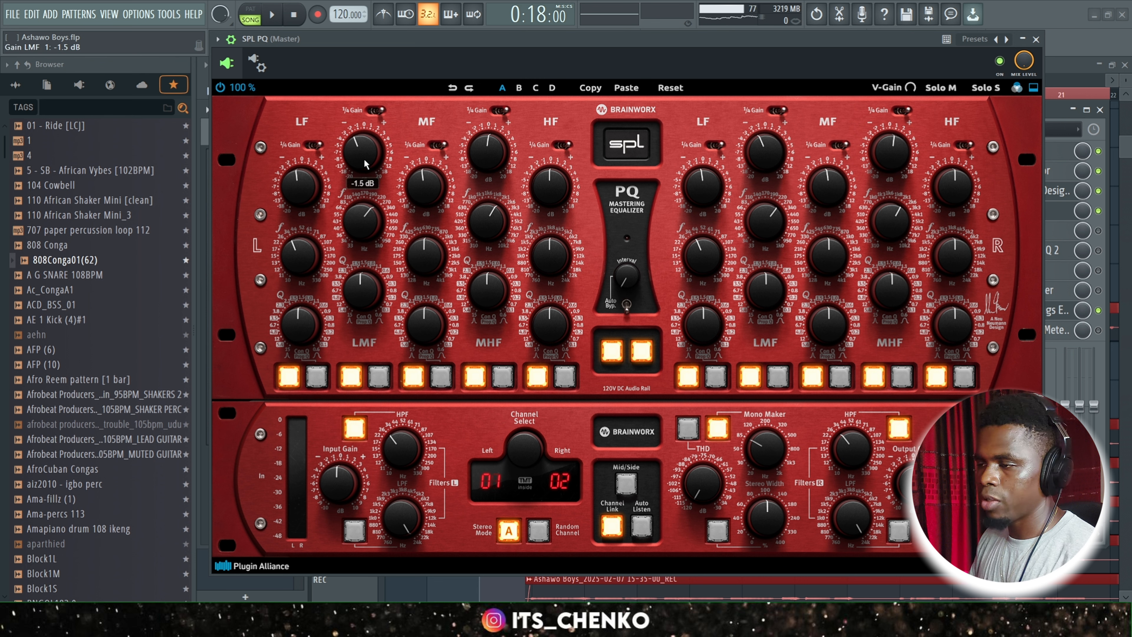
mouse_move(364, 239)
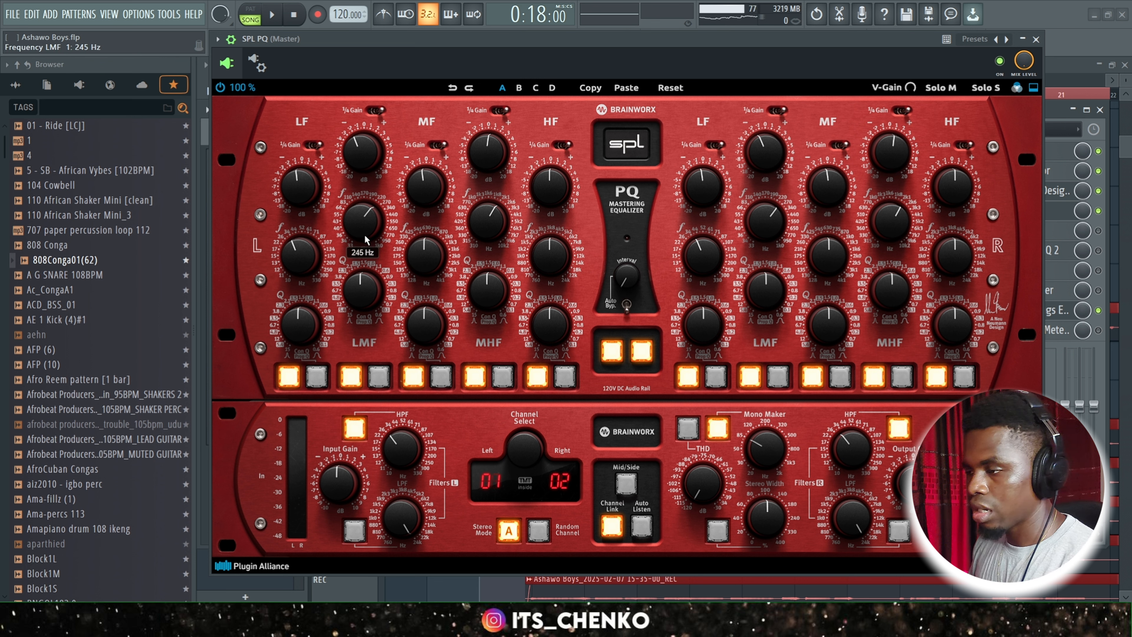
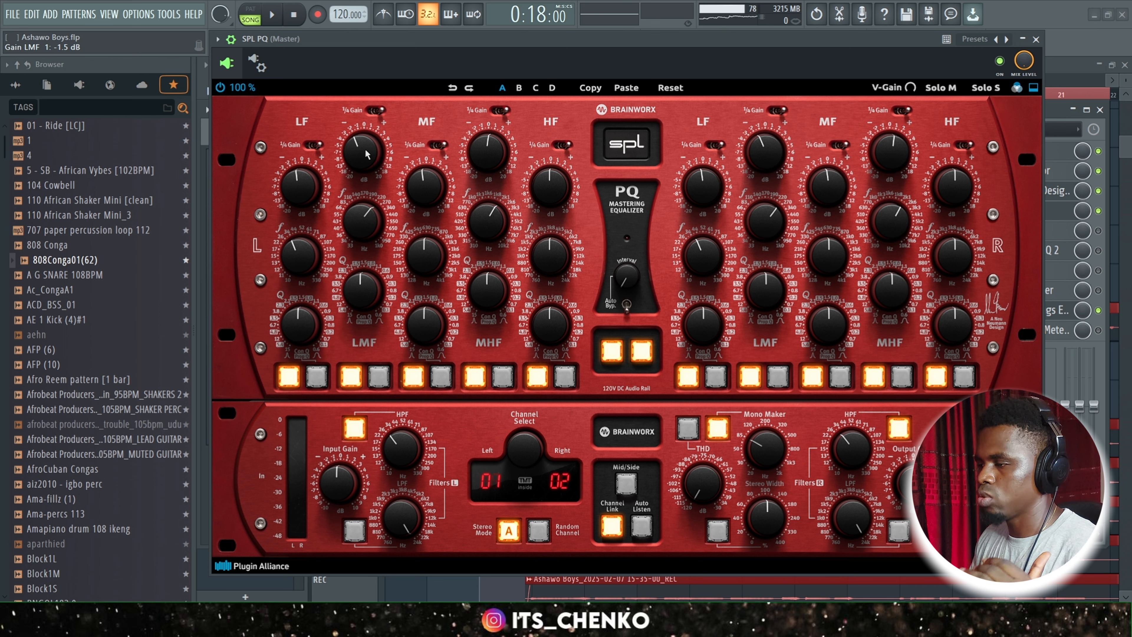
Review the mid, high-mid and high band gain and frequency settings of SPL PQ, and close the equalizer.
mouse_move(435, 260)
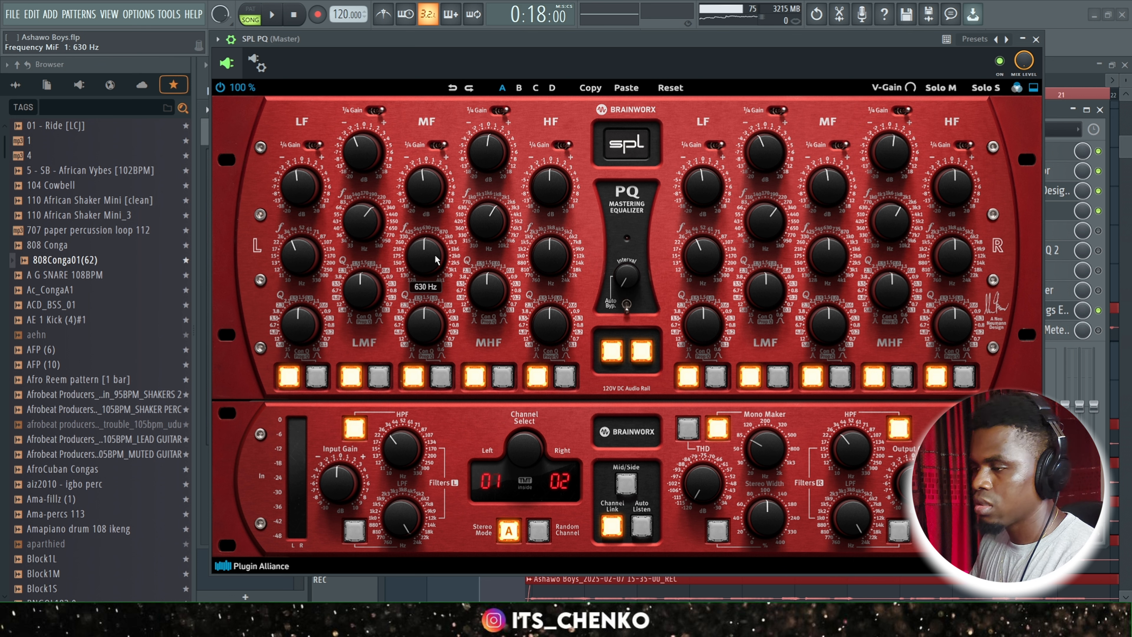
mouse_move(428, 186)
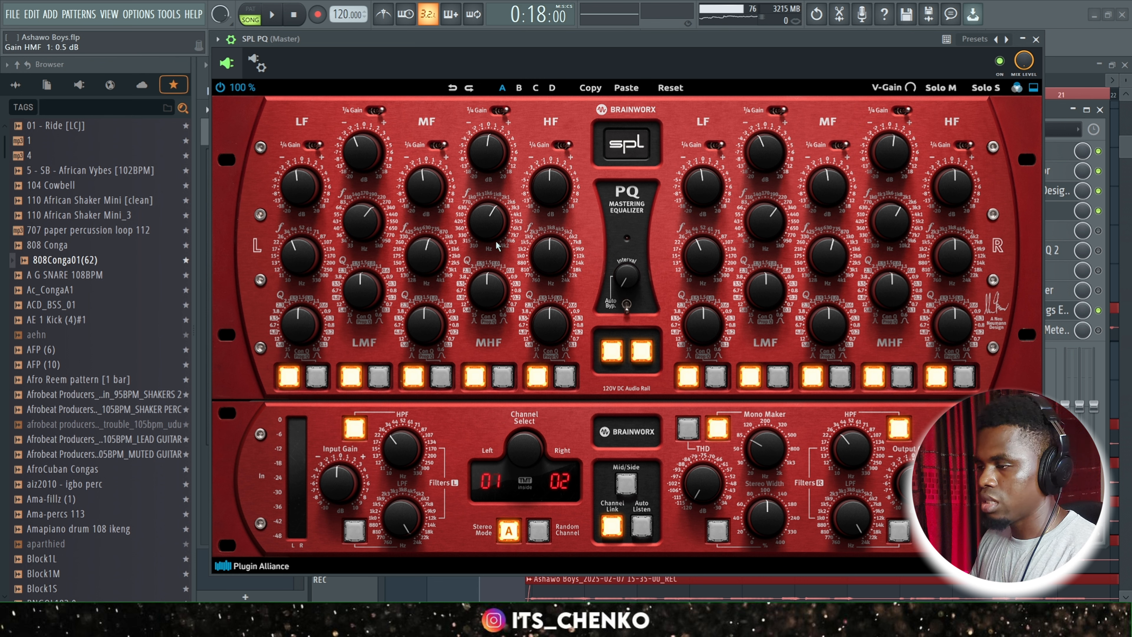
mouse_move(496, 236)
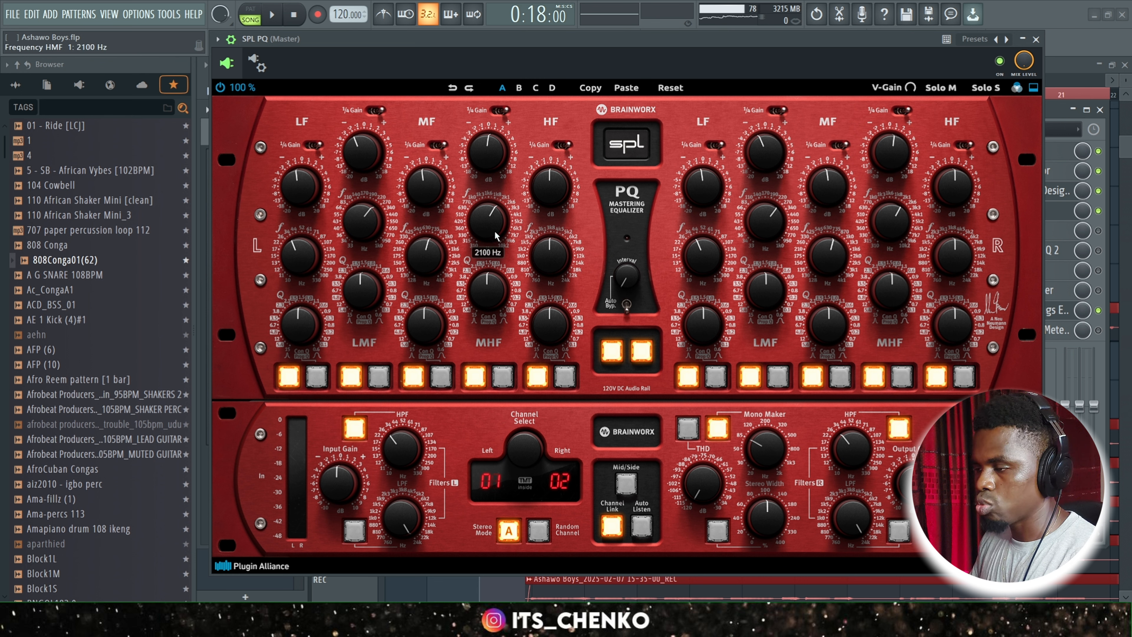
mouse_move(488, 154)
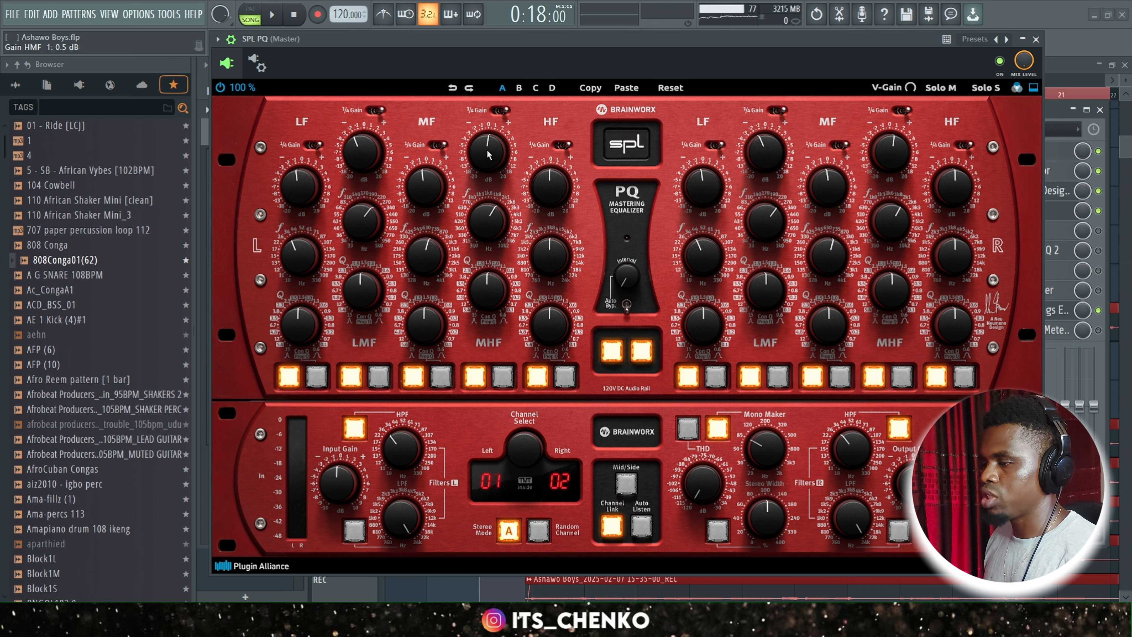
mouse_move(560, 187)
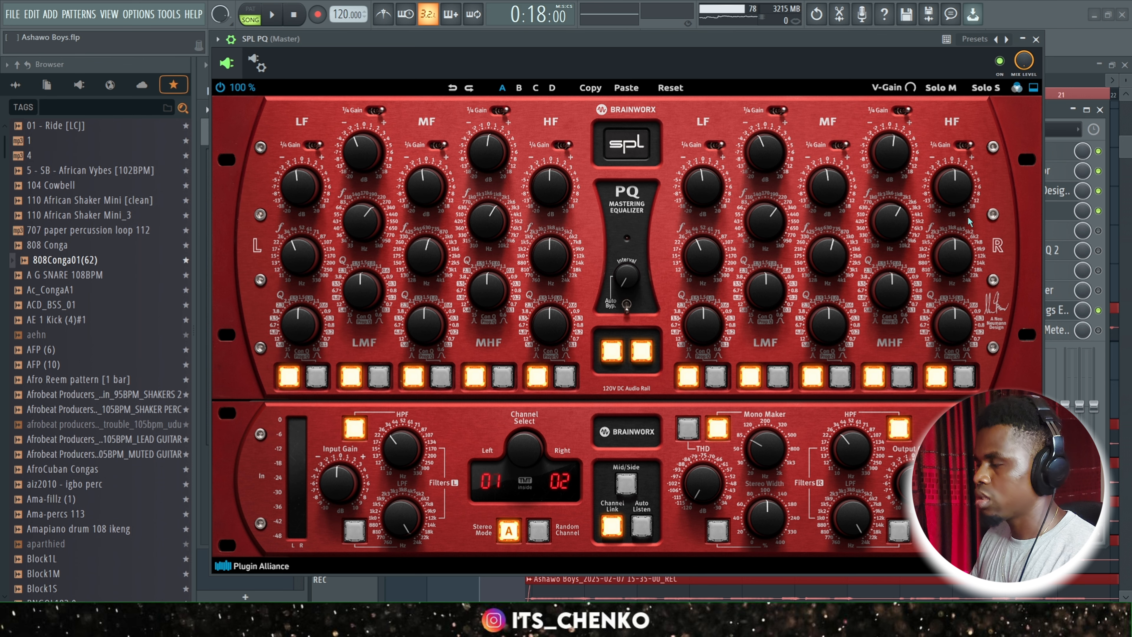
left_click(1035, 39)
Play back the song from the verse to hear the Master track with SPL PQ engaged.
key("space")
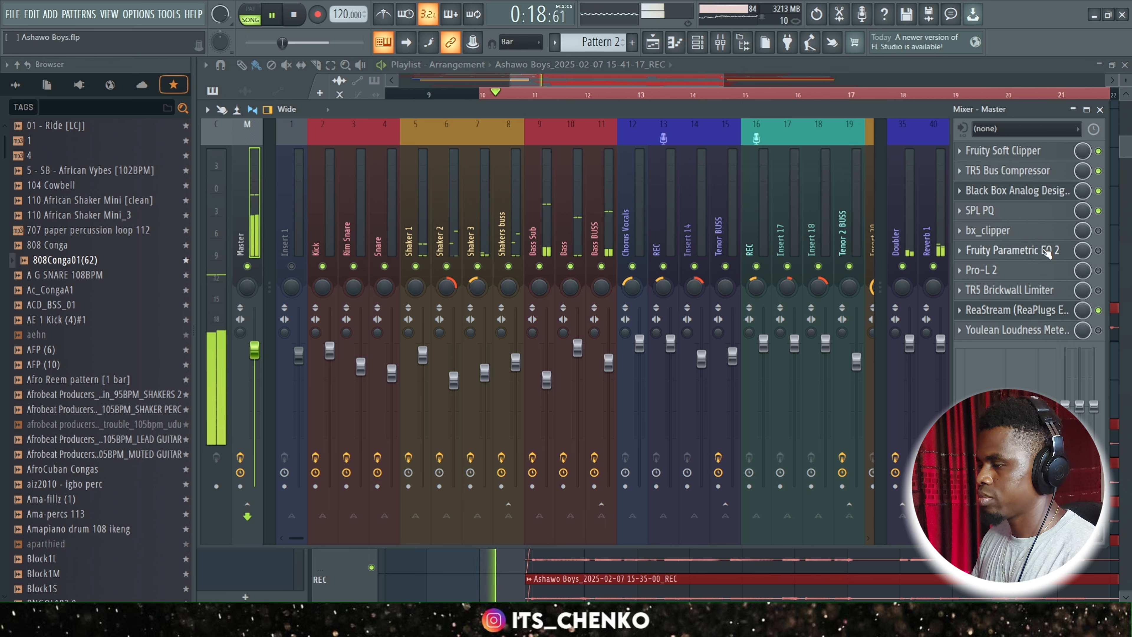
key("space")
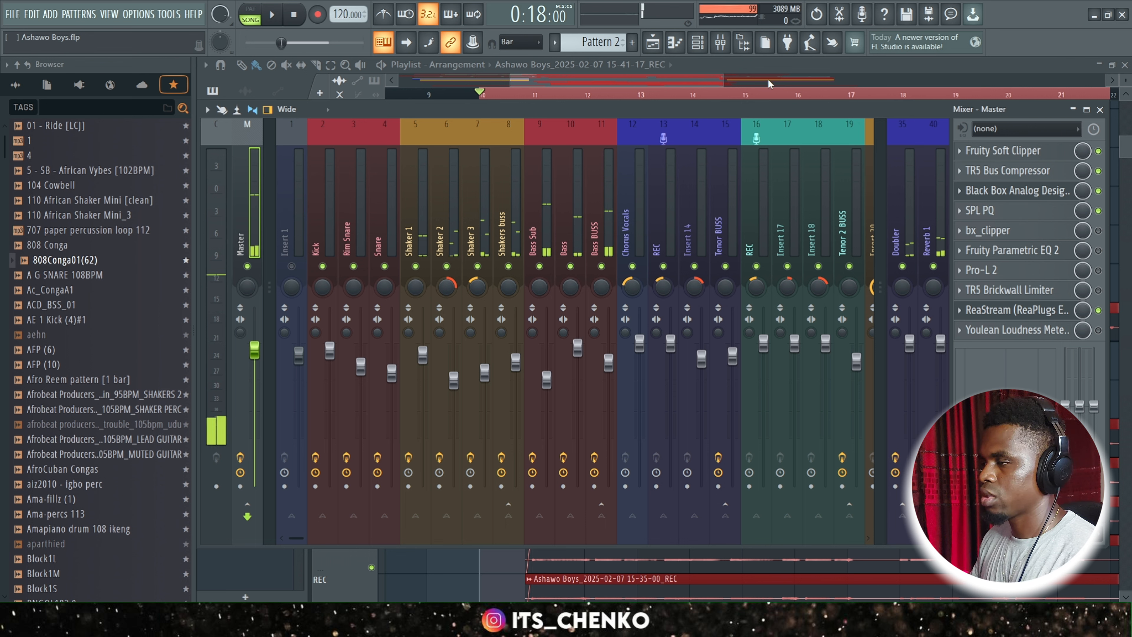
key("space")
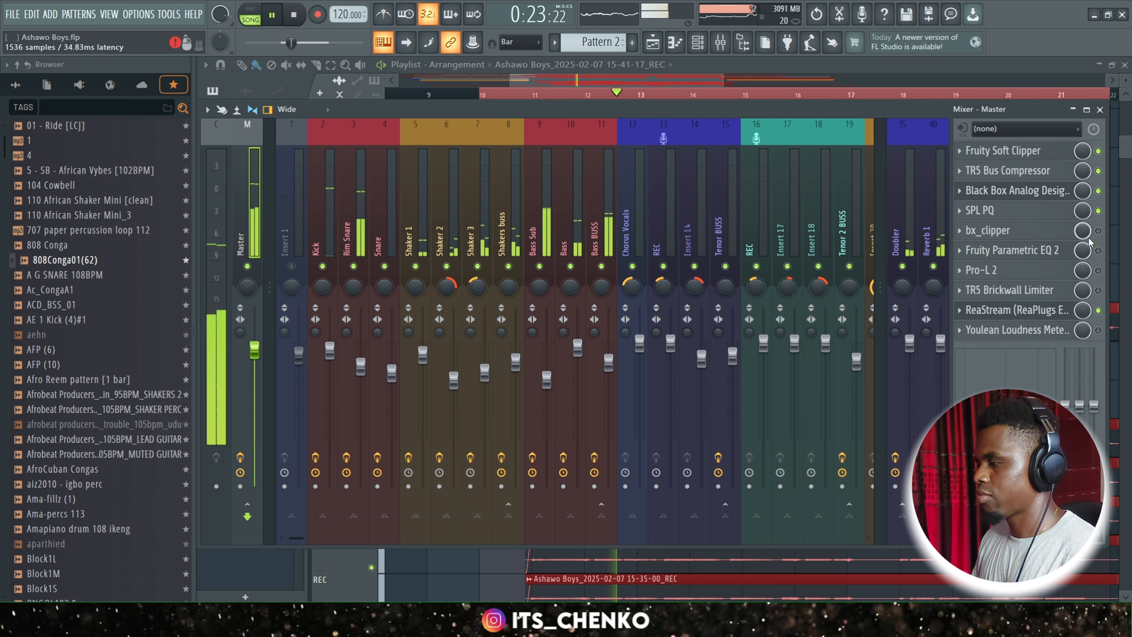
key("space")
Enable bx_clipper on the Master track, review its settings with playback, and close it.
left_click(1061, 236)
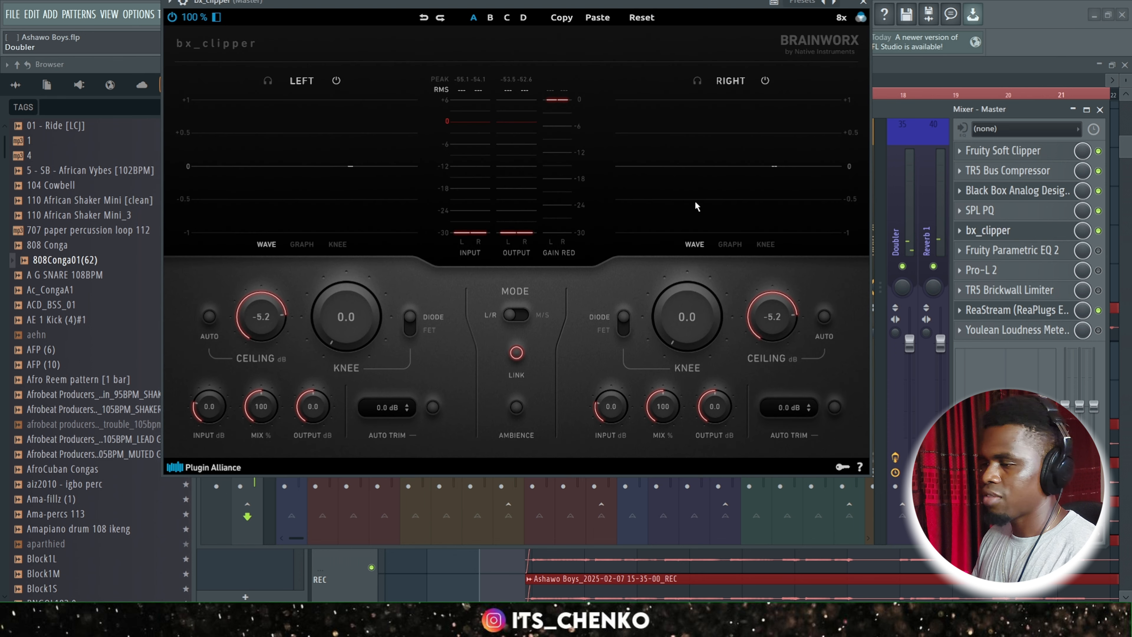
left_click_drag(563, 2, 585, 92)
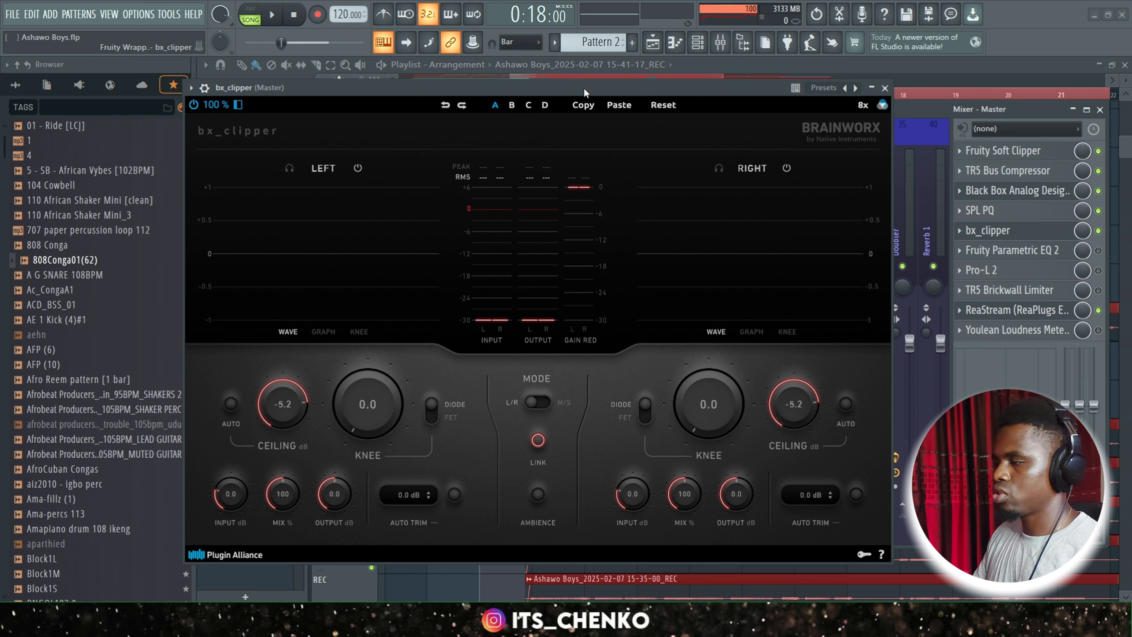
left_click_drag(585, 92, 586, 71)
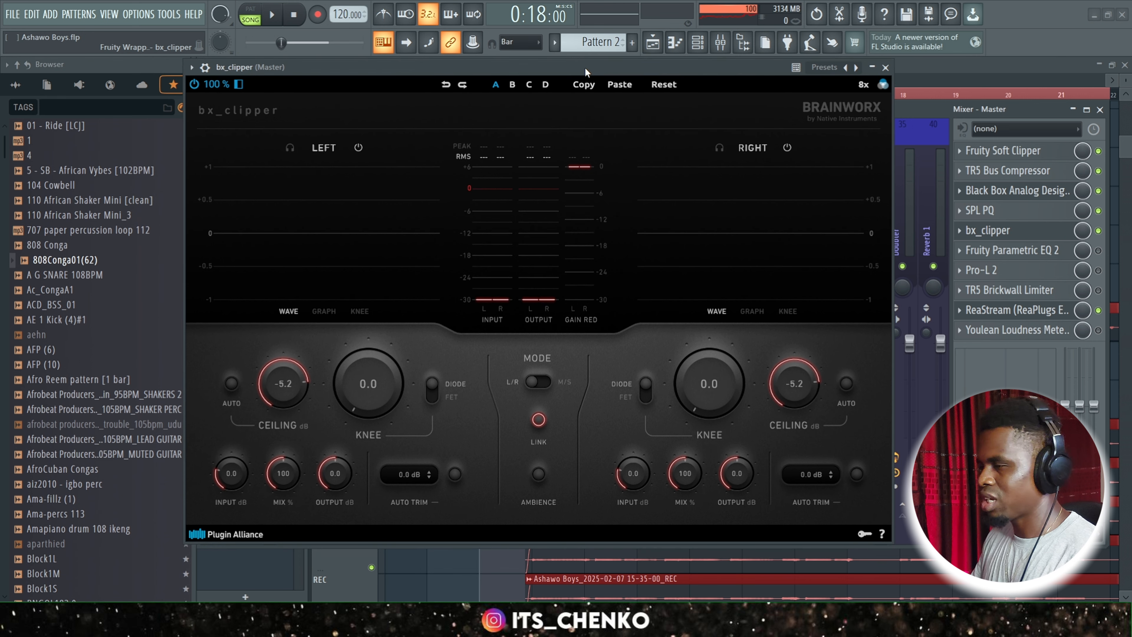
left_click_drag(585, 71, 591, 83)
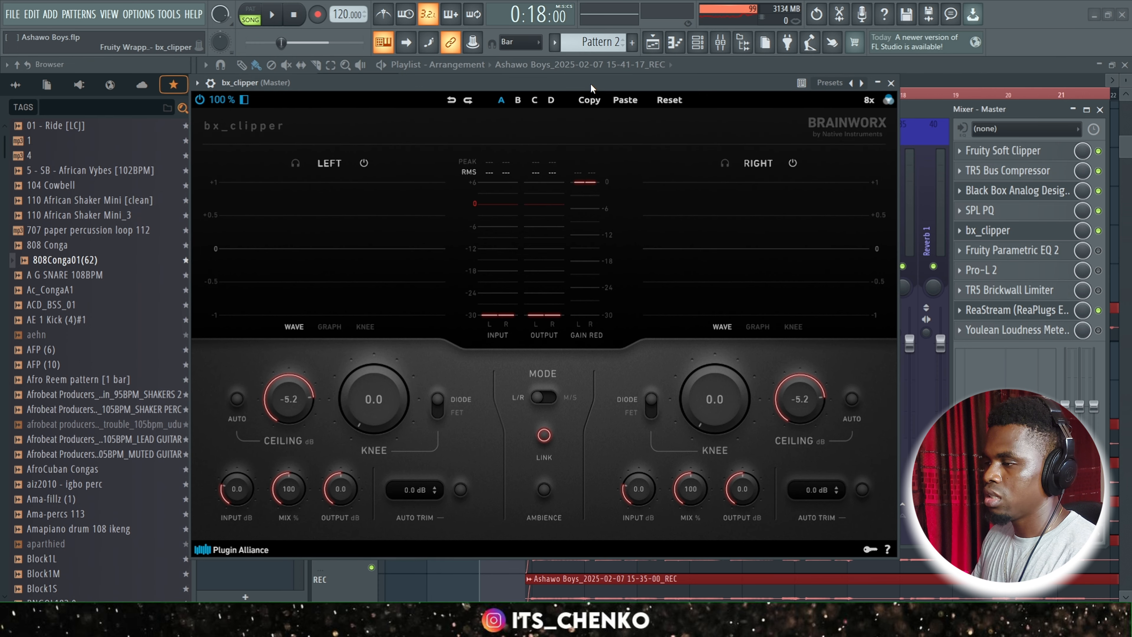
key("space")
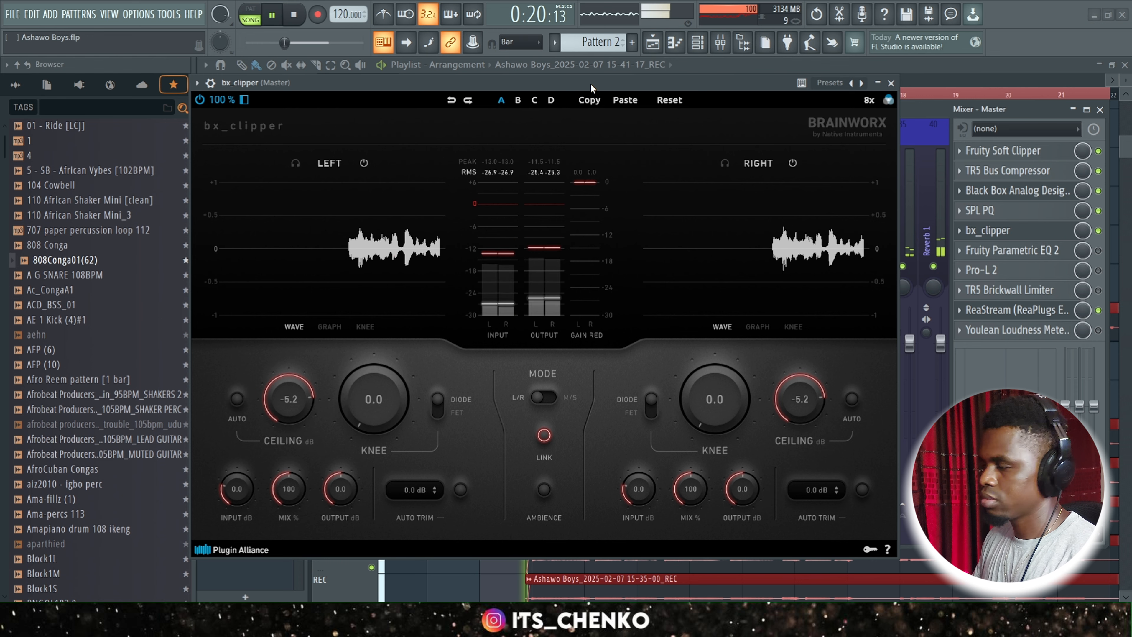
key("space")
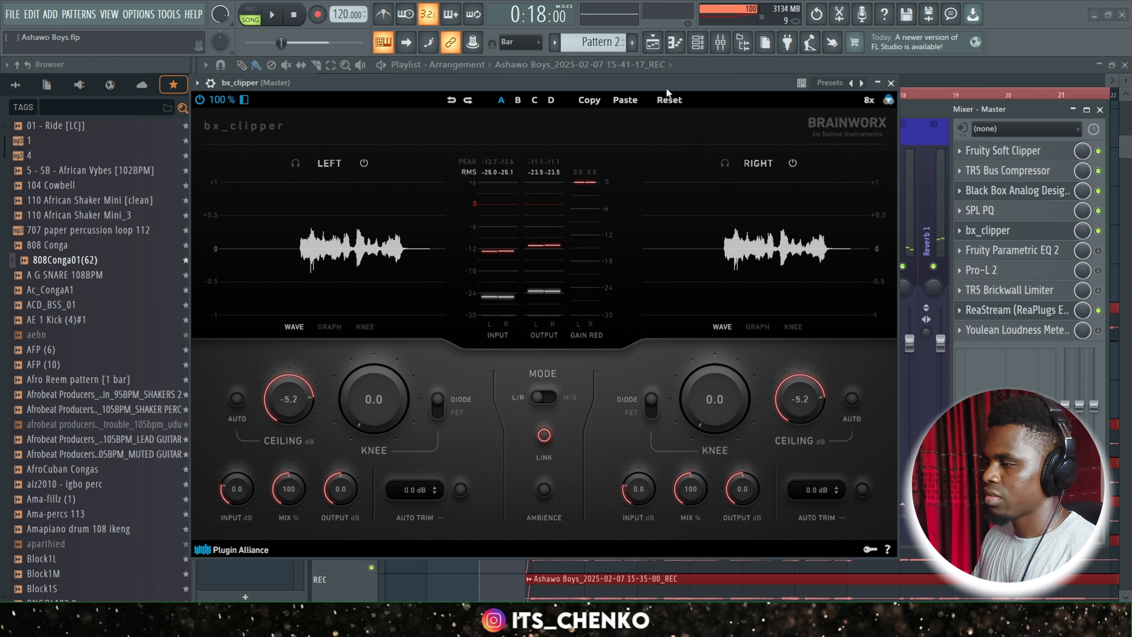
left_click_drag(667, 89, 710, 91)
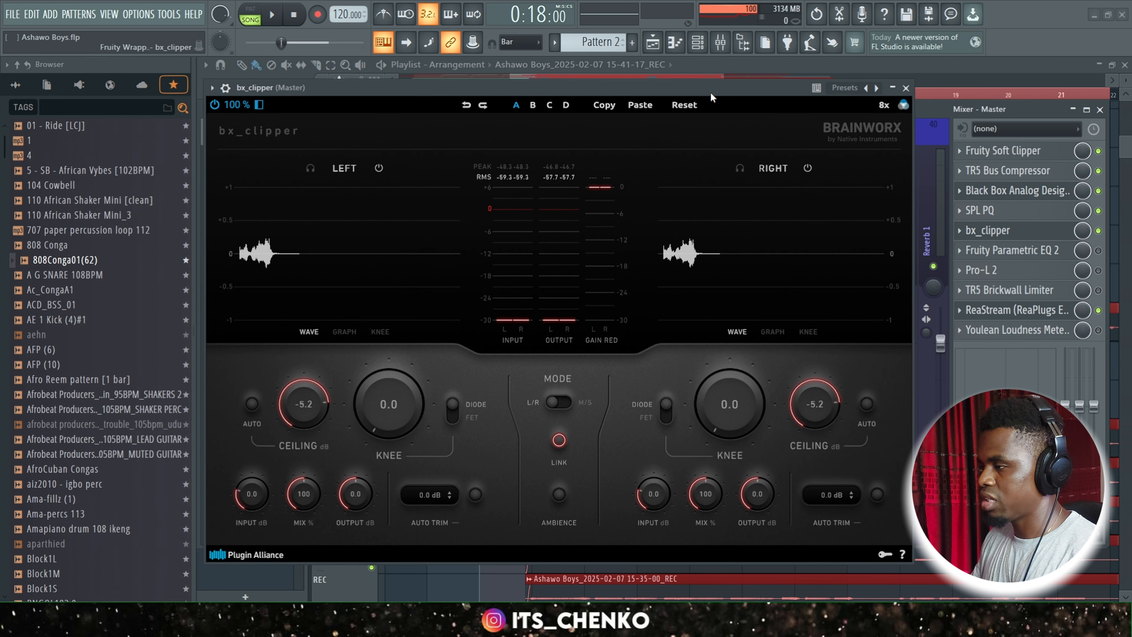
left_click(905, 86)
Enable Fruity Parametric EQ 2 on the Master track and review its low-cut and high-cut curve.
left_click(1099, 250)
left_click(1050, 258)
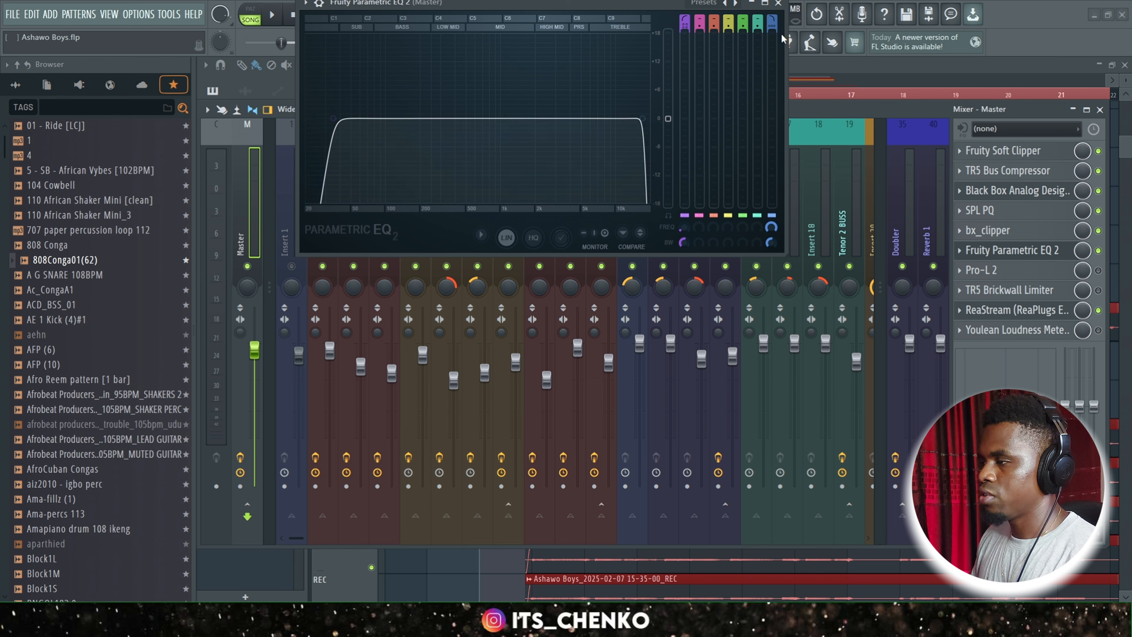
left_click(779, 3)
Enable Pro-L 2 on the Master track and review its limiting and loudness metering during playback.
left_click(1099, 271)
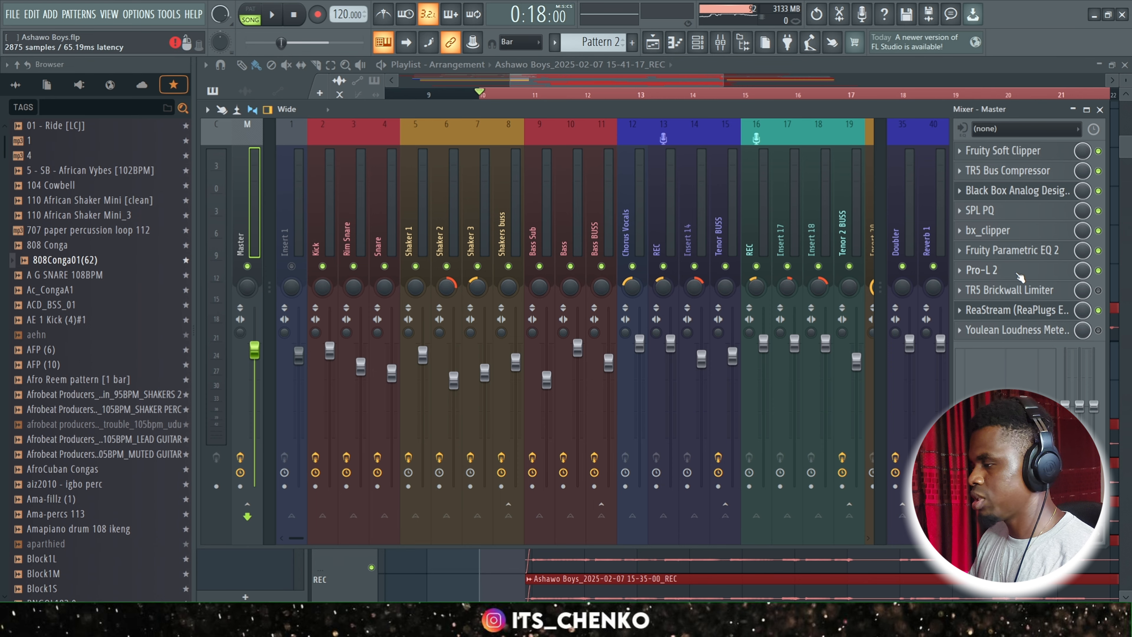
left_click(1020, 277)
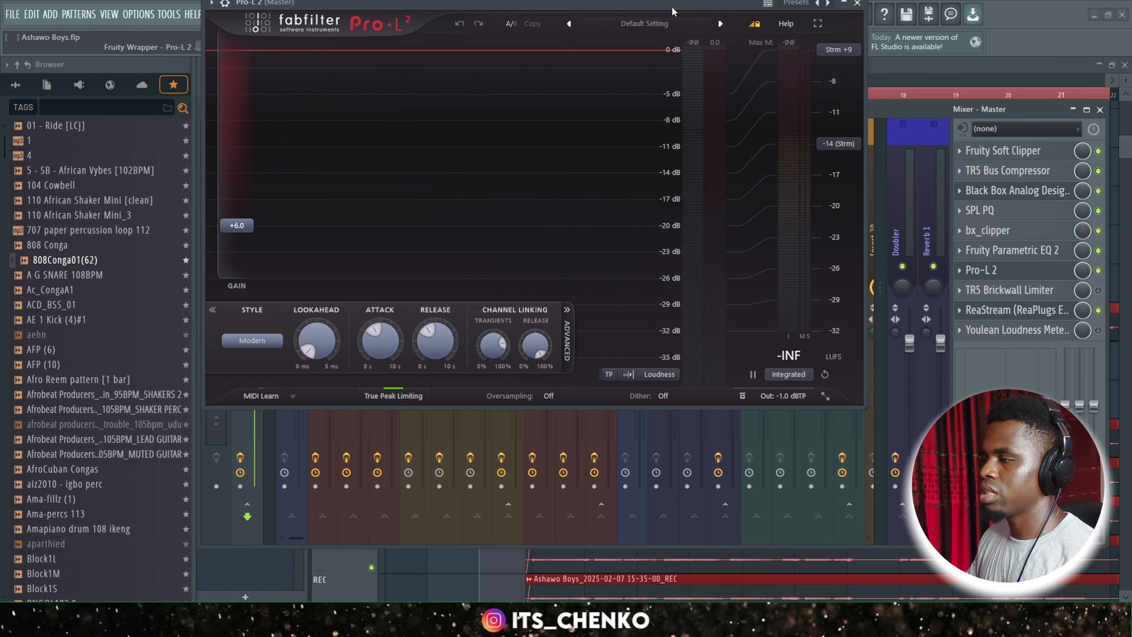
left_click_drag(669, 4, 716, 95)
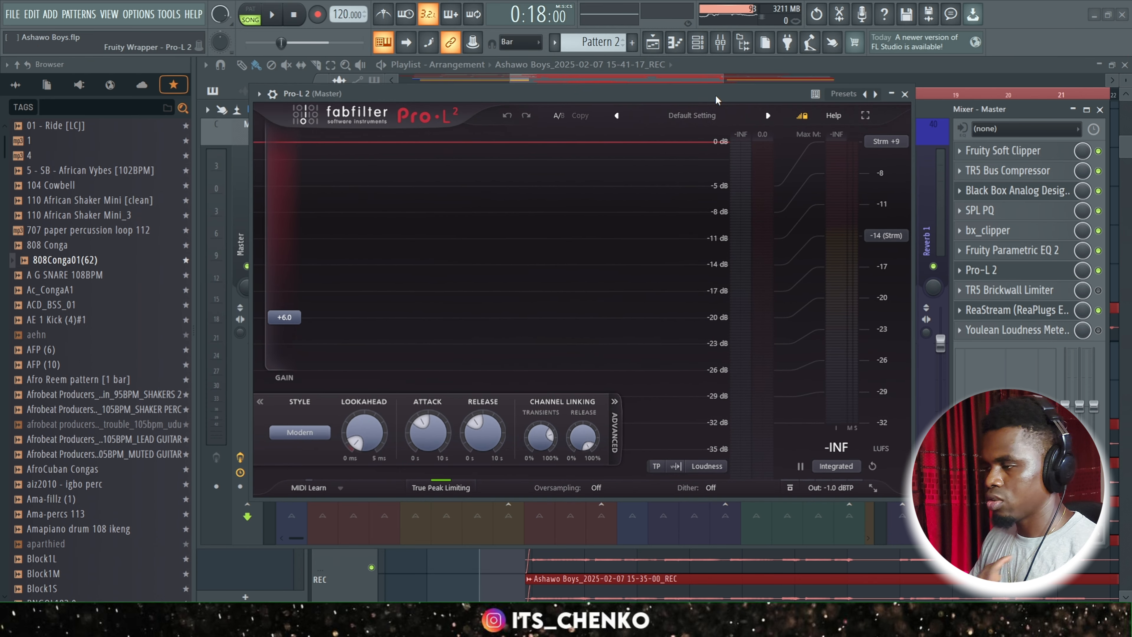
key("space")
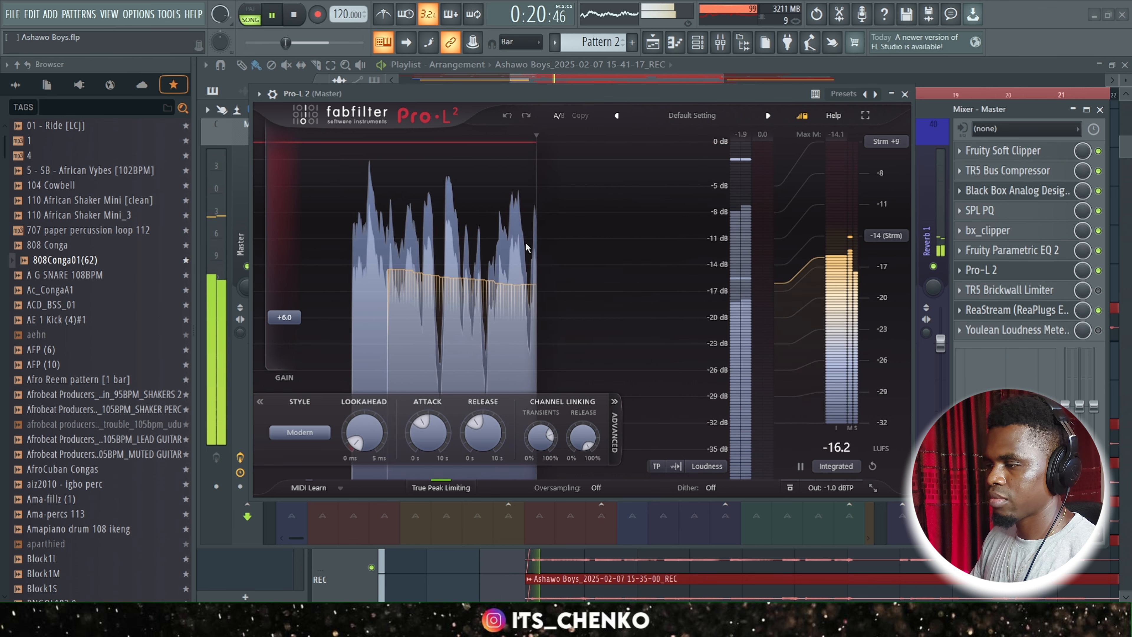
key("space")
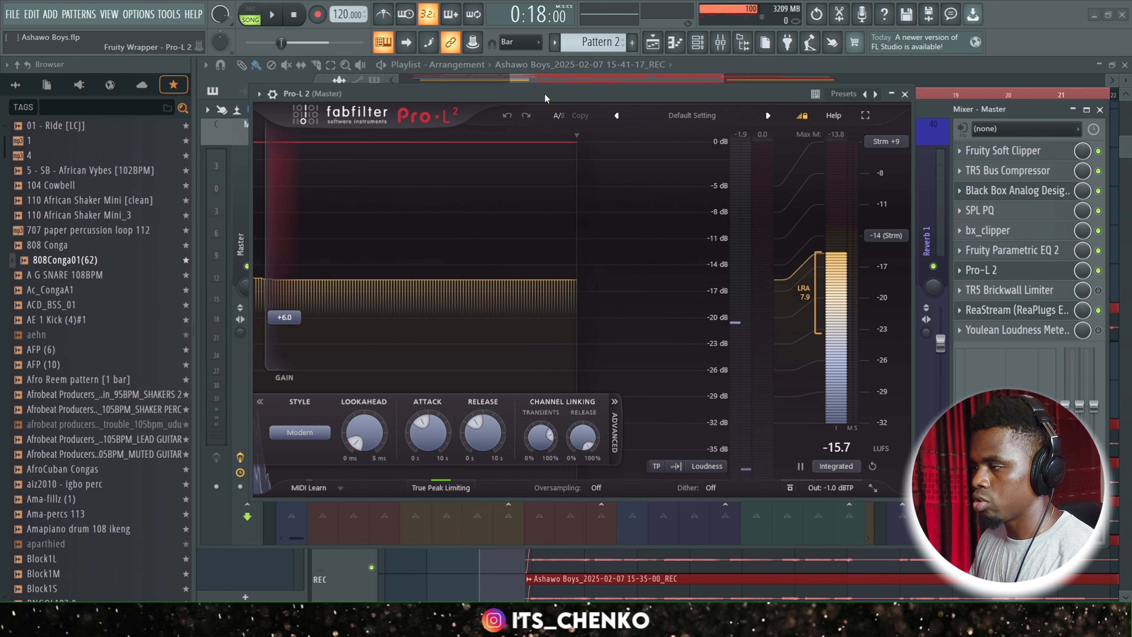
Check the CPU load of each plugin in the plugin performance monitor, and close the monitor.
left_click(725, 15)
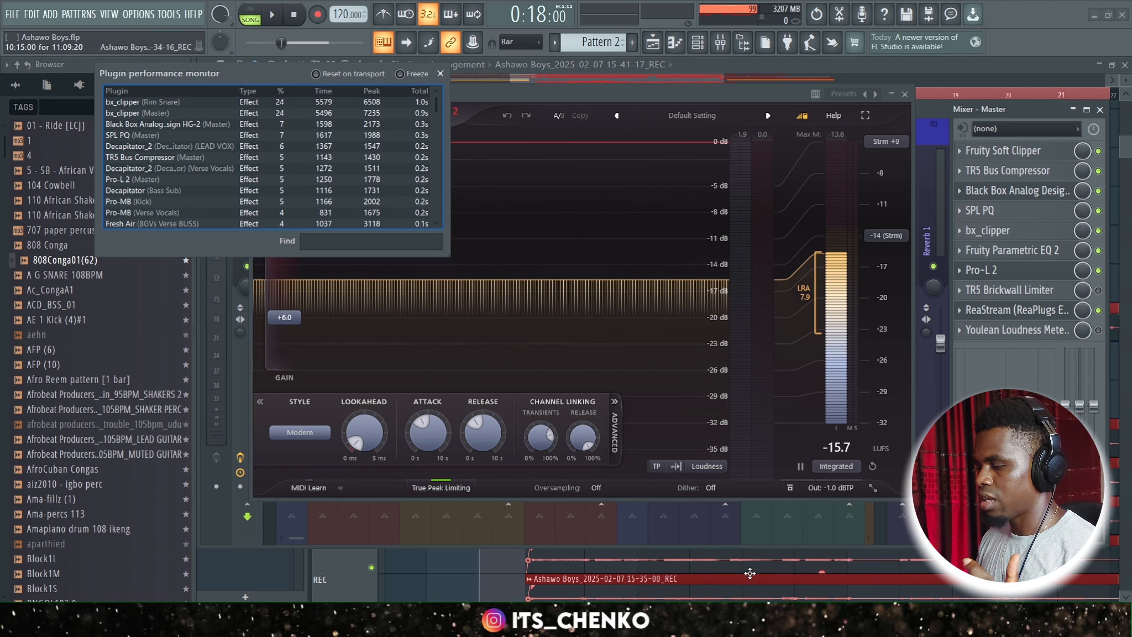
mouse_move(748, 620)
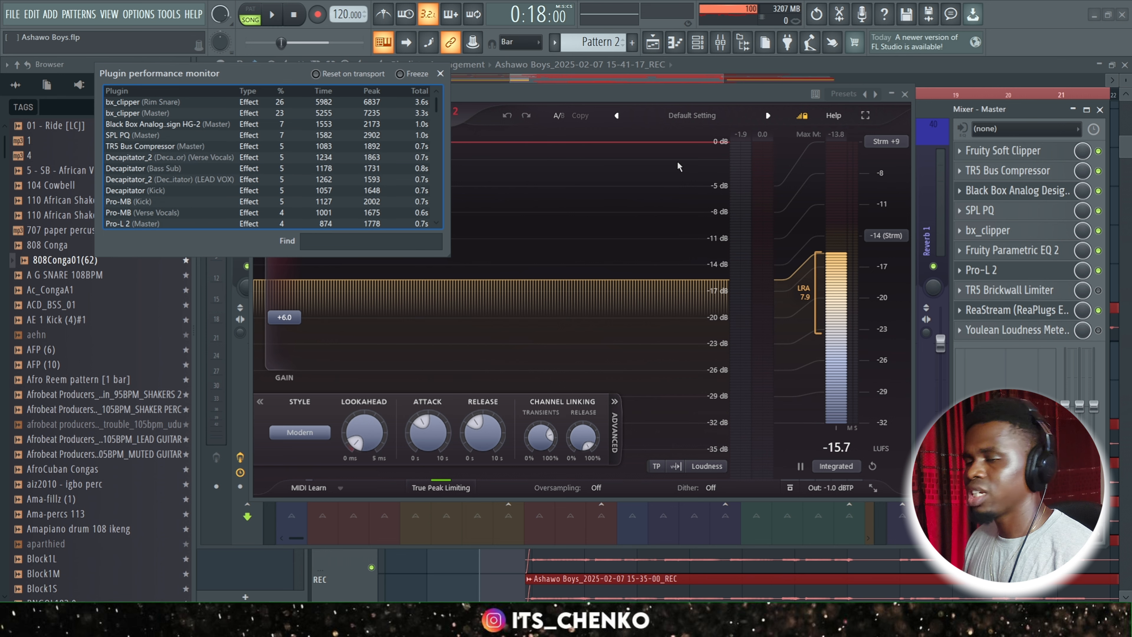
left_click(441, 73)
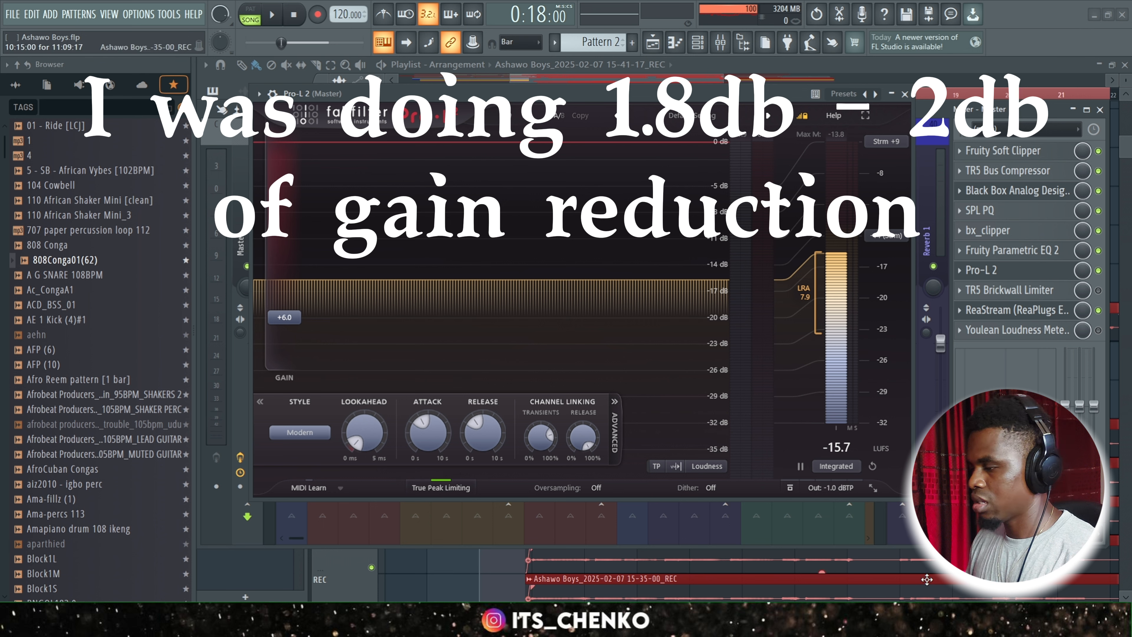
Enable TR5 Brickwall Limiter on the Master track, close Pro-L 2, and review the limiter's settings.
left_click(1099, 291)
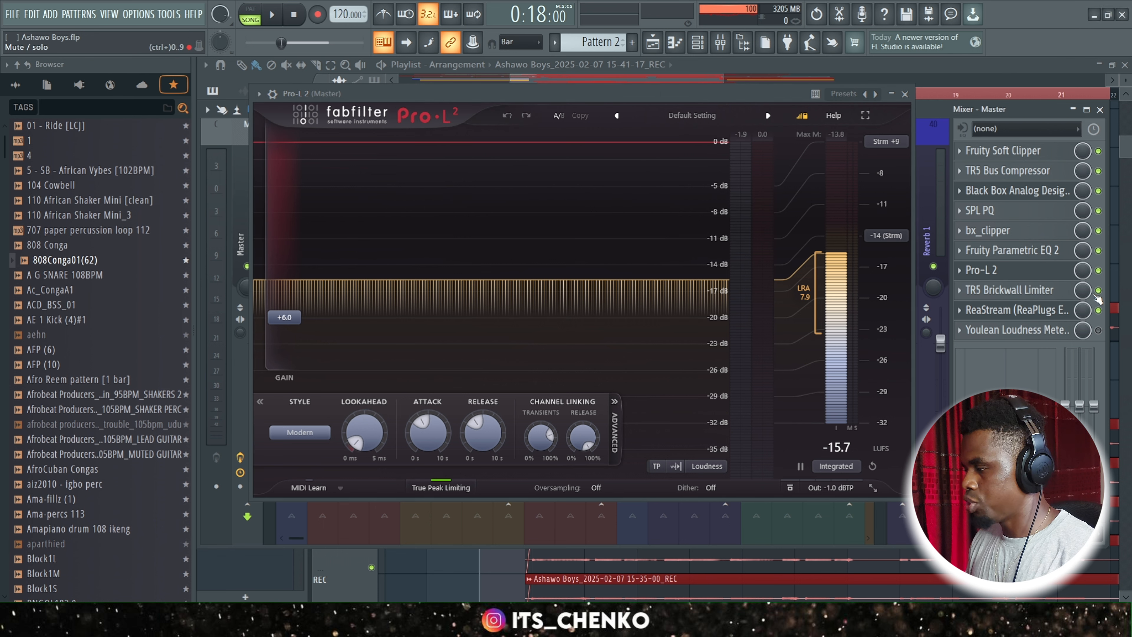
left_click(1048, 291)
left_click(905, 94)
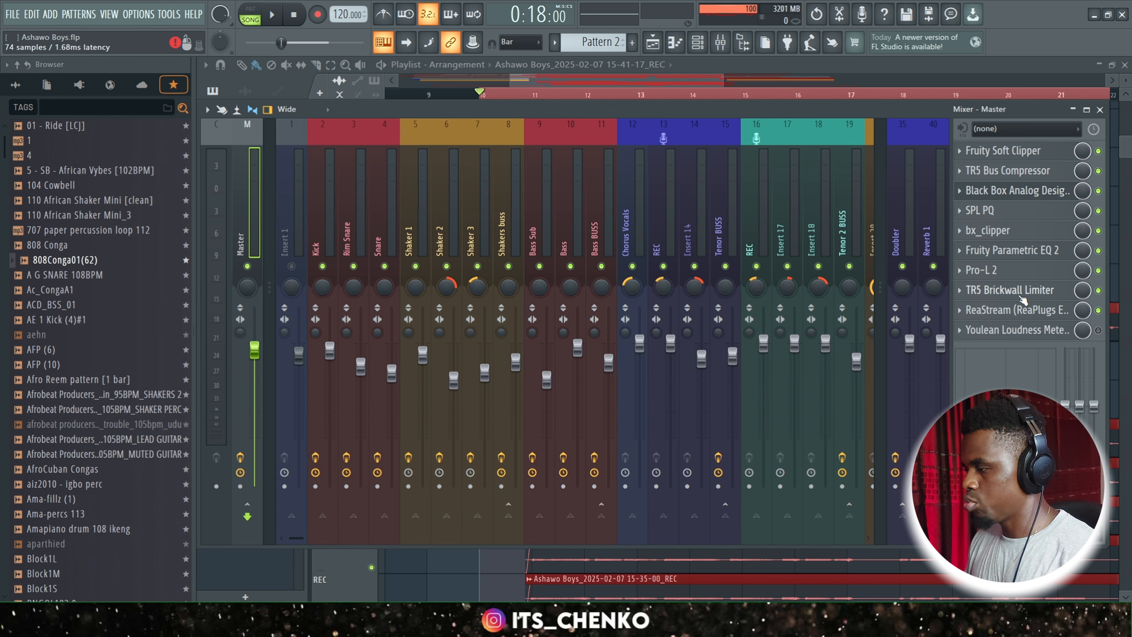
left_click(1023, 298)
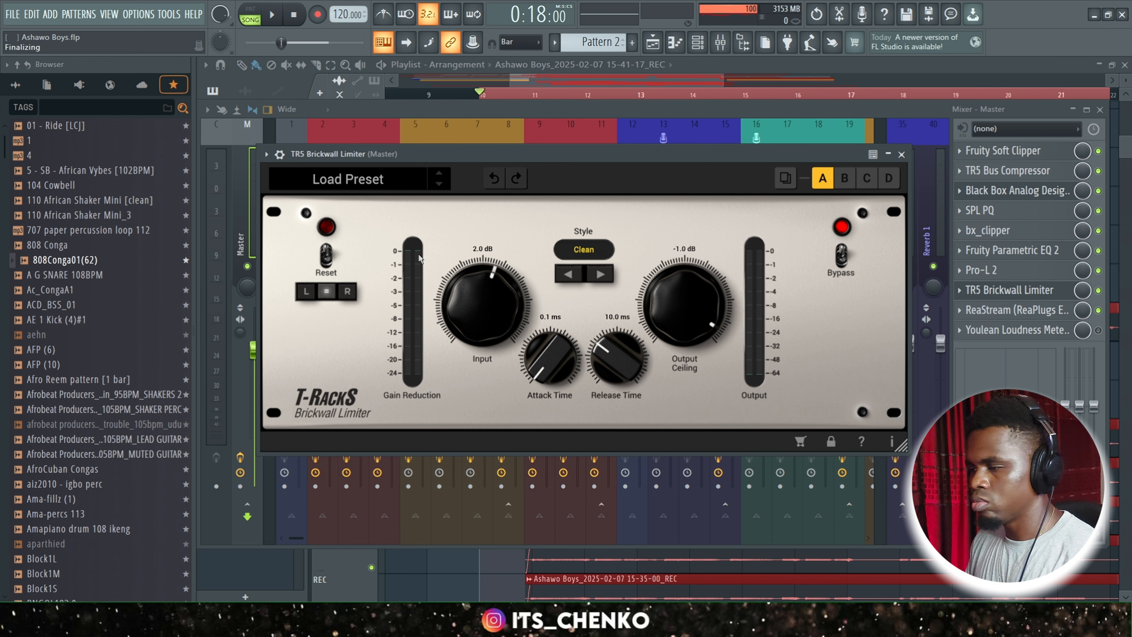
left_click(902, 154)
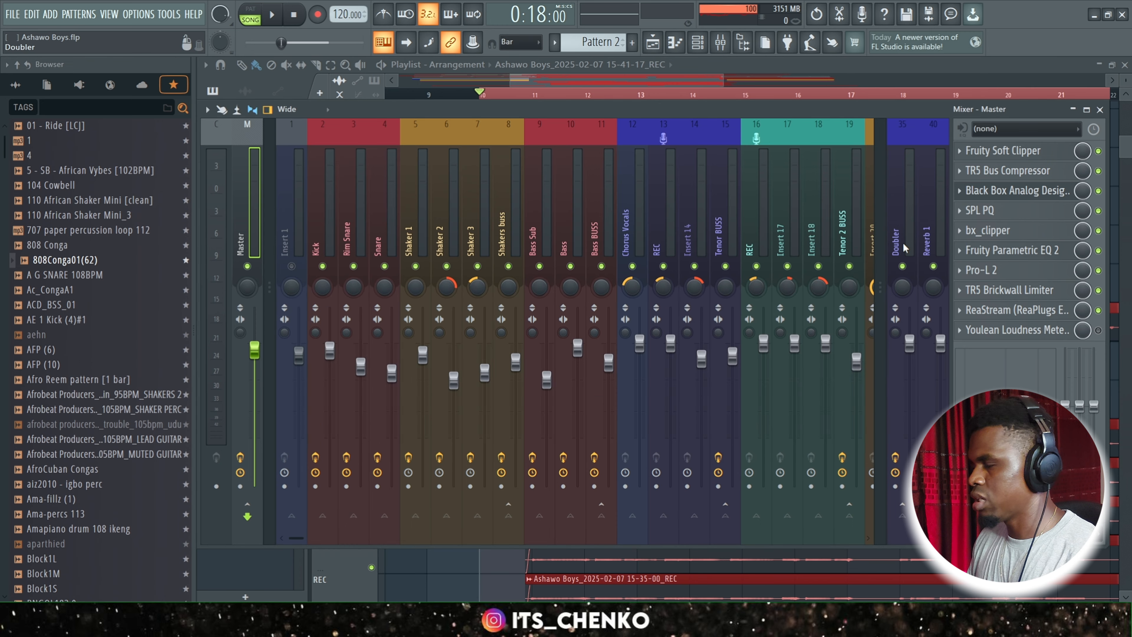
Bring the Playlist arrangement to the front of the mixer.
left_click(570, 76)
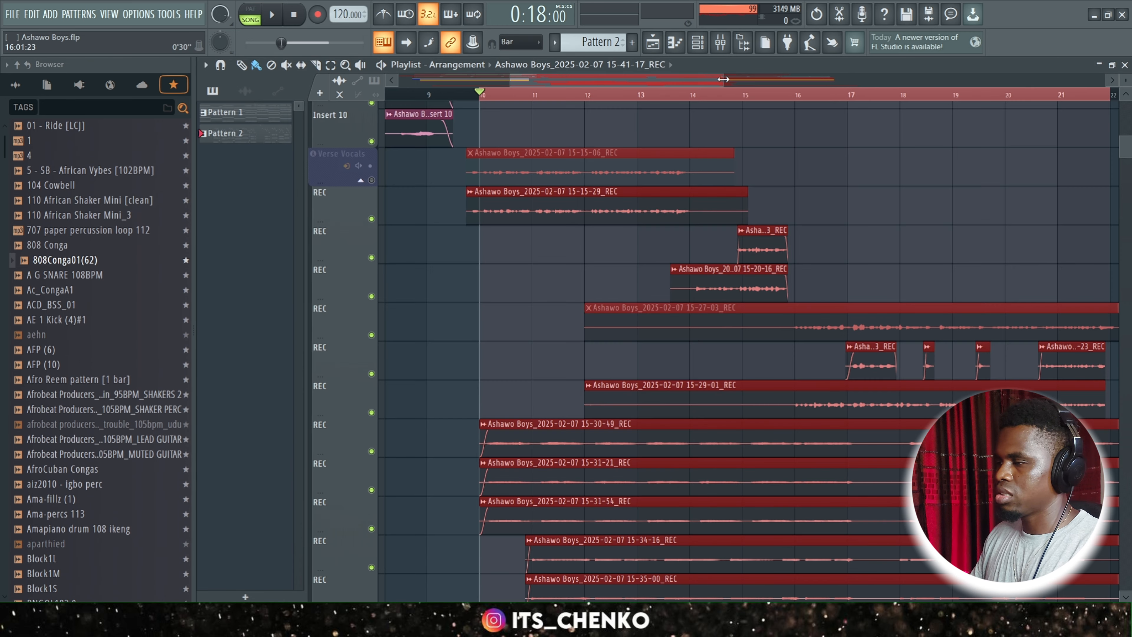